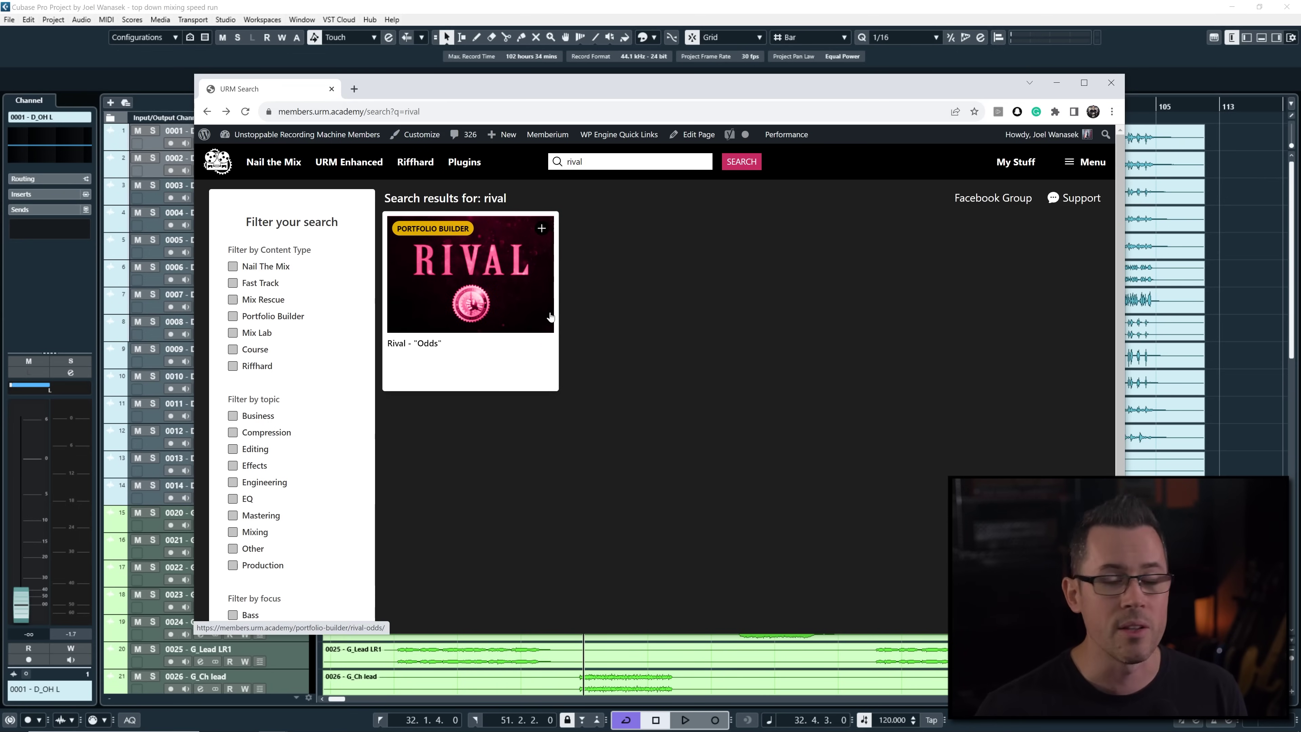
Close the browser search window and look over the project's track list from the drums to the FX channels
click(1076, 169)
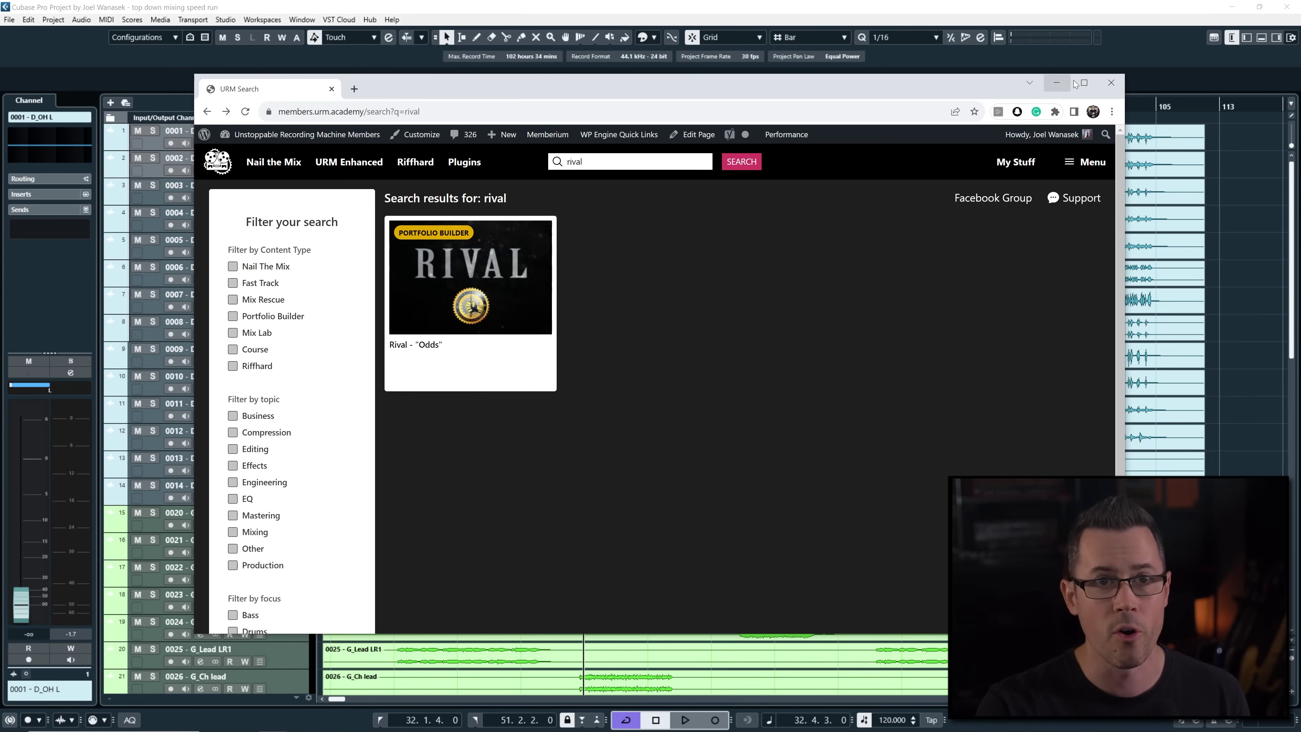
click(1116, 84)
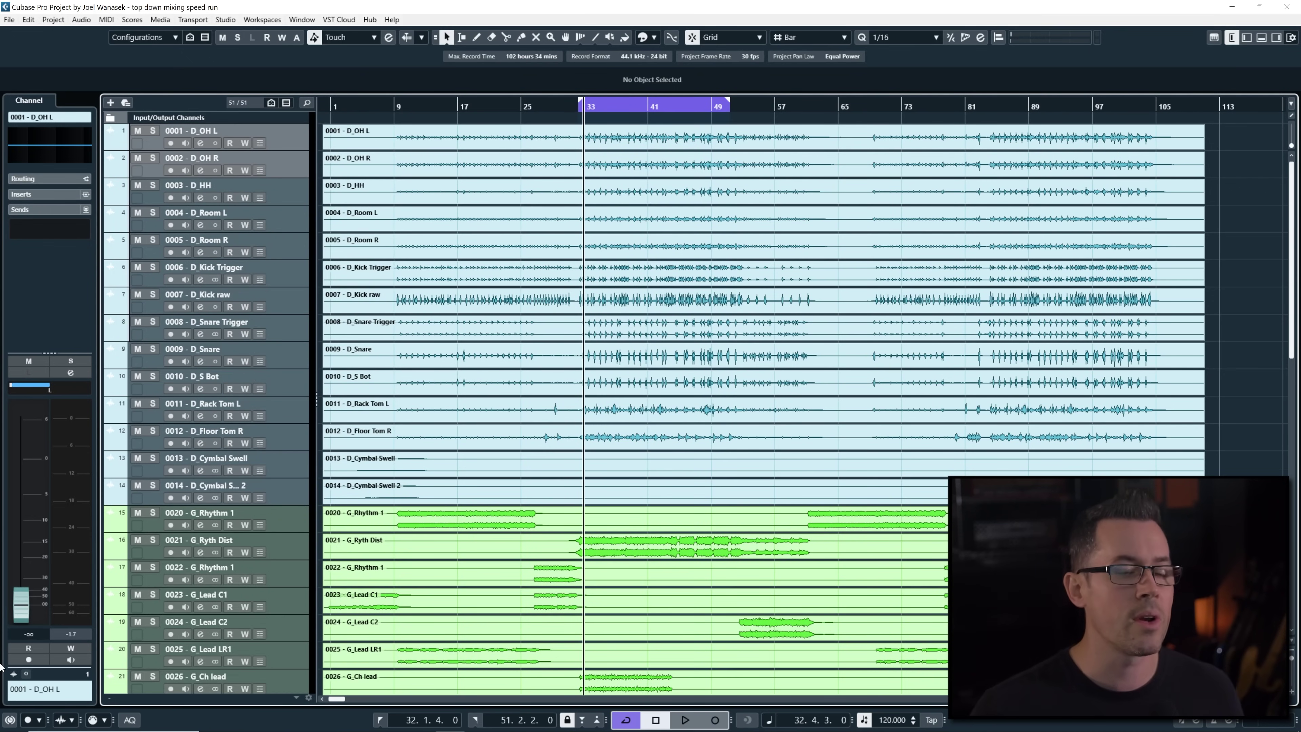
scroll(306, 572, down, 10)
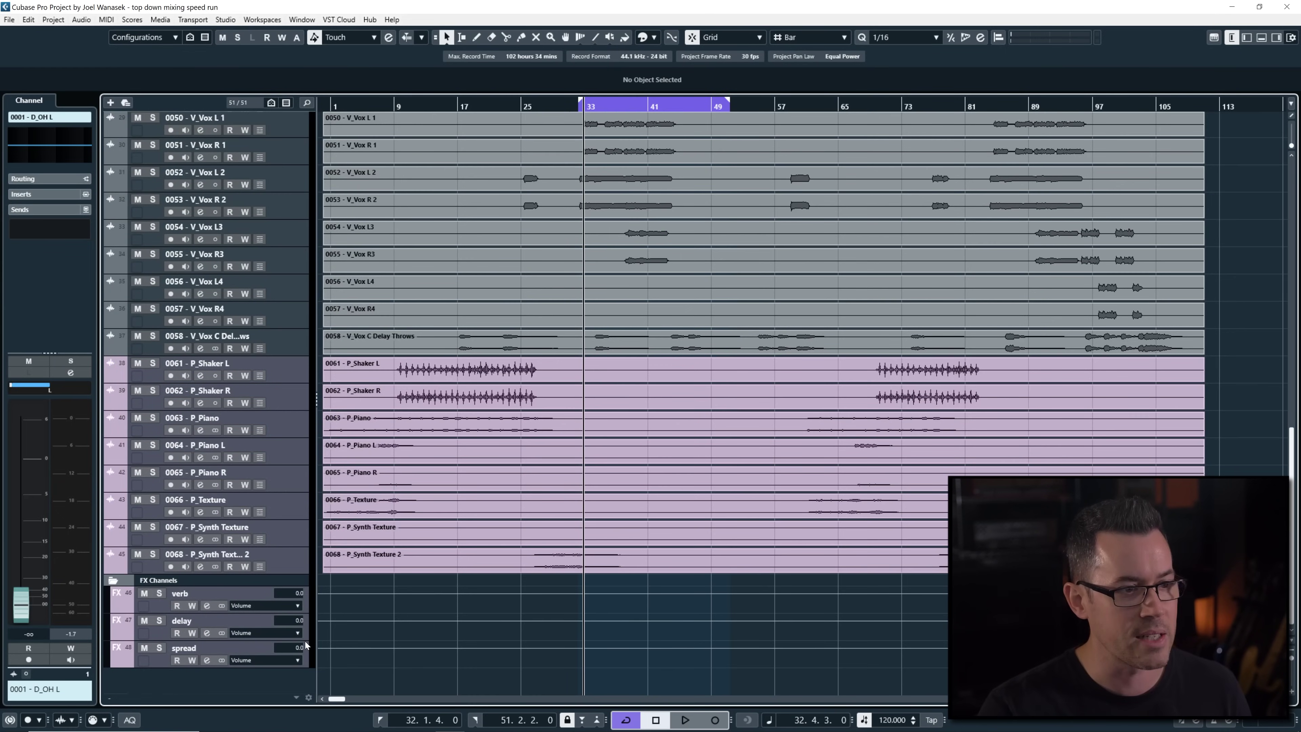
scroll(718, 485, up, 7)
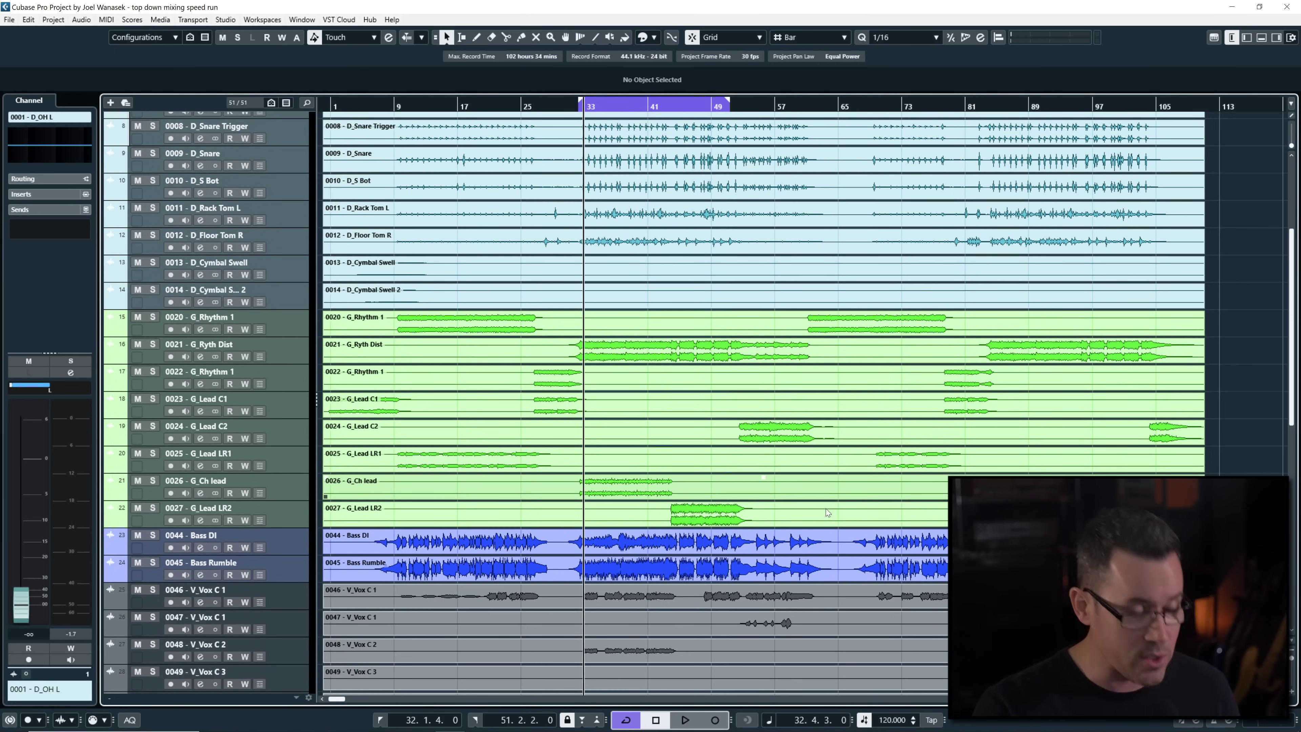
Open the MixConsole and review the drum, guitar, bass, vocal and effects channels across the mixer
key(F3)
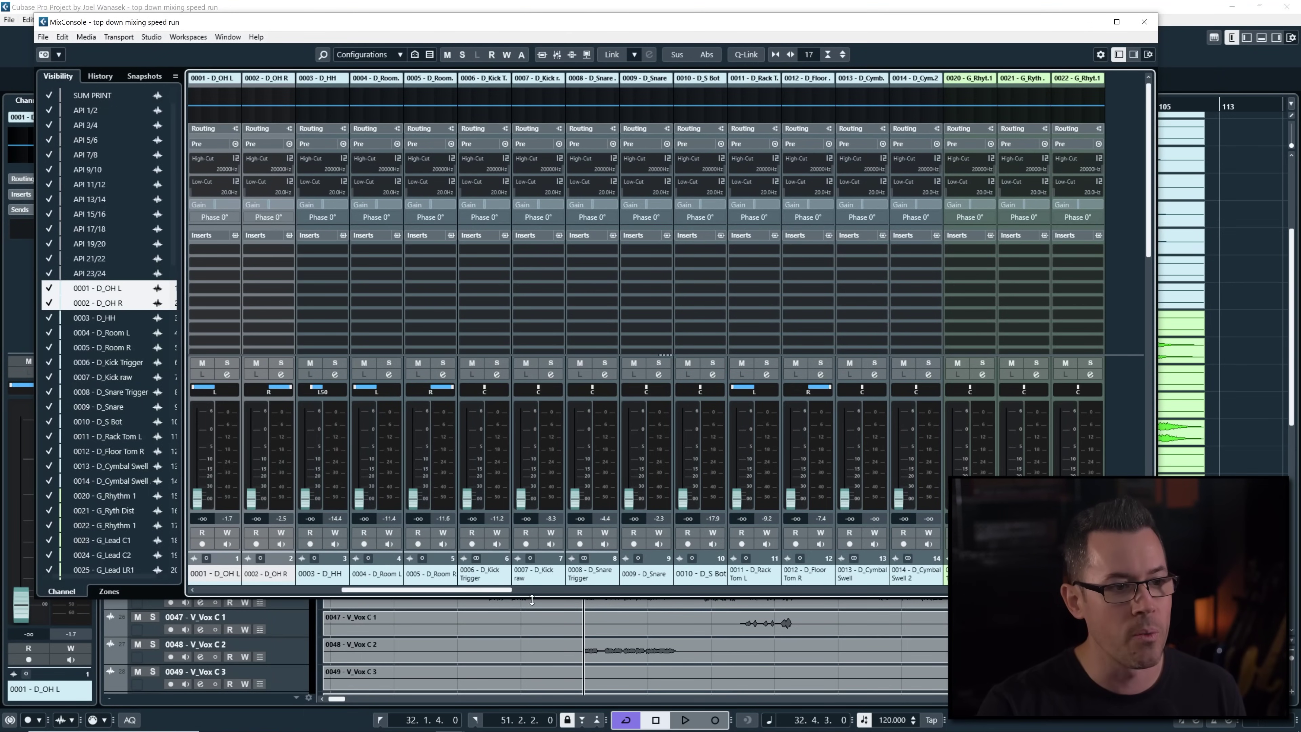
drag(458, 594, 968, 602)
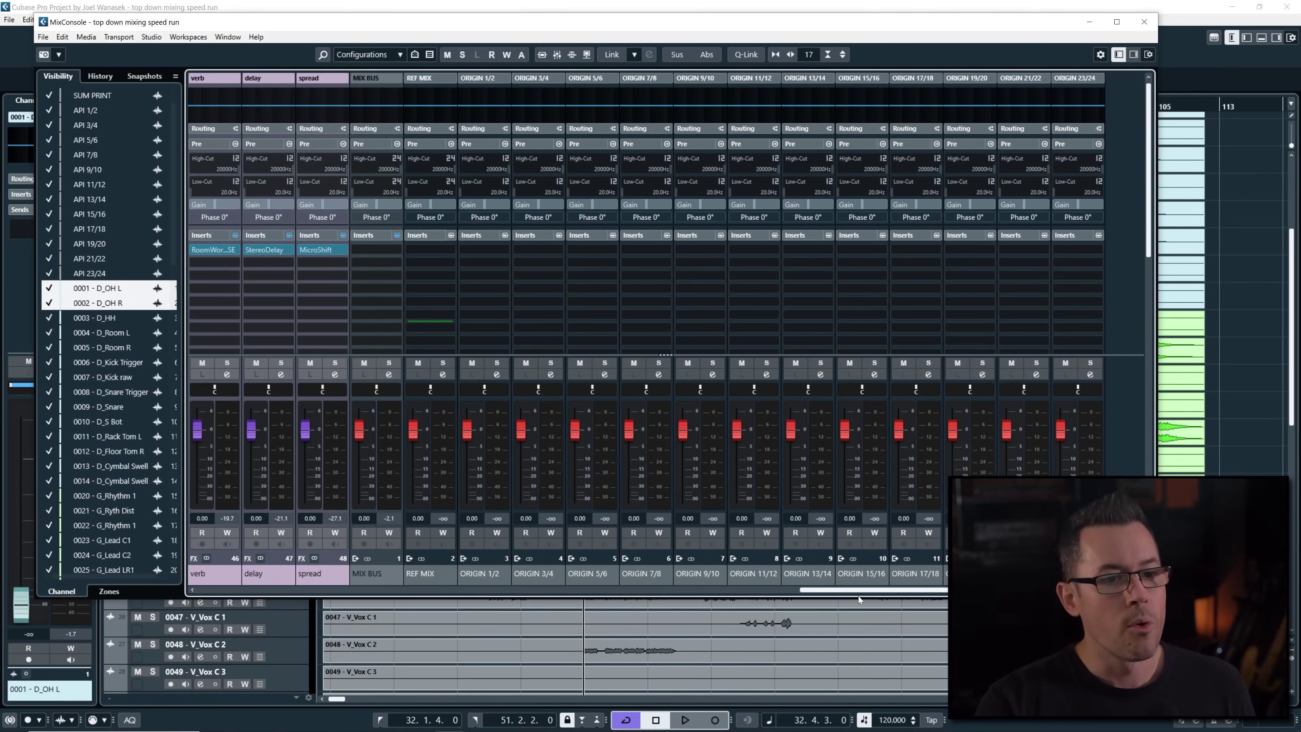
drag(860, 599, 409, 580)
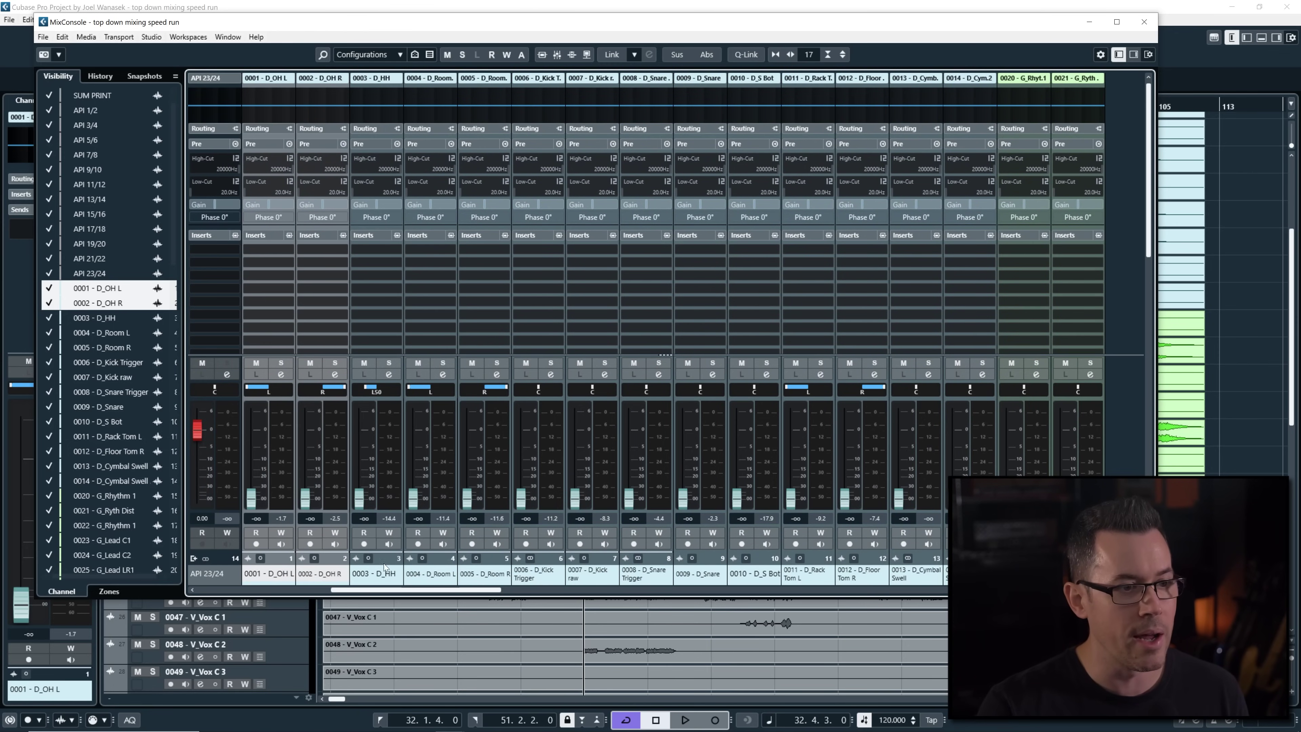
drag(476, 589, 590, 604)
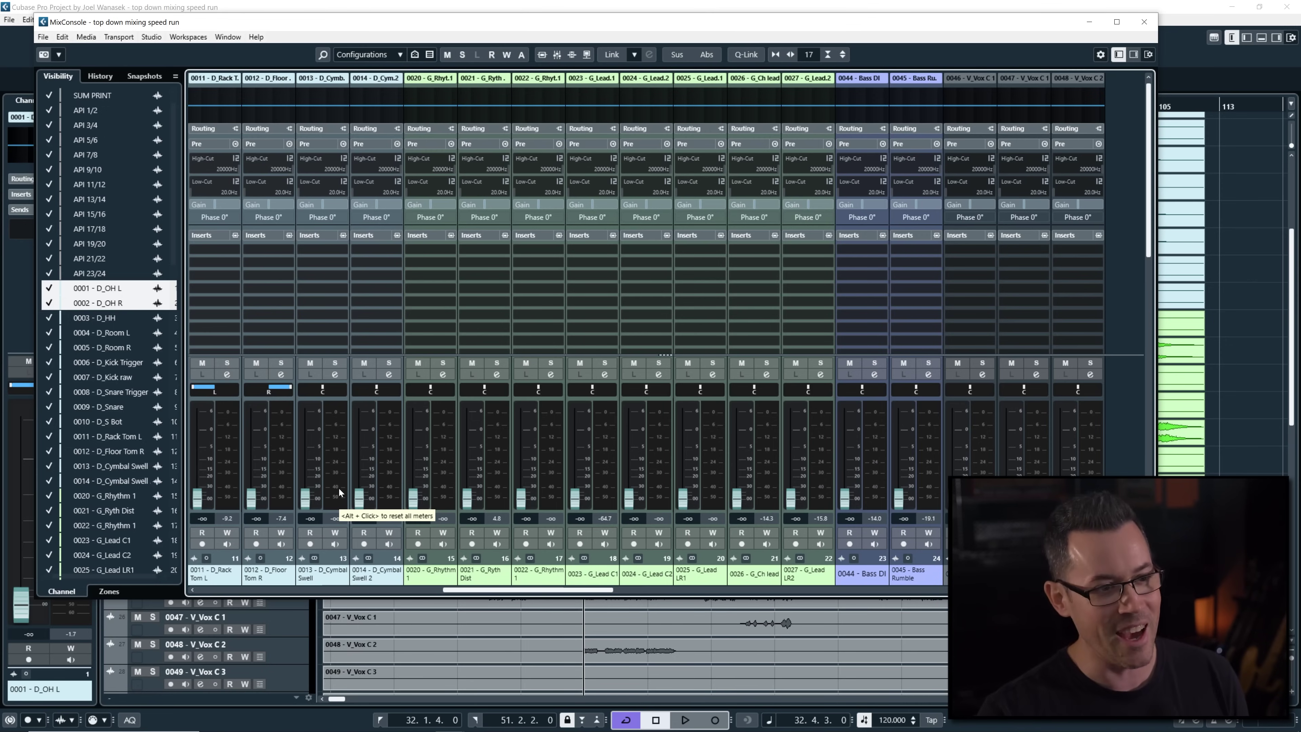
drag(551, 590, 653, 591)
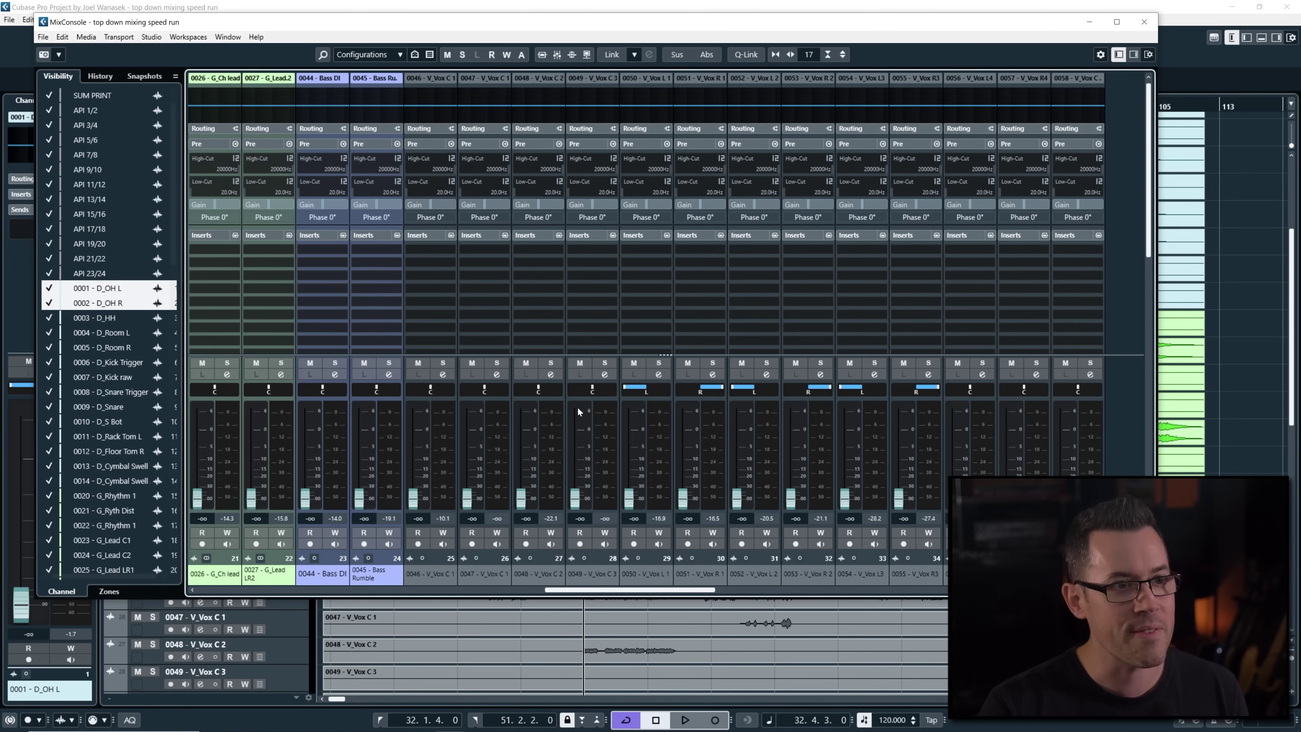
Expand the channel Routing sections and review the assignments through to the FX channels, collapsing the inserts along the way
click(582, 127)
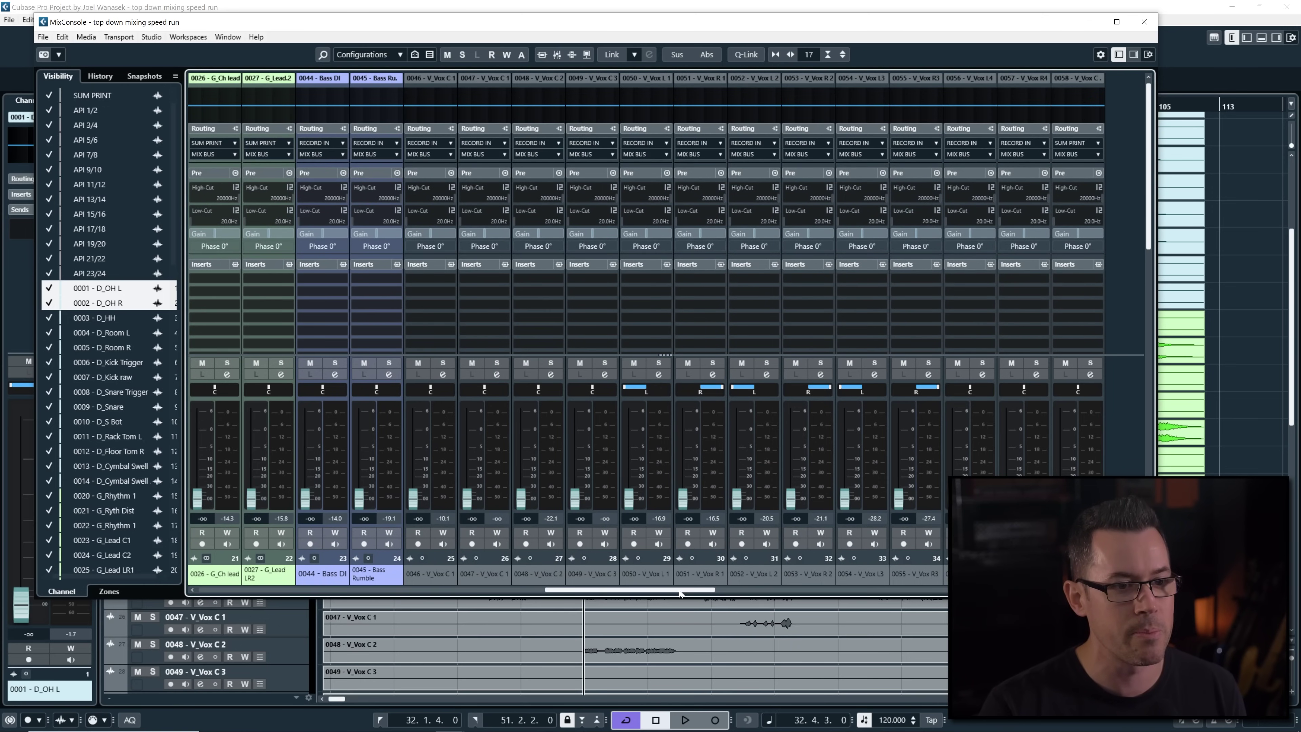
drag(679, 590, 769, 609)
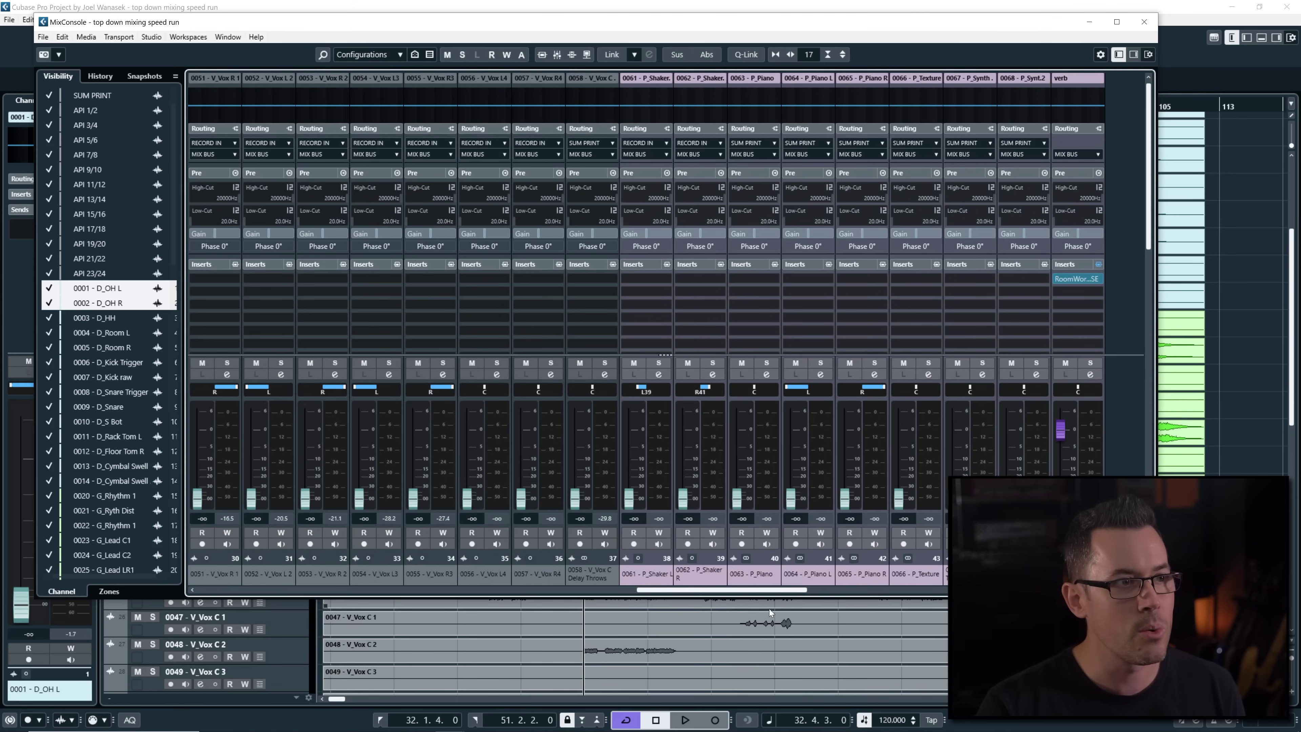
click(379, 263)
drag(700, 593, 810, 611)
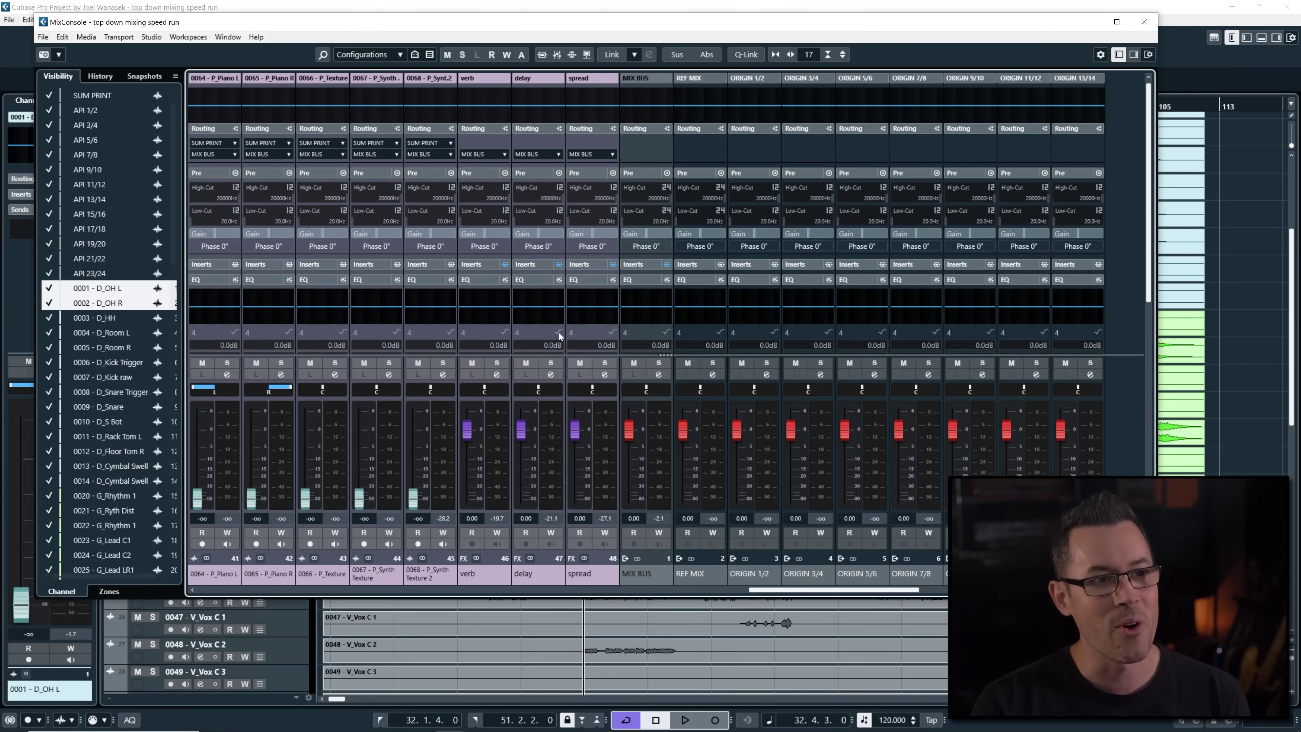
Inspect the insert plug-ins on the verb, delay and spread channels: RoomWorks SE, StereoDelay and MicroShift
scroll(465, 259, down, 3)
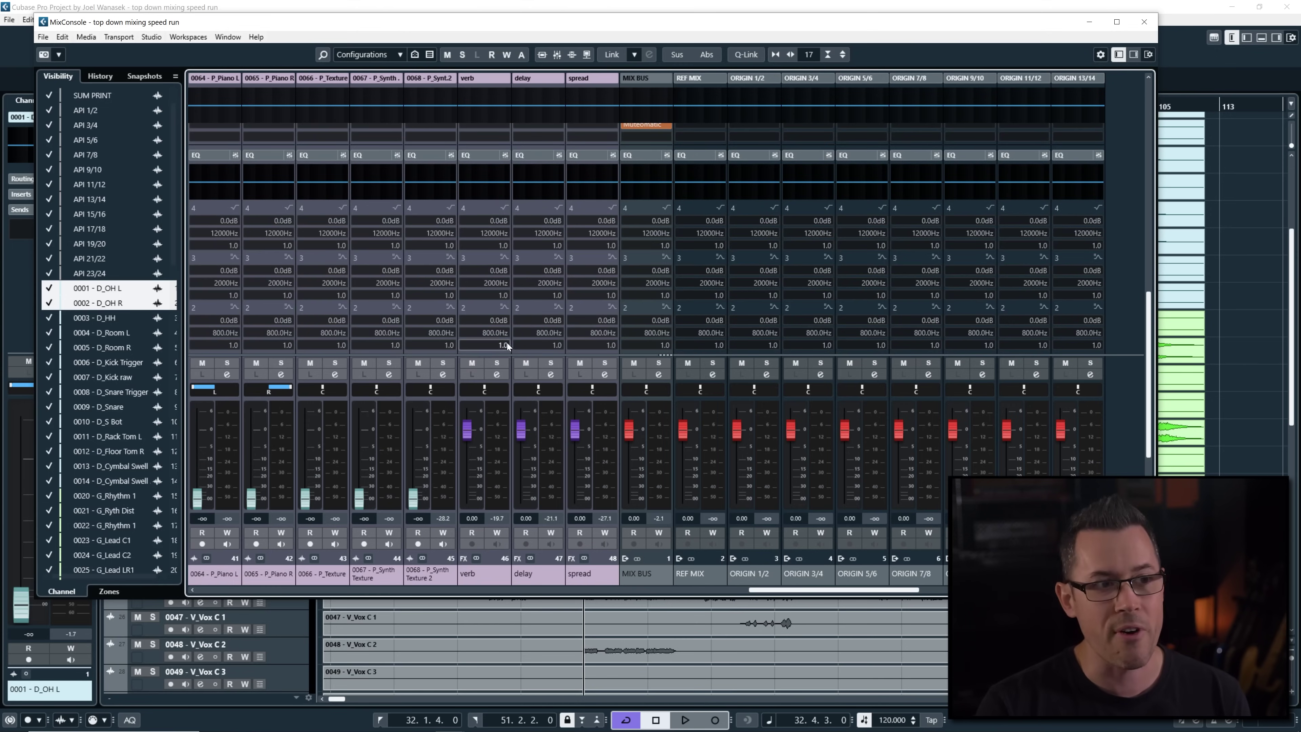
scroll(532, 152, up, 2)
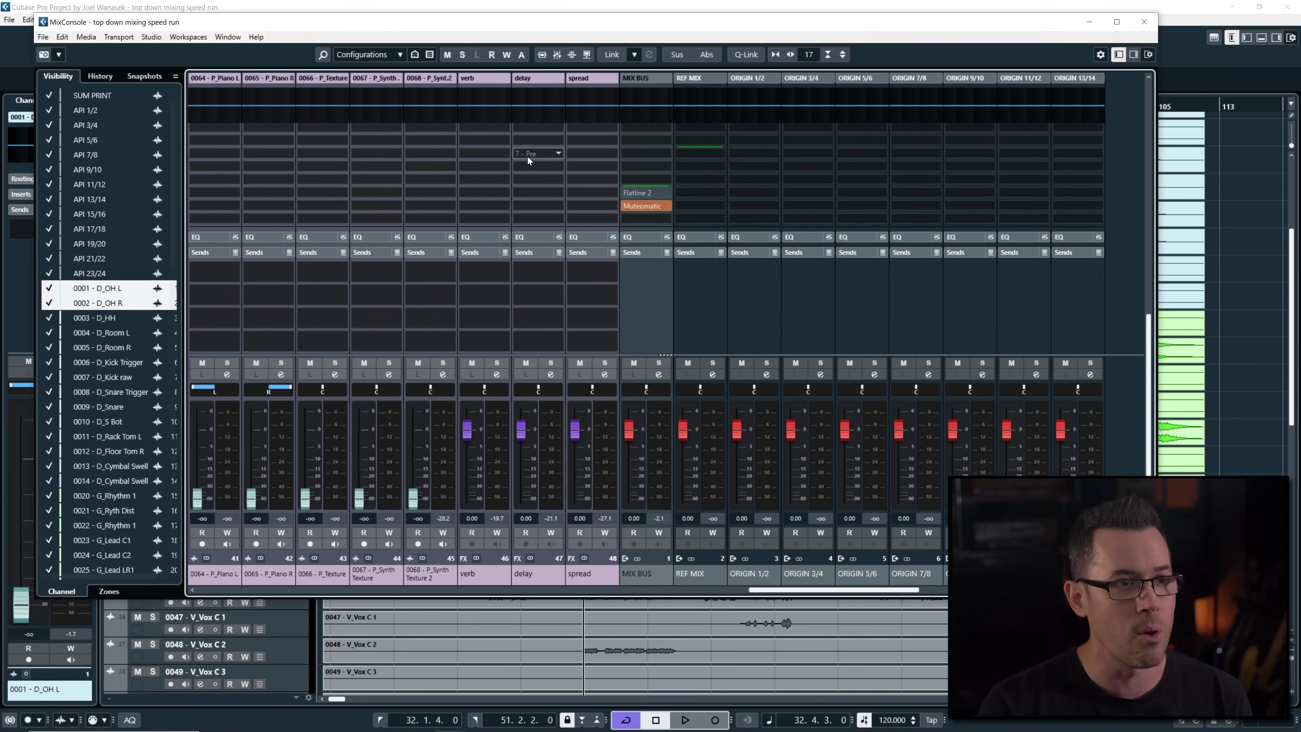
scroll(531, 257, up, 2)
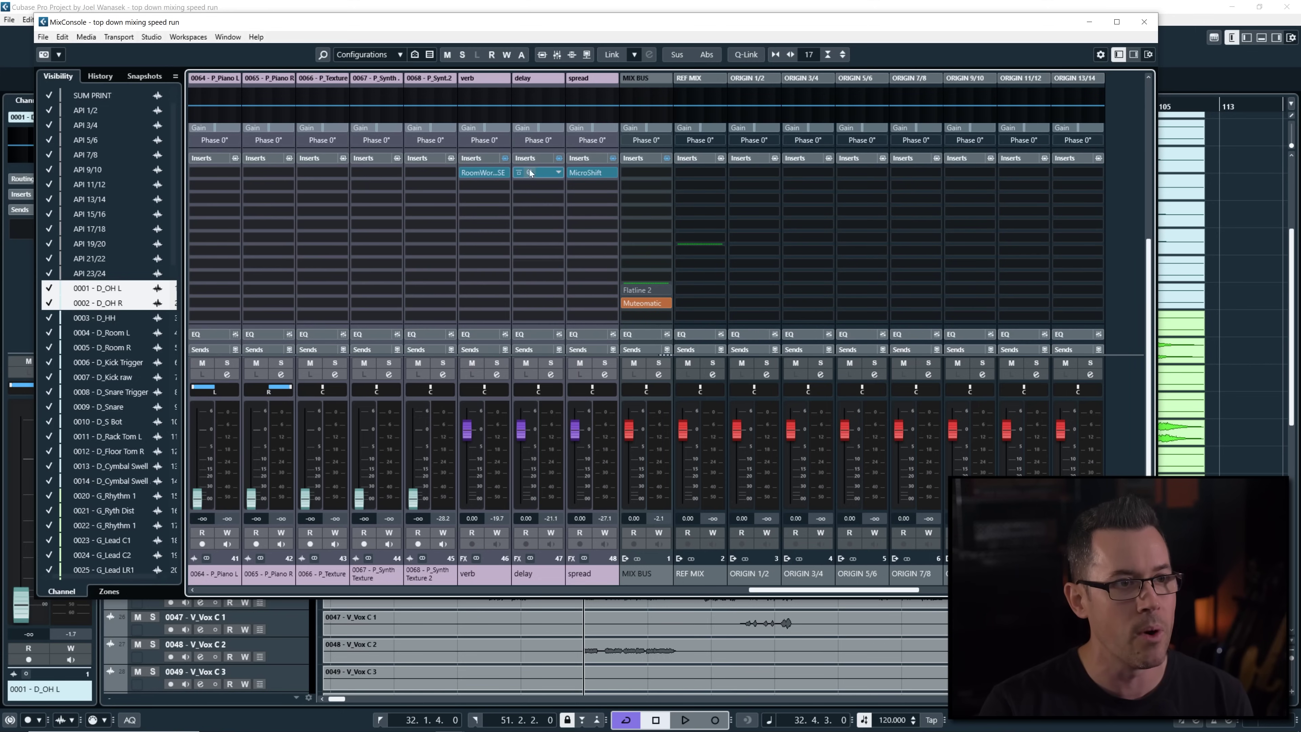
click(492, 175)
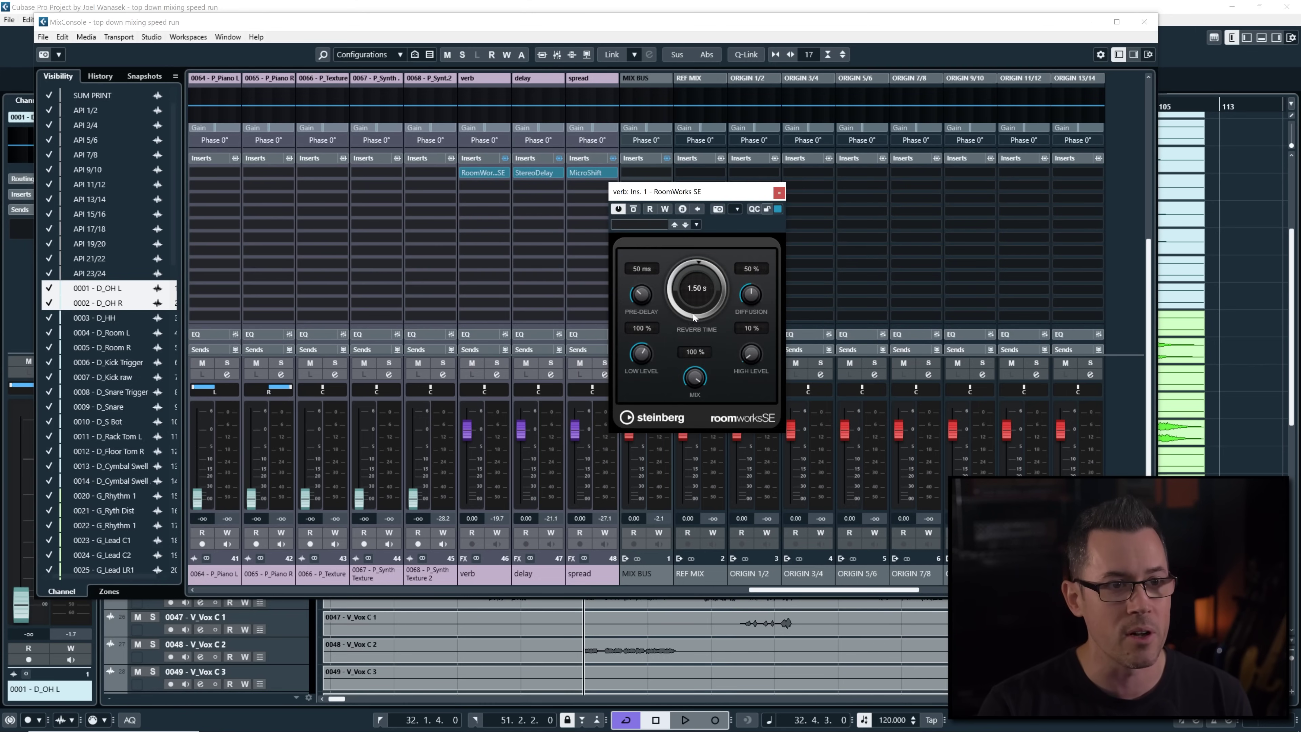
click(779, 193)
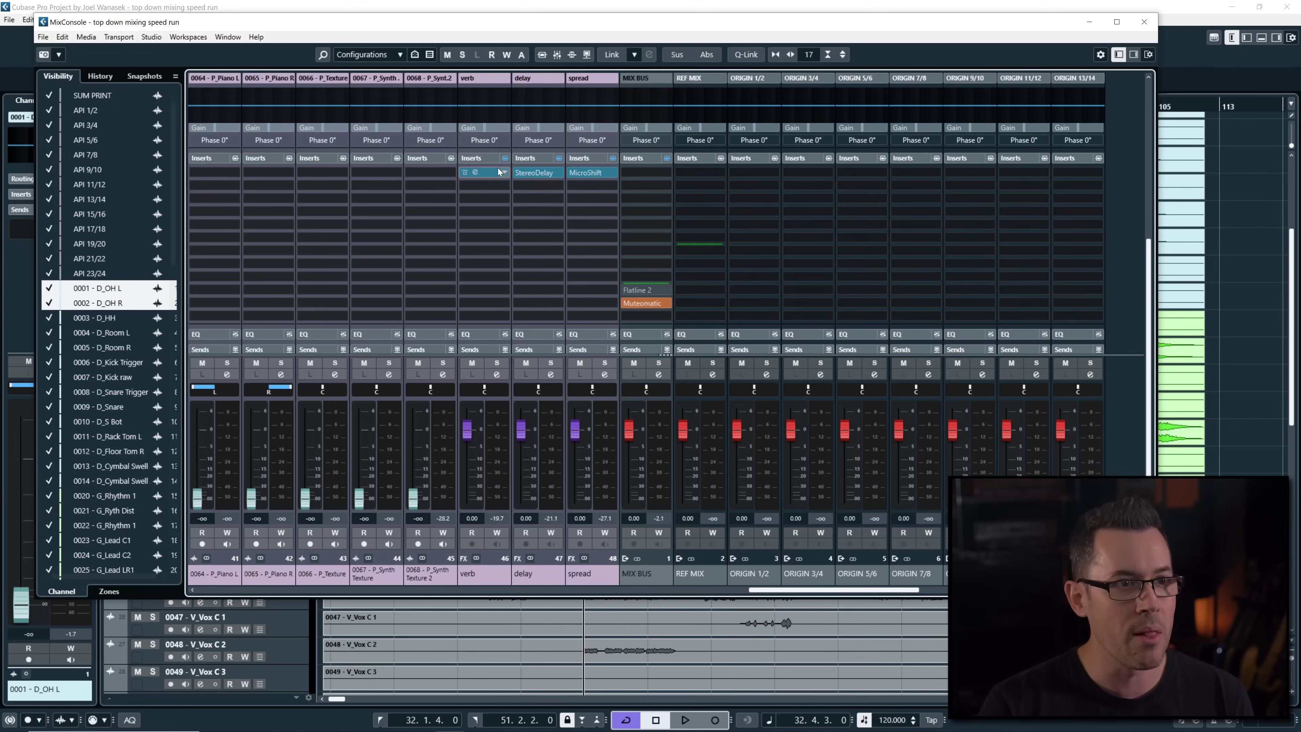
click(534, 173)
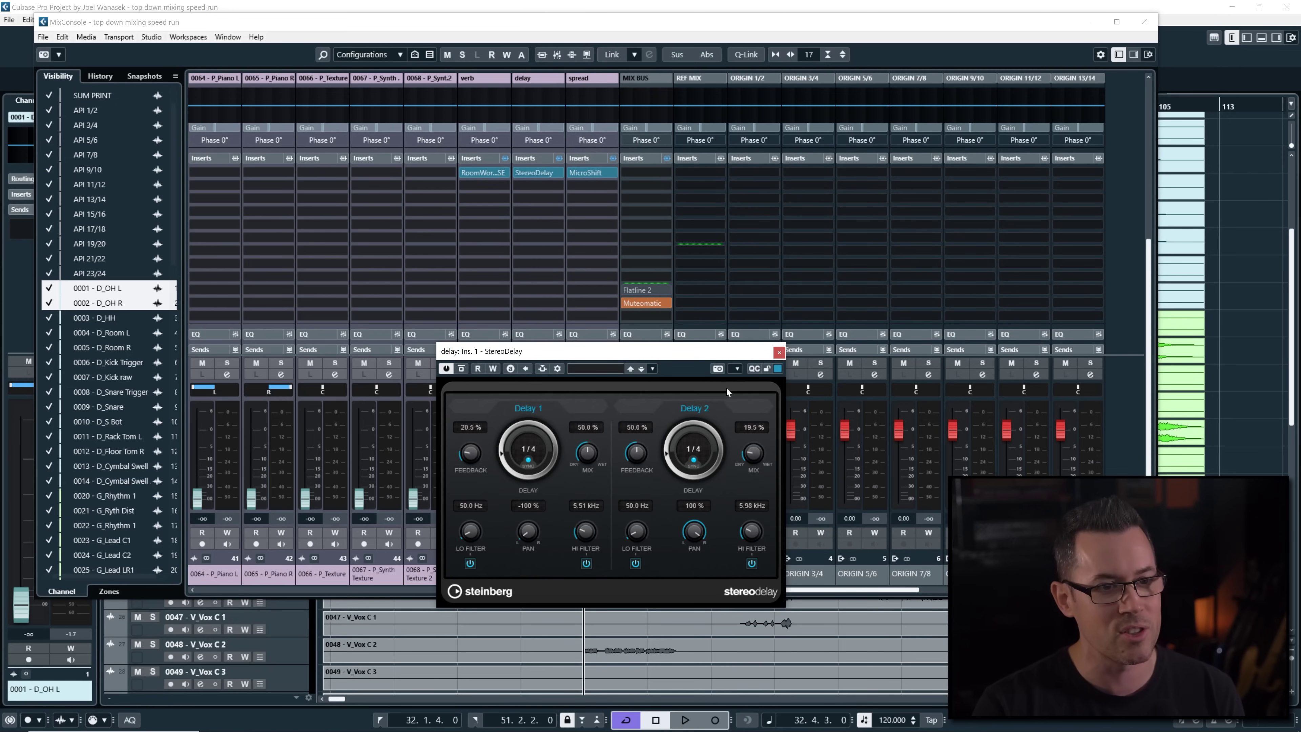
click(779, 352)
click(585, 172)
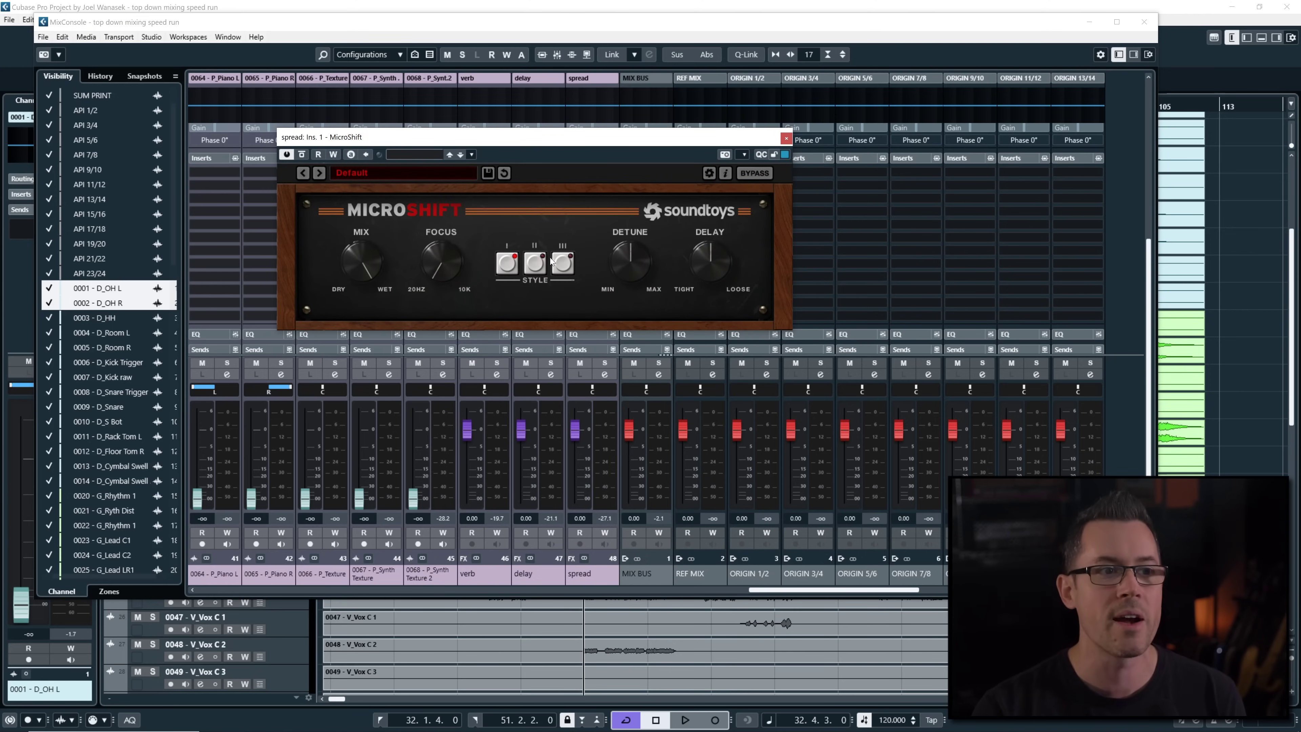
click(786, 139)
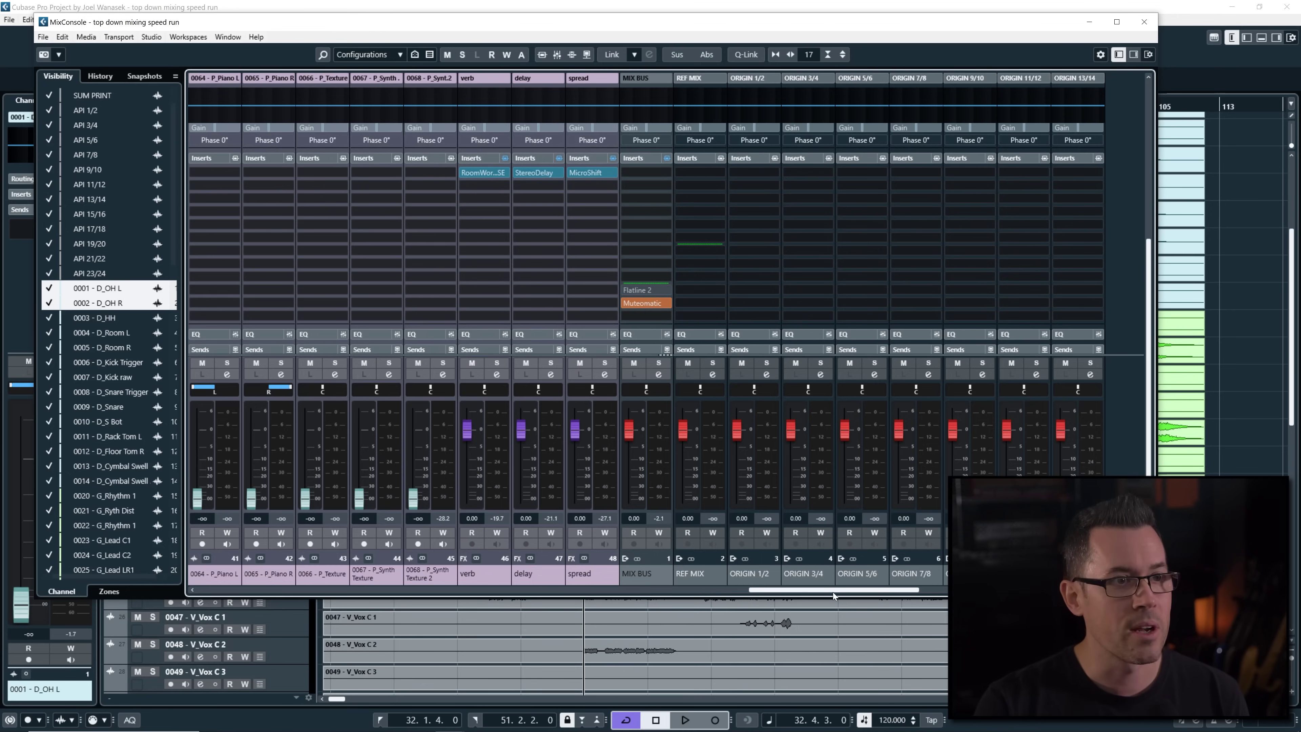
Examine the verb, delay and spread sends on the vocal channels in the MixConsole
drag(832, 592, 660, 609)
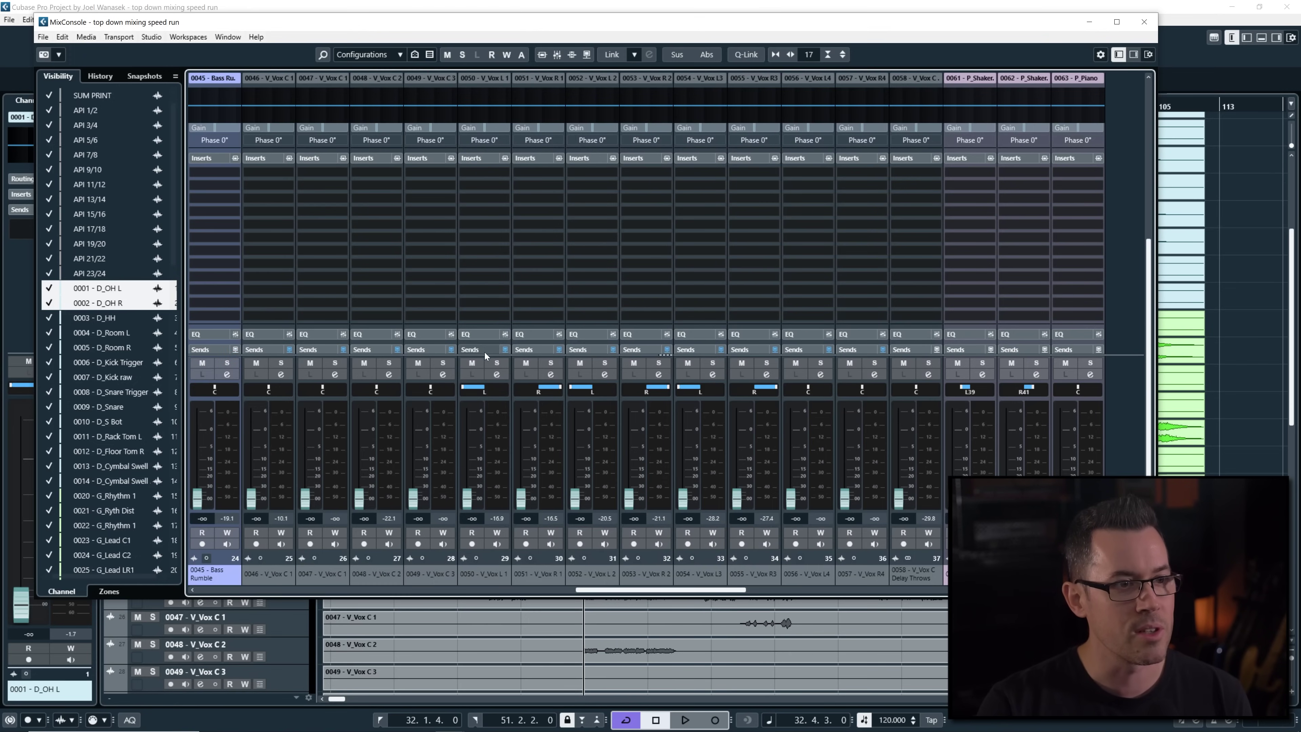
click(482, 158)
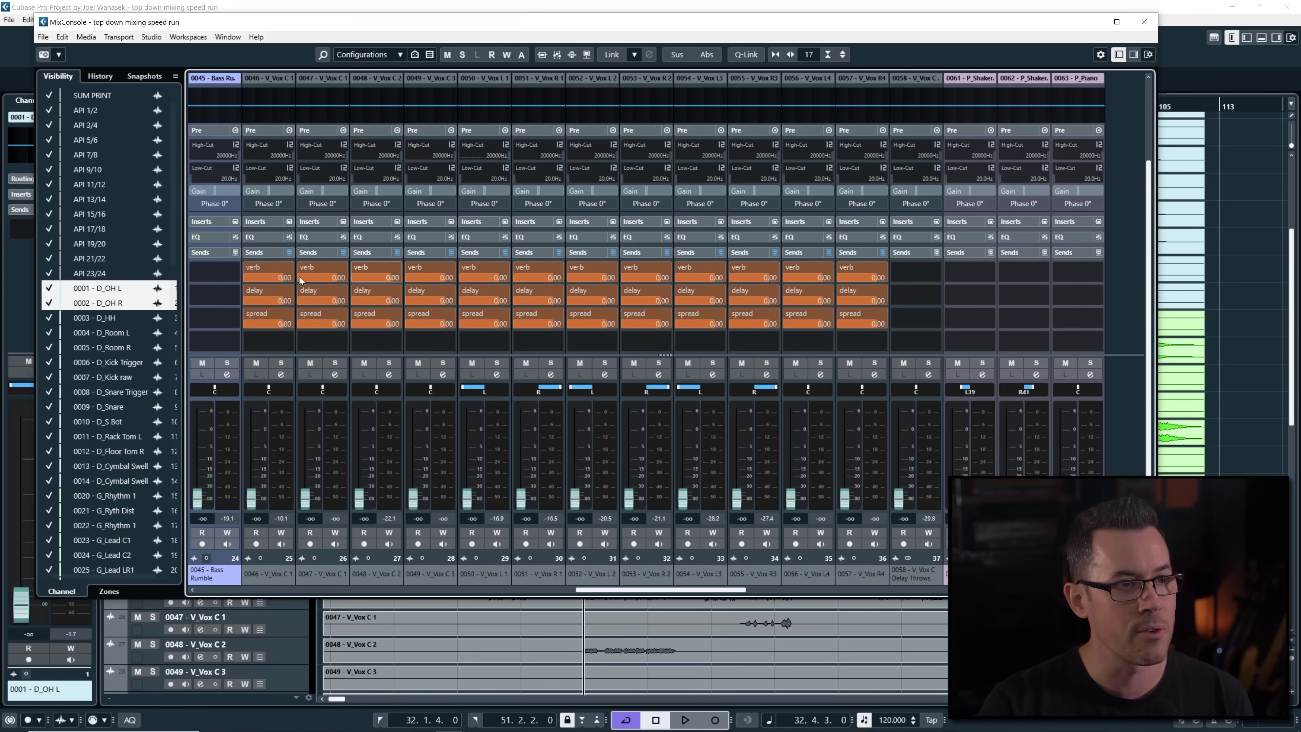
drag(702, 593, 687, 595)
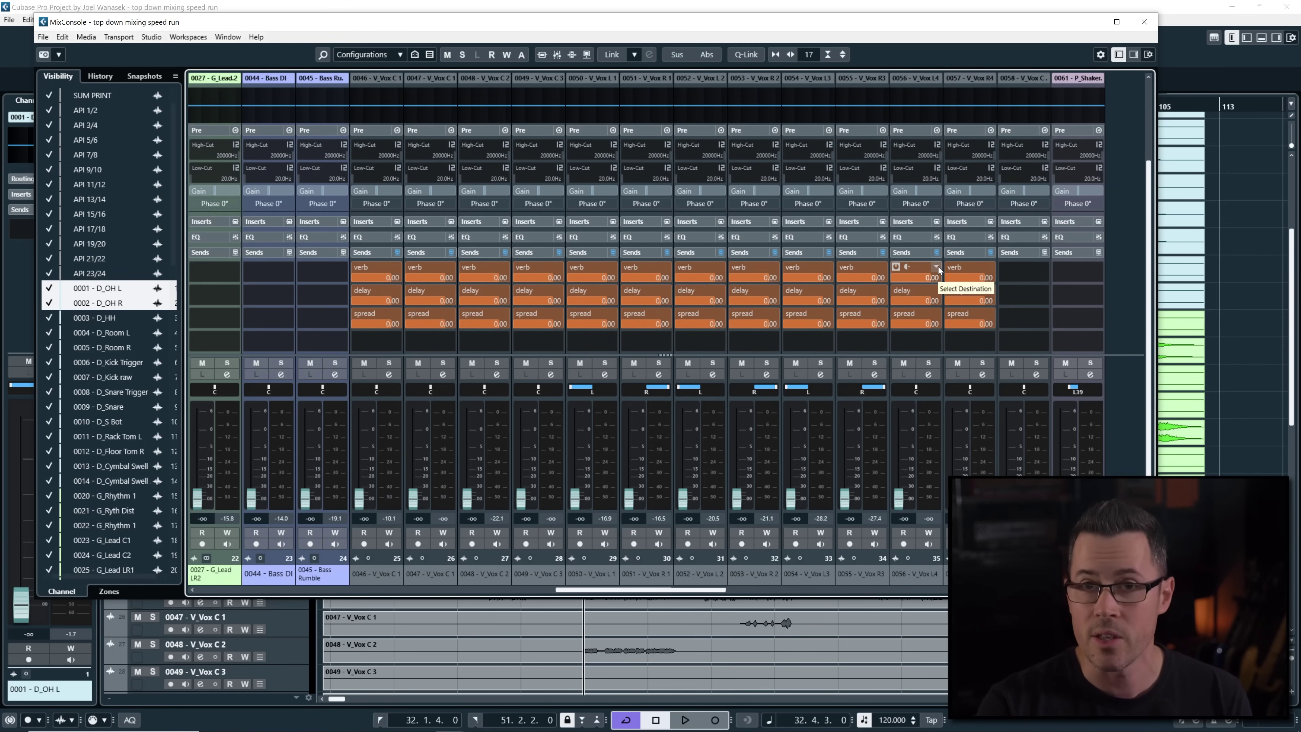
click(371, 256)
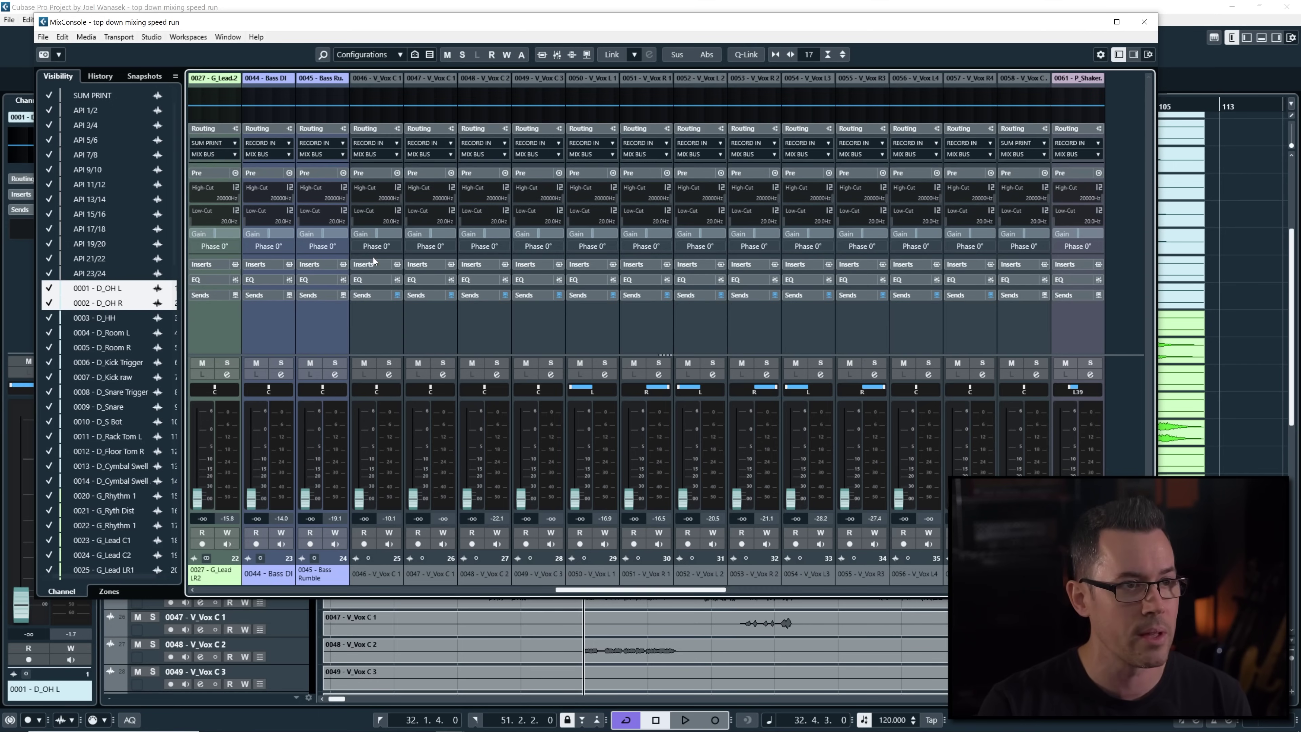
Close the MixConsole and look over the arrangement's tracks, returning to the drums
drag(669, 590, 645, 577)
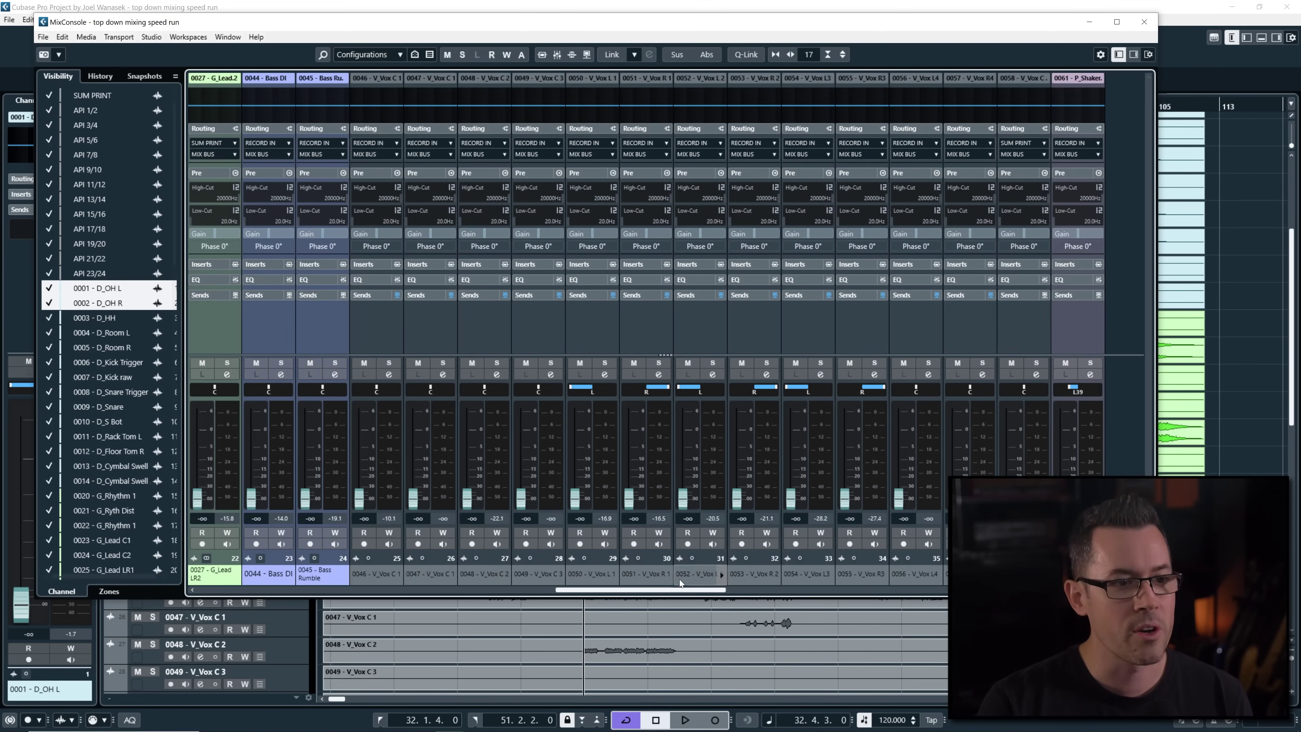
click(1144, 21)
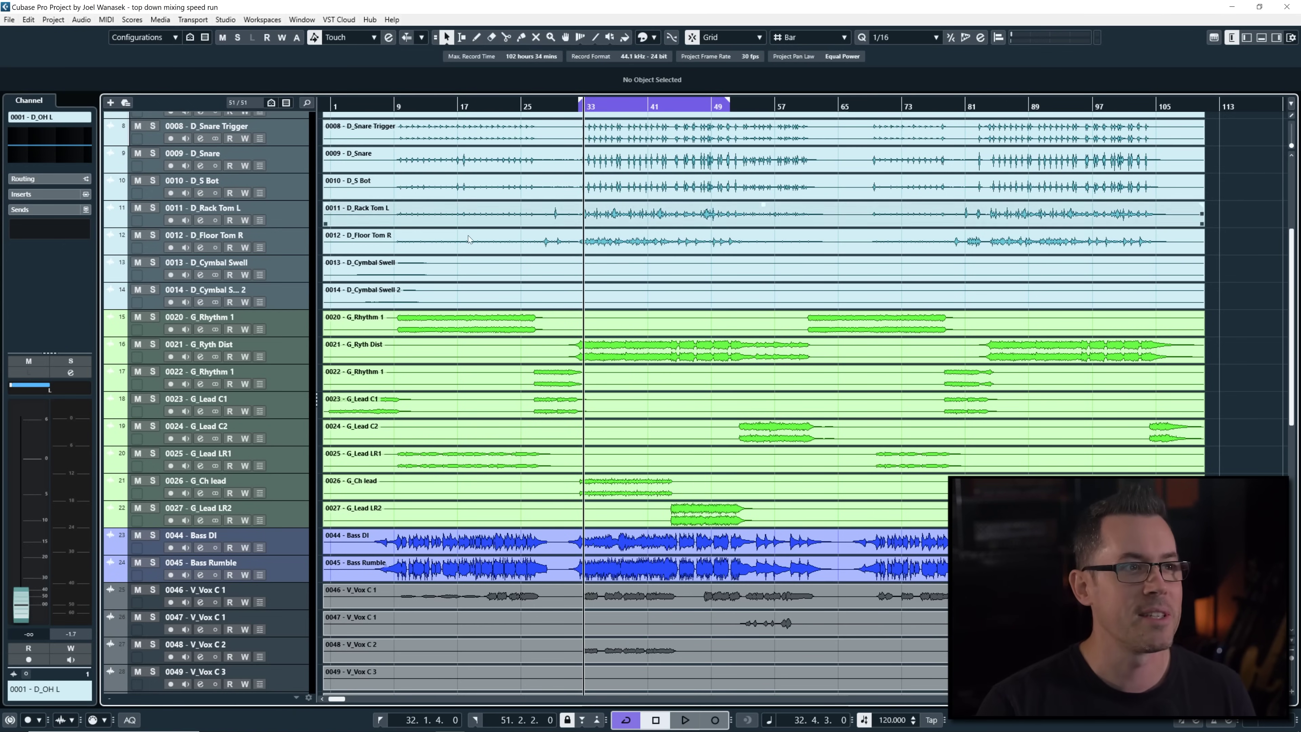
scroll(716, 261, up, 5)
scroll(650, 283, down, 5)
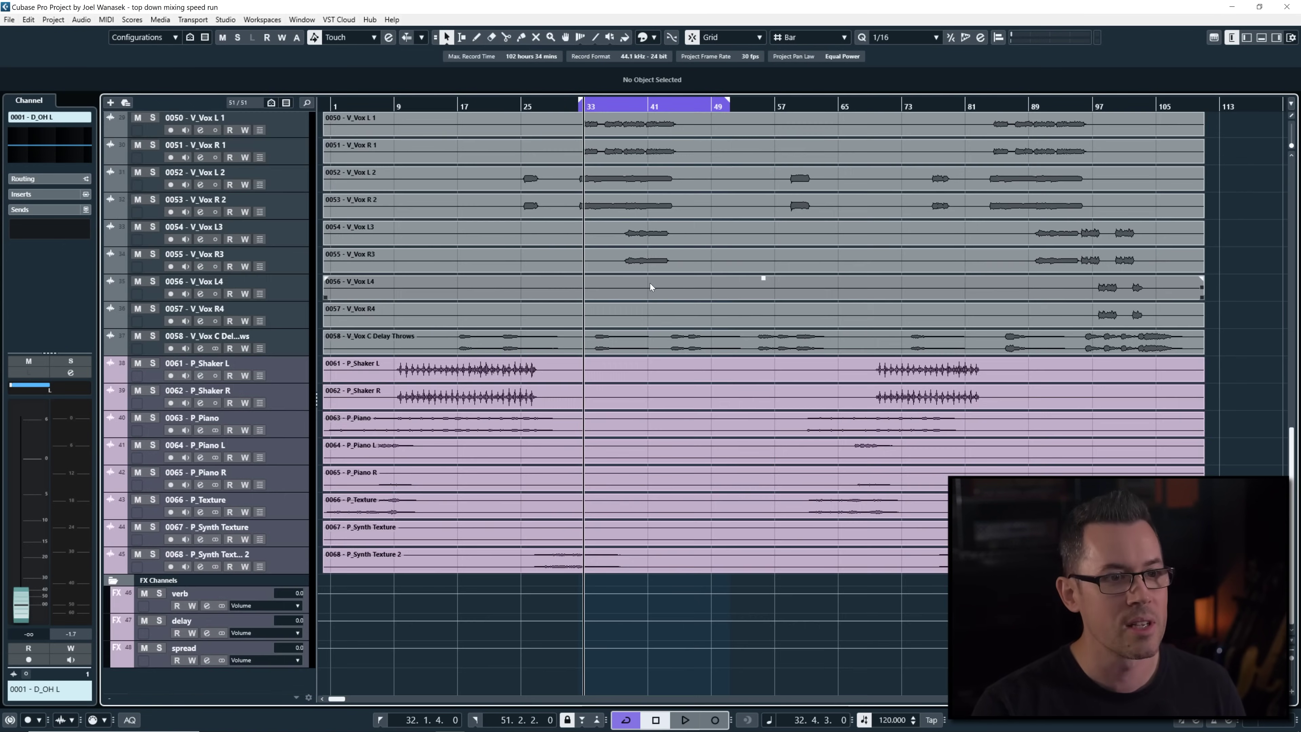
scroll(650, 283, up, 5)
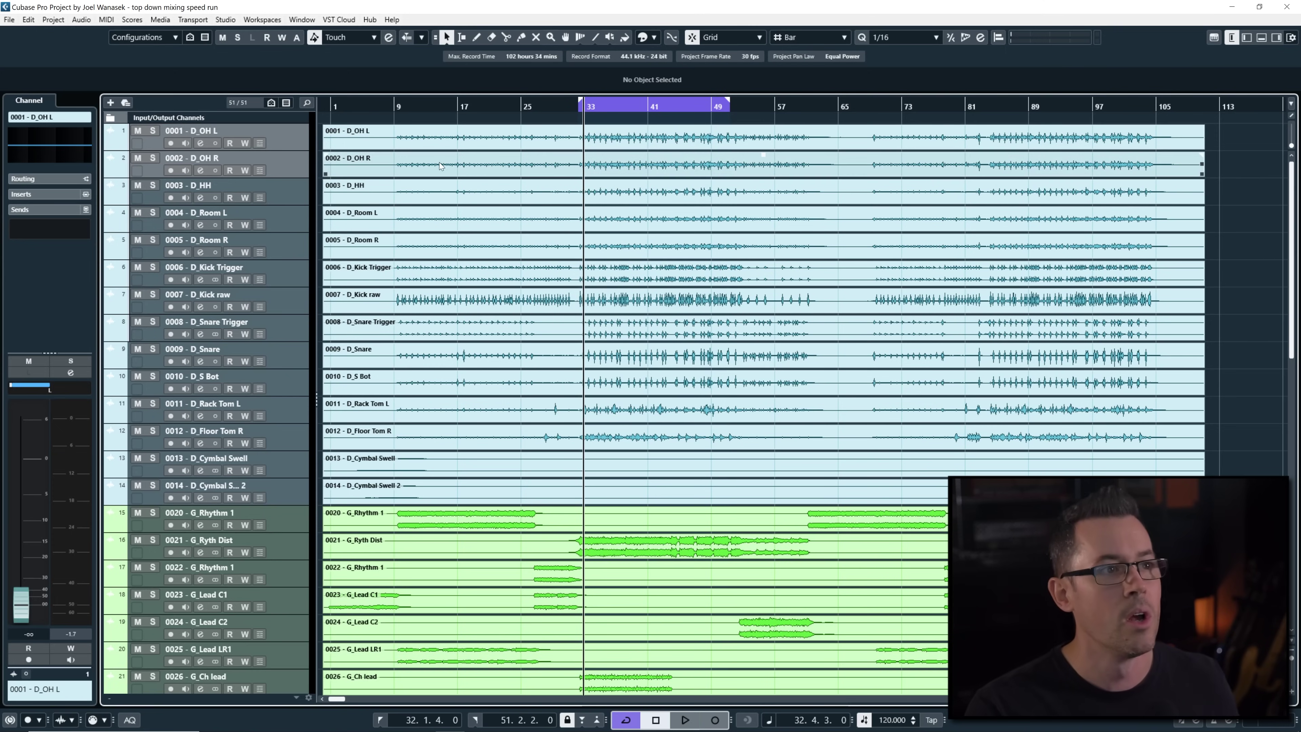
Start playback of the looped section and raise the D_OH L and D_OH R faders to 0.00
key(space)
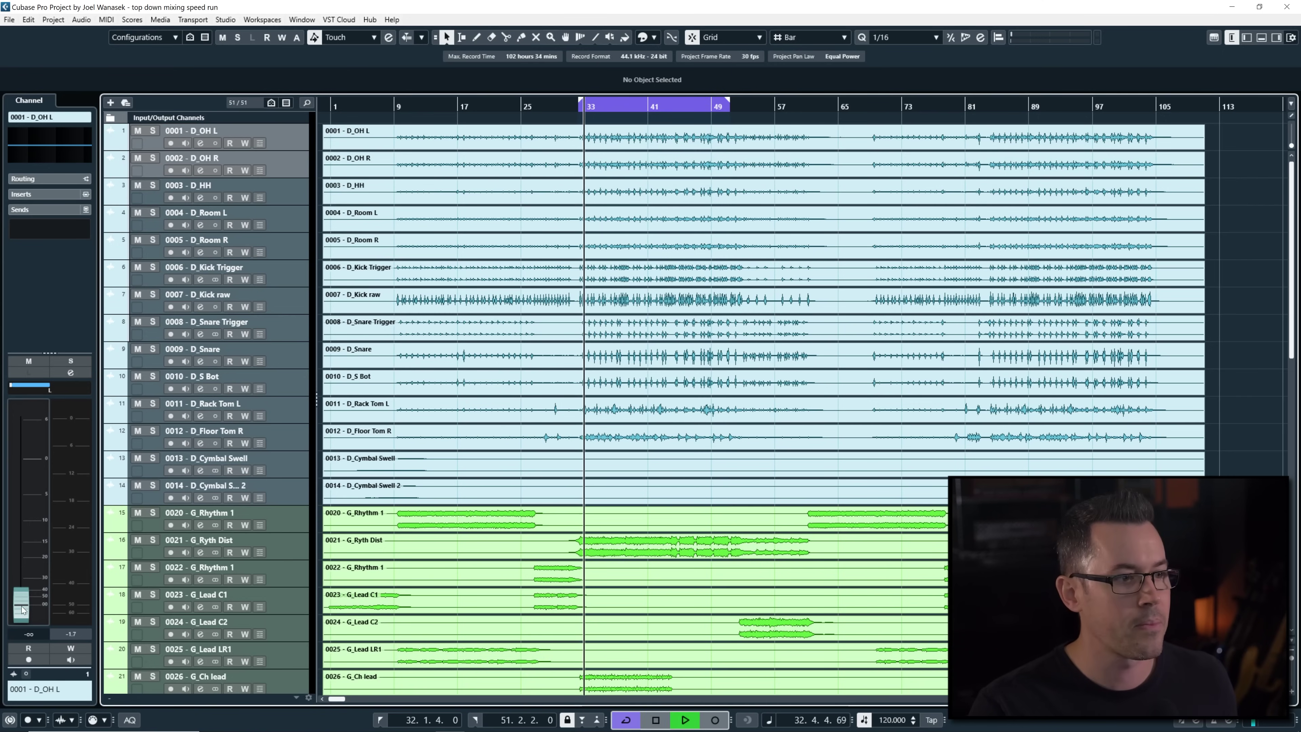
drag(23, 602, 37, 461)
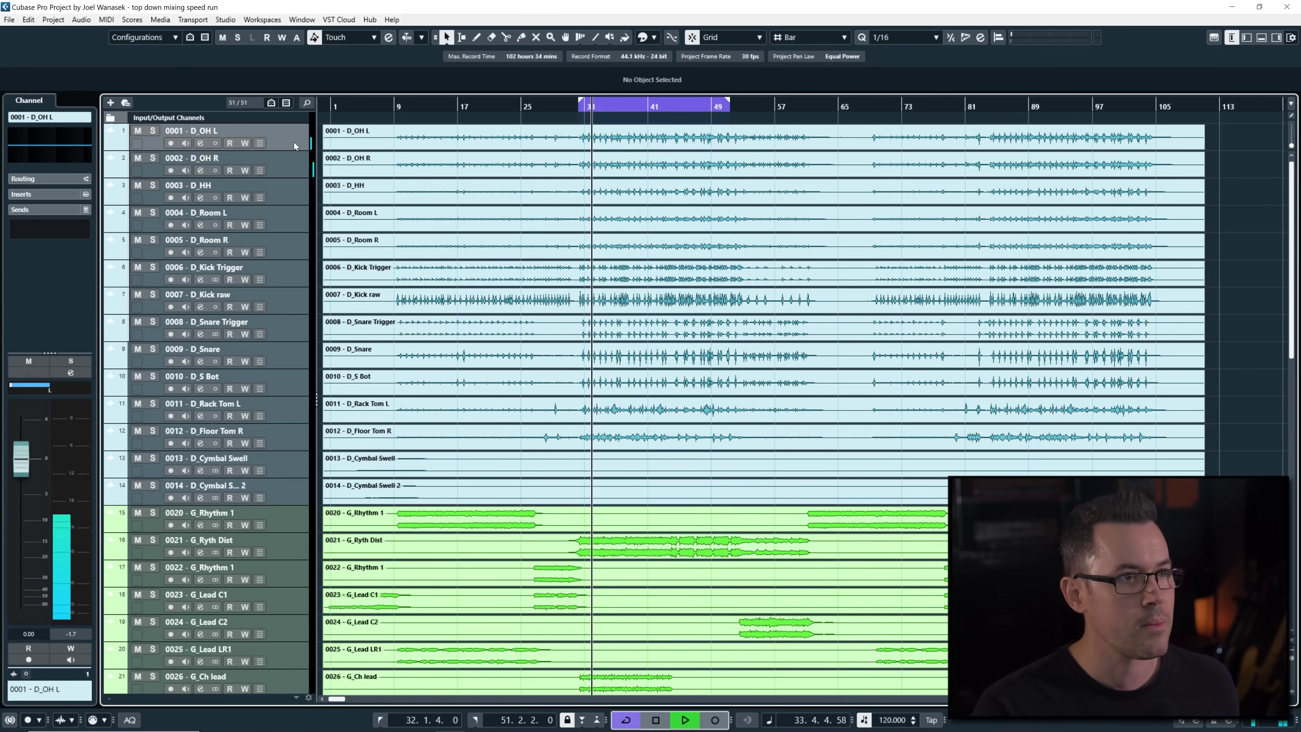
key(Down)
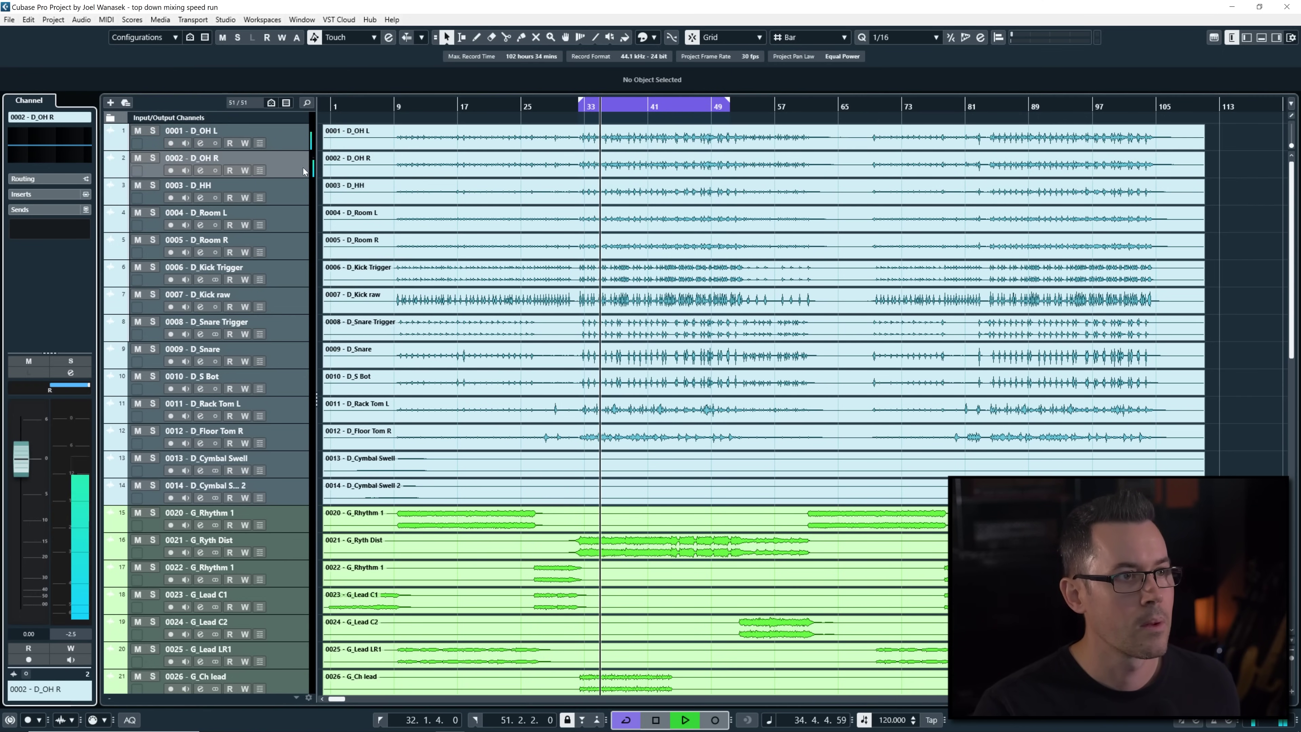
Raise the D_Room L and D_Room R faders together to -3.49 during playback
key(Down)
key(Down)
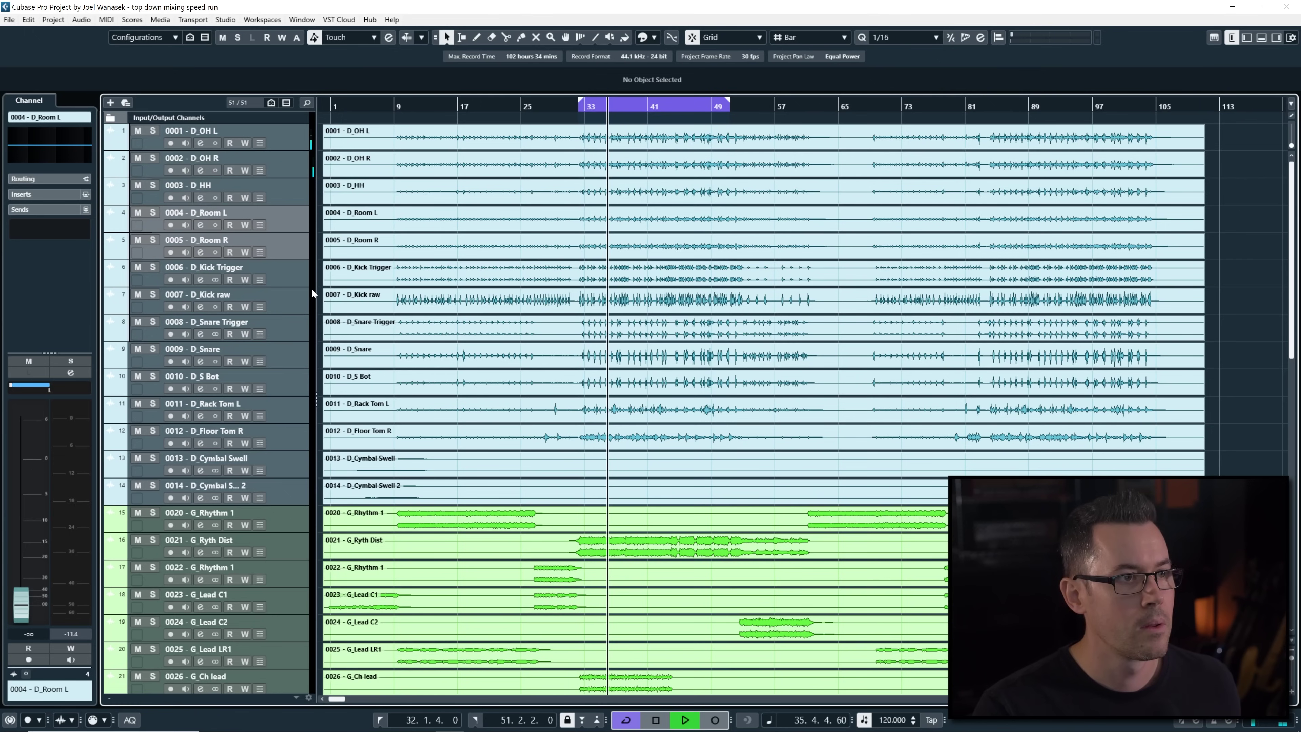
scroll(28, 554, up, 1)
drag(28, 550, 34, 480)
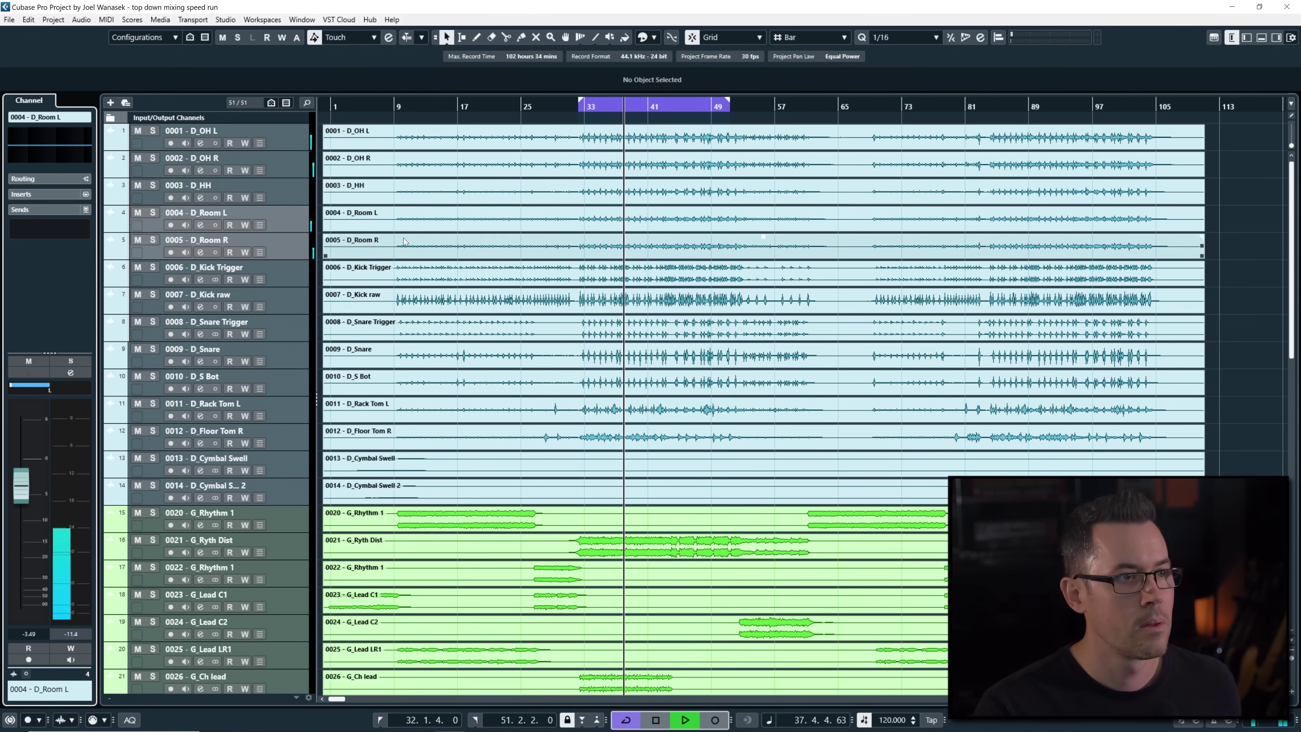
Bring the D_Kick Trigger fader up to -2.42, and solo D_Kick raw with its fader at 2.00
key(Down)
key(Down)
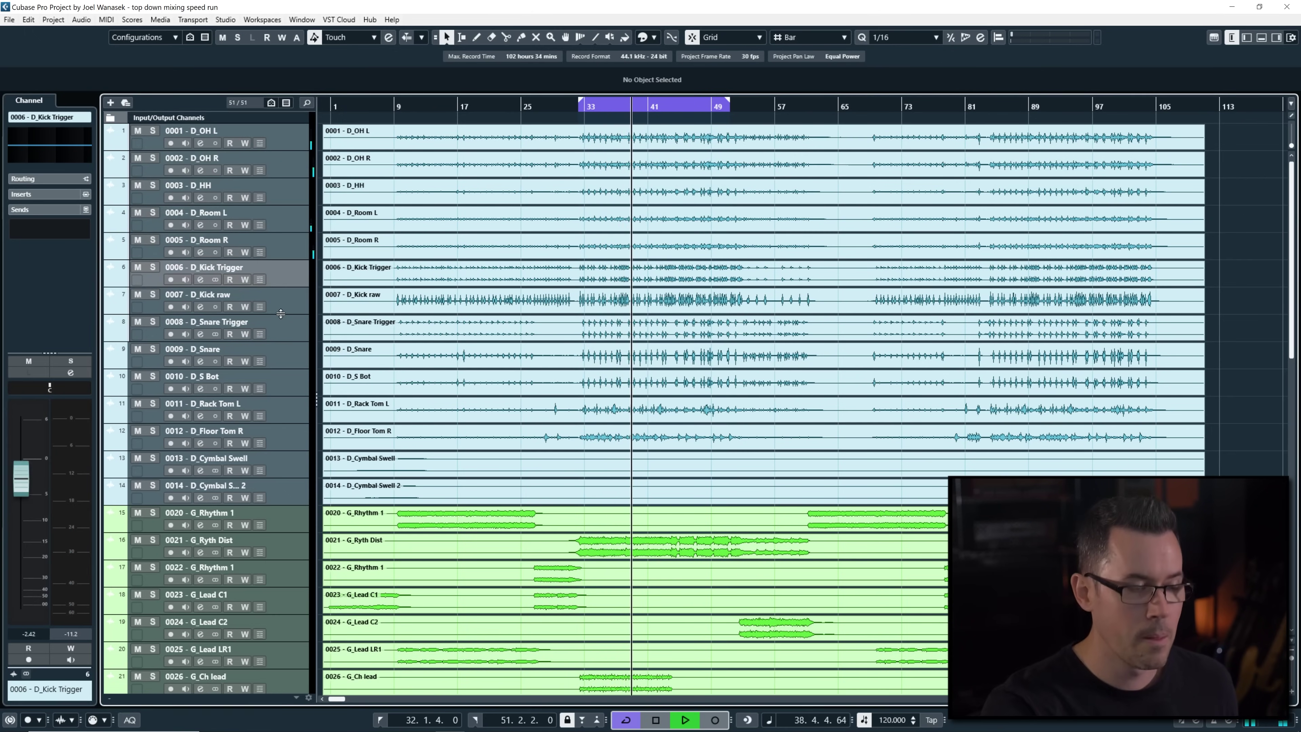
key(Down)
key(s)
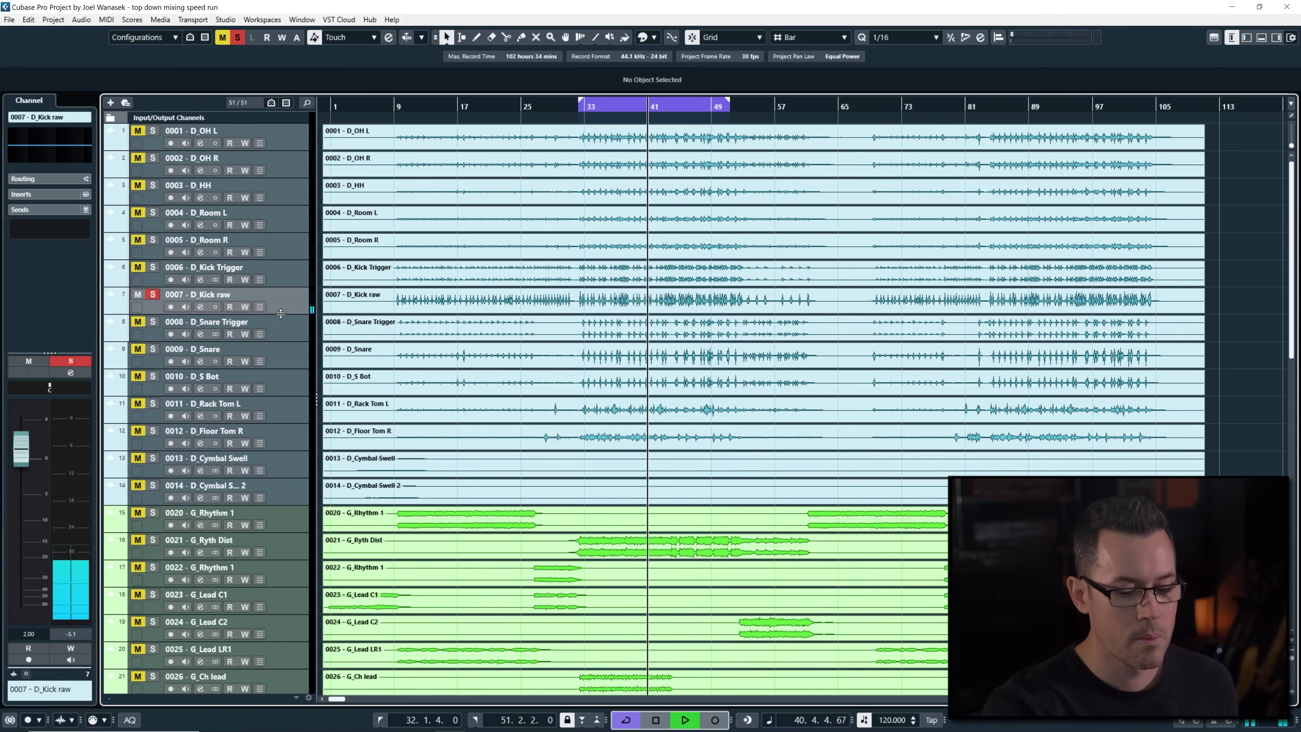
Solo D_Kick Trigger alongside D_Kick raw, settle its fader at -2.42 during playback, and clear all mutes and solos
key(Up)
key(s)
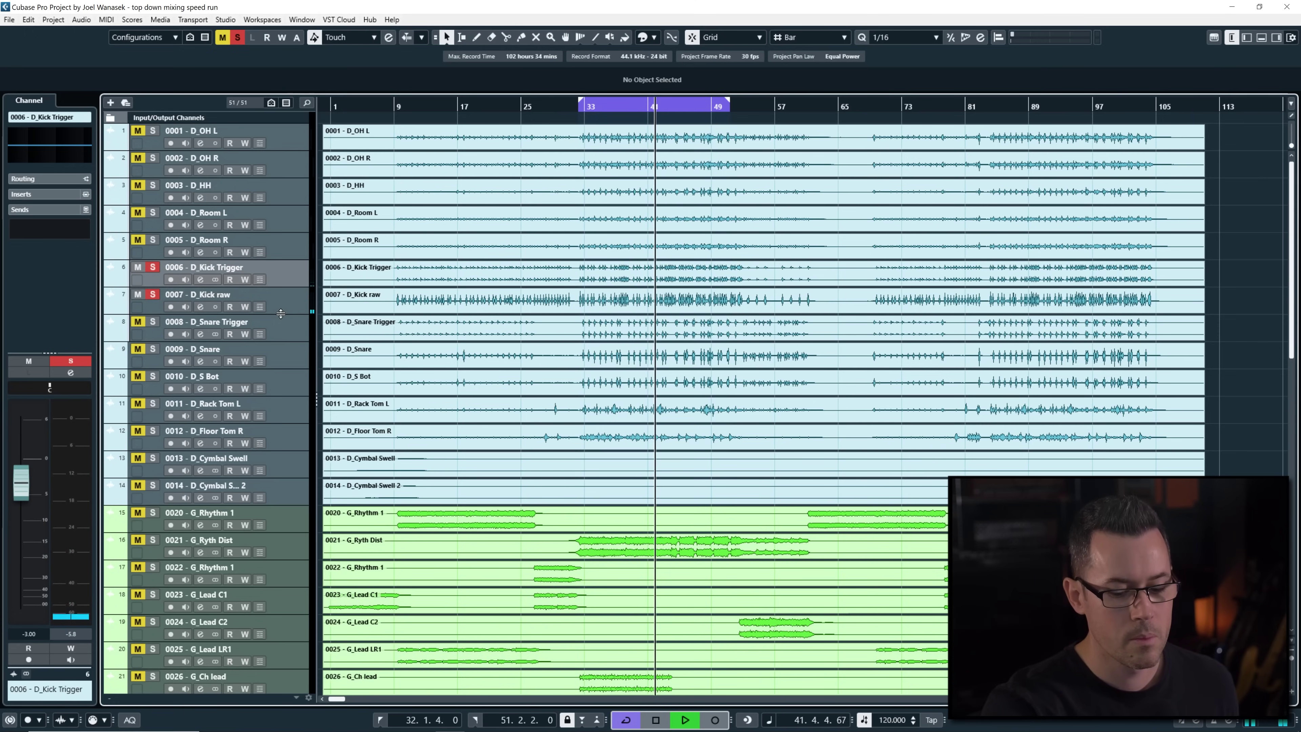
key(space)
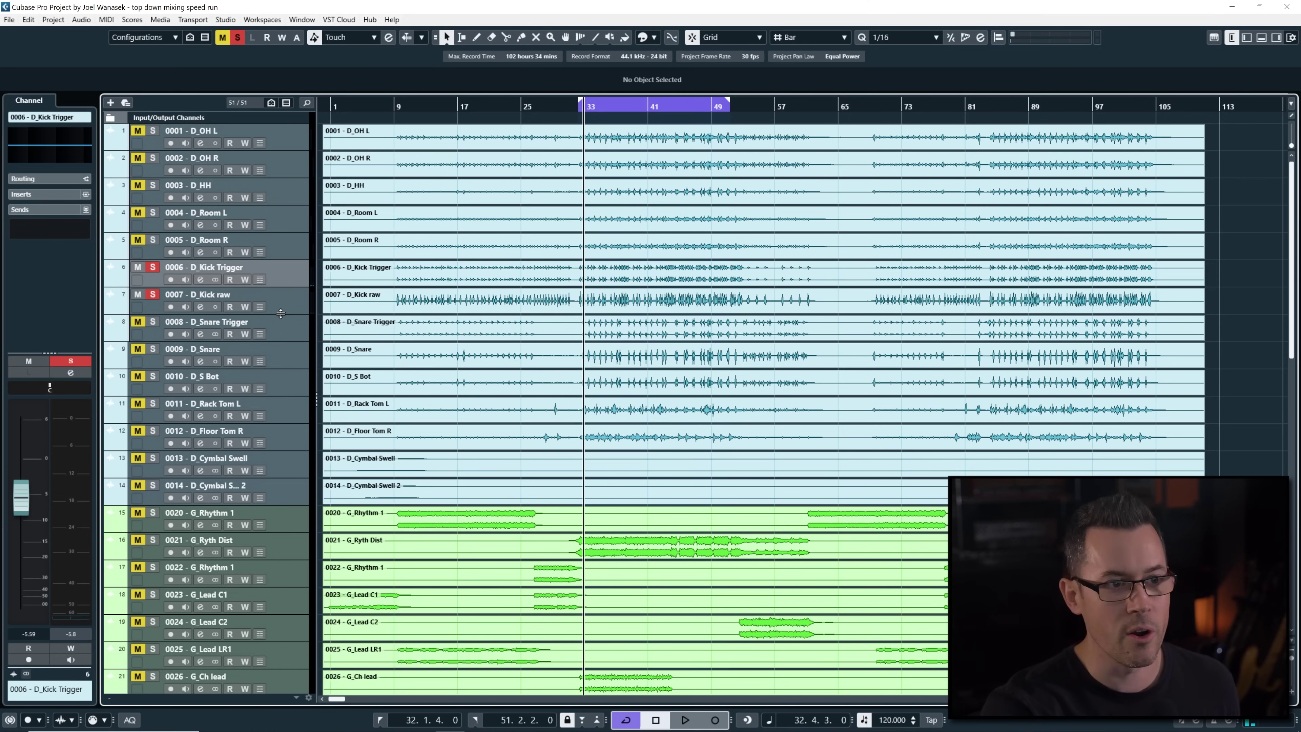
key(space)
key(alt+m)
key(alt+s)
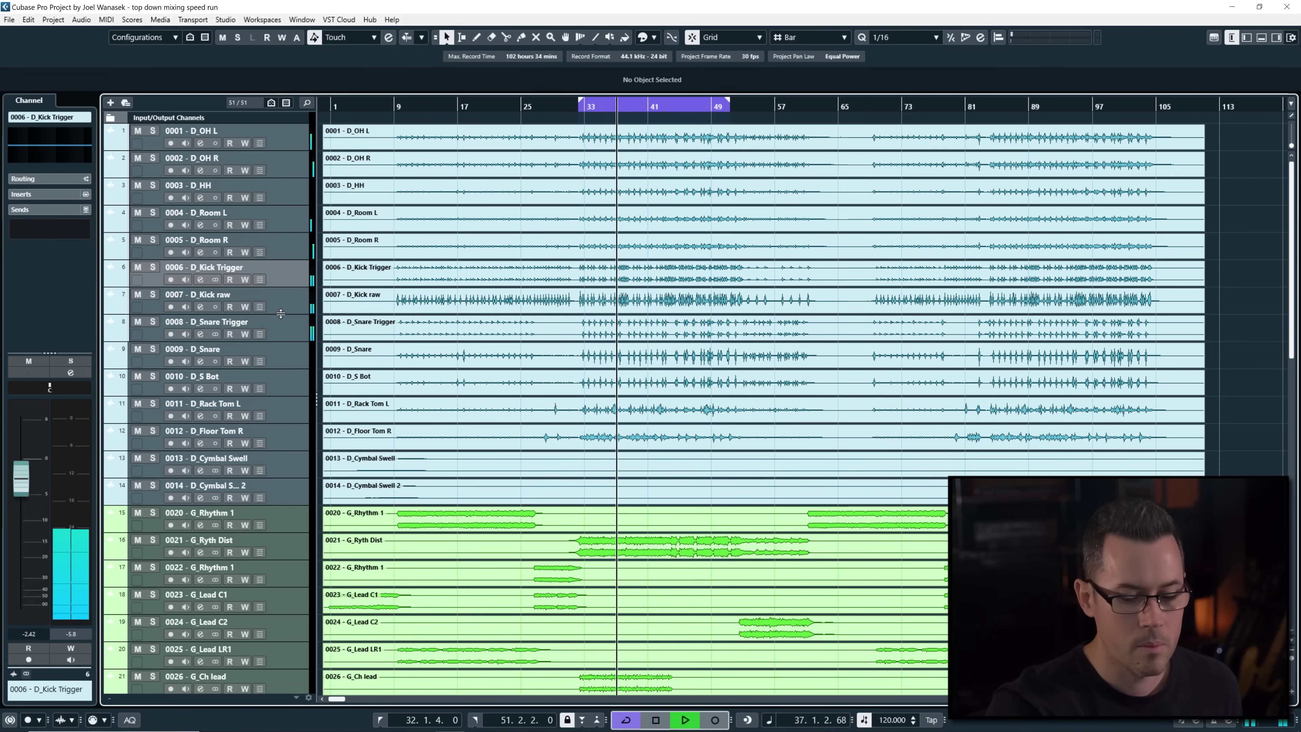
During playback, set the faders of D_Snare Trigger to -0.63, D_Snare to -2.03, D_S Bot to -3.48 and D_Rack Tom L to -5.85
click(280, 314)
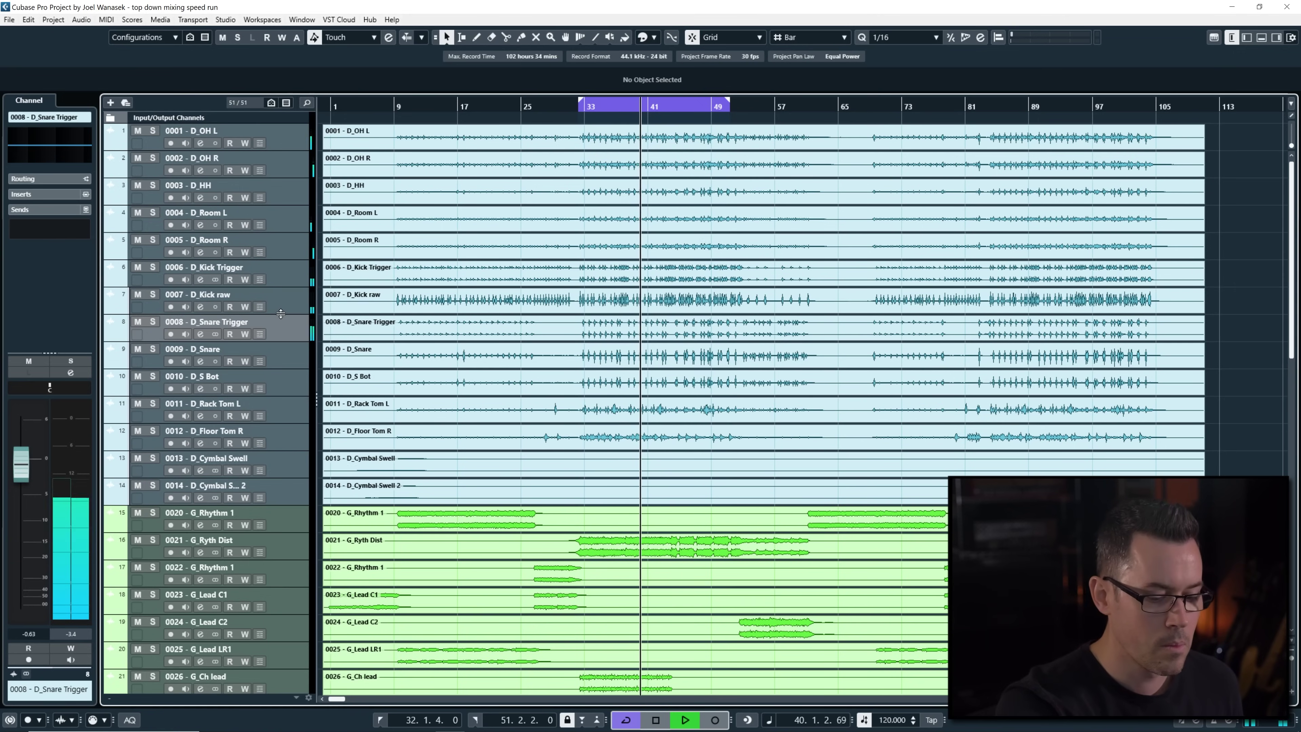
key(Down)
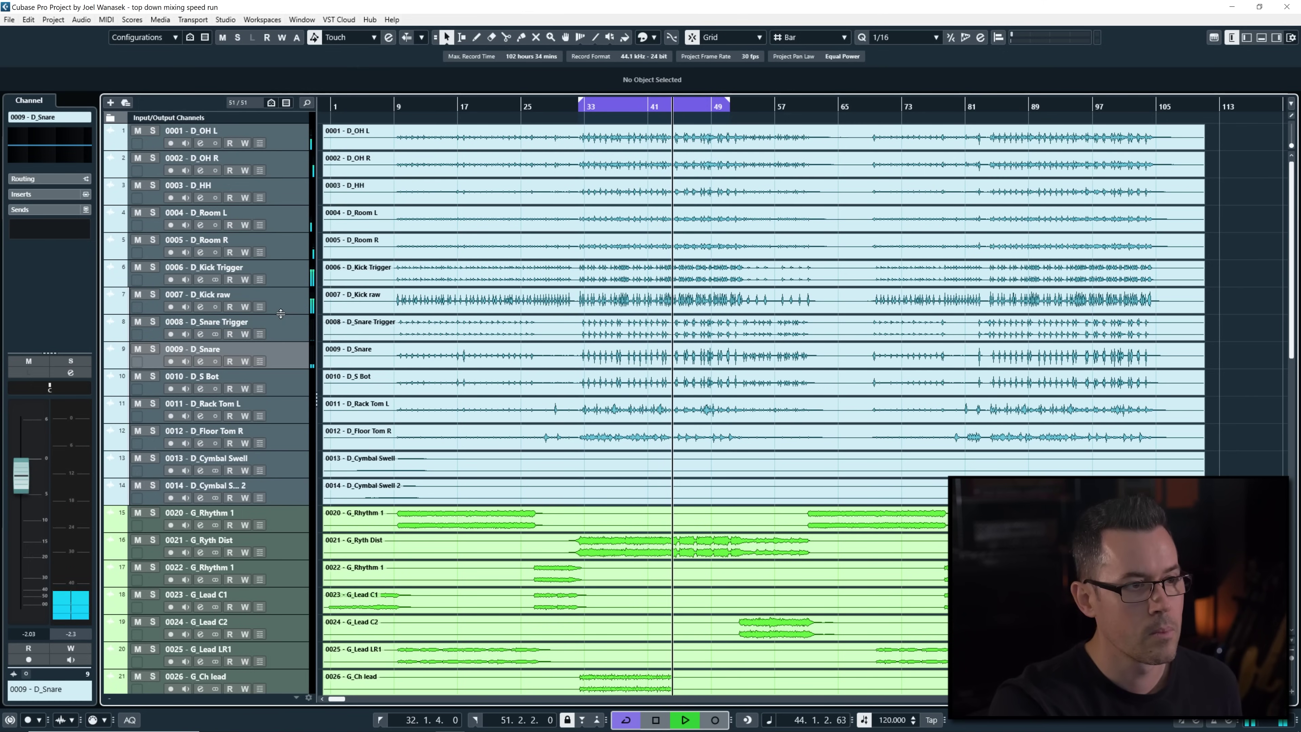
key(Down)
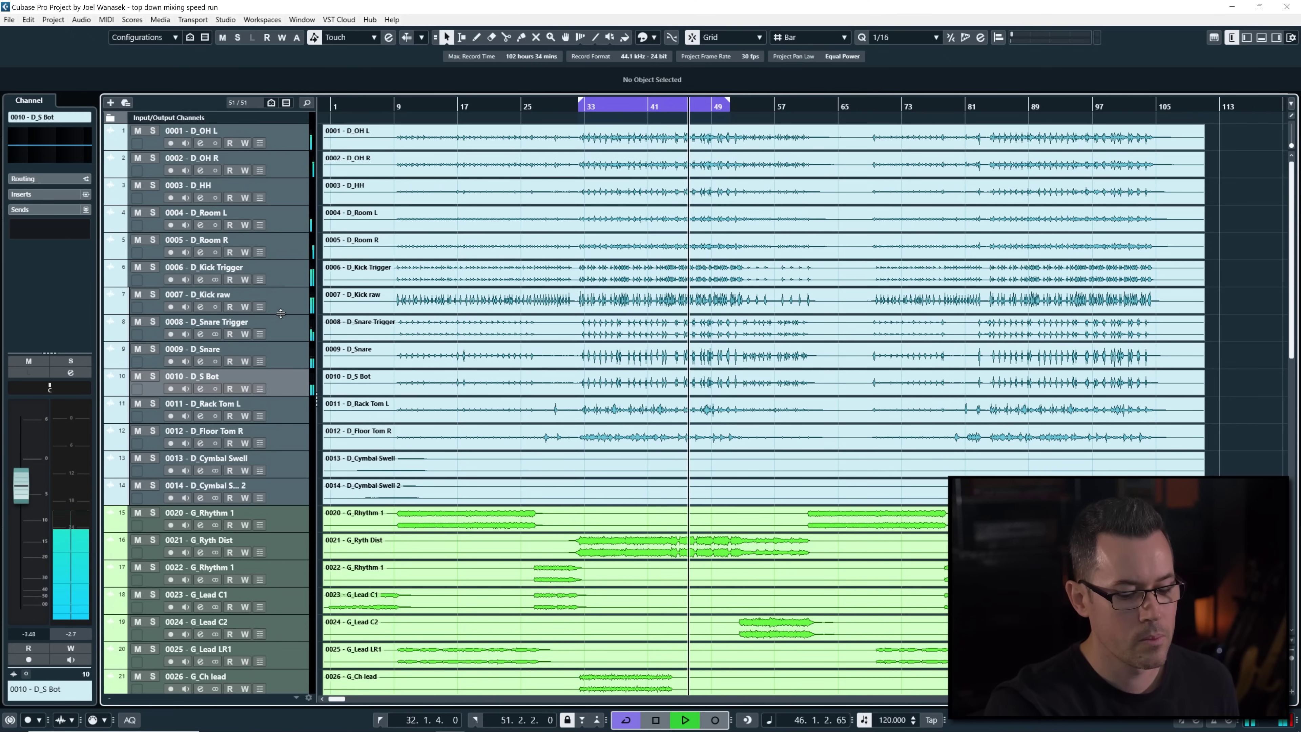
key(Down)
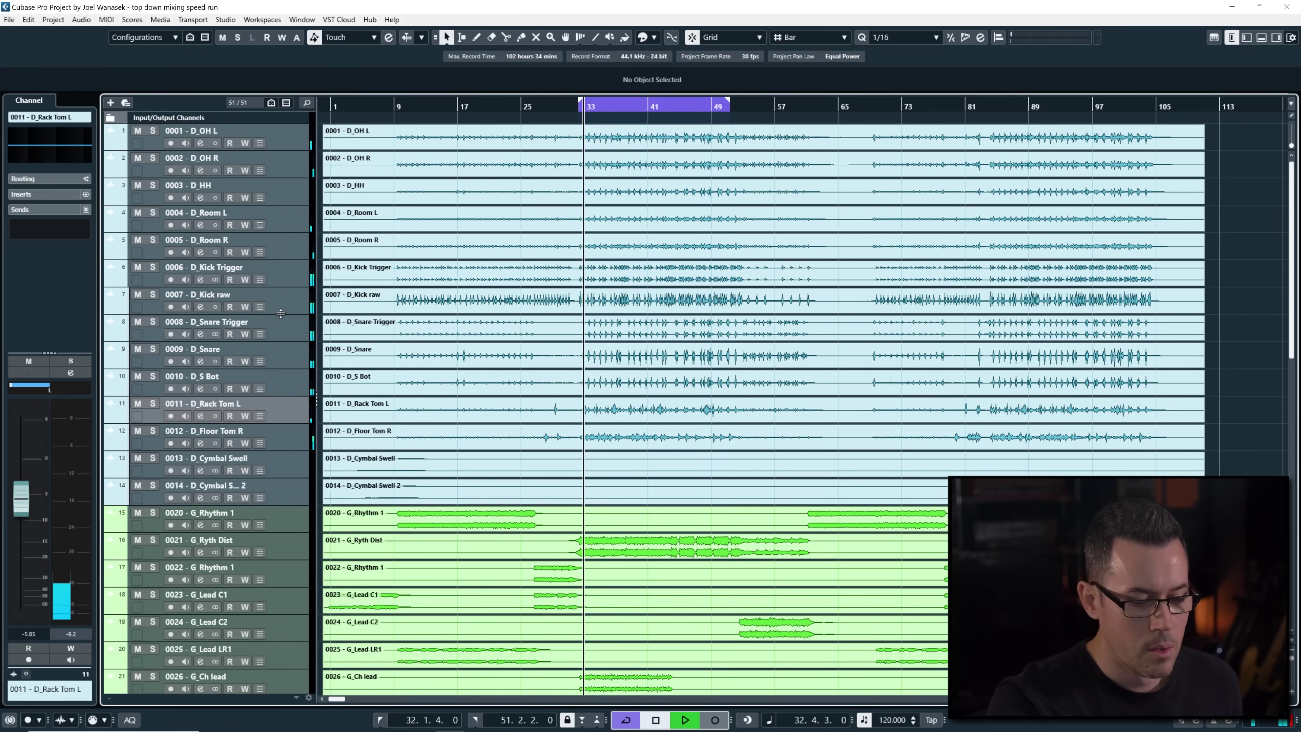
key(space)
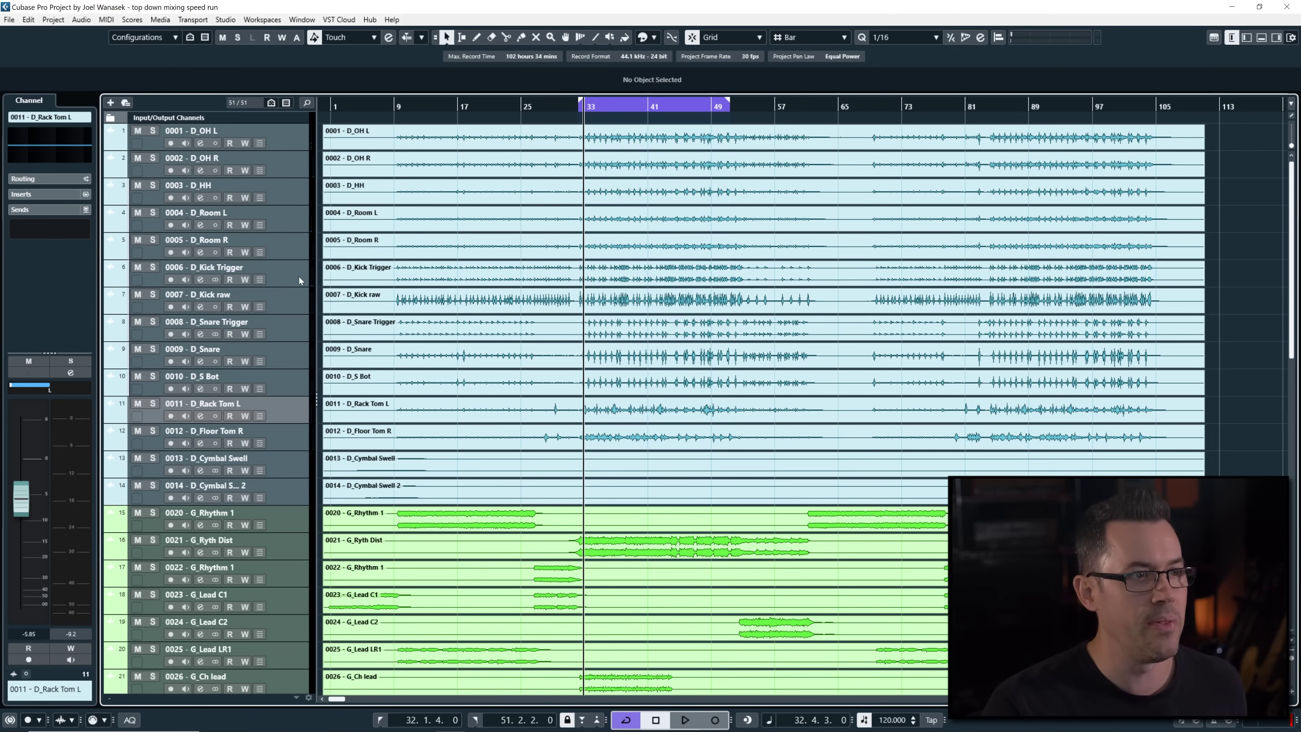
Play the looped section and raise the D_HH fader to -2.30, stopping playback once it is balanced
click(290, 303)
click(291, 224)
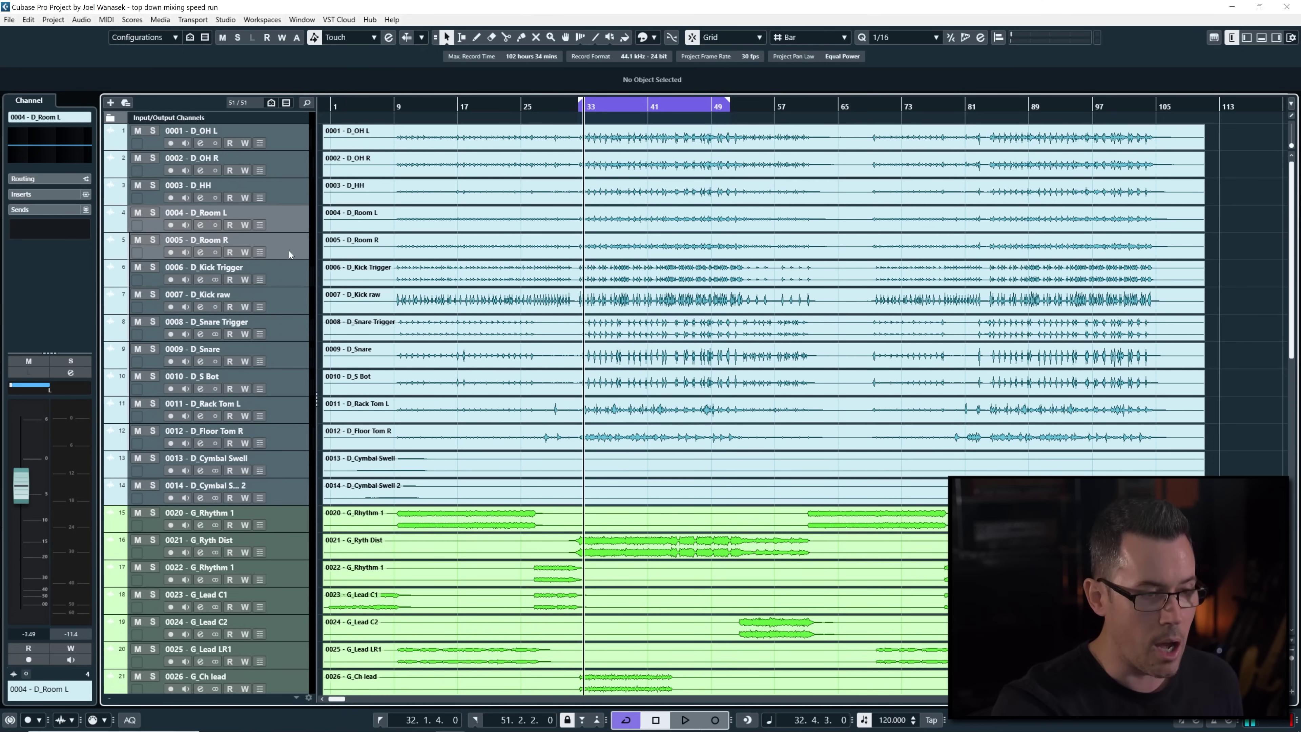
click(307, 136)
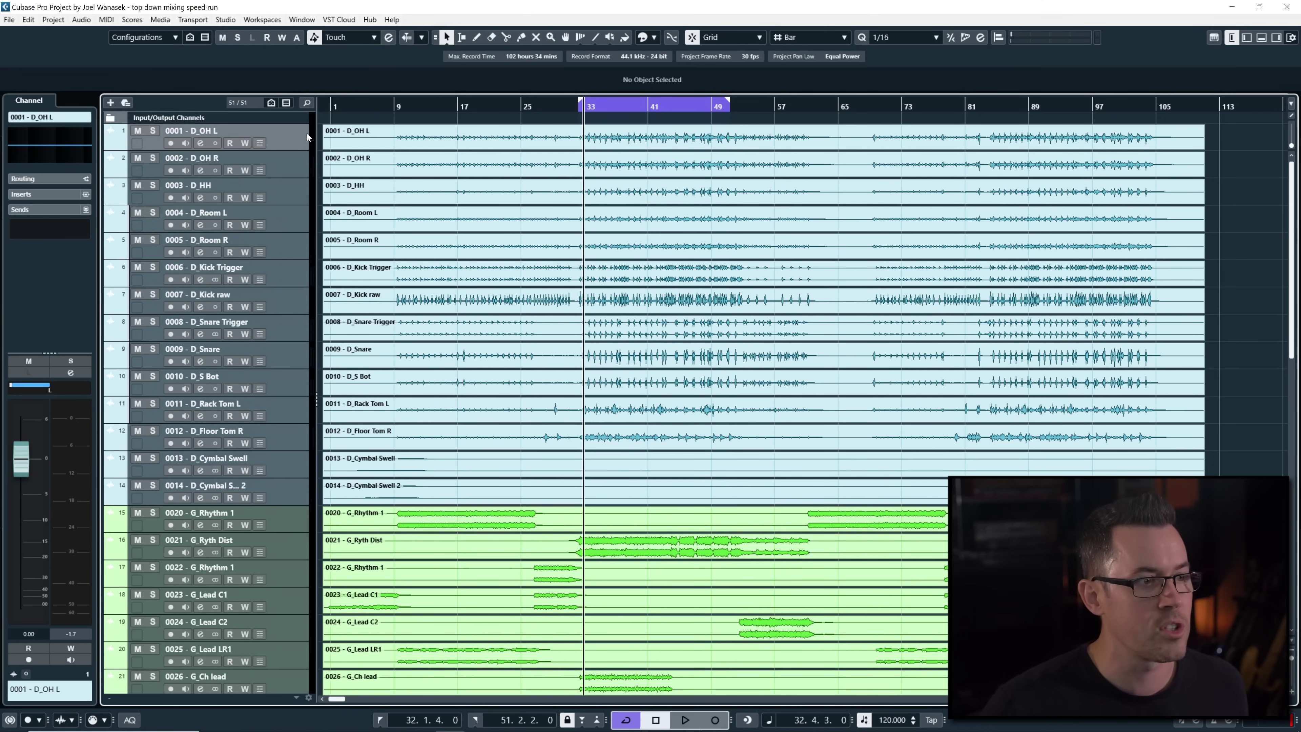
key(Down)
key(Down)
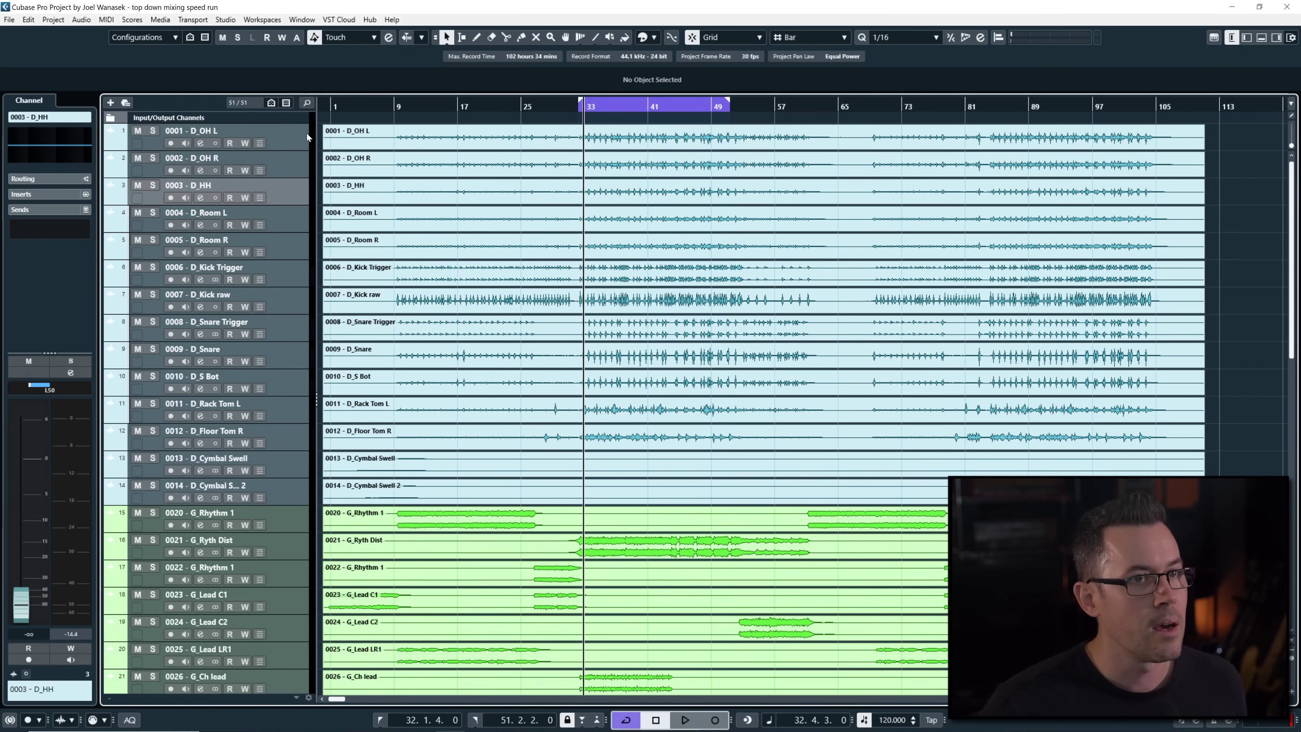
key(space)
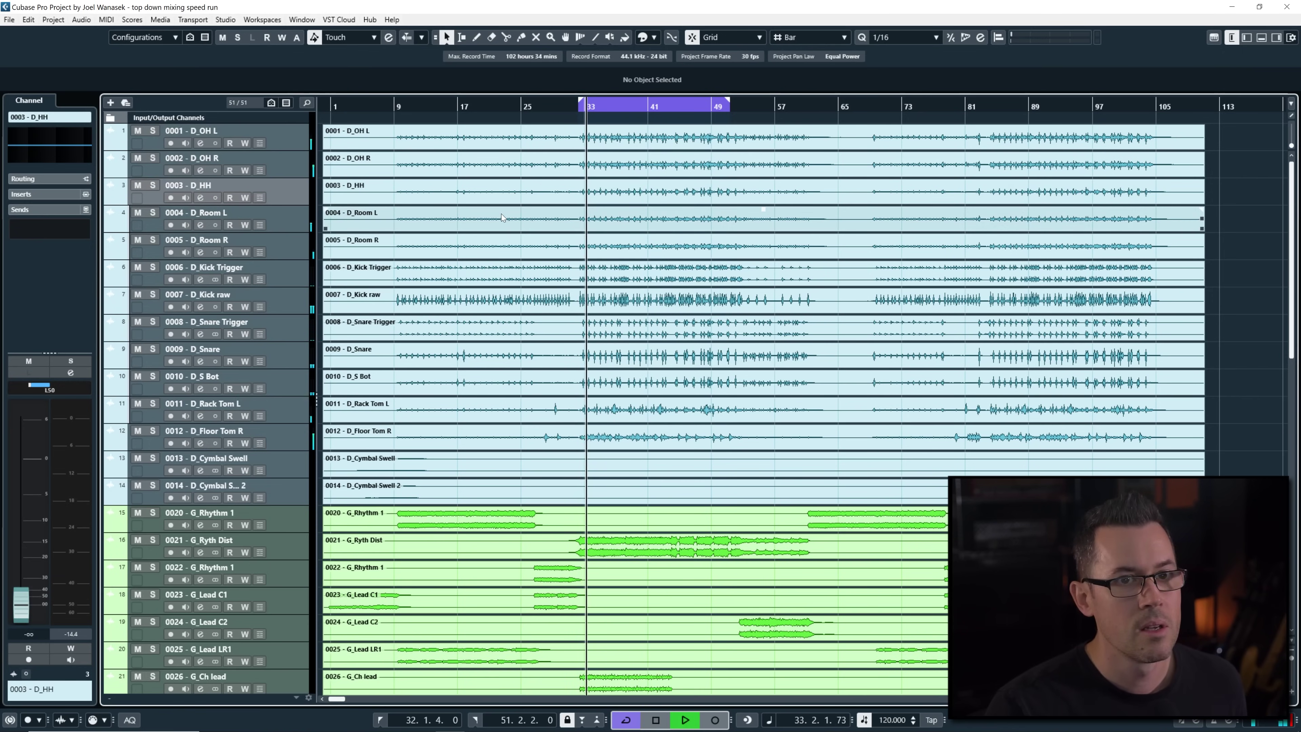
key(s)
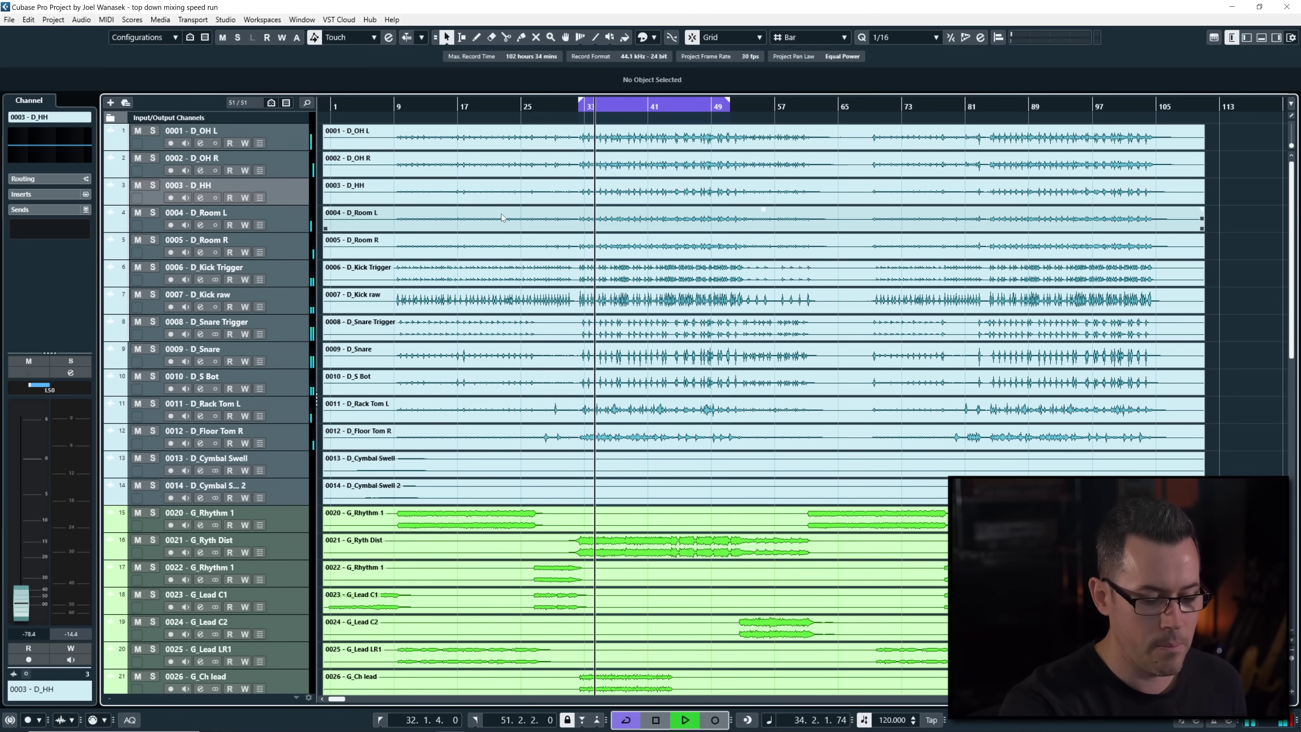
key(s)
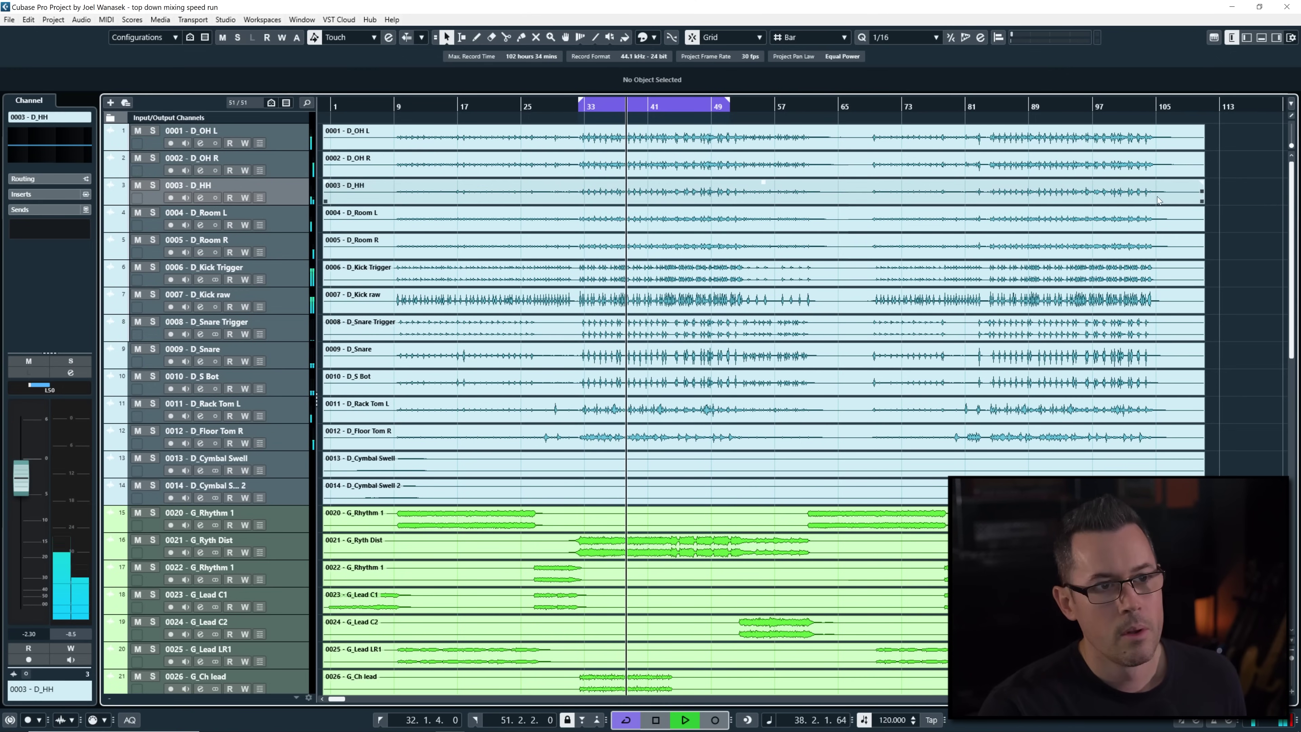
key(space)
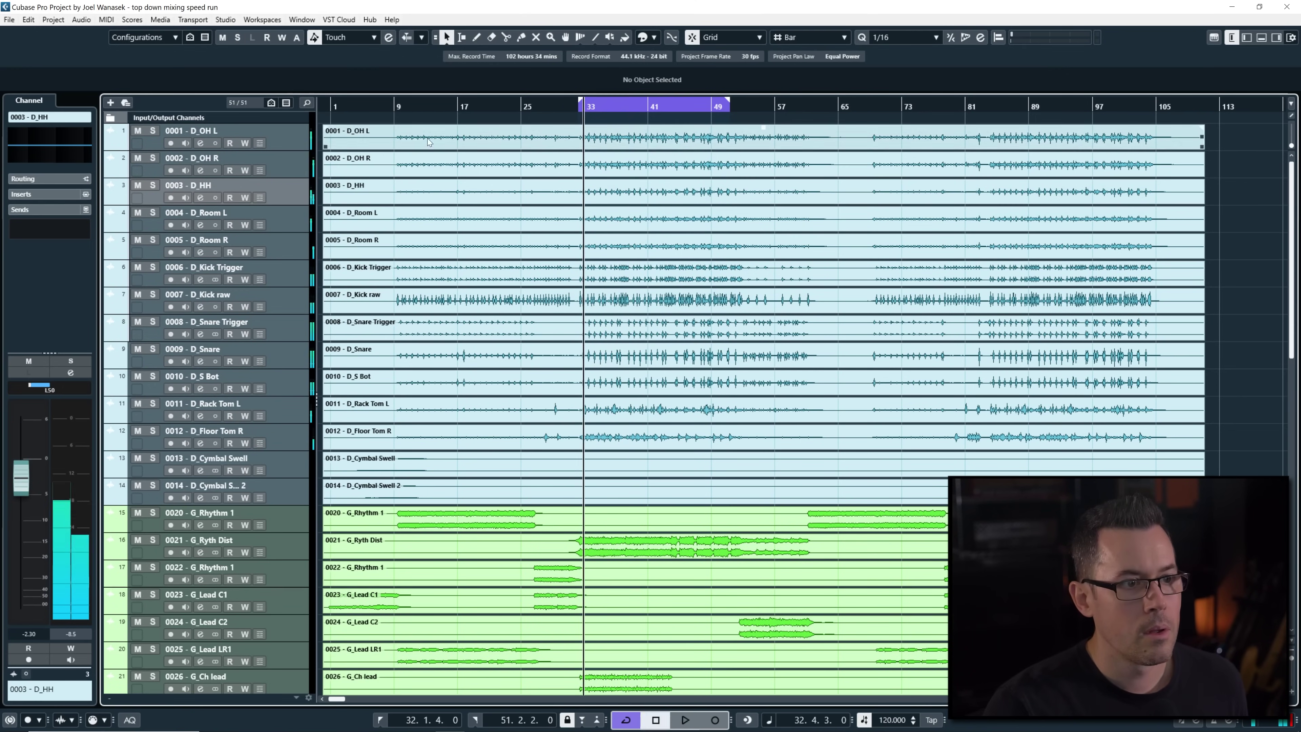
Play from bar 8 and raise both cymbal swell faders together, bringing D_Cymbal Swell to -7.08, and return the playback position to bar 36
click(384, 106)
click(296, 474)
shift+click(287, 500)
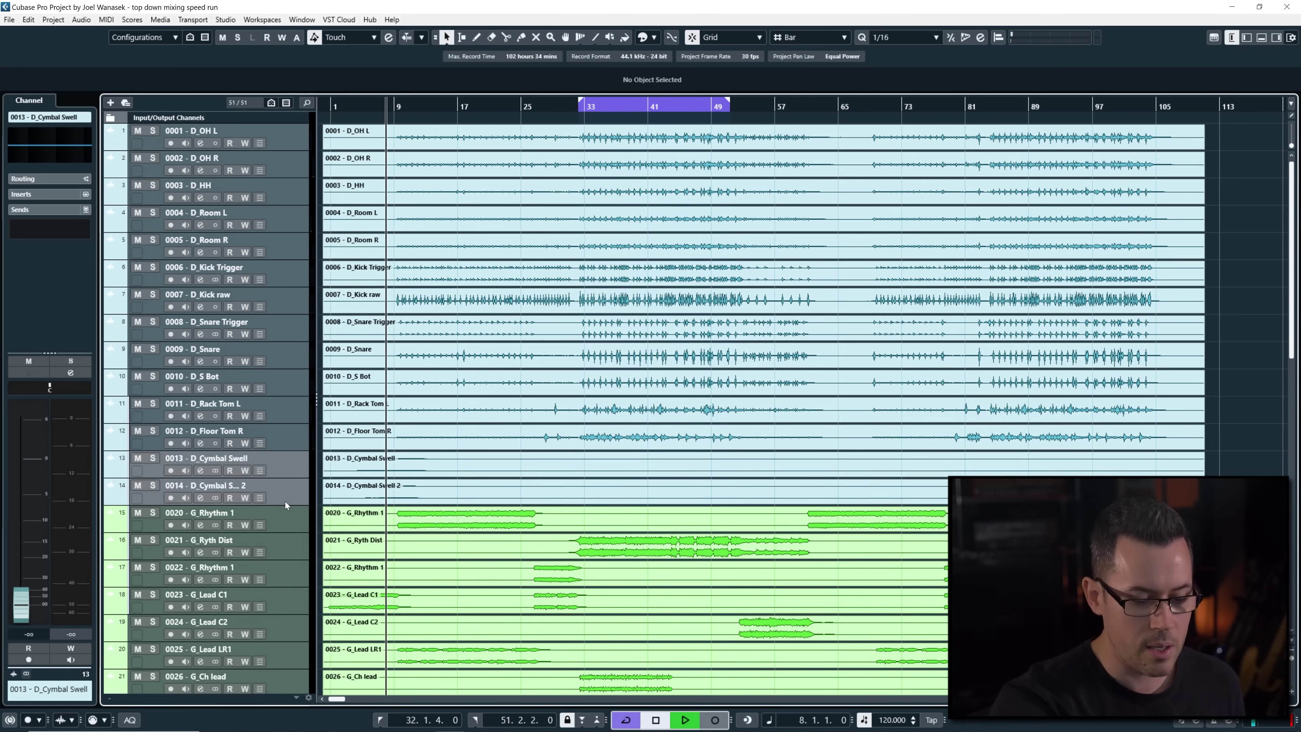
key(space)
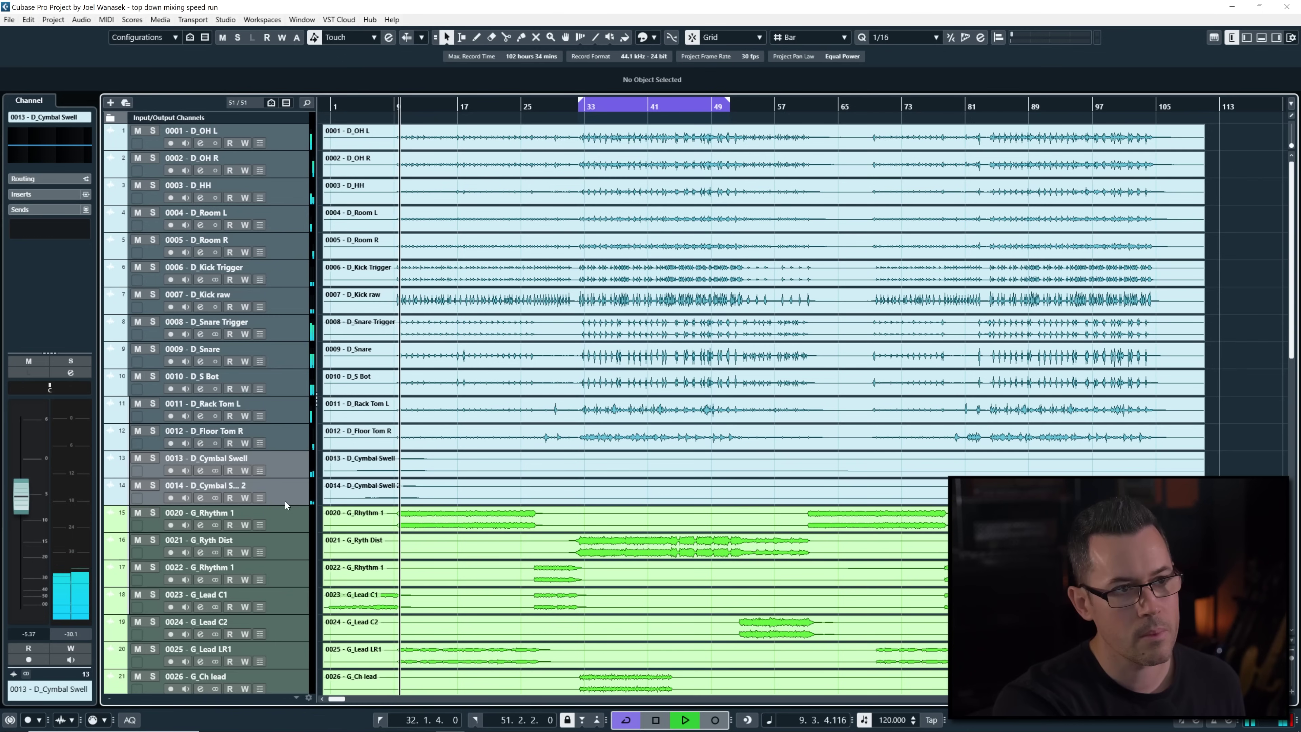
key(space)
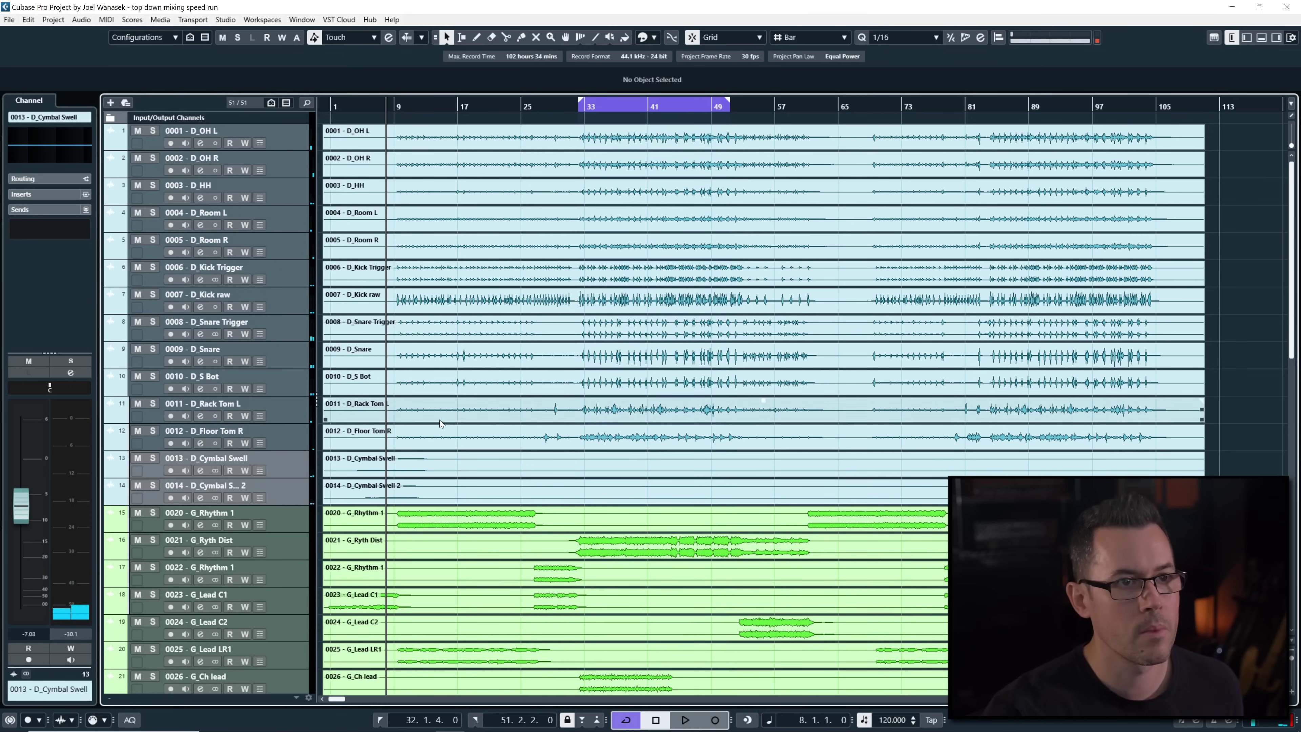
click(608, 106)
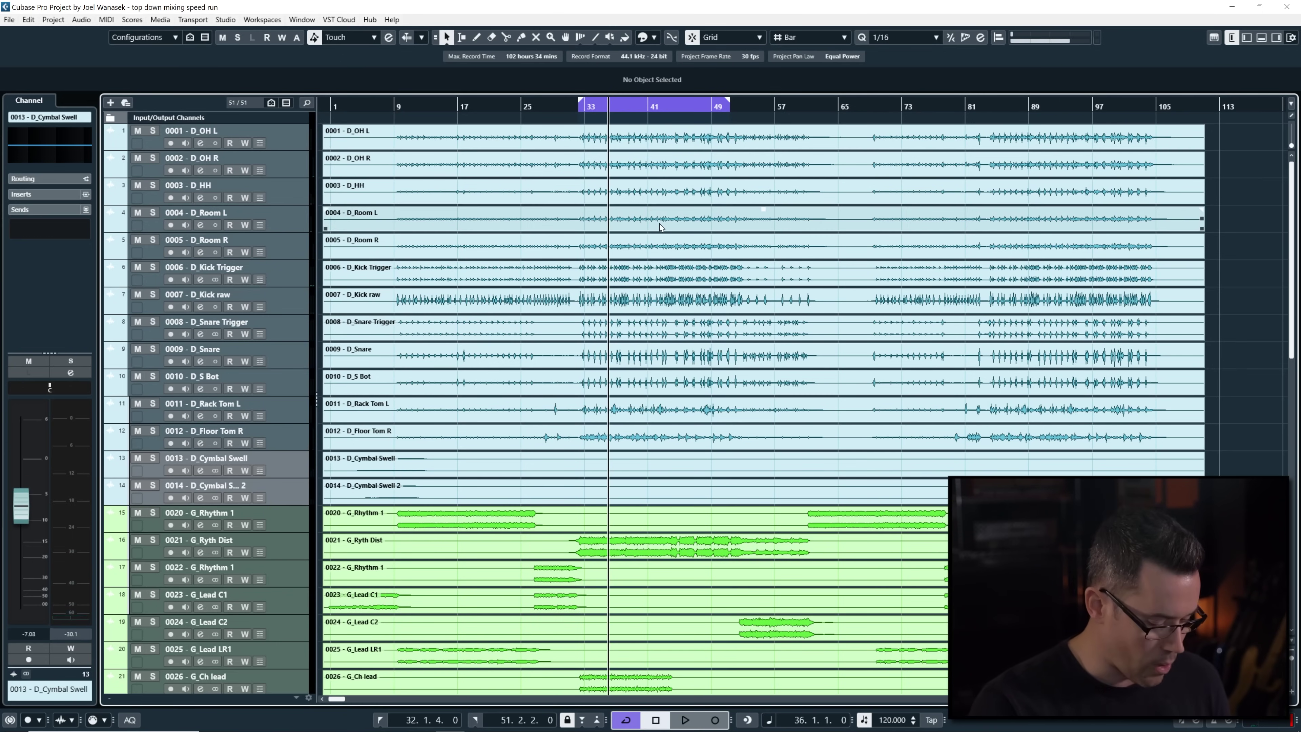
Show the MIX BUS channel's inserts in the MixConsole and check its Muteomatic insert
key(F3)
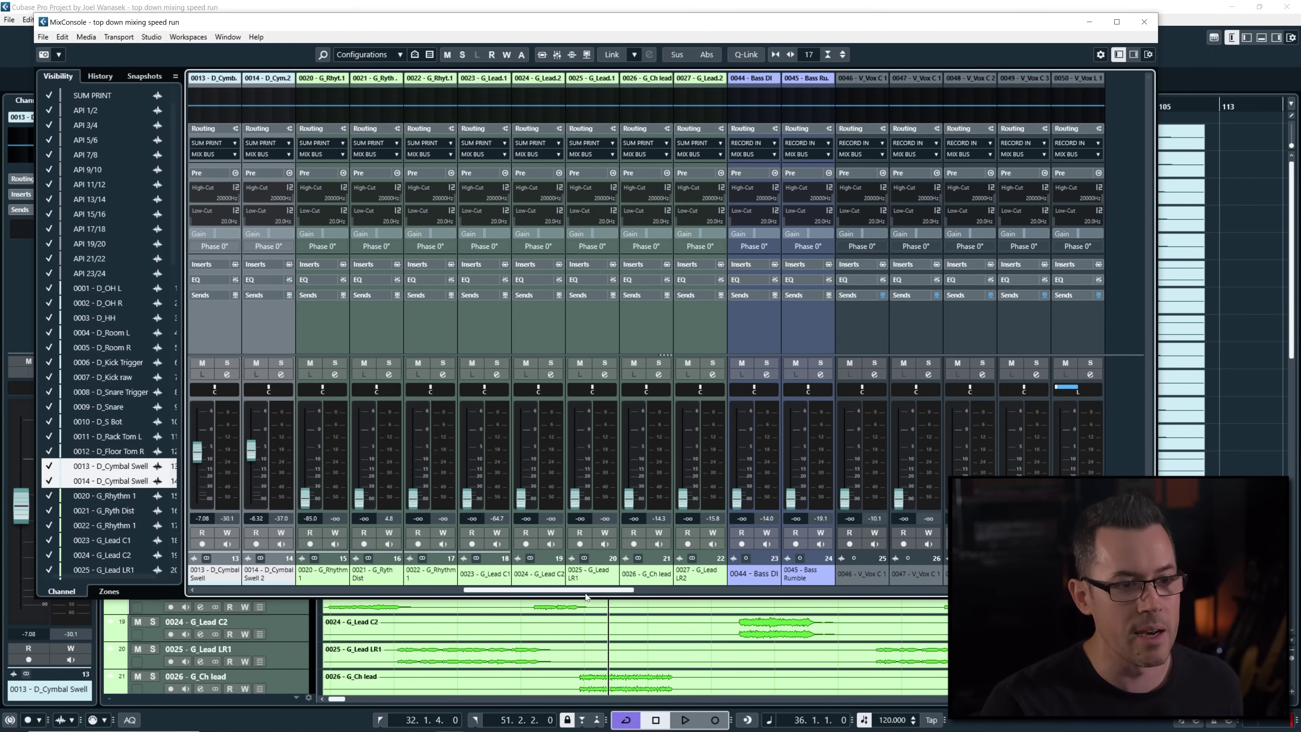
click(670, 590)
drag(670, 589, 903, 600)
click(607, 558)
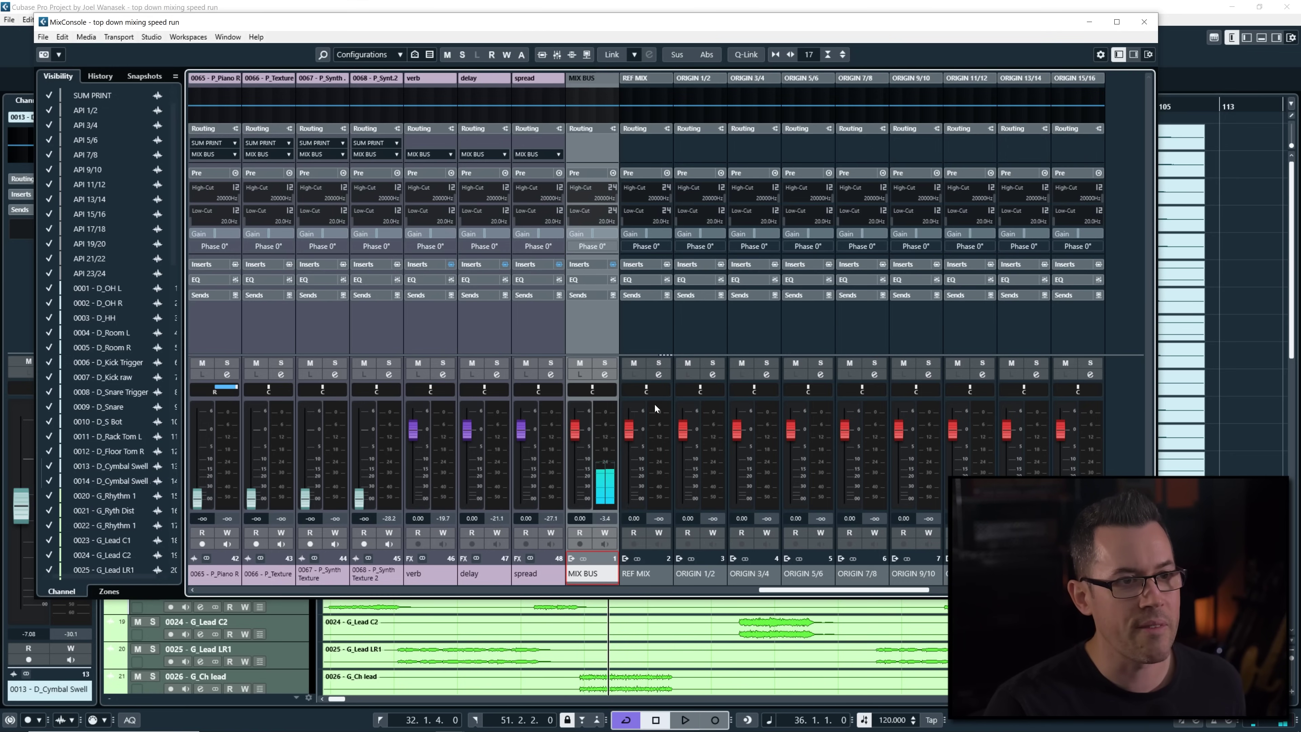
click(589, 267)
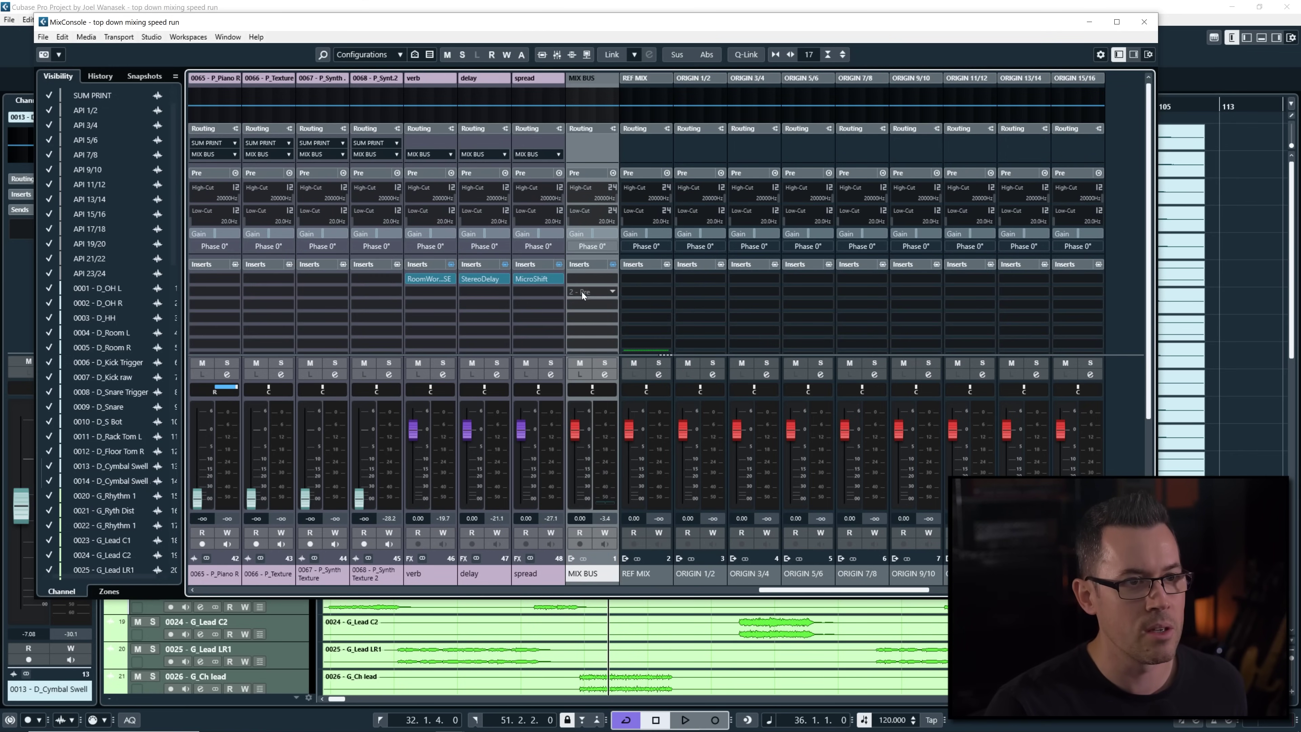
scroll(594, 308, down, 3)
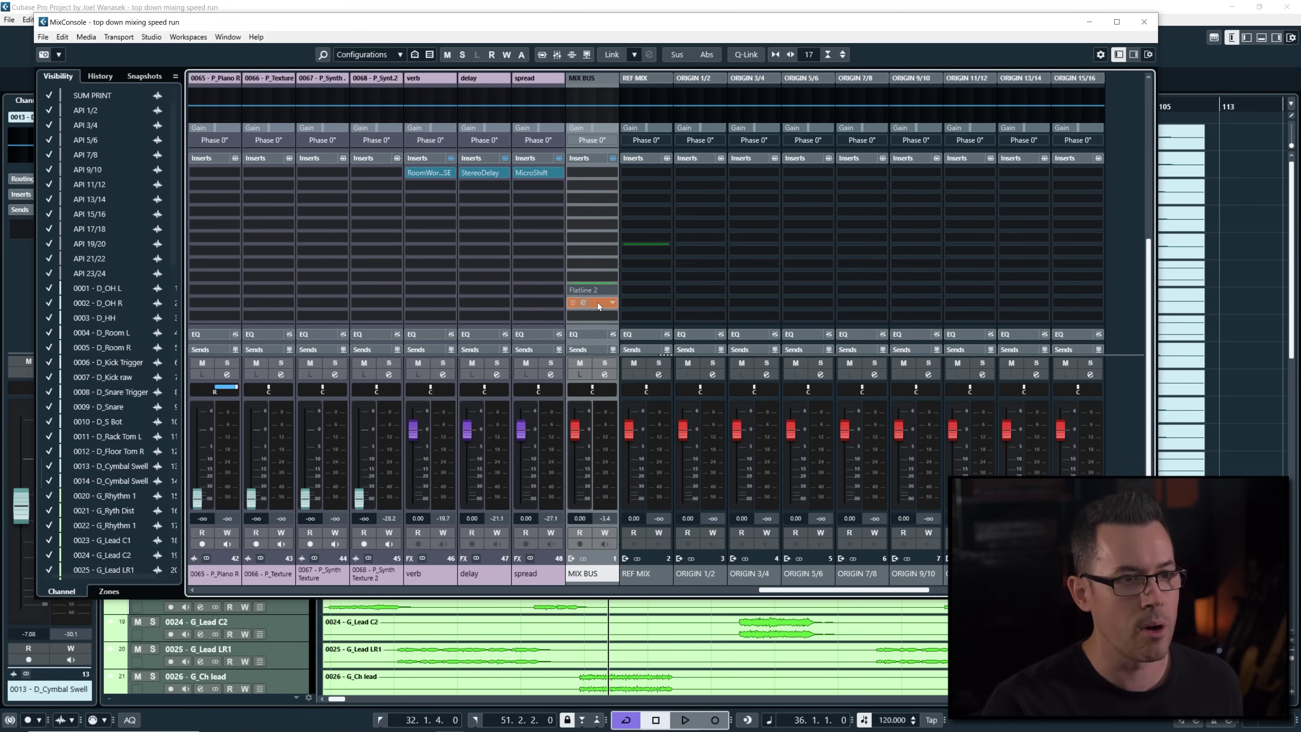
click(597, 302)
click(806, 358)
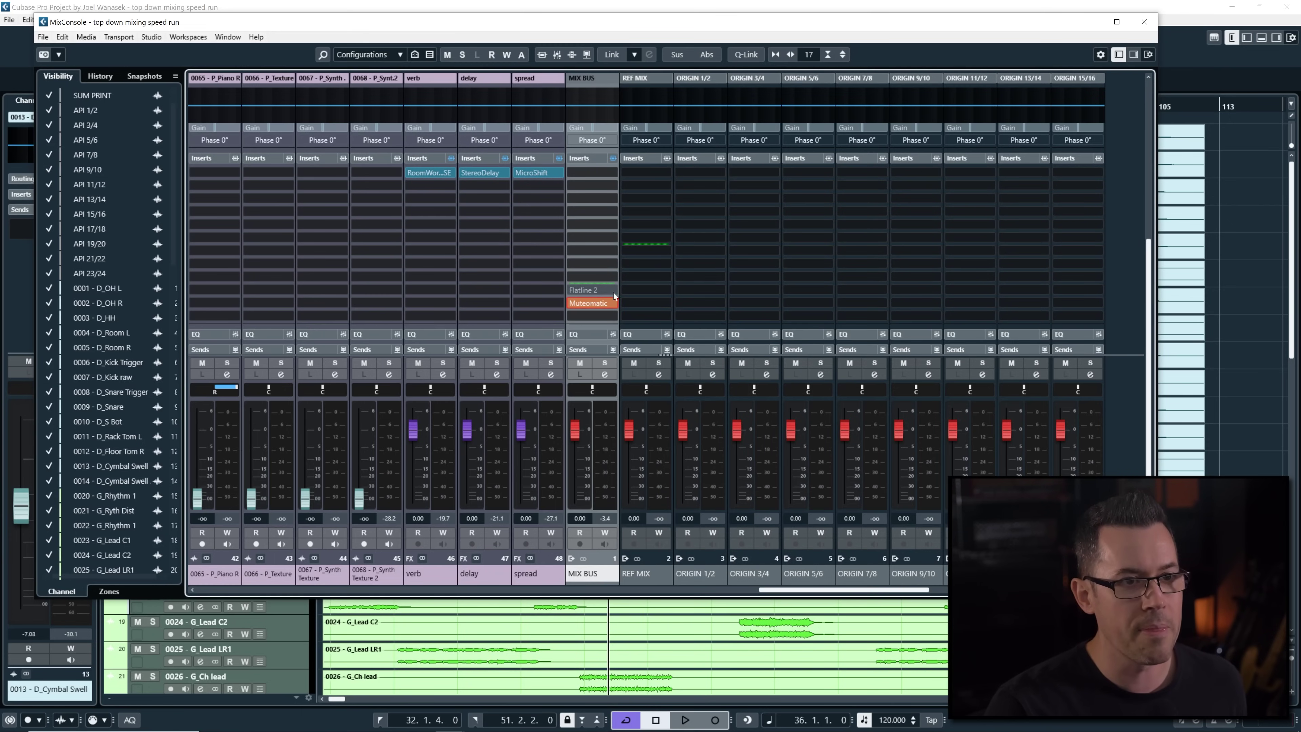
Enable Flatline 2 on the MIX BUS, set its threshold to -5.76 dB during playback, and close the plug-in and MixConsole
click(600, 291)
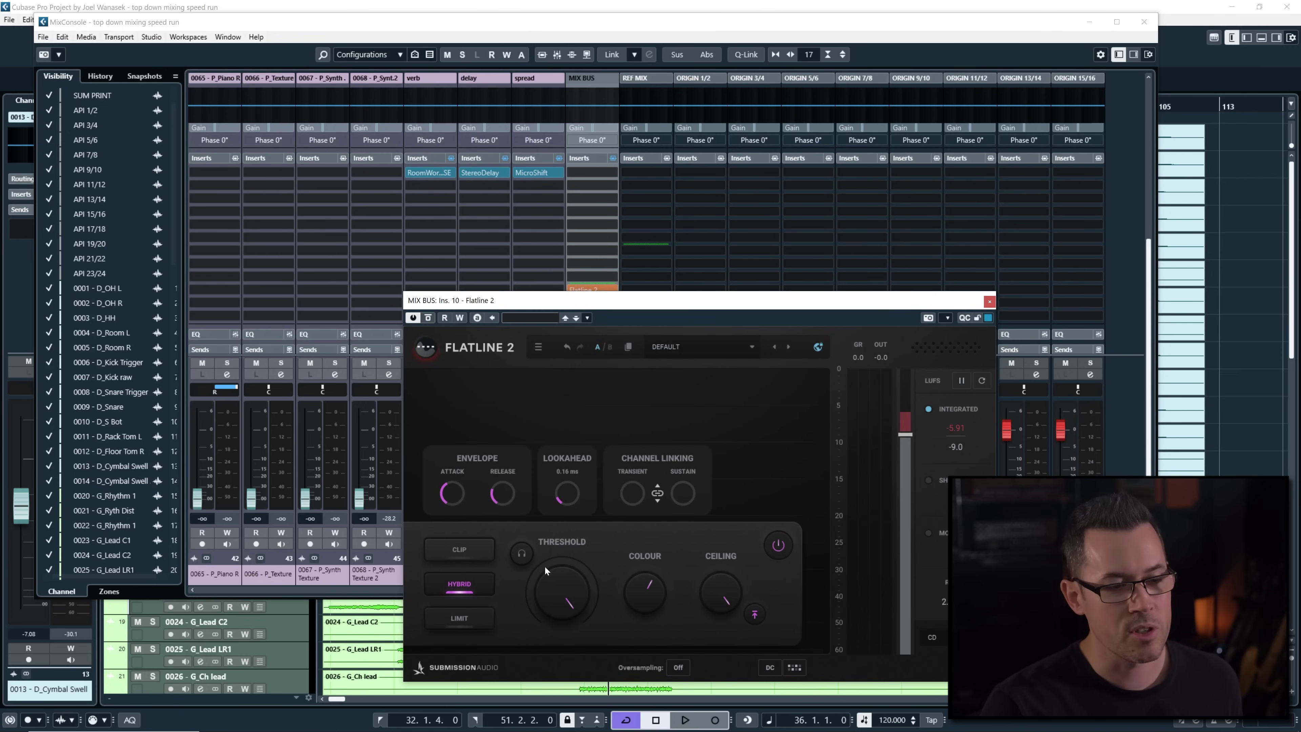
key(space)
drag(571, 588, 570, 617)
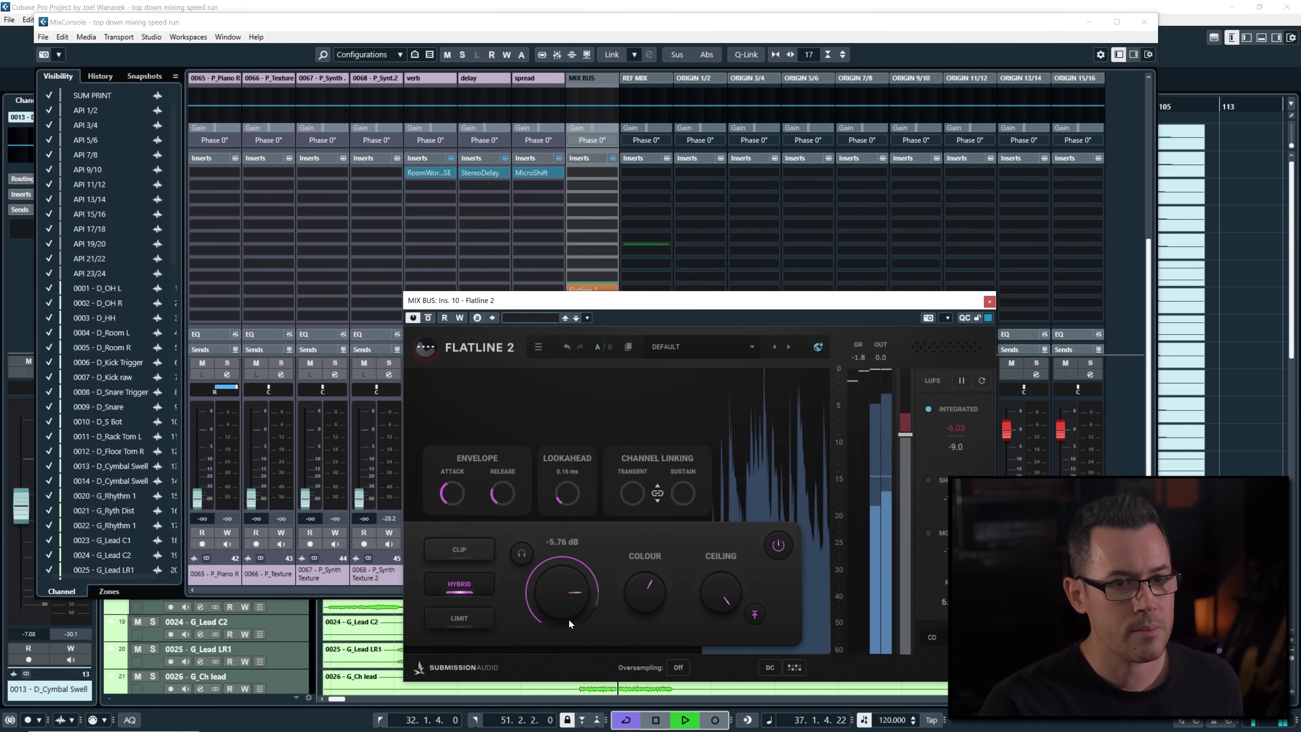
key(space)
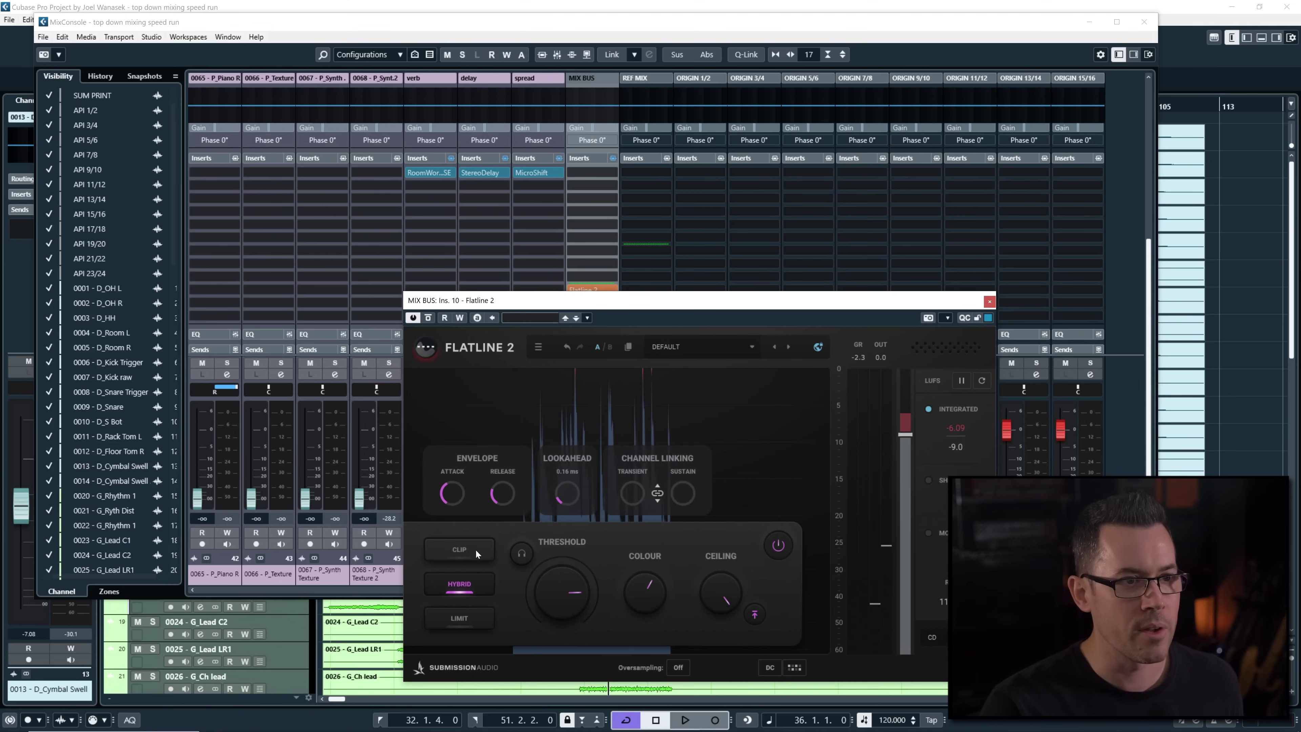
mouse_move(575, 593)
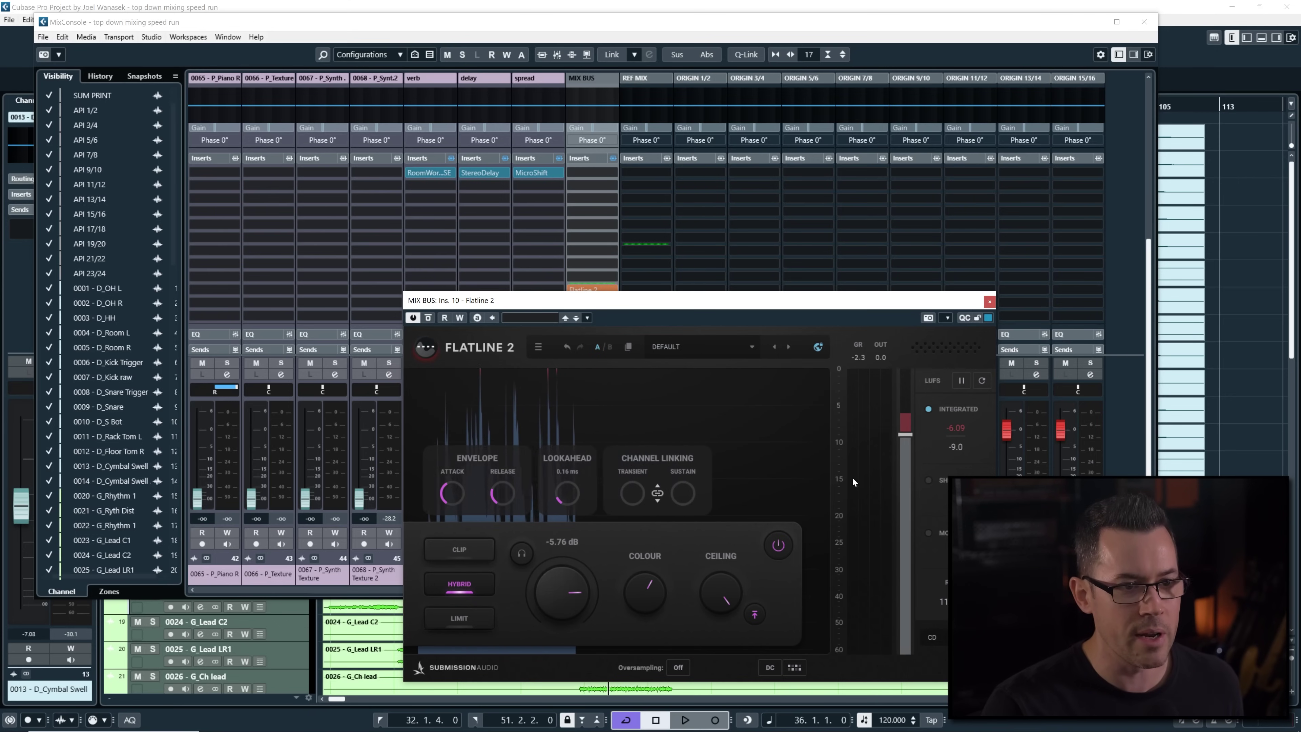
click(989, 301)
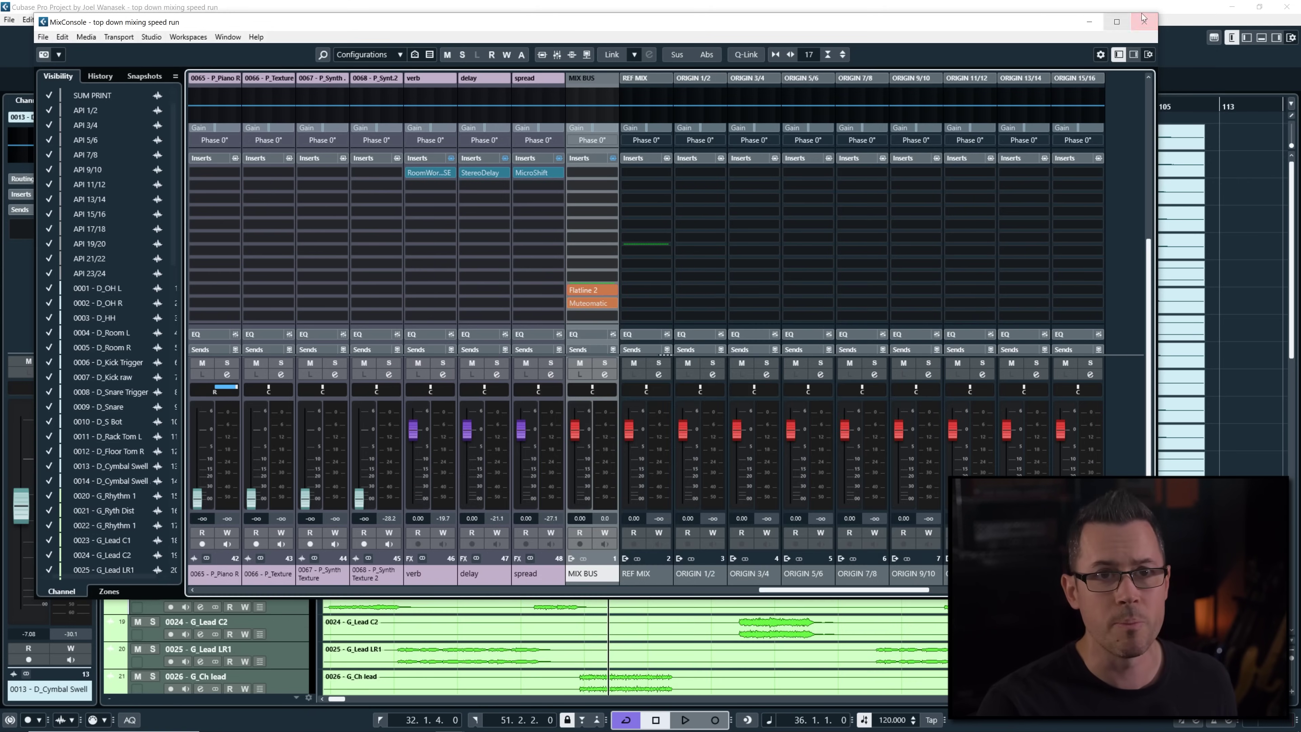
click(1150, 21)
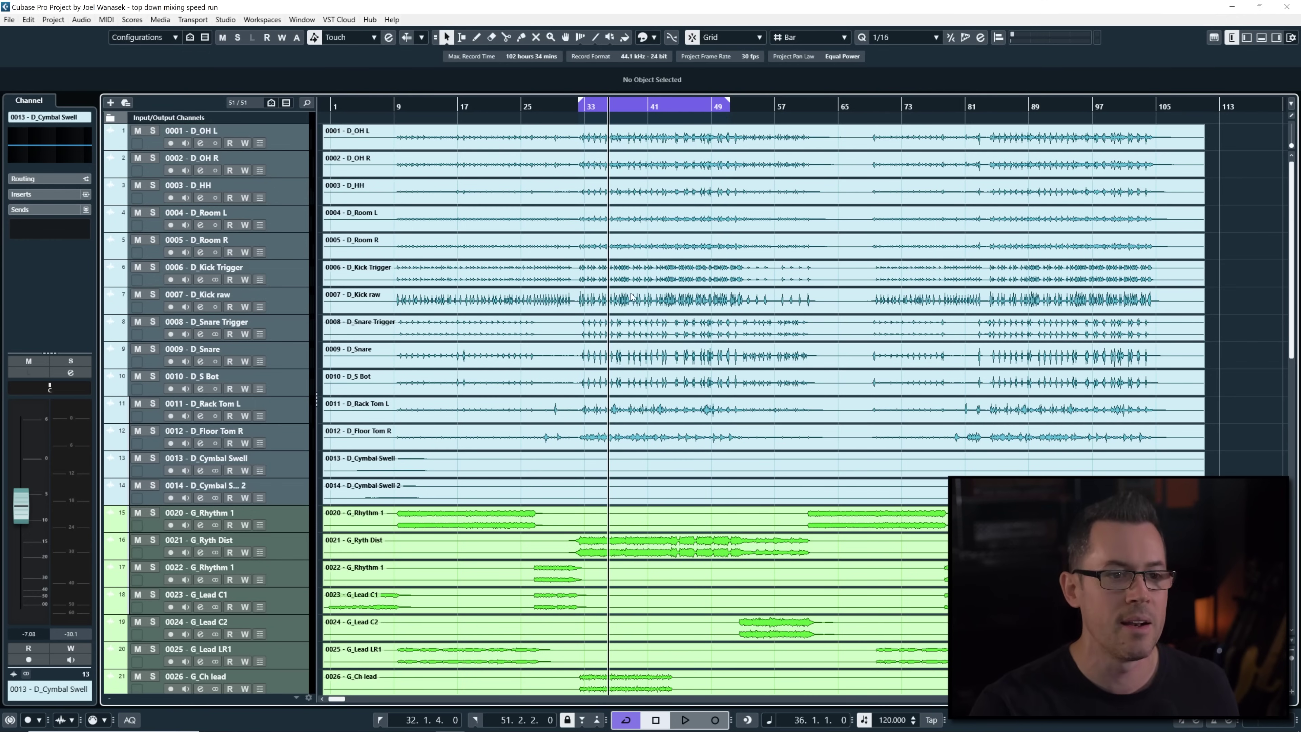
During playback, bring the G_Ryth Dist fader up to -14.3 and the G_Ch lead fader up to -11.6
key(space)
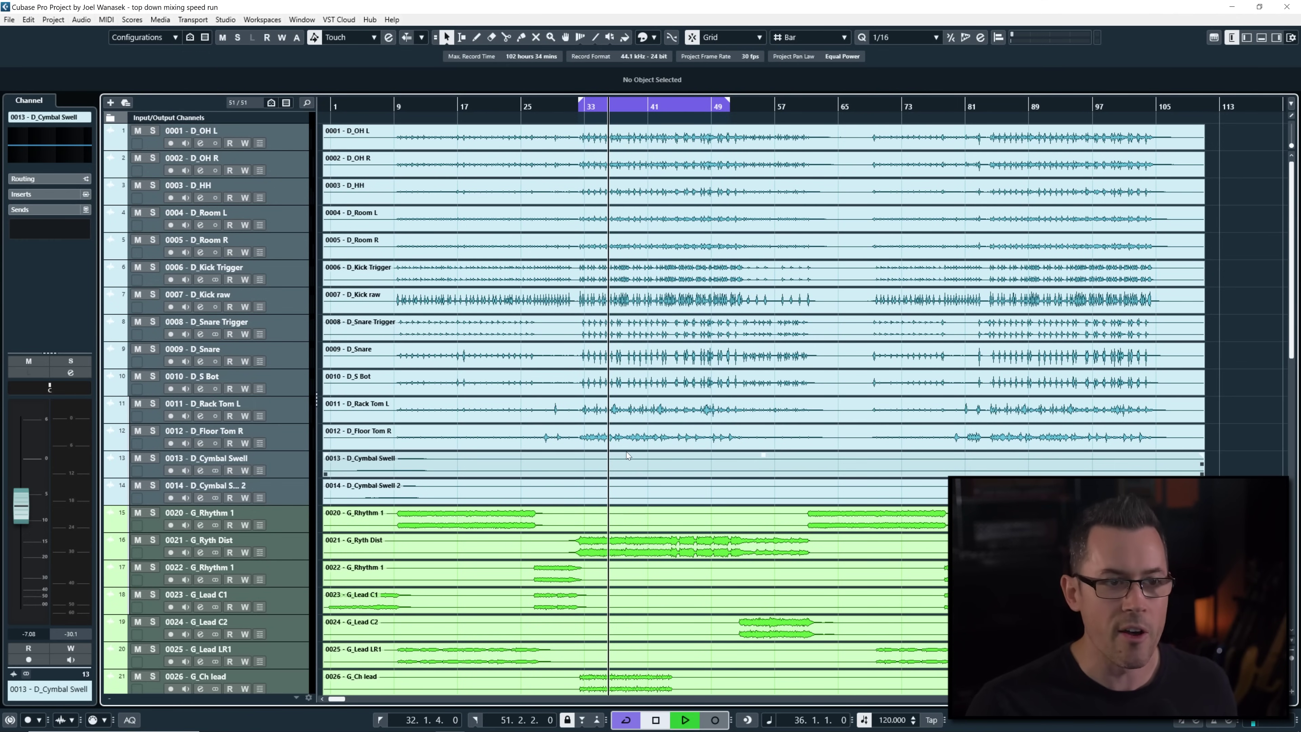
key(space)
scroll(712, 474, down, 5)
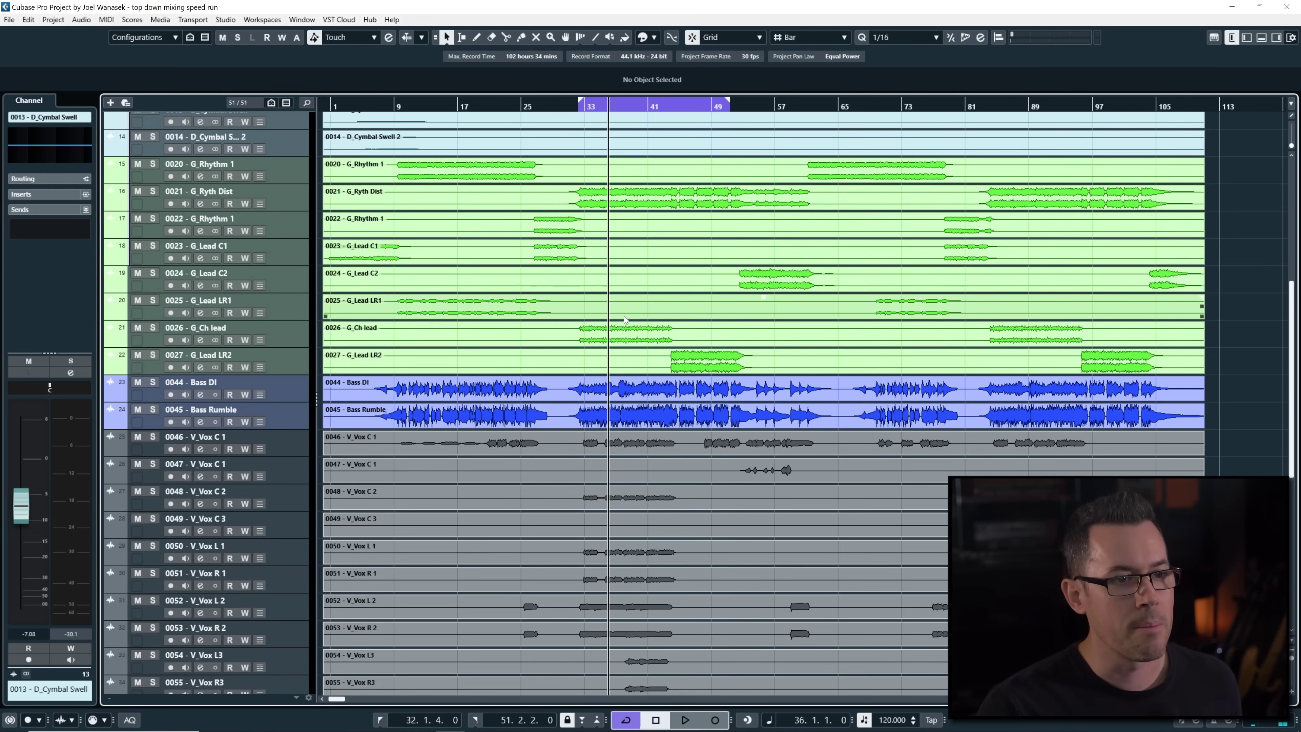
scroll(297, 306, up, 2)
click(297, 306)
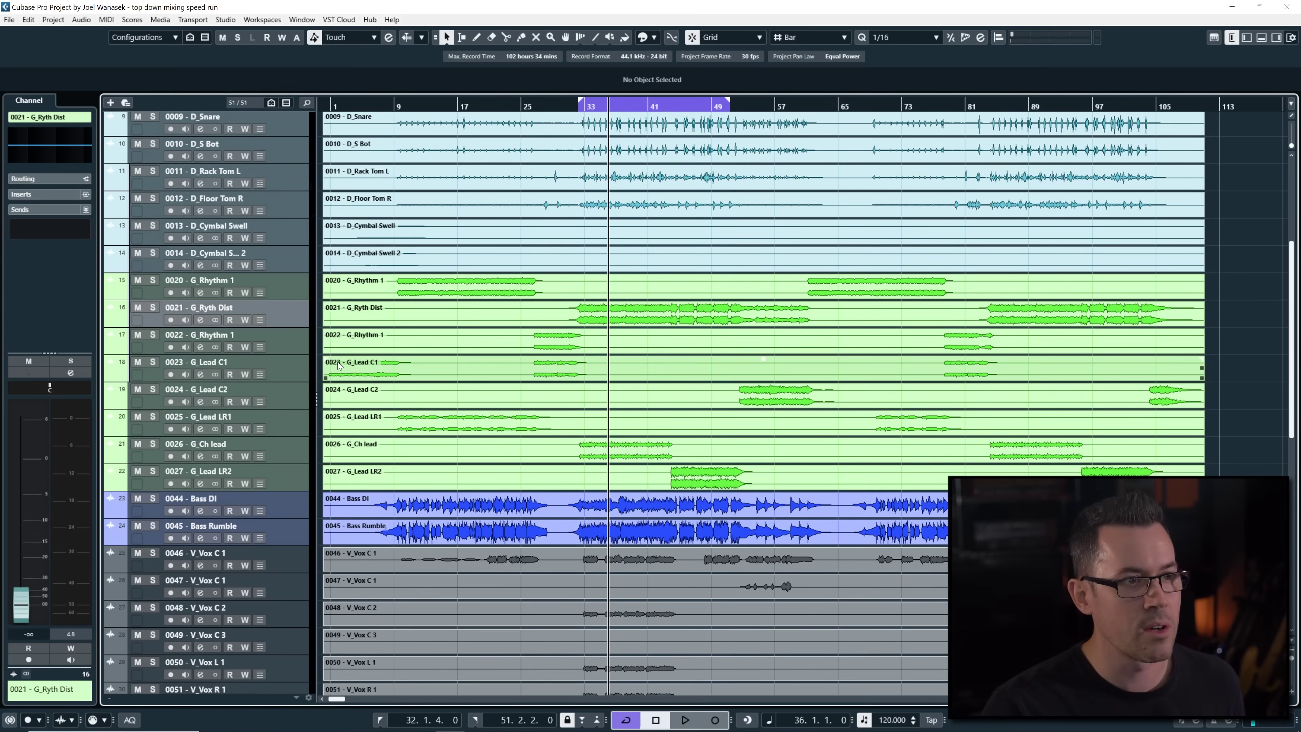
key(space)
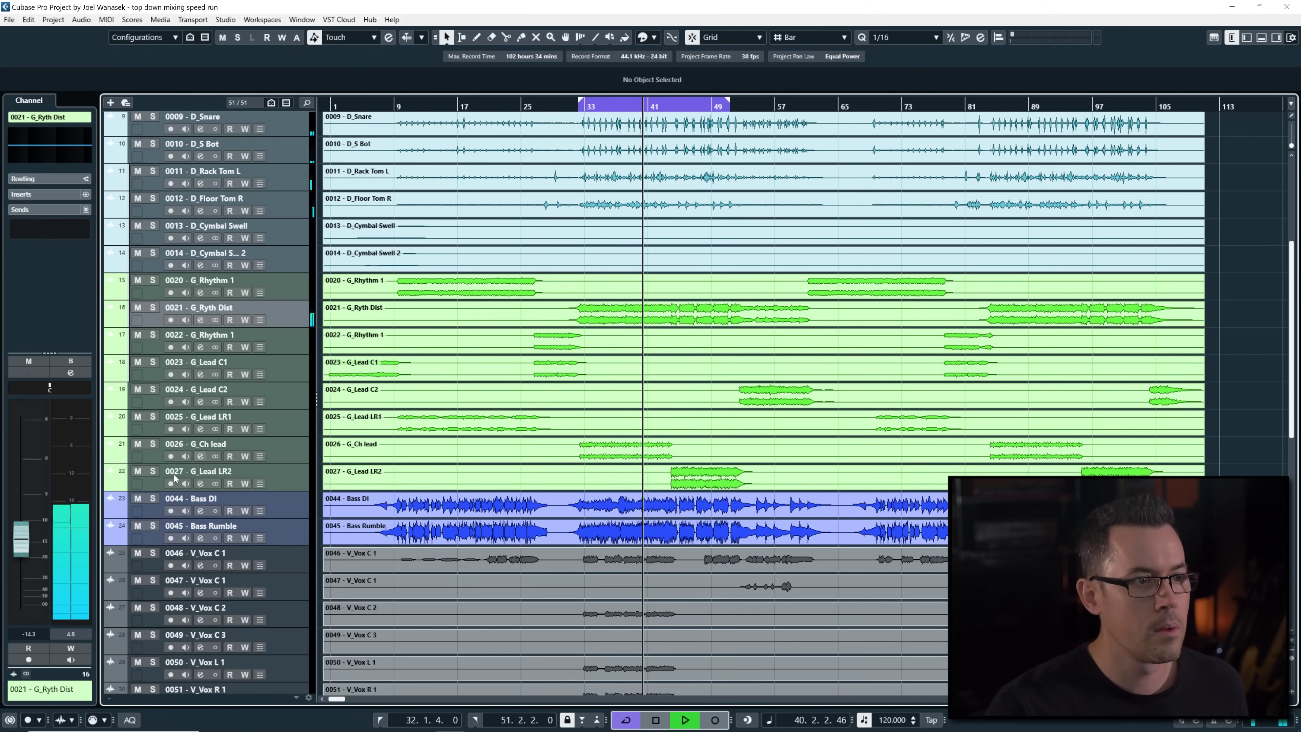
click(294, 448)
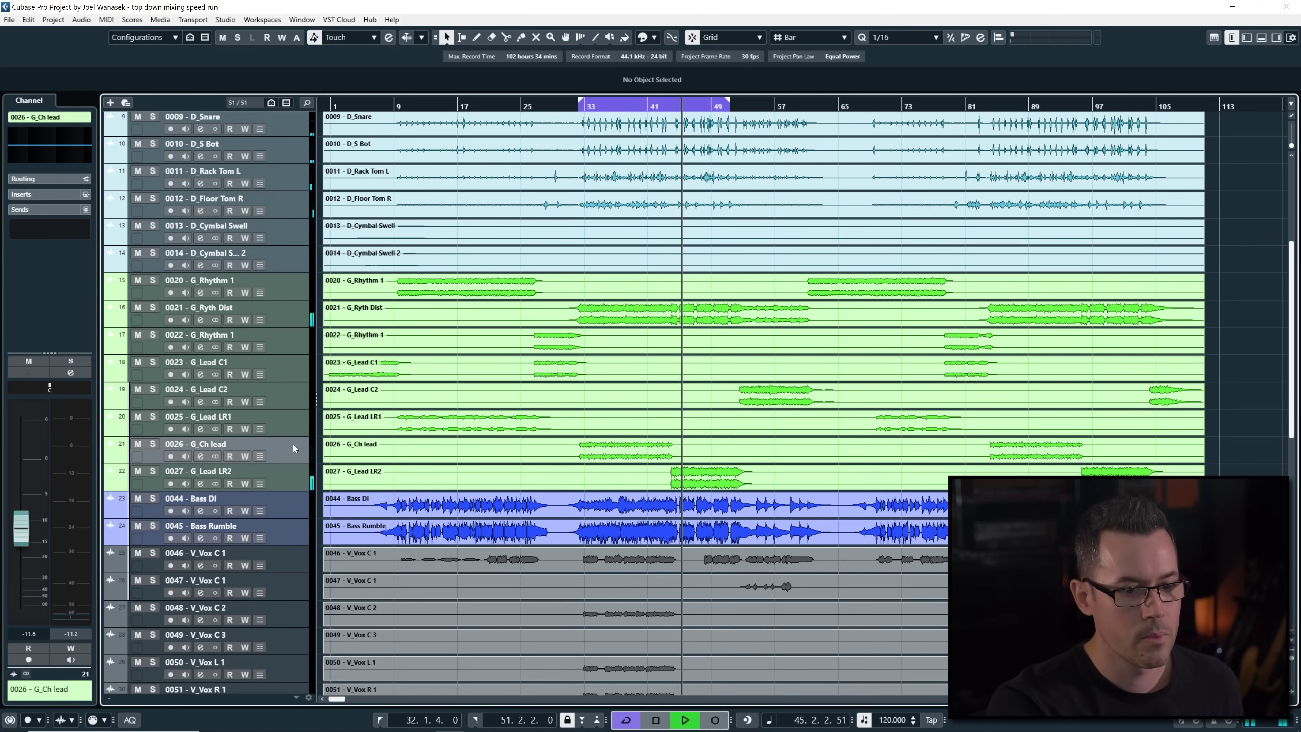
During playback, bring the G_Lead LR2 fader up to -16.3 and the G_Lead C2 fader up to -17.9, and stop playback
key(Down)
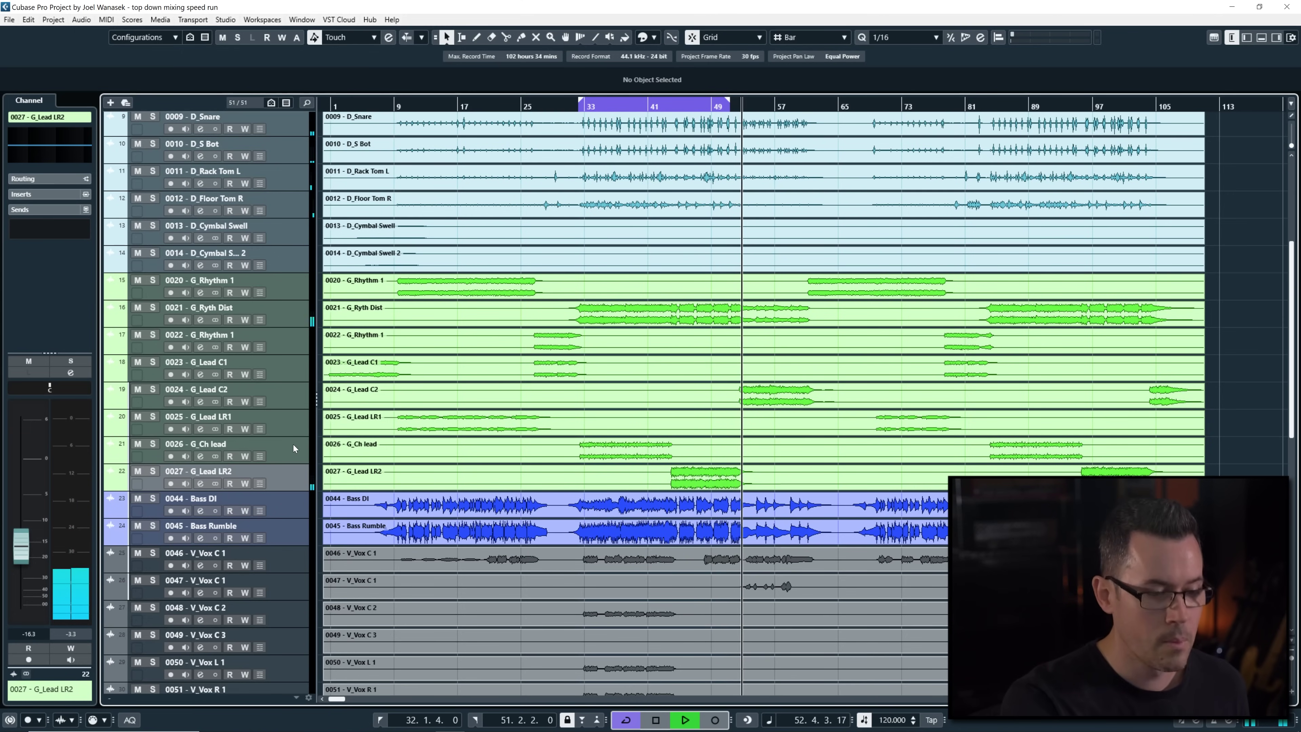
key(Up)
key(Up)
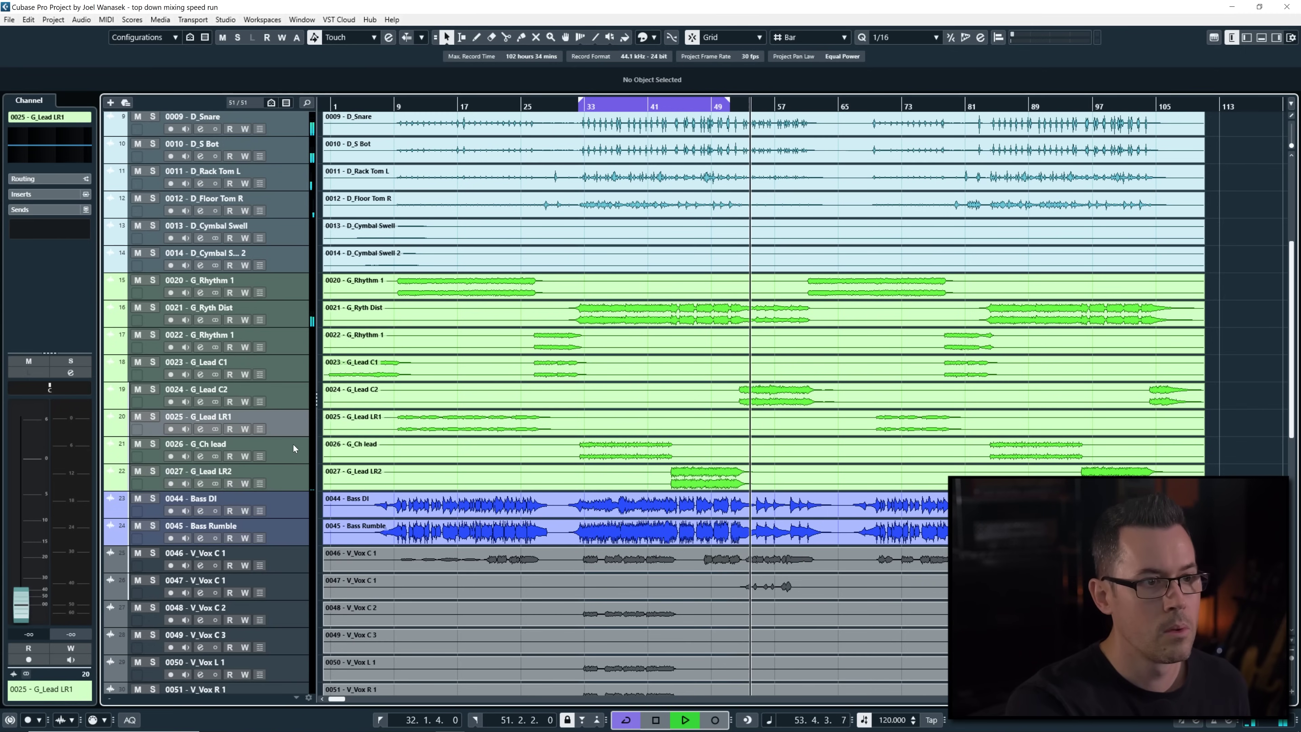
key(Up)
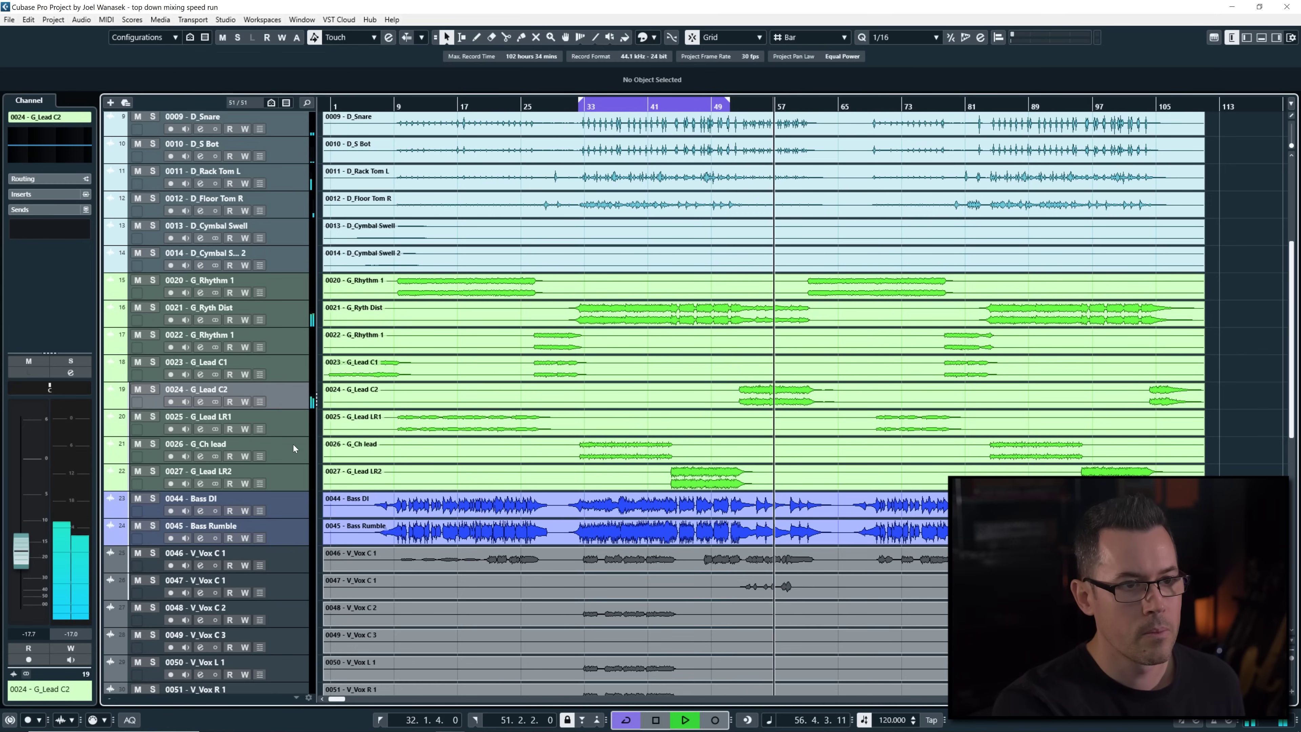
key(space)
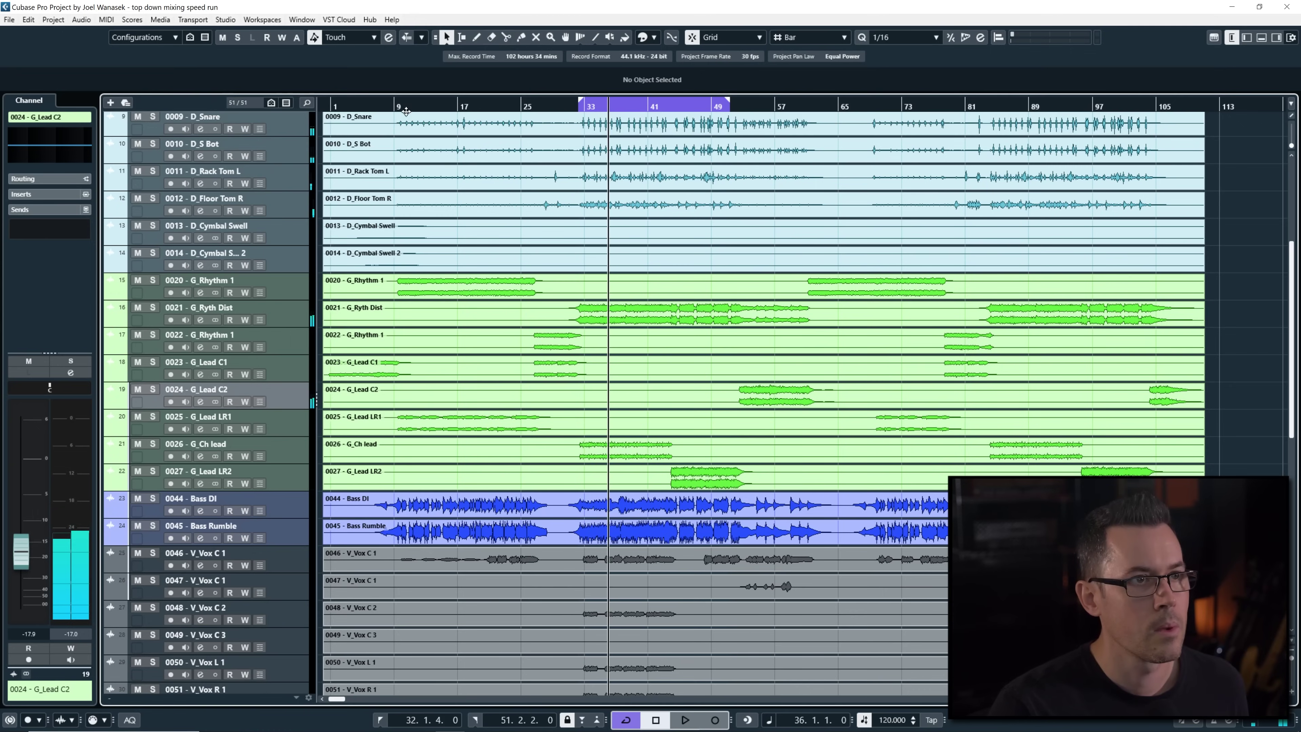
Play from bar 10 and raise the 0020 G_Rhythm 1 fader to -14.8 and the G_Lead LR1 fader to -15.5
click(405, 107)
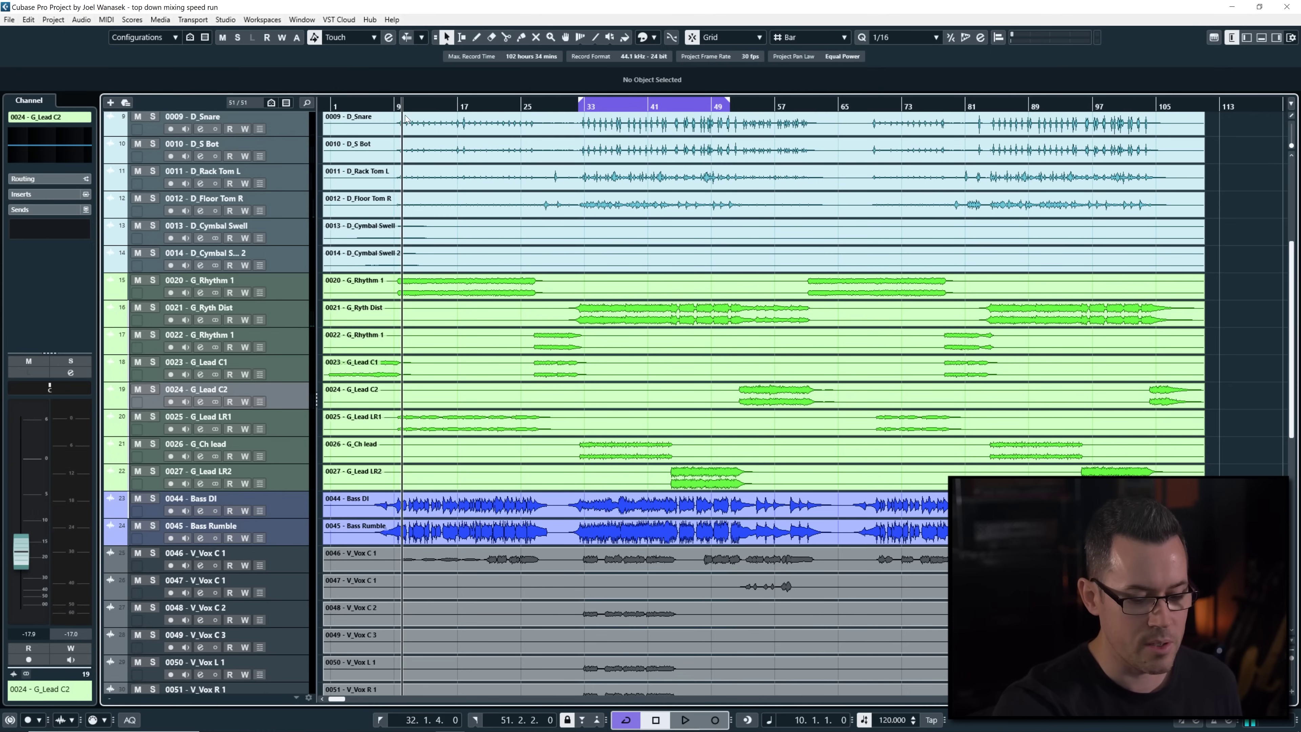
click(285, 296)
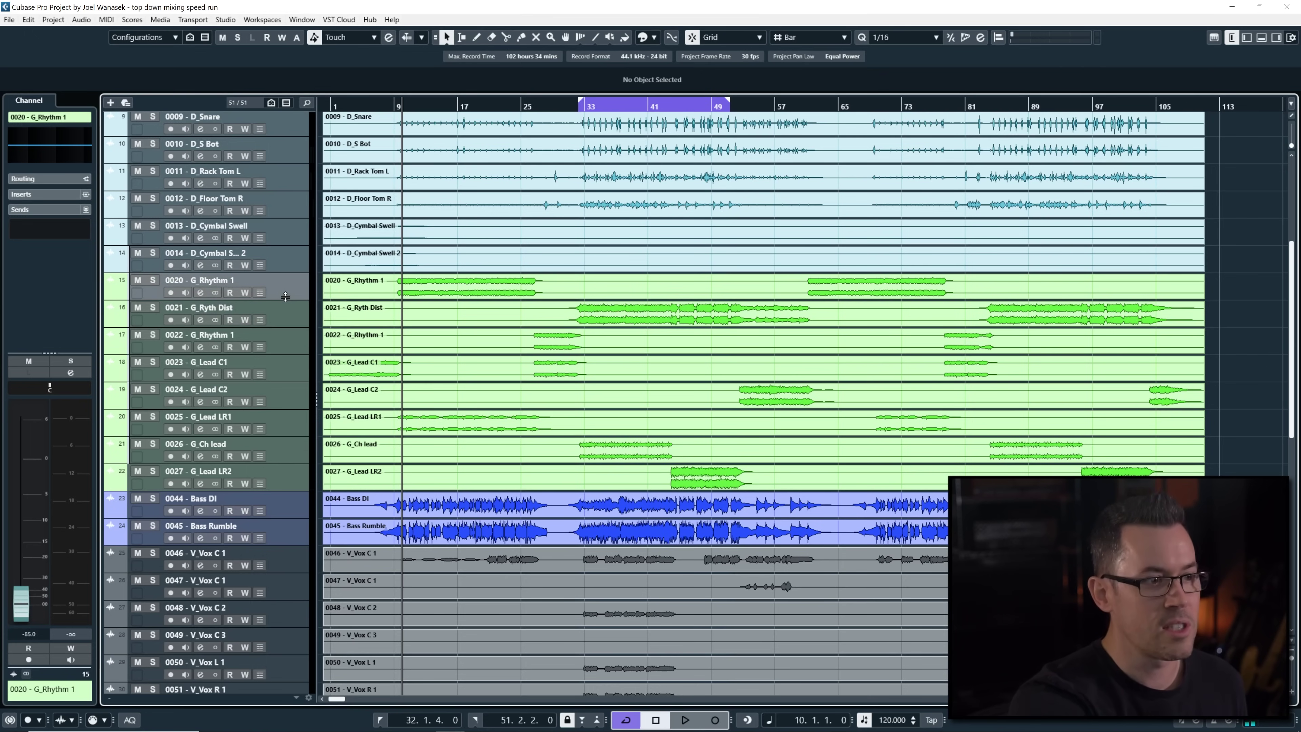
key(space)
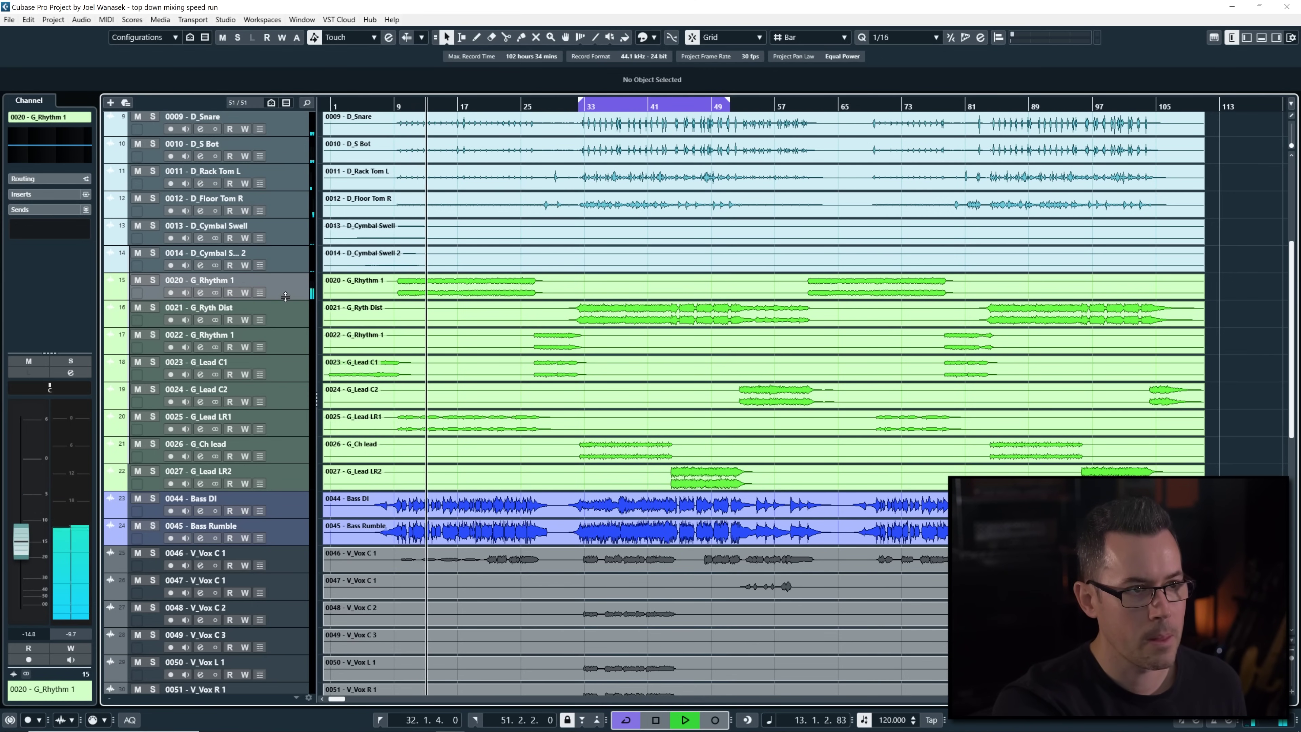
key(Down)
key(Down)
key(Down)
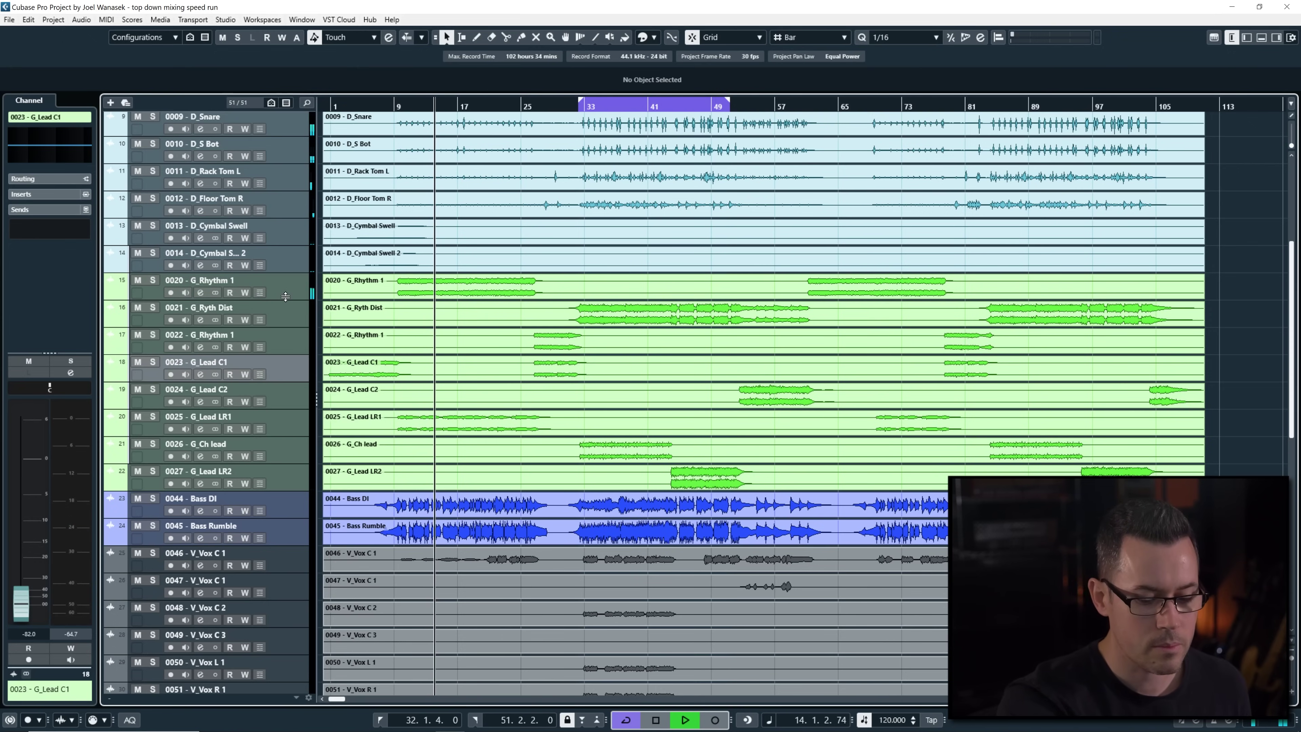
key(Down)
key(Down)
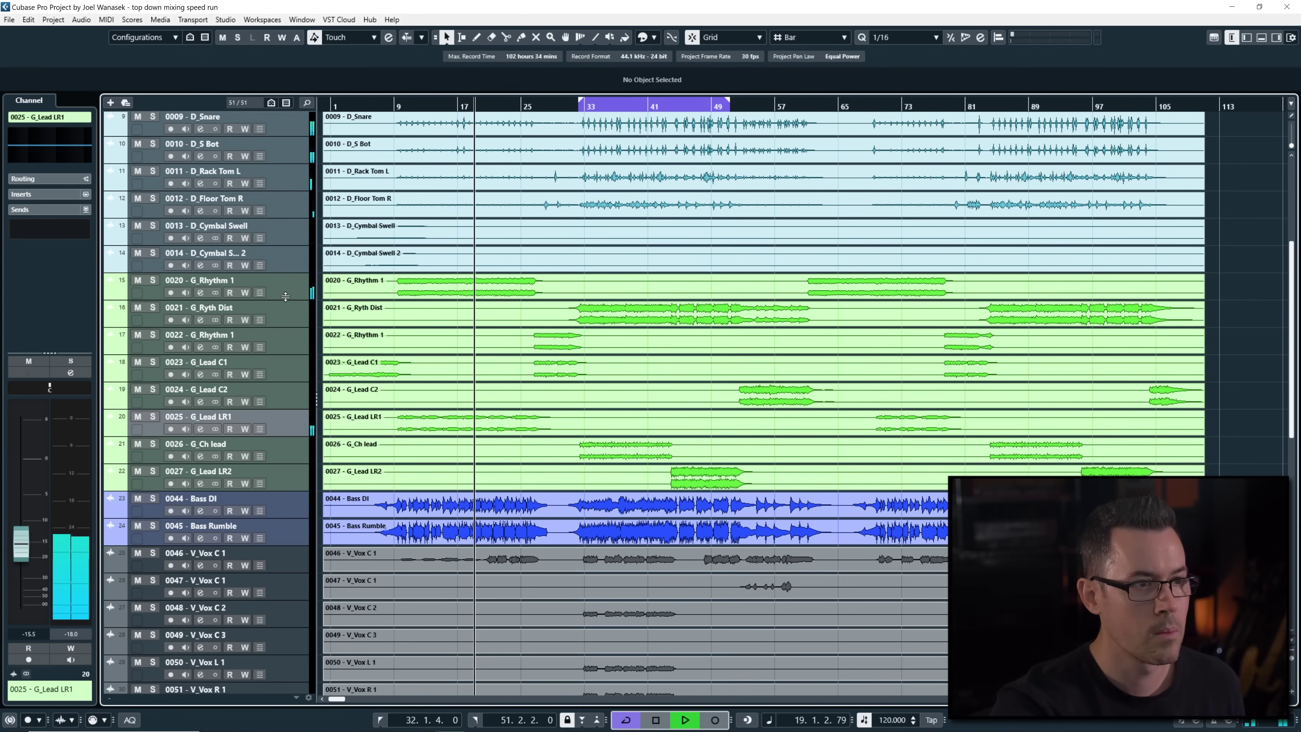
Replay the song's opening, set the G_Lead C1 fader to -12.9, and stop playback
key(Up)
key(Up)
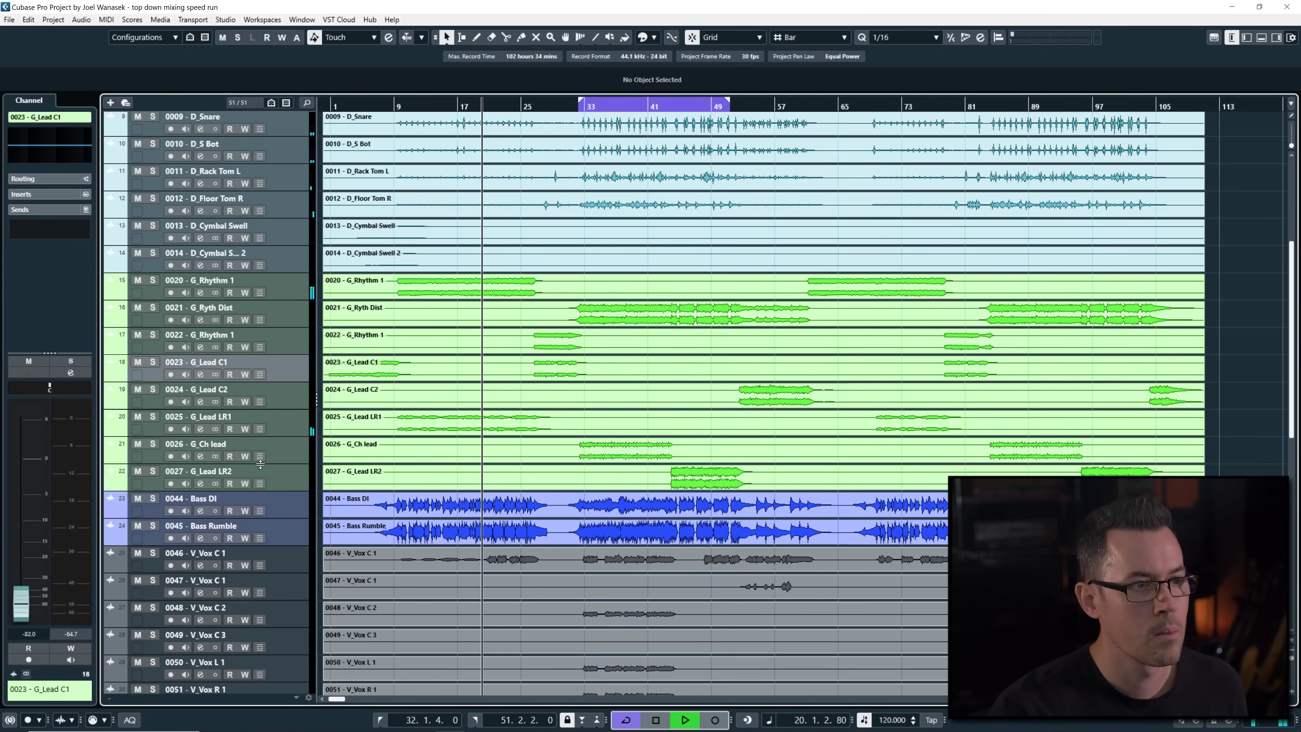
key(space)
key(space)
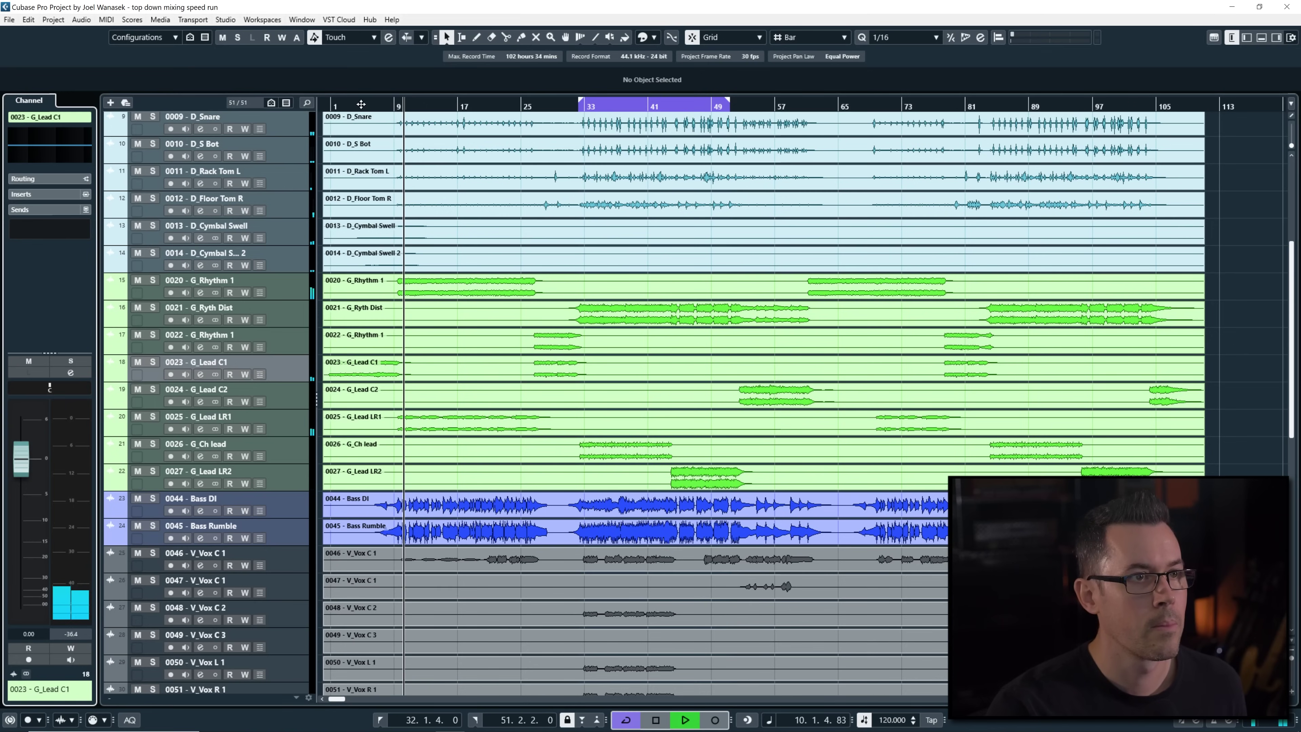
click(344, 107)
drag(21, 459, 19, 529)
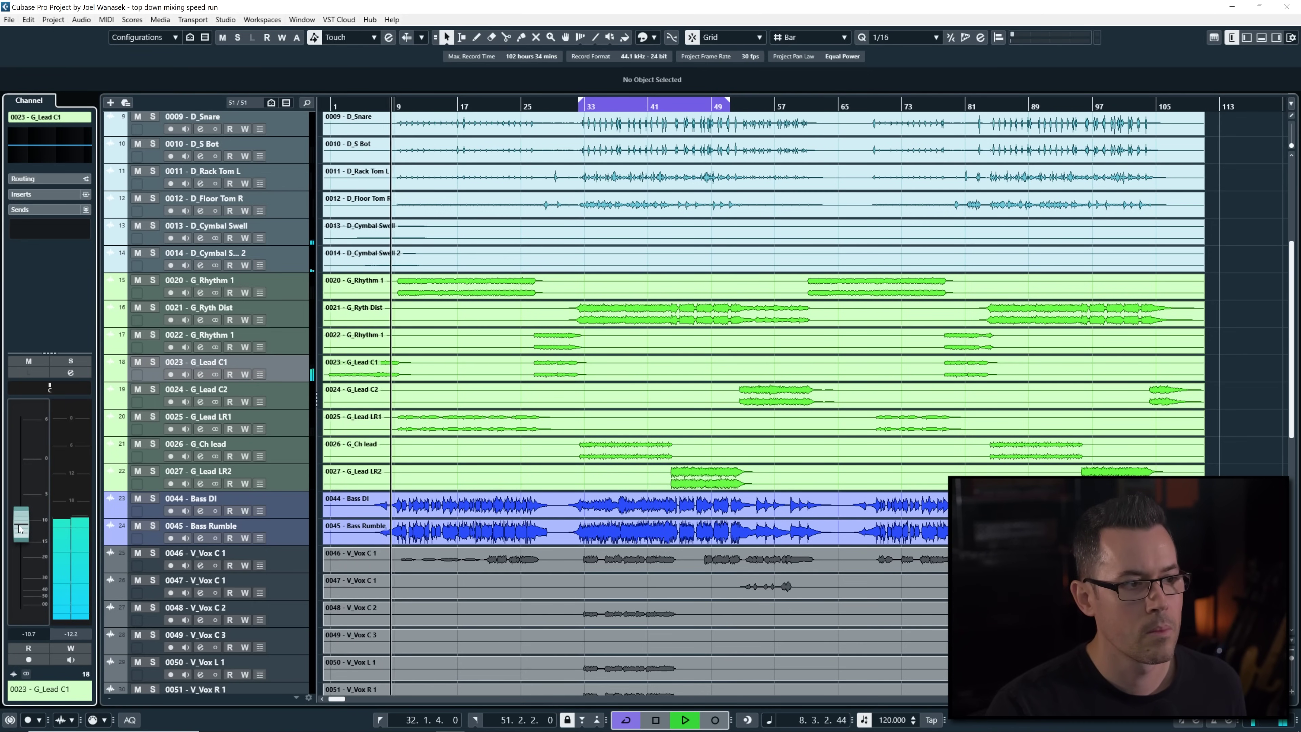
drag(20, 529, 20, 539)
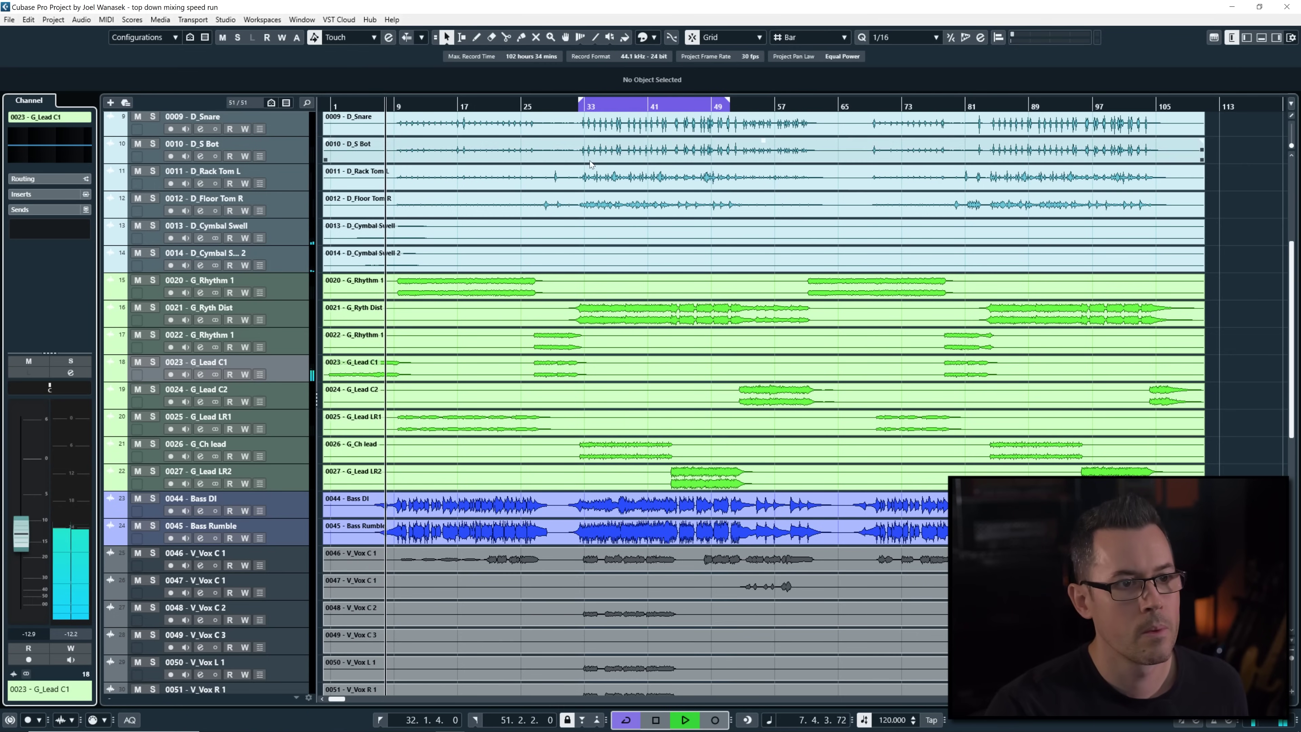
key(space)
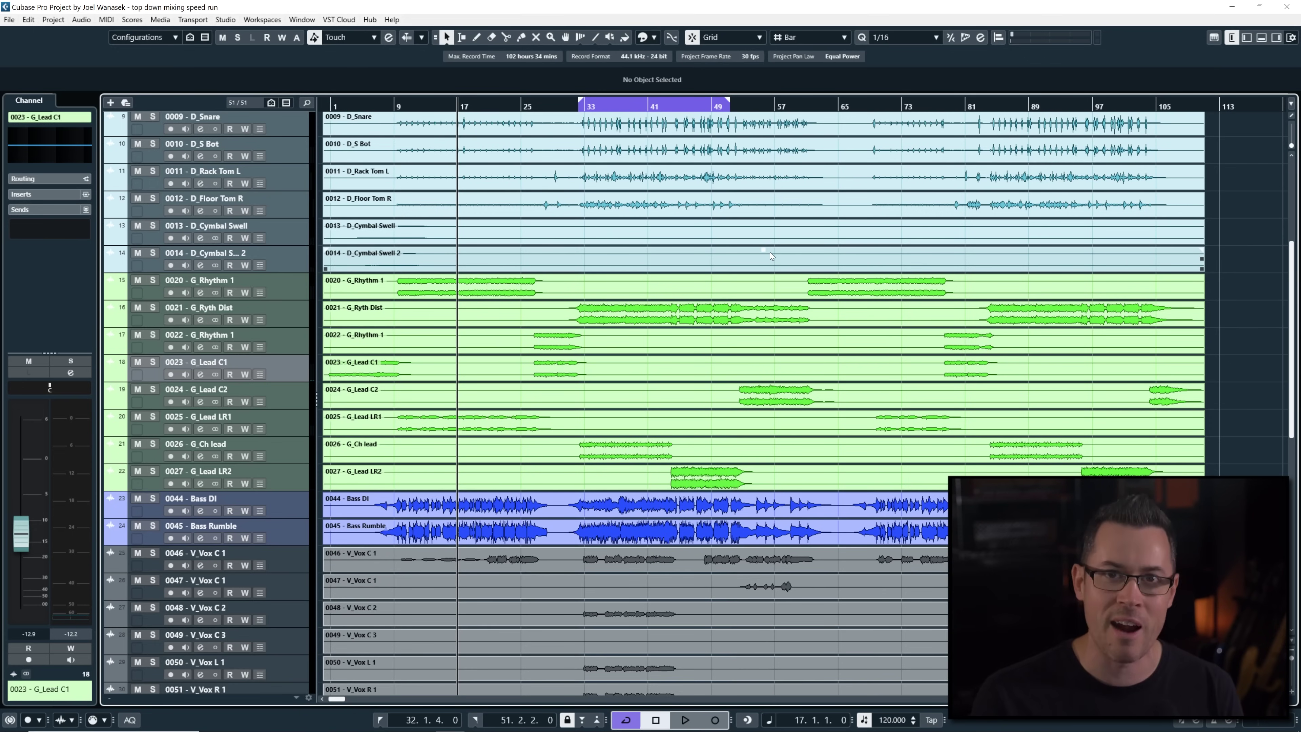
Play the section from about bar 26 and bring the 0022 G_Rhythm 1 fader up to -10.2
key(space)
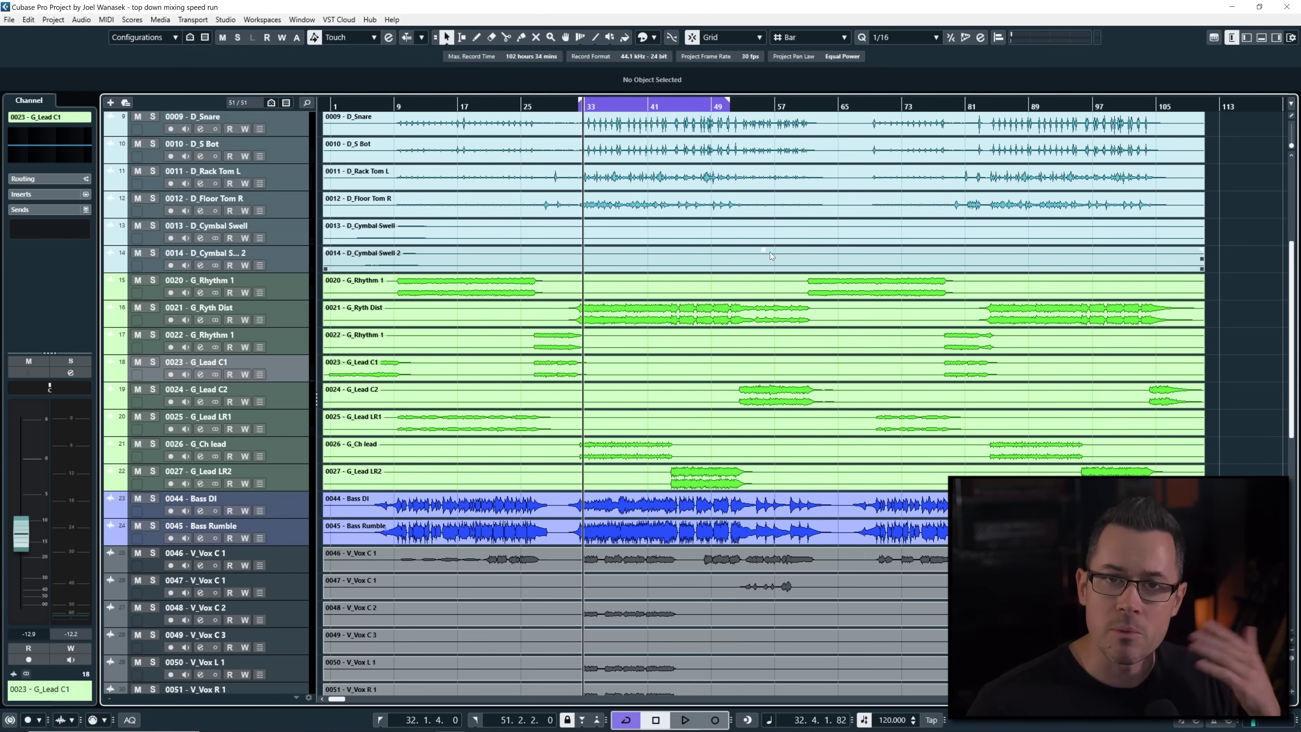
key(KP_Subtract)
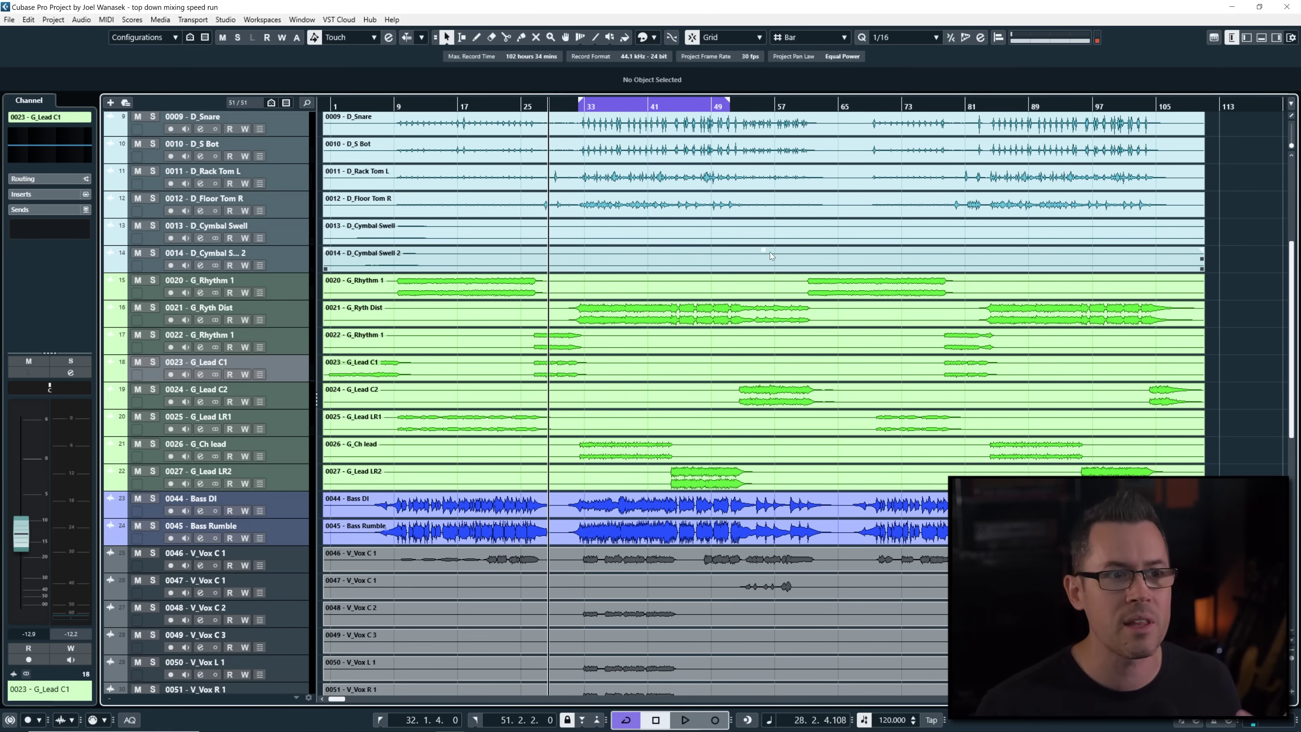
key(KP_Subtract)
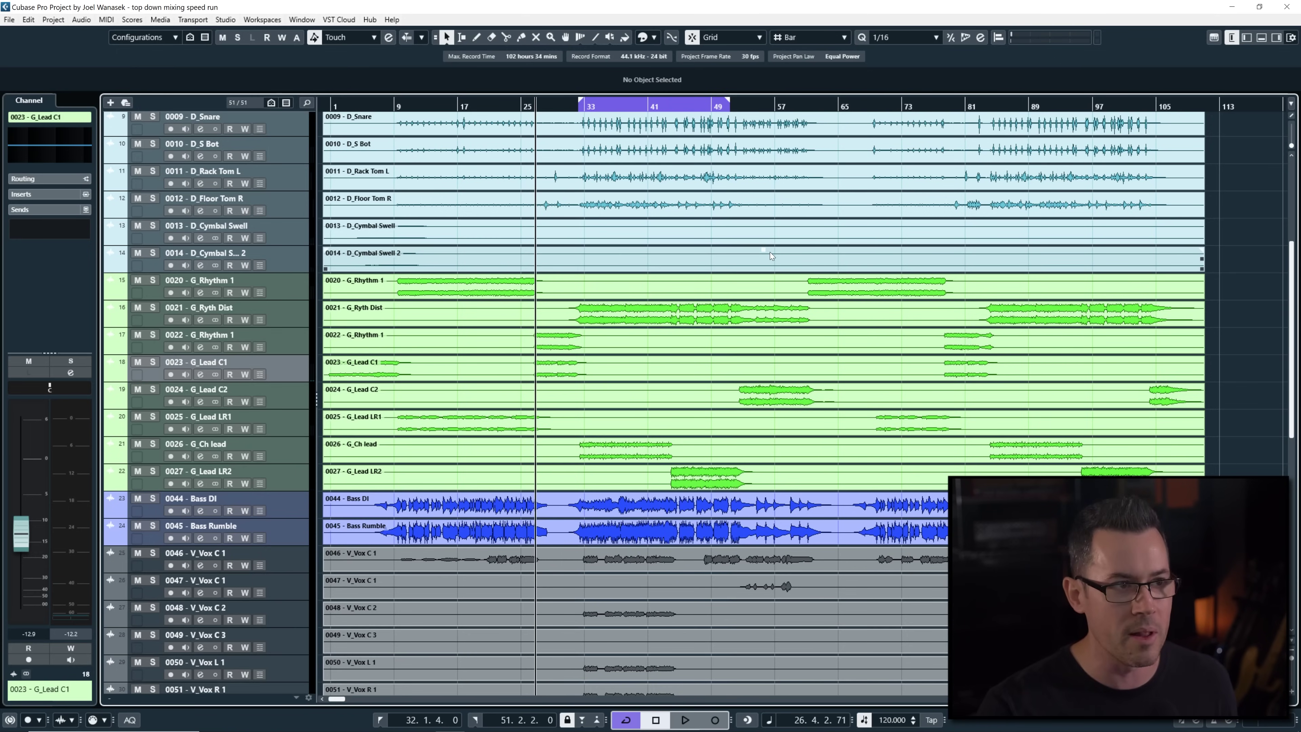
key(space)
click(331, 347)
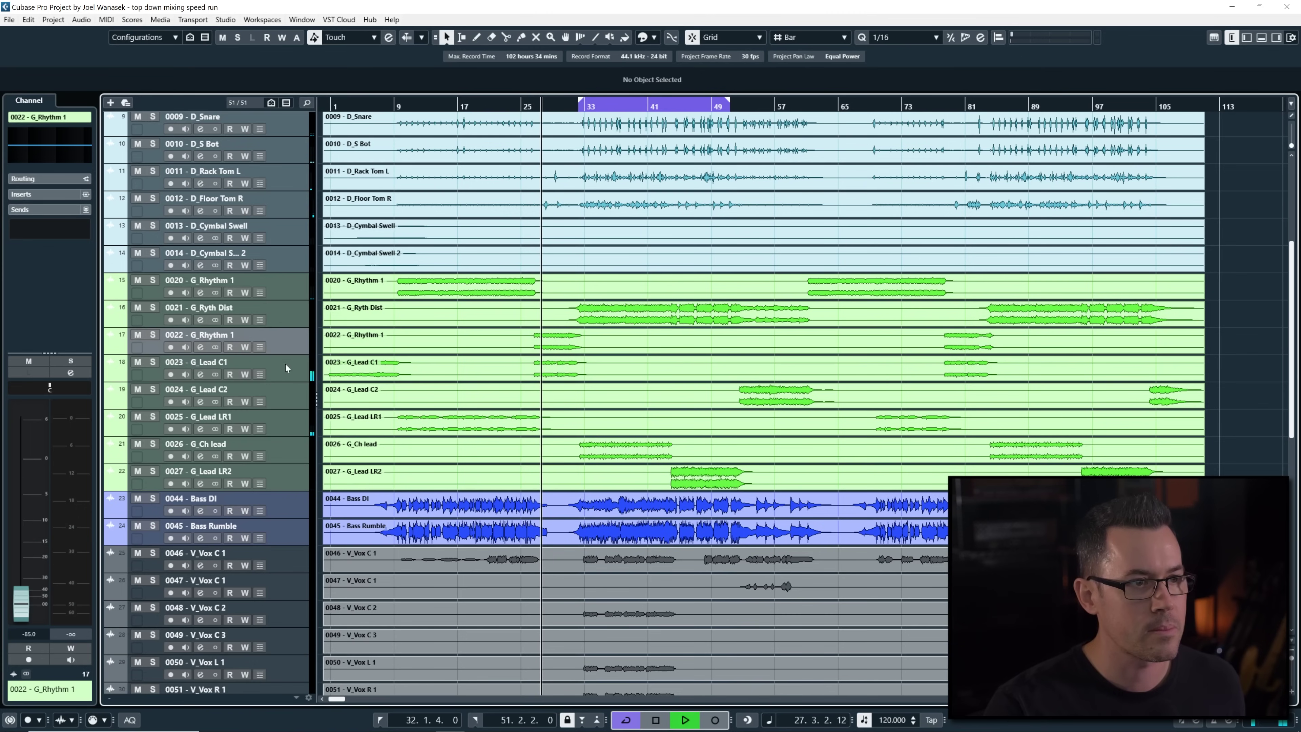
mouse_move(21, 535)
mouse_down()
mouse_move(14, 621)
mouse_move(18, 510)
mouse_move(14, 534)
mouse_up()
key(KP_Subtract)
key(space)
Play from bar 34 and raise the Bass DI and Bass Rumble faders together to -15.4
click(592, 105)
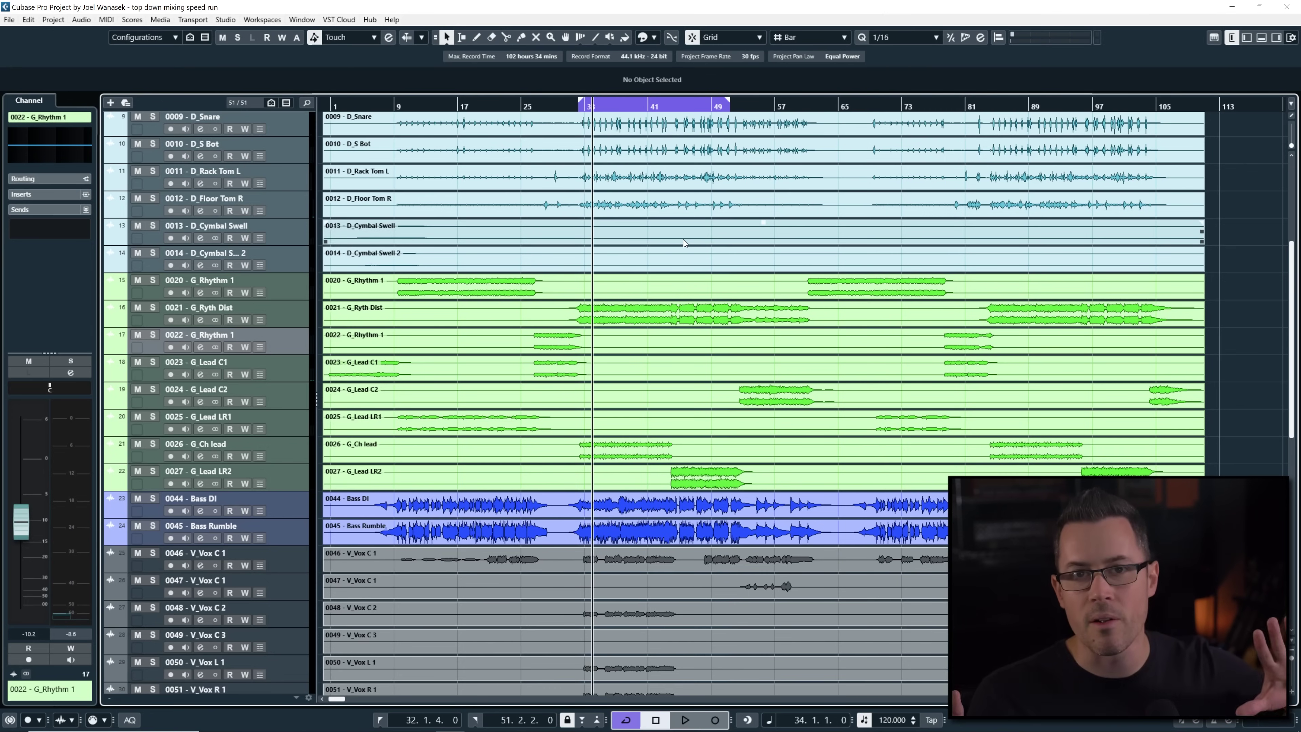
click(327, 512)
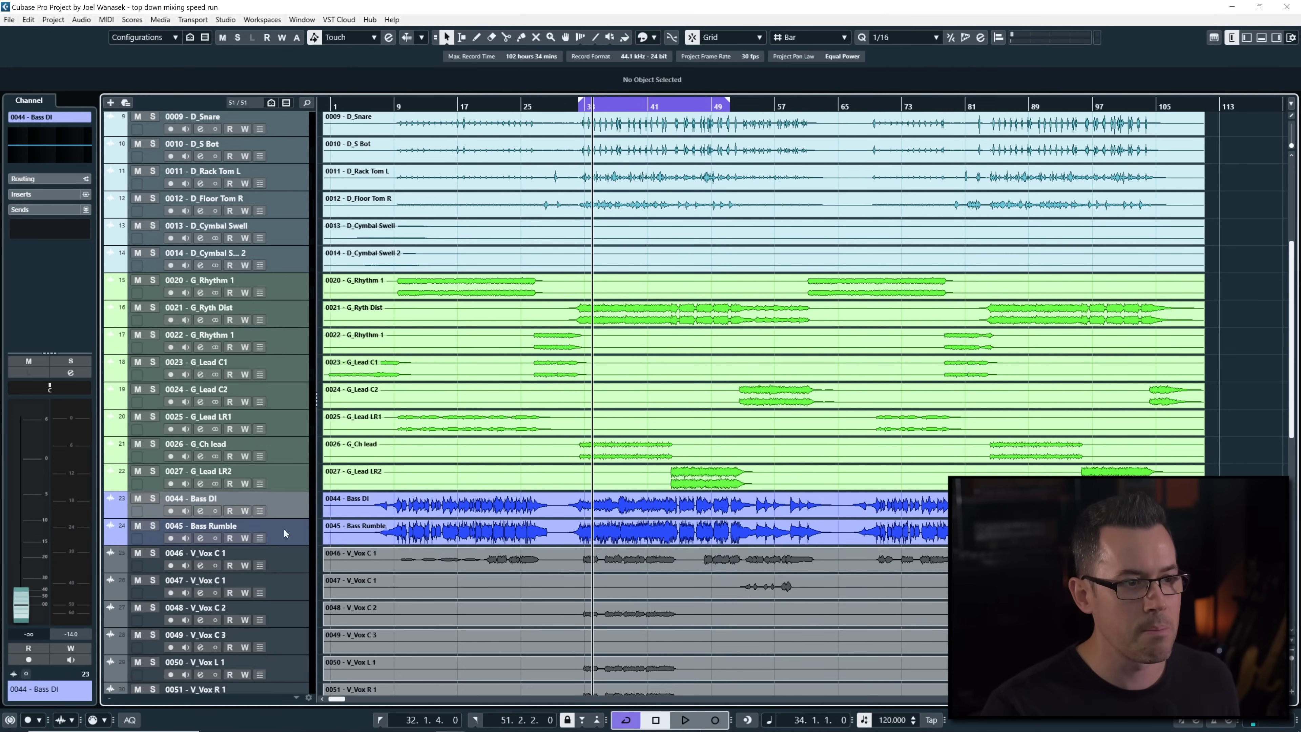
key(space)
drag(19, 607, 23, 544)
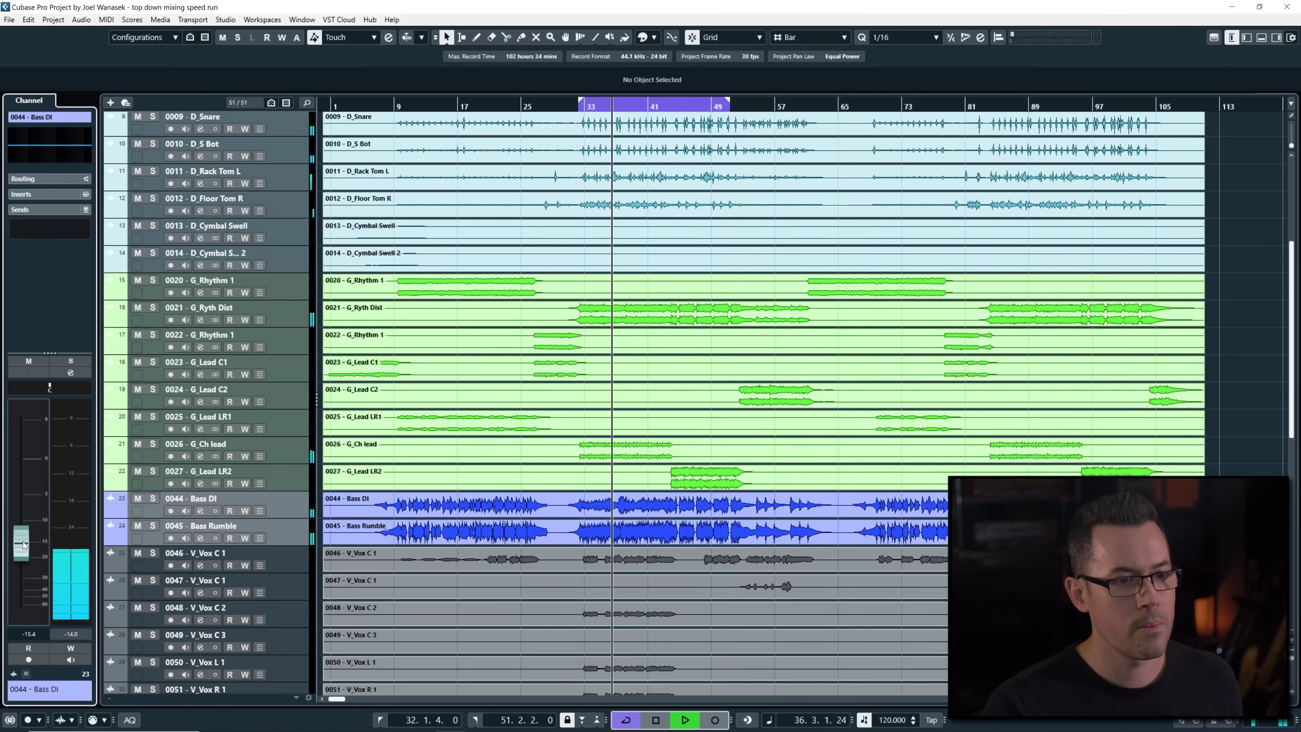
key(space)
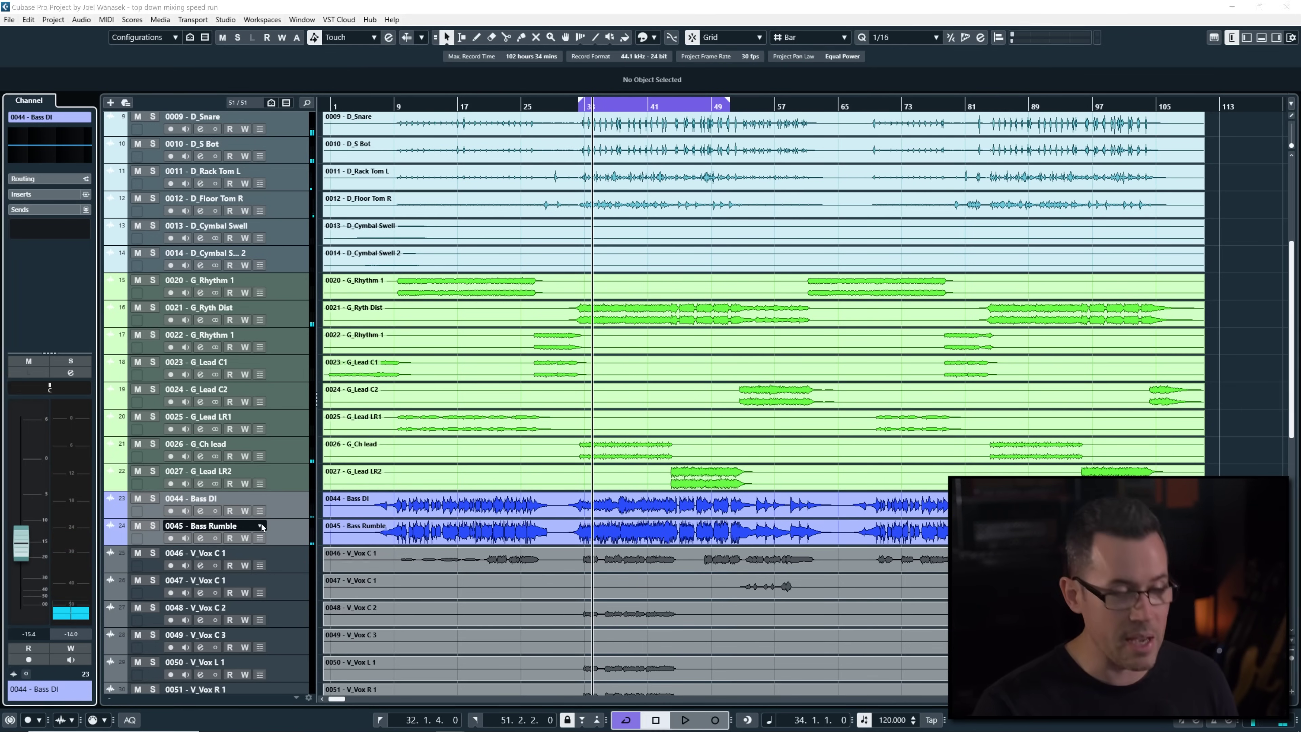
Insert the bx_townhouse Buss Compressor in the first insert slot of the MIX BUS channel in the MixConsole
key(F3)
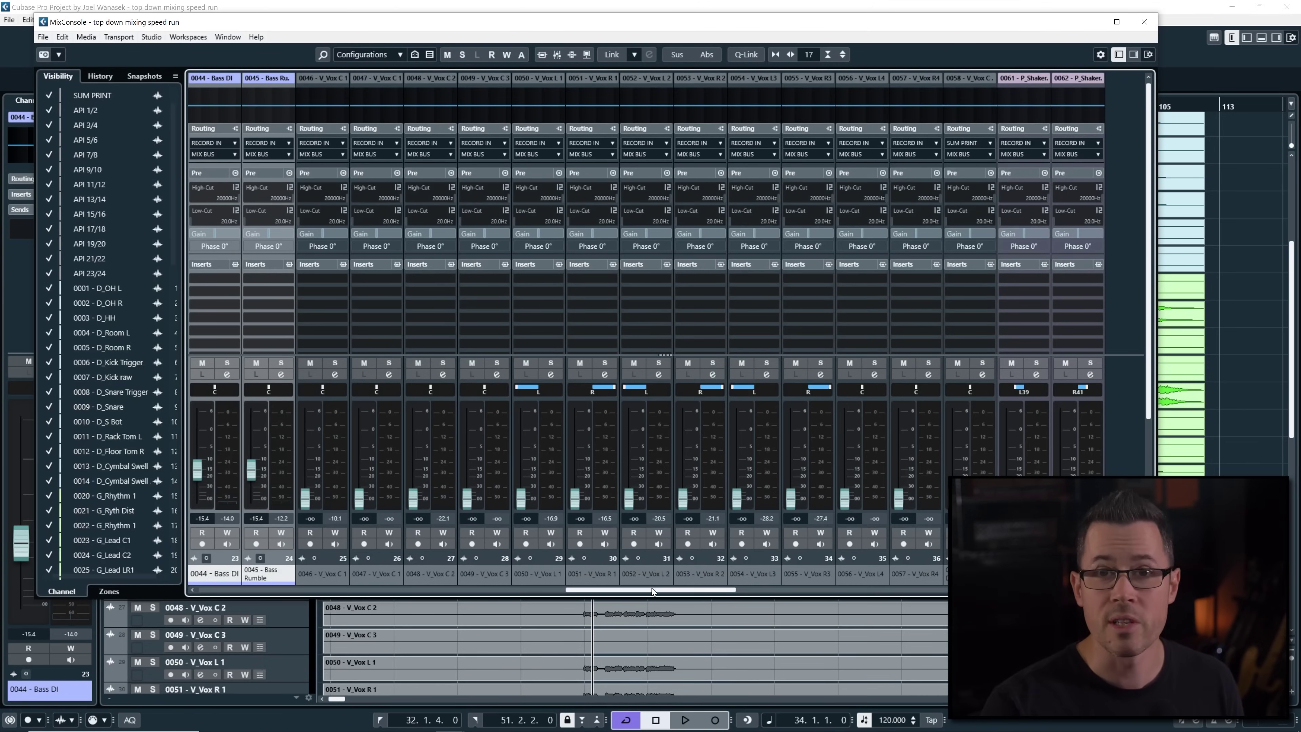
drag(678, 589, 851, 600)
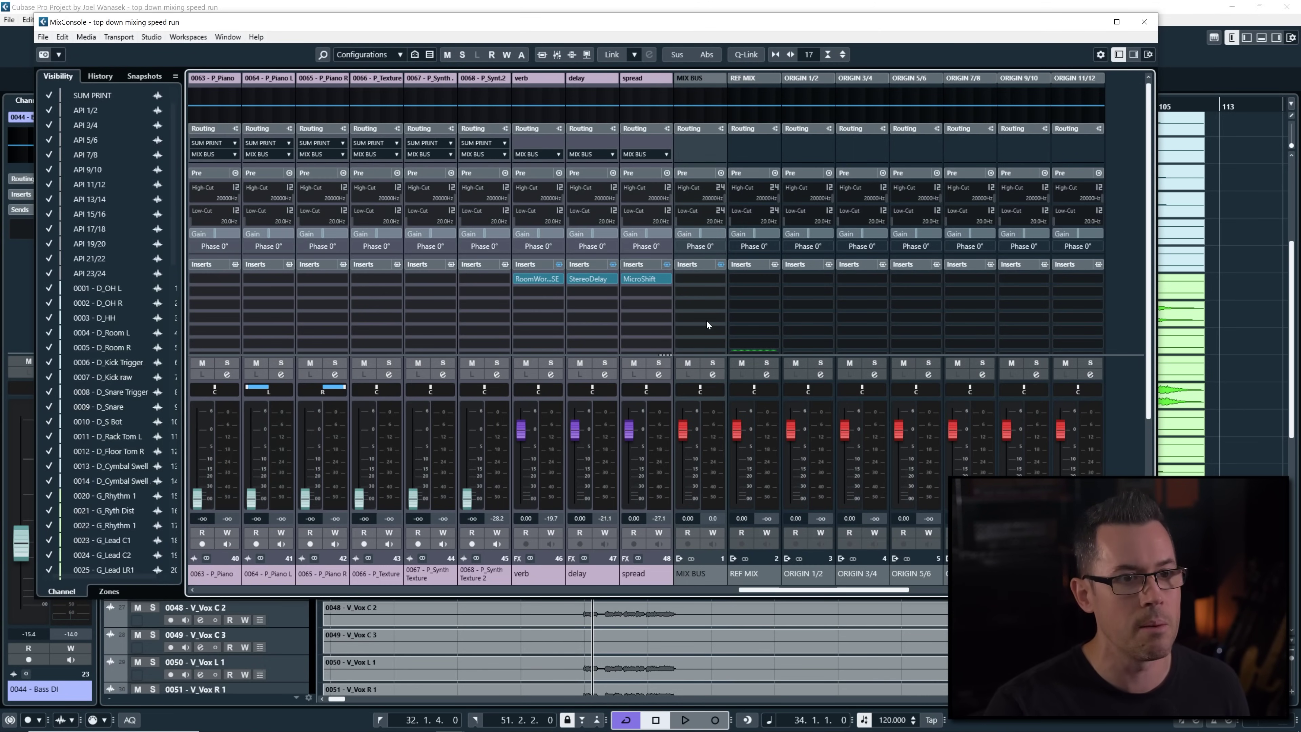
click(703, 279)
text(town)
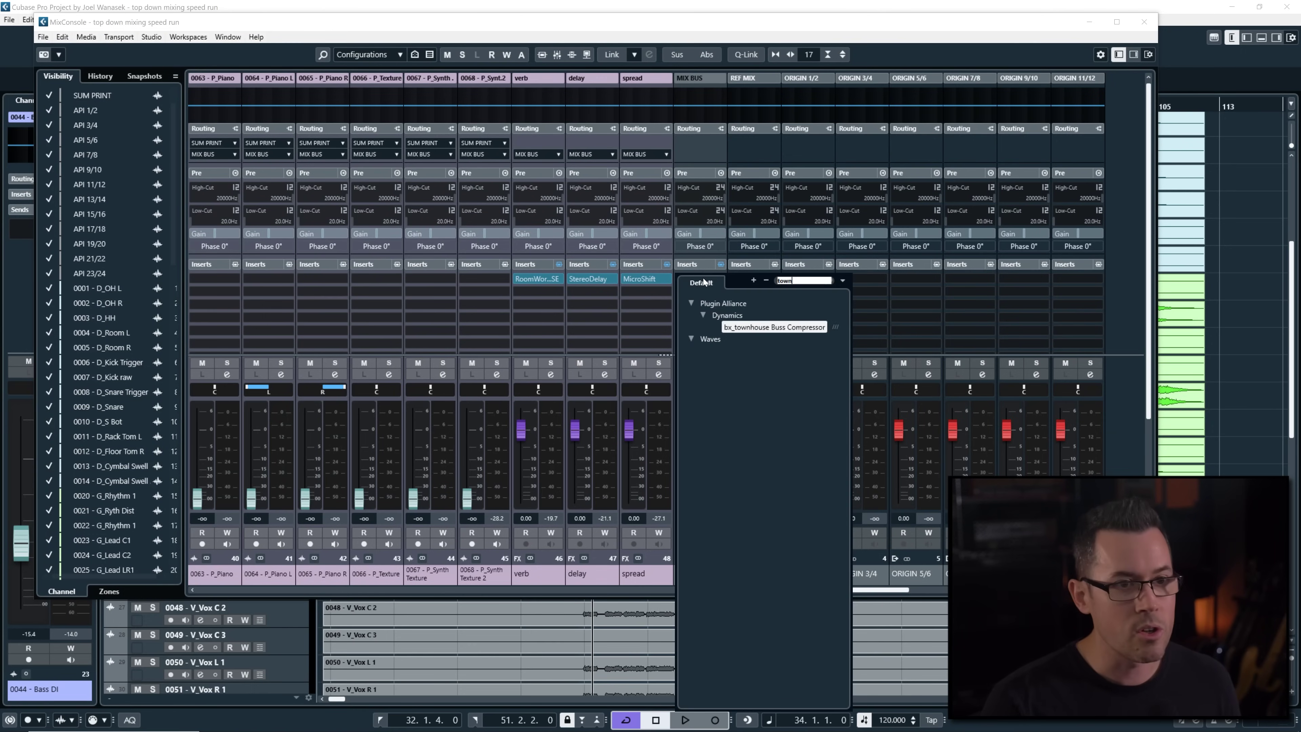
key(Return)
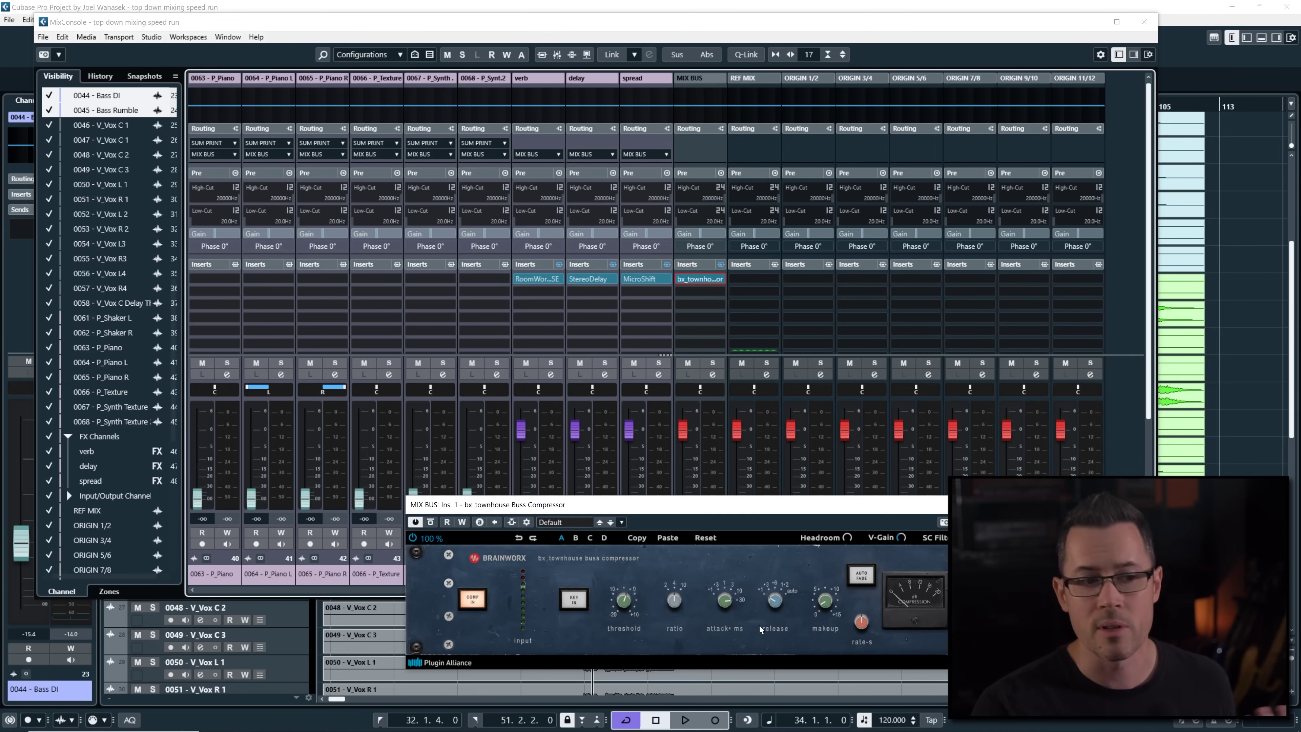
Adjust the bx_townhouse compressor's threshold during playback, and close the plug-in and the MixConsole
key(space)
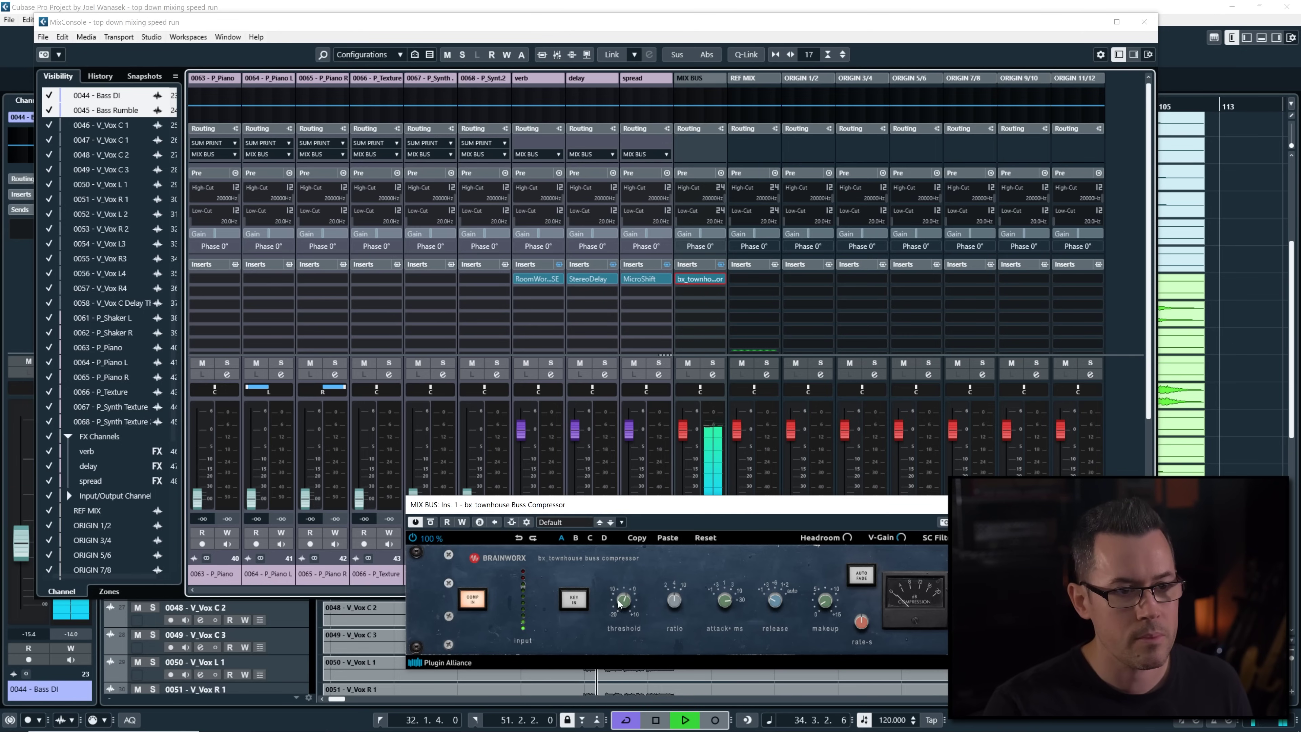
click(625, 604)
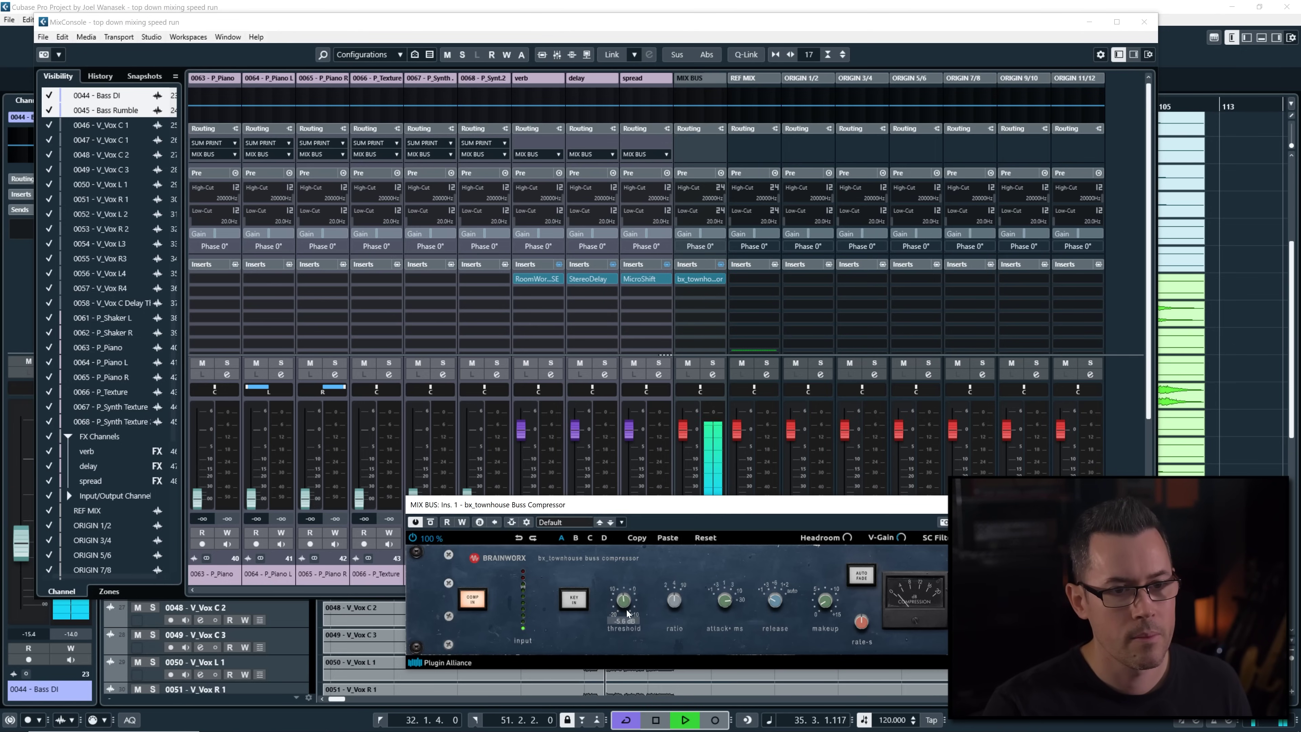
mouse_move(627, 610)
mouse_down()
mouse_move(626, 622)
mouse_move(625, 611)
mouse_up()
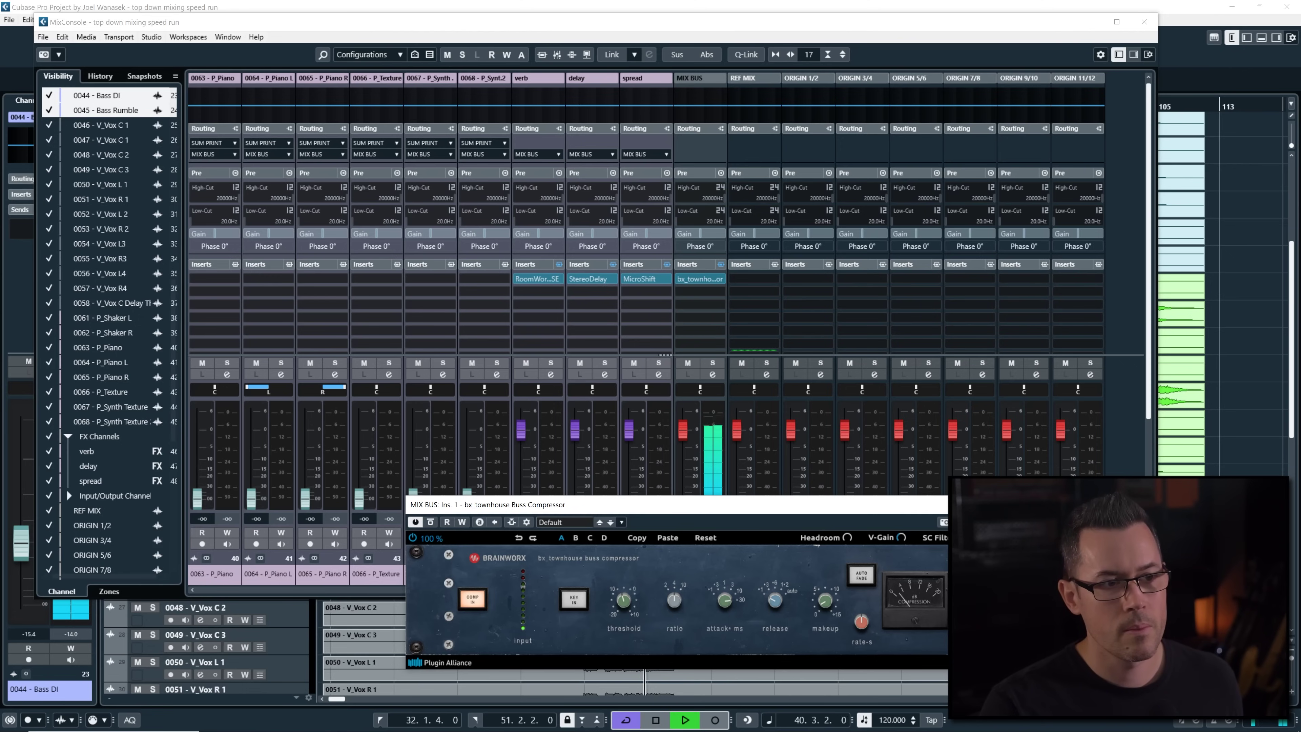
key(Escape)
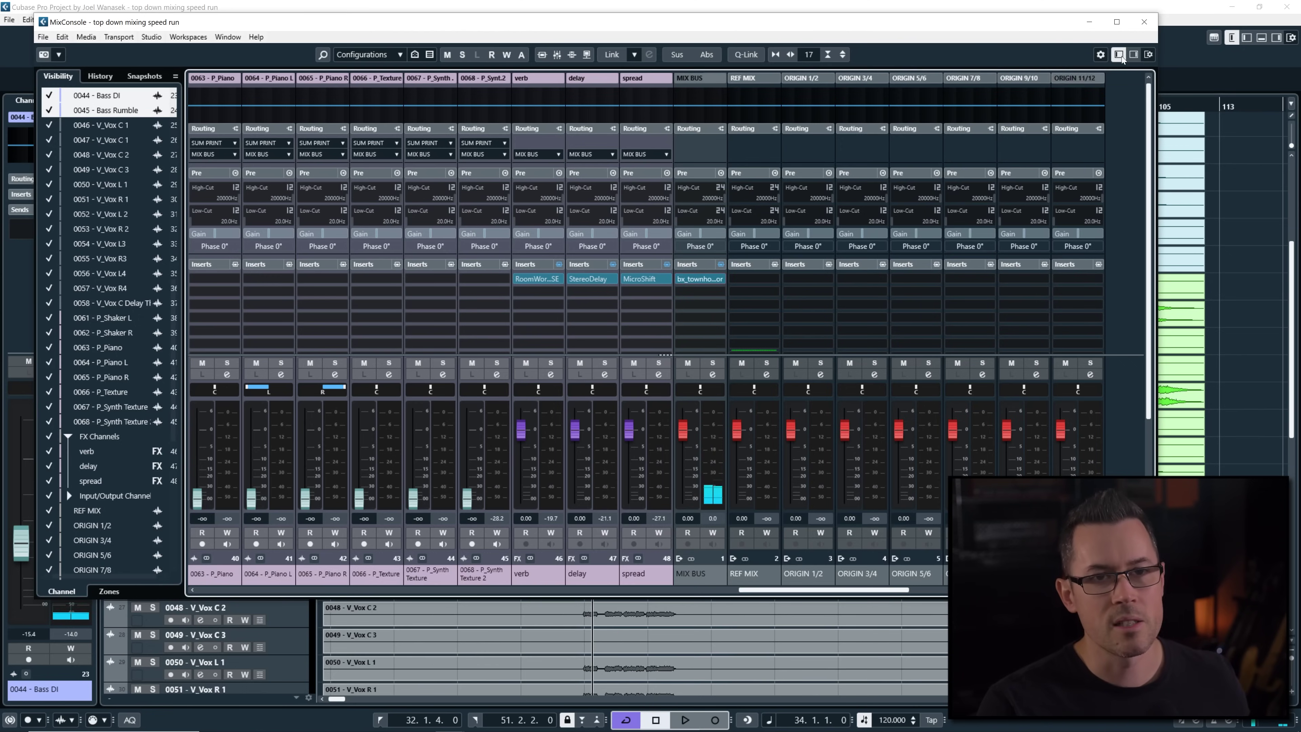
click(1144, 22)
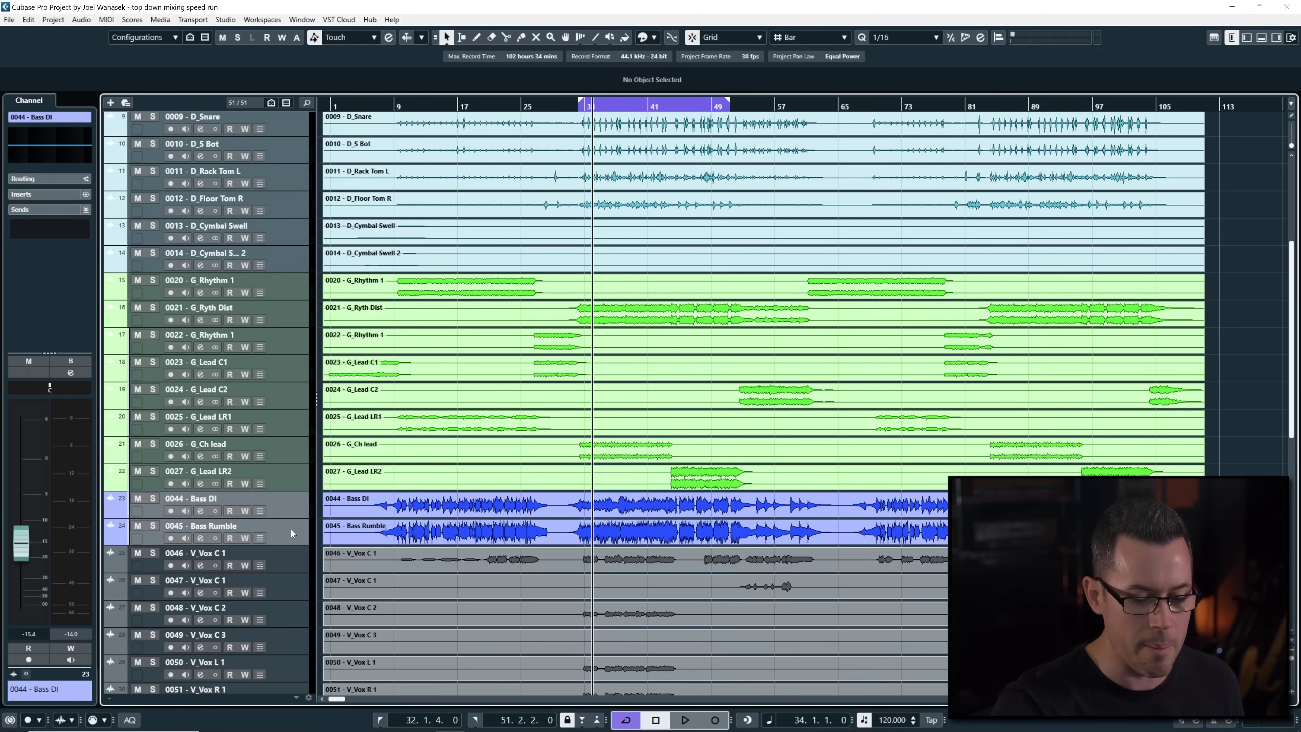
Solo the two bass tracks during playback, set the Bass DI fader to -16.1, clear the solo, and replay from bar 34
key(s)
key(space)
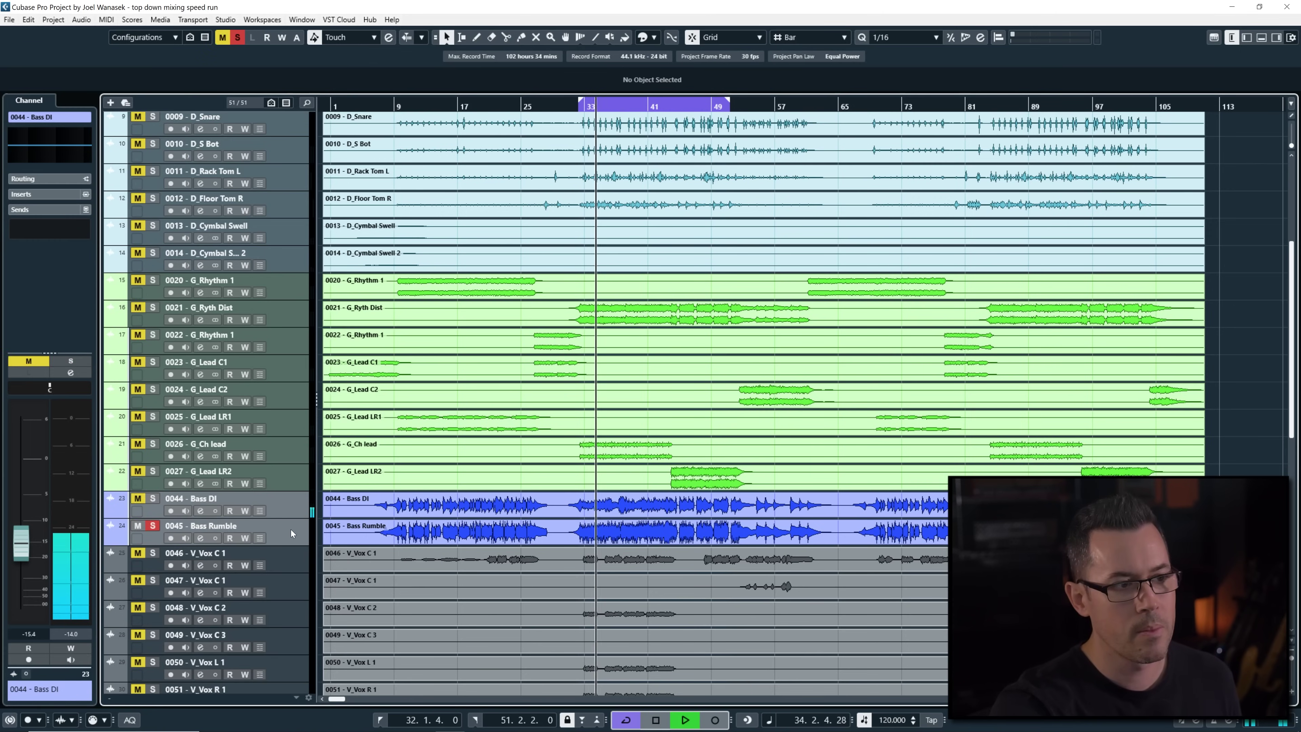
key(s)
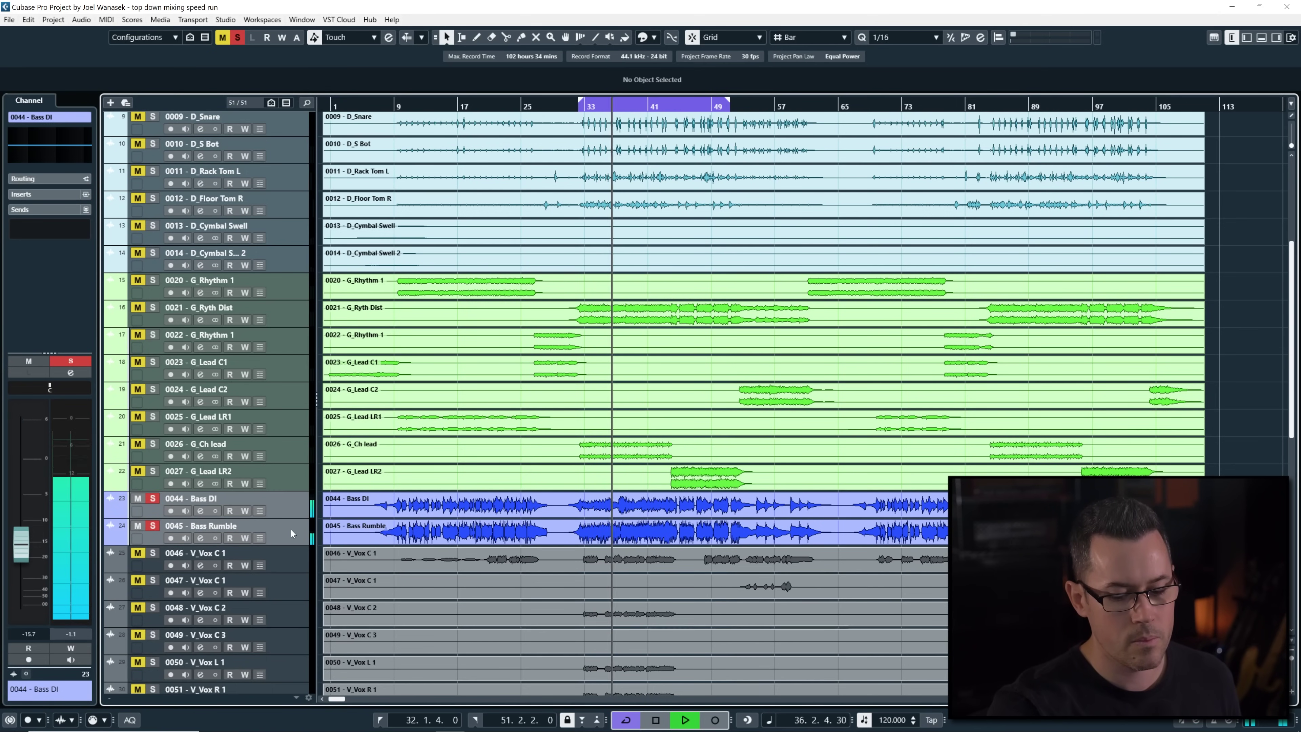
key(s)
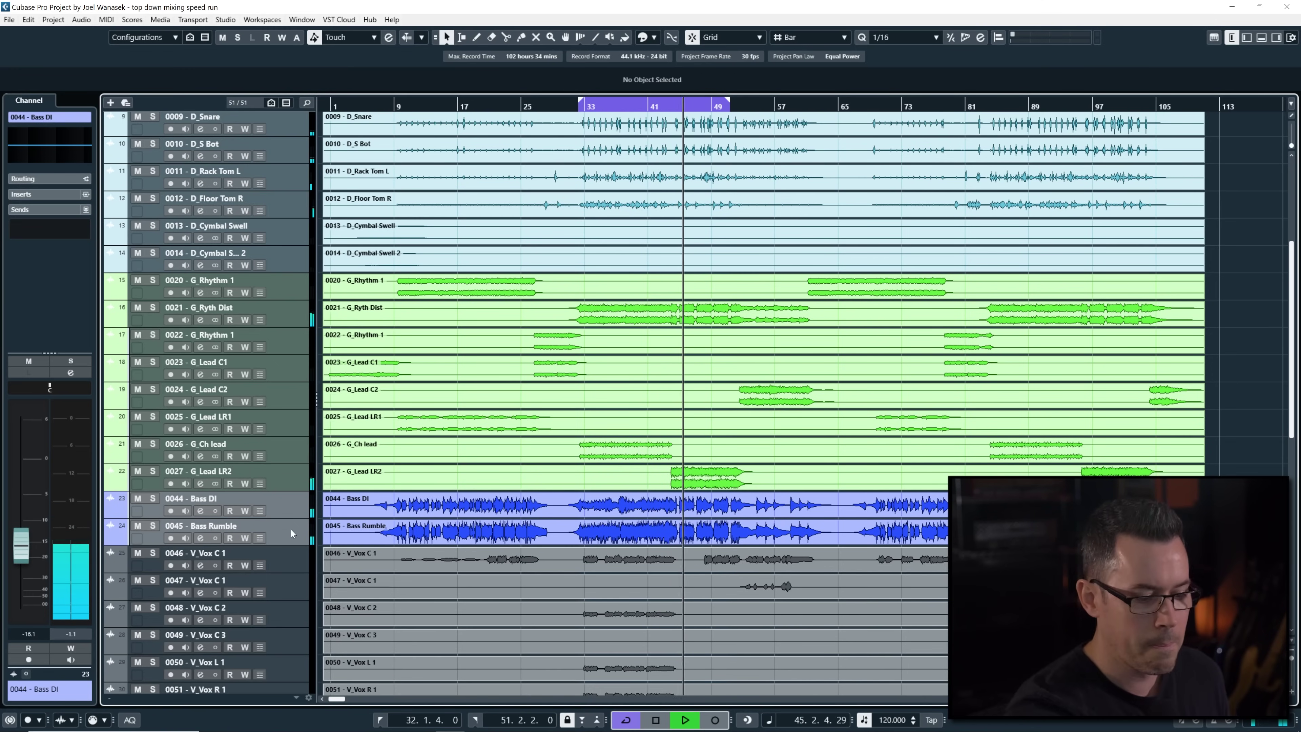
key(KP_Subtract)
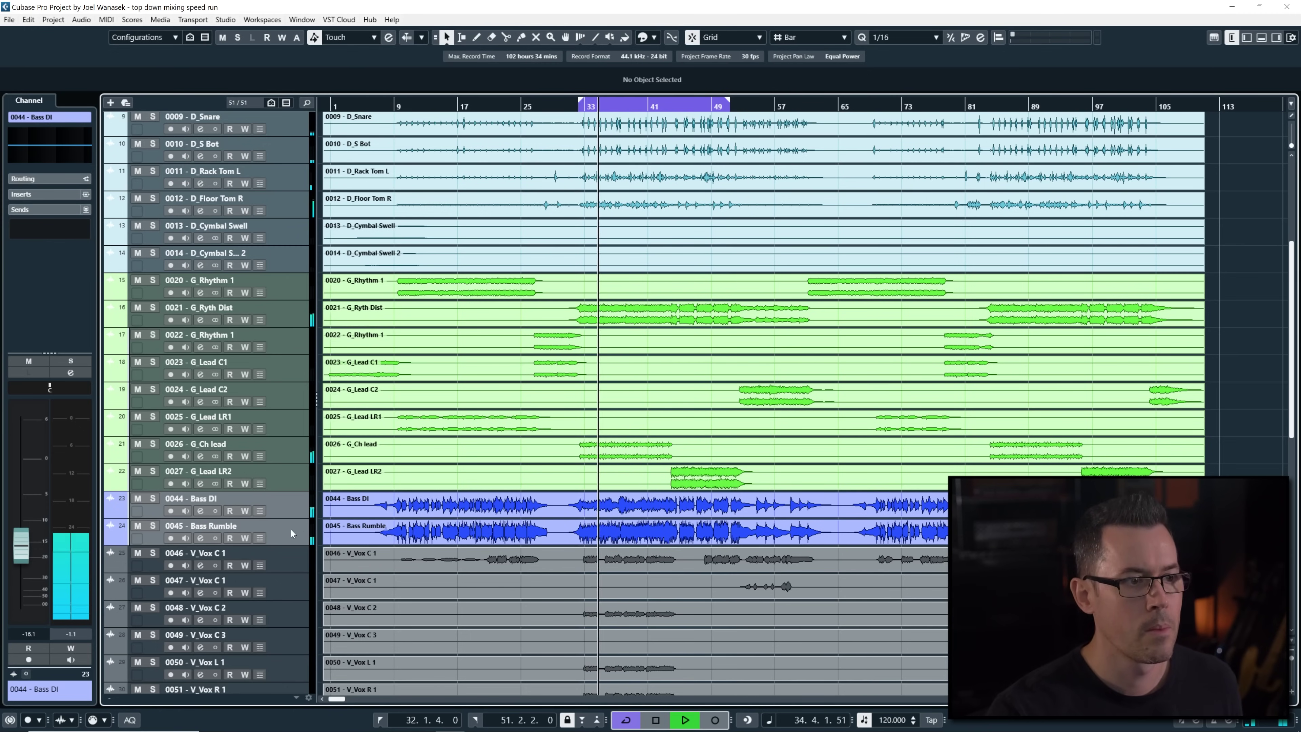
Stop playback and step through the tracks from G_Lead LR2 up to D_Room R and down to V_Vox C 1 to review their channel levels
scroll(535, 449, up, 5)
scroll(676, 436, down, 5)
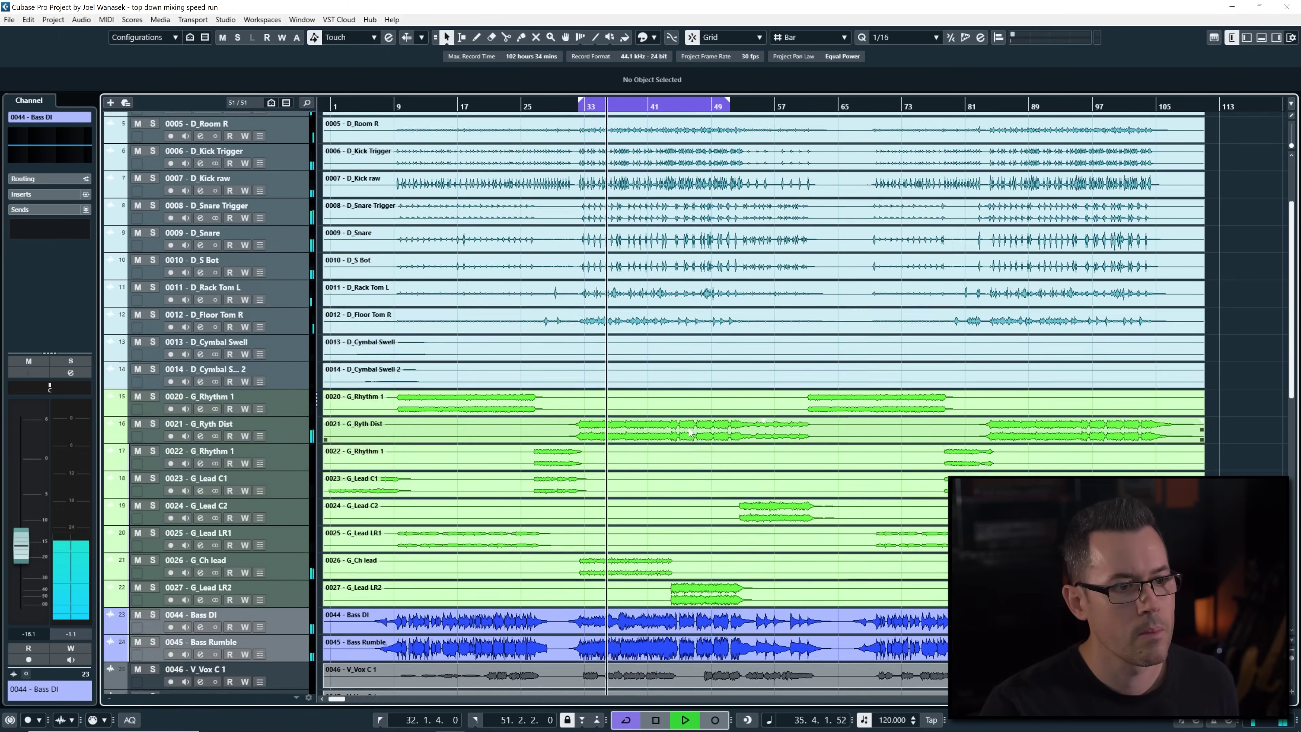
key(space)
click(297, 472)
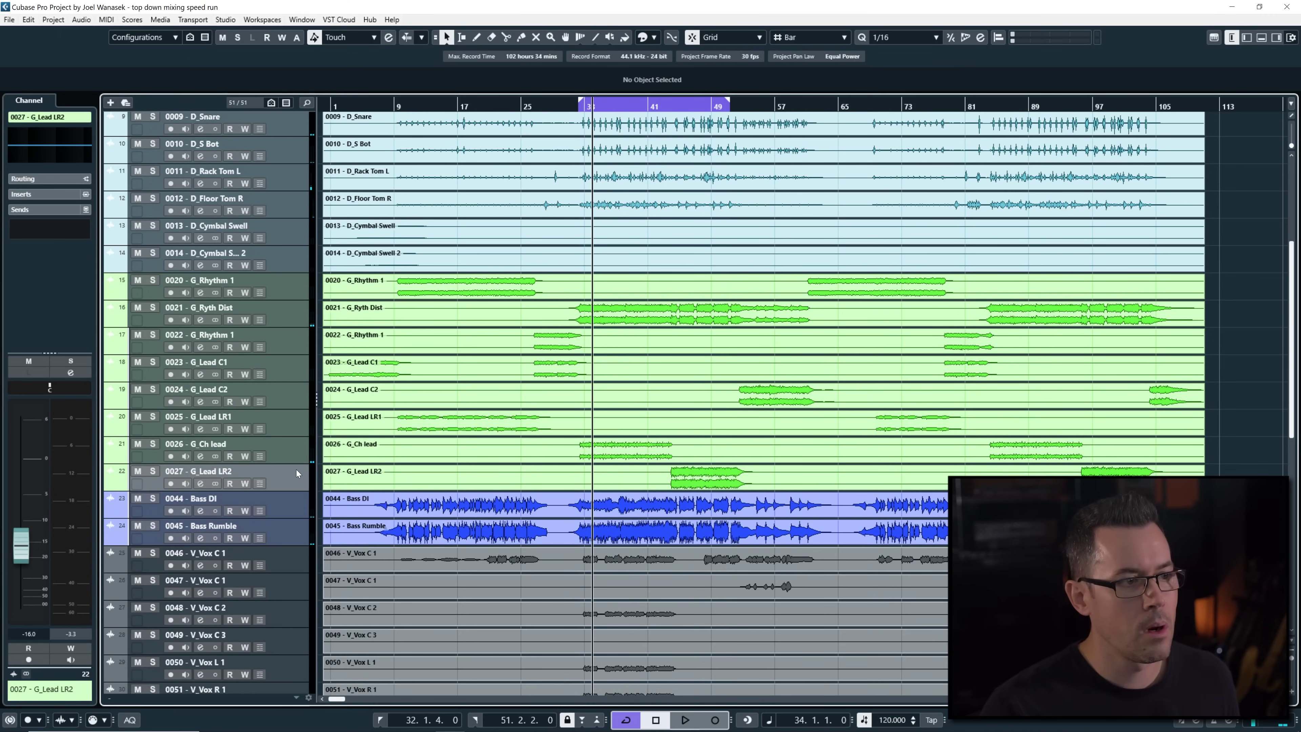
key(Up)
key(Up)
key(Up)
key(Up)
key(Up)
key(Up)
key(Up)
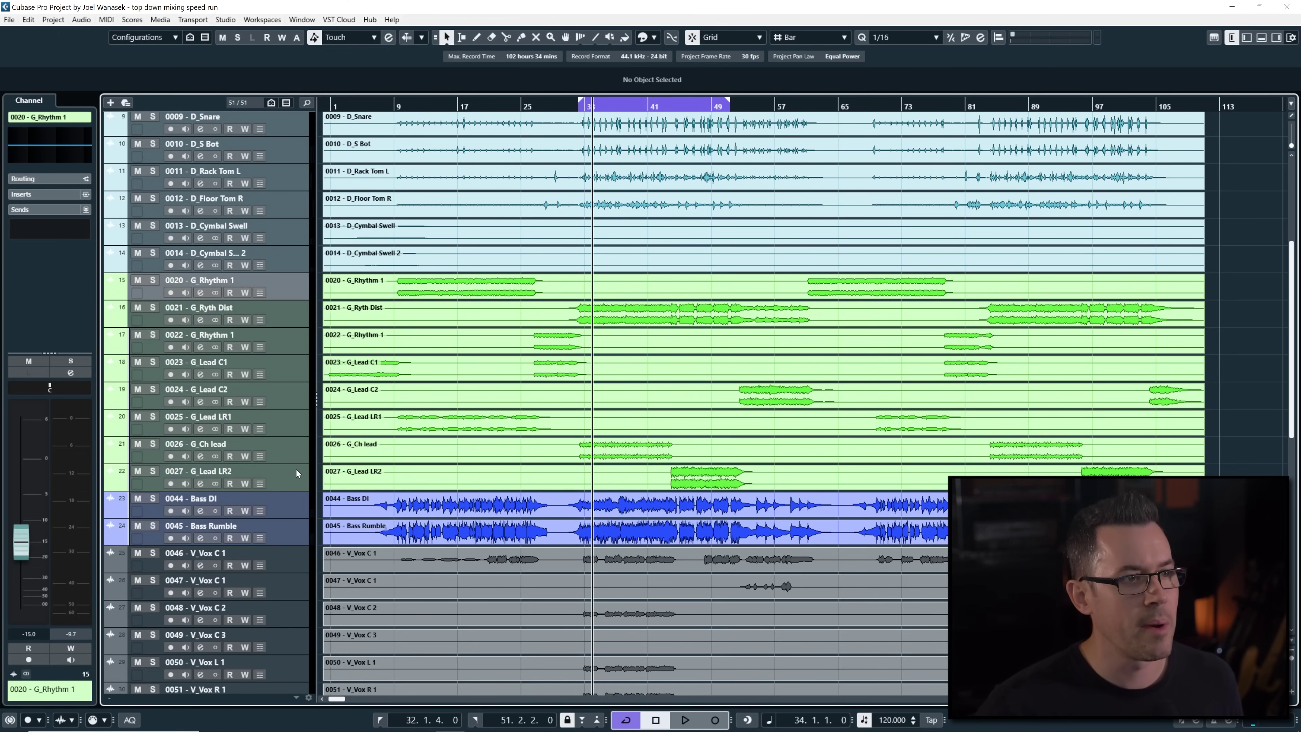
key(Up)
key(Up)
key(Up)
key(Up)
key(Up)
key(Up)
key(Up)
key(Up)
key(Up)
key(Up)
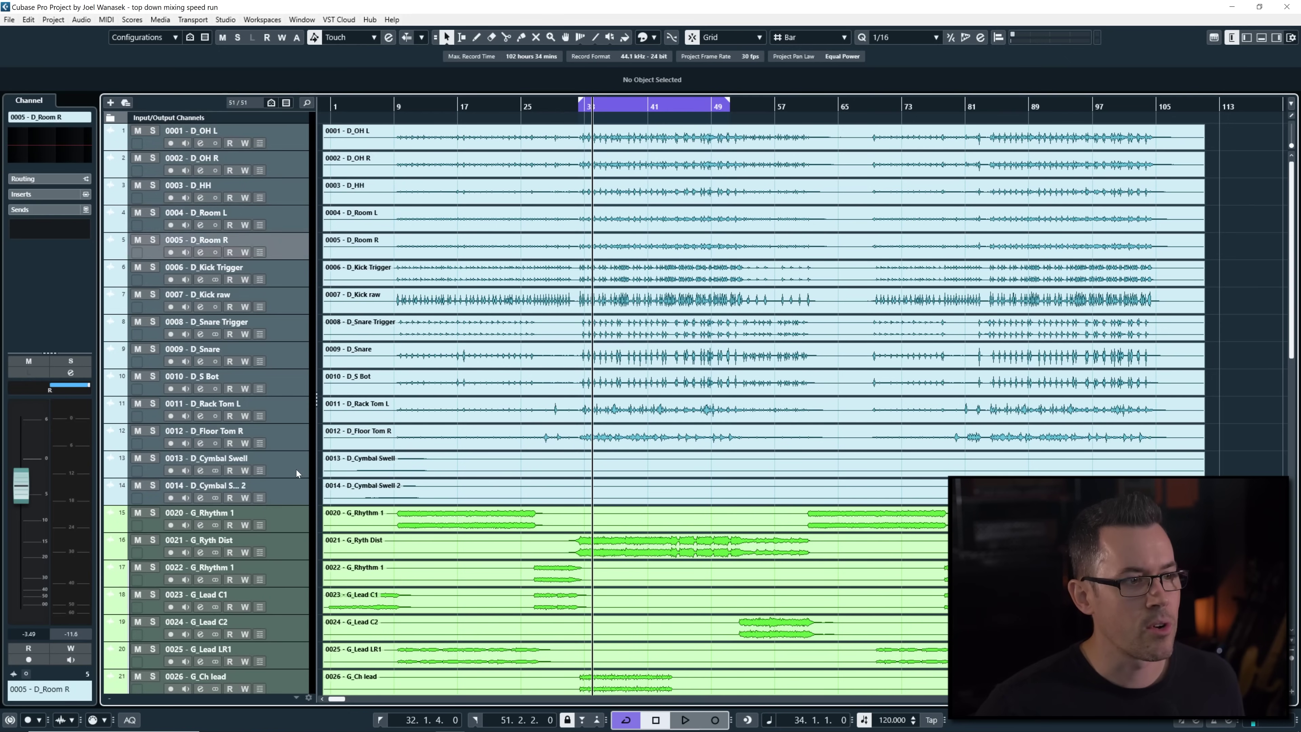
key(Down)
key(Down)
key(Down)
key(Down)
key(Down)
key(Down)
key(Down)
key(Down)
key(Down)
key(Down)
key(Down)
key(Down)
key(Down)
key(Down)
key(Down)
key(Down)
key(Down)
key(Down)
key(Down)
key(Down)
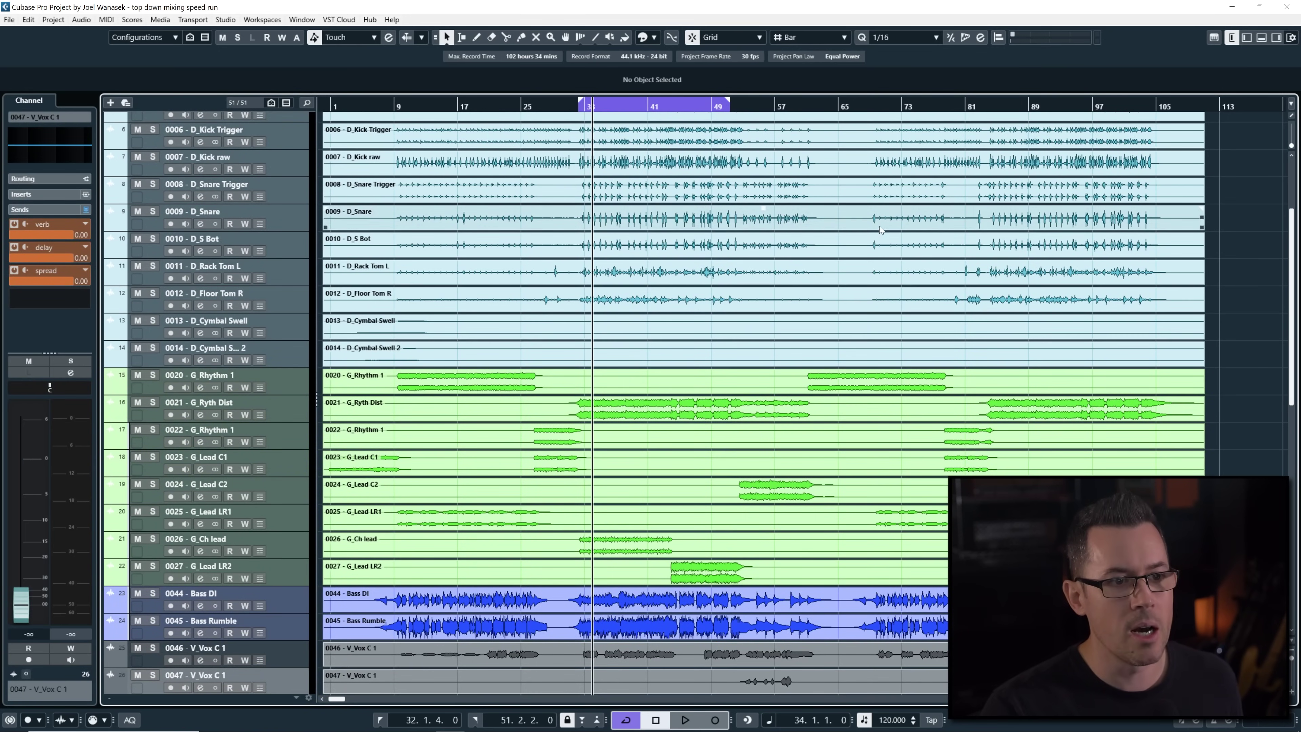
Audition the current mix around bar 54 and from bar 27, and stop playback
key(space)
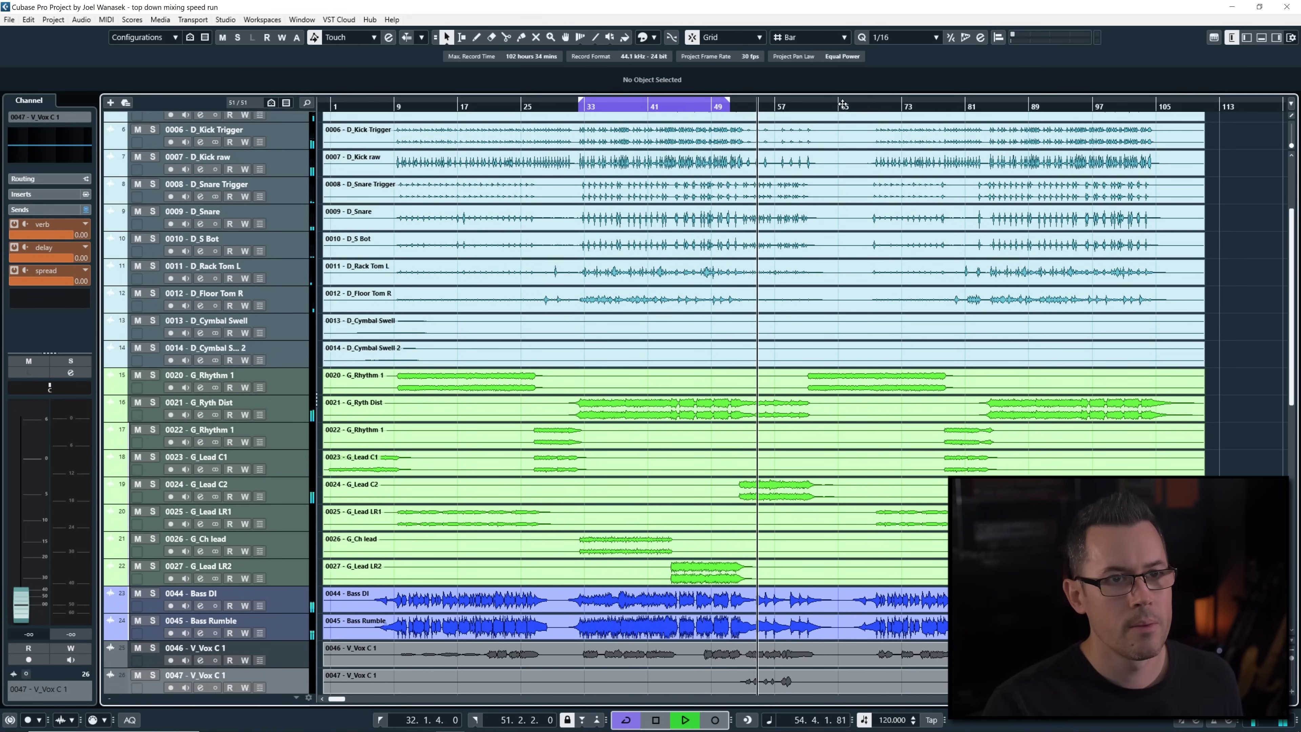
key(space)
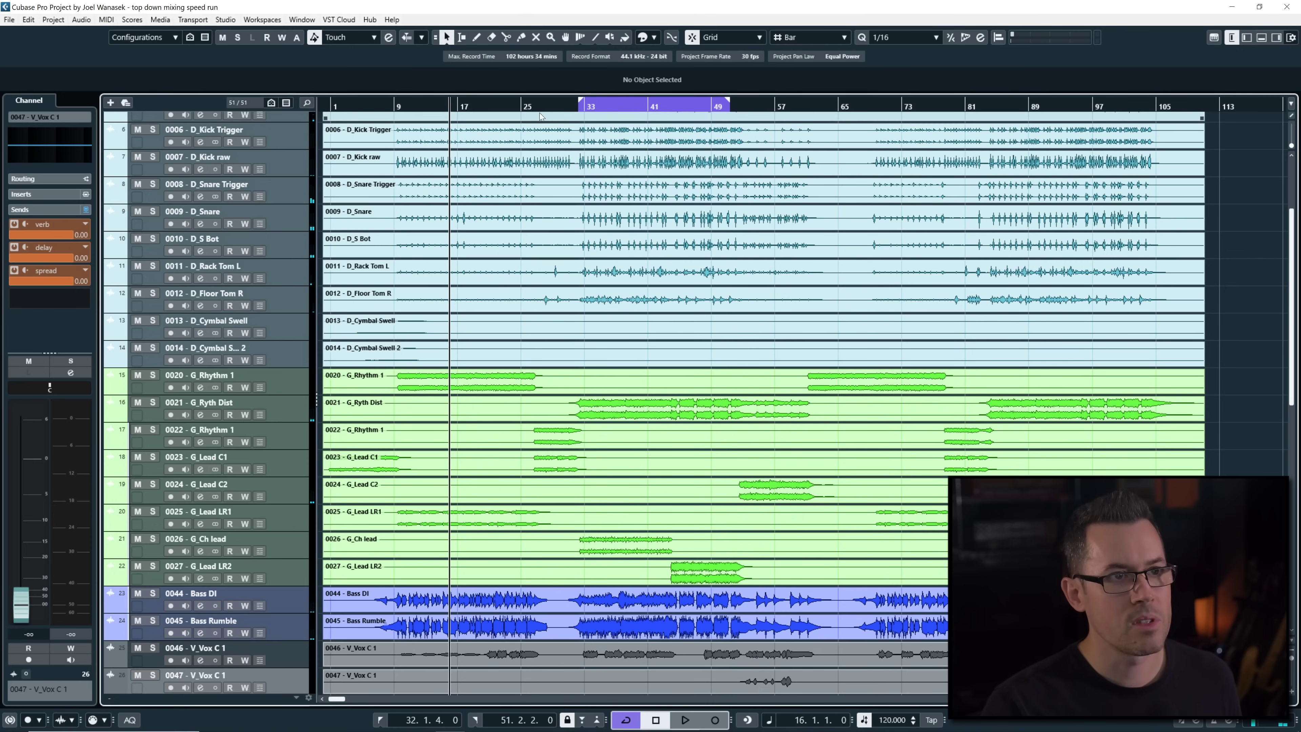
click(537, 106)
key(space)
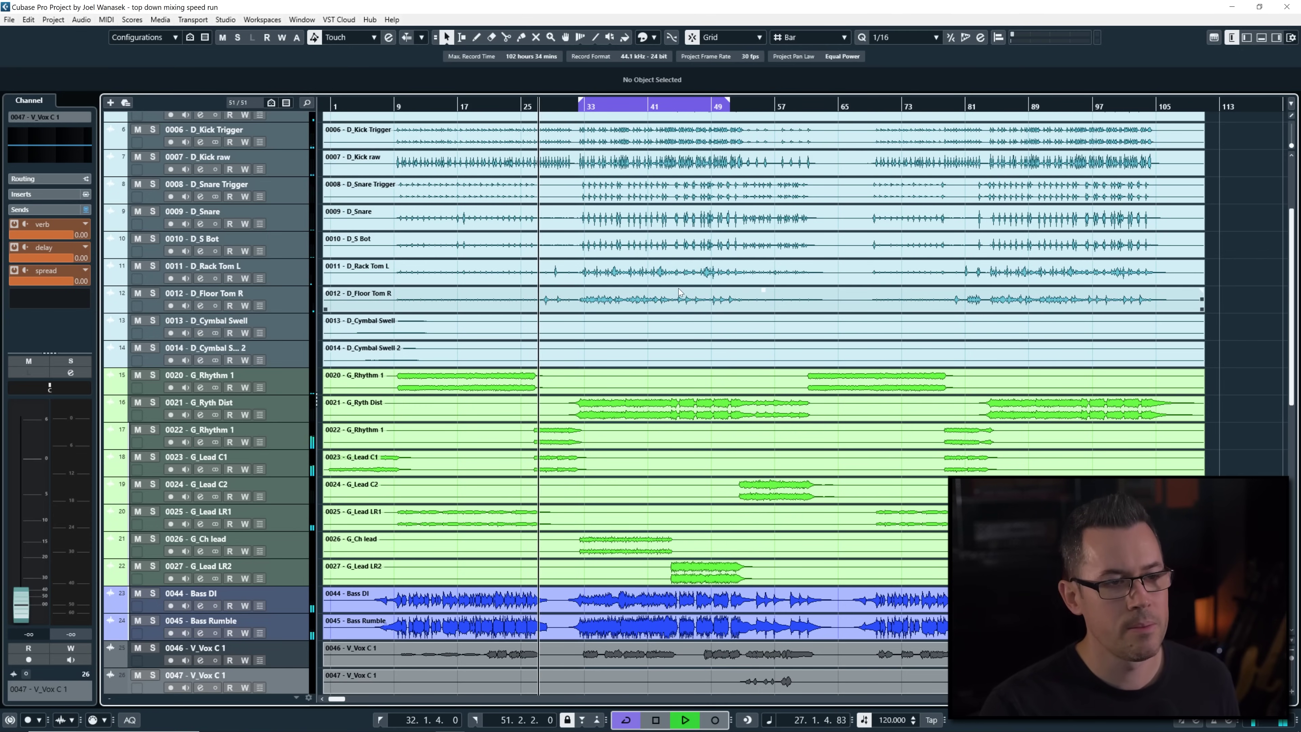
key(space)
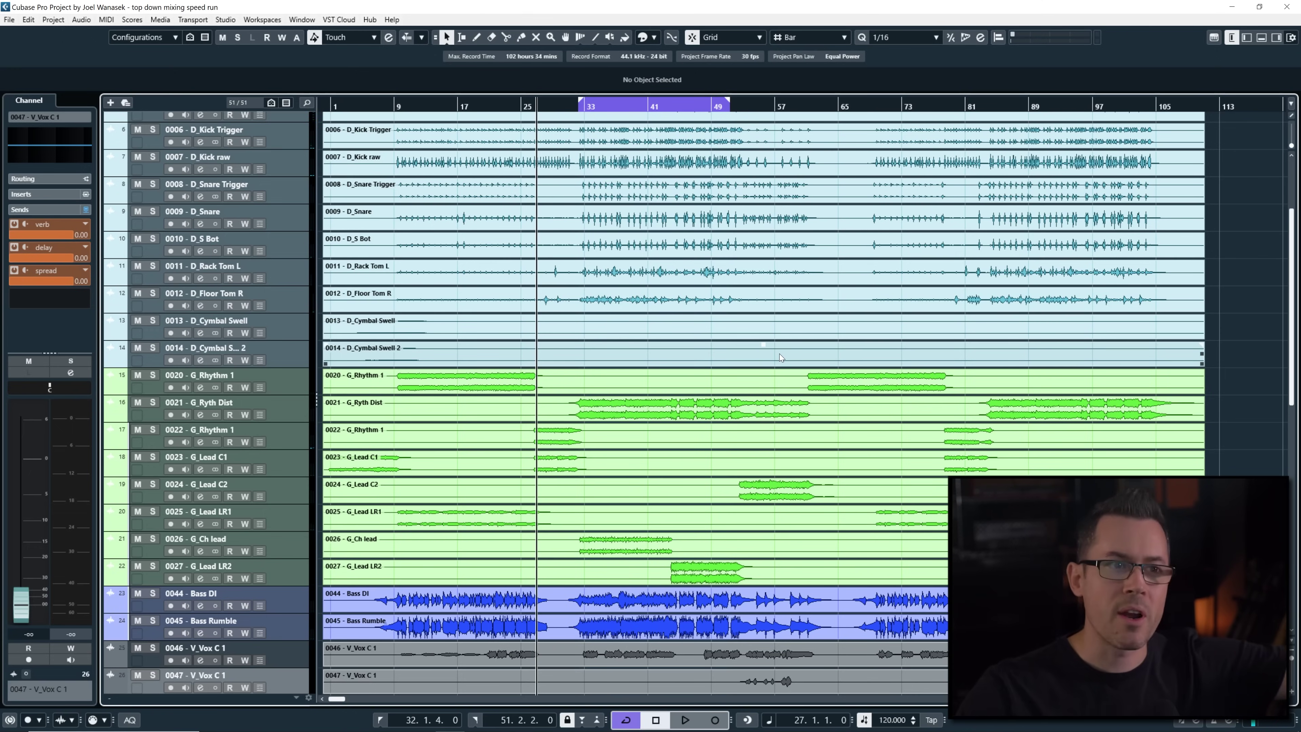
Play from bar 12, raising the P_Shaker L and R faders together to -13.9 and the P_Piano fader to -14.5
scroll(848, 468, down, 8)
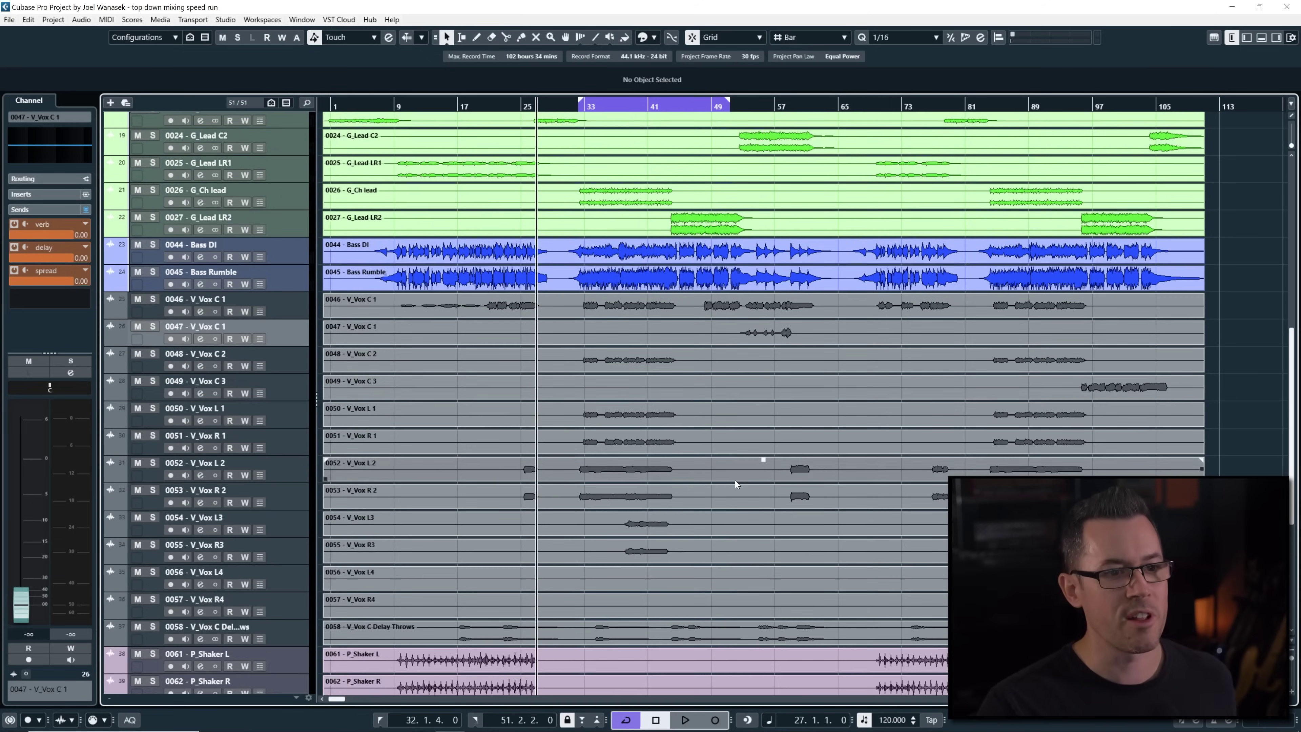
click(499, 118)
drag(500, 106, 419, 107)
scroll(381, 344, down, 7)
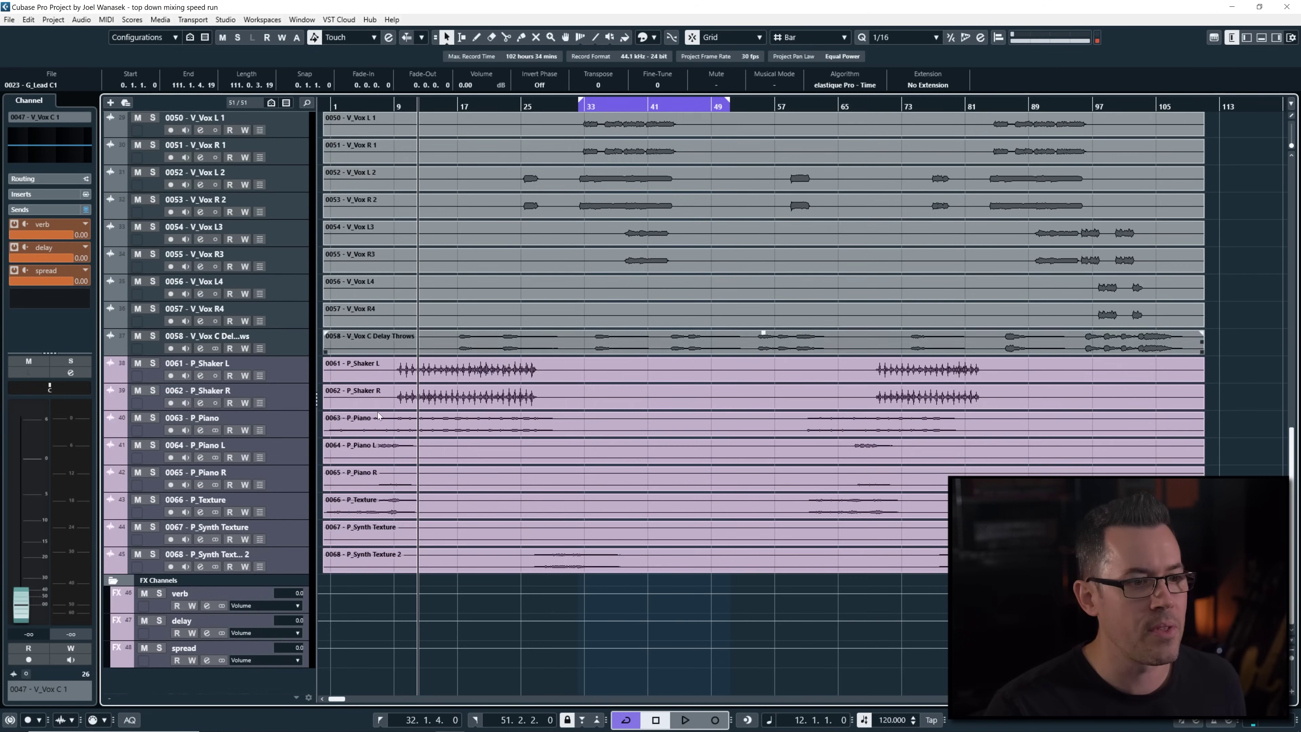
click(283, 376)
shift+click(279, 403)
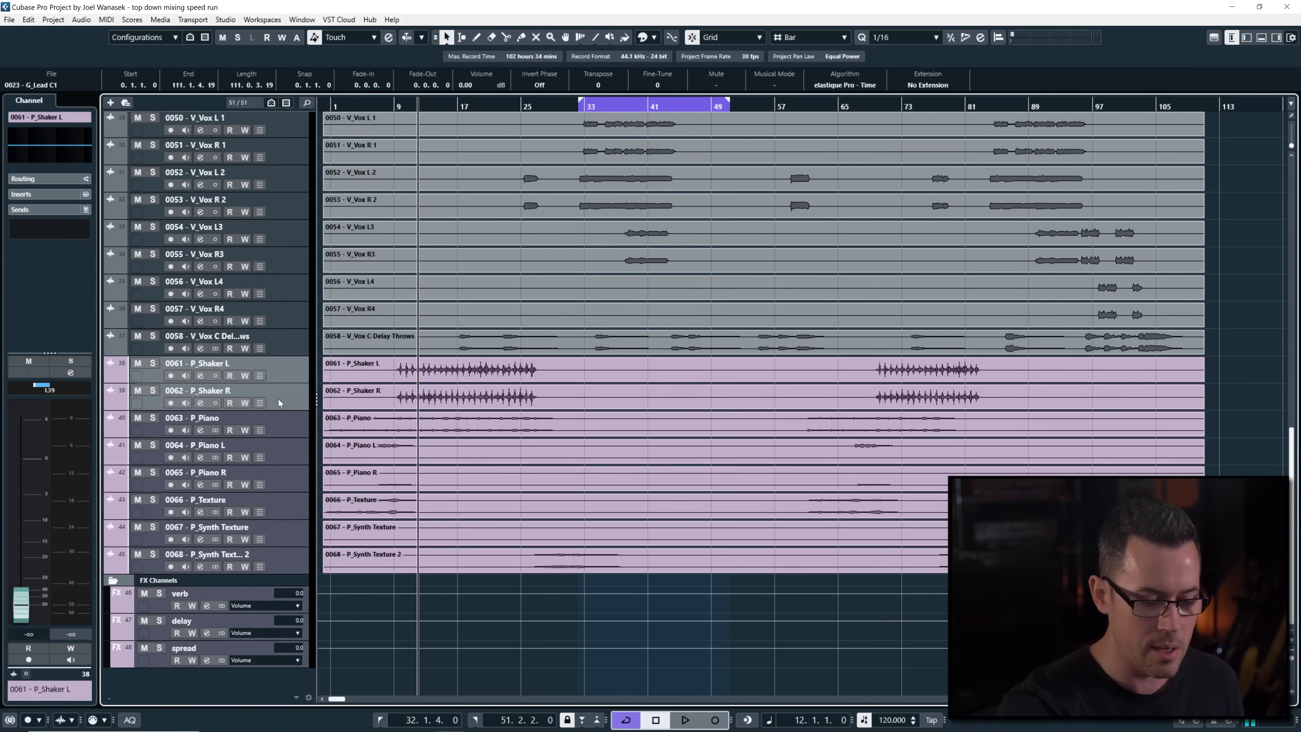
key(space)
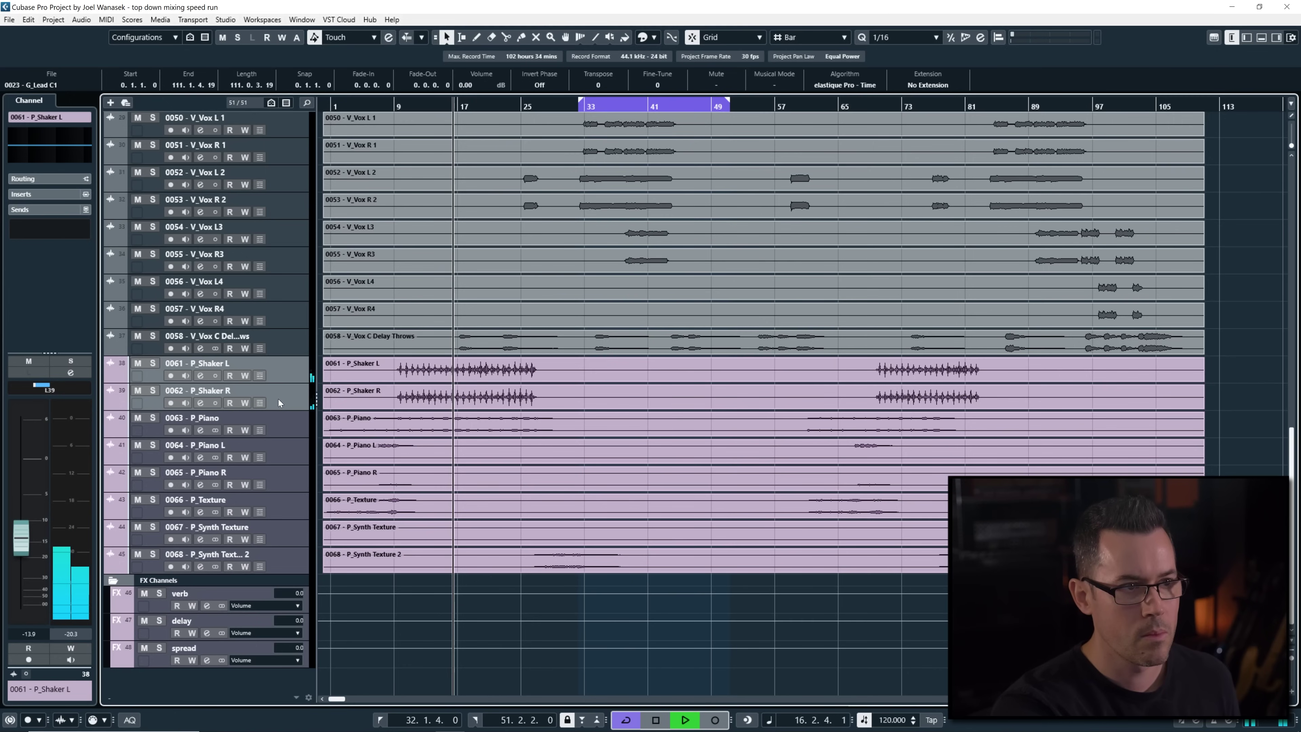
key(Down)
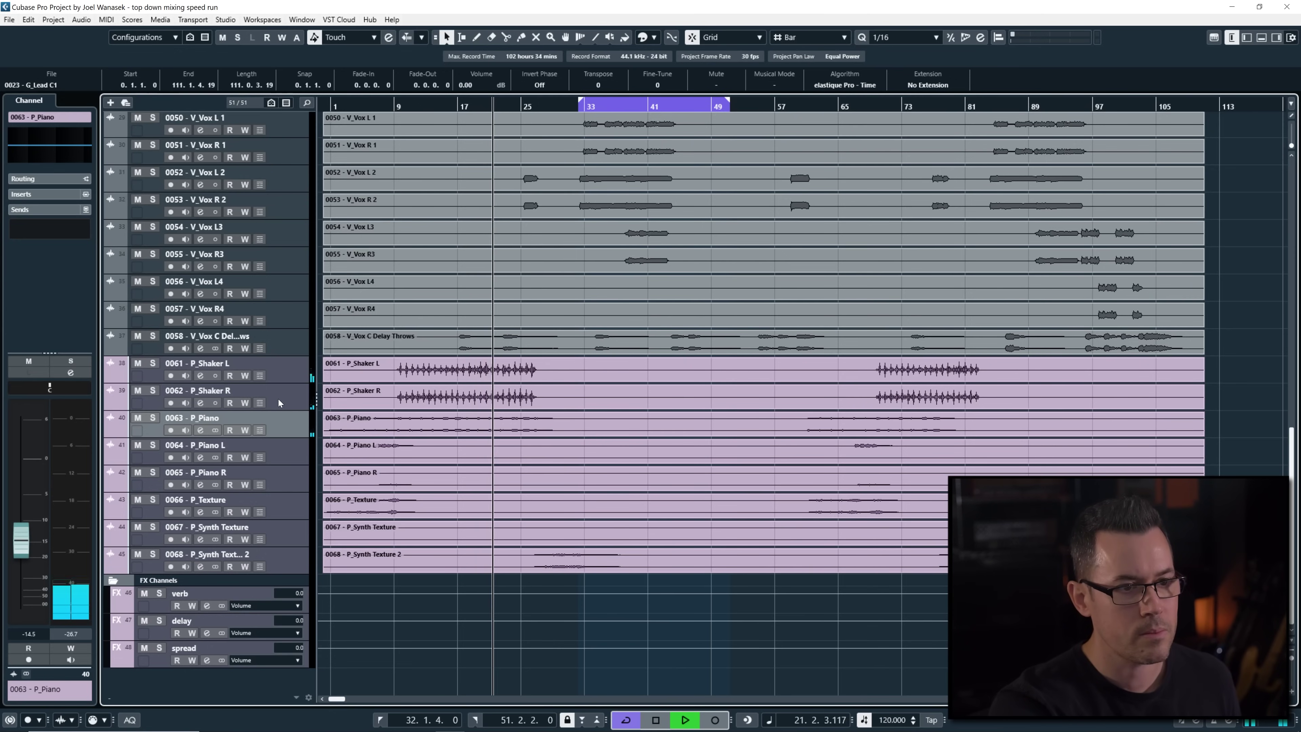
key(space)
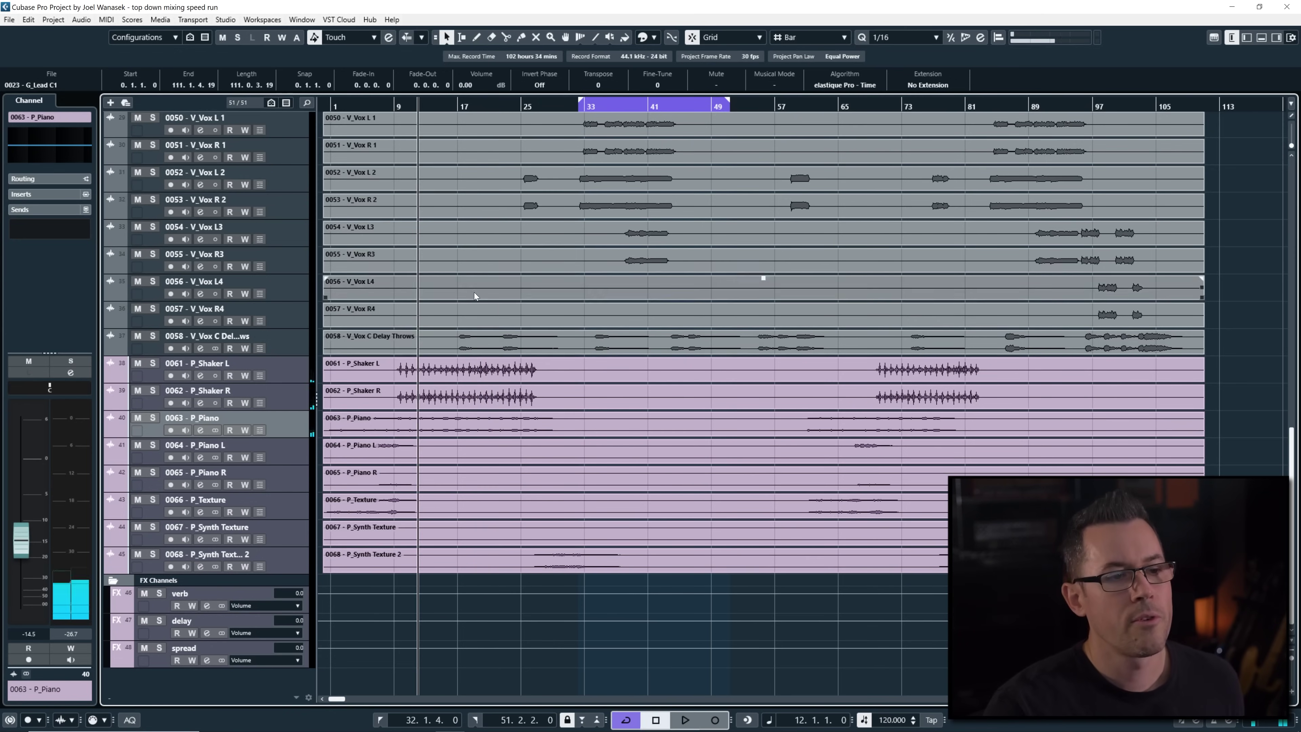
Play from bar 25 and raise the P_Synth Texture 2 fader to about -5.8
scroll(557, 101, up, 5)
click(571, 107)
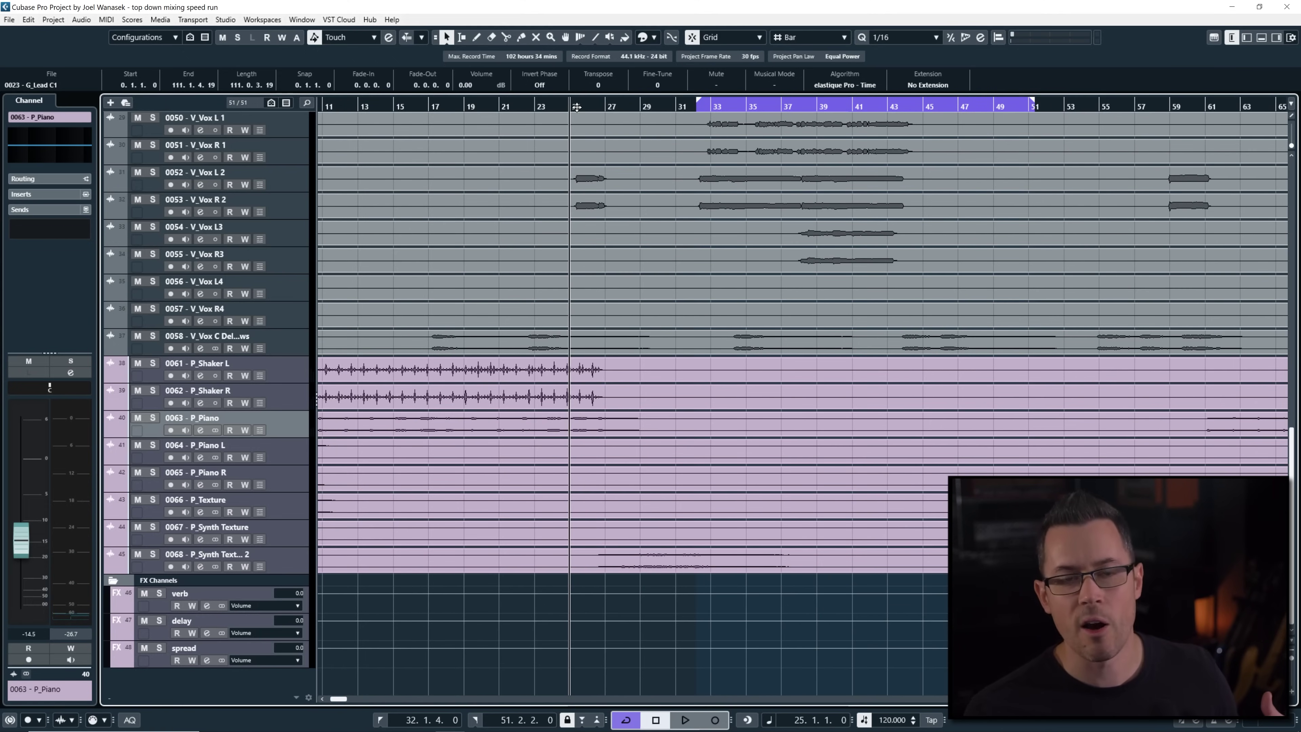
click(577, 107)
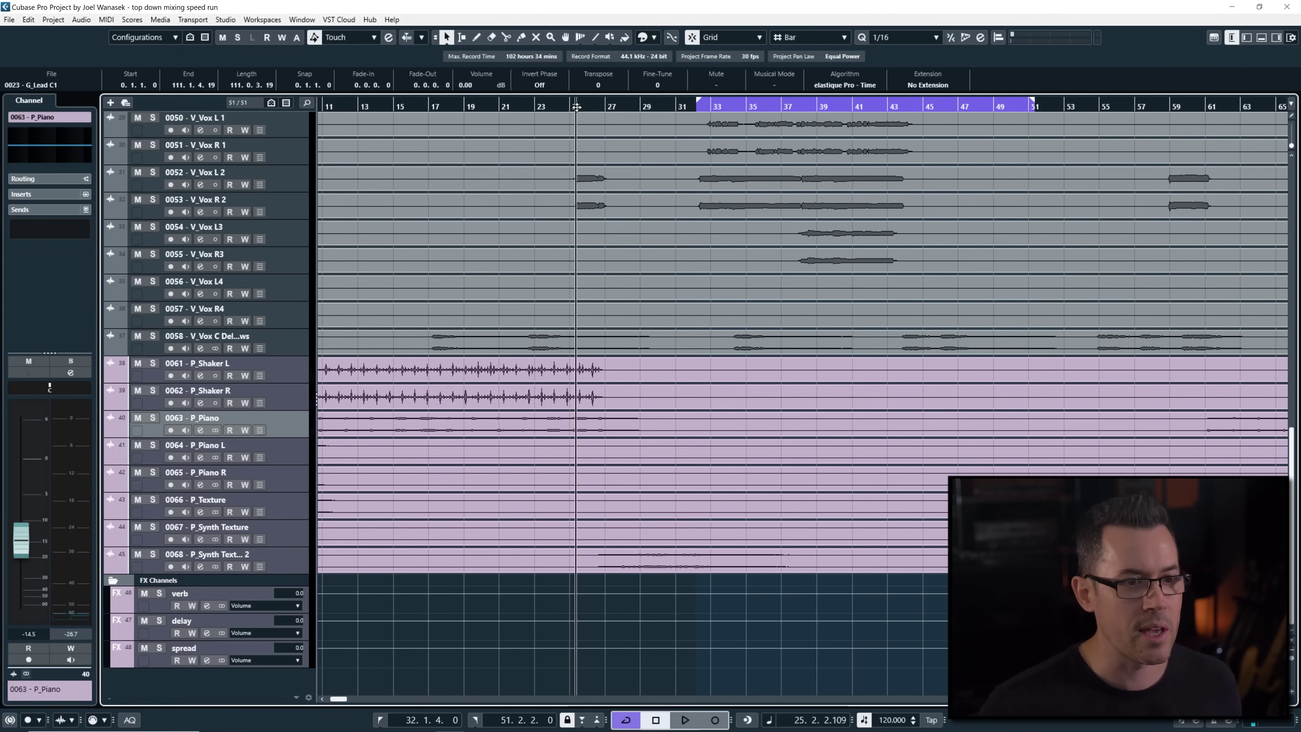
key(Down)
key(Down)
key(Down)
key(Down)
key(Down)
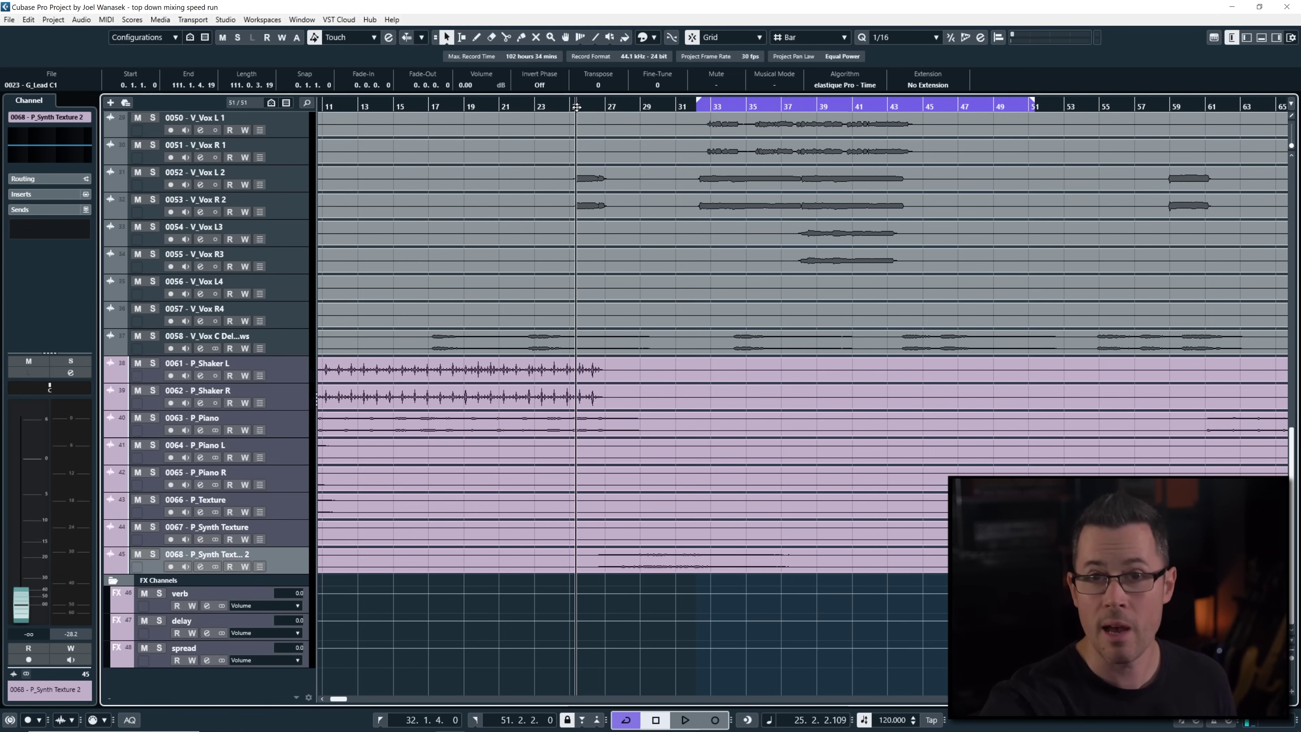
key(space)
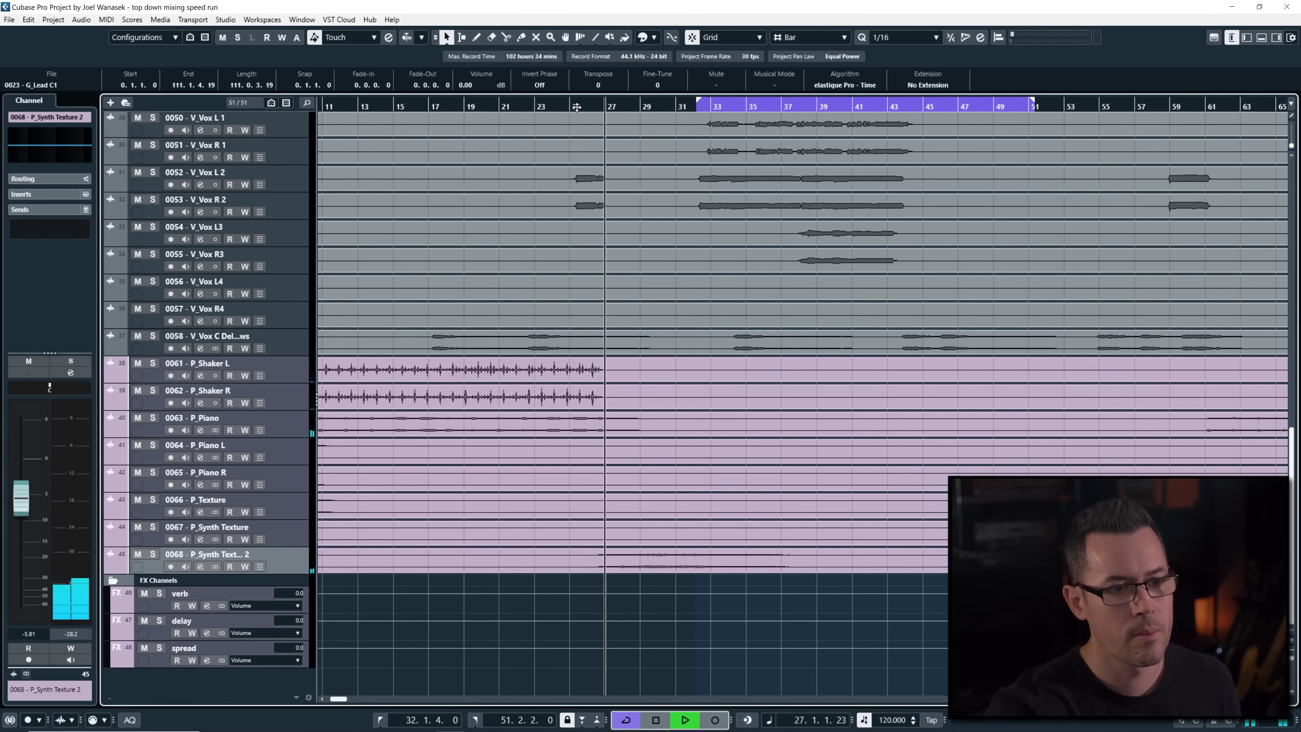
Solo P_Synth Texture 2 briefly during playback, clear the solo, set its fader to -4.95, and stop playback
key(s)
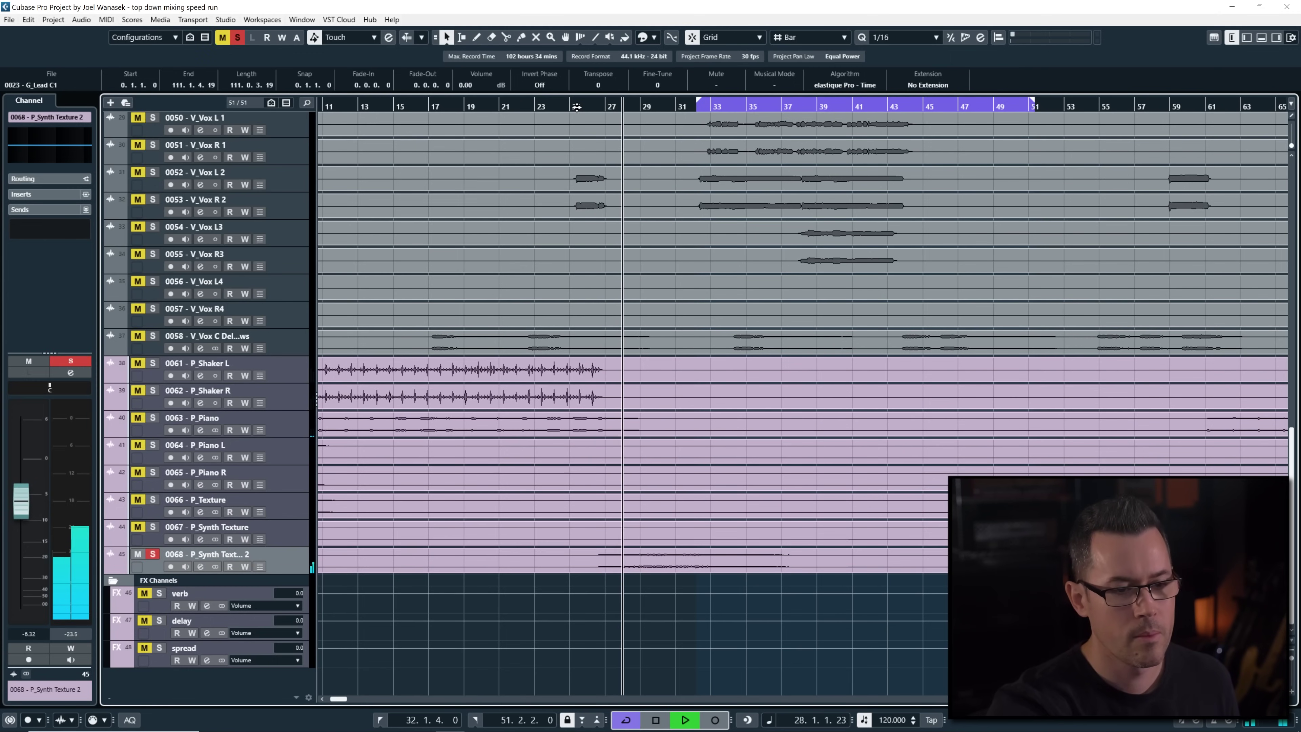
key(s)
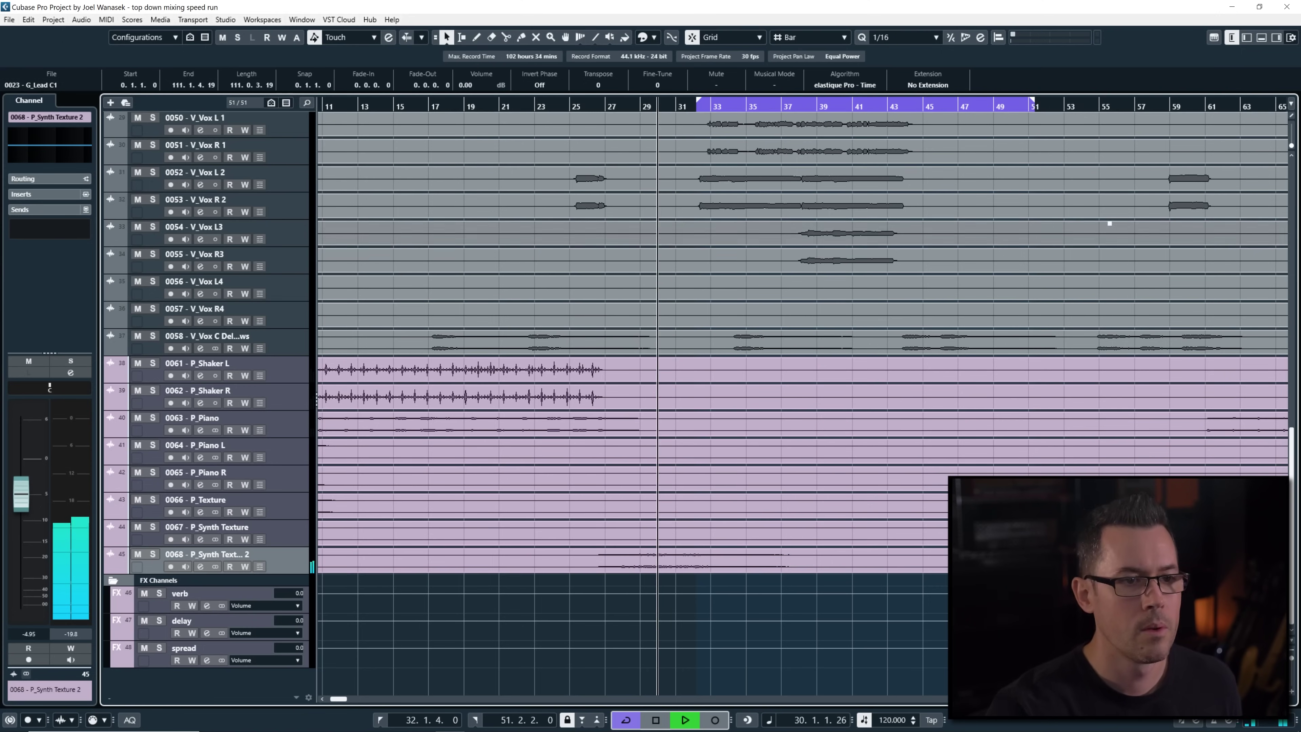
key(g)
key(g)
key(g)
key(space)
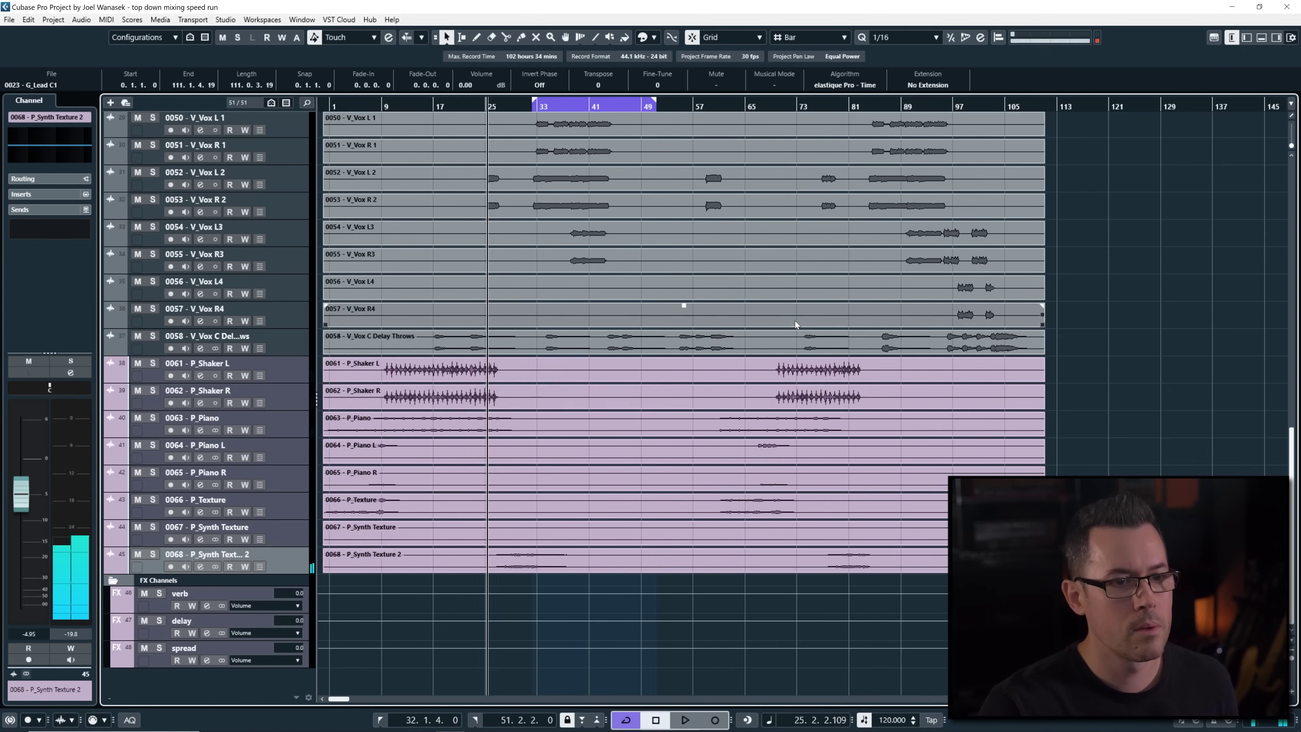
Play from bar 62 with the P_Piano to P_Texture tracks selected, muting and unmuting them to compare
ctrl+scroll(795, 324, up, 3)
click(665, 298)
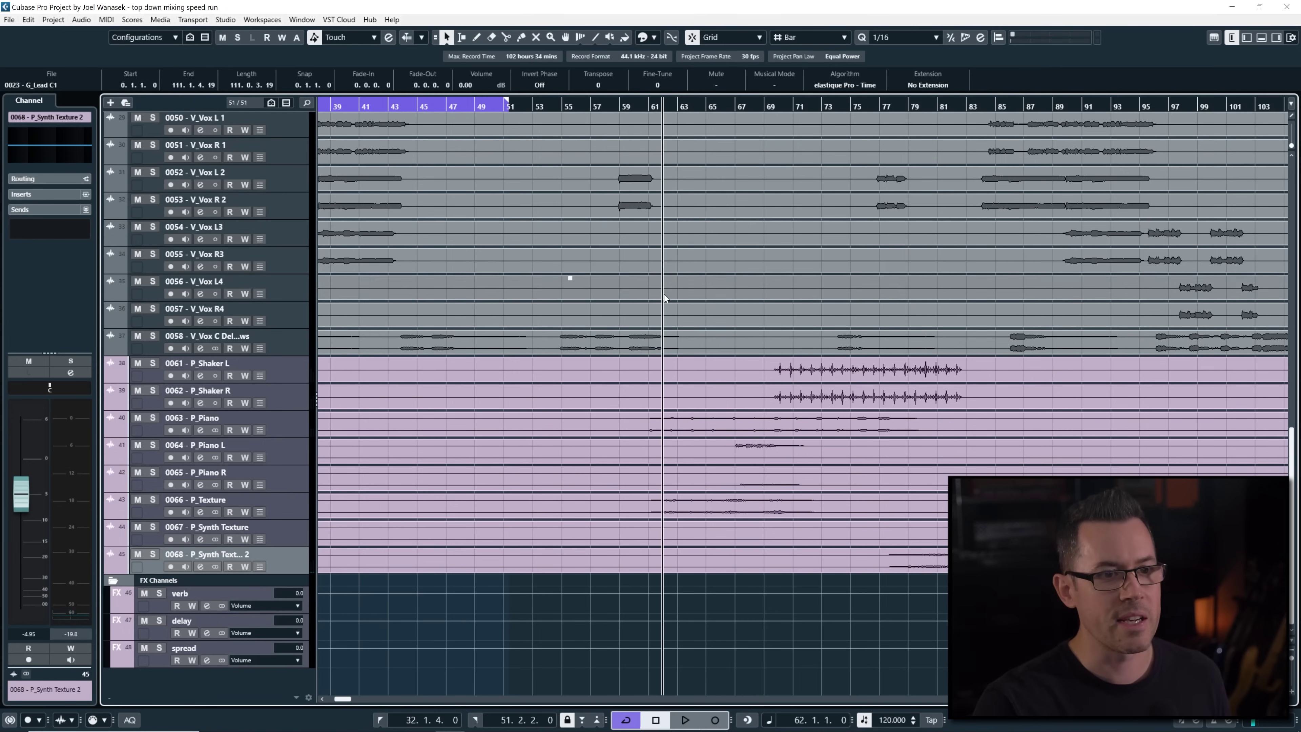
ctrl+scroll(665, 298, up, 2)
click(297, 420)
shift+click(287, 510)
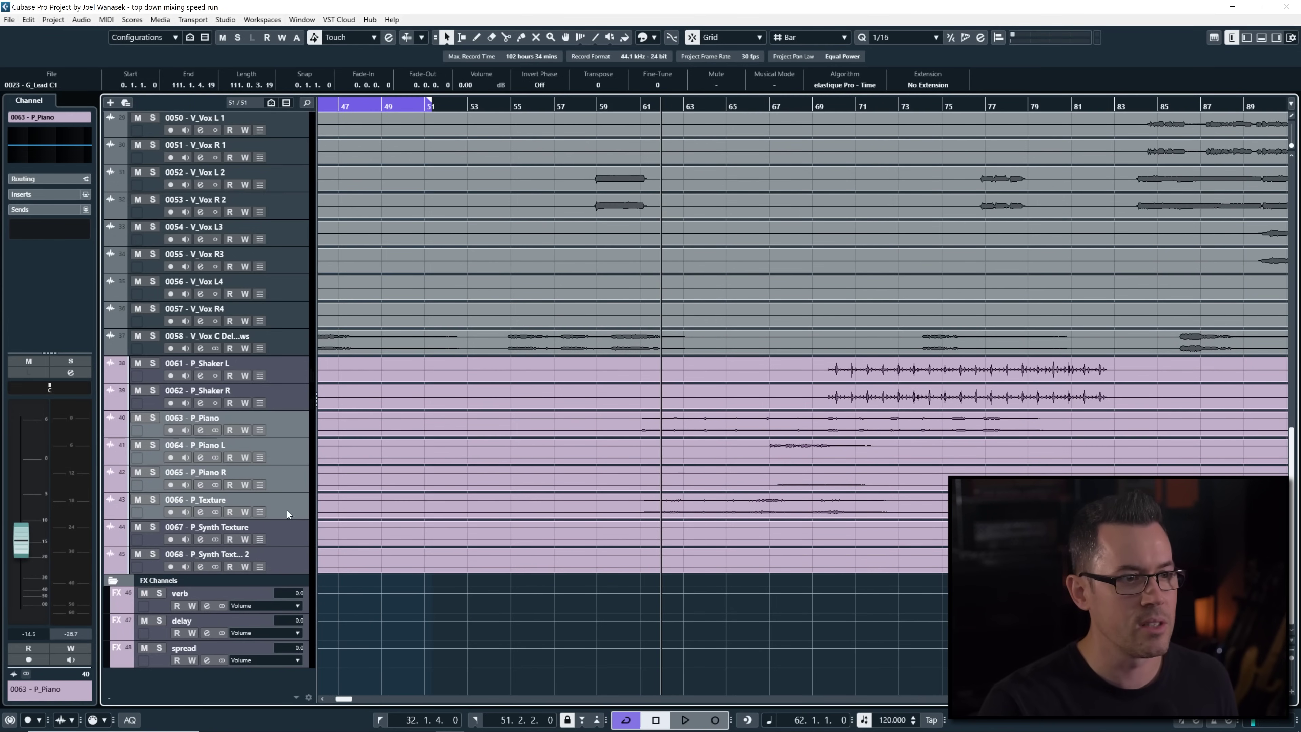
key(space)
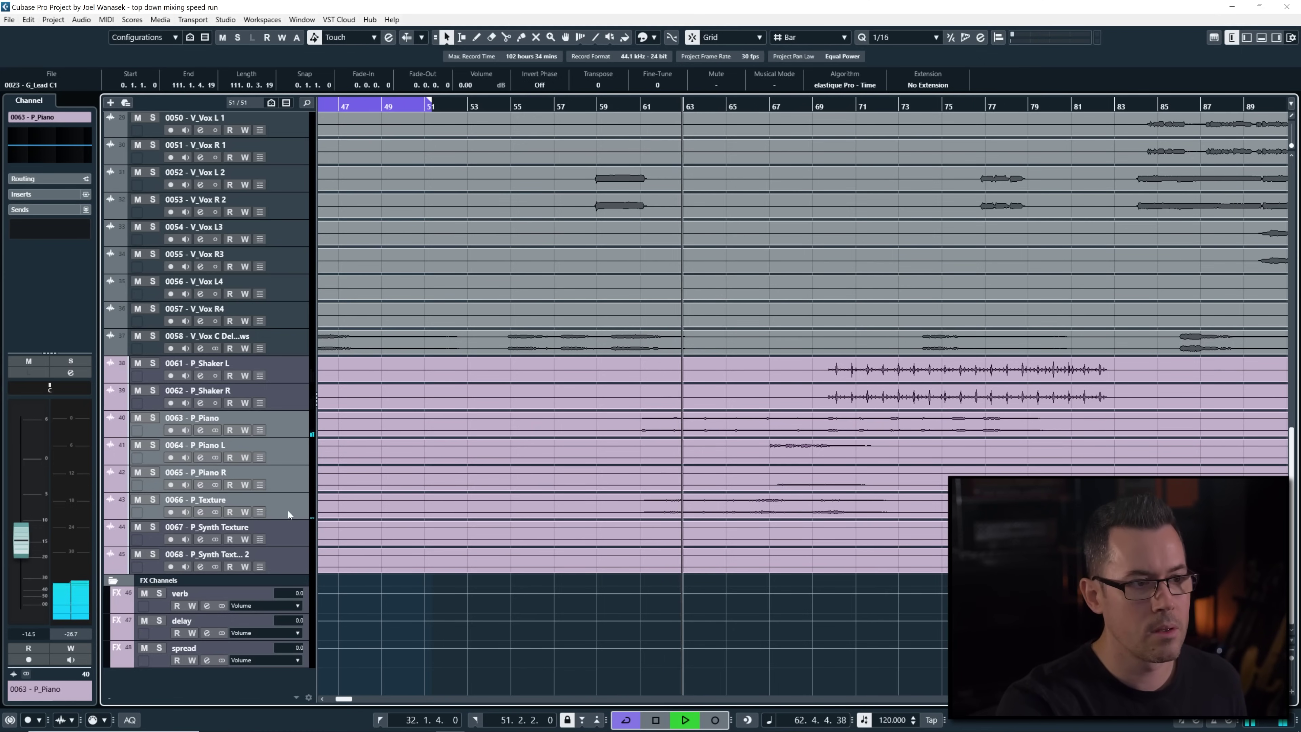
key(m)
key(m)
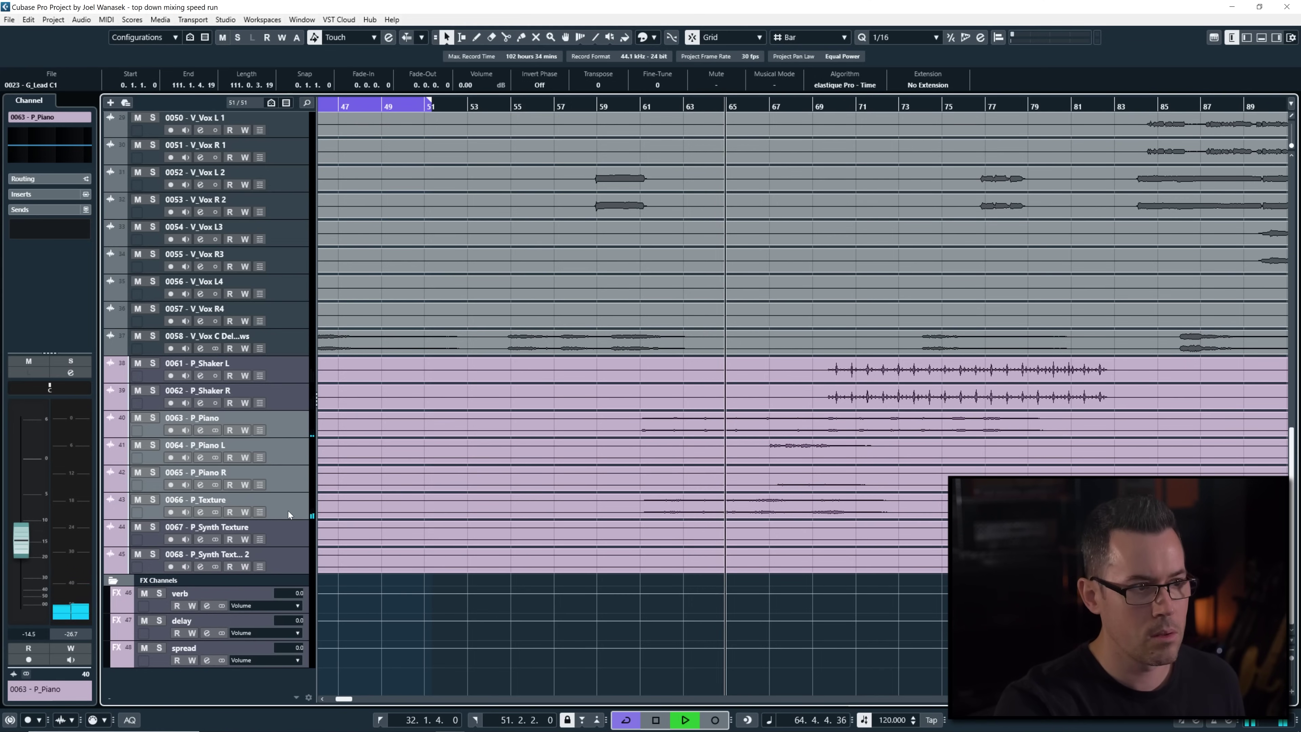
Raise the P_Texture fader to about -9.1 and the P_Piano R fader to -8.60 during playback
click(288, 511)
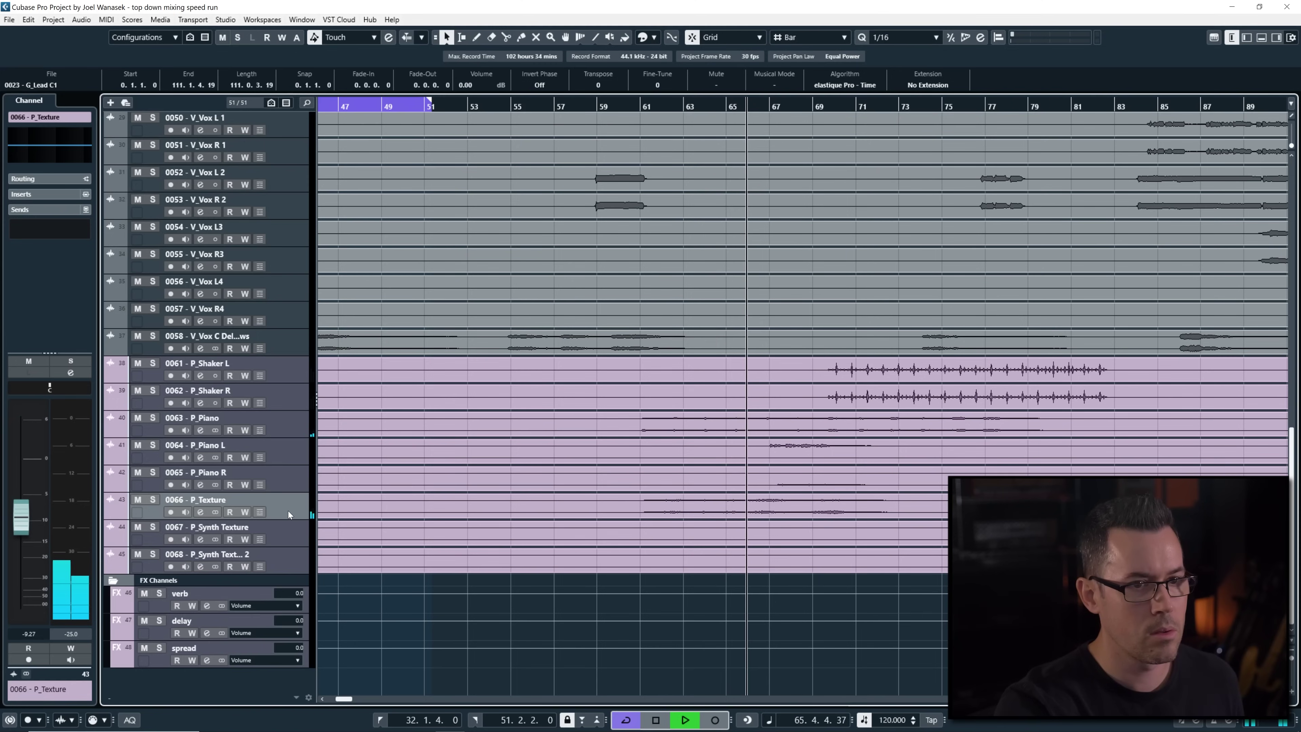
key(Up)
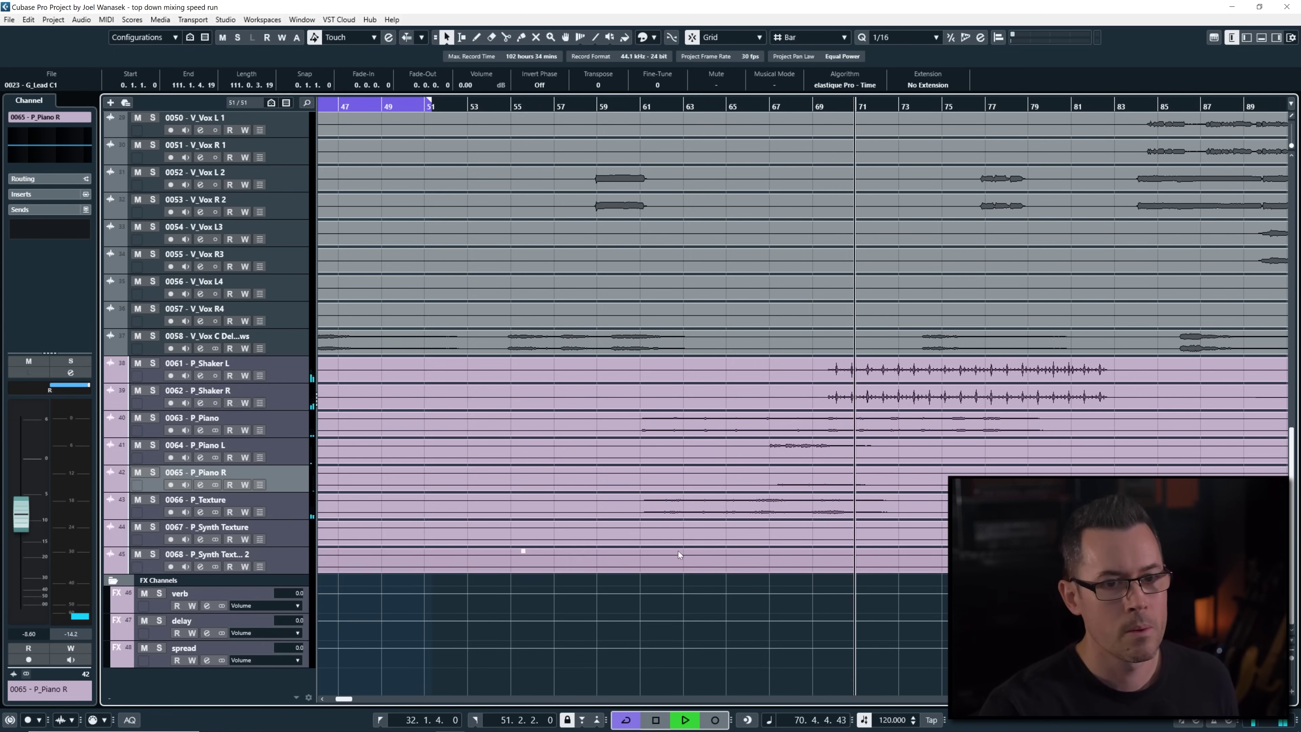
scroll(678, 551, right, 5)
scroll(660, 531, down, 3)
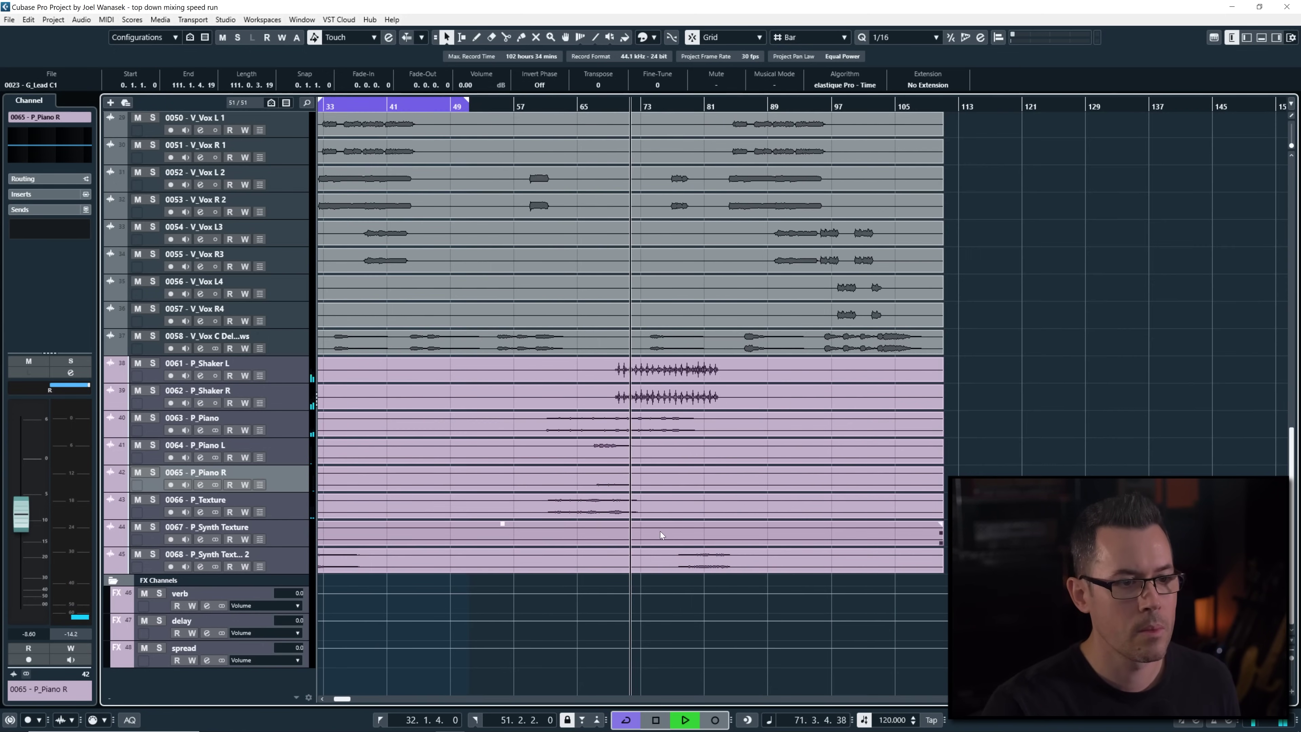
click(291, 555)
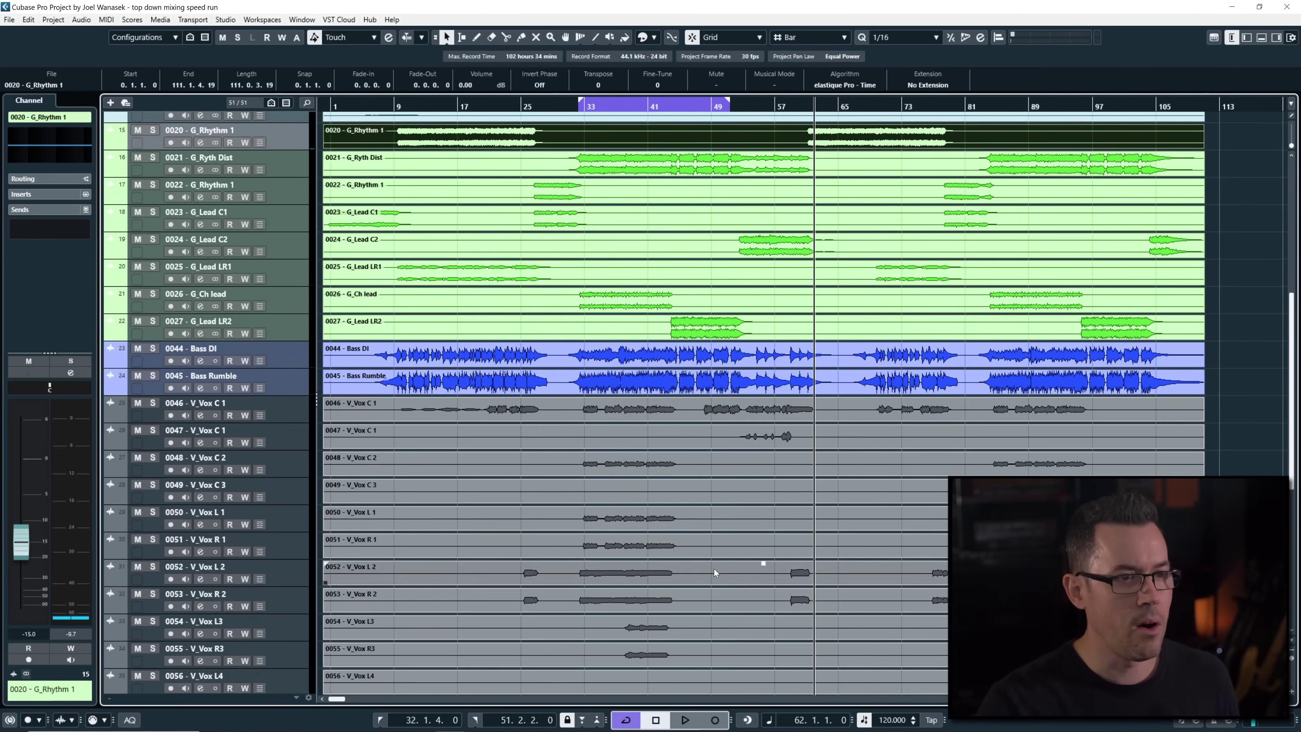
Clear the event selection and remove the P_Synth Texture track from the project
scroll(715, 571, down, 5)
click(280, 387)
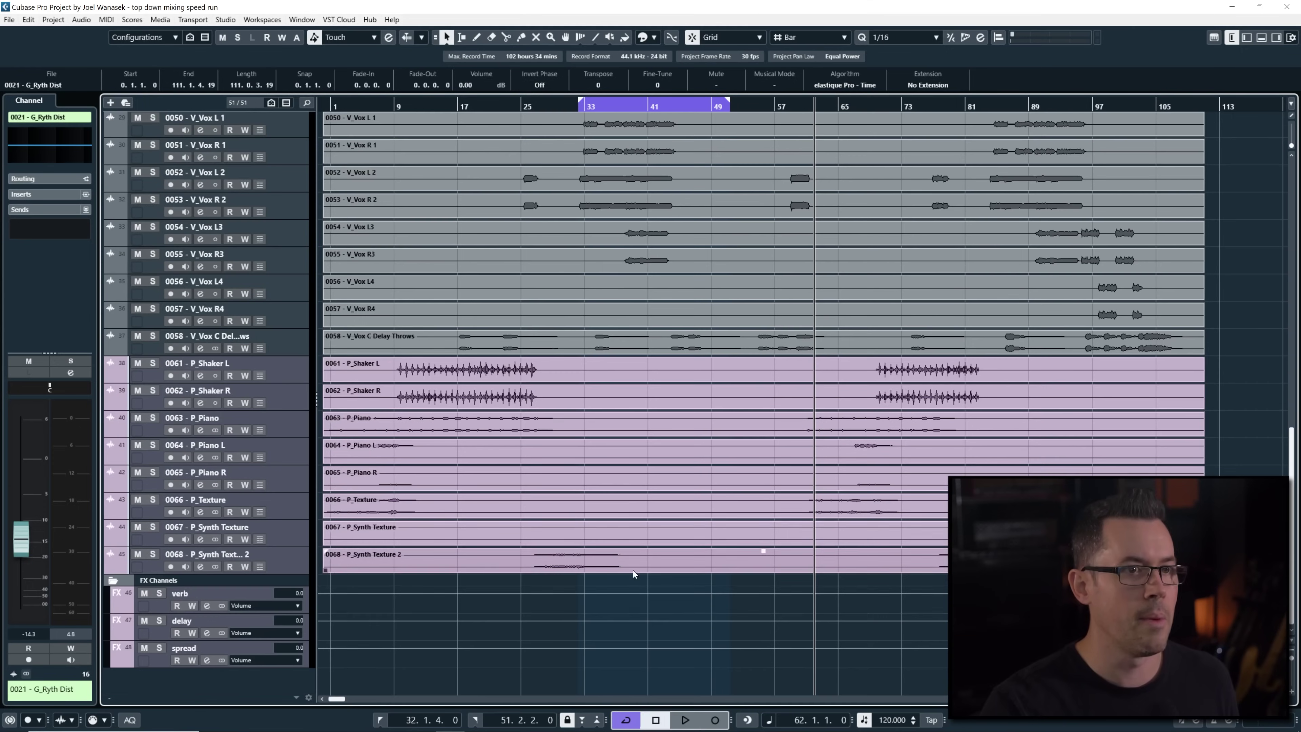
click(634, 574)
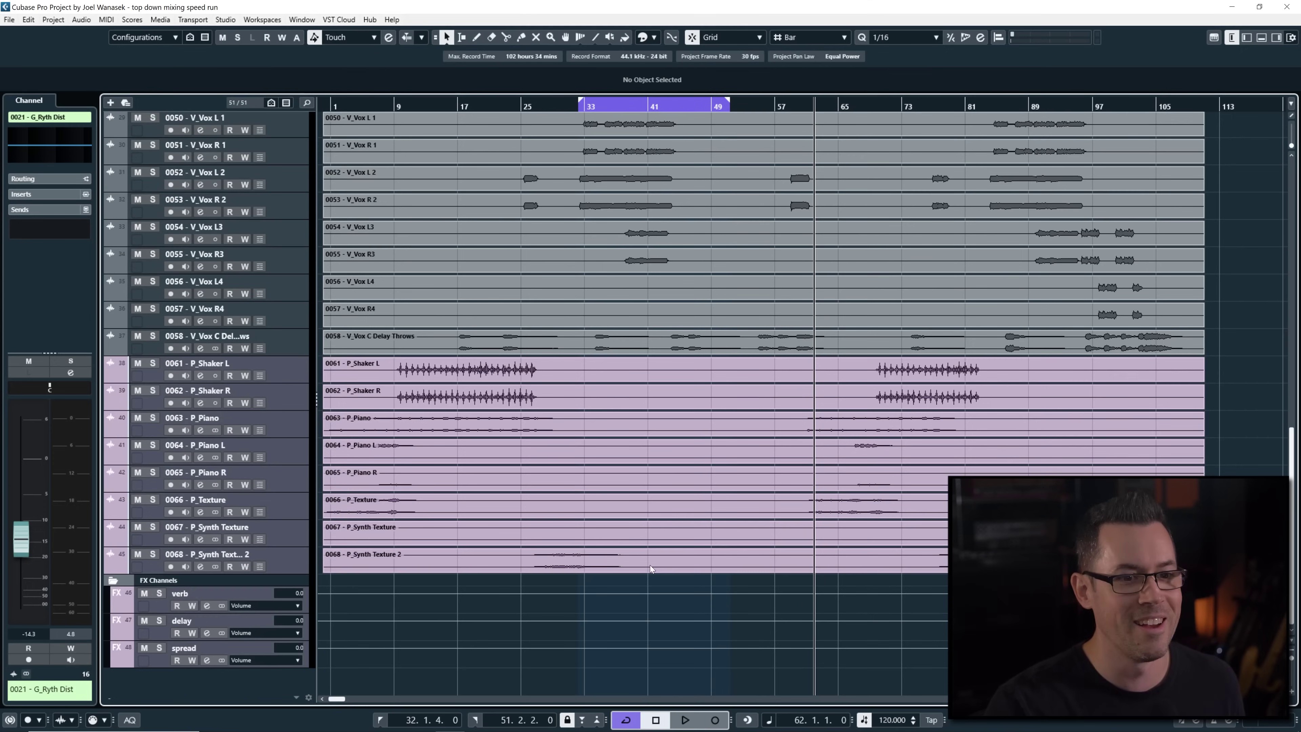
click(281, 380)
key(Down)
key(Down)
key(Down)
key(Down)
key(Down)
key(Down)
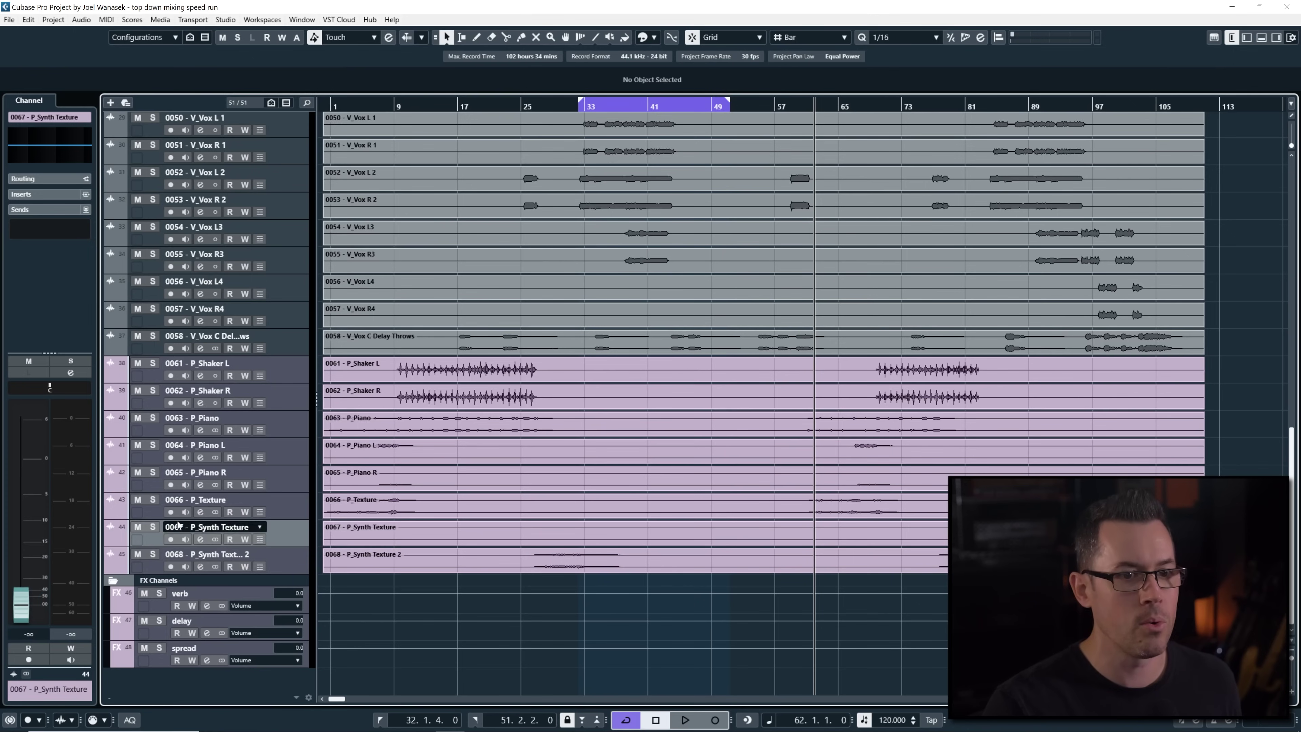
right_click(278, 536)
click(333, 288)
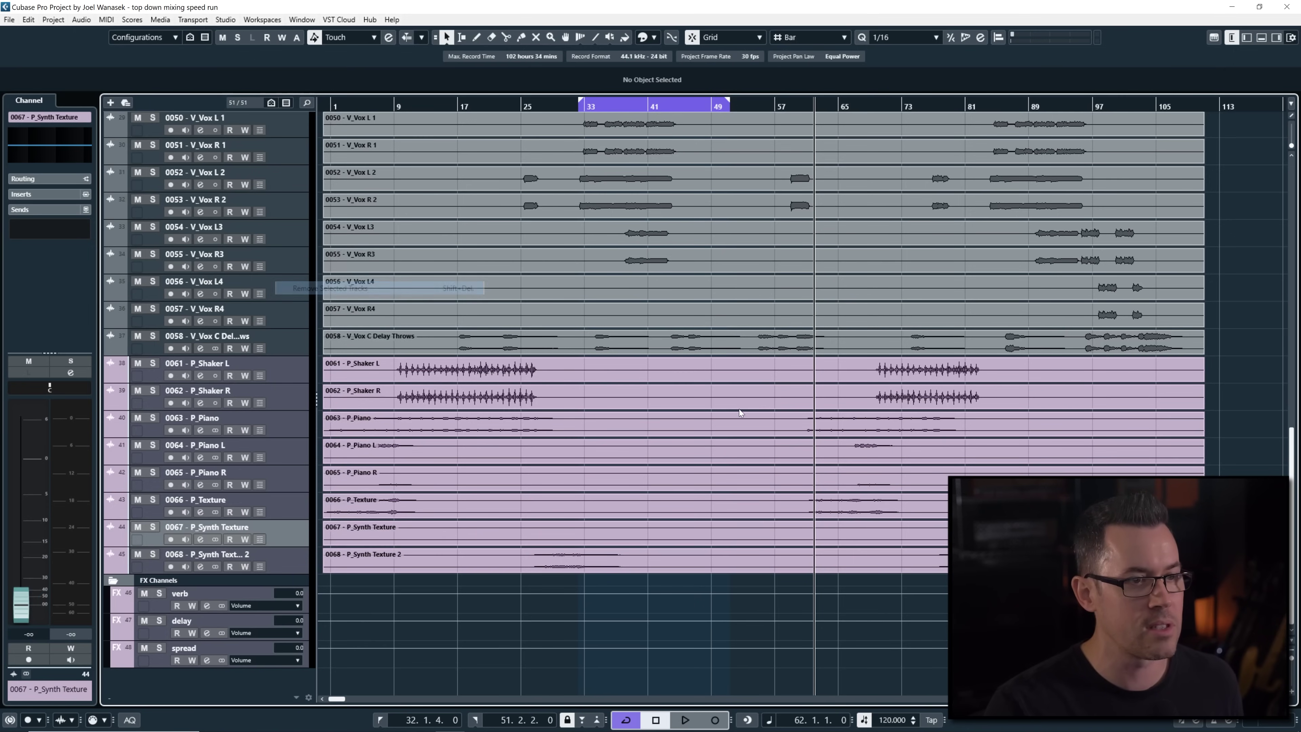
scroll(730, 431, up, 6)
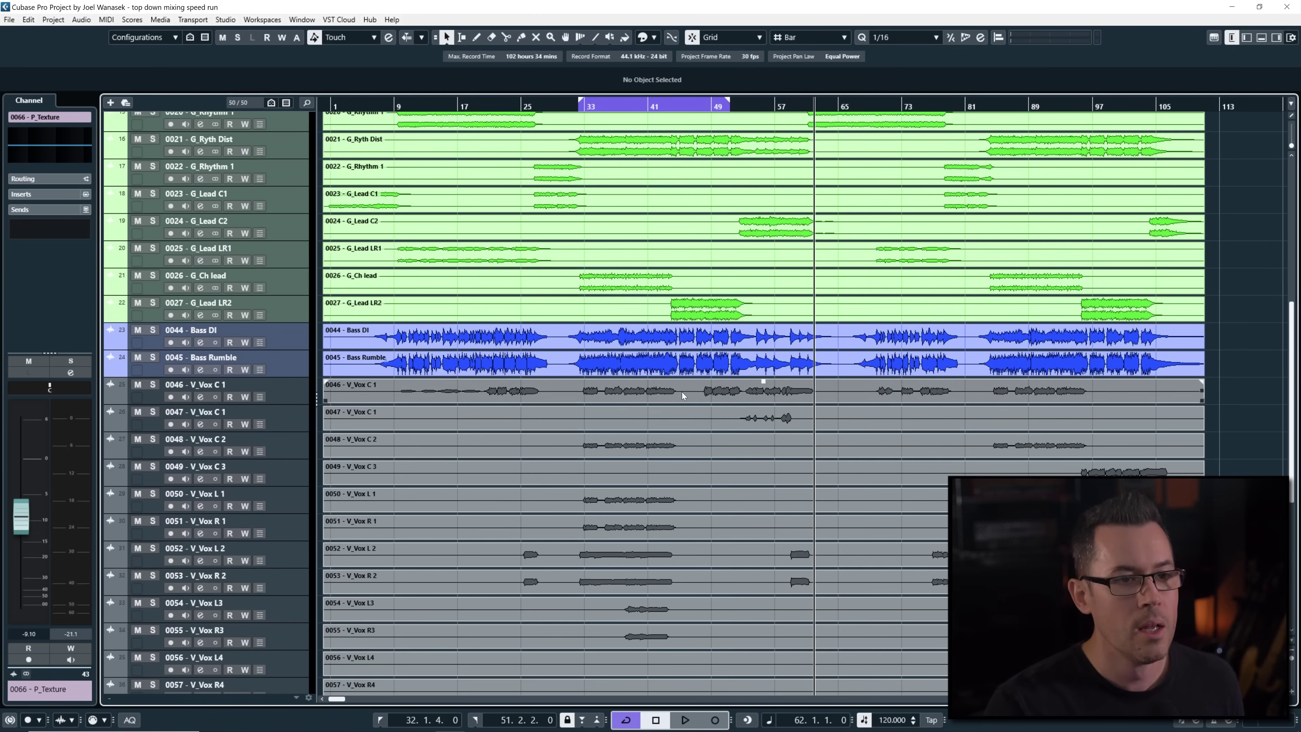
Place the playhead at bar 35 and select the first lead vocal track, 0046 V_Vox C 1
click(601, 106)
click(290, 397)
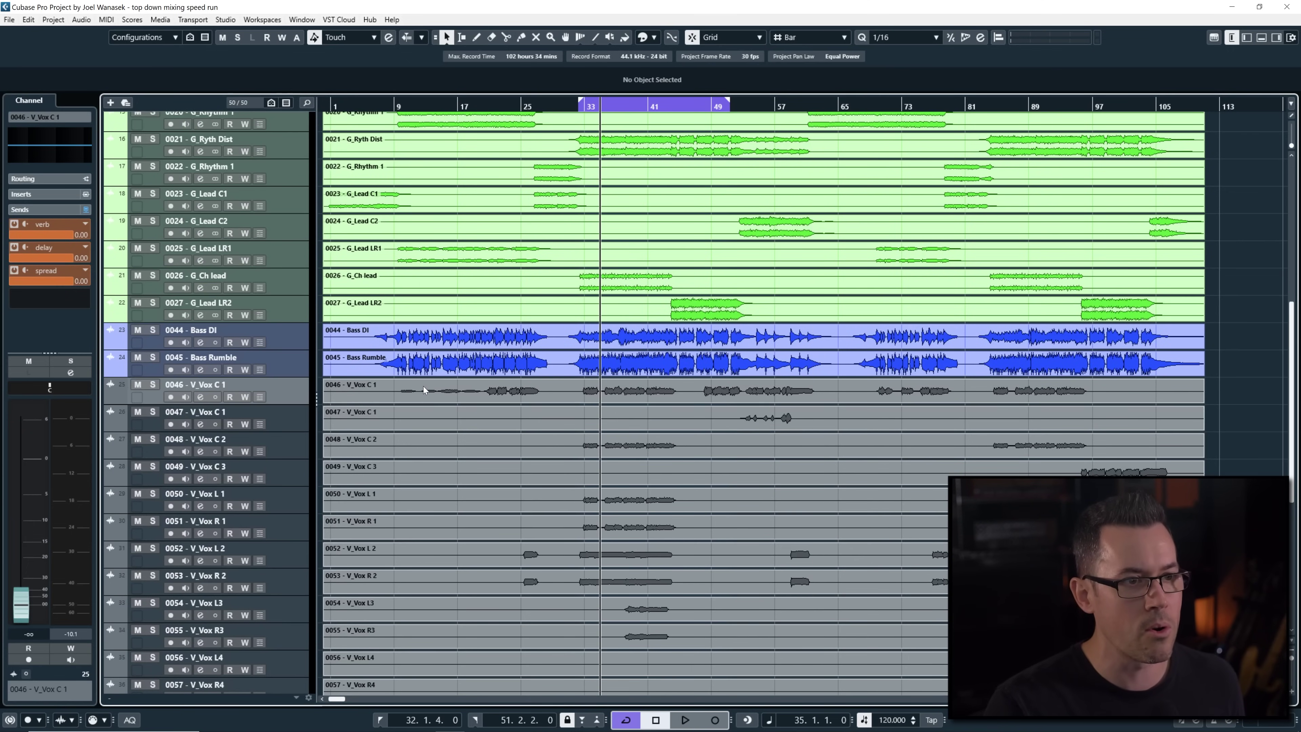
Try splitting the 0046 V_Vox C 1 event around bars 8 and 21, and undo the split
alt+click(388, 395)
alt+click(486, 393)
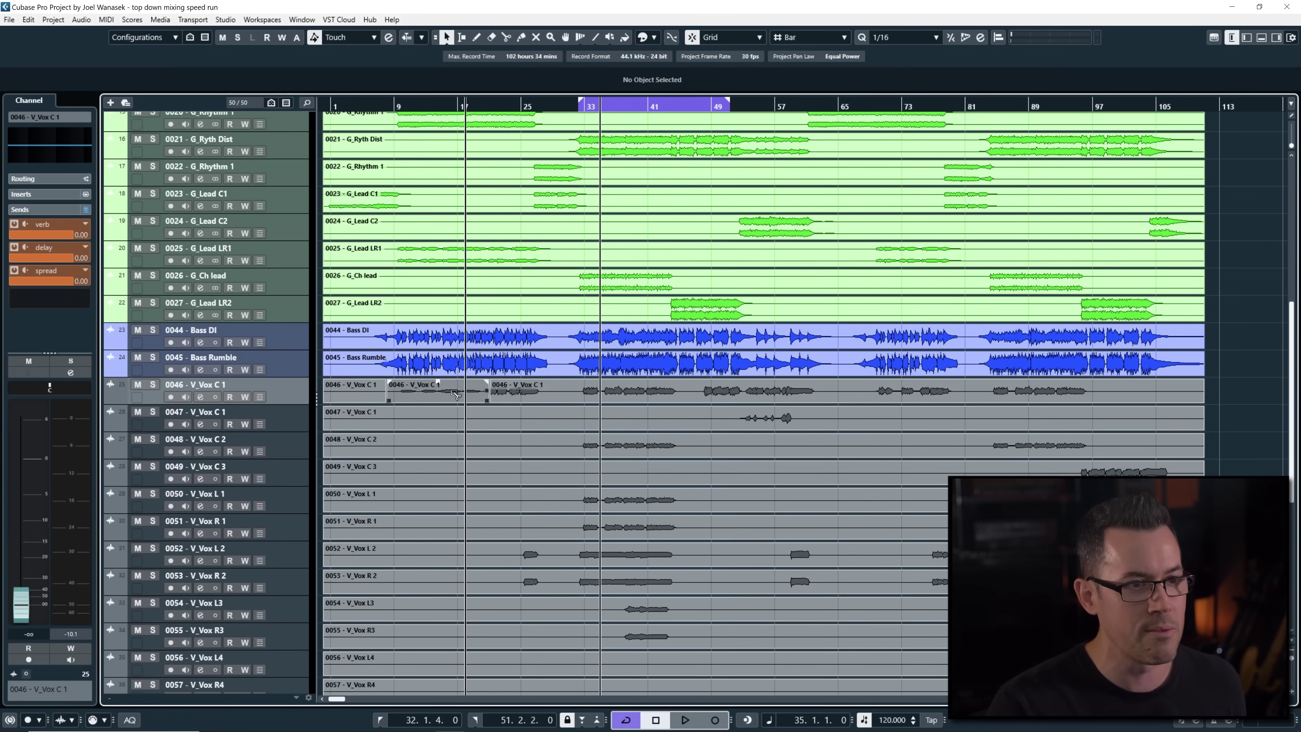
click(443, 399)
key(ctrl+z)
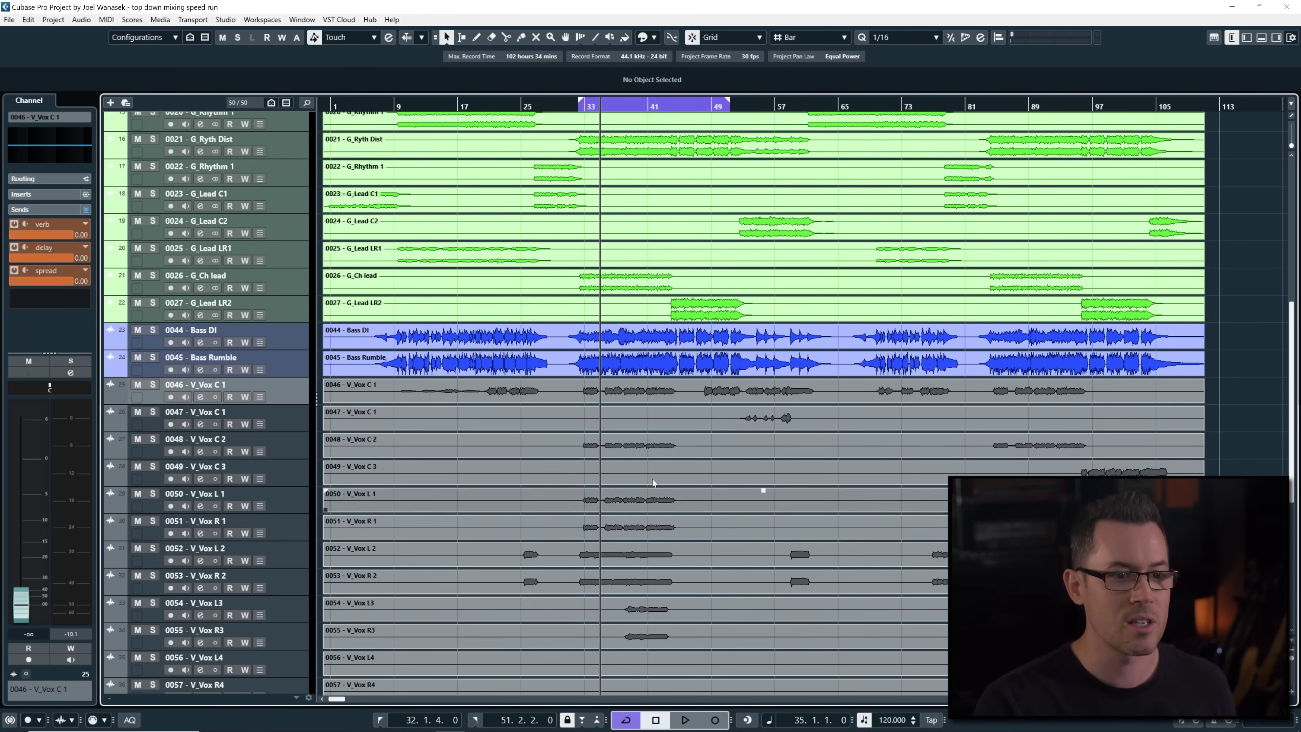
Play from bar 35, raise the 0046 V_Vox C 1 fader to -8.43, and stop playback
key(space)
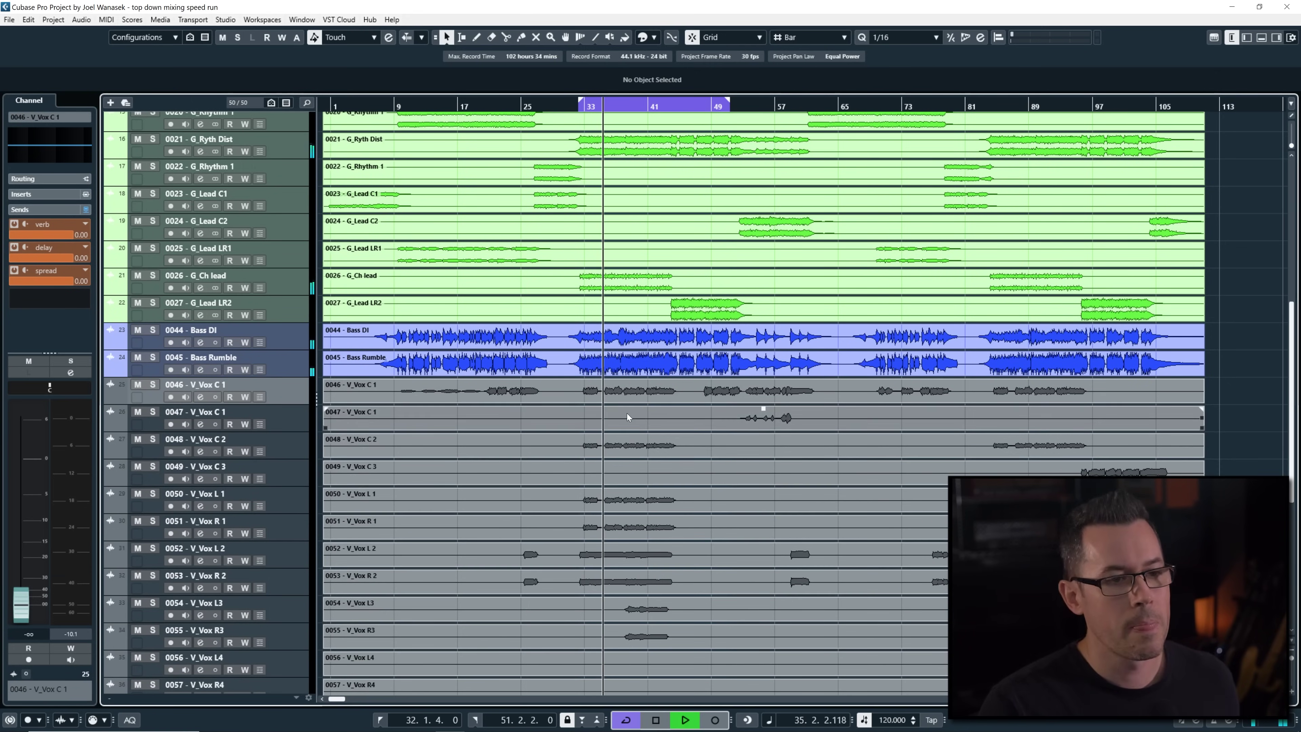
key(h)
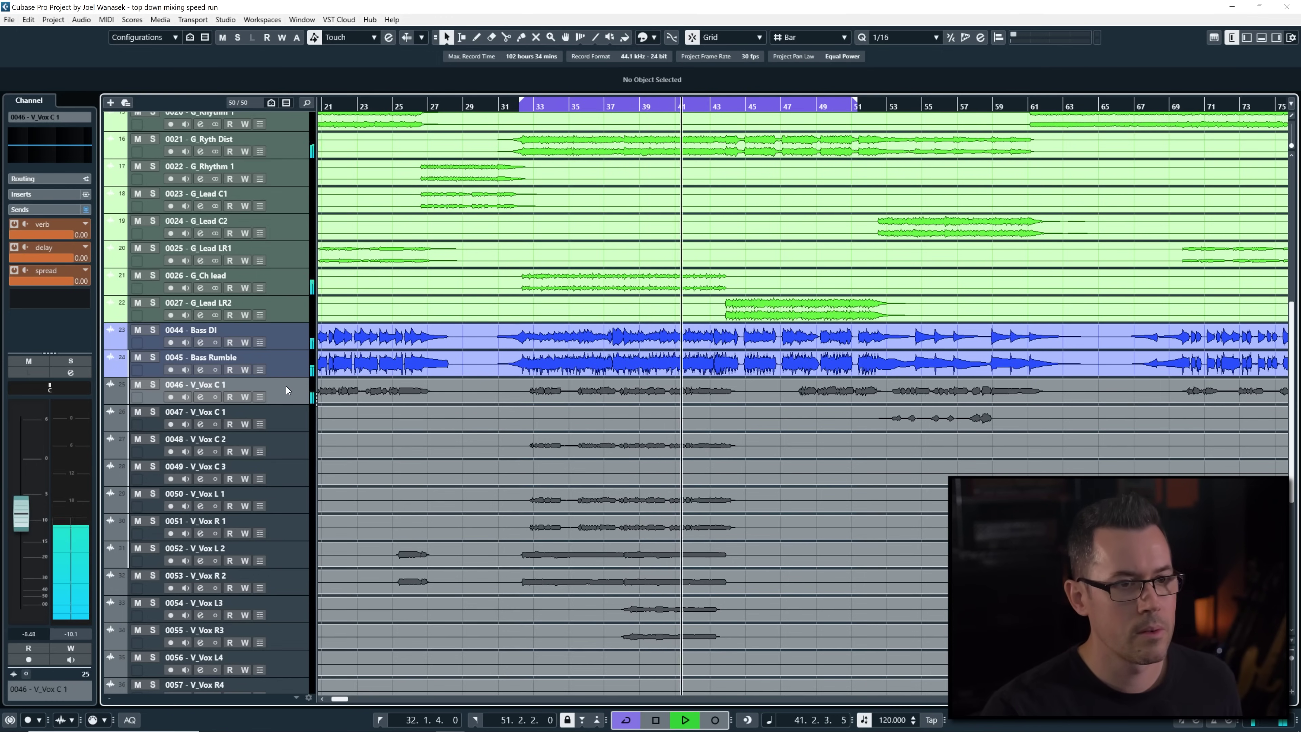
scroll(615, 443, down, 6)
key(space)
Check the verb FX channel, reselect 0046 V_Vox C 1, and raise its fader to -3.89 during playback from bar 35
click(163, 609)
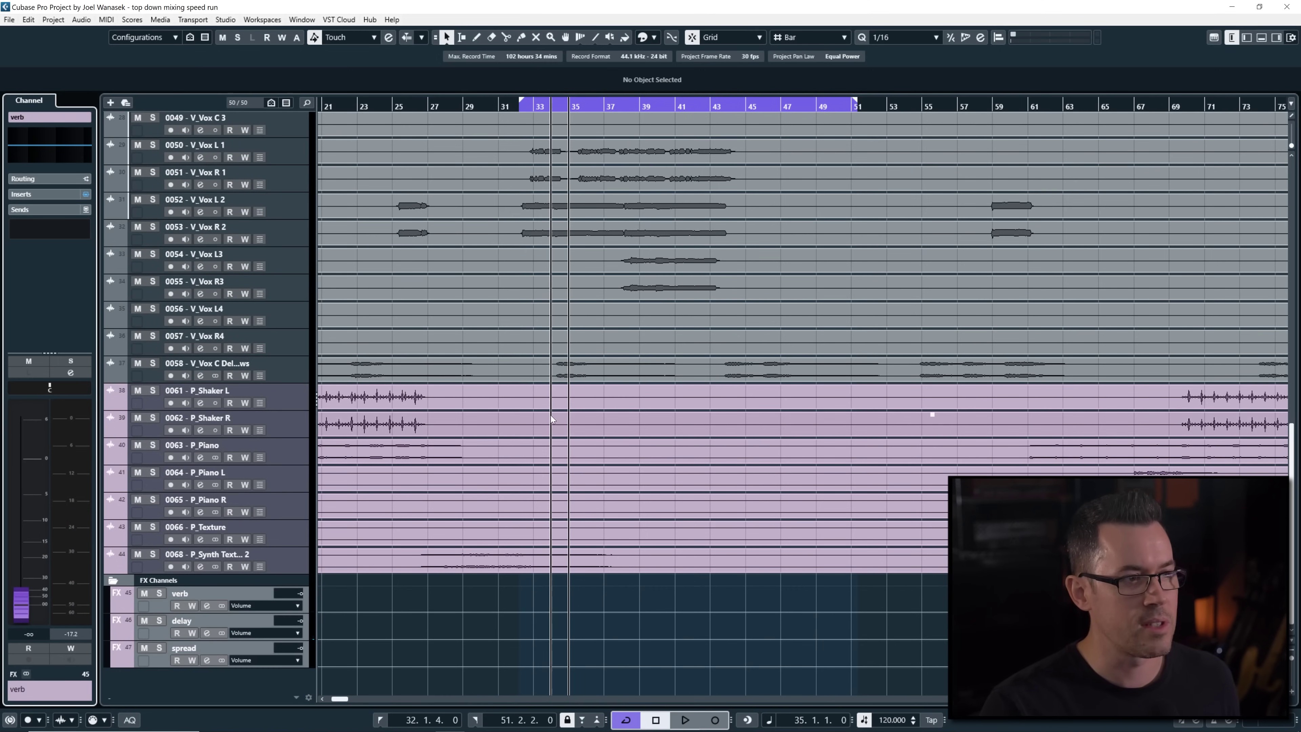
scroll(719, 415, up, 7)
click(294, 398)
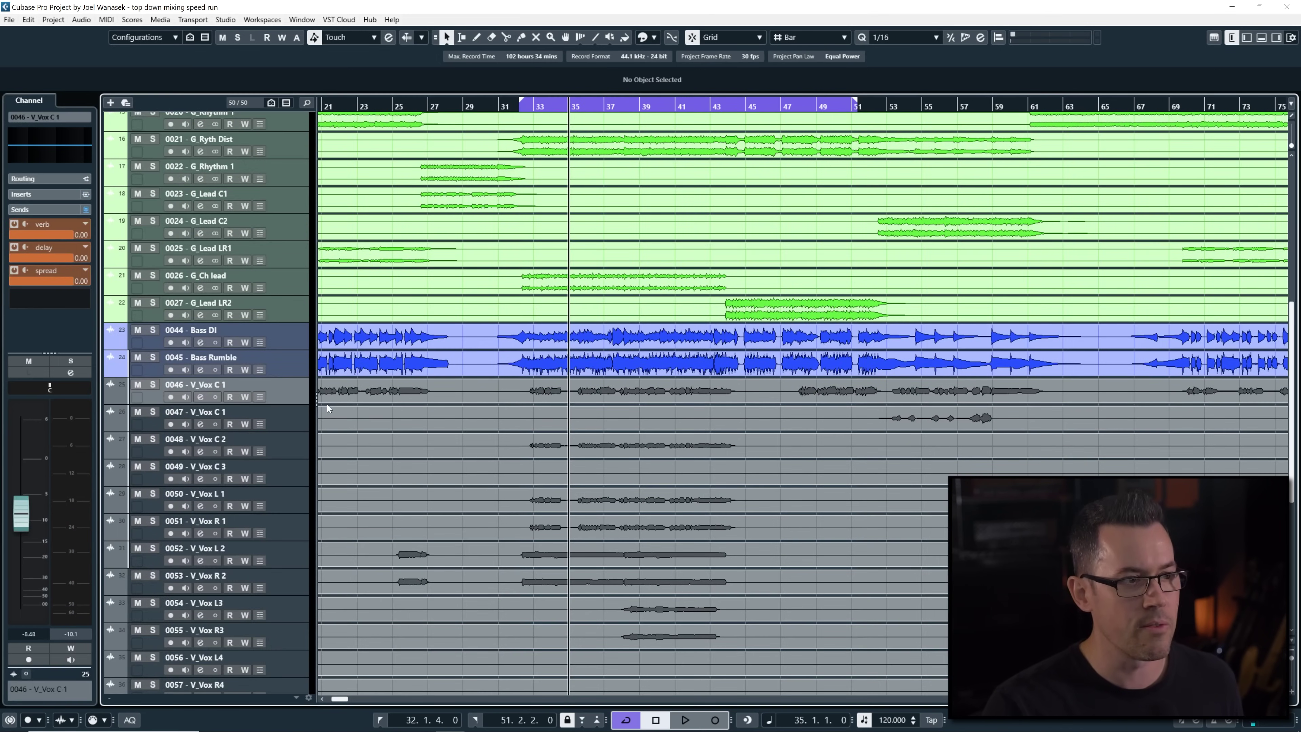
key(space)
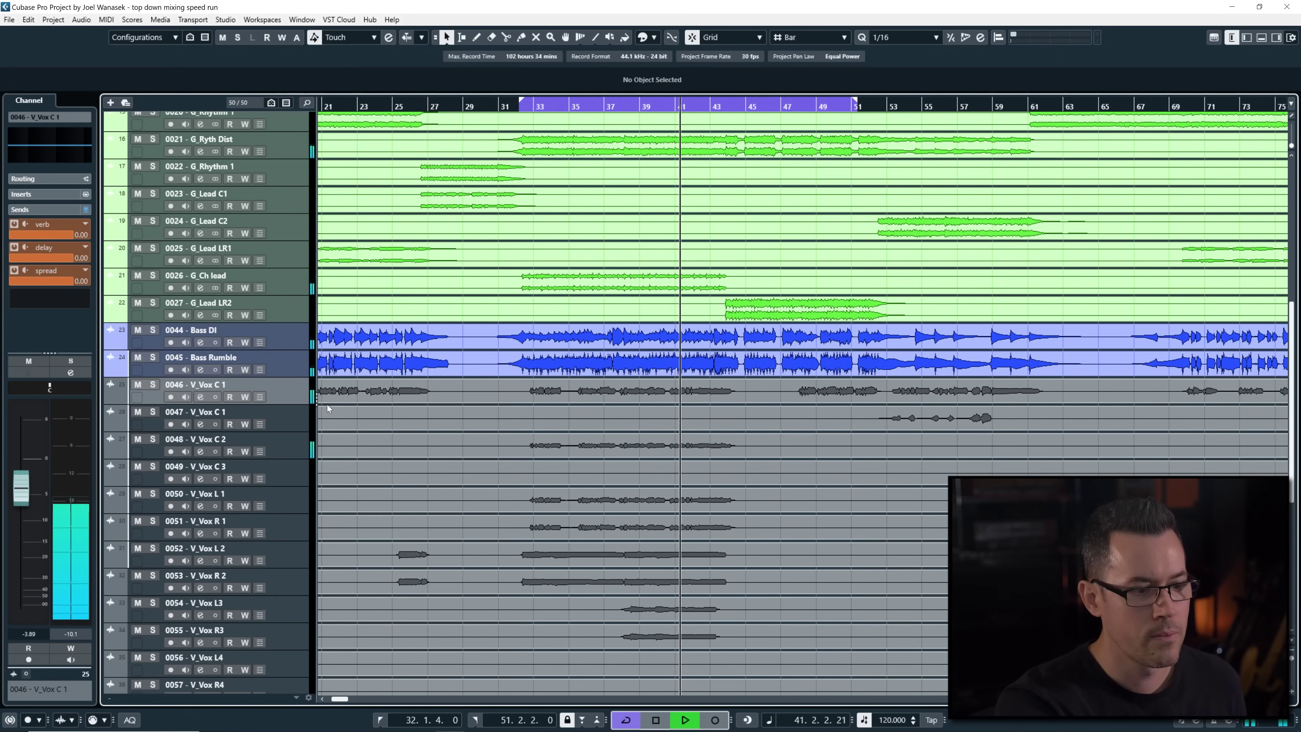
Select the V_Vox C 2 track, set its fader to -9.01 during playback, and stop the transport
key(Down)
key(Down)
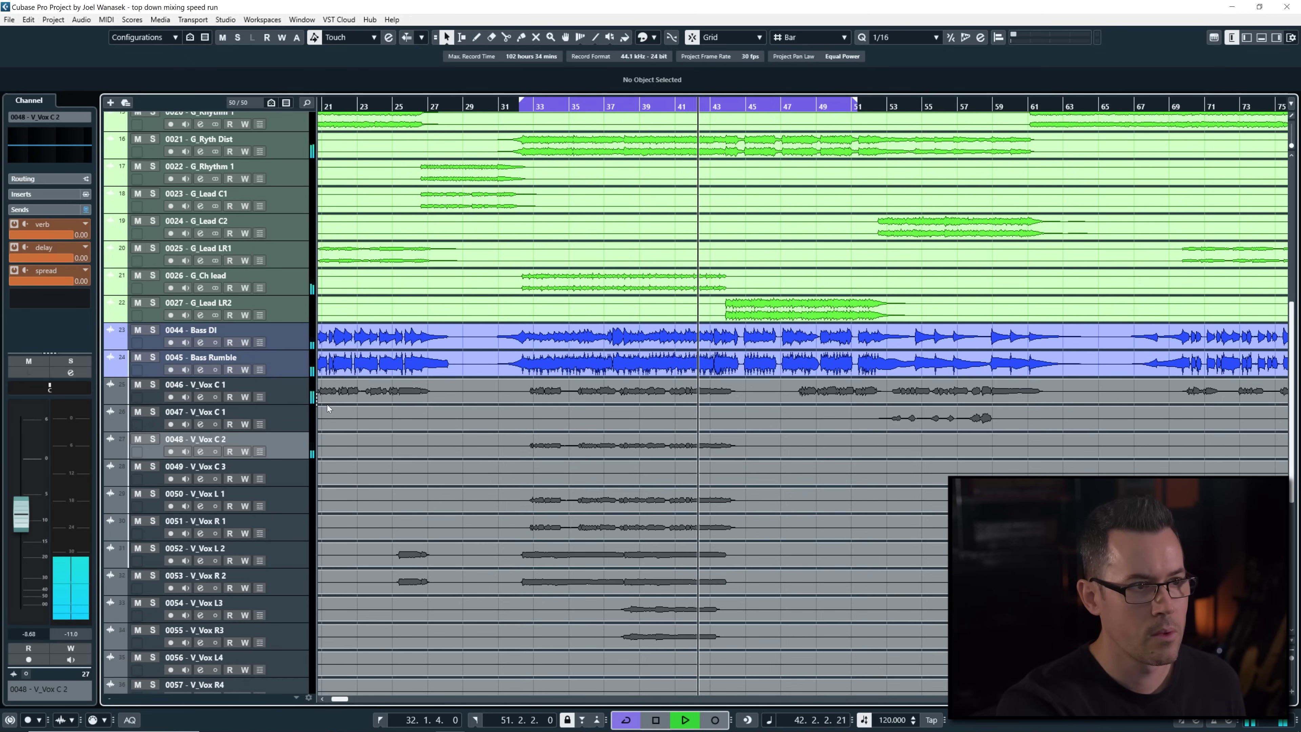
key(space)
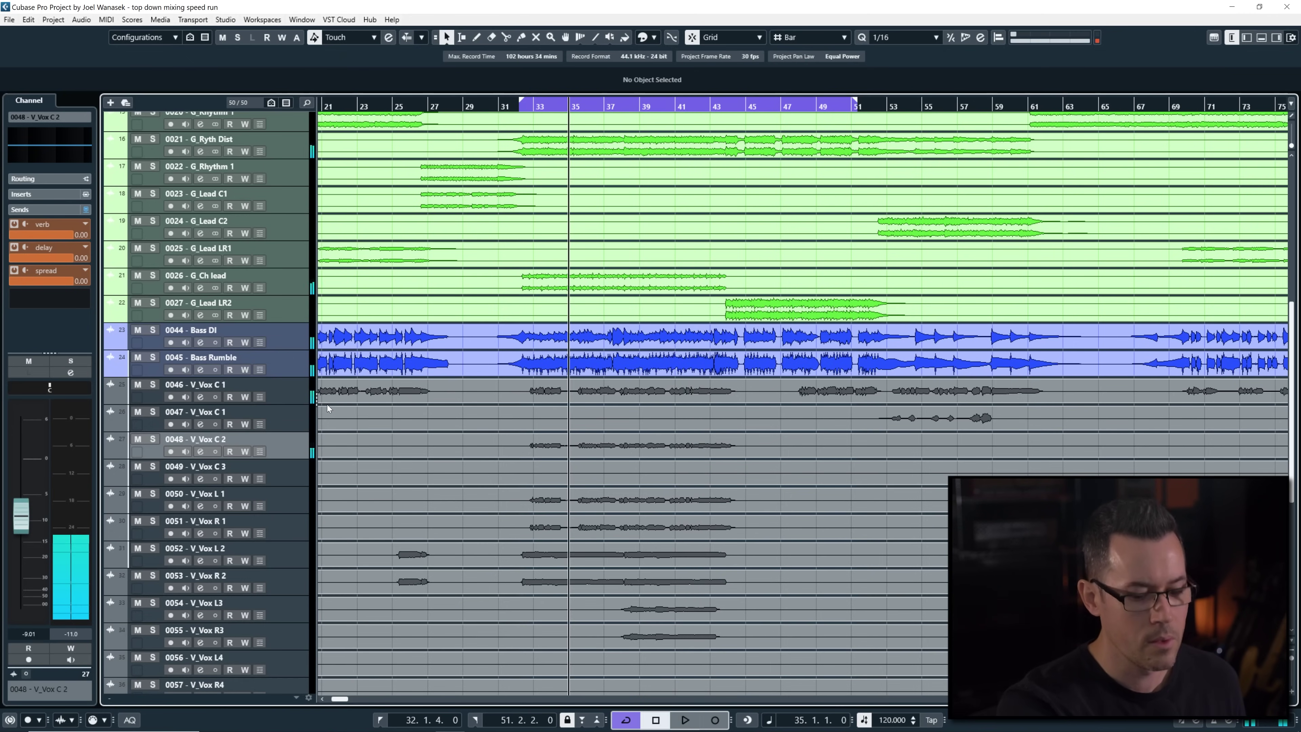
Select the V_Vox L 1 track and raise its fader to -9.39 during playback from bar 35
key(Down)
key(Down)
key(Down)
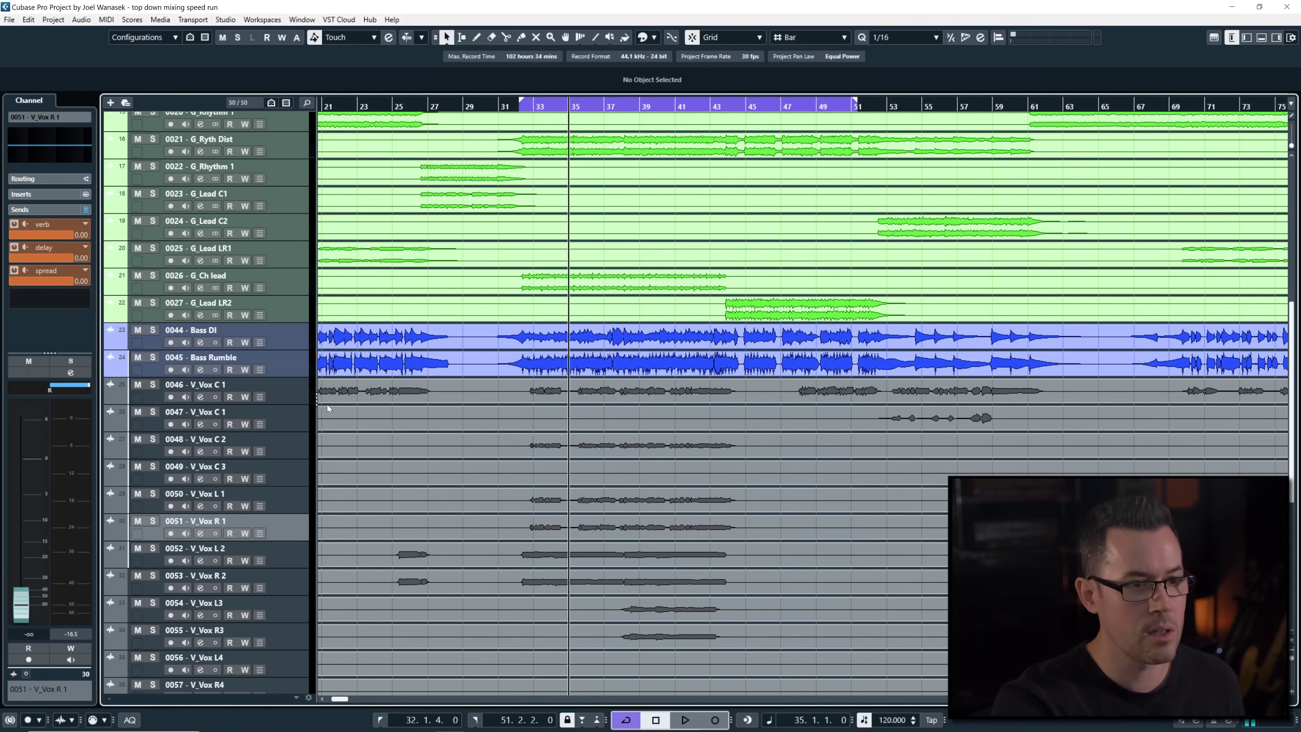
key(Up)
key(space)
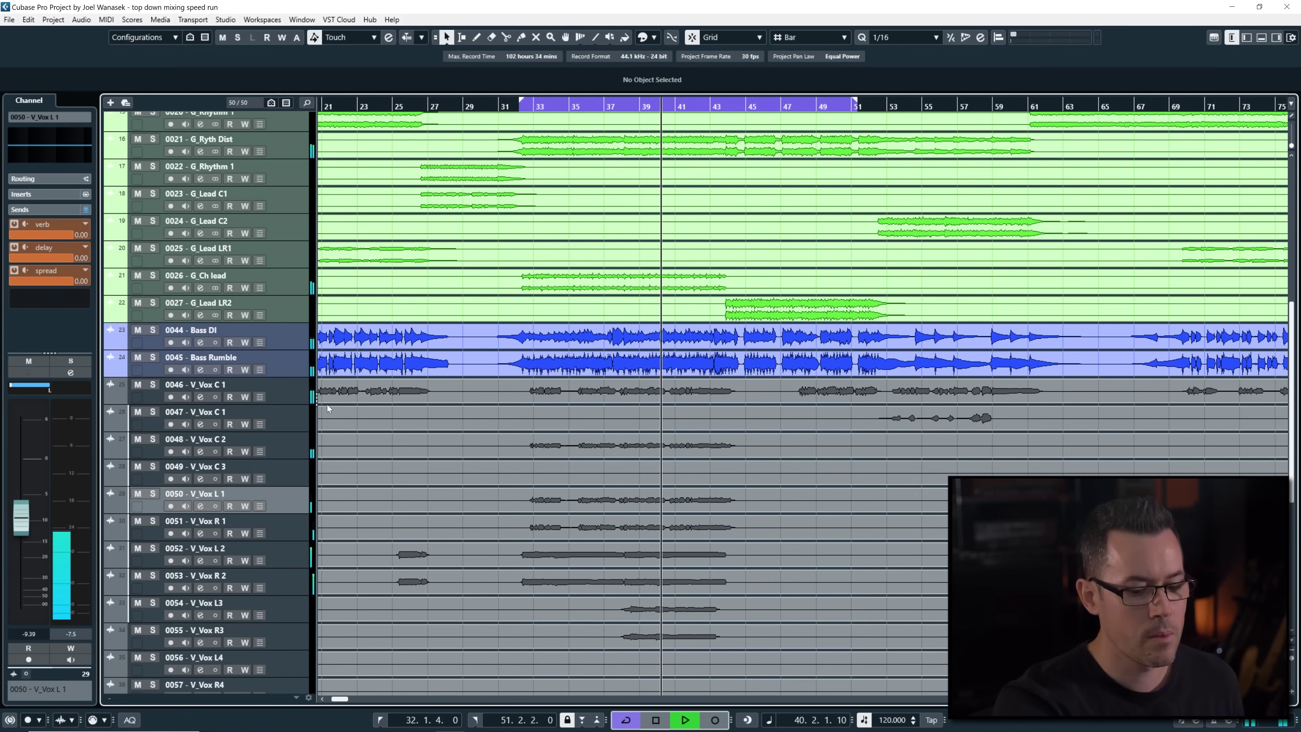
Select the V_Vox L 2 track, set its fader to about -16.1 during playback, and stop the transport
key(Down)
key(Down)
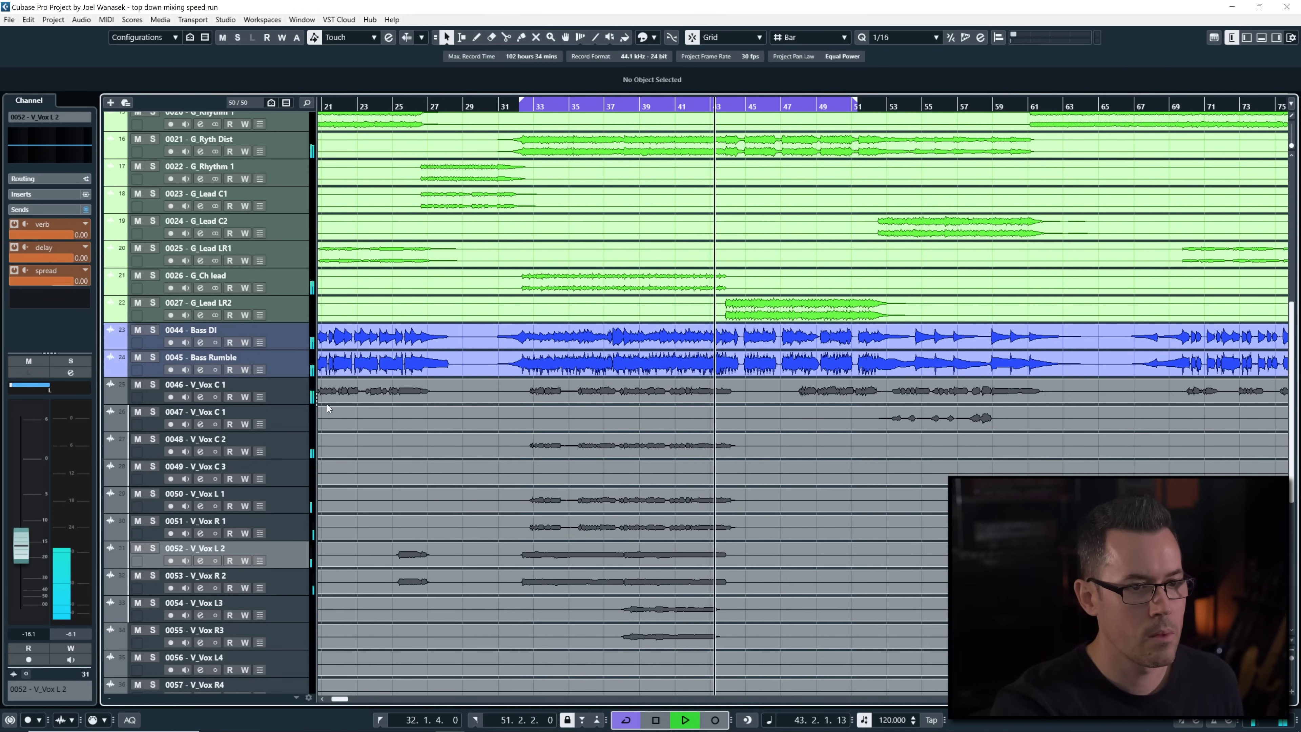
key(KP_Subtract)
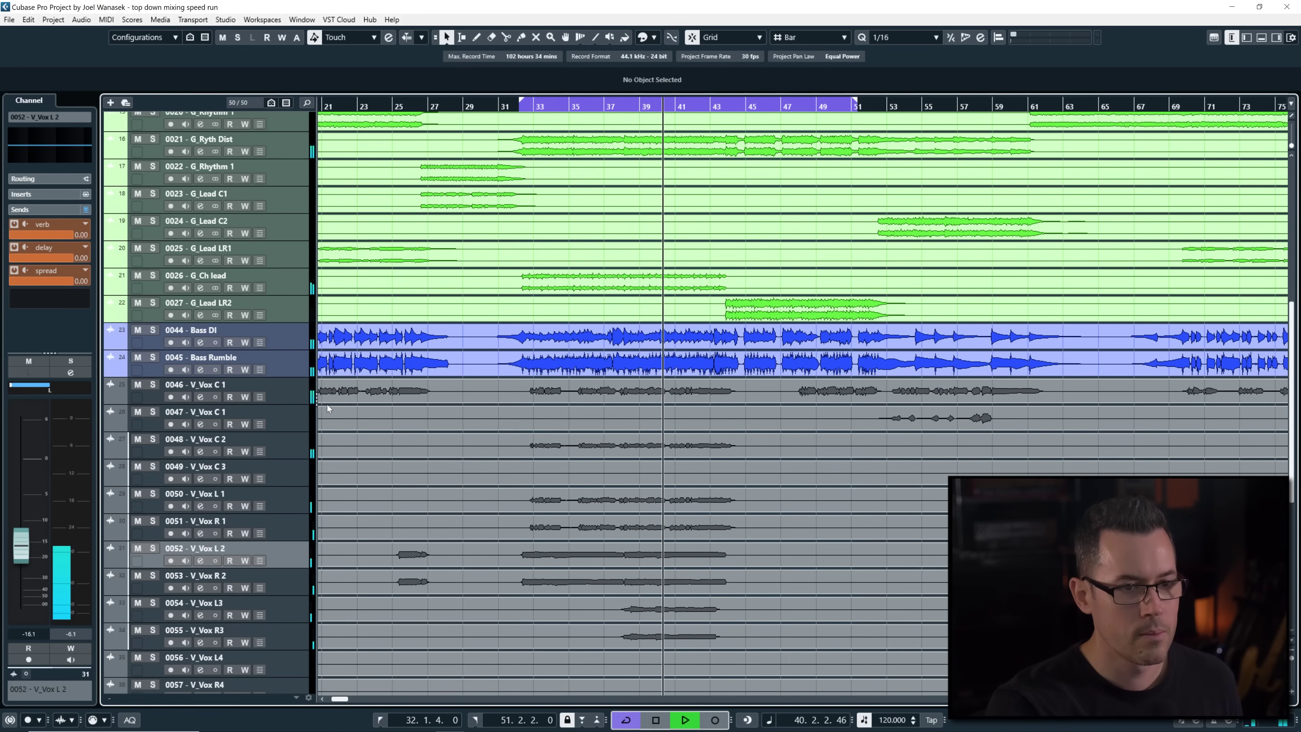
key(space)
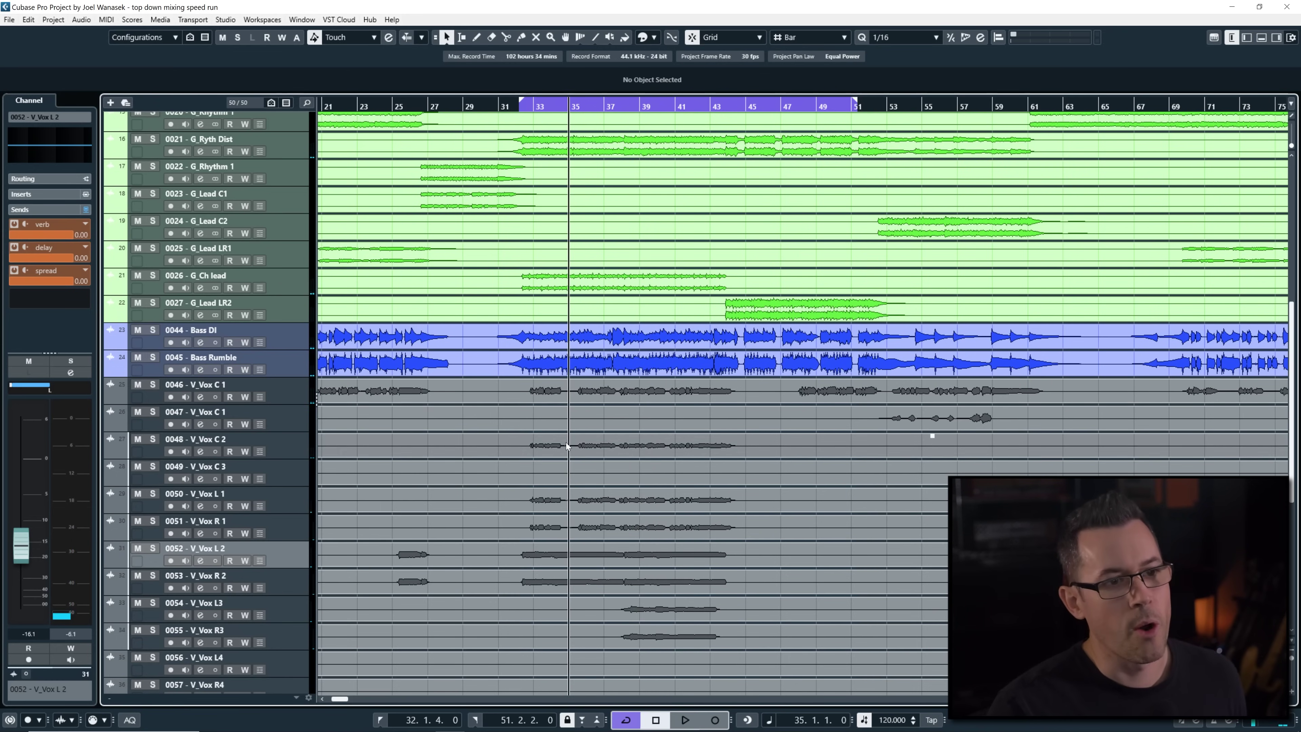
Play from bar 53 with the 0047 V_Vox C 1 track selected and raise its fader to -16.5
scroll(489, 318, right, 5)
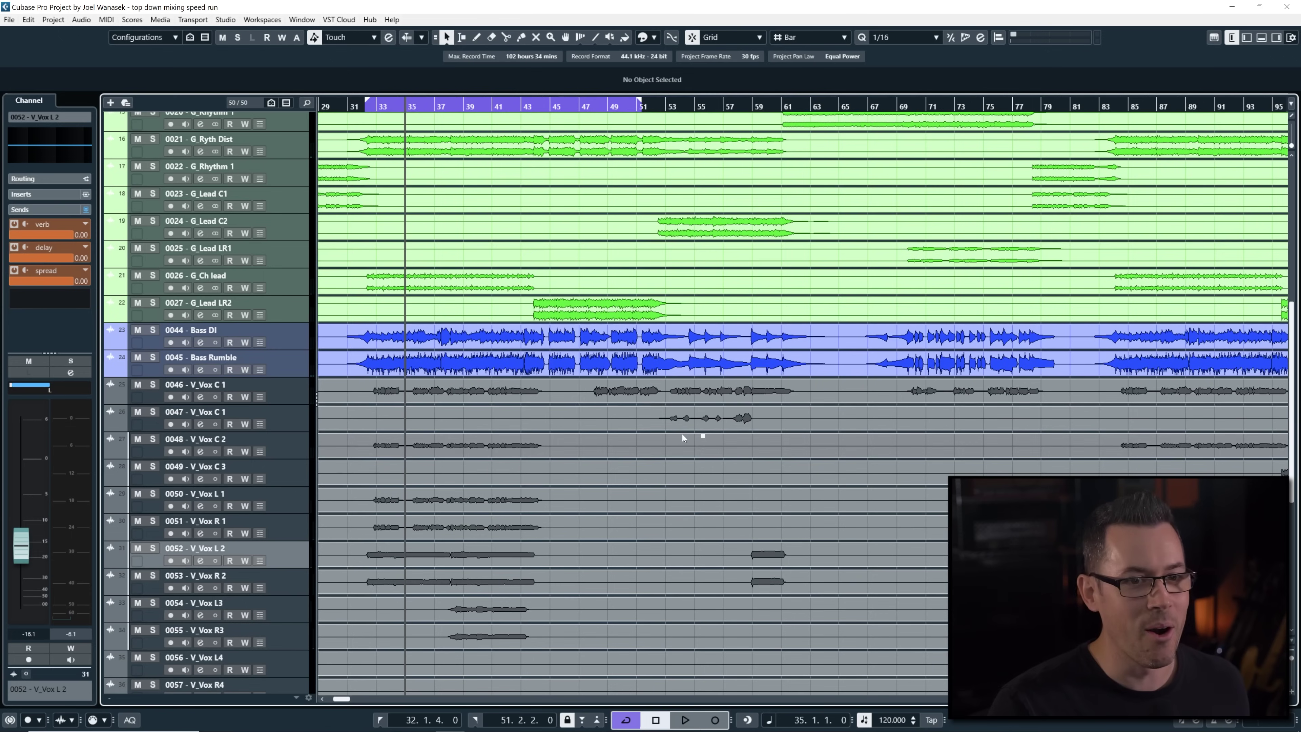
click(667, 106)
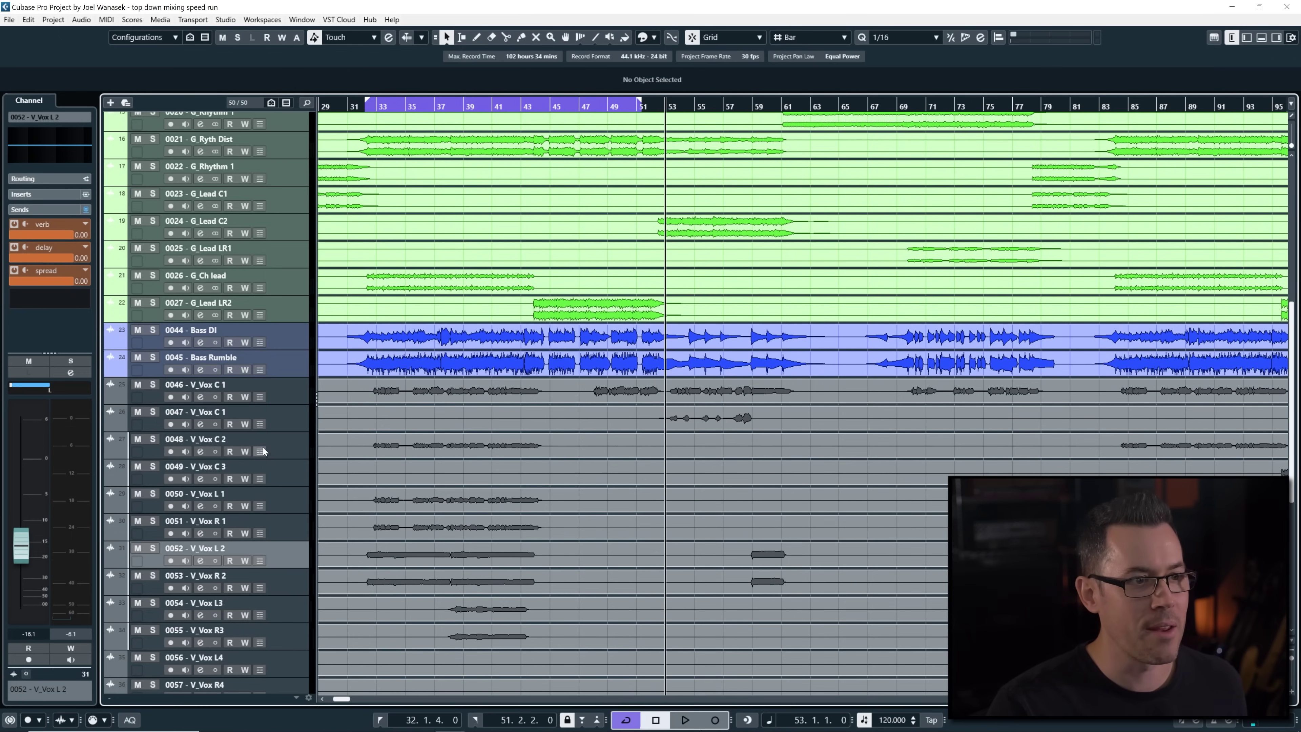
click(296, 424)
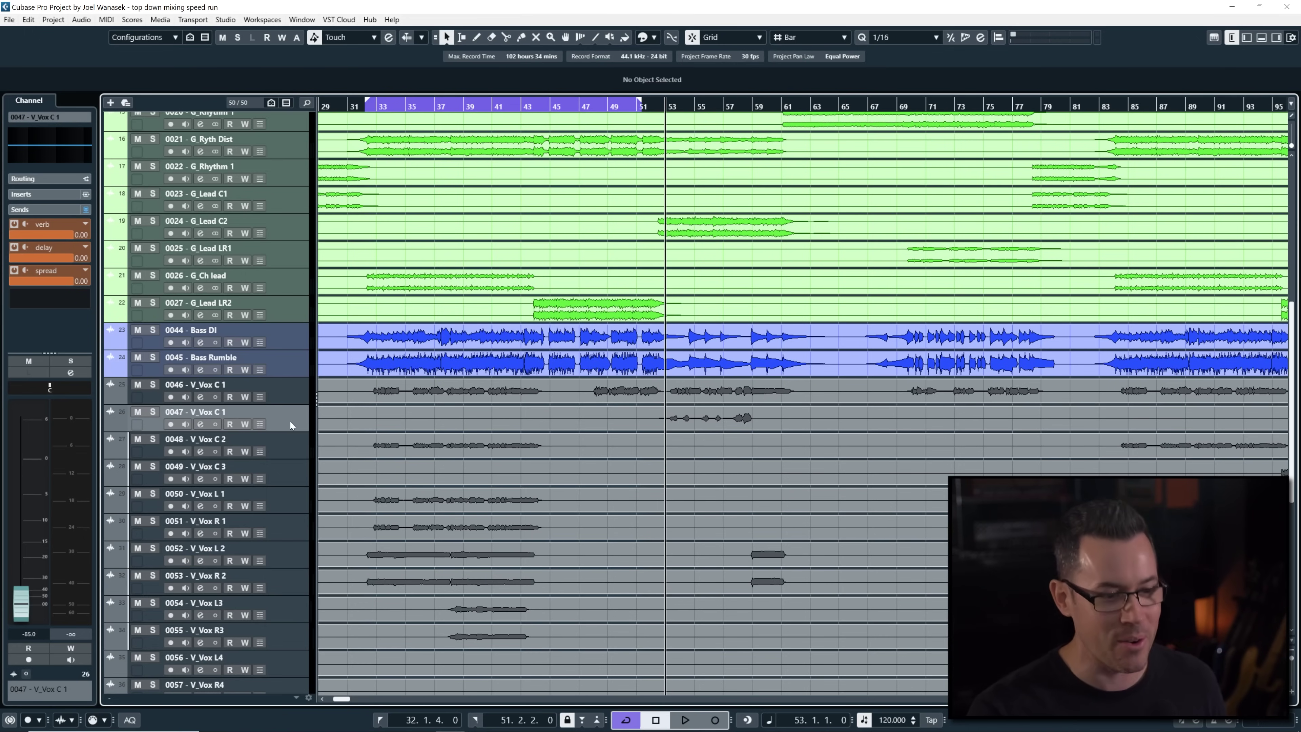
key(Down)
key(Down)
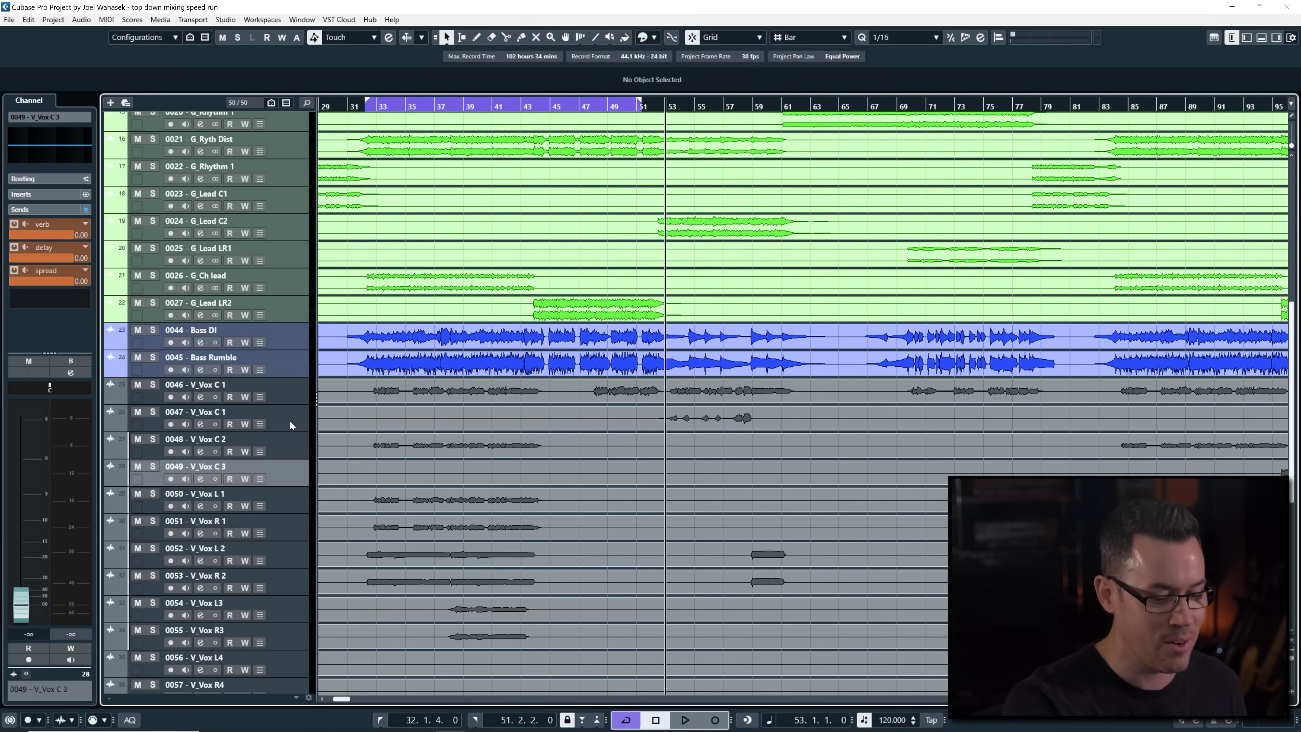
click(290, 424)
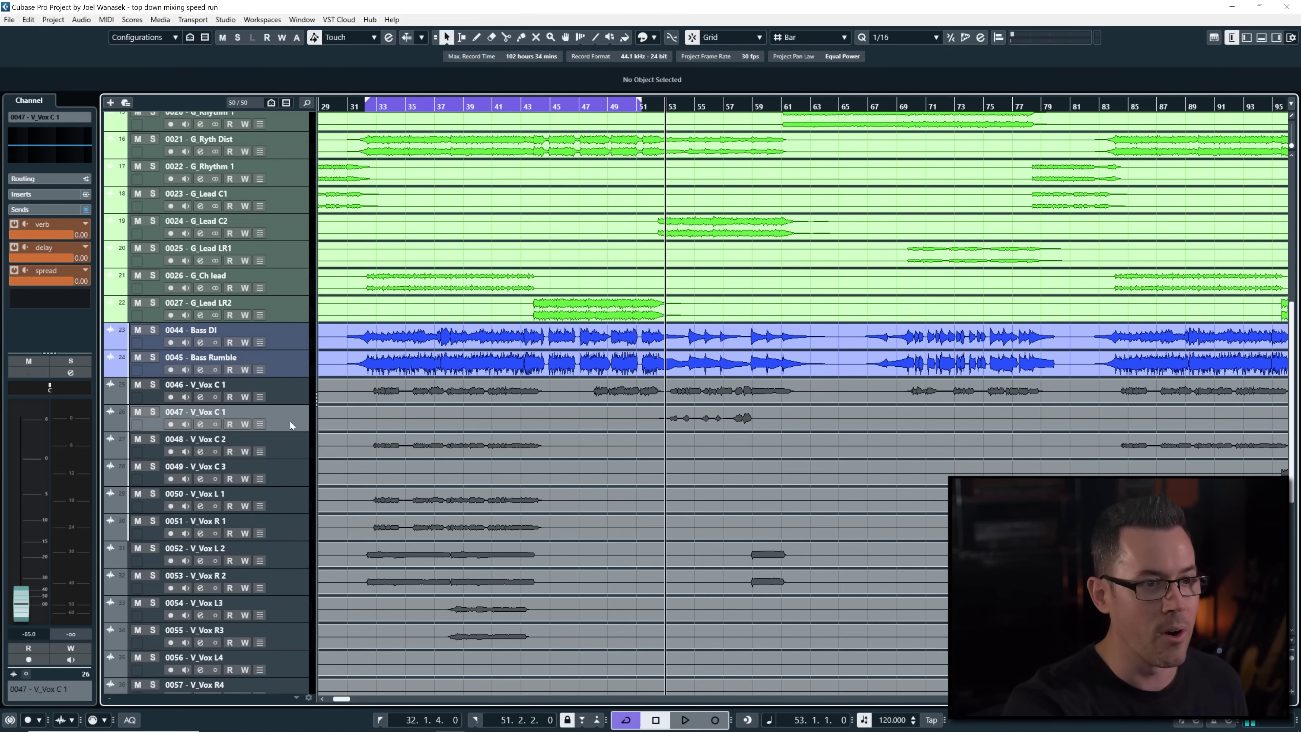
key(space)
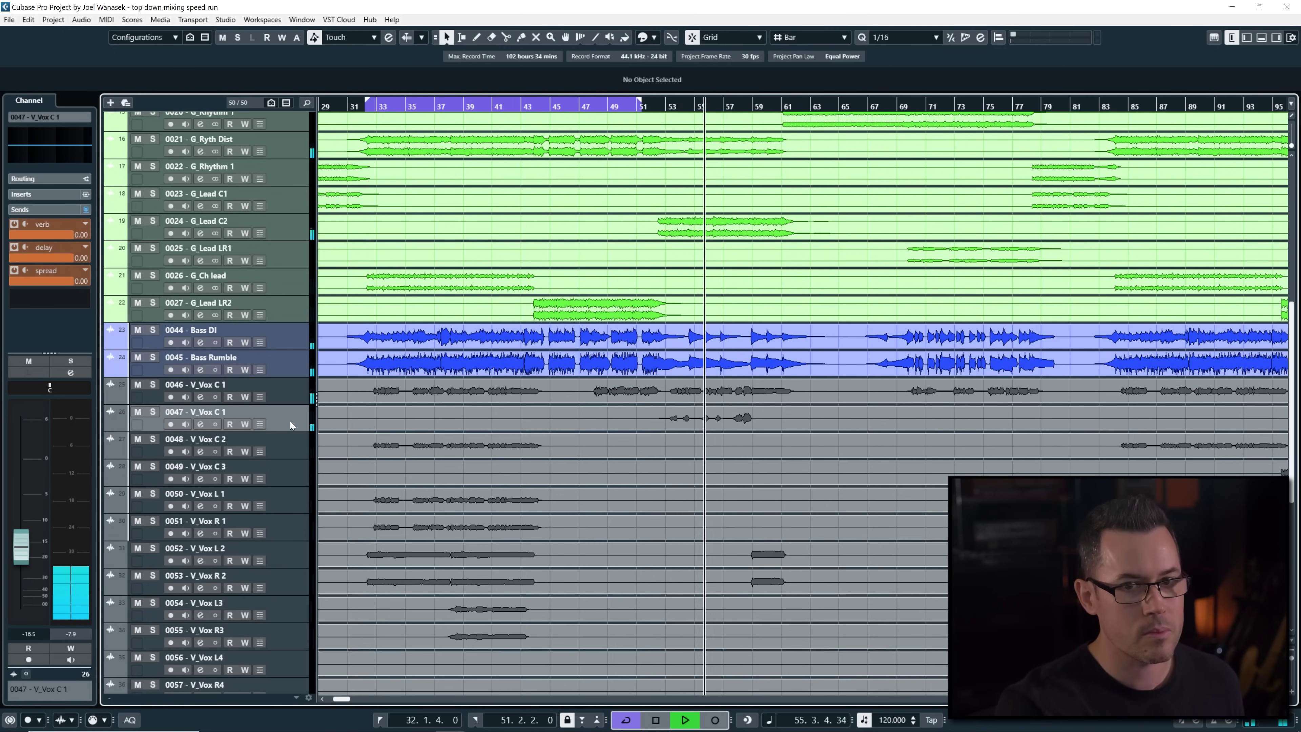
Continue playback from bar 97, select V_Vox C 3, set its fader to -1.84, and stop the transport
key(g)
key(g)
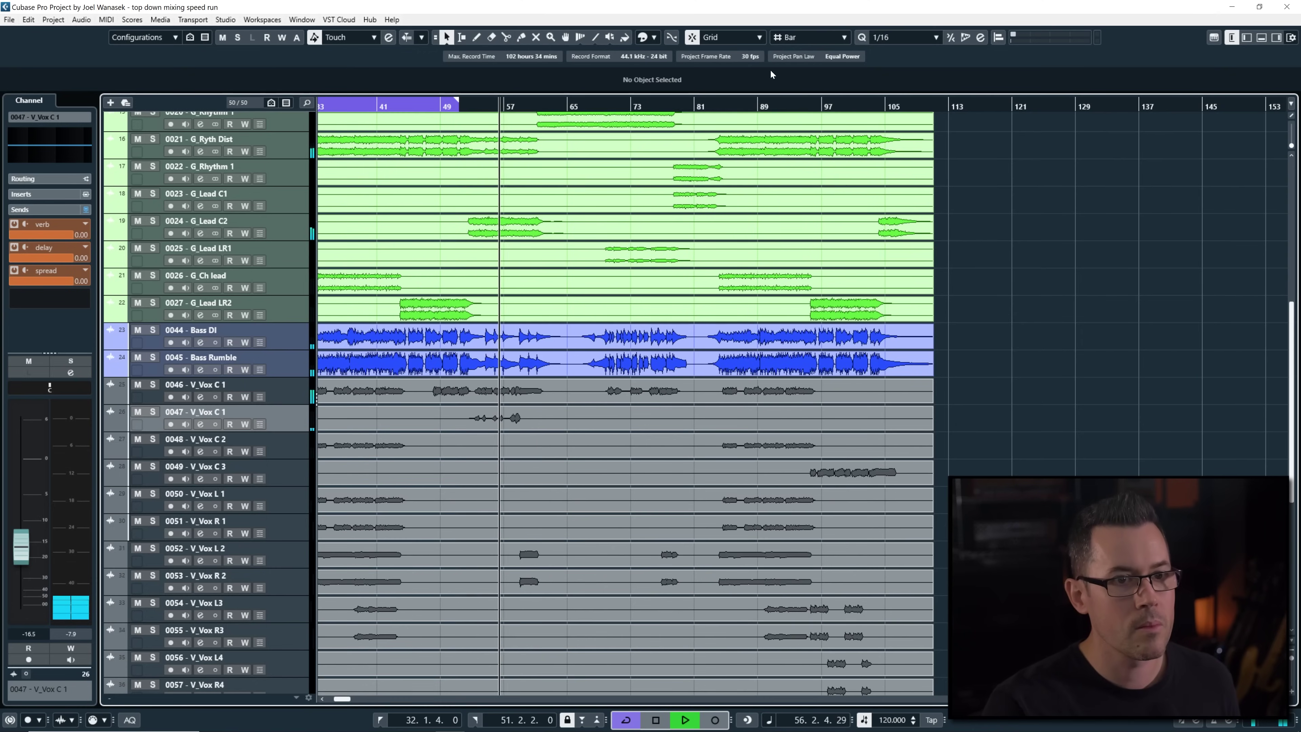
click(820, 109)
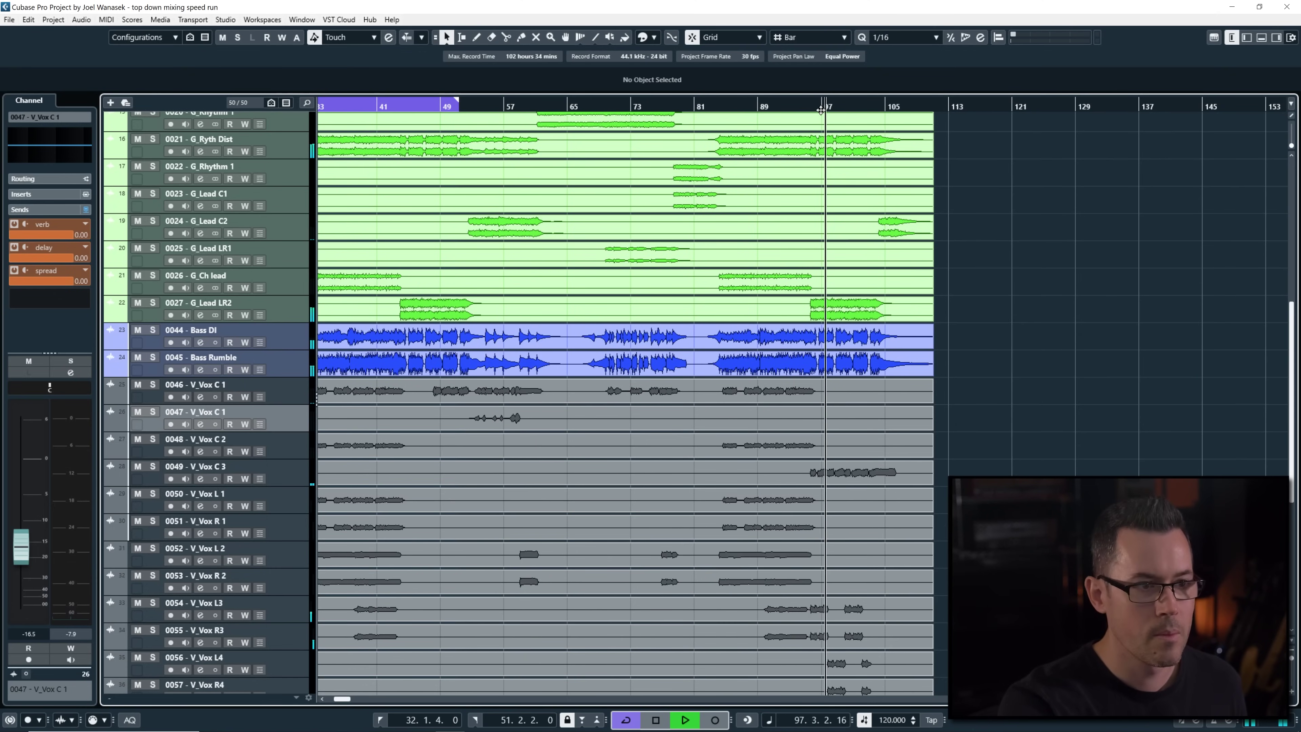
key(Down)
key(Down)
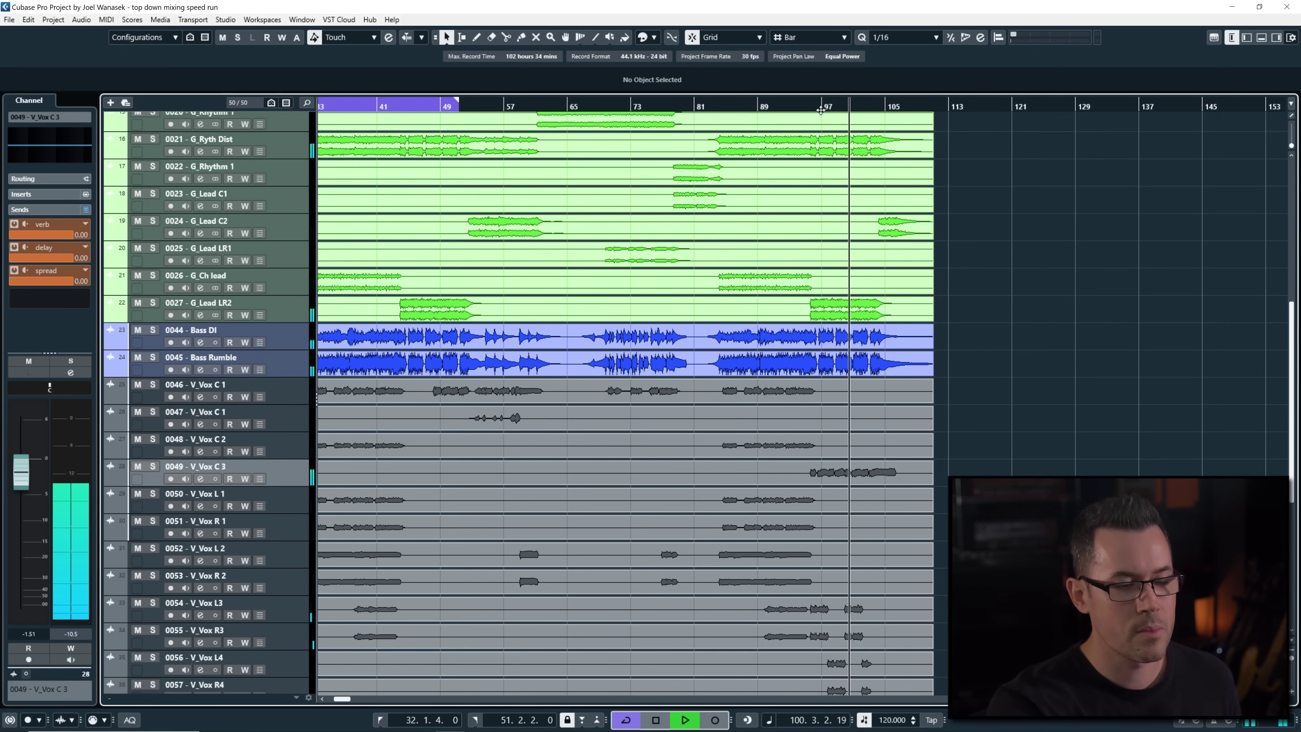
key(space)
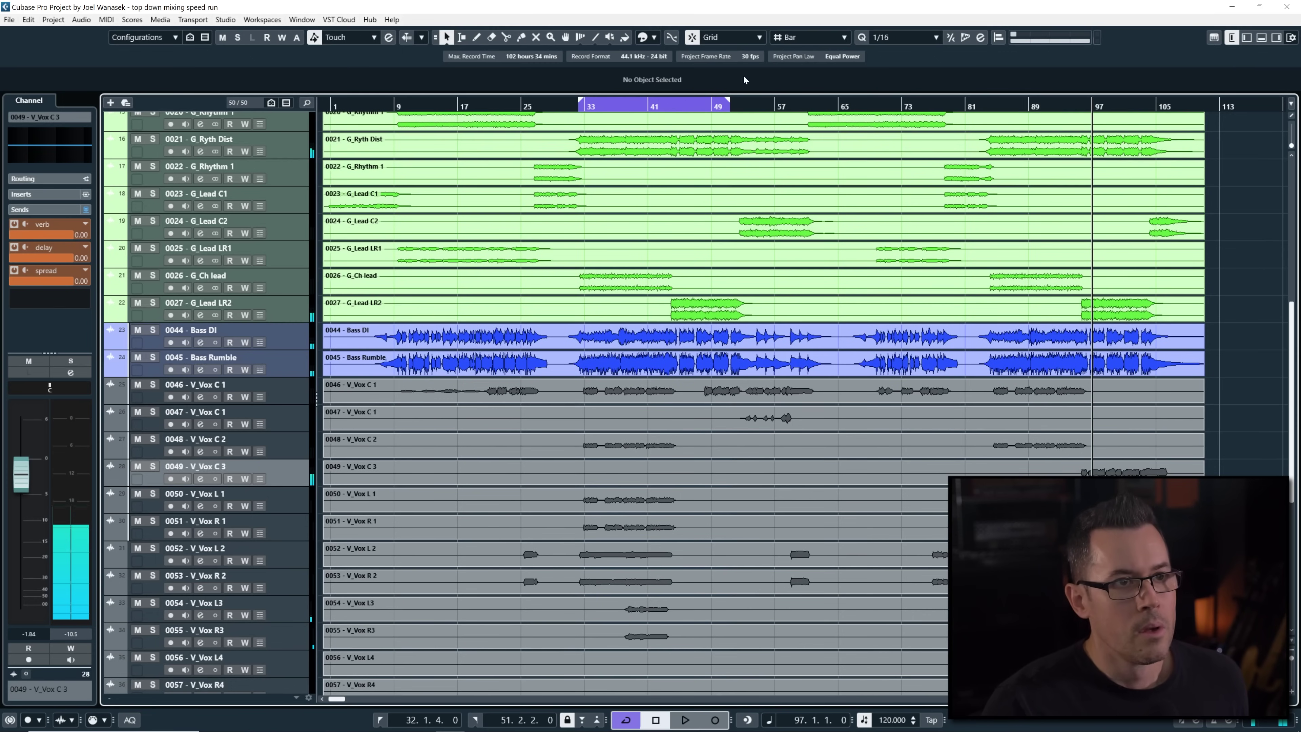
Play the chorus from bar 34 to check the vocals against the drums, guitars and bass, and stop playback
drag(597, 106, 785, 357)
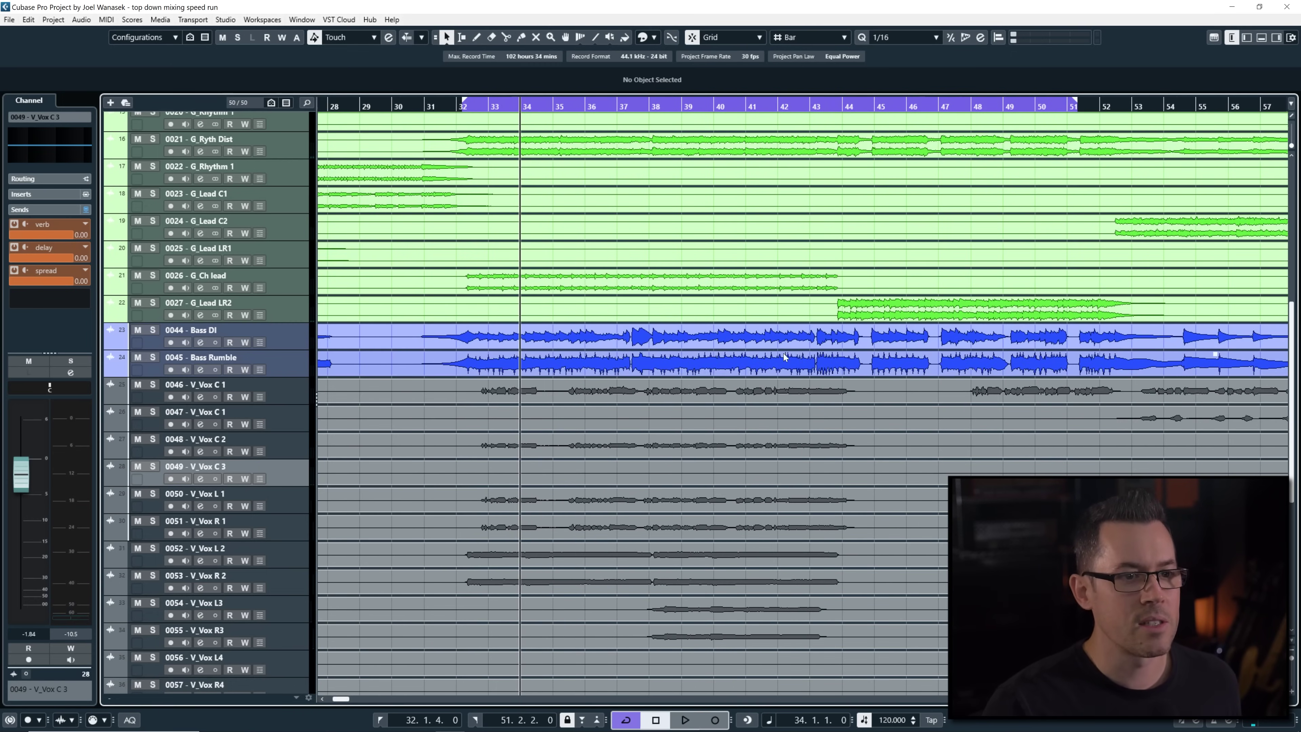
key(space)
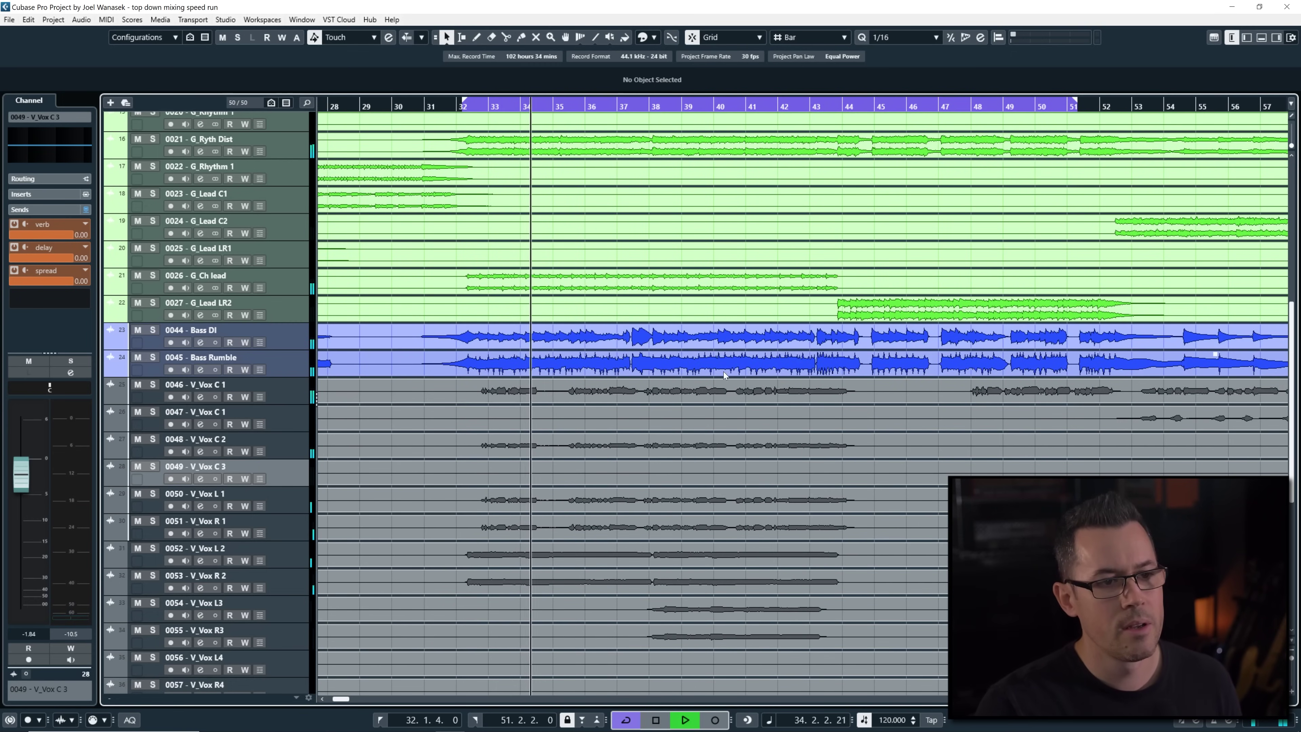
scroll(723, 363, up, 4)
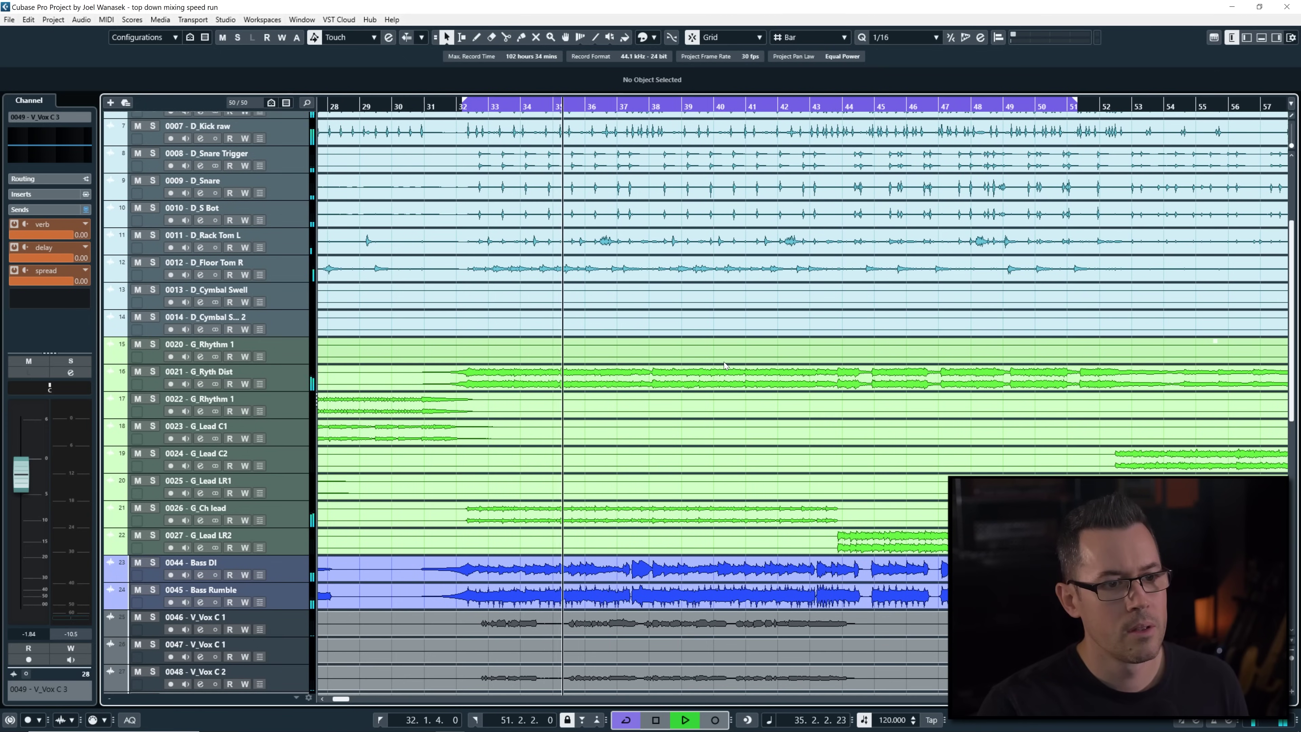
scroll(723, 361, down, 2)
key(space)
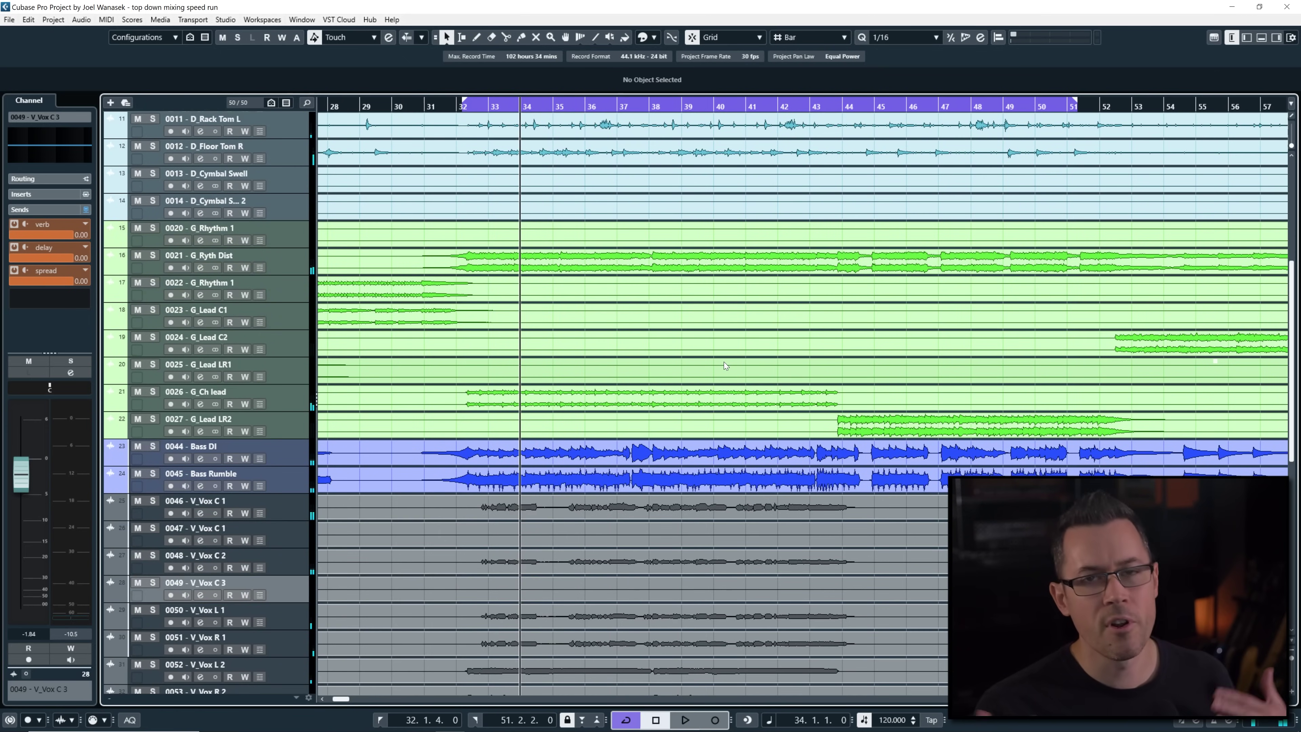
Select the verb, delay and spread FX channels and set their faders during playback to about -12.3, -17.3 and -14.3
scroll(730, 359, down, 9)
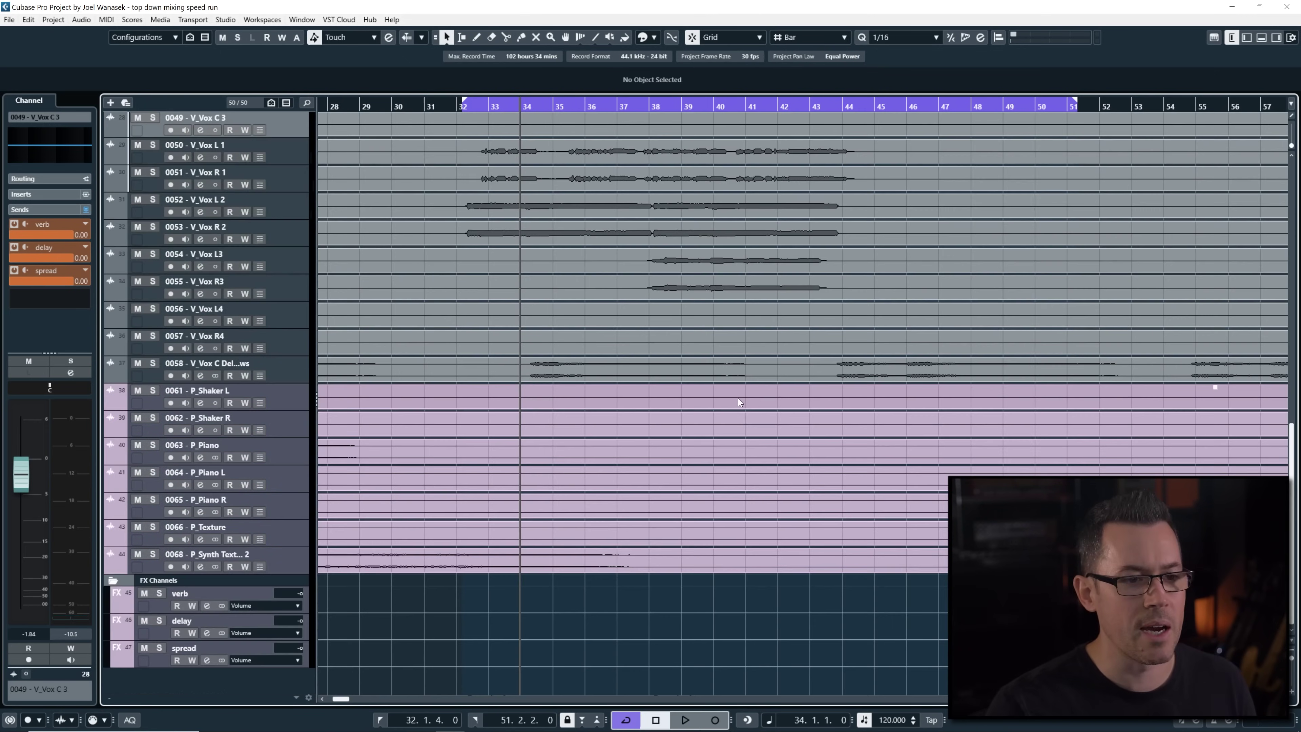
scroll(720, 401, up, 2)
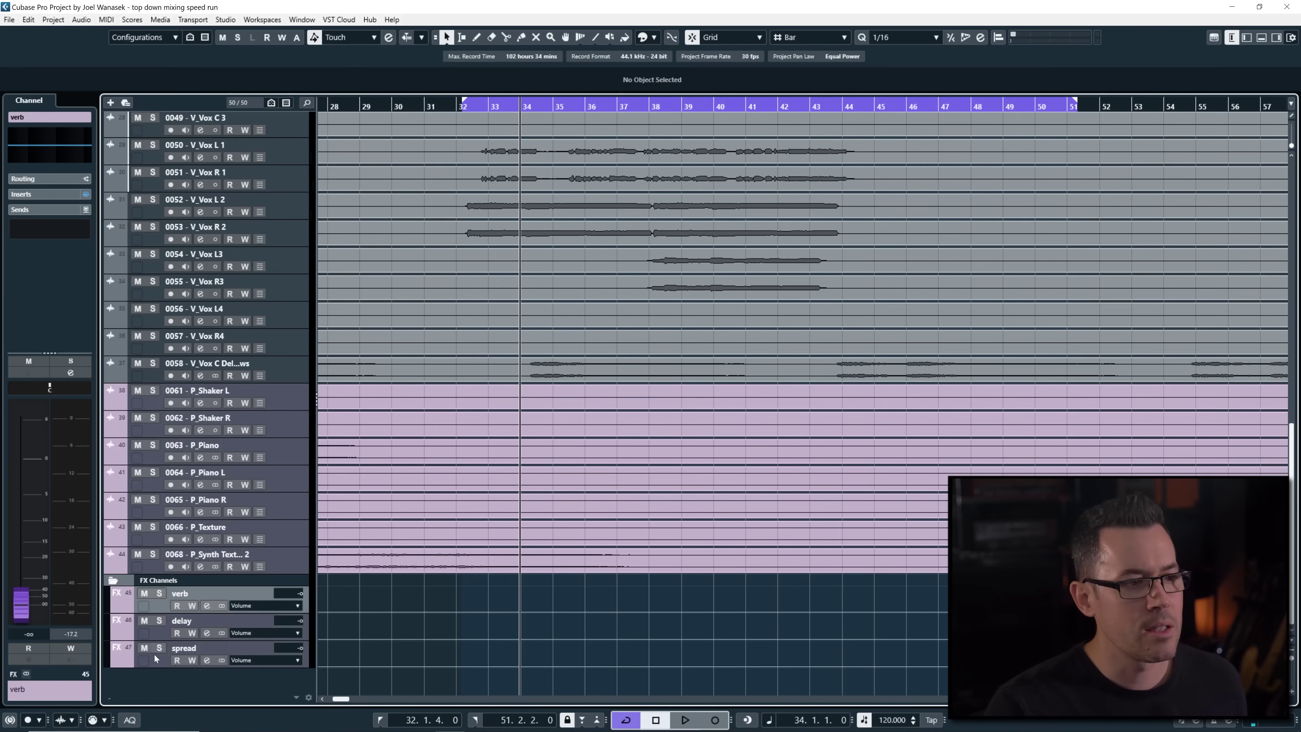
shift+click(155, 657)
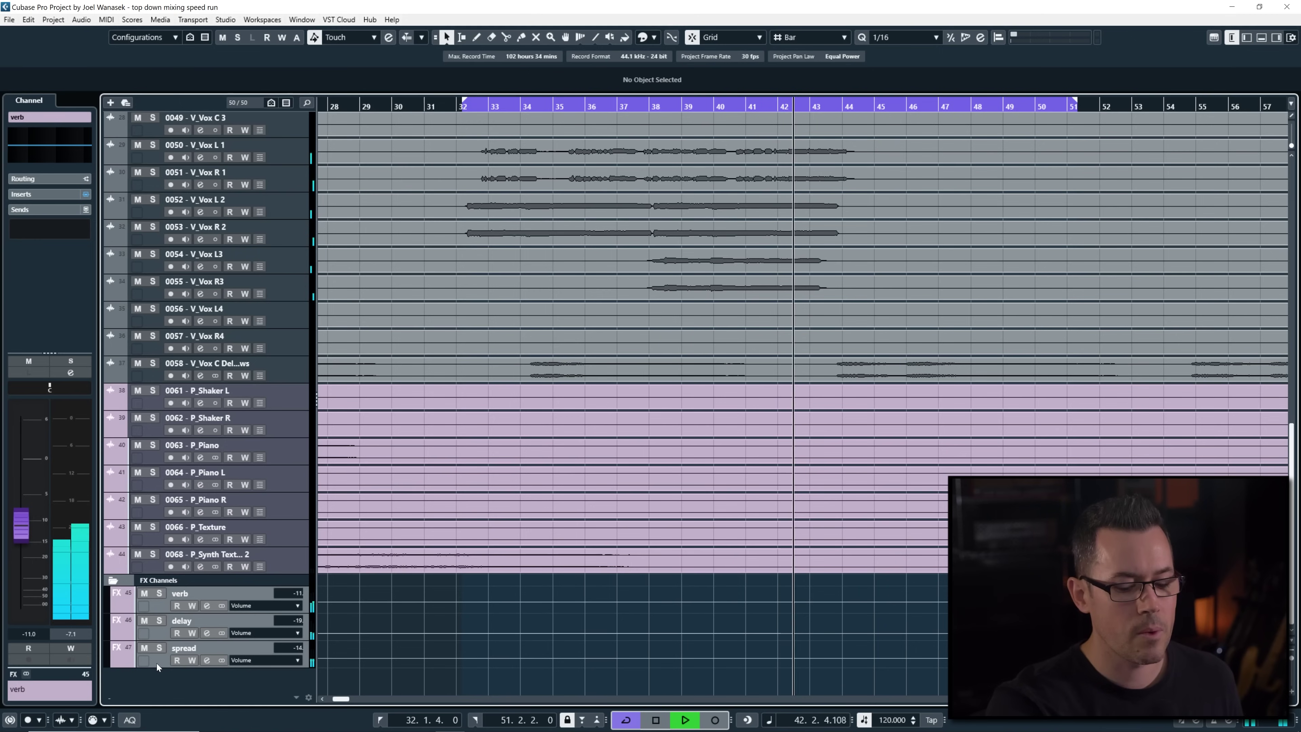
key(b)
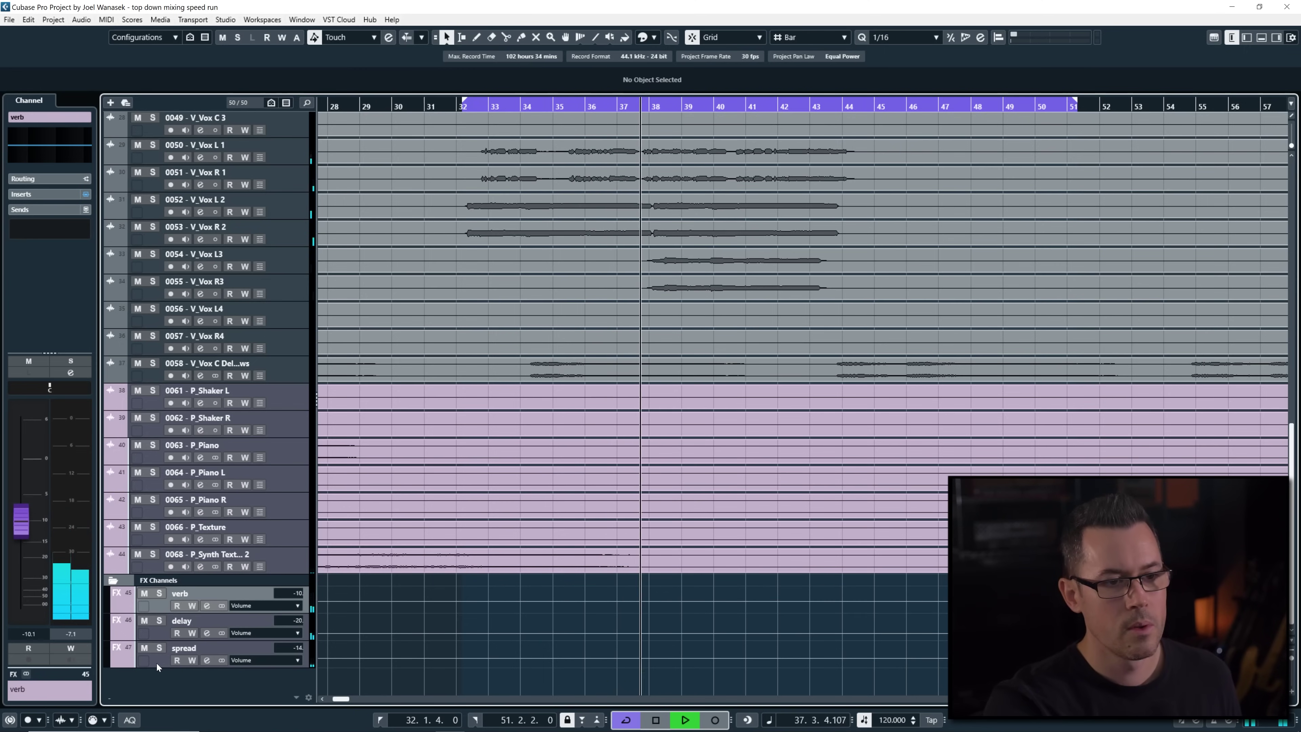
key(space)
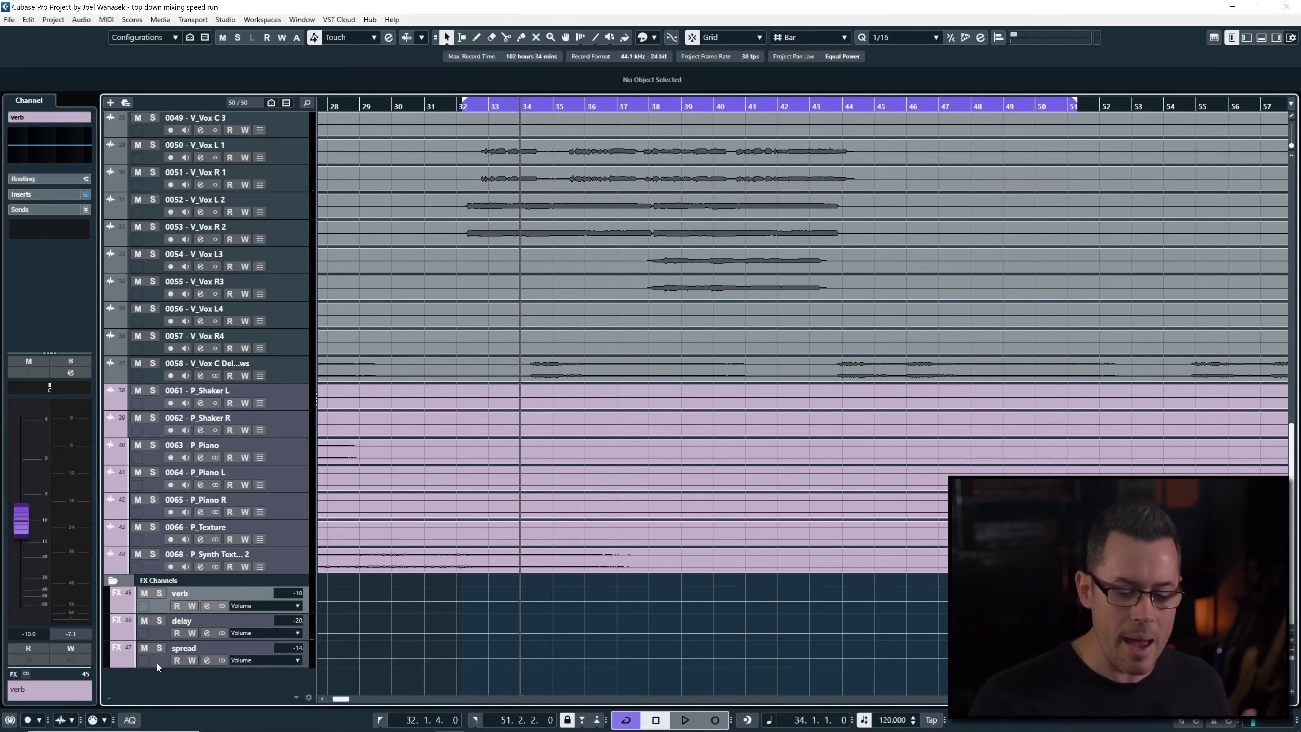
key(space)
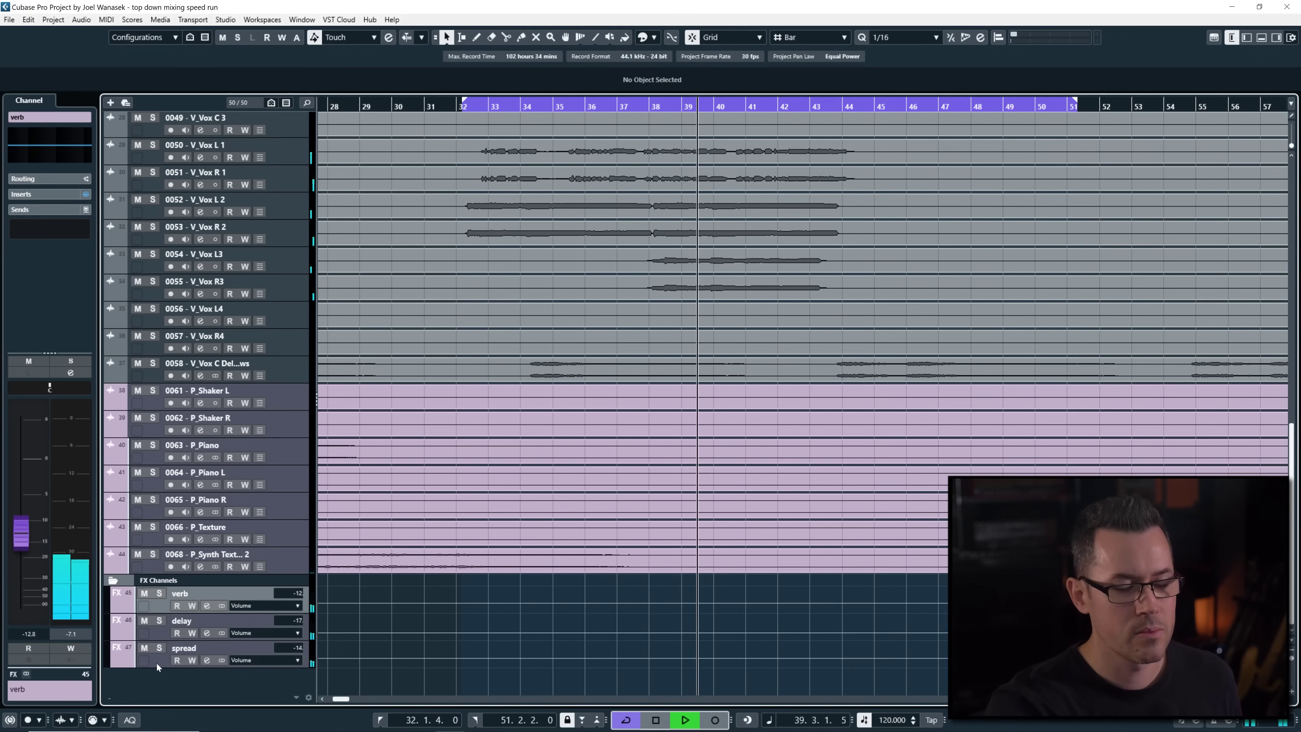
key(space)
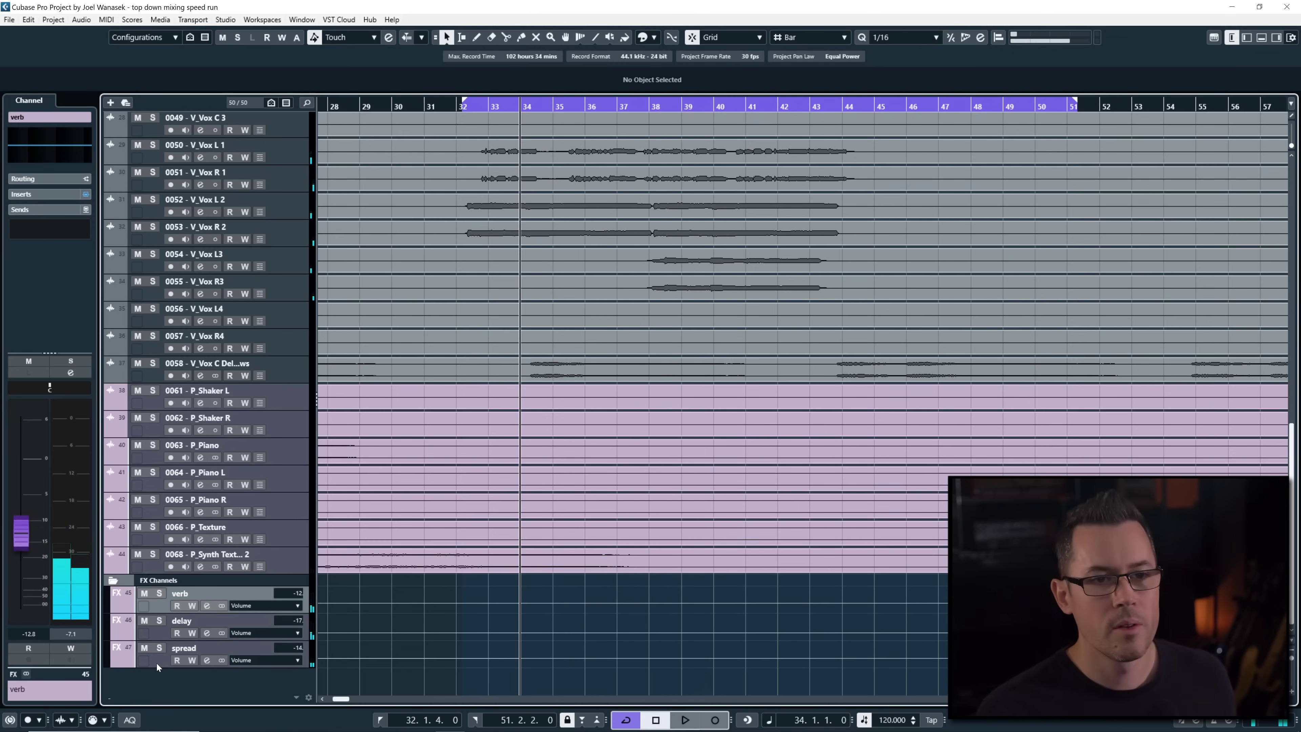
Move the playback start position to bar 33, at the beginning of the chorus
scroll(484, 573, up, 15)
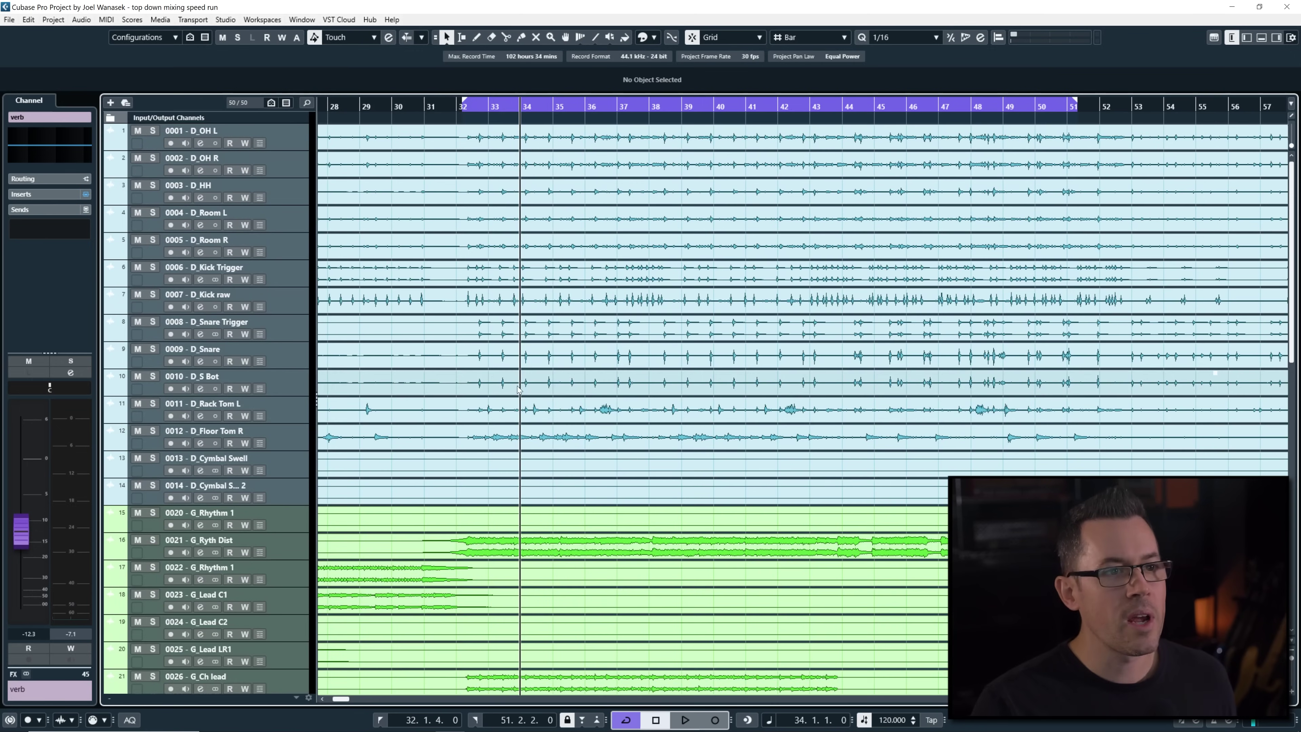
click(471, 116)
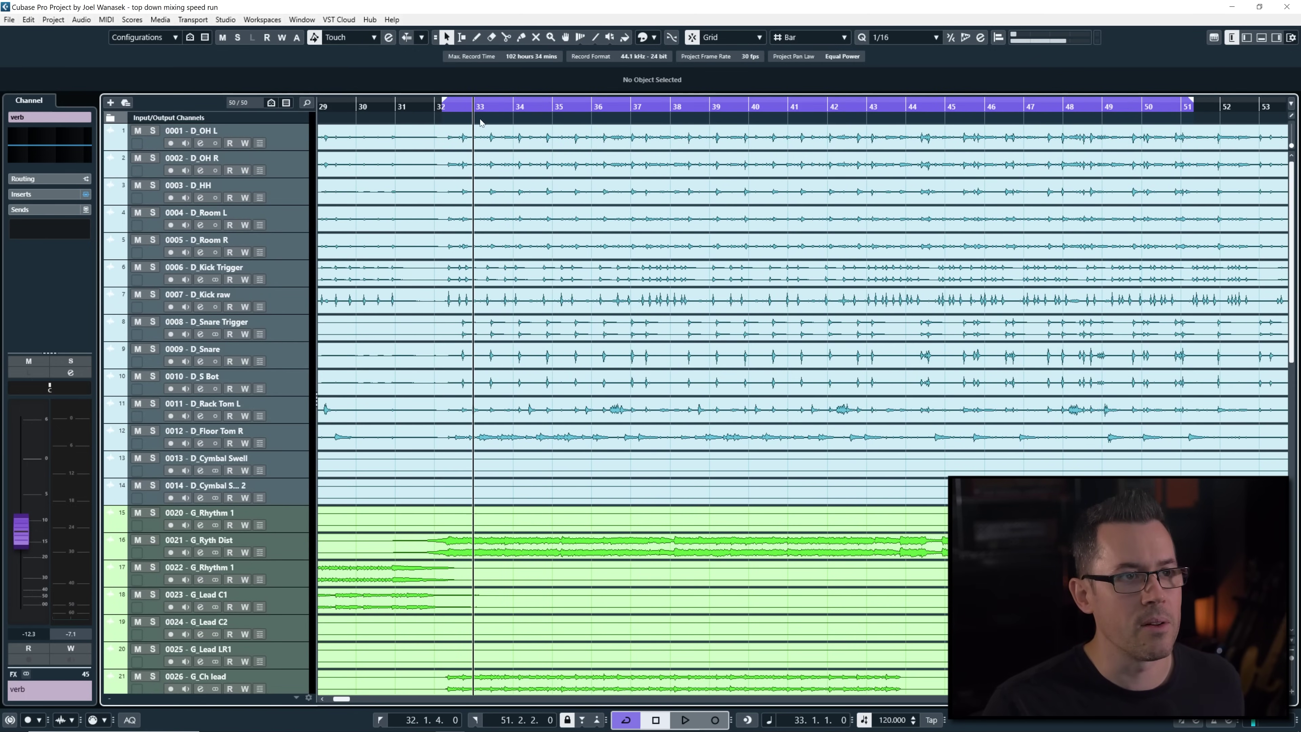
scroll(538, 298, down, 4)
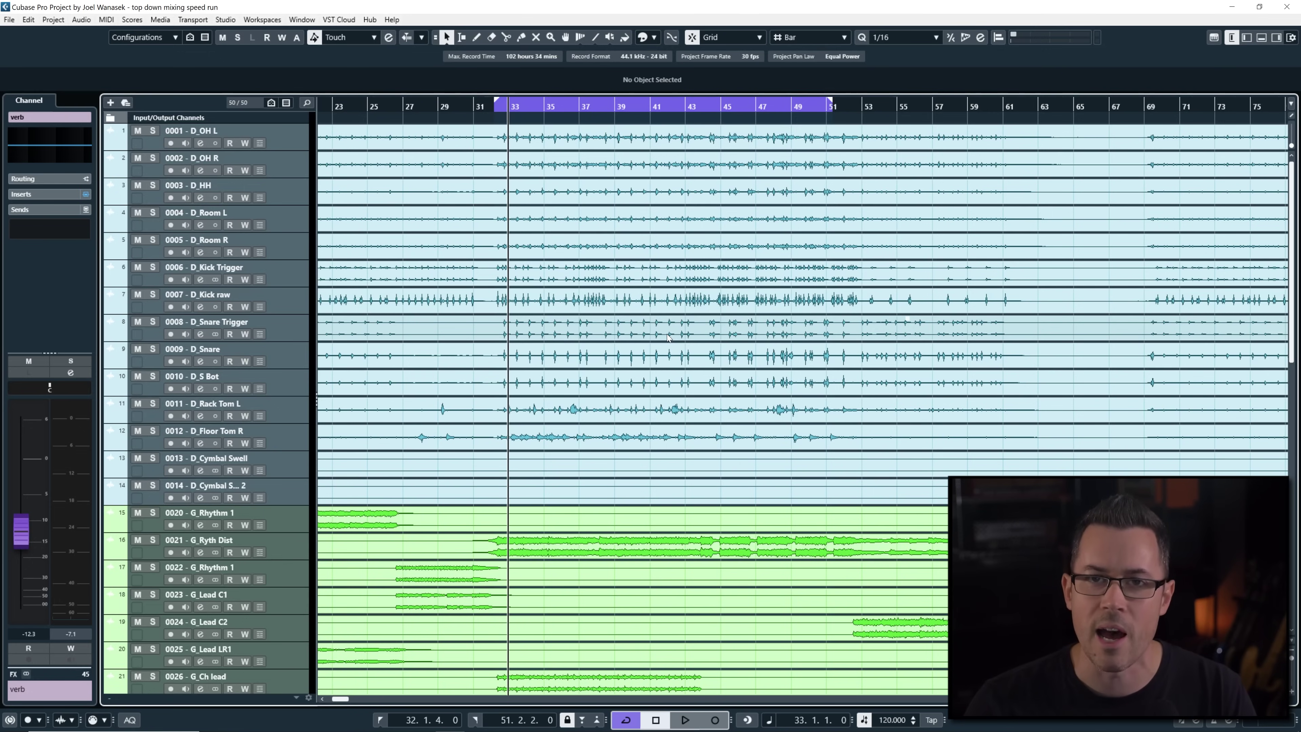
Open the MixConsole and load the Michelangelo EQ into the second insert slot of the MIX BUS
key(F3)
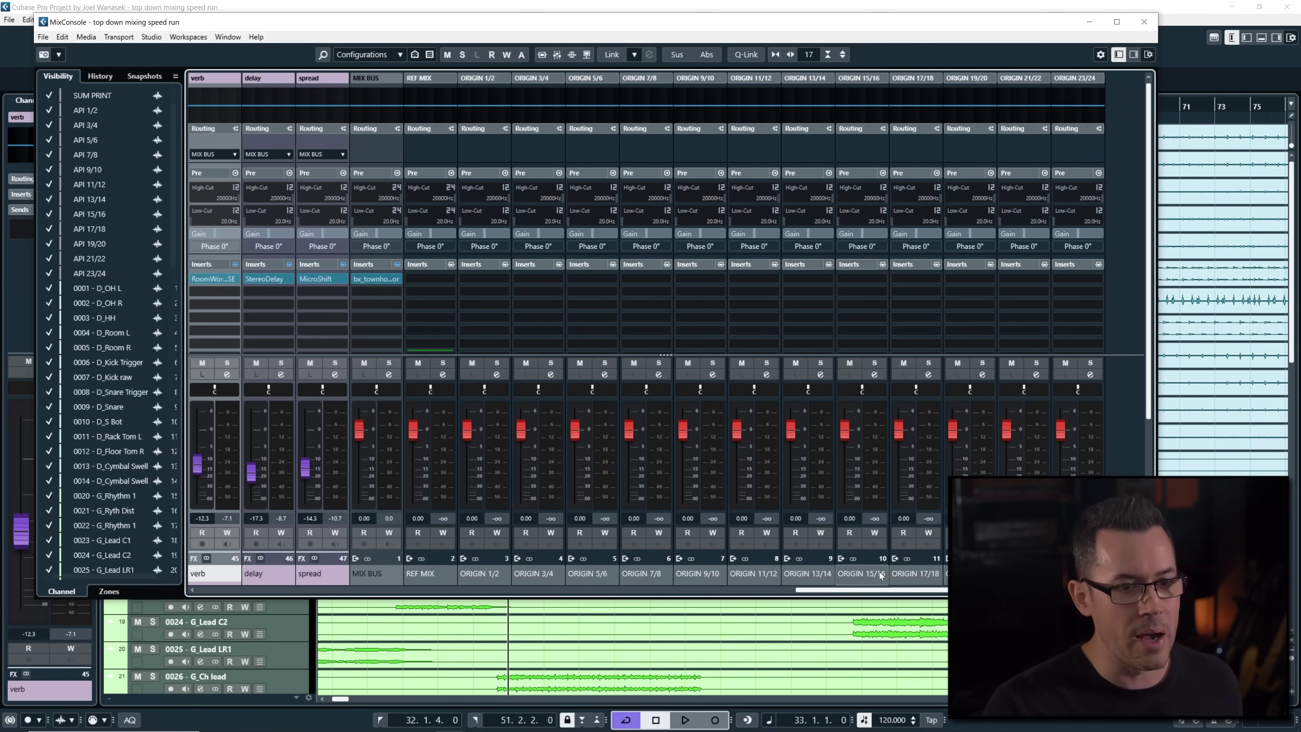
click(428, 350)
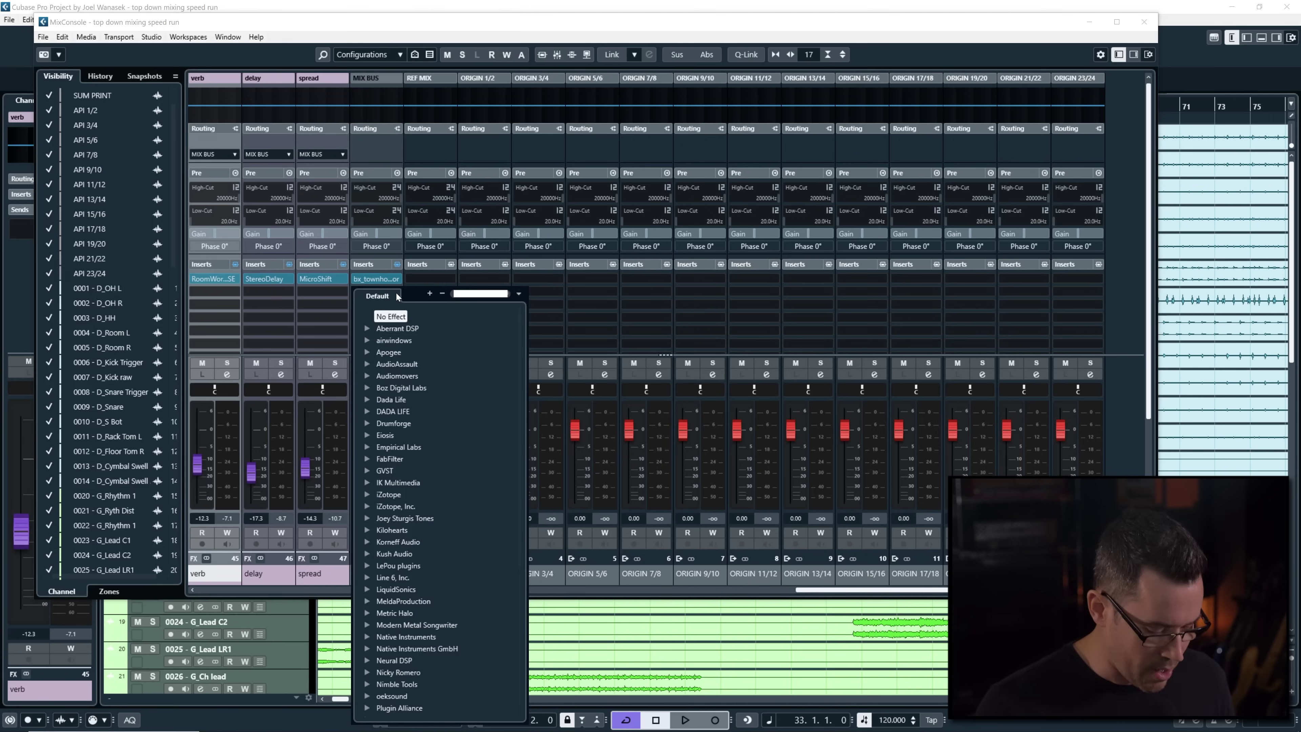
text(mich)
key(Return)
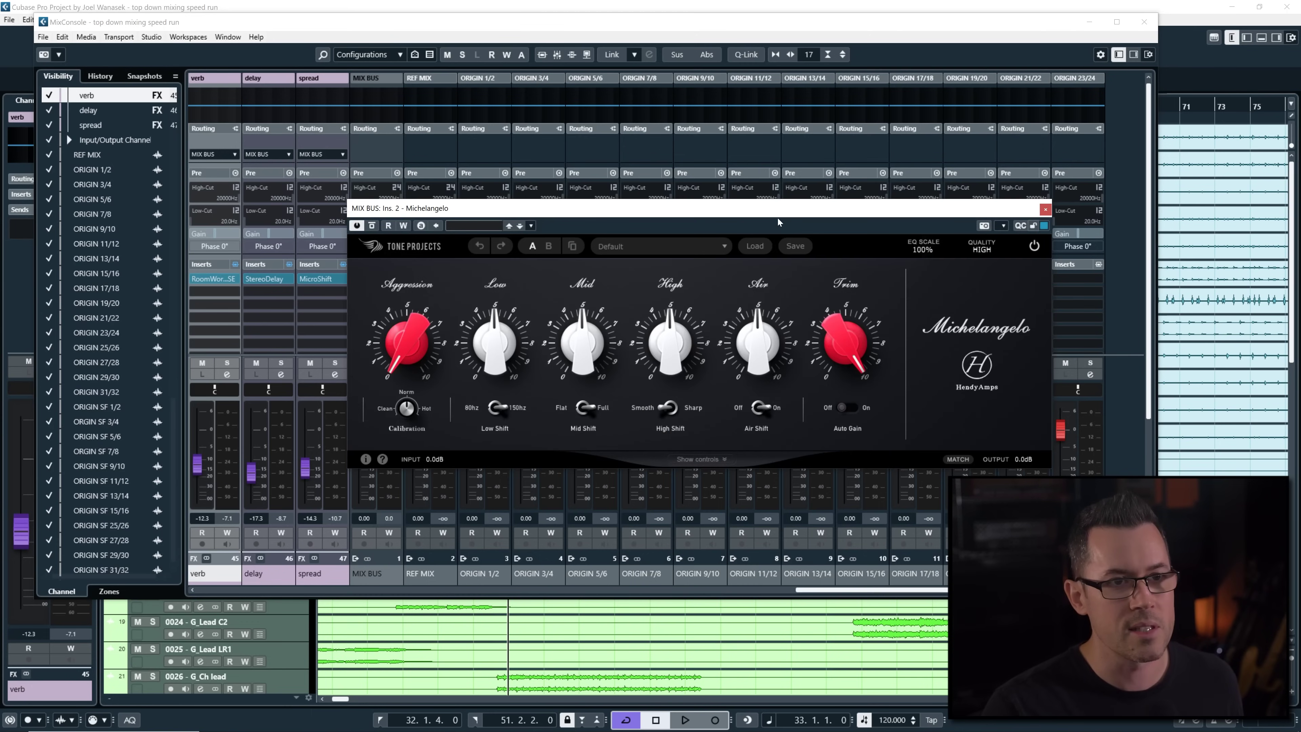
drag(756, 224, 738, 311)
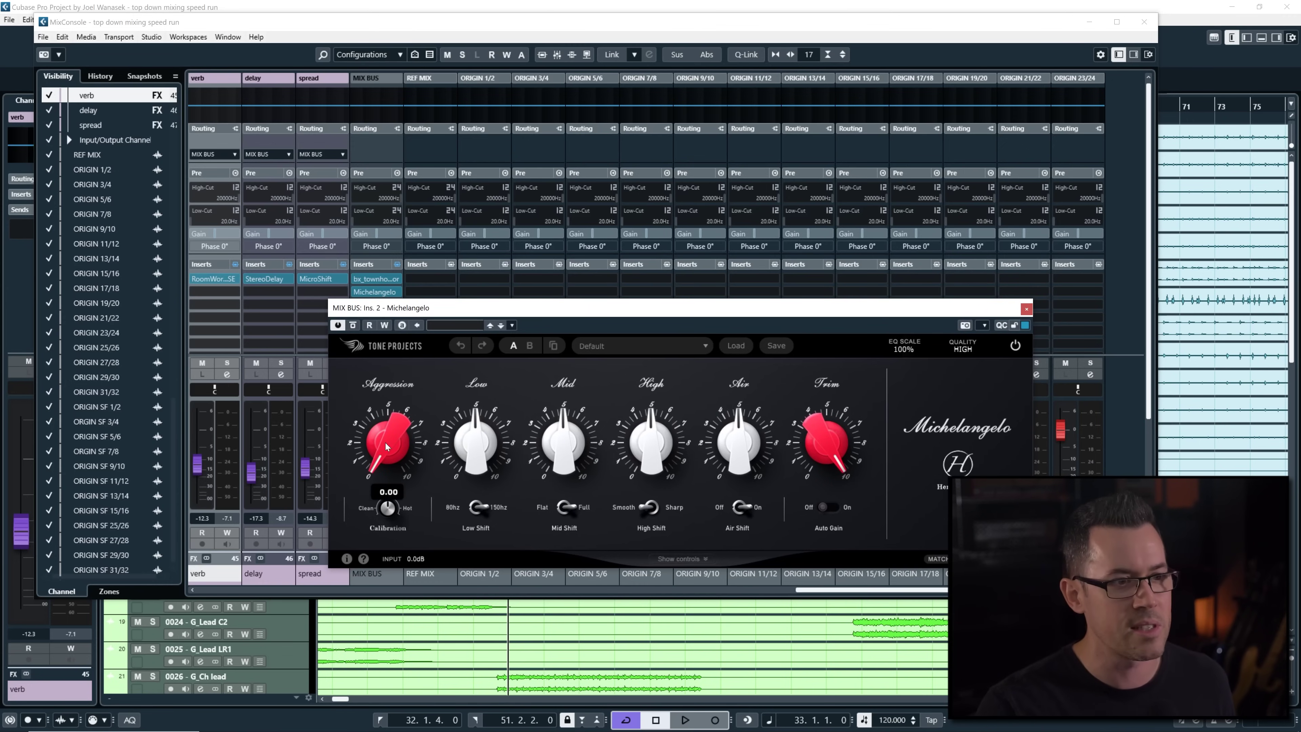
Raise Michelangelo's Aggression to about 2 and compare the mix with the plug-in bypassed and active during playback
drag(389, 461, 354, 363)
click(354, 328)
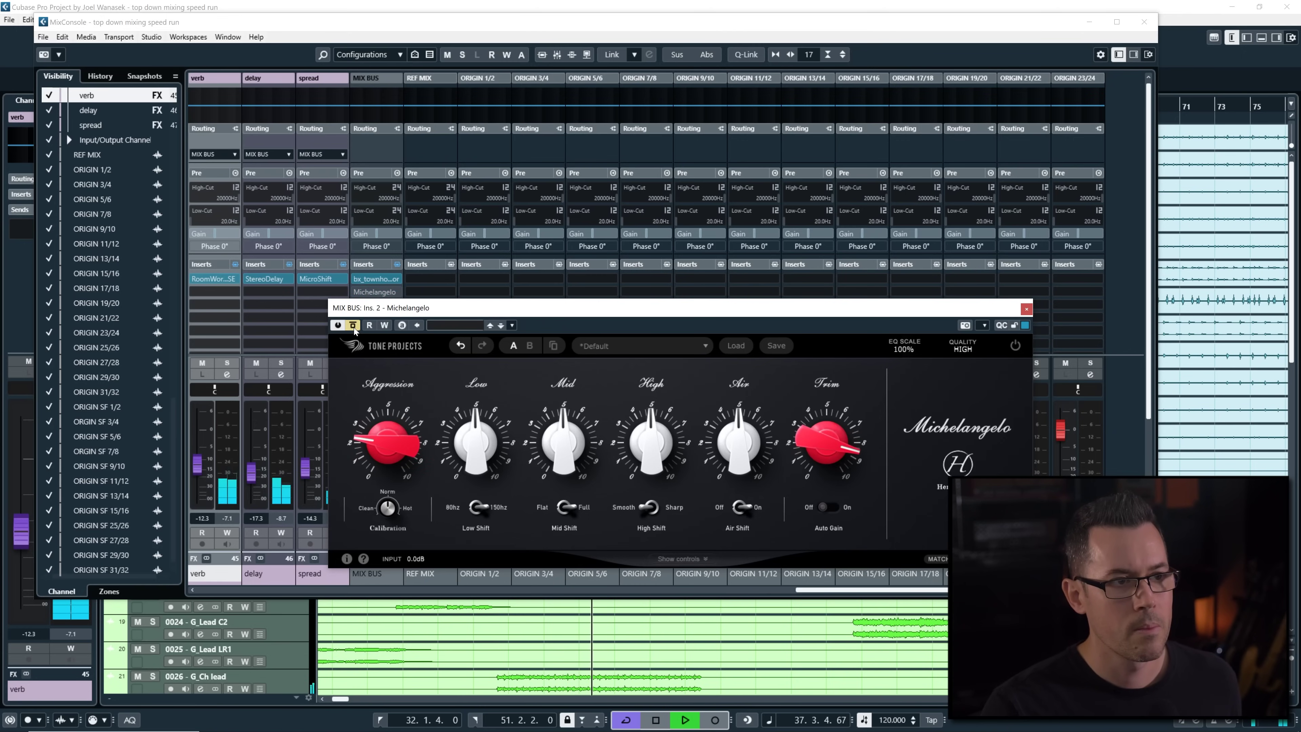
click(354, 327)
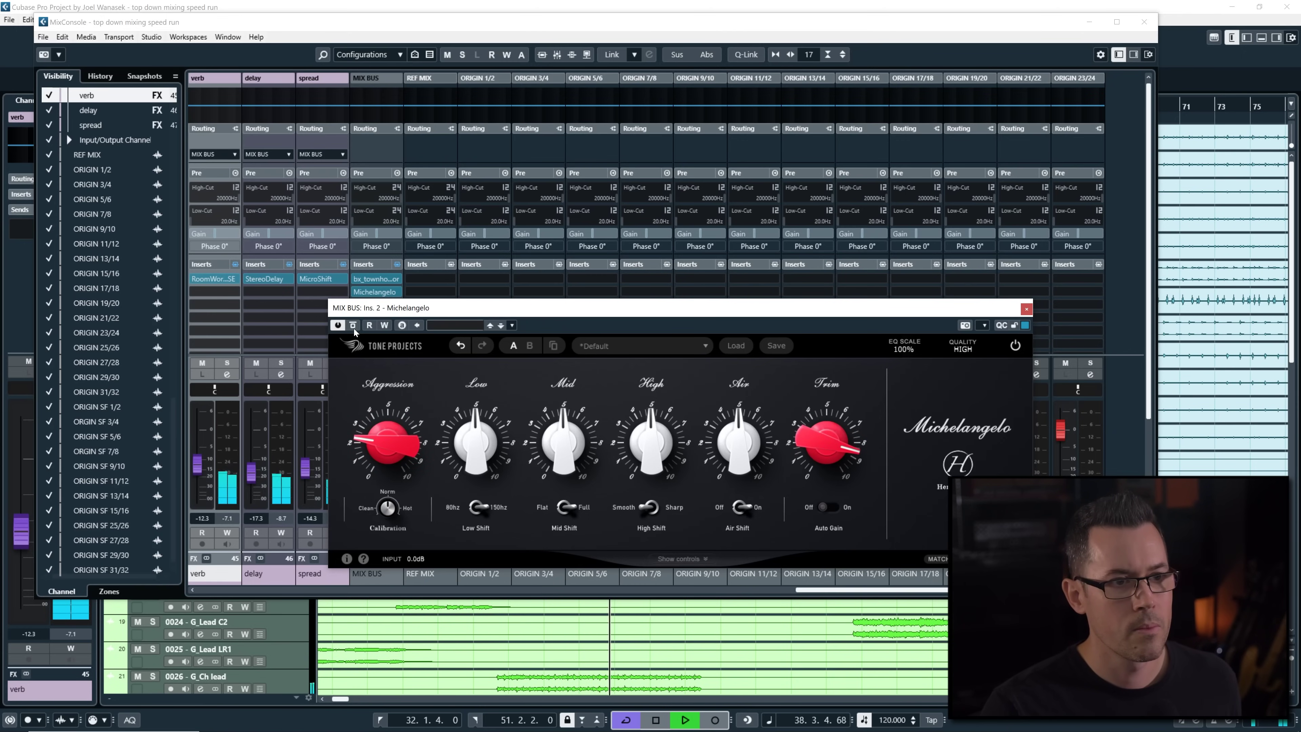
mouse_move(707, 432)
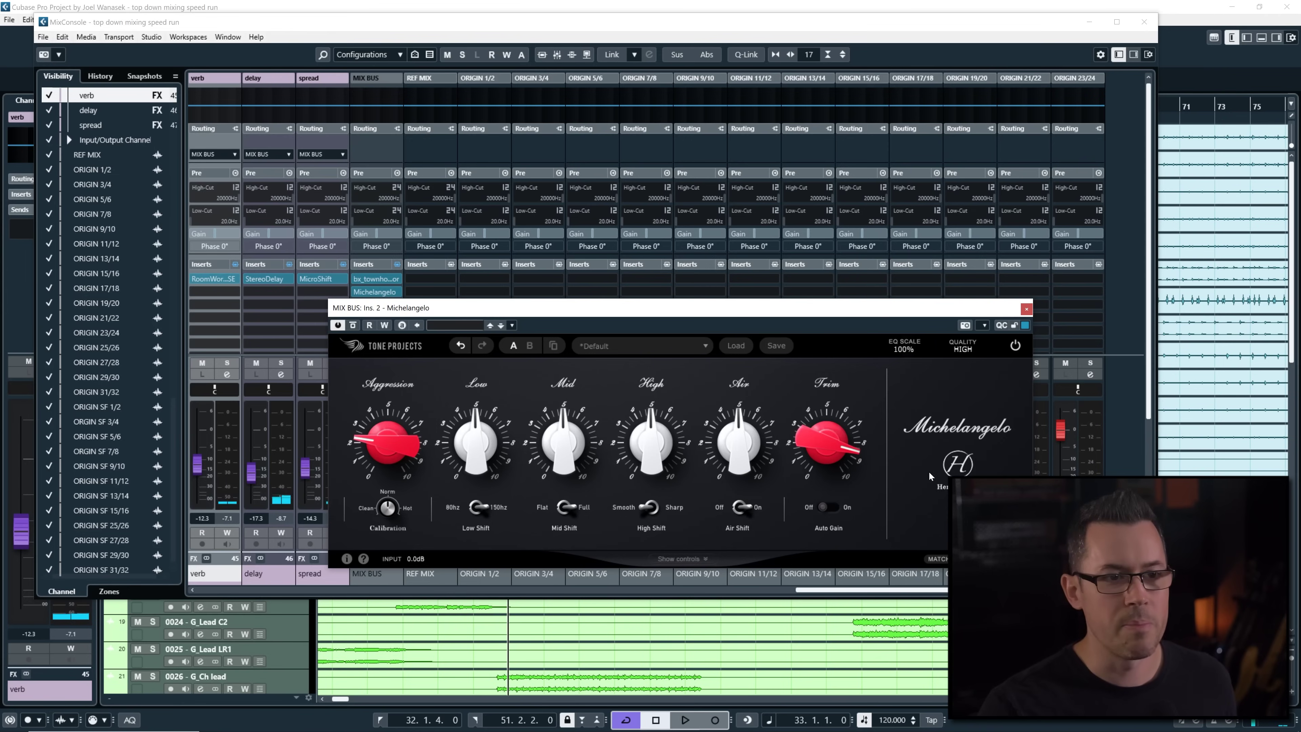
mouse_move(660, 444)
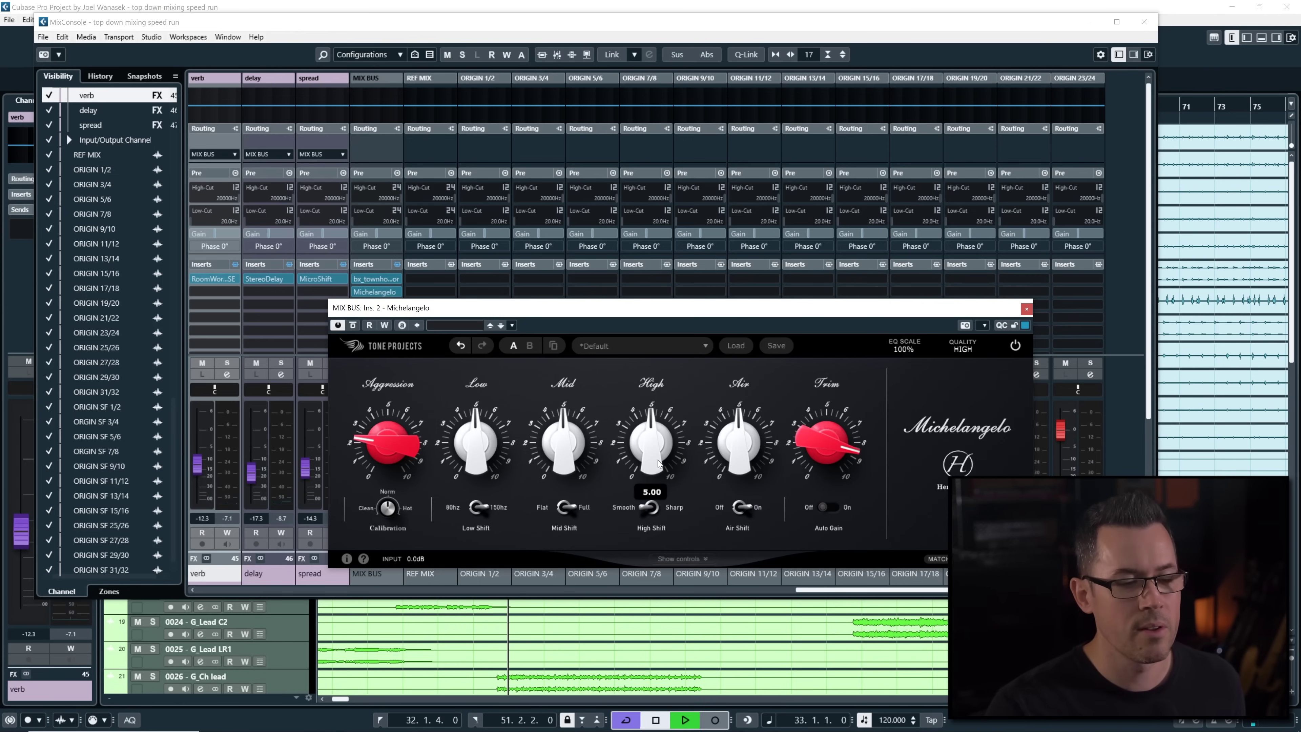
Boost Michelangelo's High to about 7, Mid to about 6 and Low to about 7, and compare the result with bypass
drag(658, 462, 635, 379)
drag(563, 443, 593, 416)
drag(476, 448, 446, 375)
key(space)
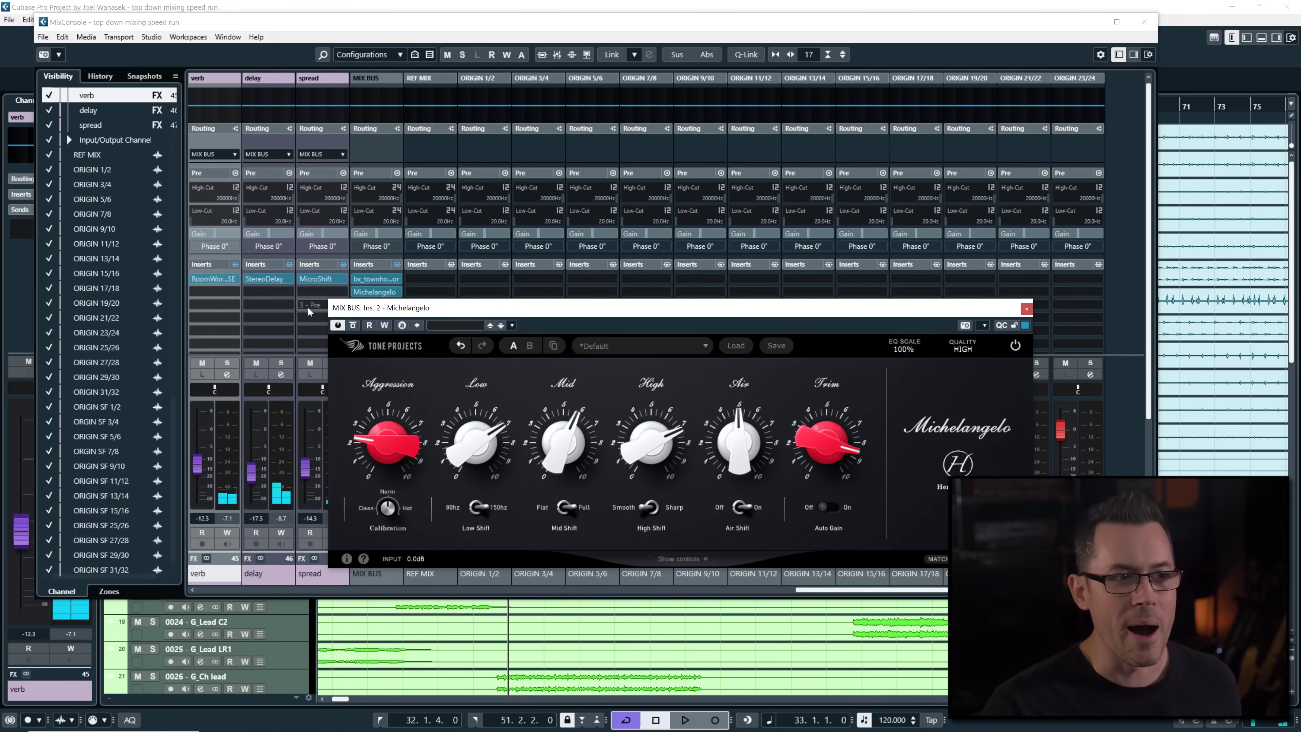
key(space)
click(353, 325)
click(353, 325)
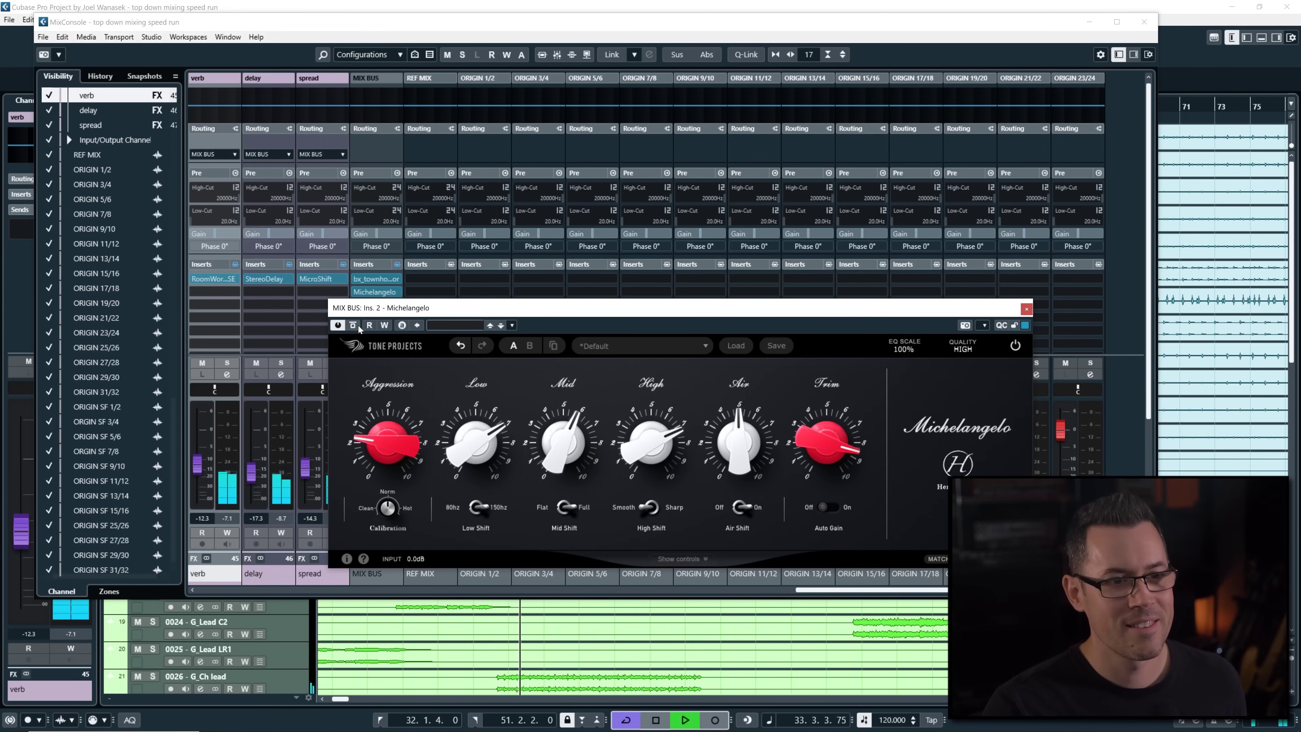
Fine-tune Michelangelo's Low to about 6.5 and its Mid to just above 6 during playback, and close the plug-in
drag(438, 451, 468, 460)
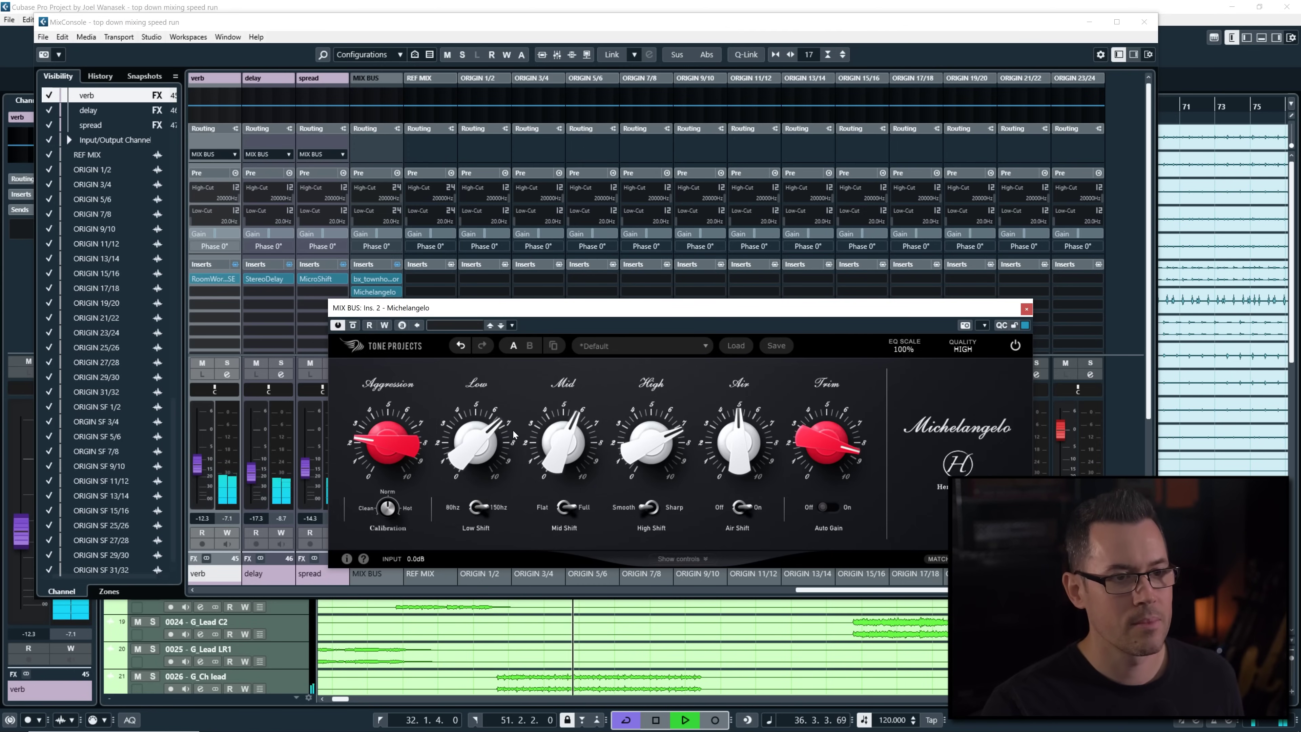
mouse_move(560, 443)
drag(558, 422, 545, 443)
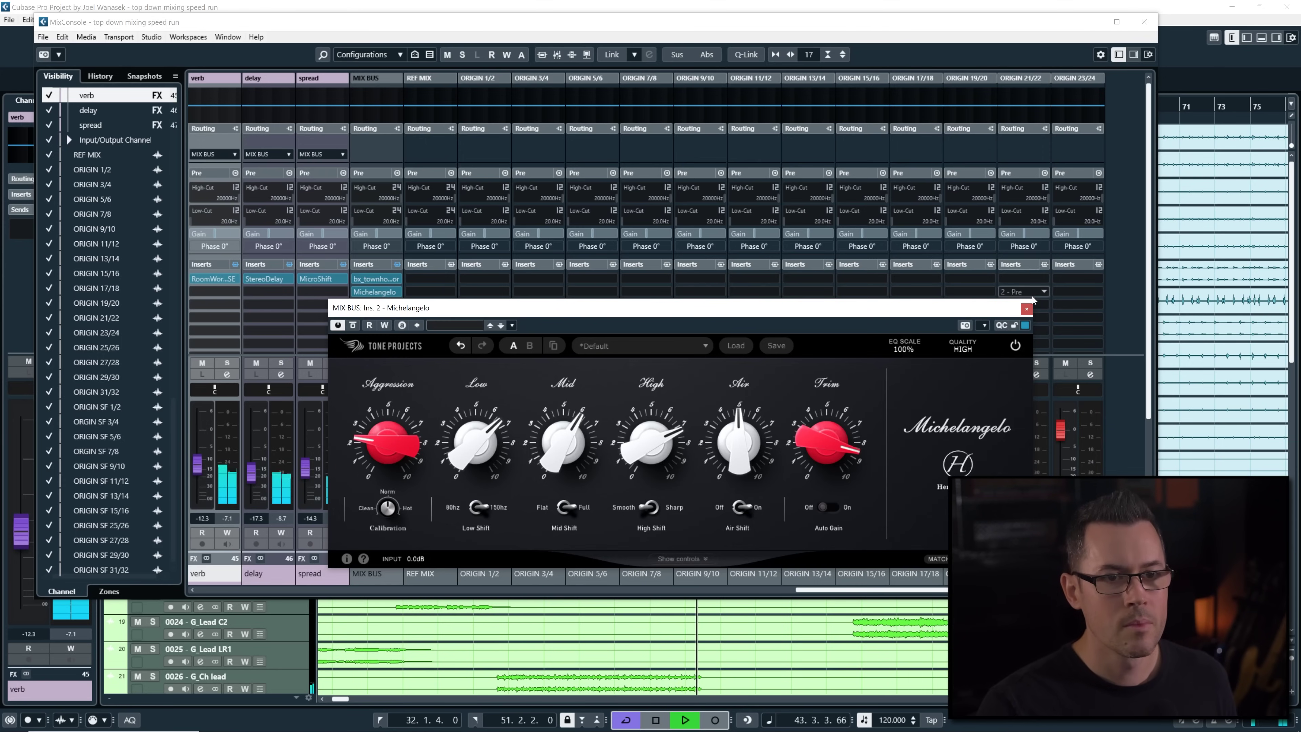
key(space)
click(1027, 310)
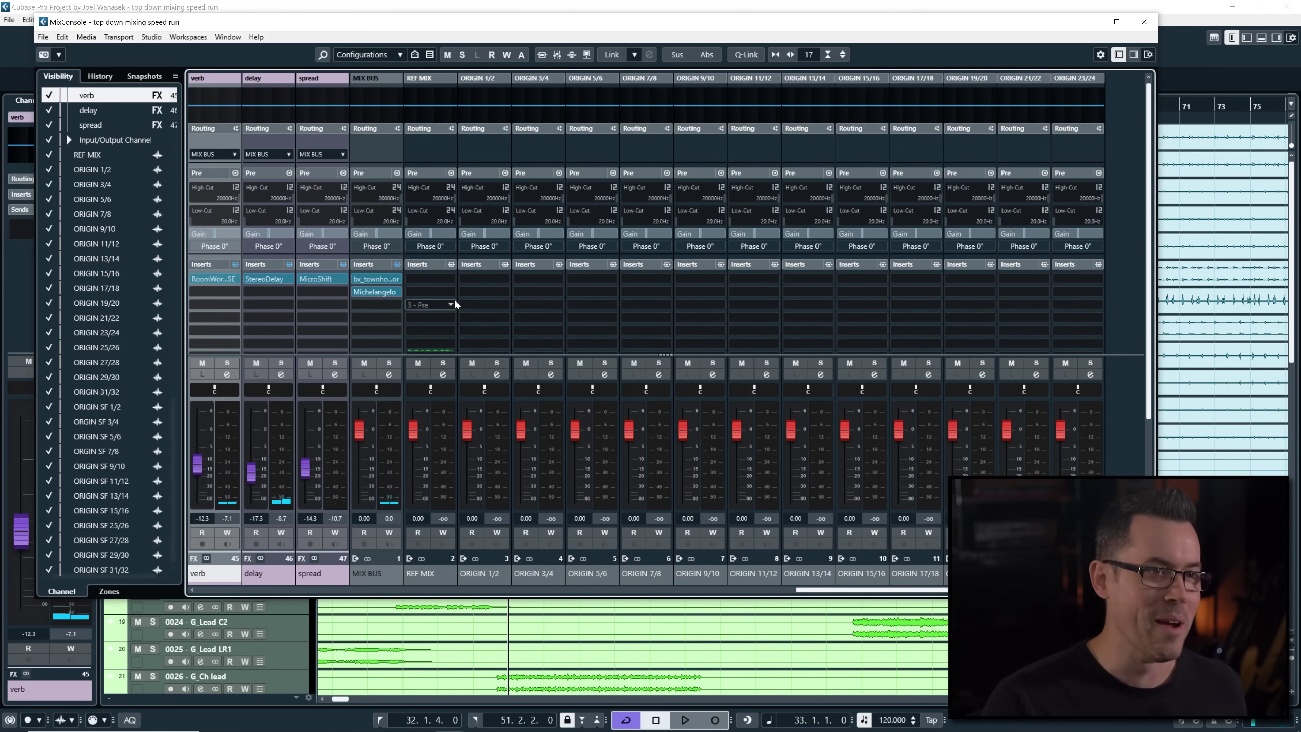
Load MaxxBass Stereo into the third MIX BUS insert, apply the FKNROCK! user preset, and audition it in the chorus
drag(726, 26, 823, 21)
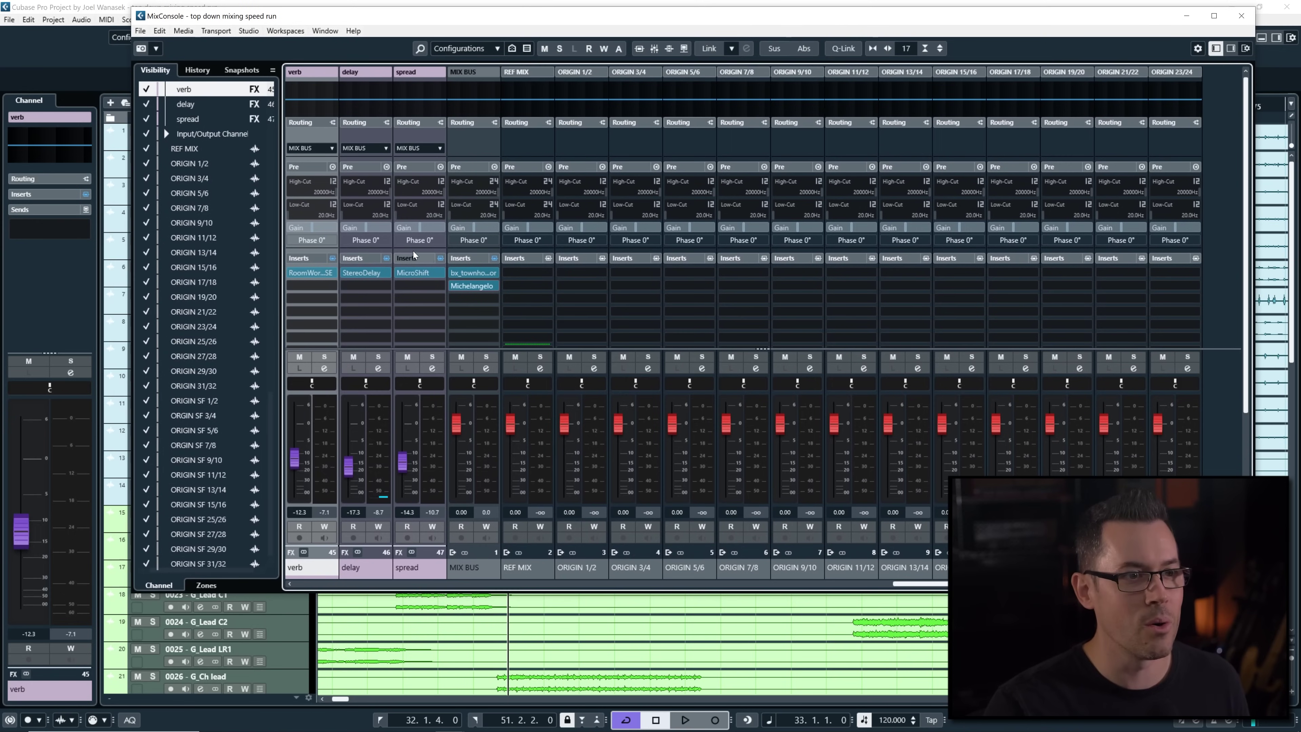
click(476, 300)
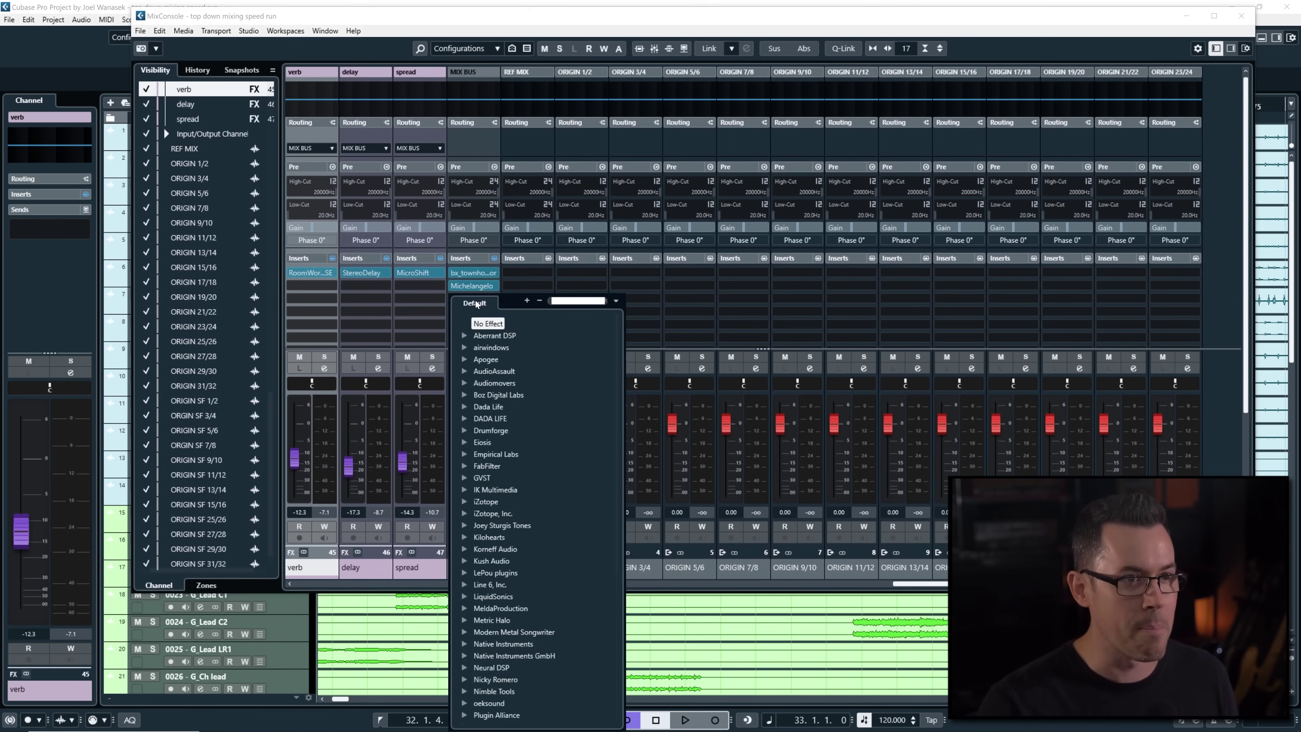
text(max)
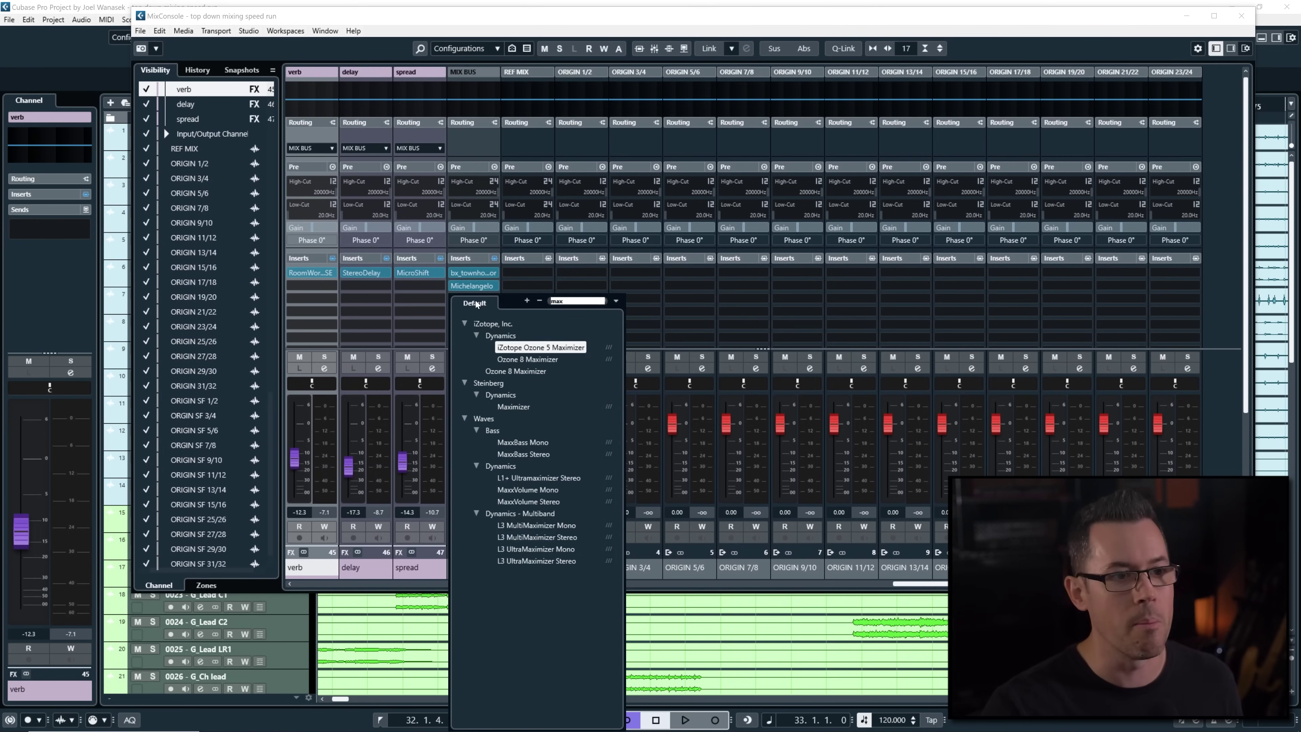
key(Escape)
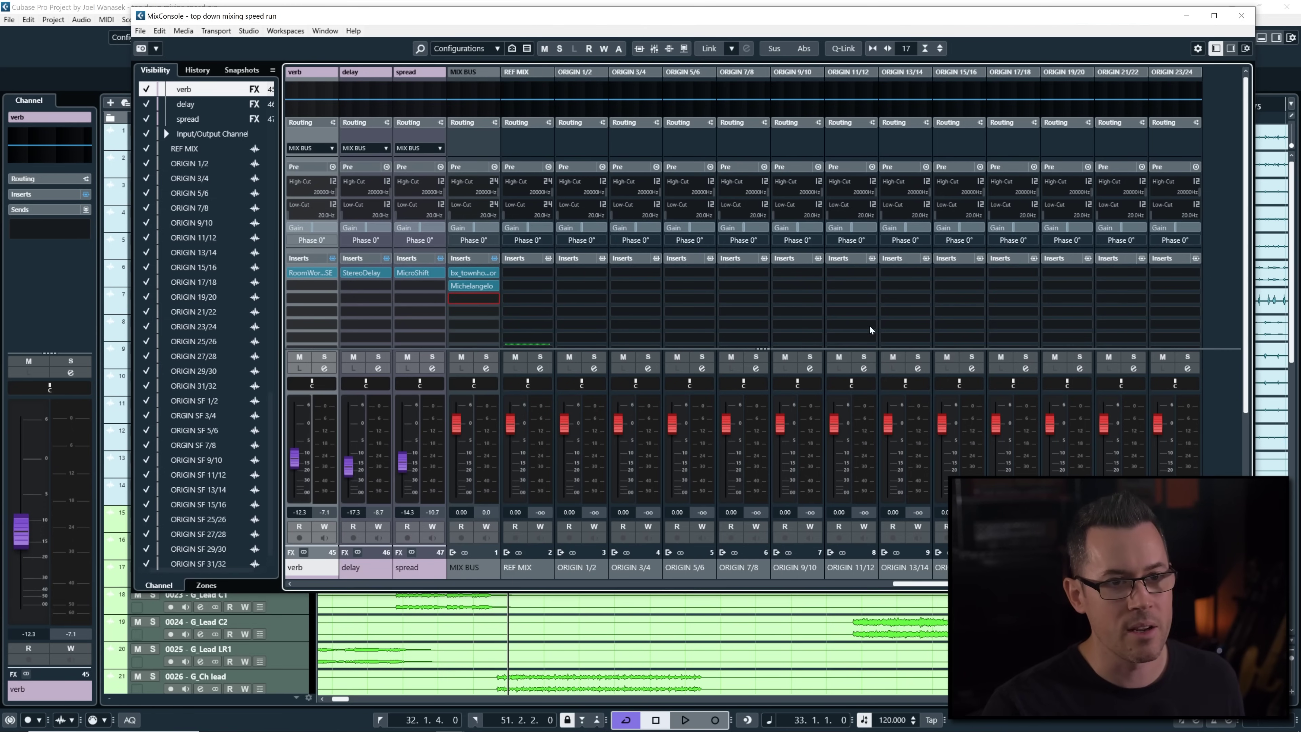
click(730, 421)
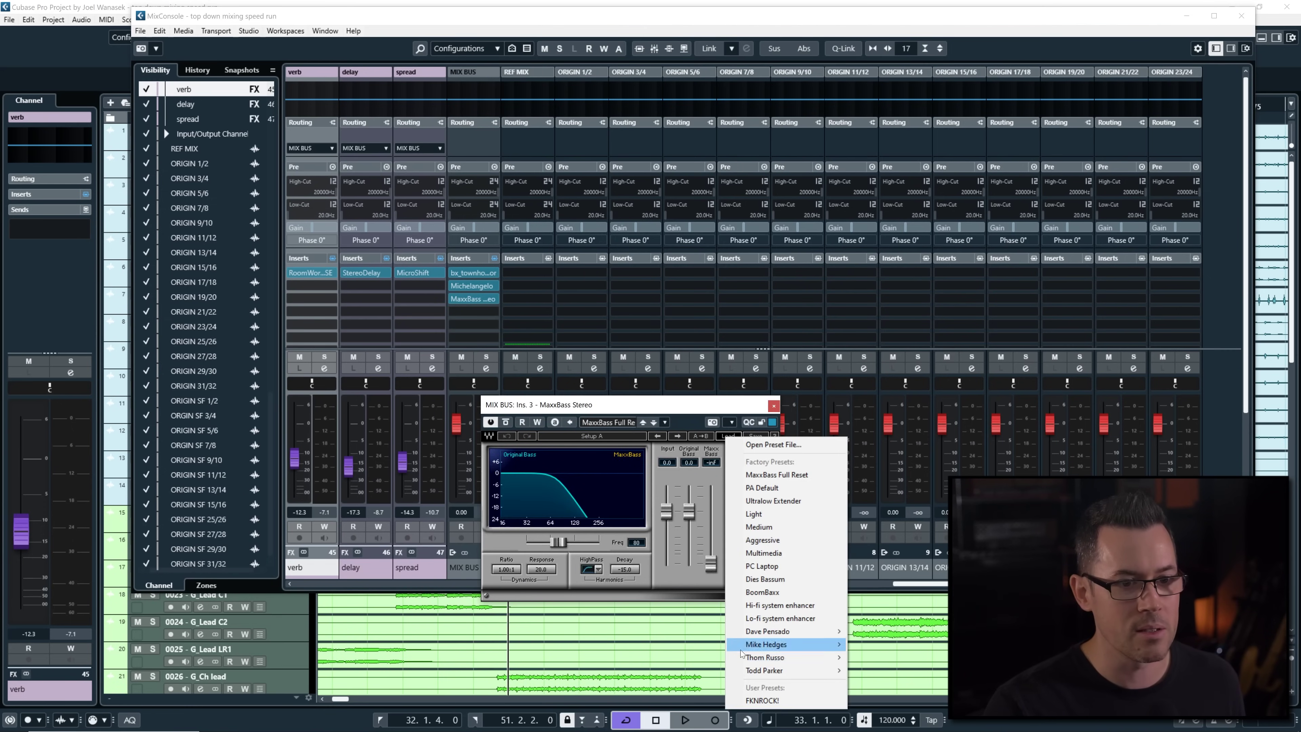
click(762, 701)
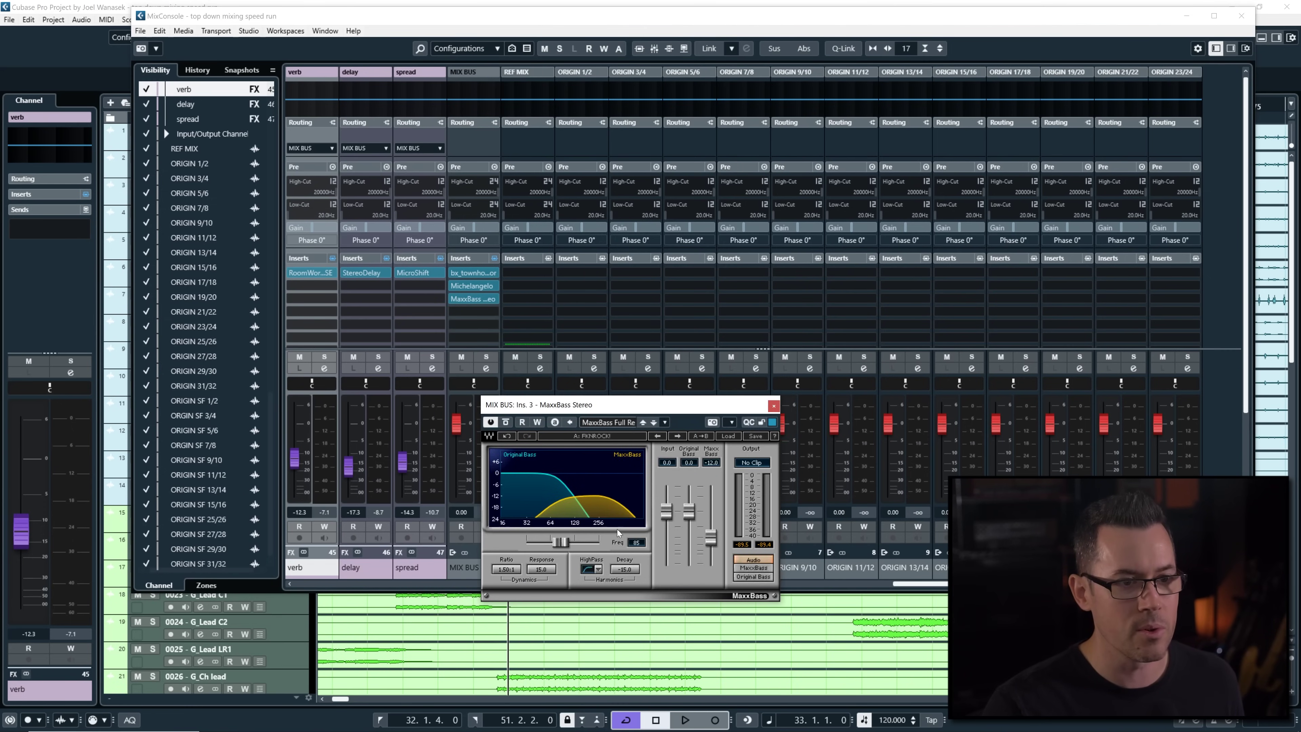
key(space)
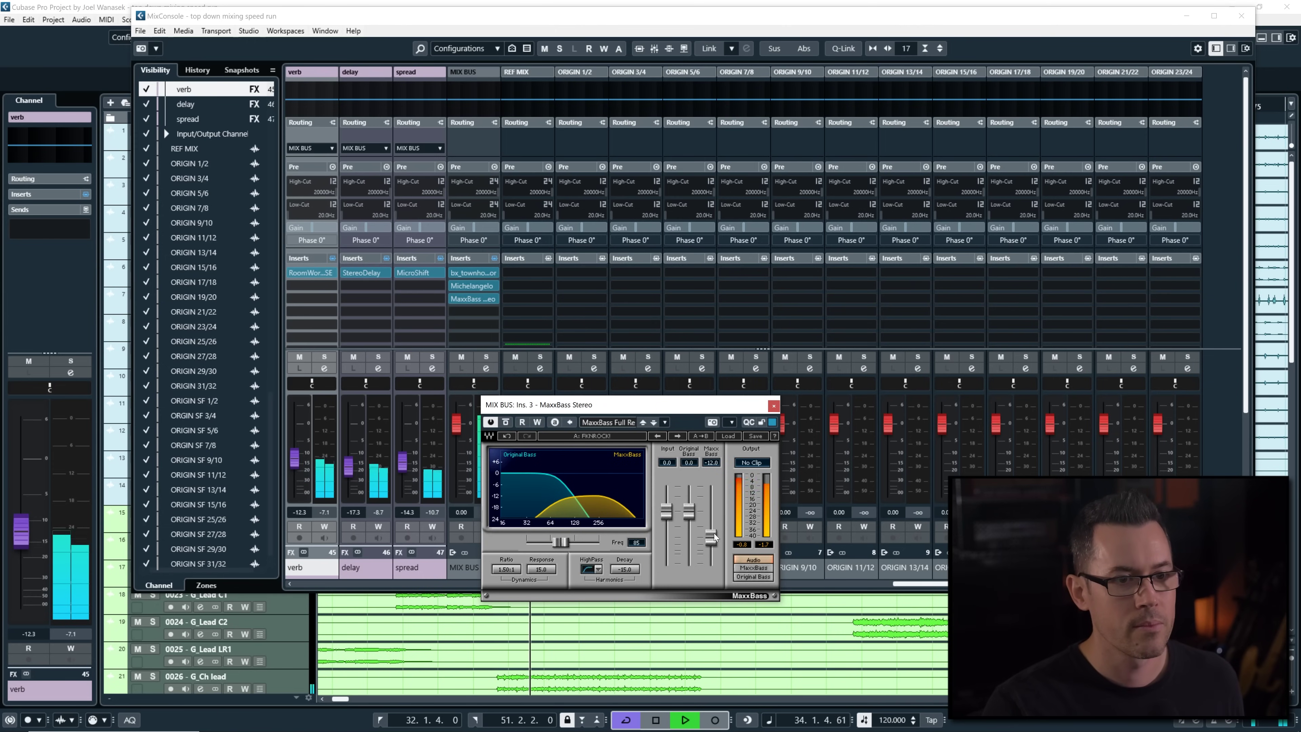
click(774, 406)
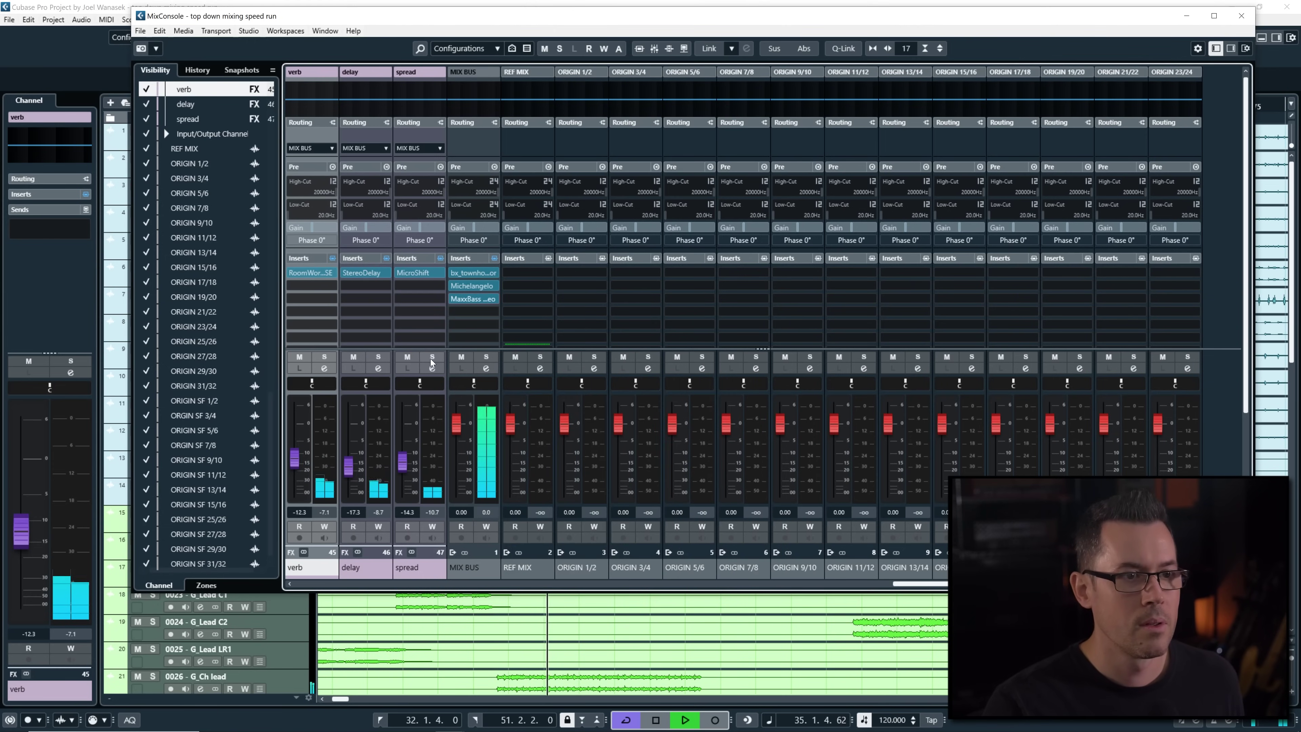
key(space)
Open the Flatline 2 limiter on the MIX BUS, adjust its Threshold during playback, and close the plug-in
scroll(474, 333, down, 3)
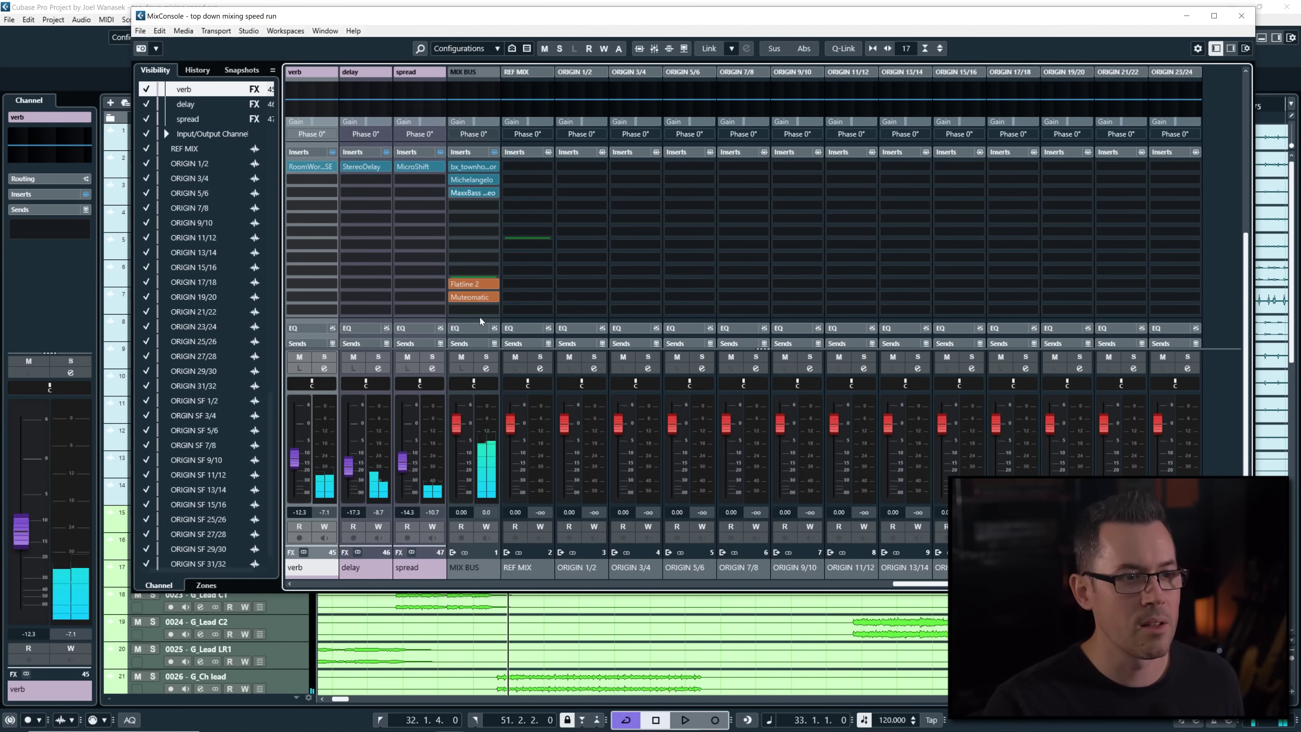
click(486, 283)
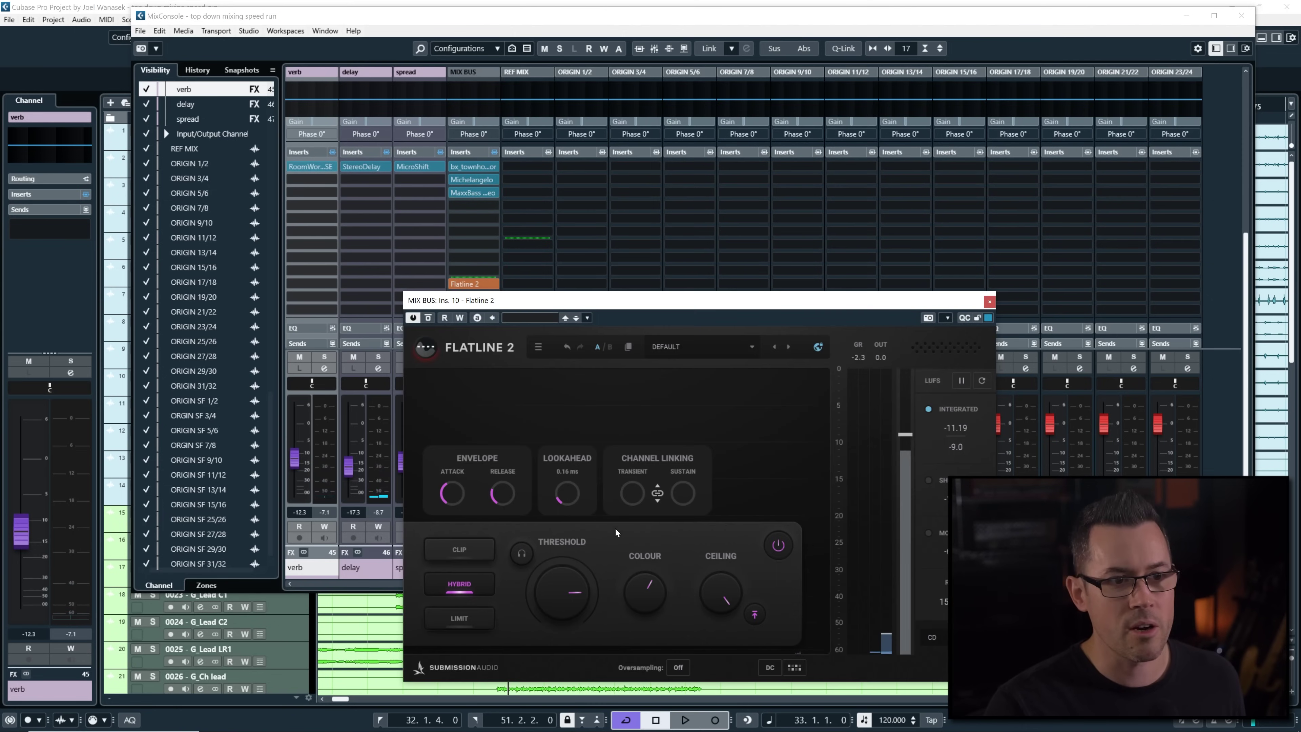
key(space)
mouse_move(555, 591)
mouse_down()
mouse_move(556, 629)
mouse_move(555, 586)
mouse_move(556, 597)
mouse_up()
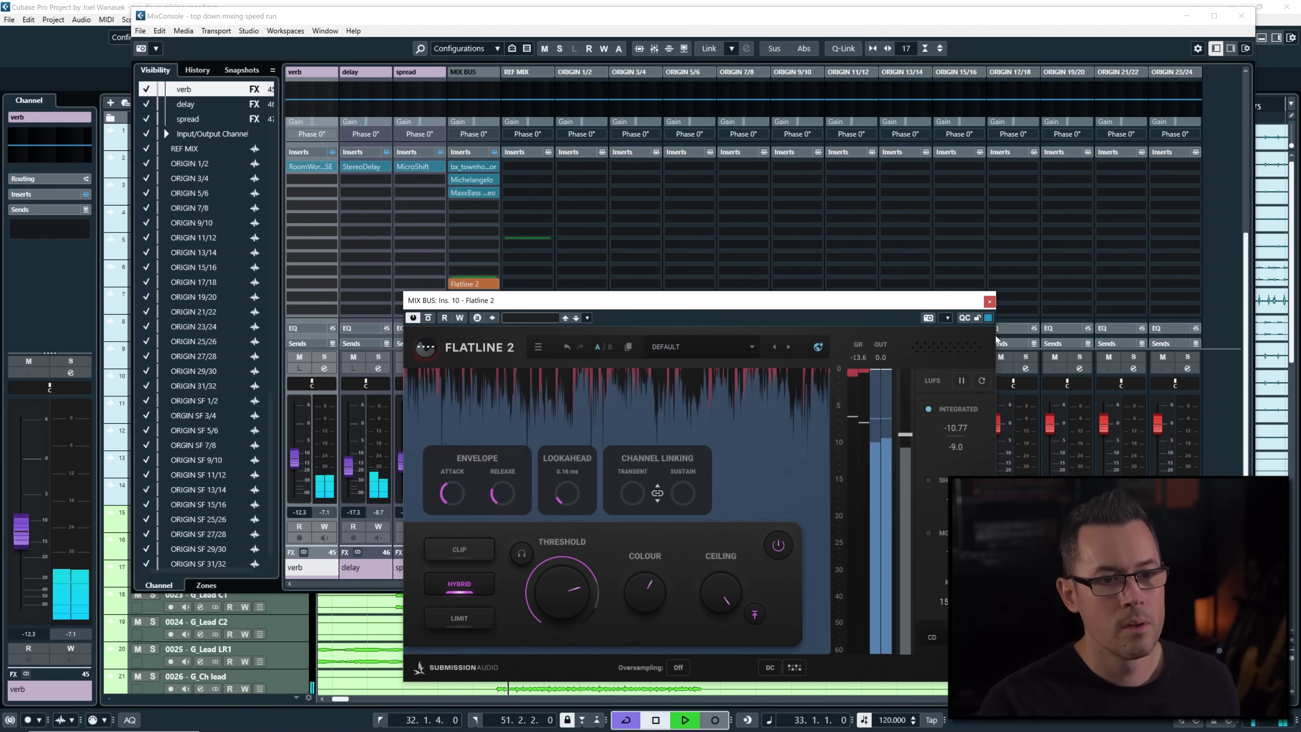
key(space)
click(990, 301)
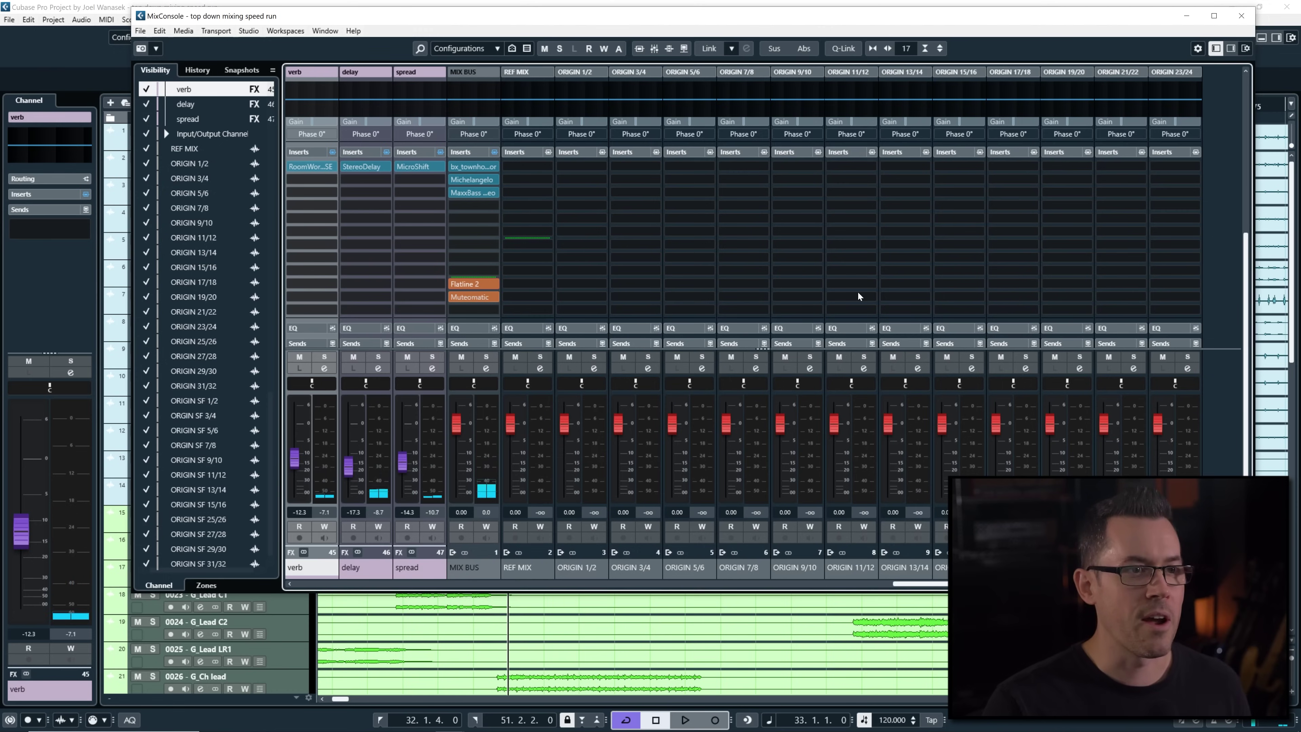
Load FabFilter Saturn into the fourth MIX BUS insert and apply the Magic Mastering bM preset from the Mastering category
click(476, 208)
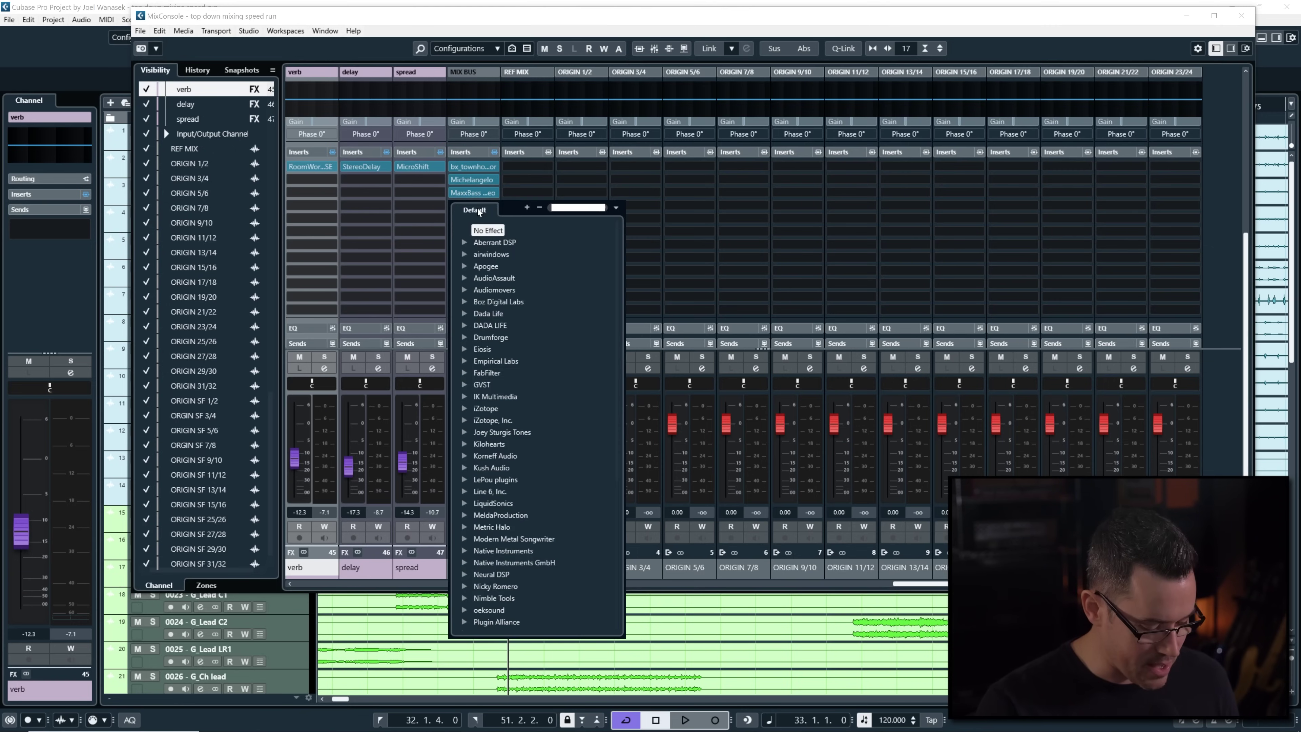
text(l2)
key(Return)
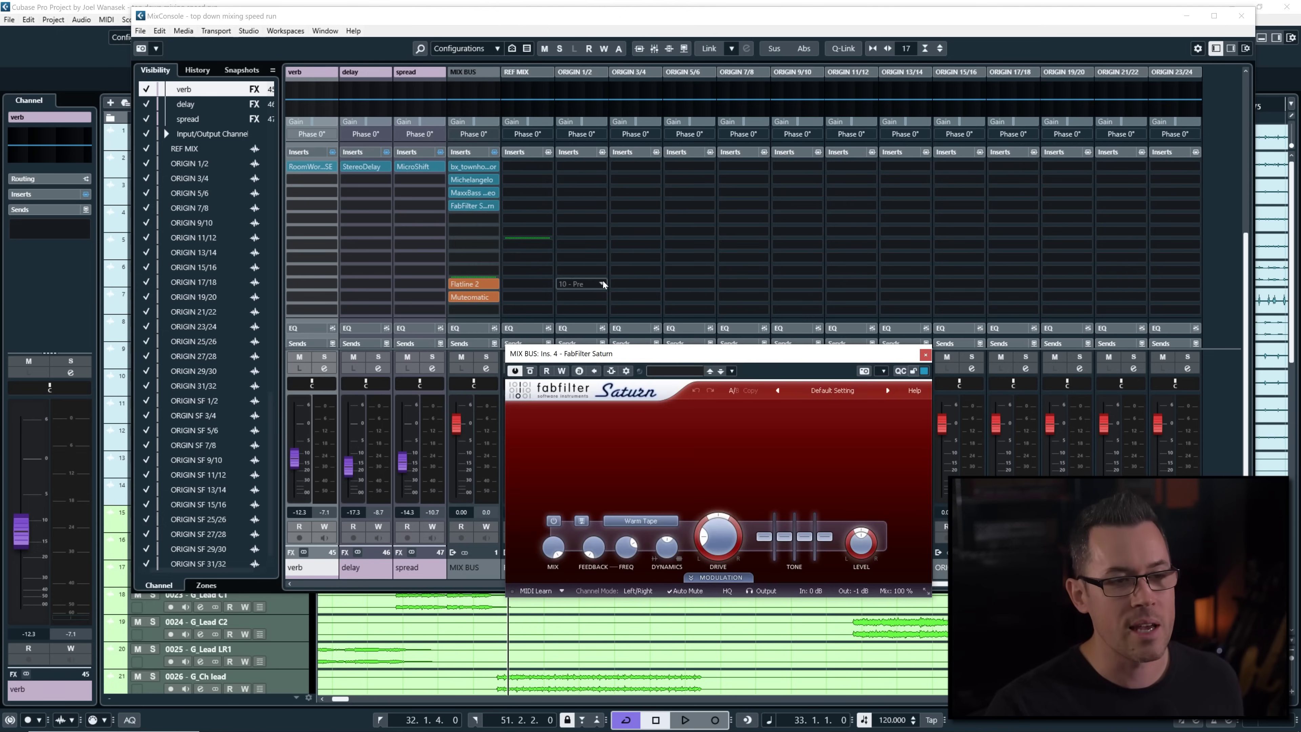
click(822, 395)
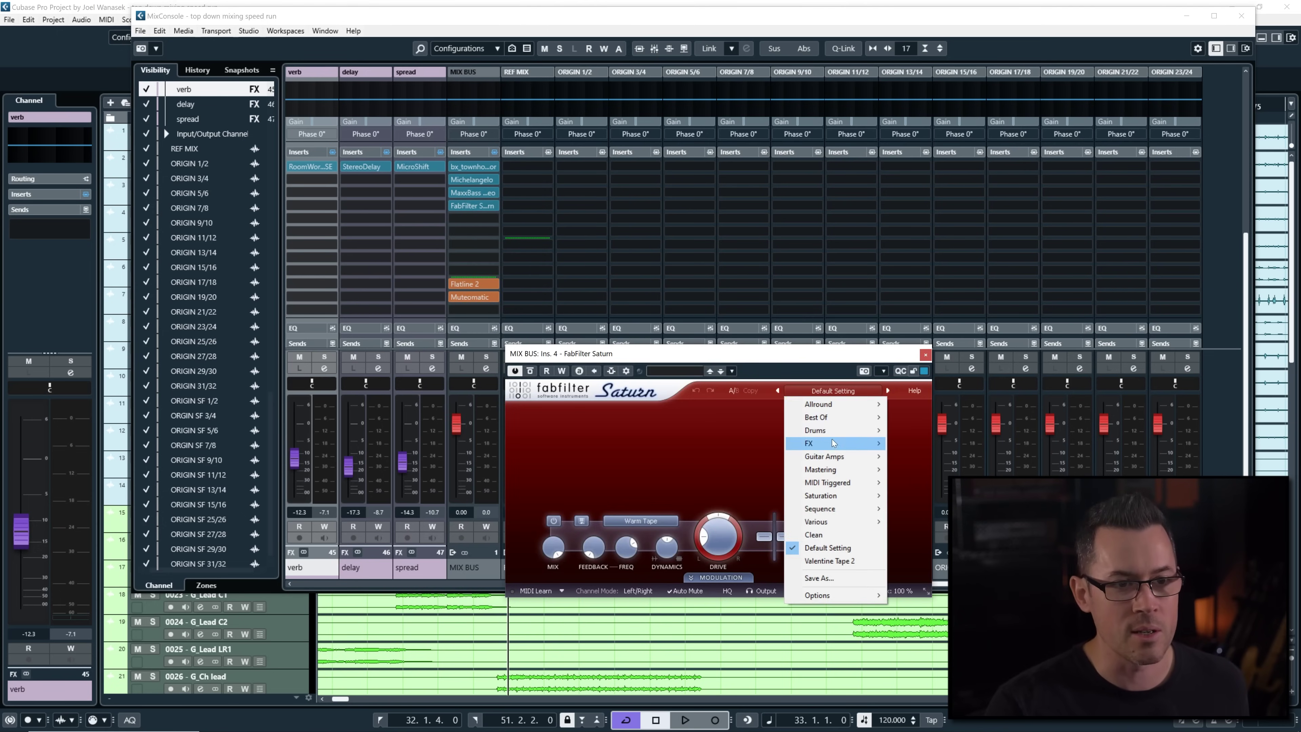
mouse_move(846, 472)
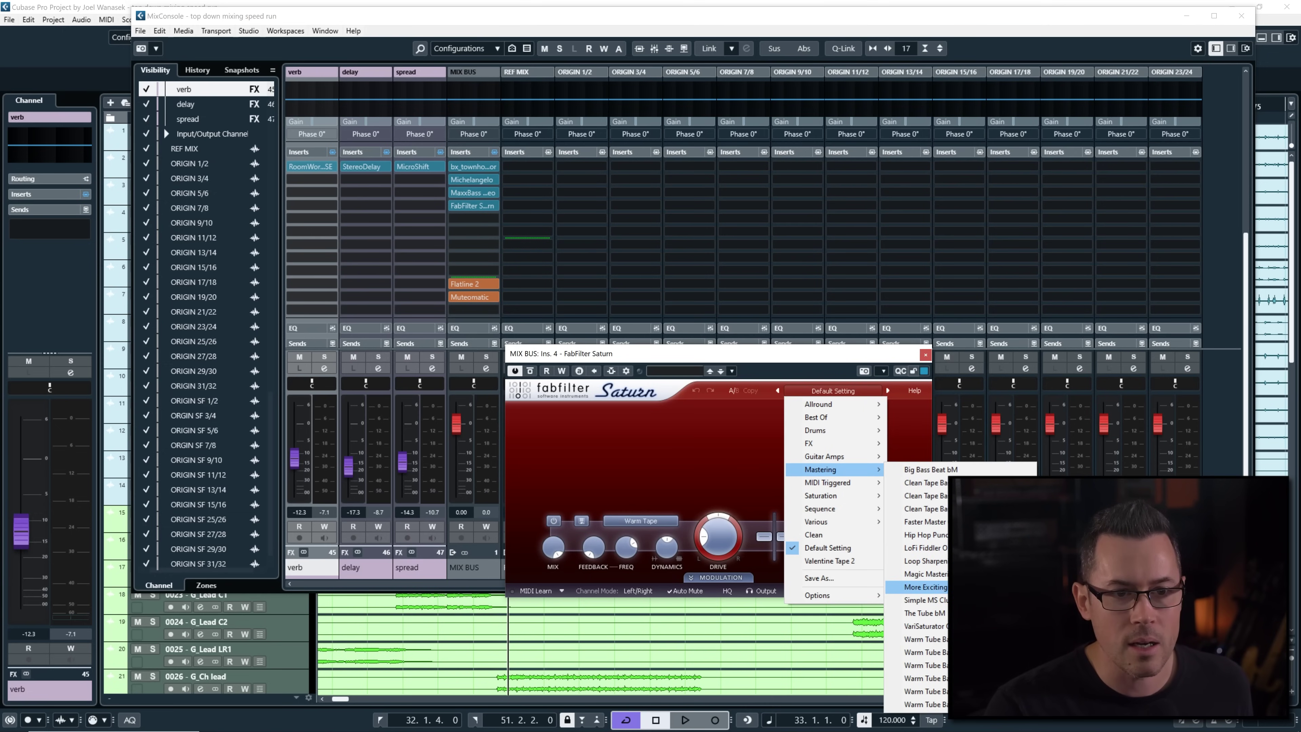
click(922, 573)
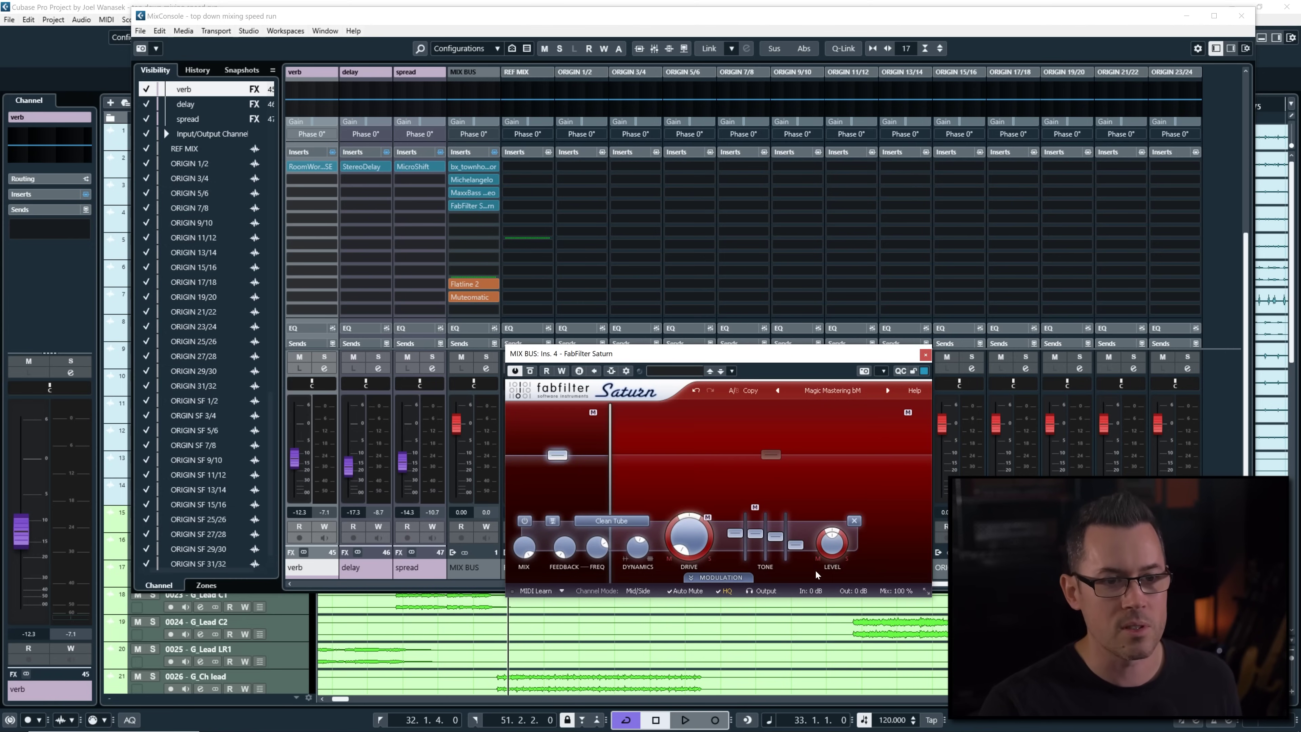
Lower Saturn's overall Mix to about 79% during playback, compare it with bypass, and close the plug-in
click(926, 592)
key(space)
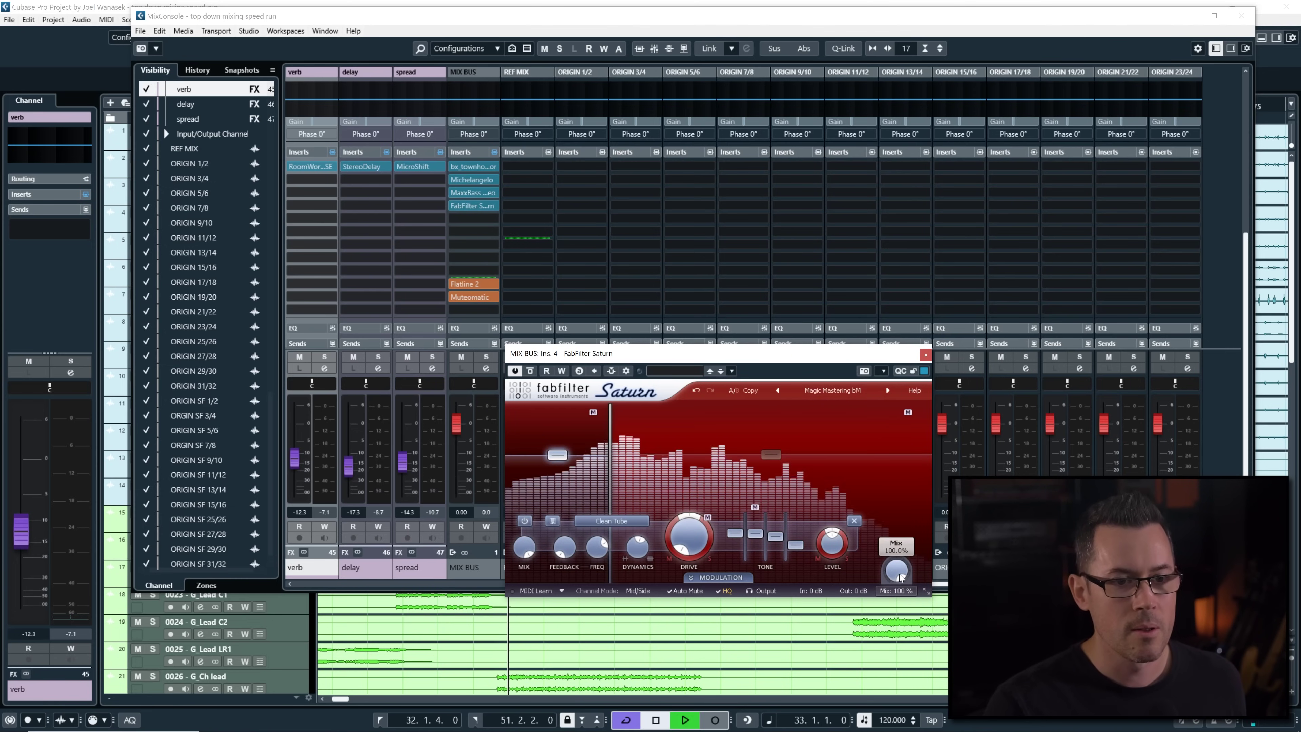
mouse_move(898, 578)
mouse_down()
mouse_move(903, 660)
mouse_move(904, 561)
mouse_move(904, 575)
mouse_up()
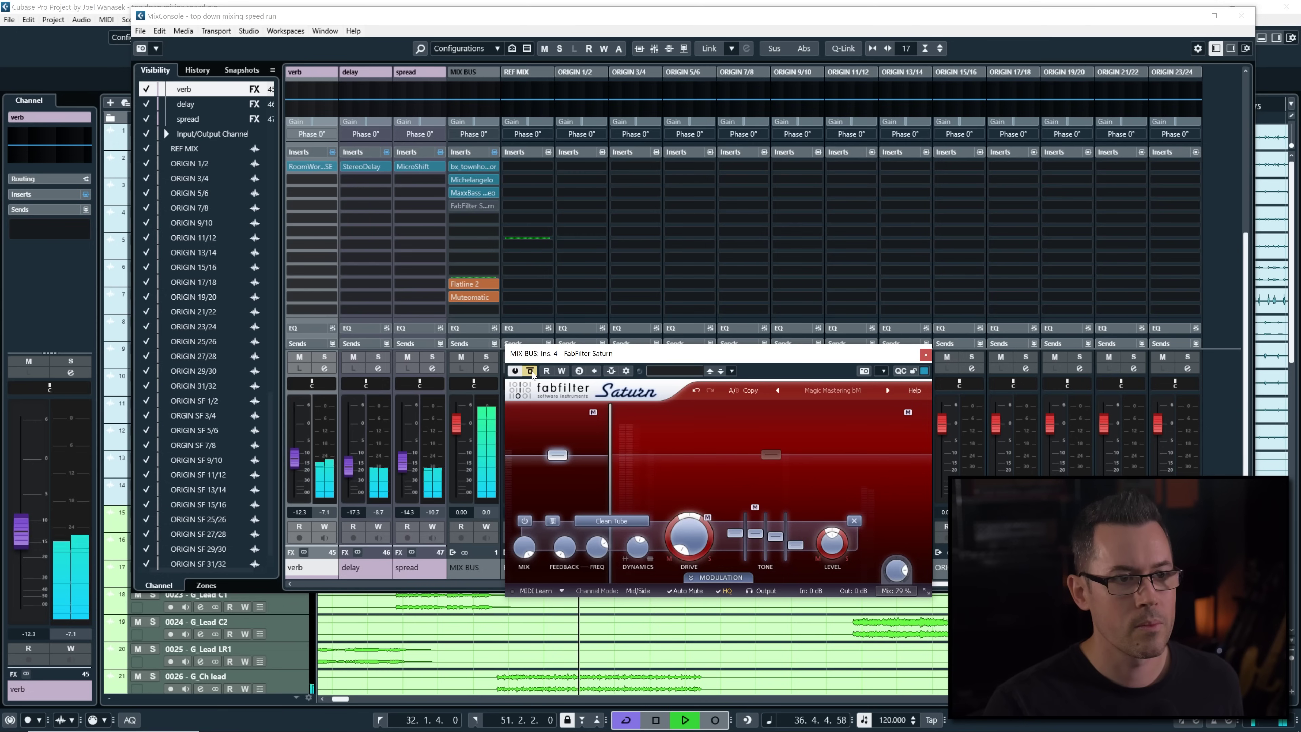
mouse_move(902, 584)
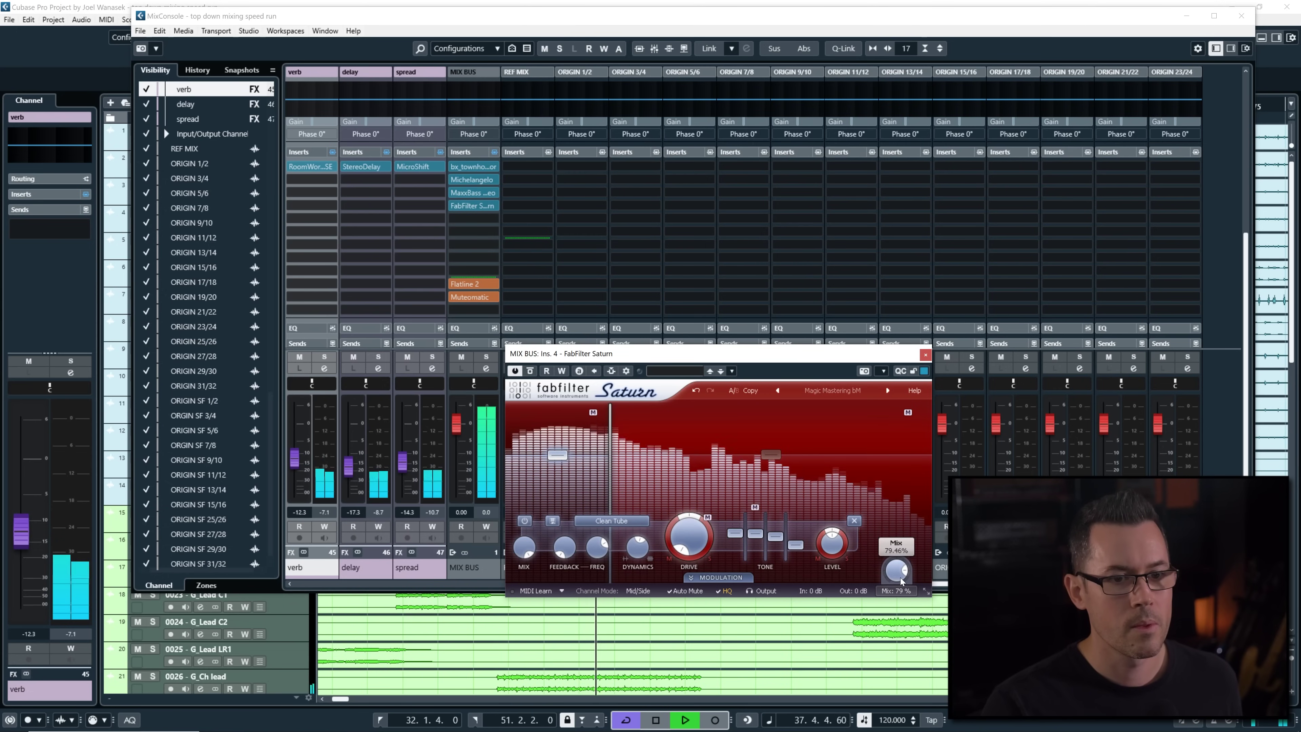
click(925, 355)
key(space)
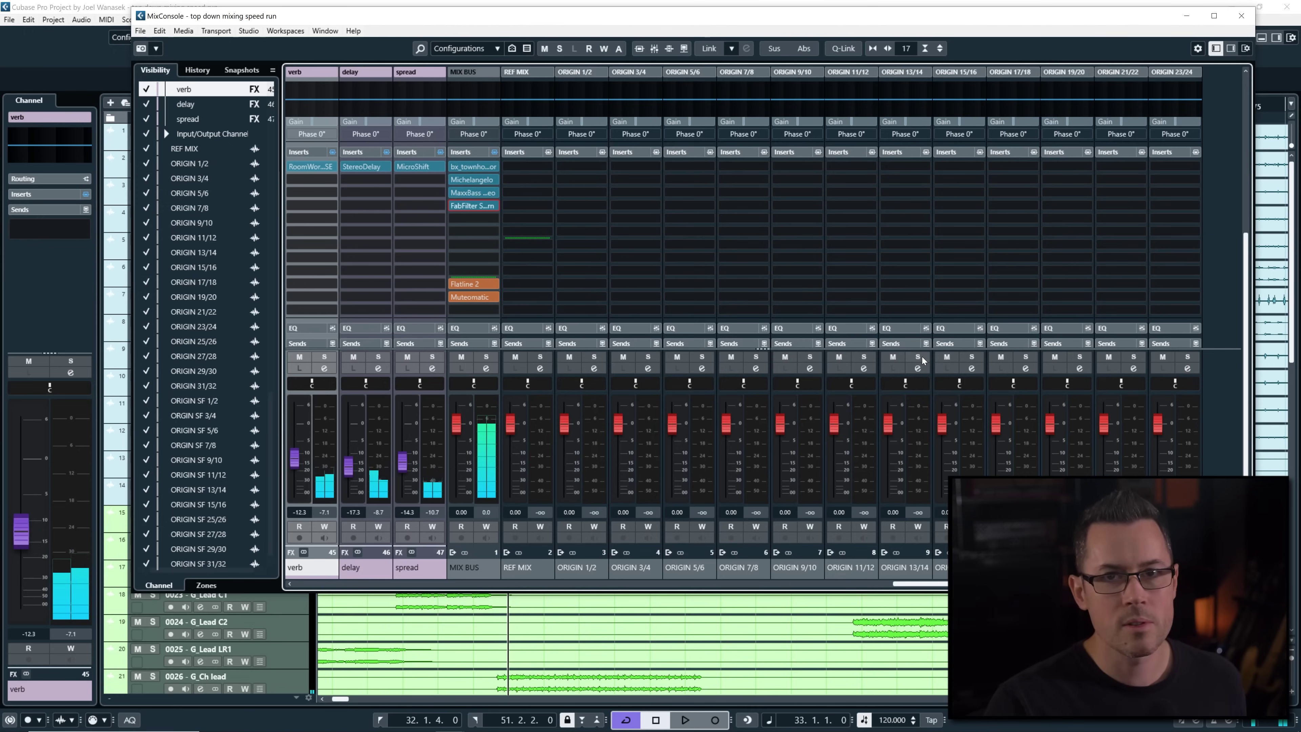
Load LinMB Stereo into the sixth MIX BUS insert, leaving the fifth slot empty
click(473, 219)
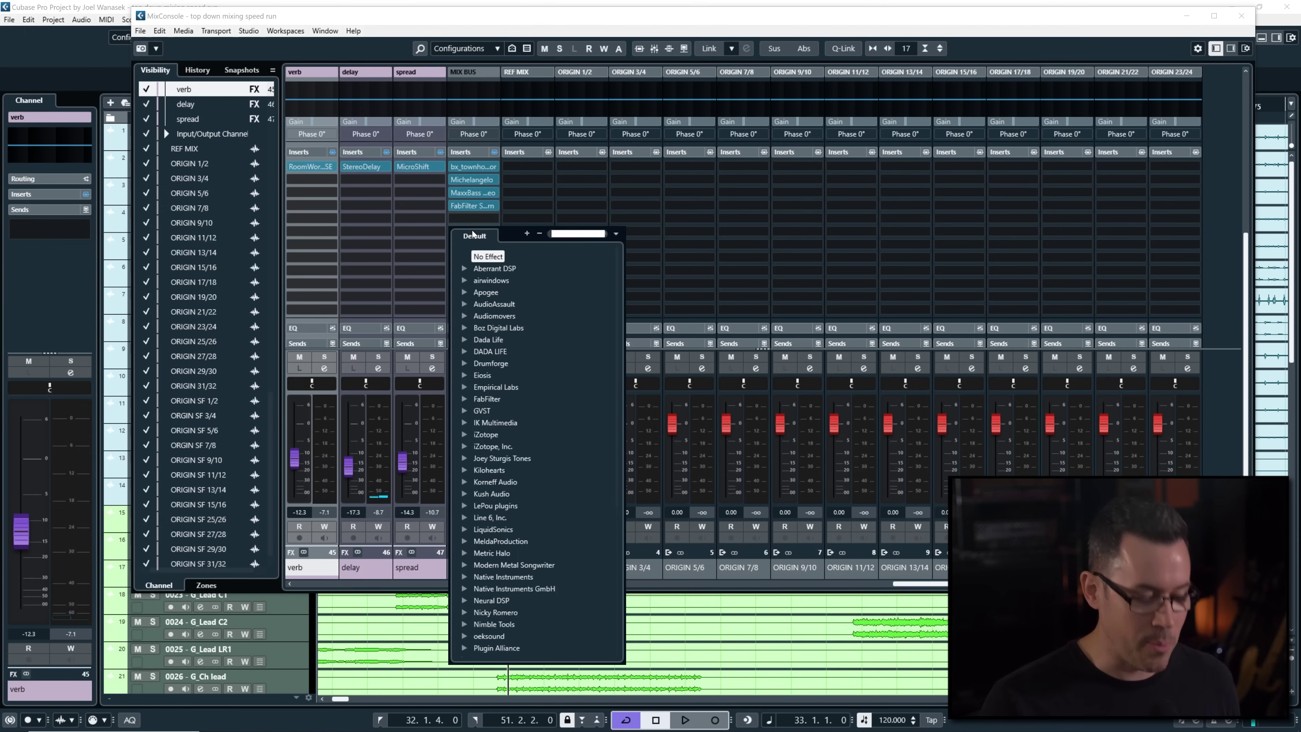
text(linmb)
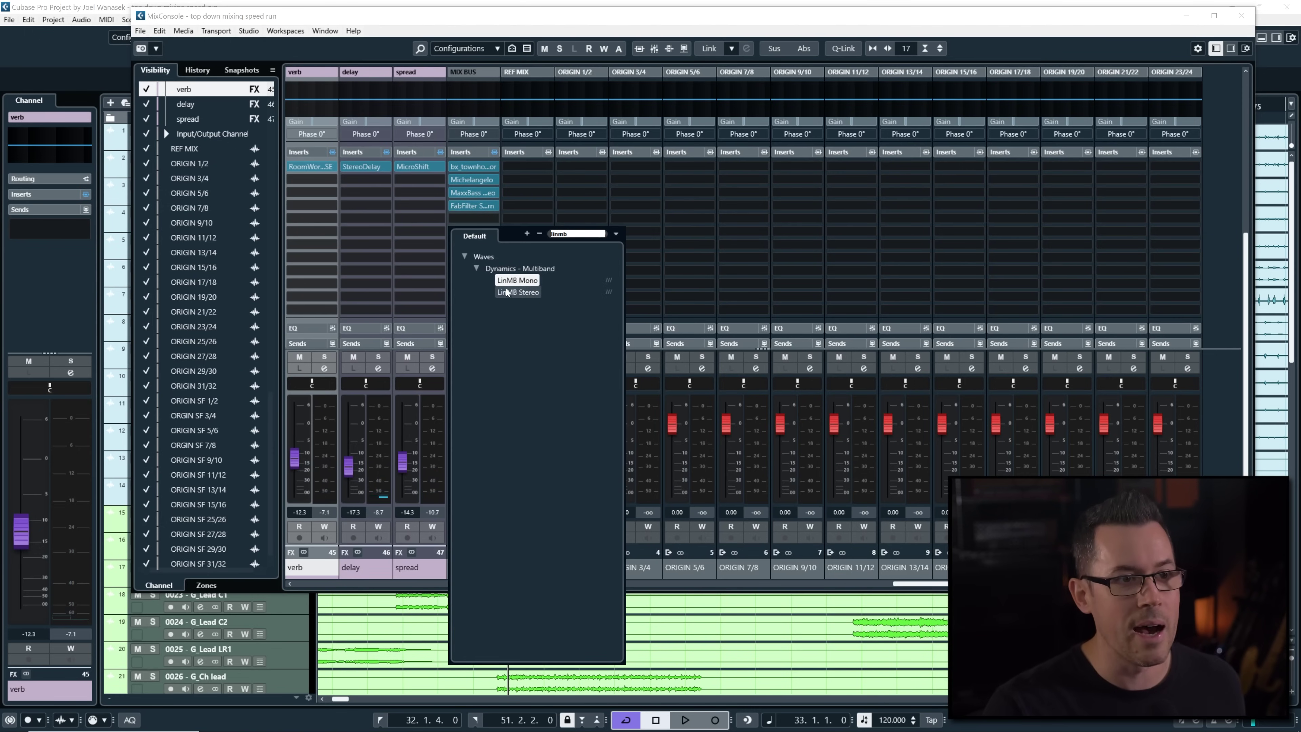
click(510, 293)
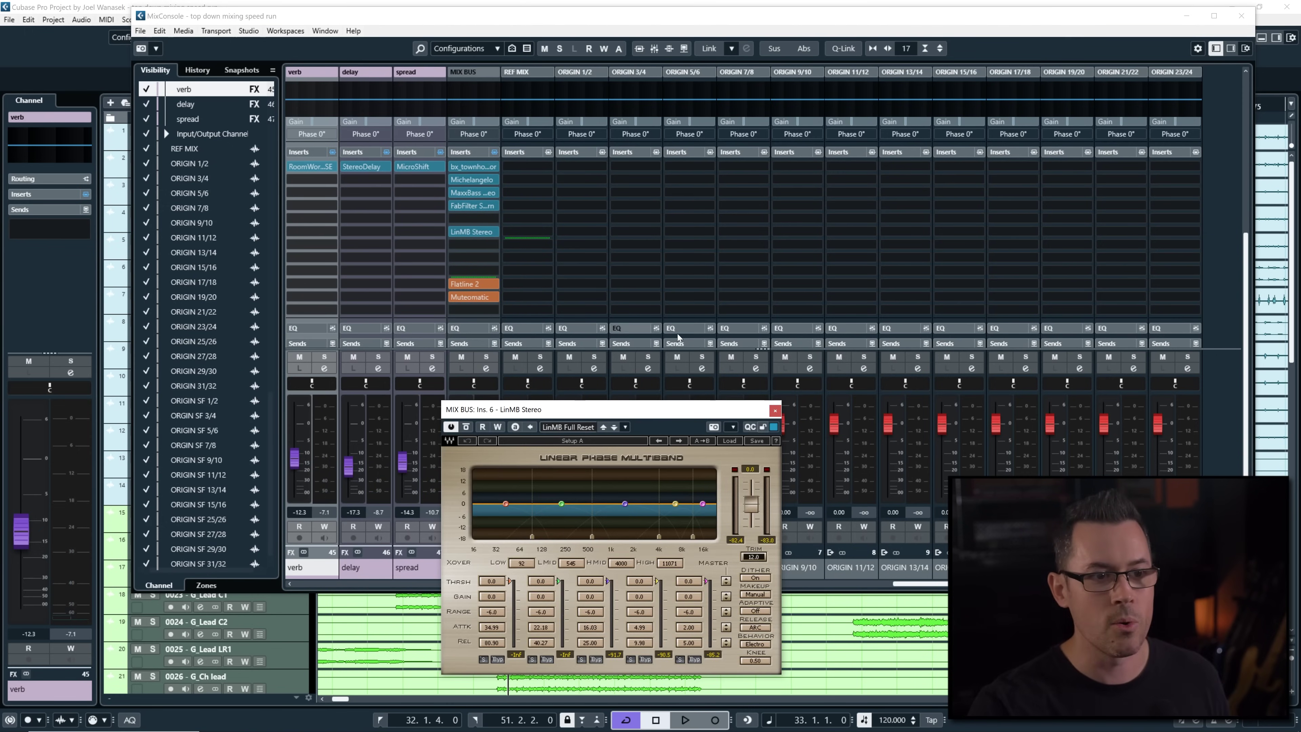
drag(676, 421, 680, 192)
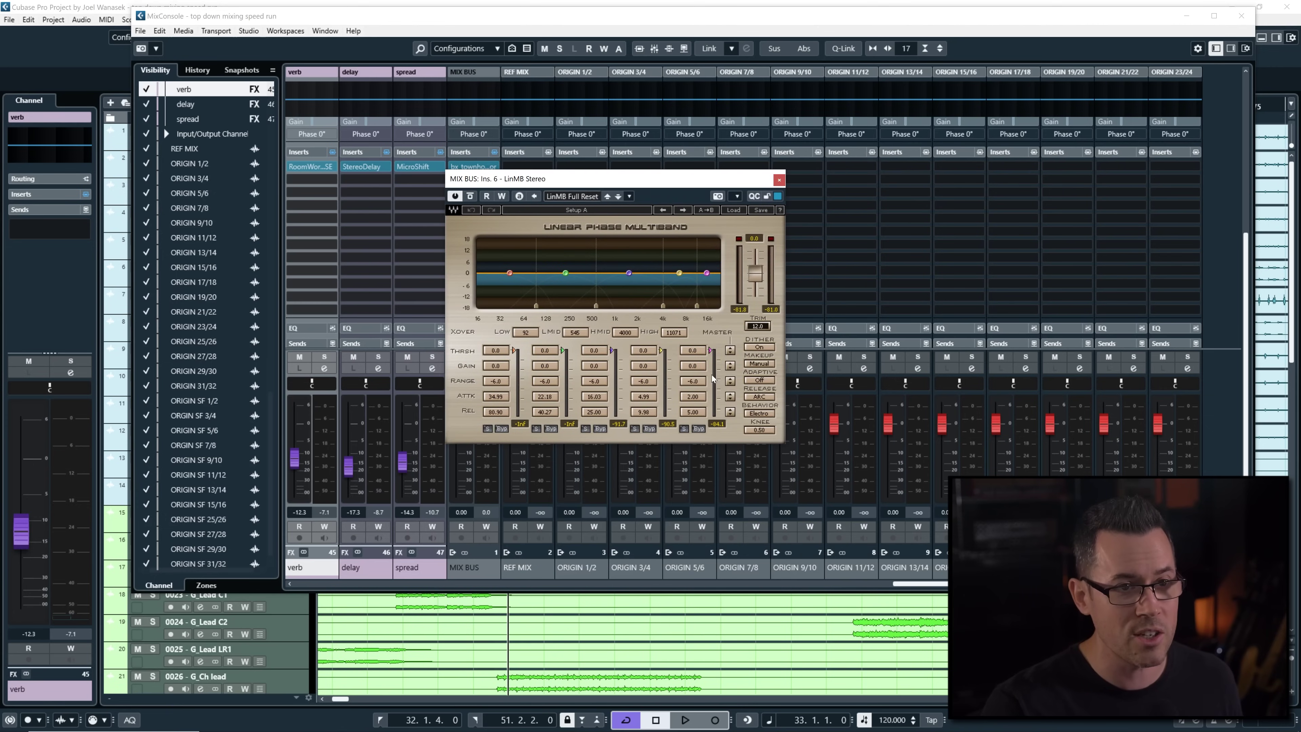
Set the Range of all LinMB bands to about -13.1 during playback, compare with bypass, and close the plug-in
key(space)
drag(731, 387, 738, 365)
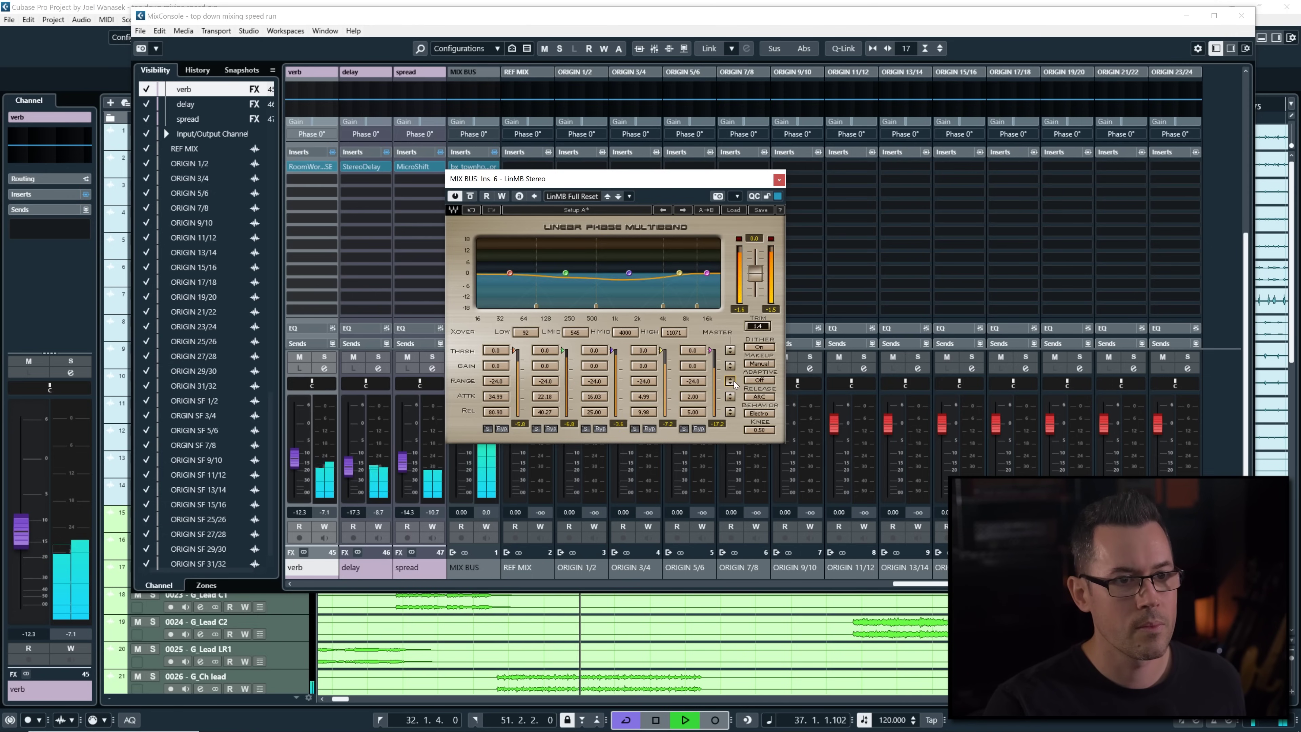
drag(730, 380, 730, 366)
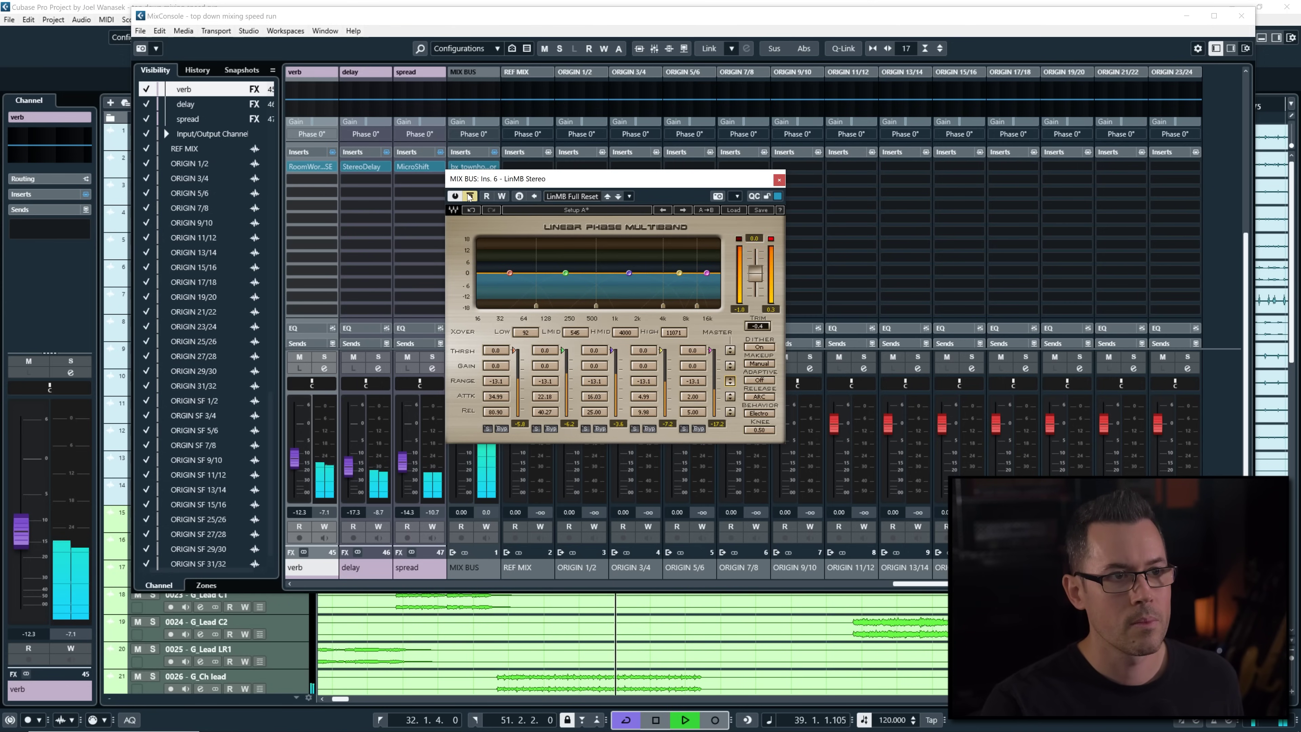
key(space)
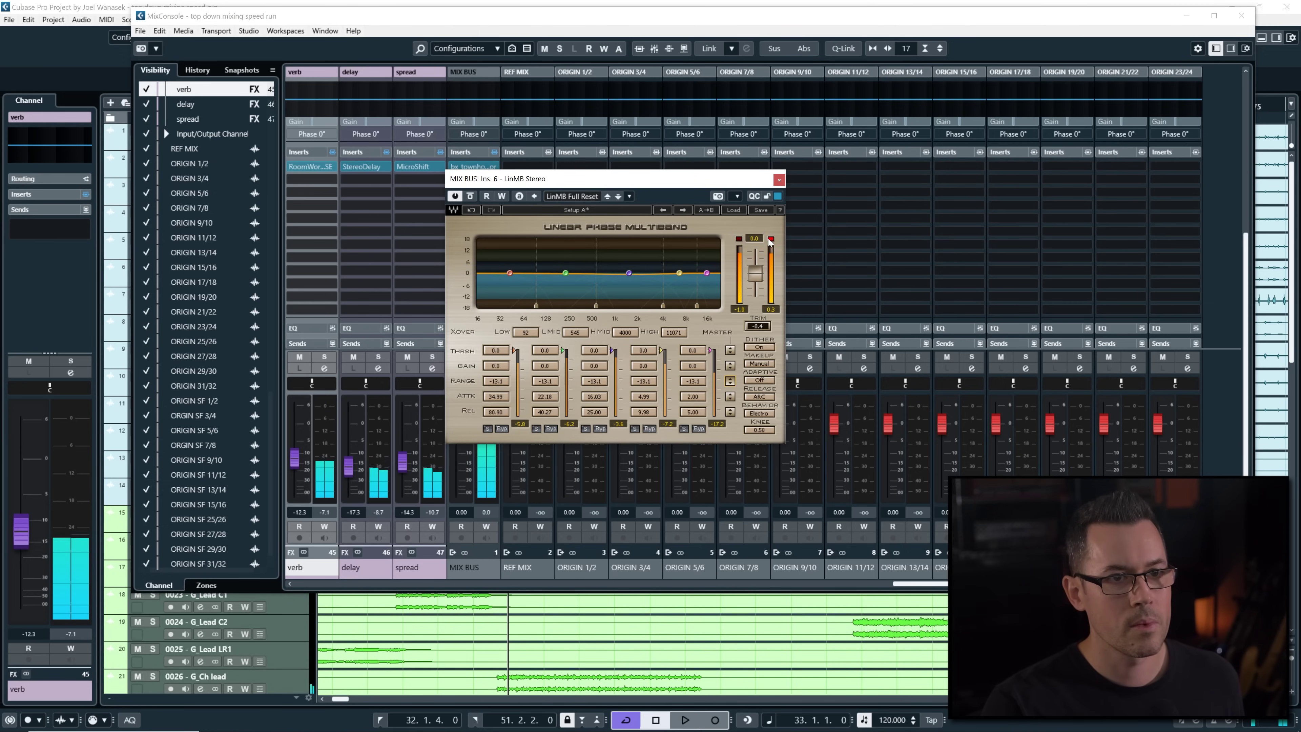
key(space)
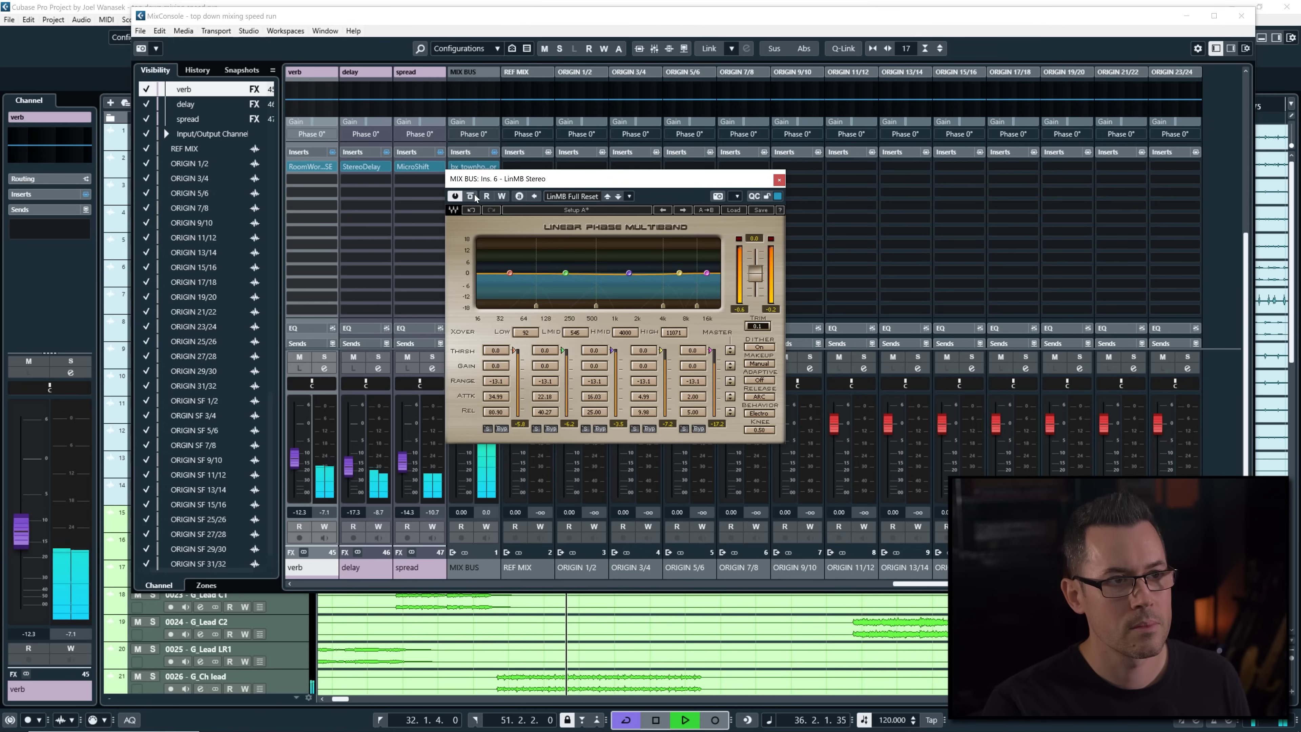
click(778, 181)
key(space)
Load JW BG-Mix into the seventh MIX BUS insert
click(490, 244)
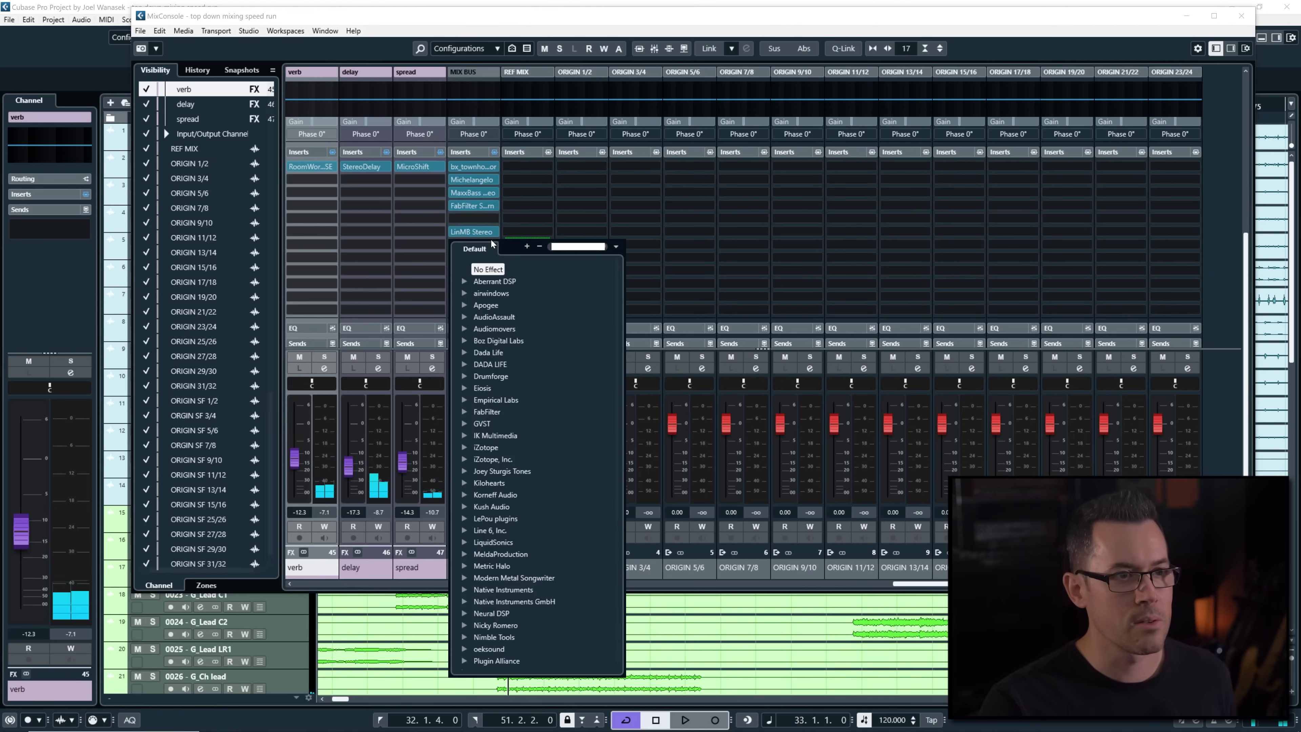
text(jw)
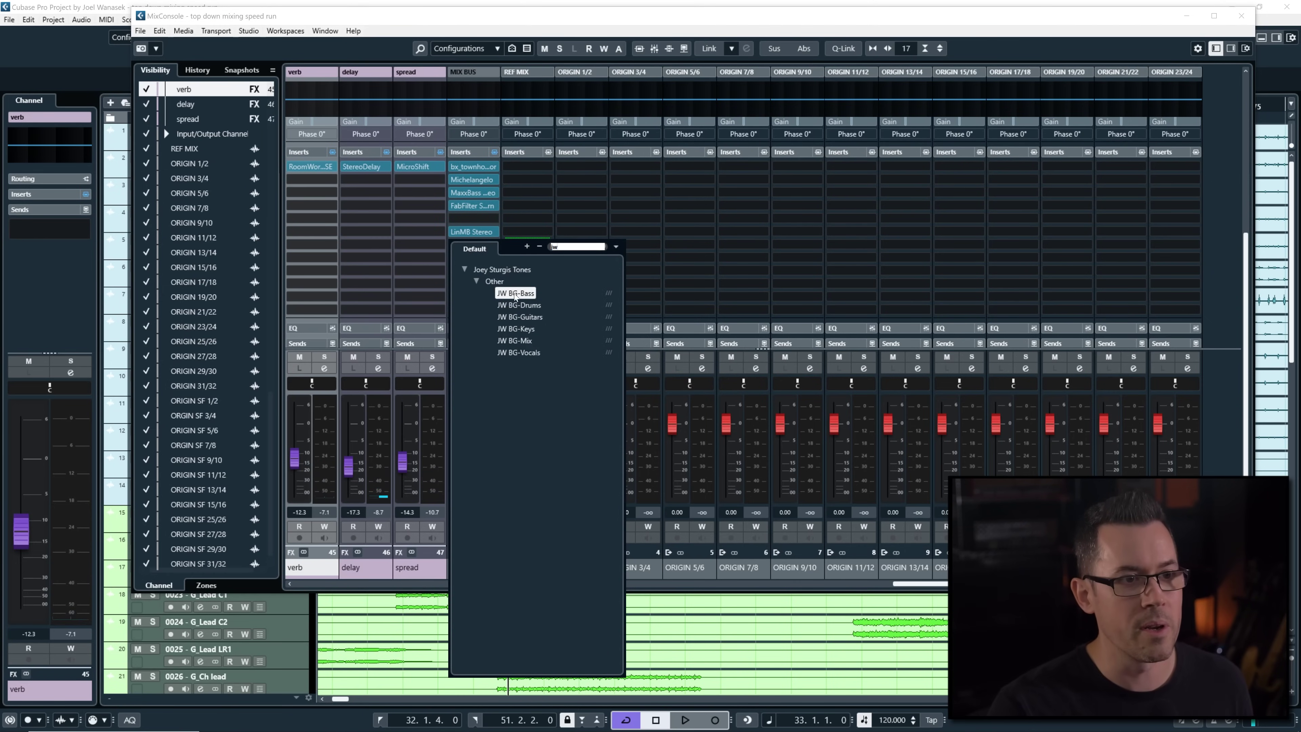
click(514, 340)
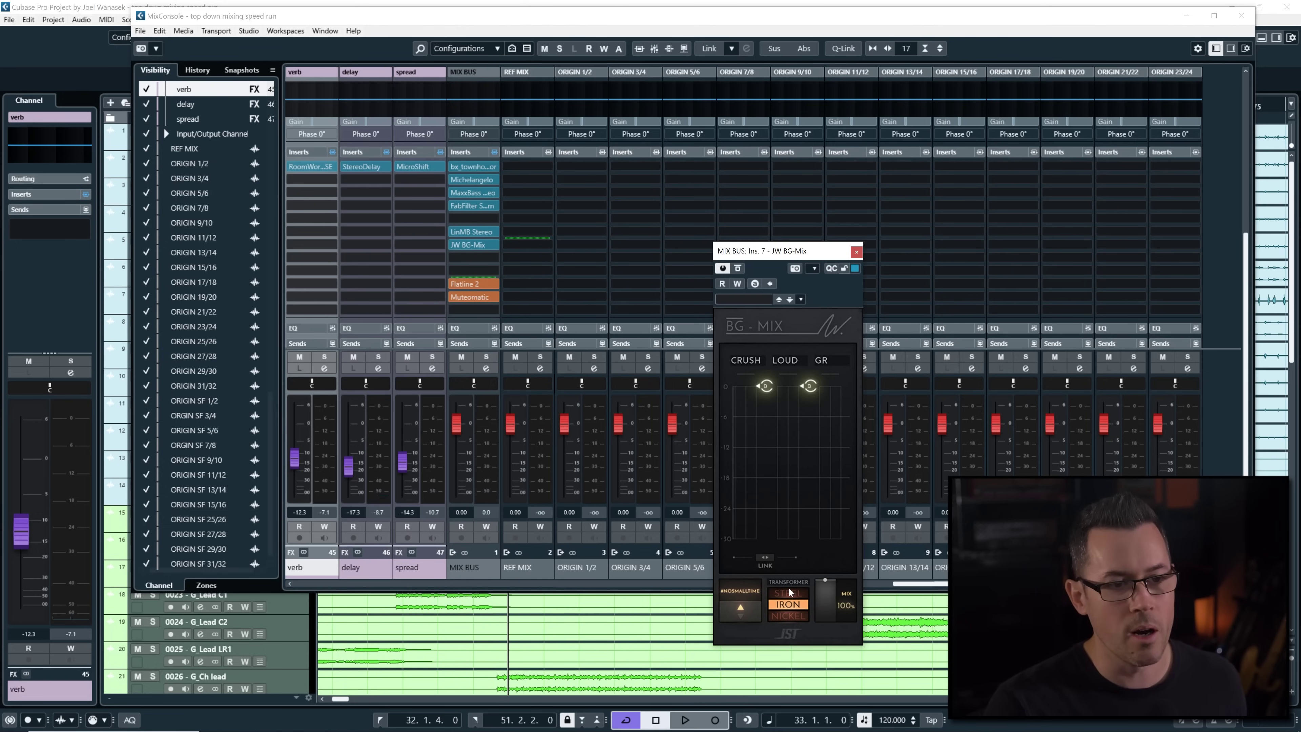
drag(811, 255, 752, 221)
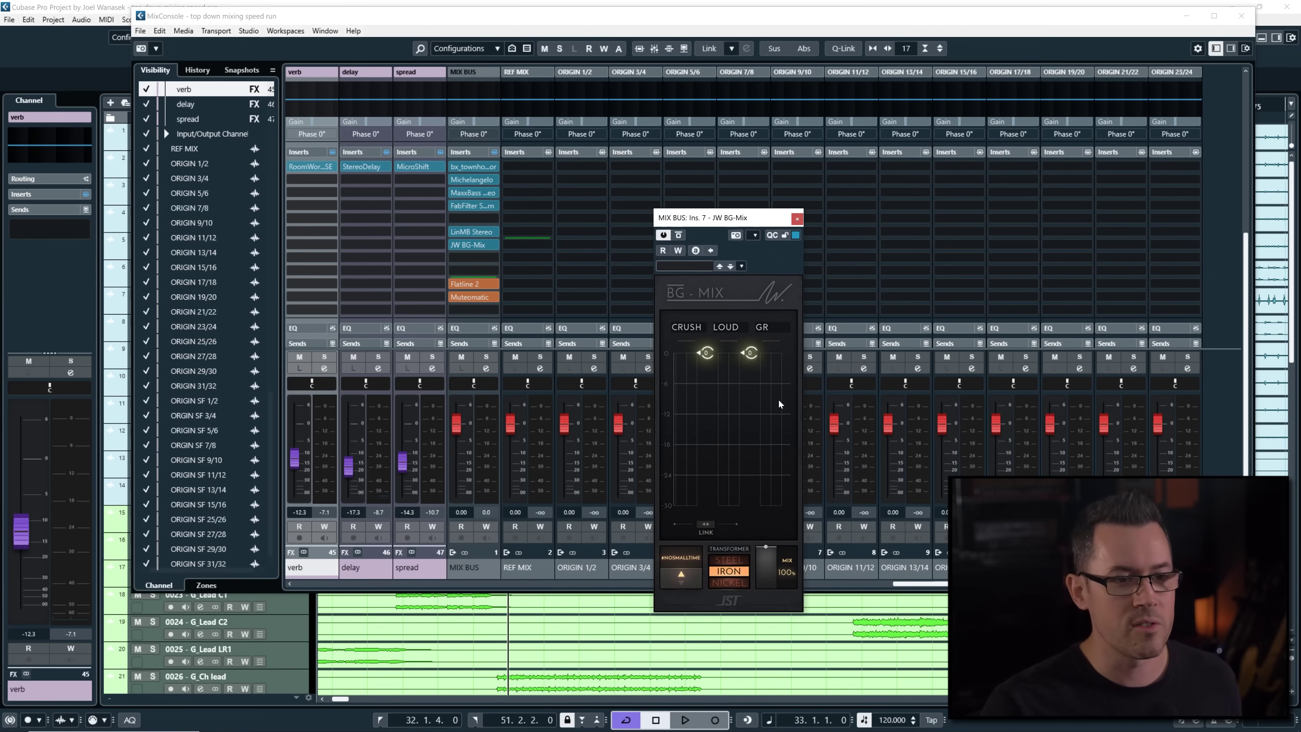
Switch BG-Mix's transformer to Nickel during playback, compare the result with bypass, and close the plug-in
key(space)
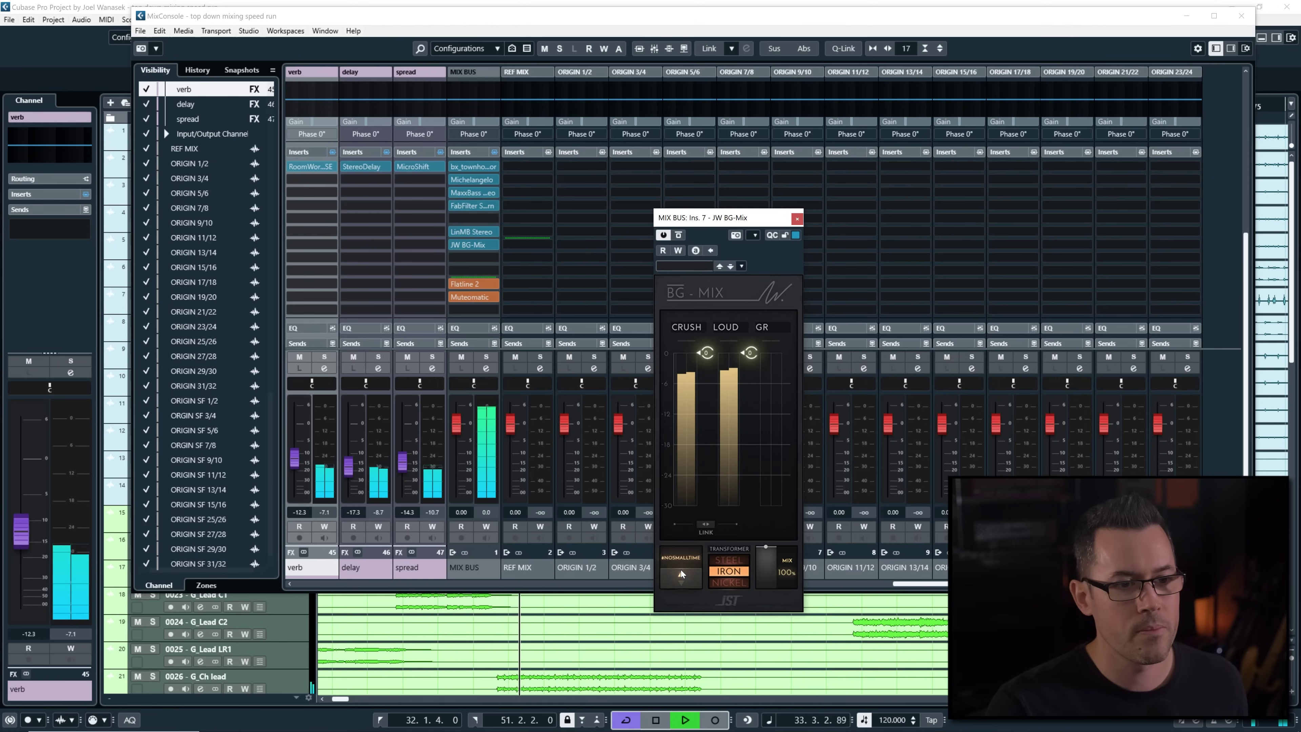
click(734, 581)
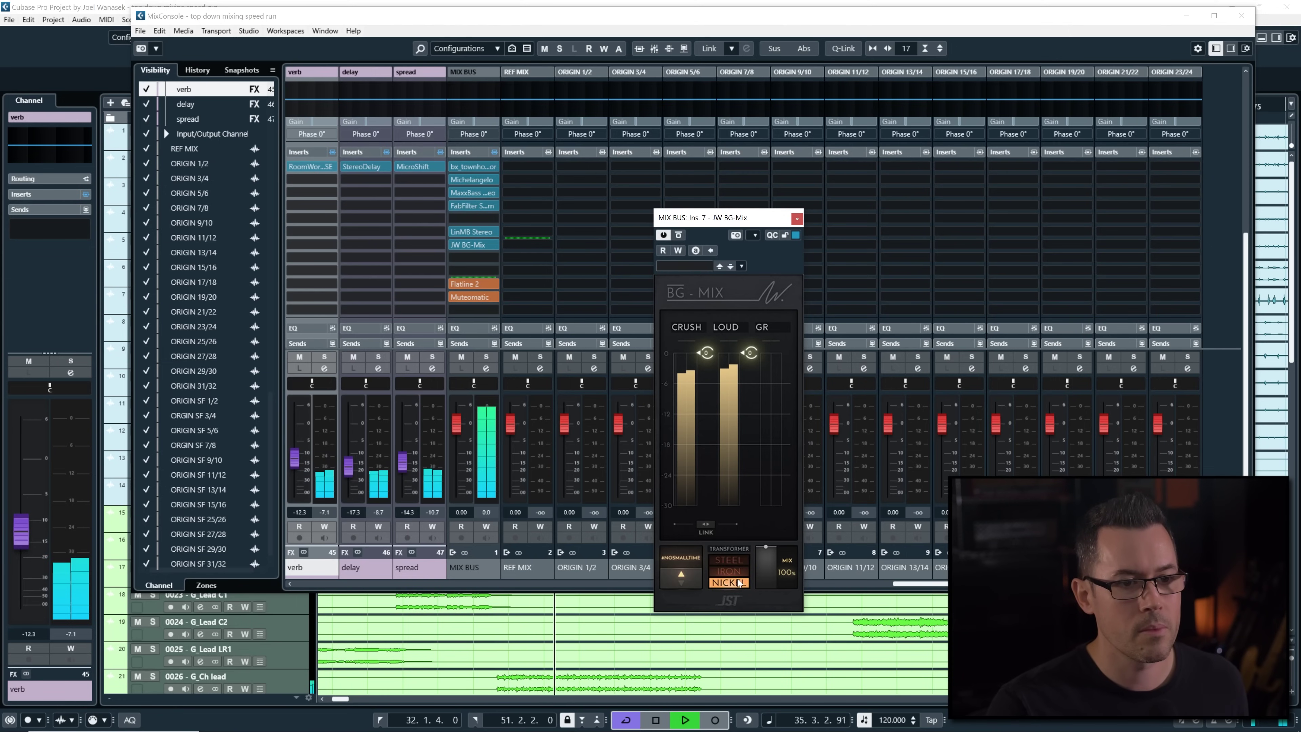
scroll(737, 582, up, 1)
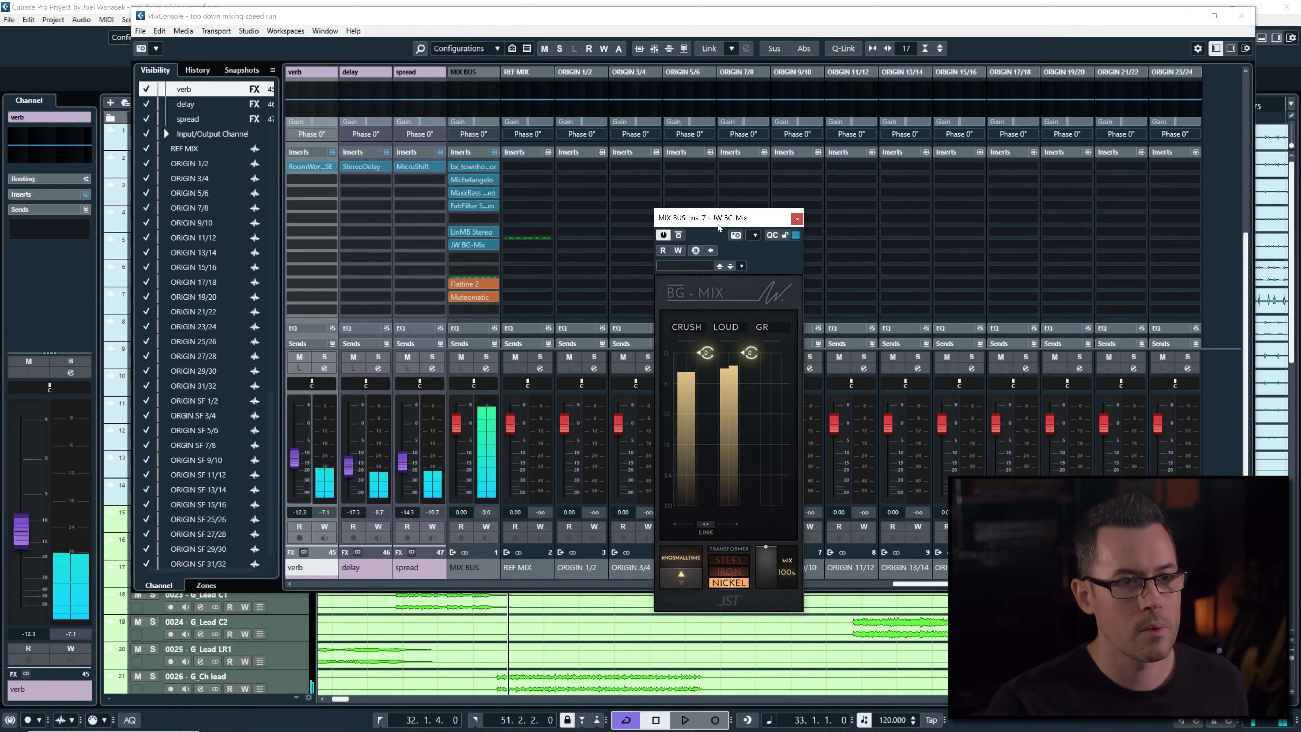
drag(719, 226, 623, 111)
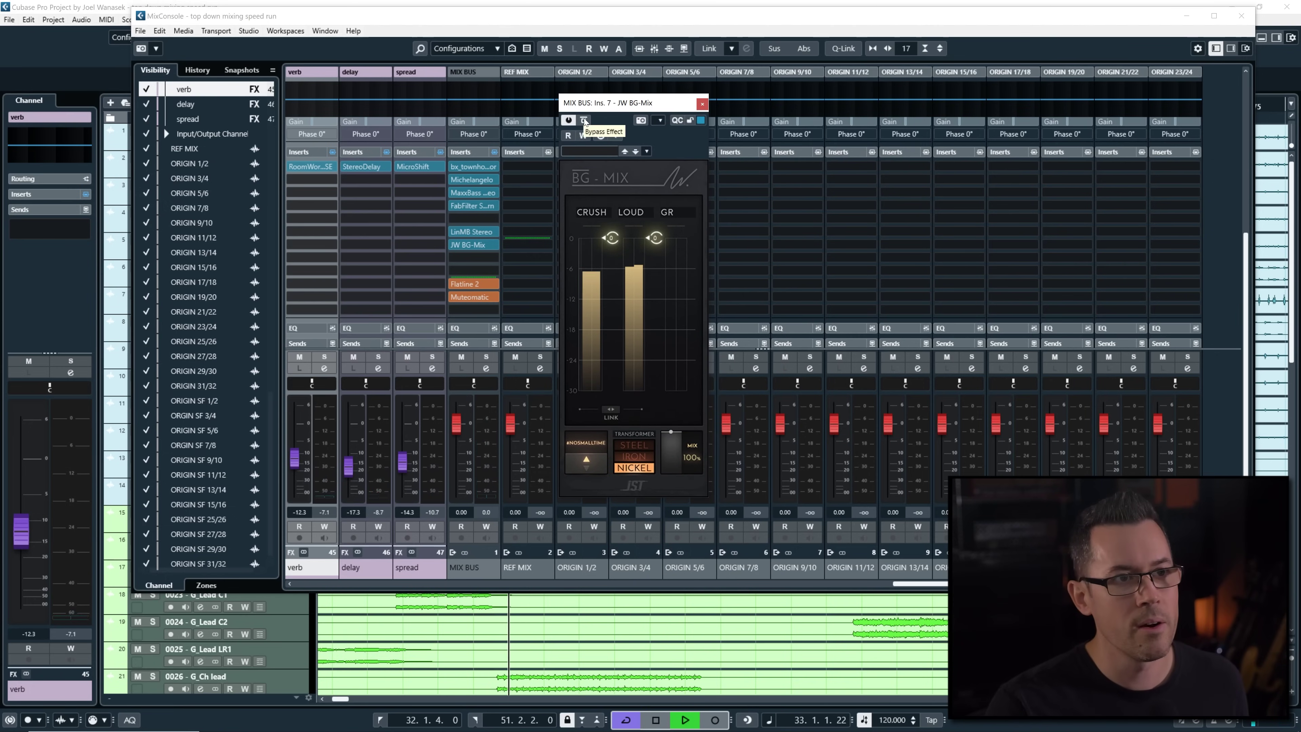
click(584, 121)
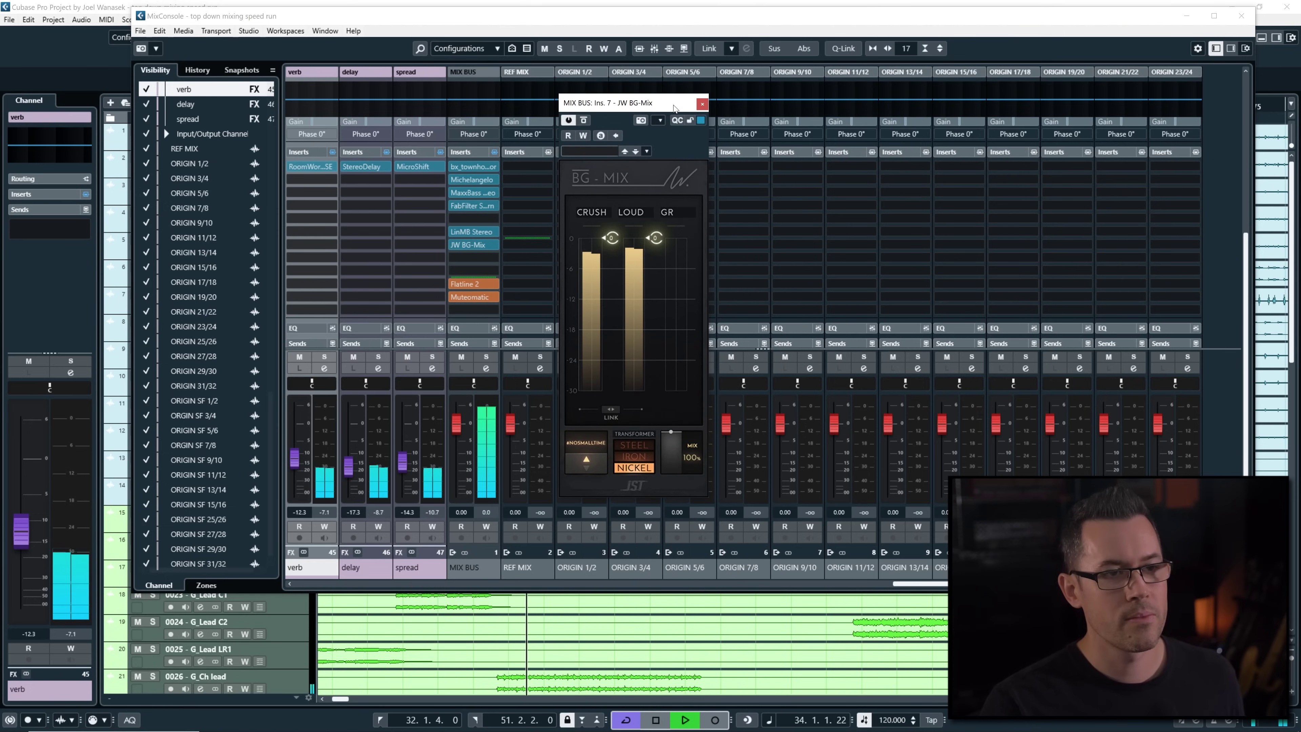
click(703, 104)
key(space)
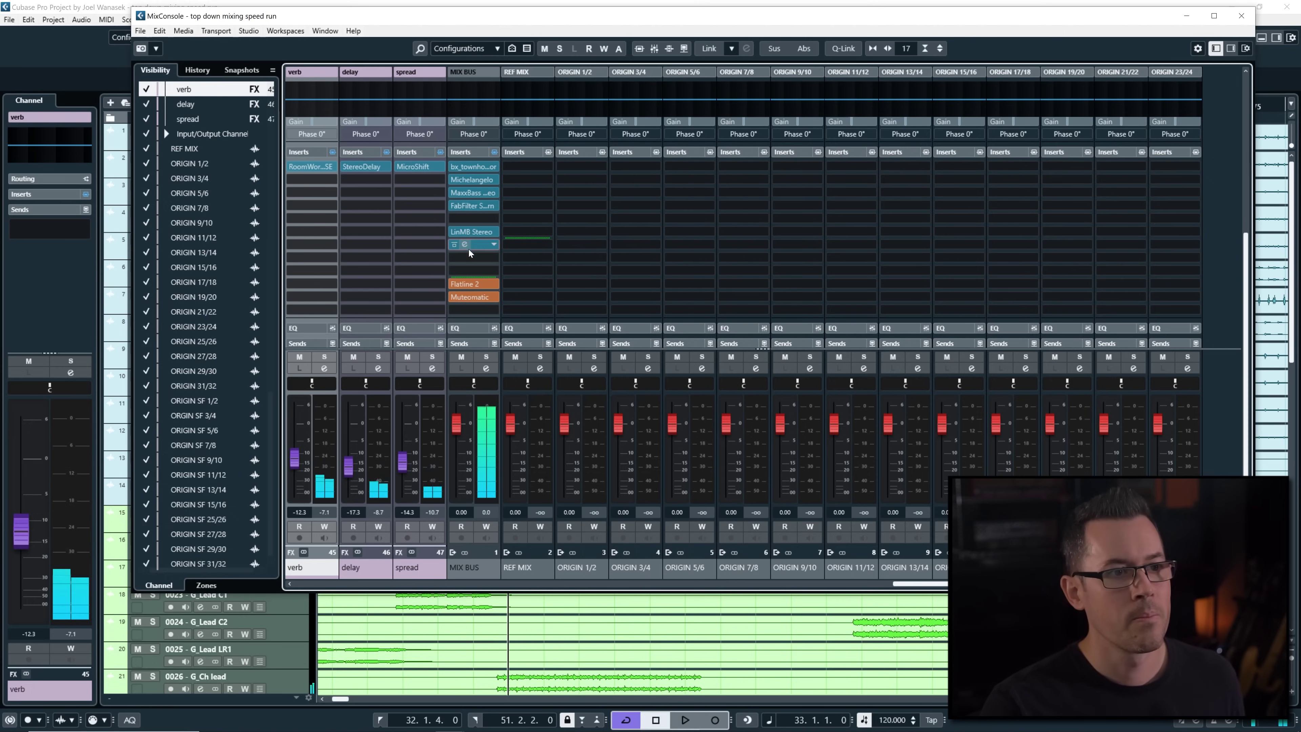
Compare the mix with the MIX BUS processing inserts bypassed and re-enabled during playback, leaving Flatline 2 and Muteomatic untouched
click(455, 245)
click(454, 232)
click(453, 206)
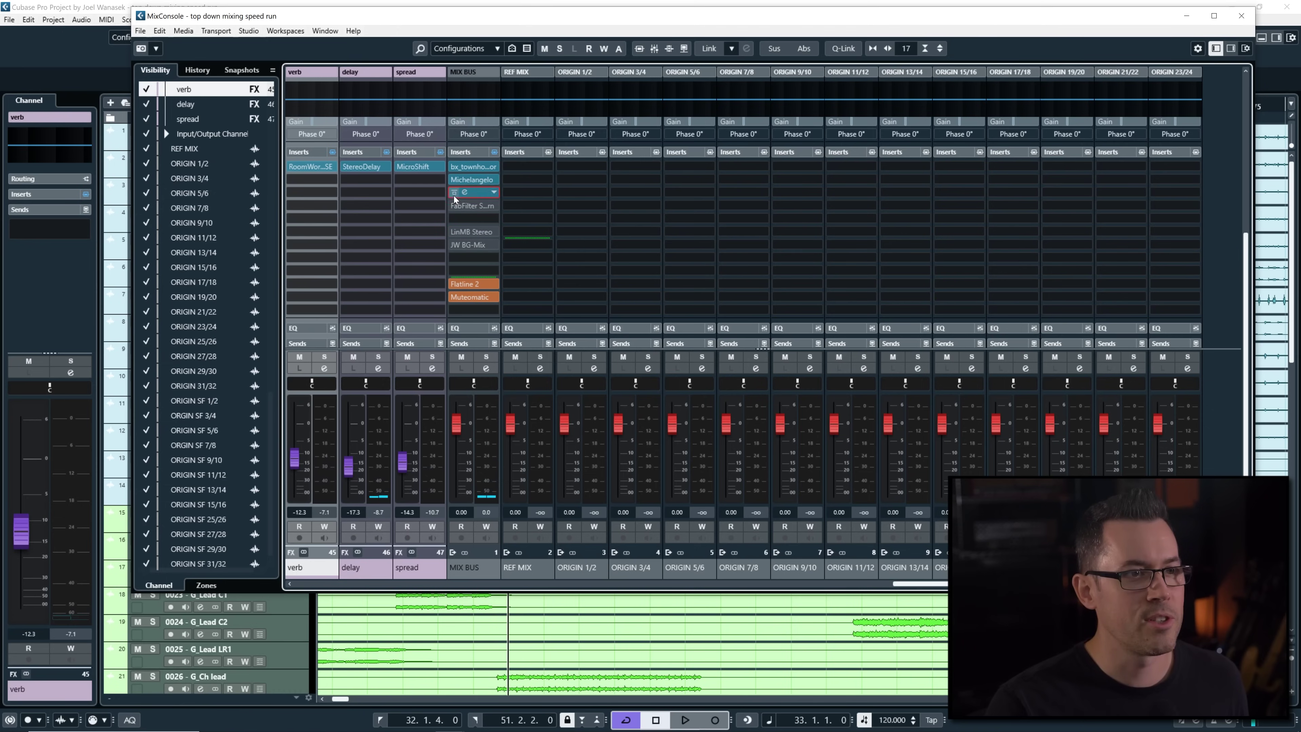
click(454, 193)
click(454, 179)
key(space)
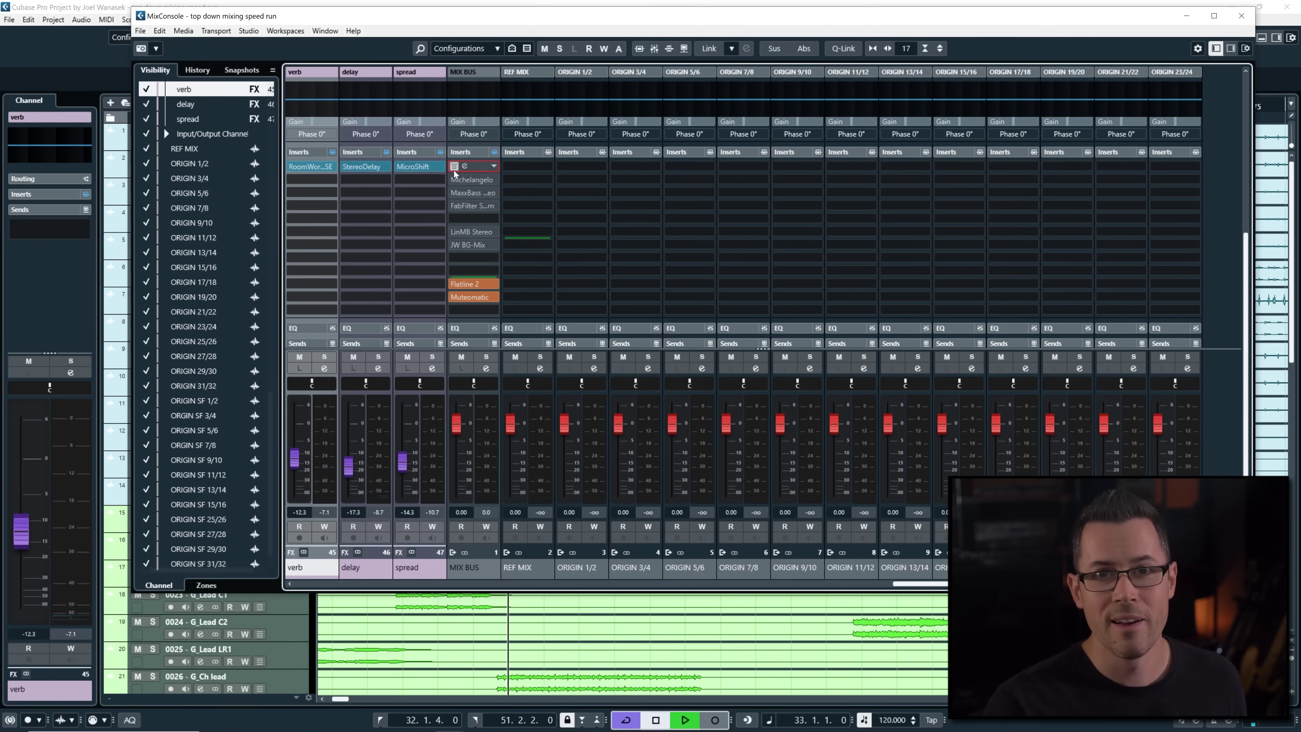
click(453, 166)
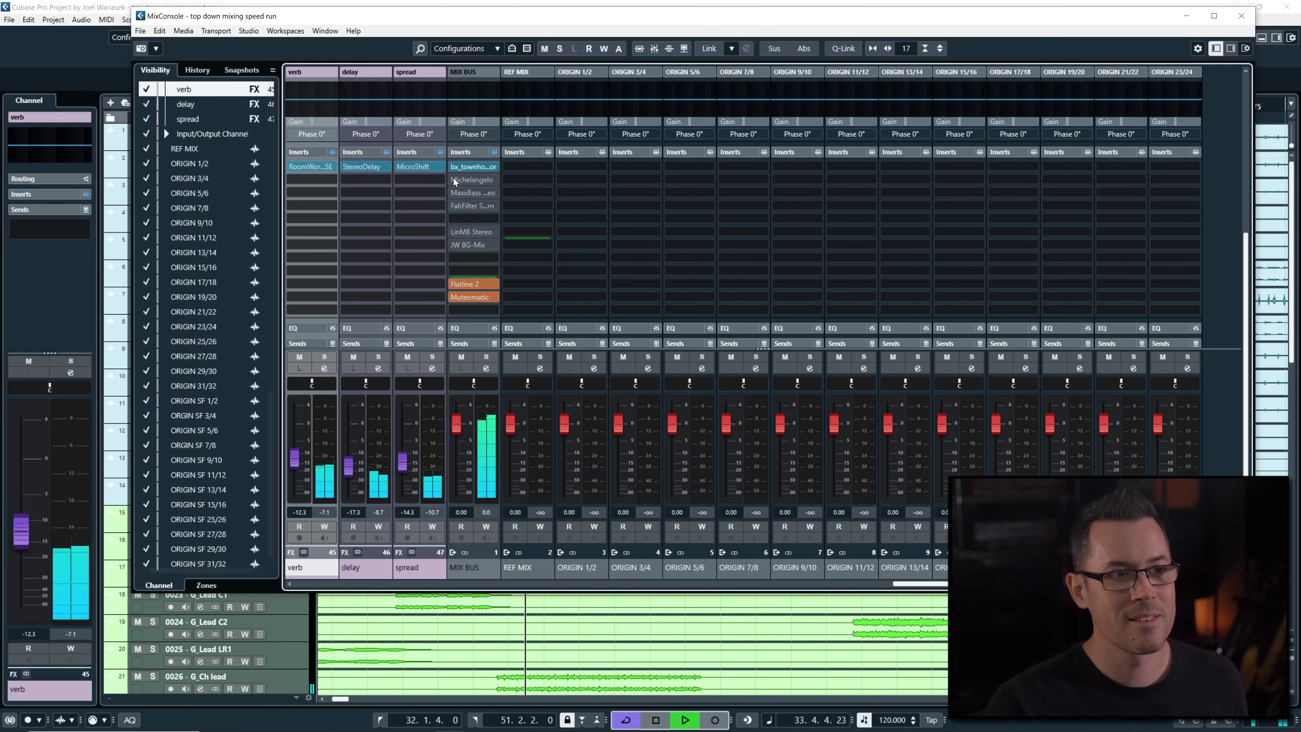
click(453, 179)
click(453, 193)
click(454, 206)
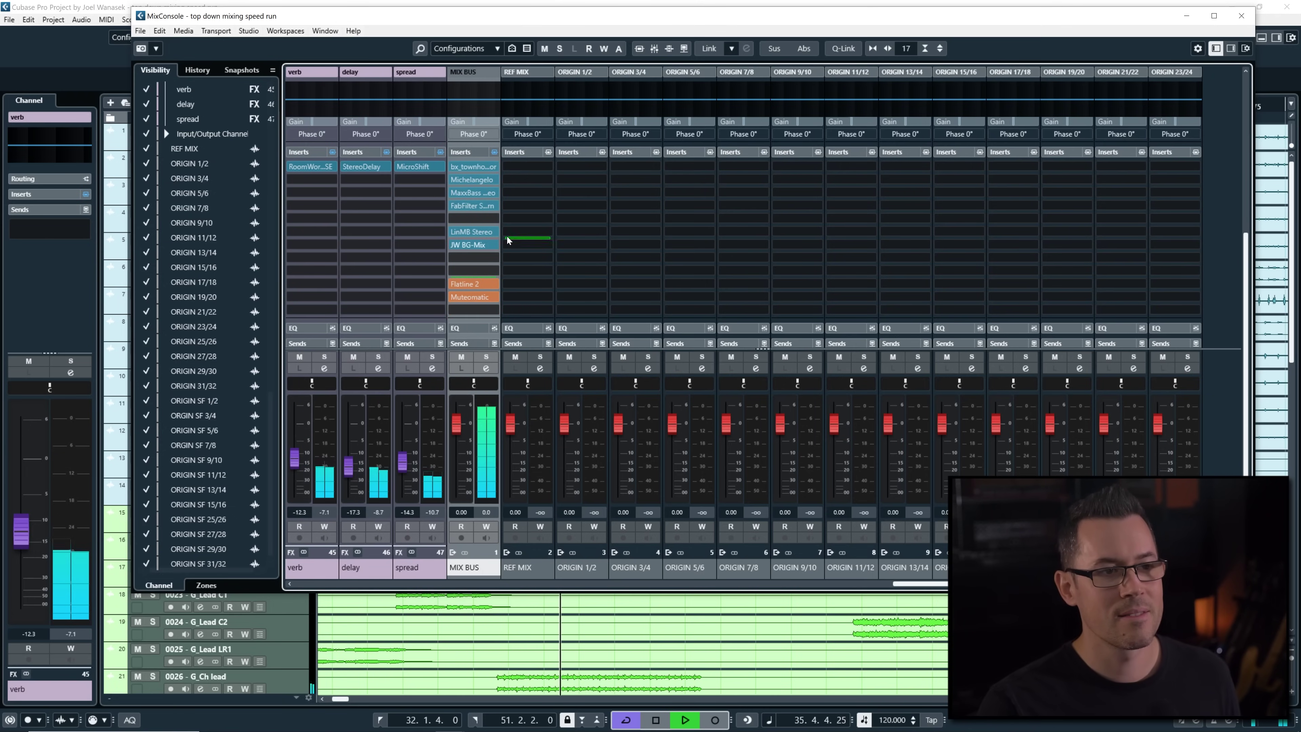
Fine-tune Michelangelo on the MIX BUS during playback, setting High to about 7 and Air to about 6, then close it and stop playback
click(478, 181)
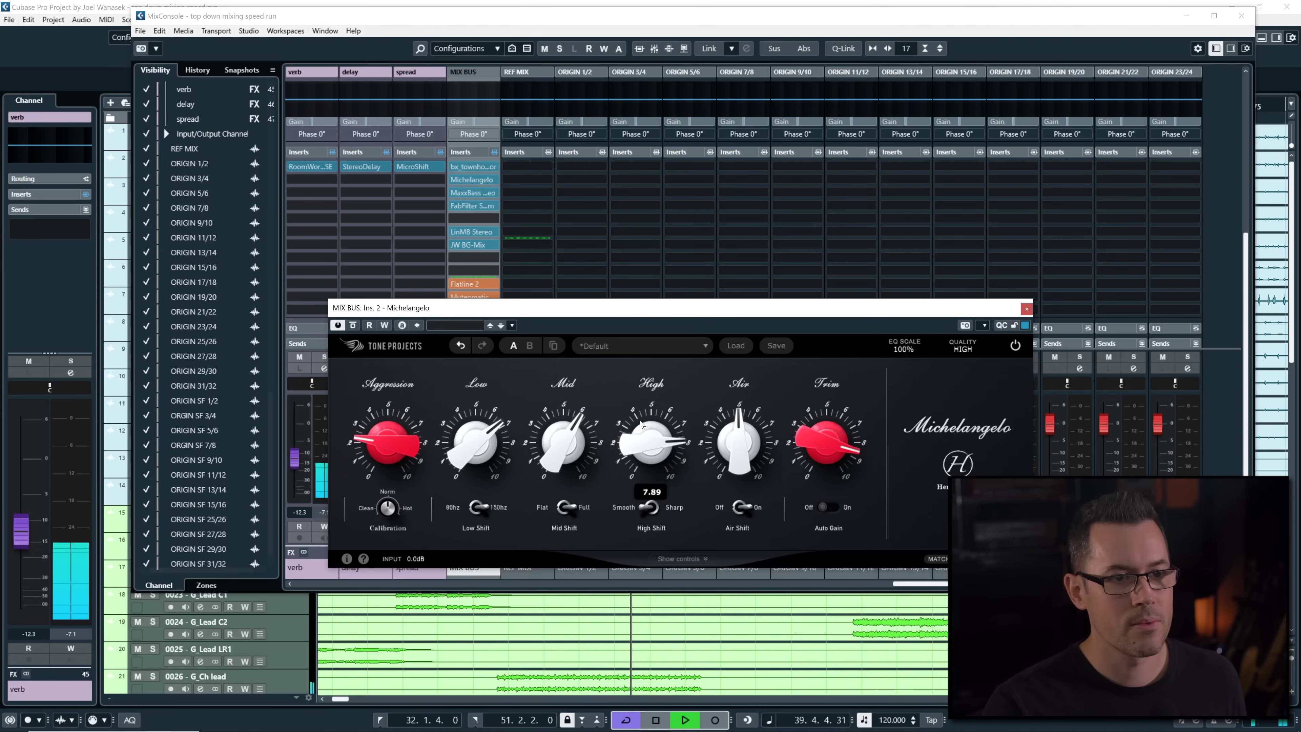
drag(640, 424, 662, 450)
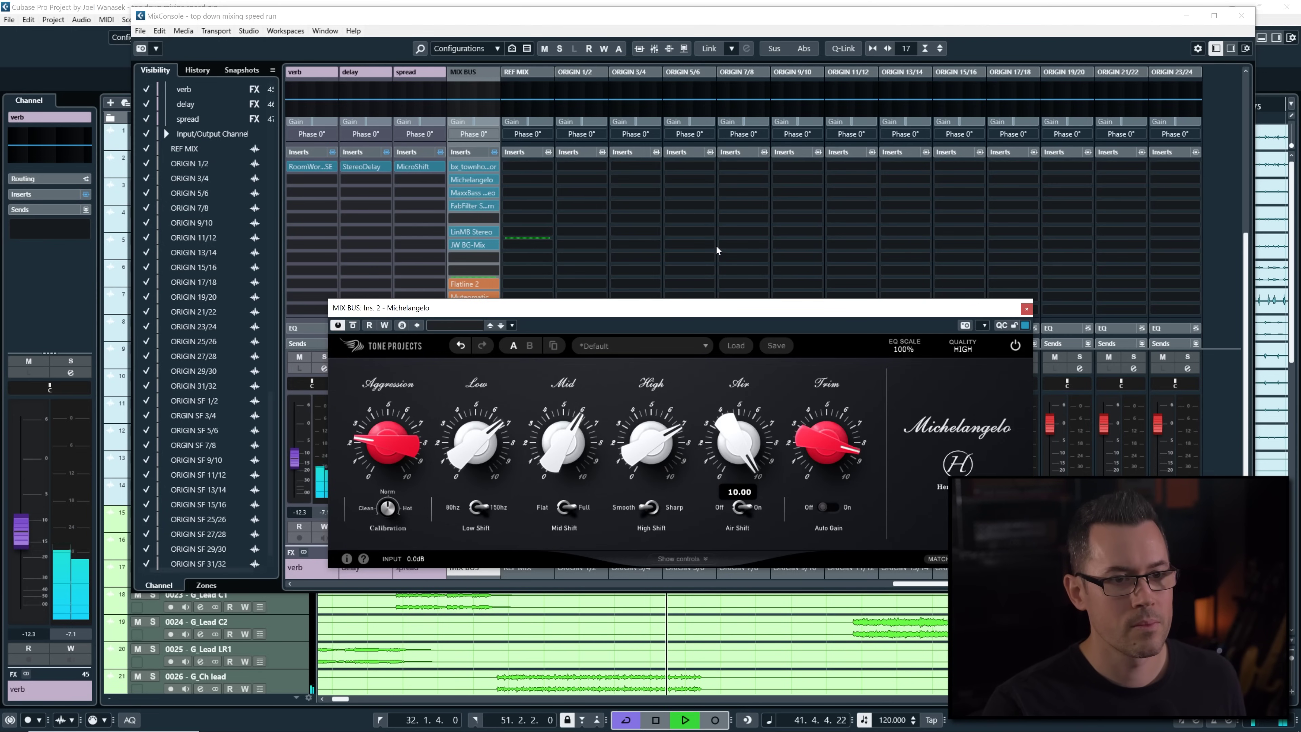
drag(716, 245, 706, 408)
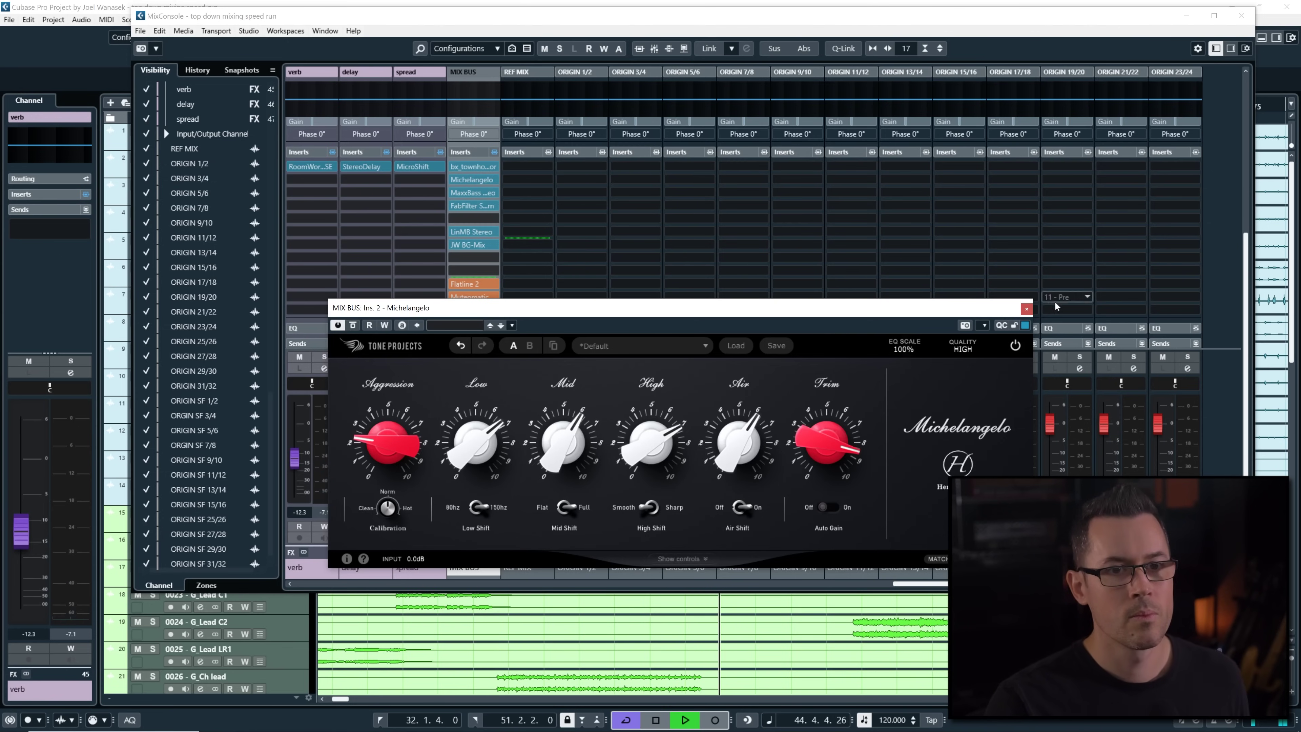
drag(1020, 311, 1020, 313)
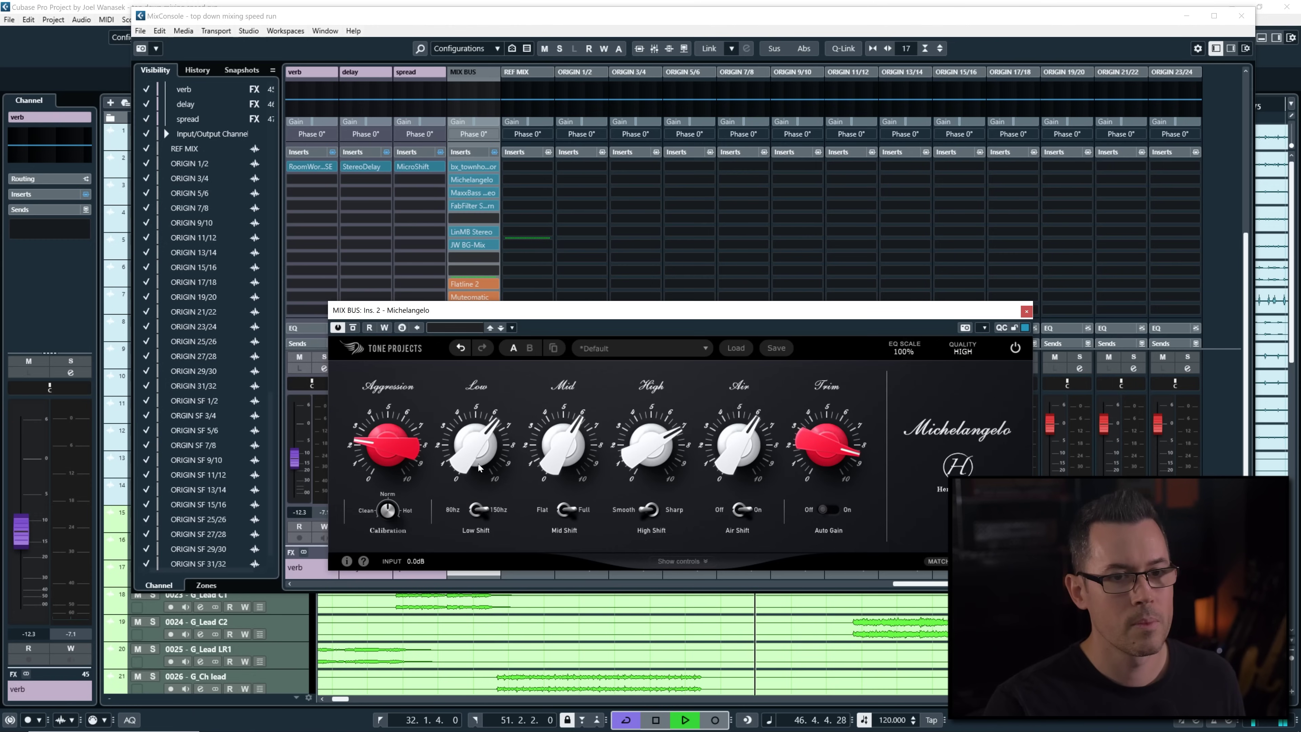
click(1025, 312)
key(space)
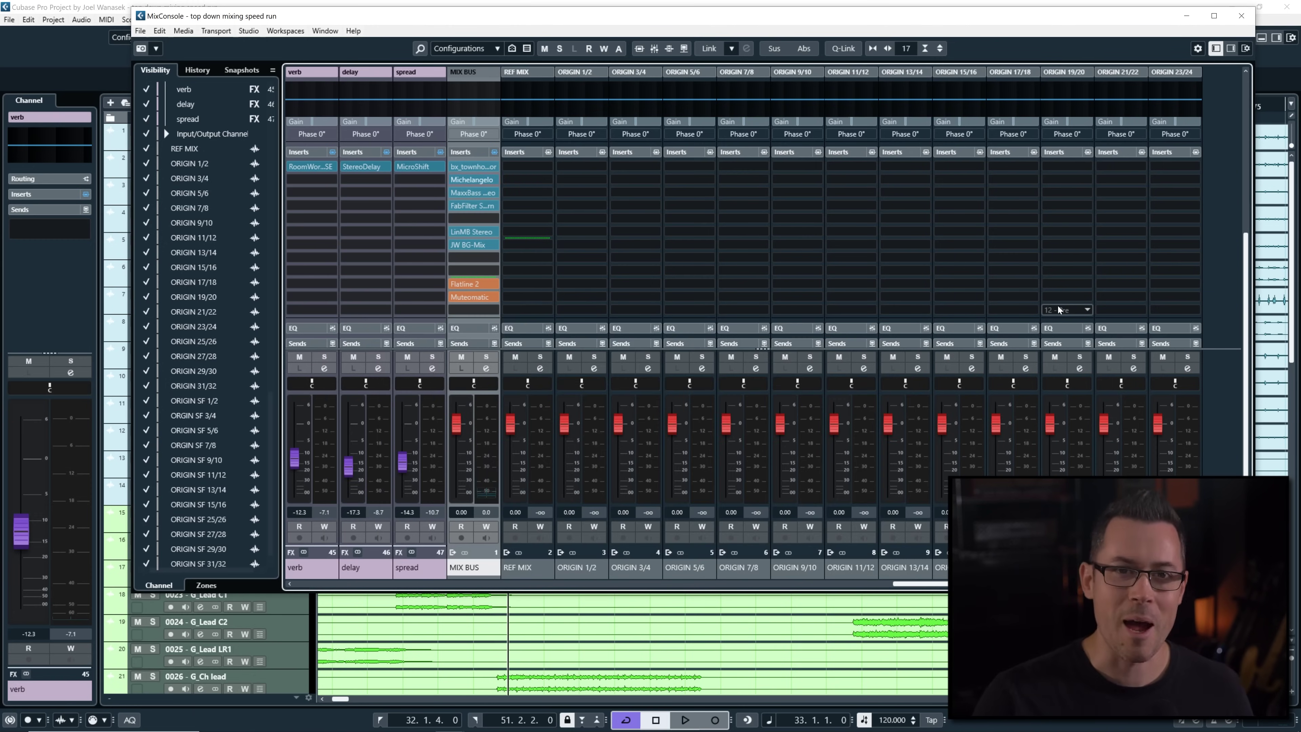
In the project window, select D_Kick Trigger and D_Kick raw and lower Kick Trigger's level to -4.04, auditioning the section from bar 53
key(F3)
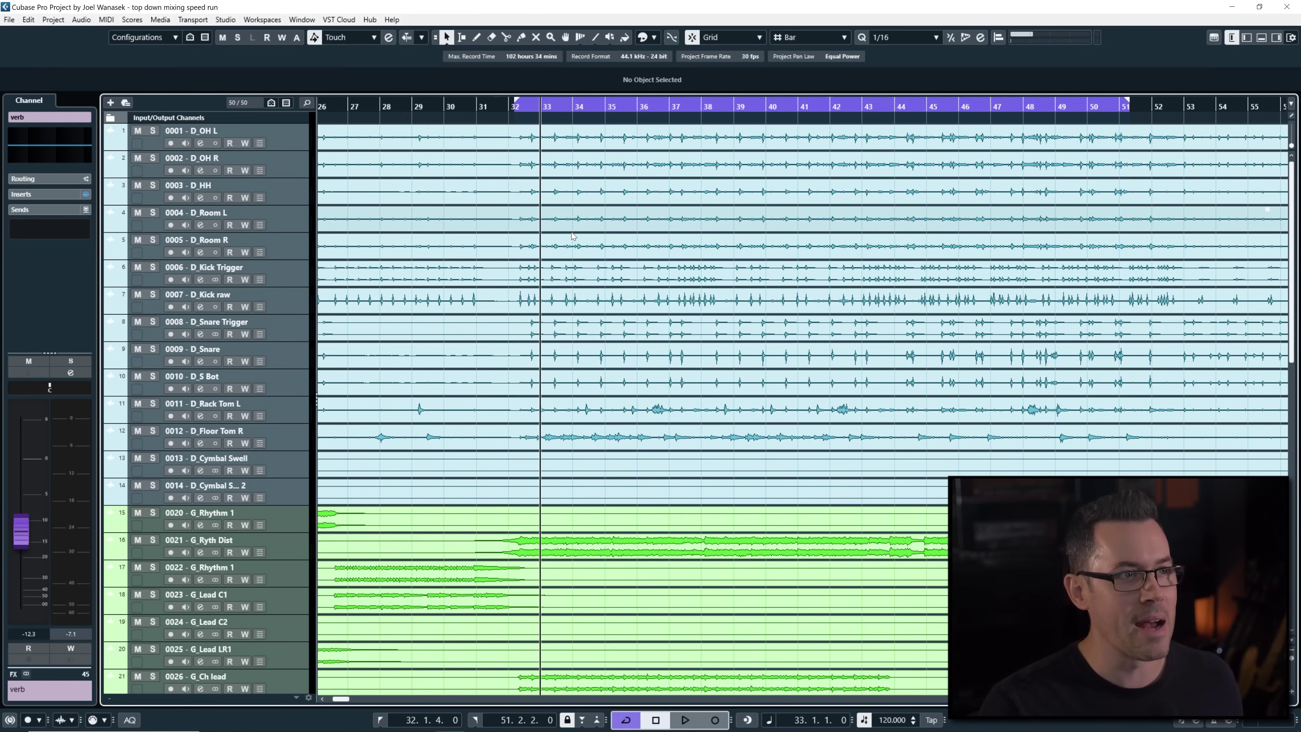
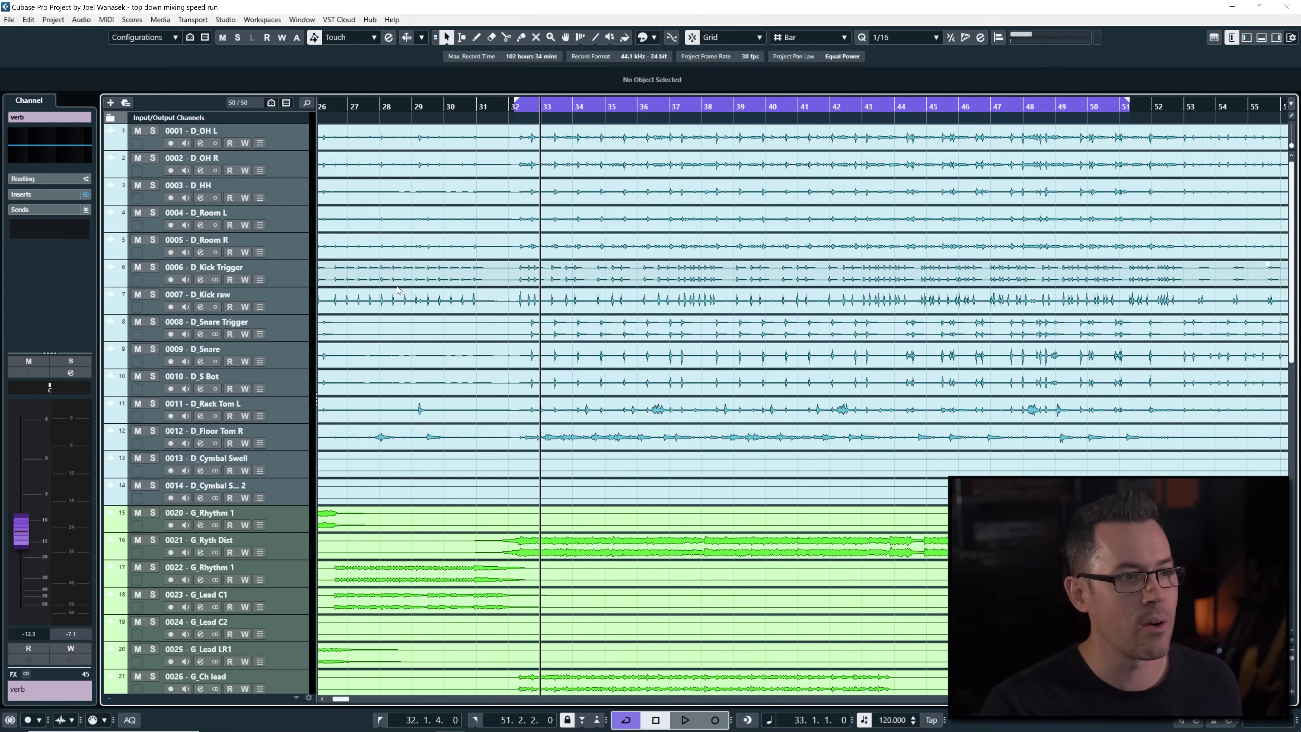
key(space)
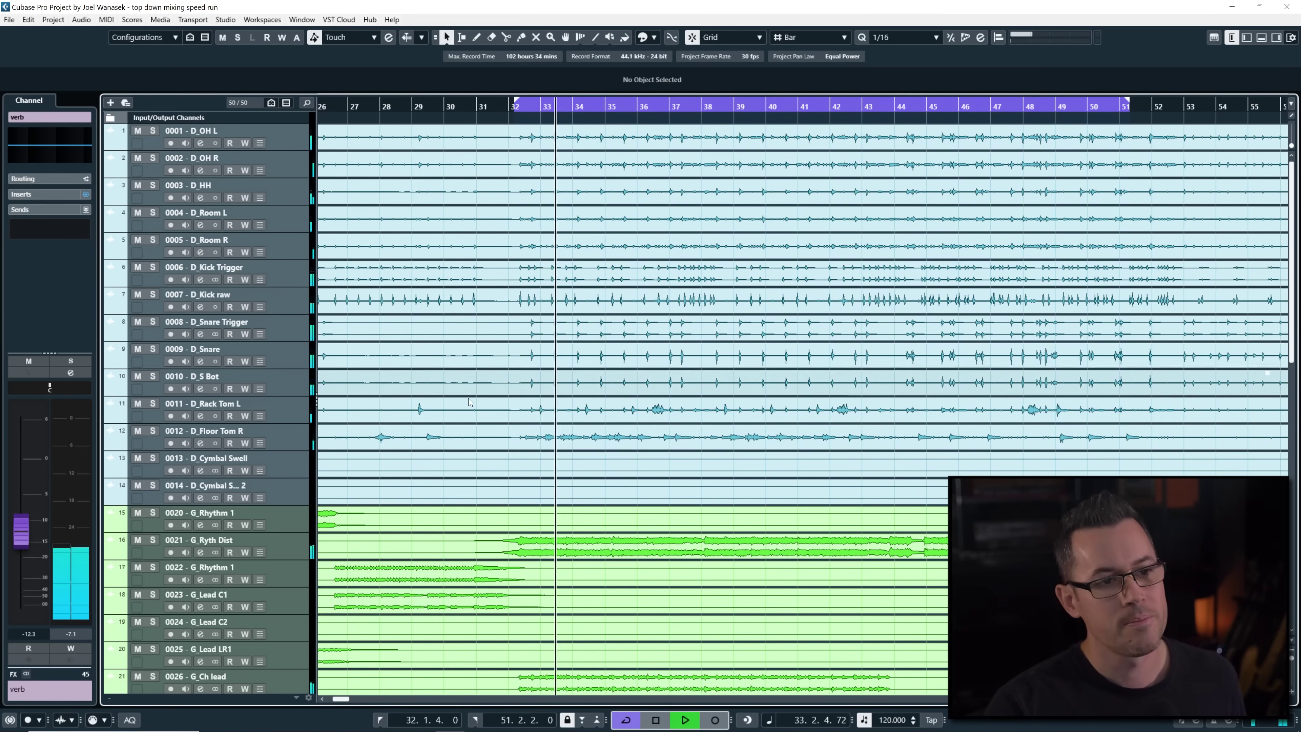
key(g)
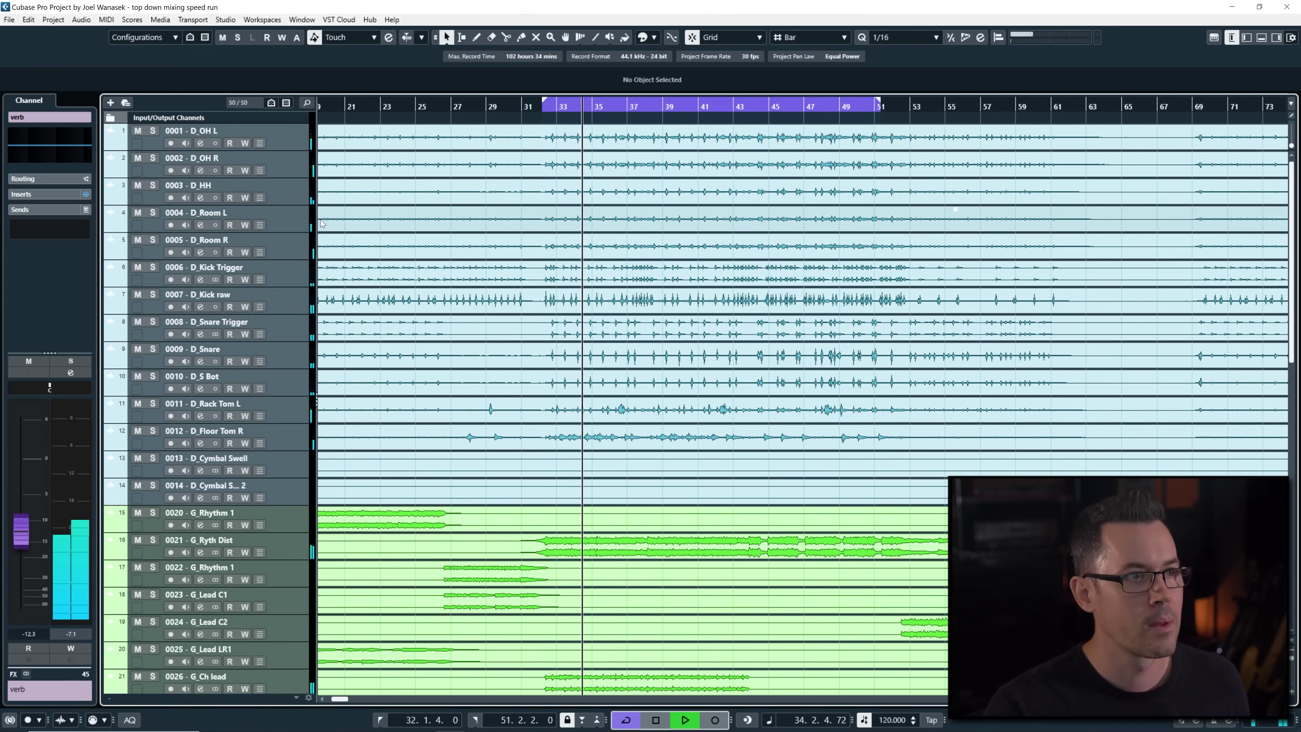
click(277, 273)
key(space)
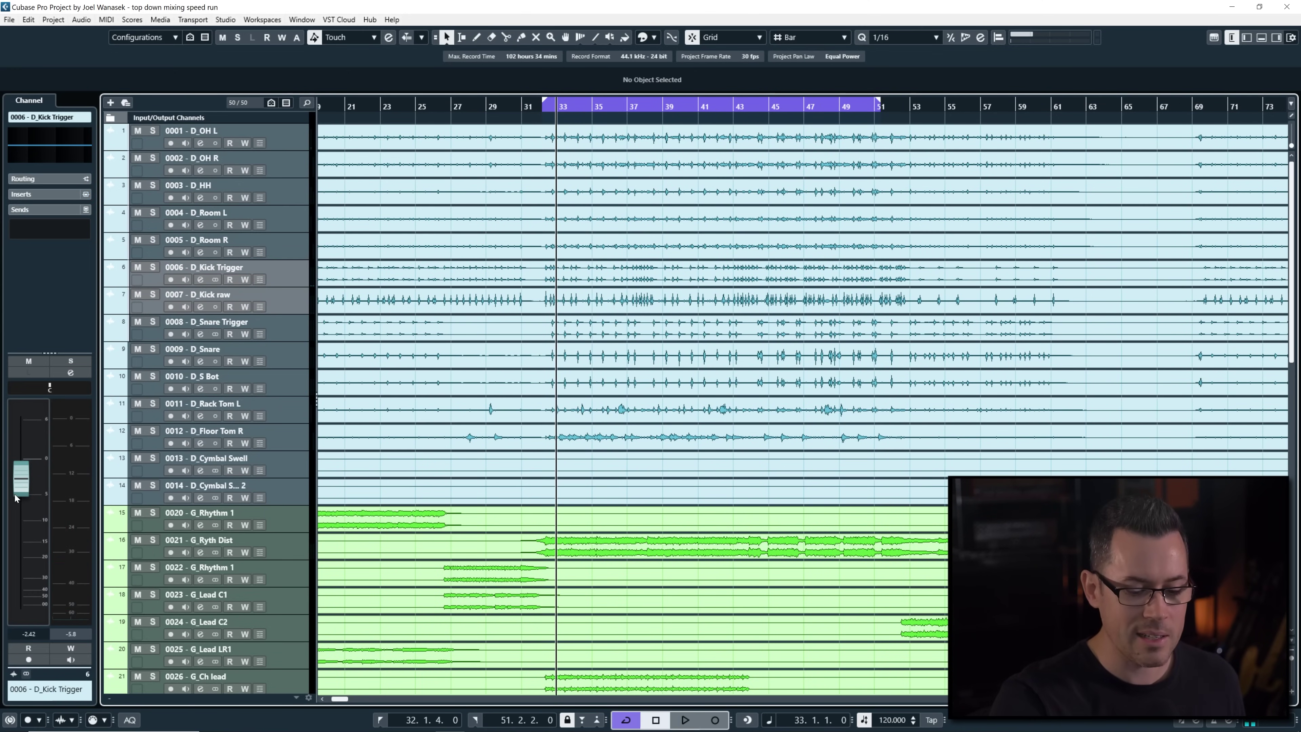
scroll(492, 329, left, 3)
scroll(640, 205, right, 4)
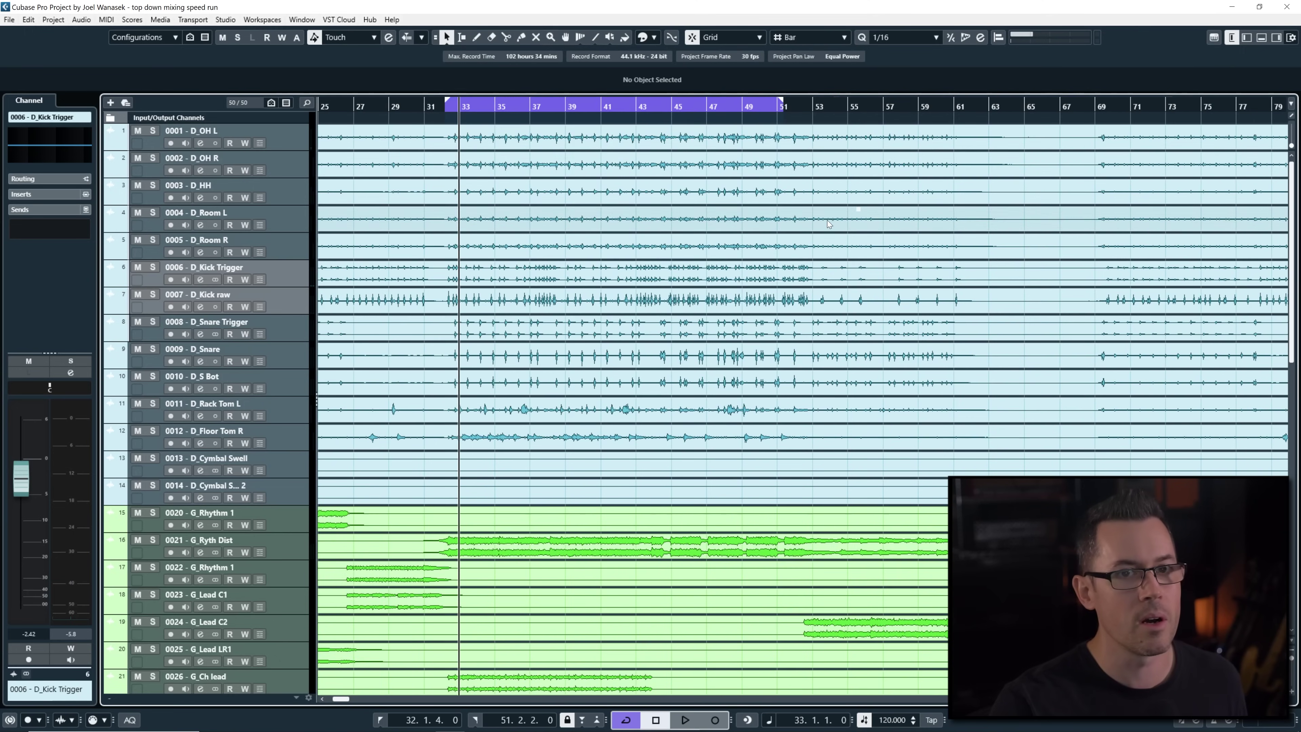
click(813, 95)
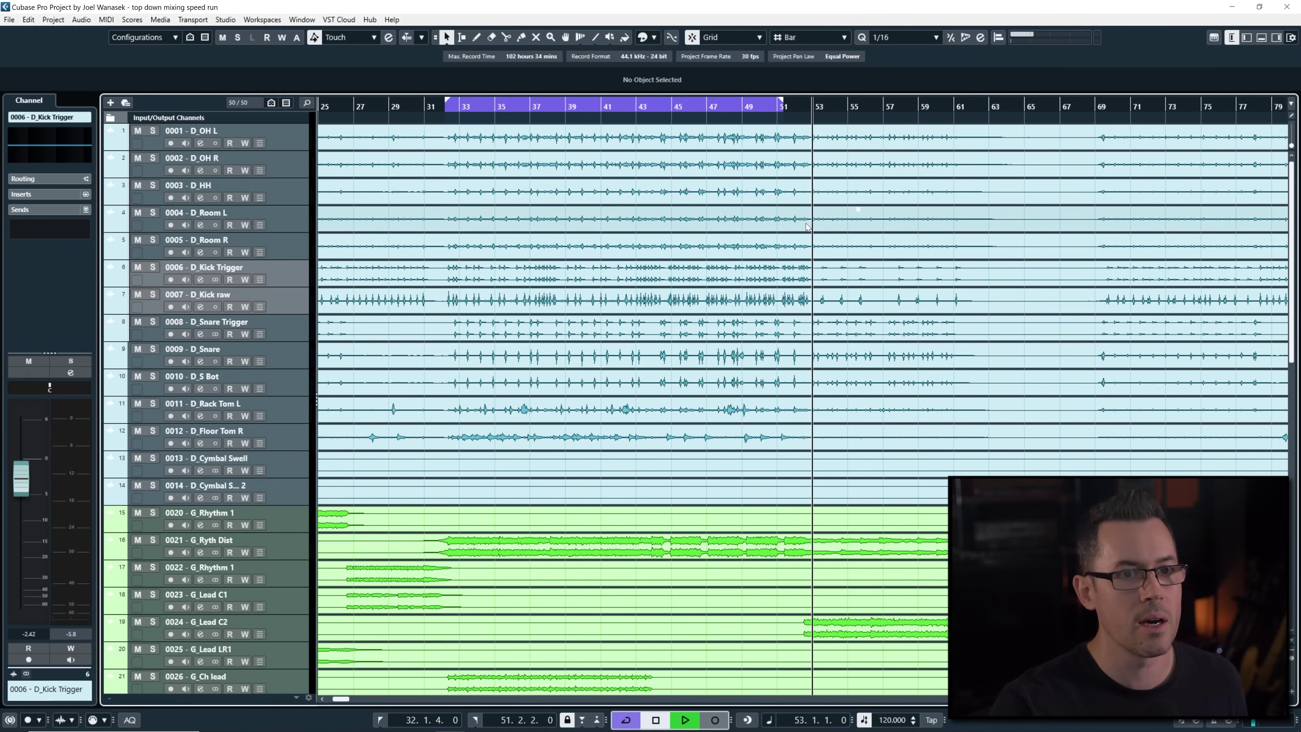
key(space)
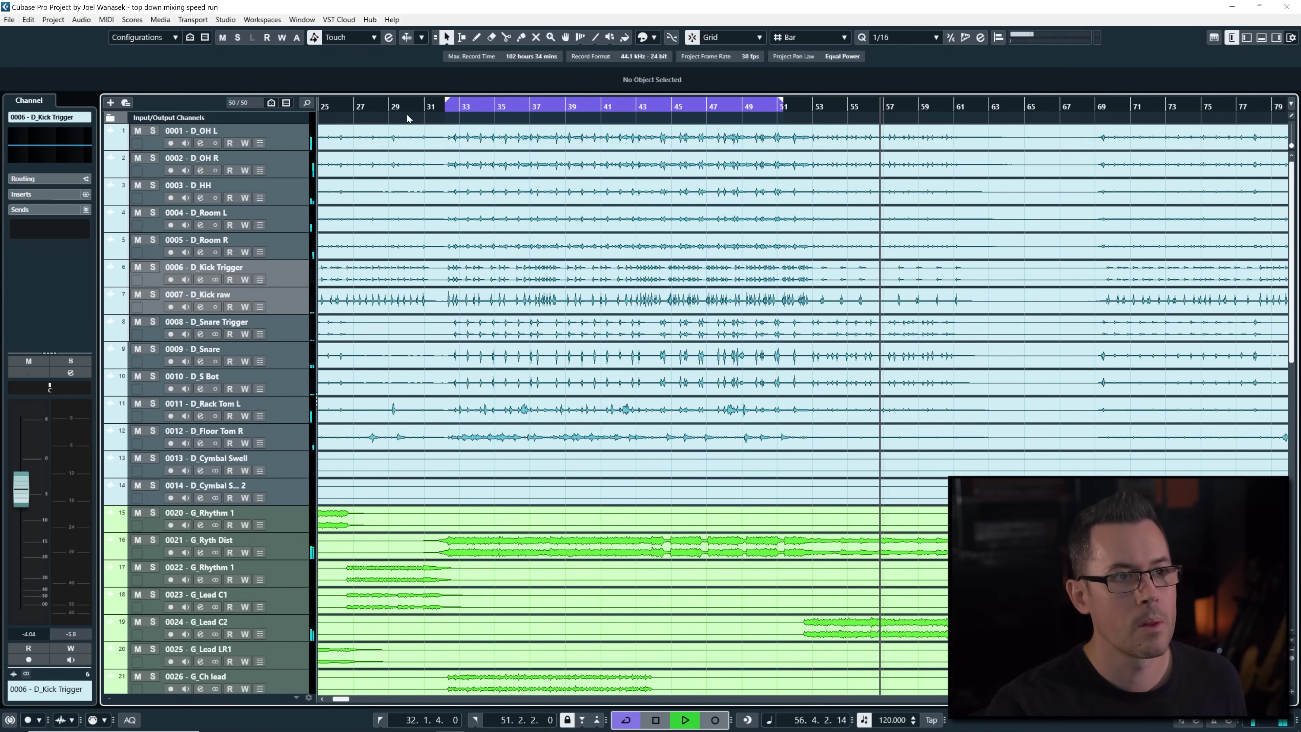
Turn off cycle playback, replay from around bar 33, and select the D_Snare Trigger track
click(468, 106)
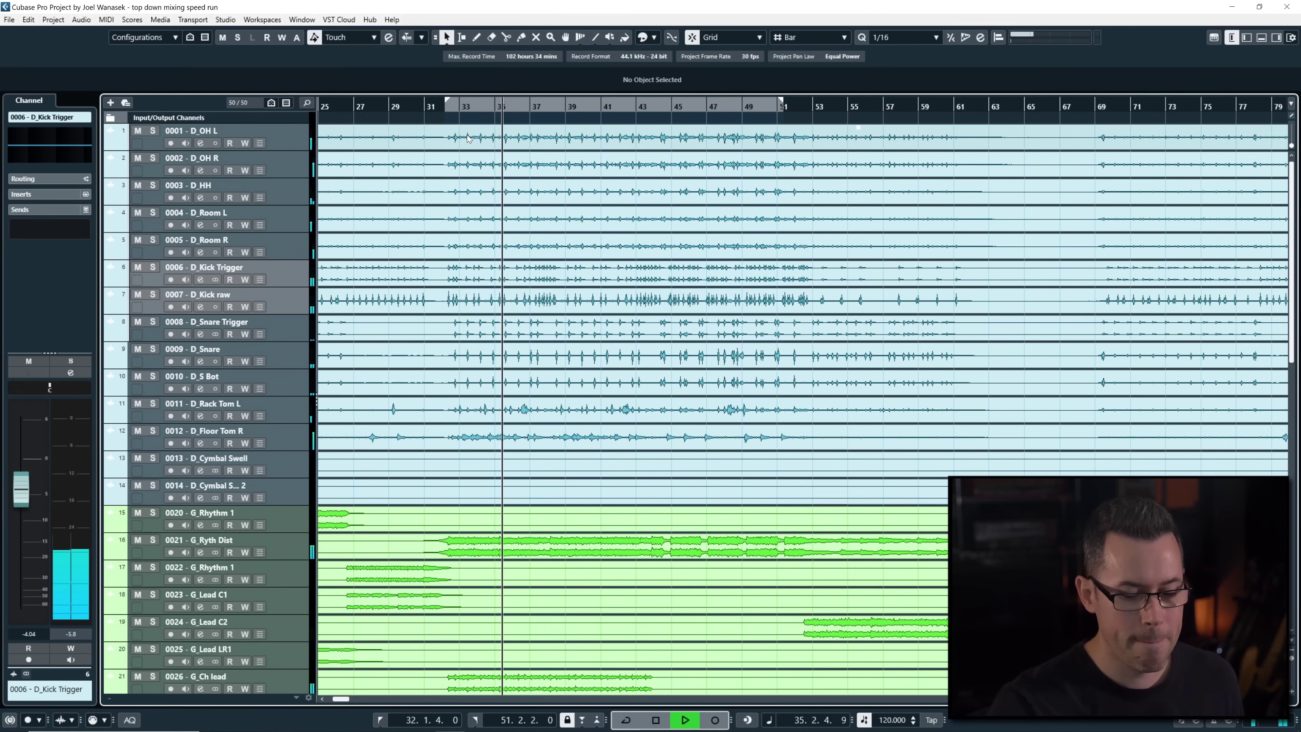
key(Down)
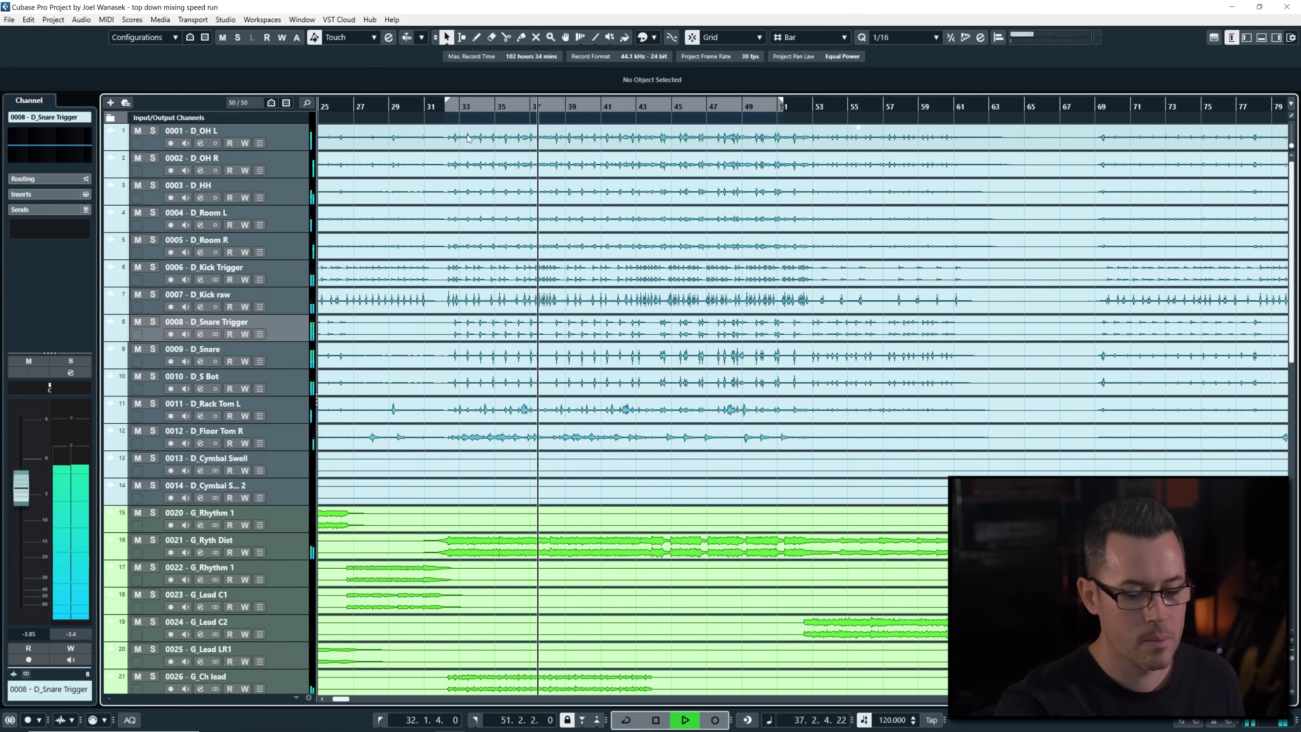
Set the volume of the linked overhead tracks D_OH L and D_OH R to -1.03 dB while the mix plays
key(space)
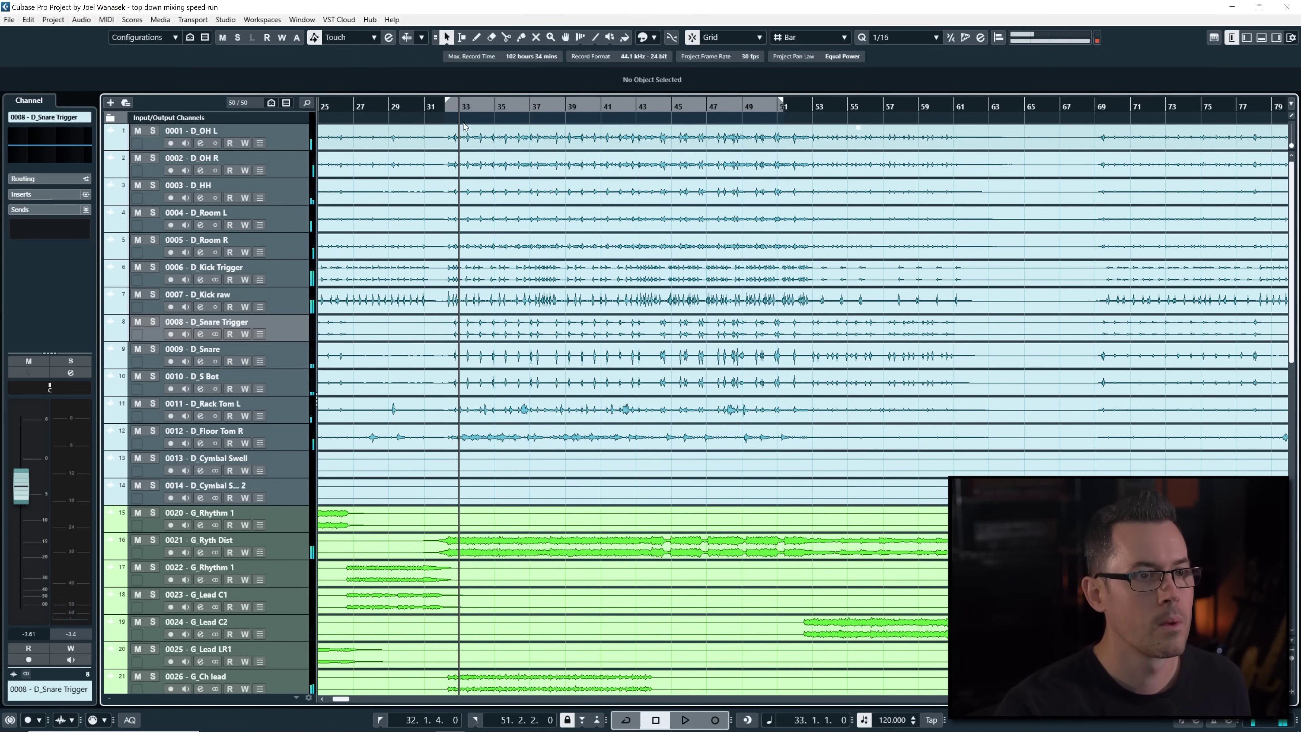
click(289, 136)
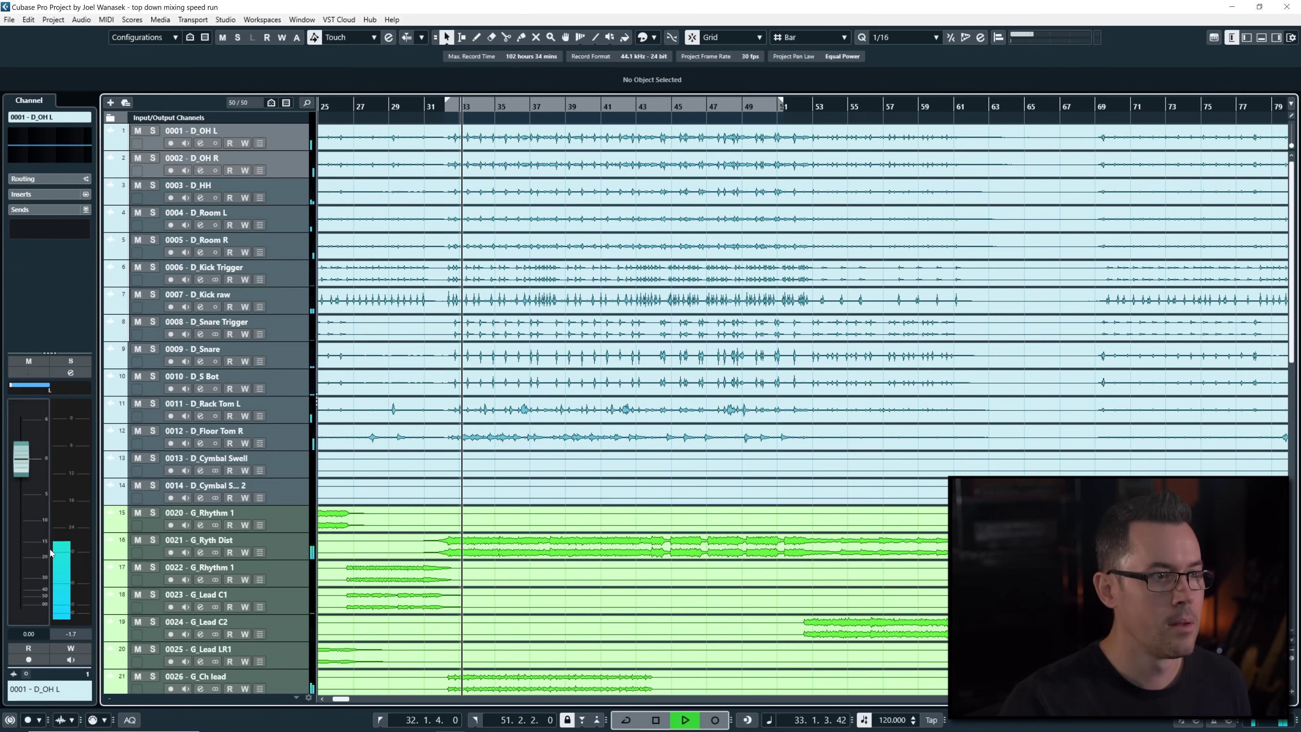
drag(29, 464, 29, 474)
key(space)
Play the mix from bar 14 and again around bar 55 to check the drum balance in those sections
scroll(460, 181, left, 5)
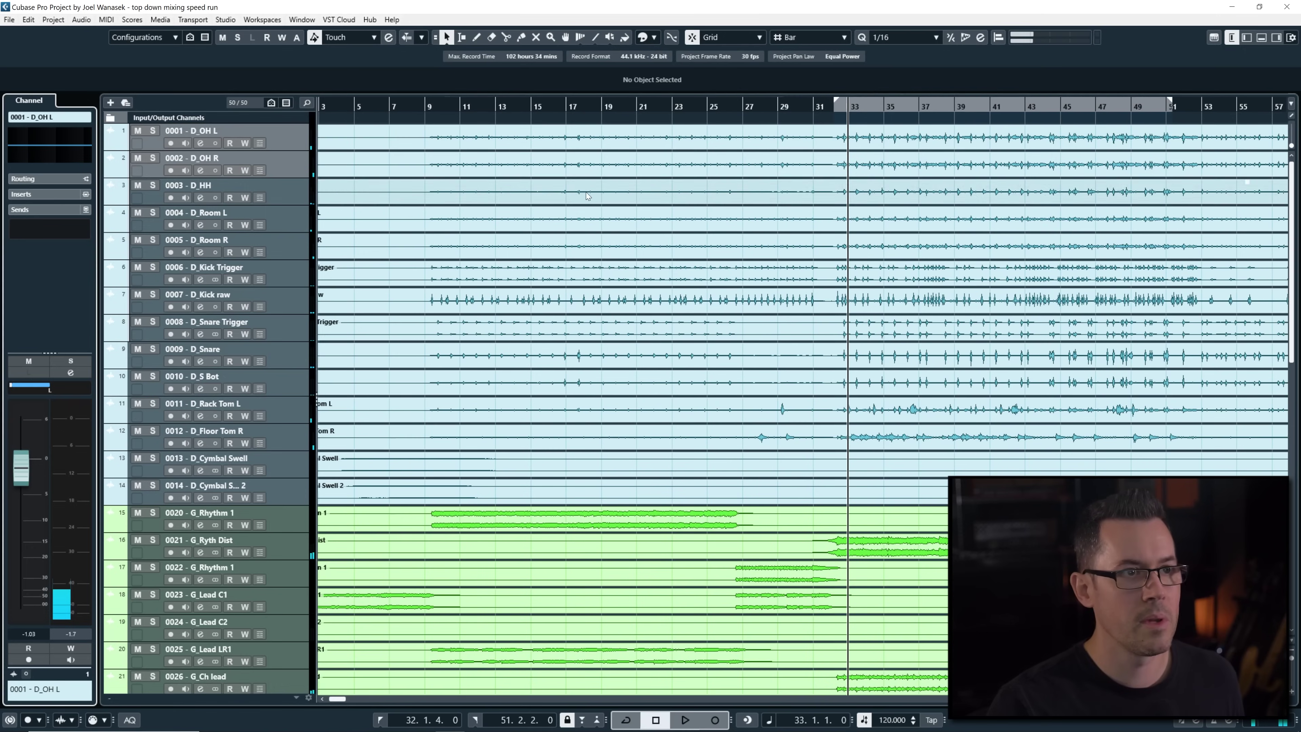
click(513, 106)
key(space)
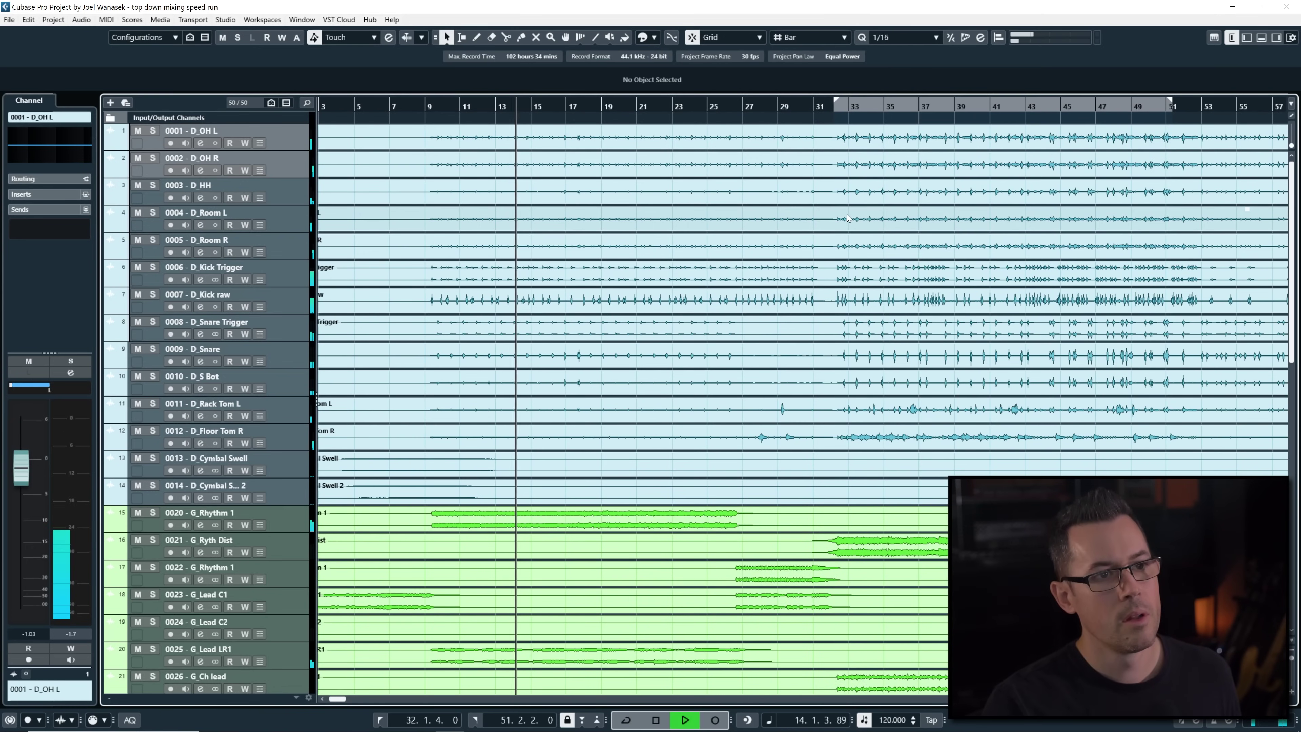
scroll(911, 250, right, 4)
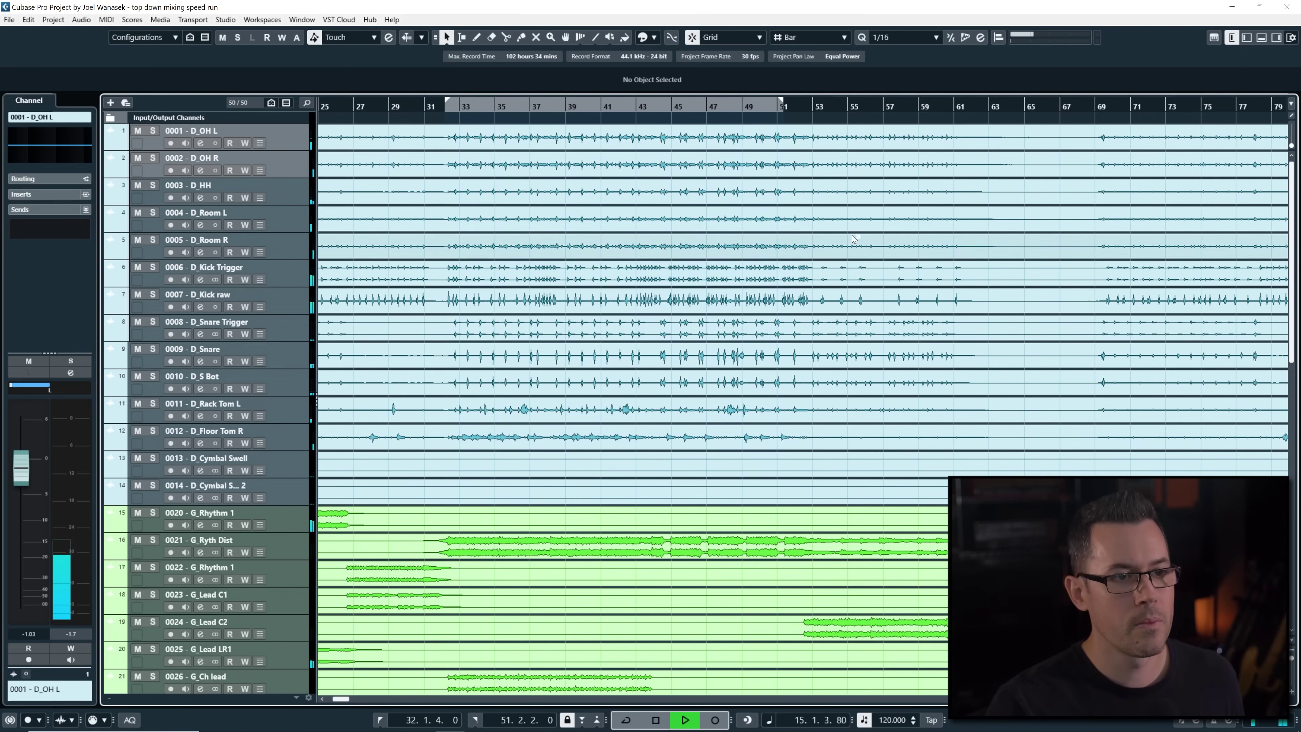
scroll(681, 255, right, 3)
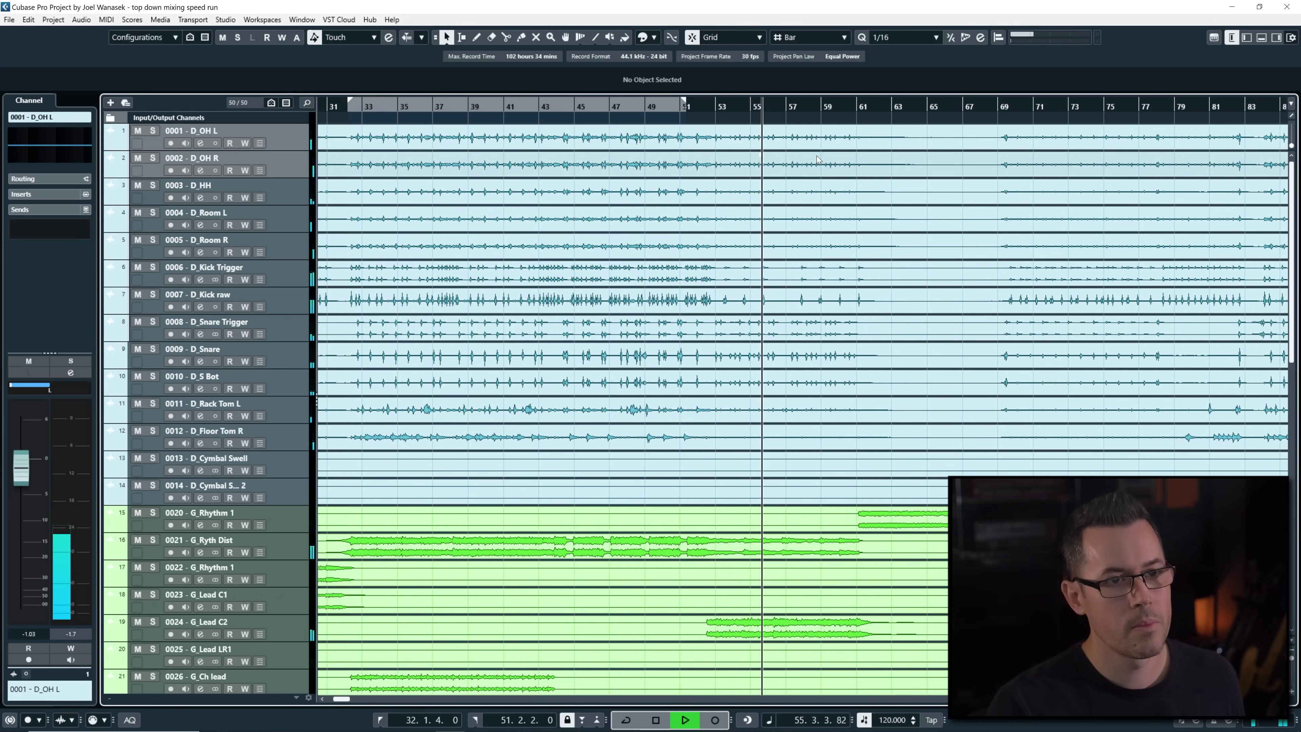
scroll(818, 160, right, 3)
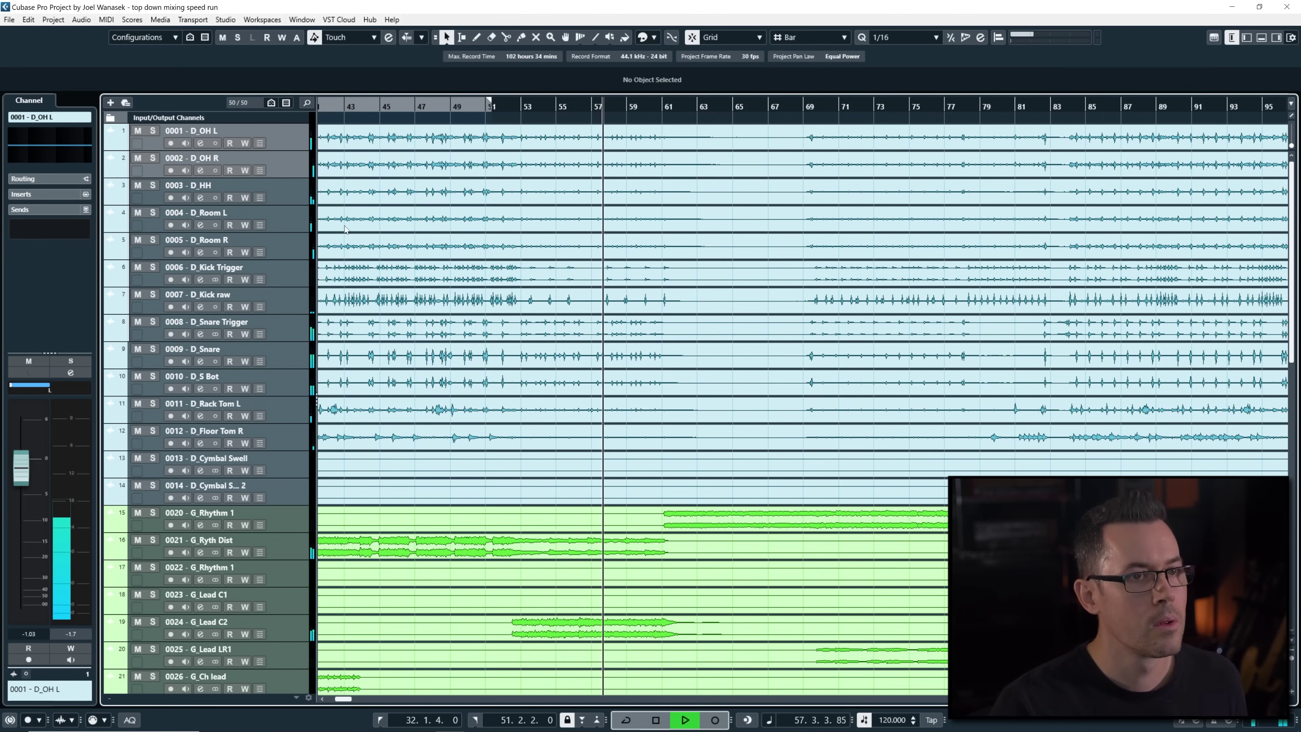
key(space)
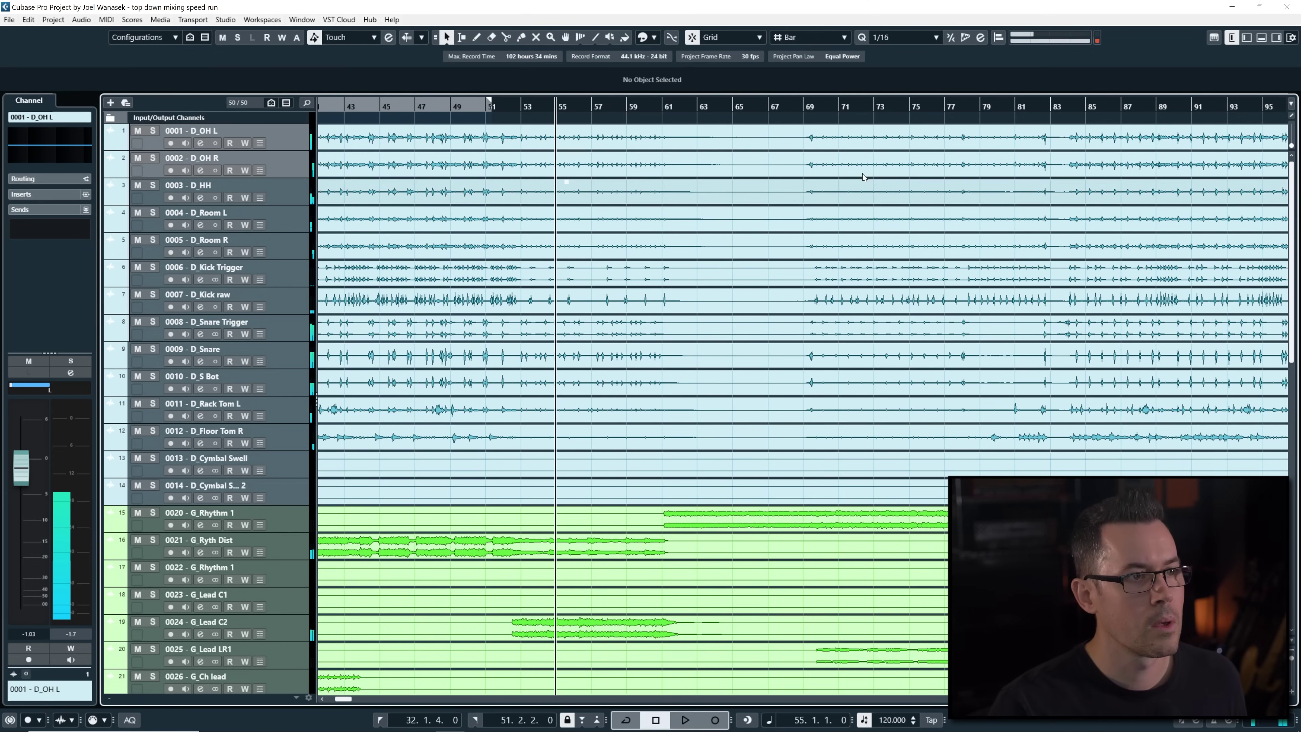
Play short passages from bars 71, 80 and 85 to compare the drum level across the song
click(859, 117)
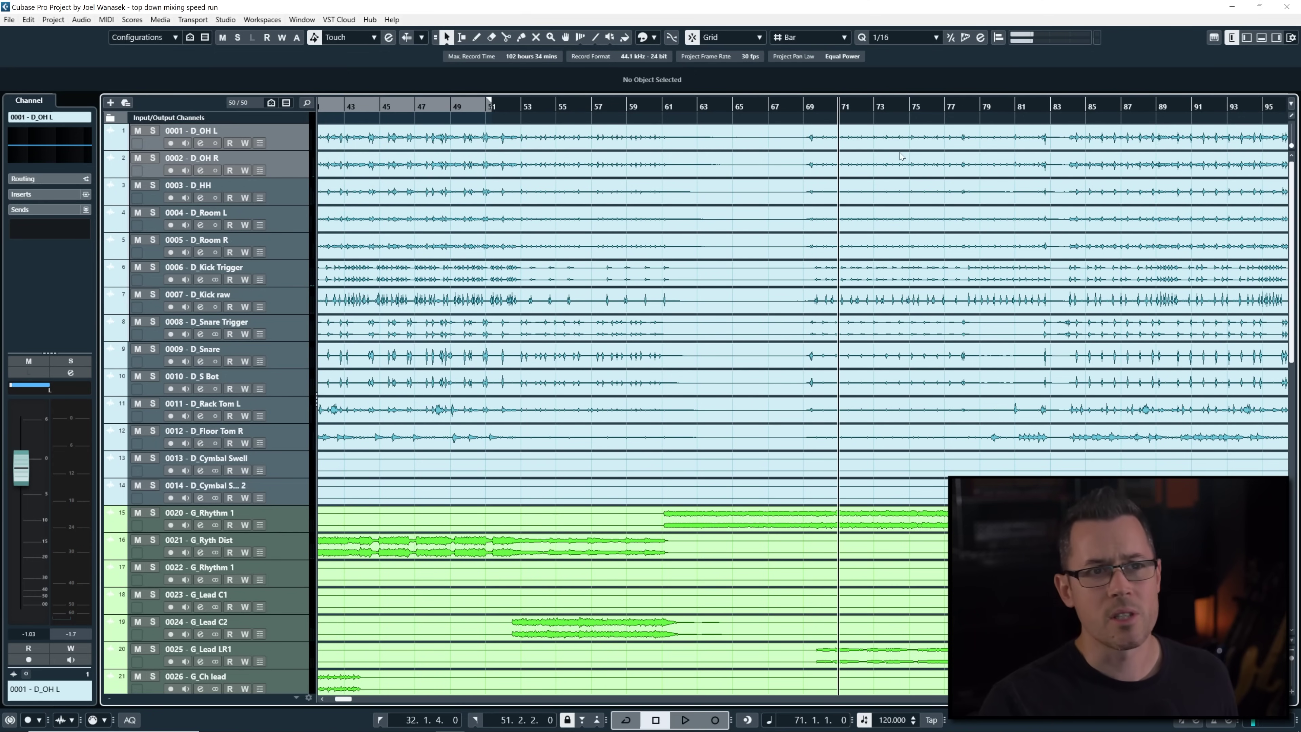
key(space)
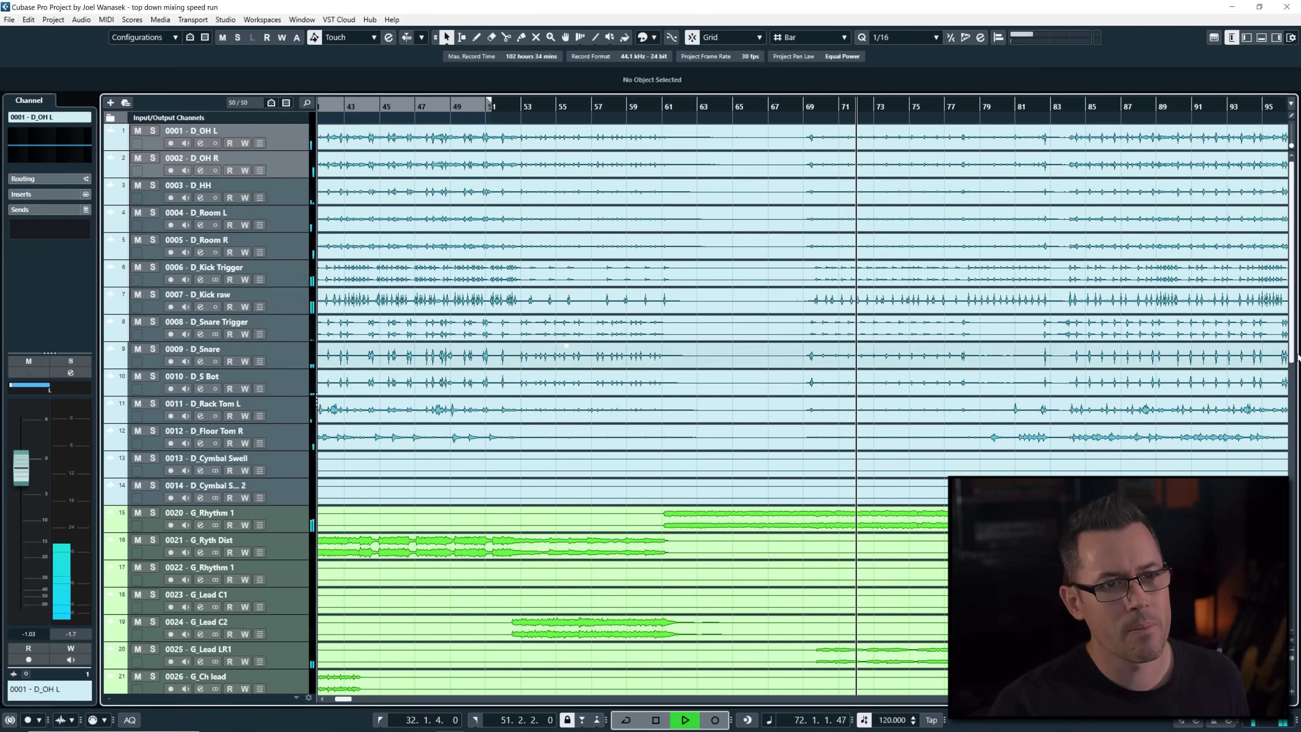
key(space)
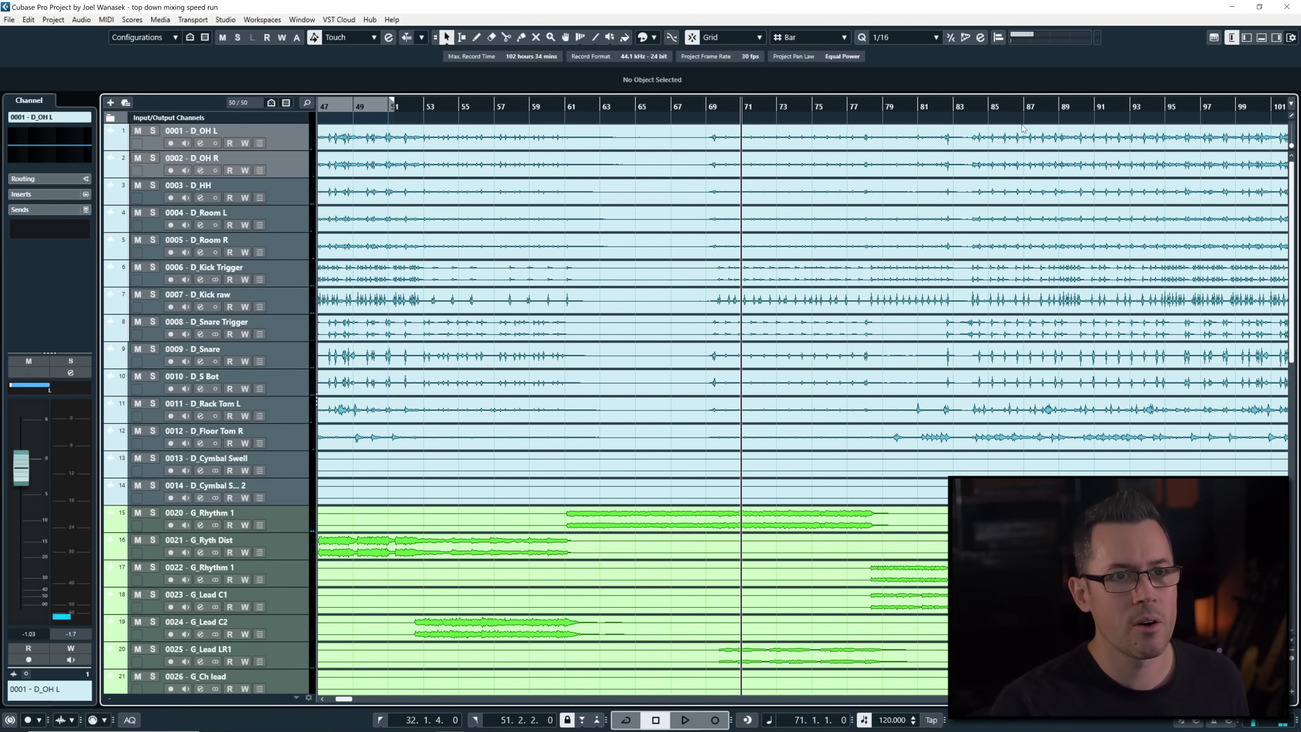
click(904, 117)
key(space)
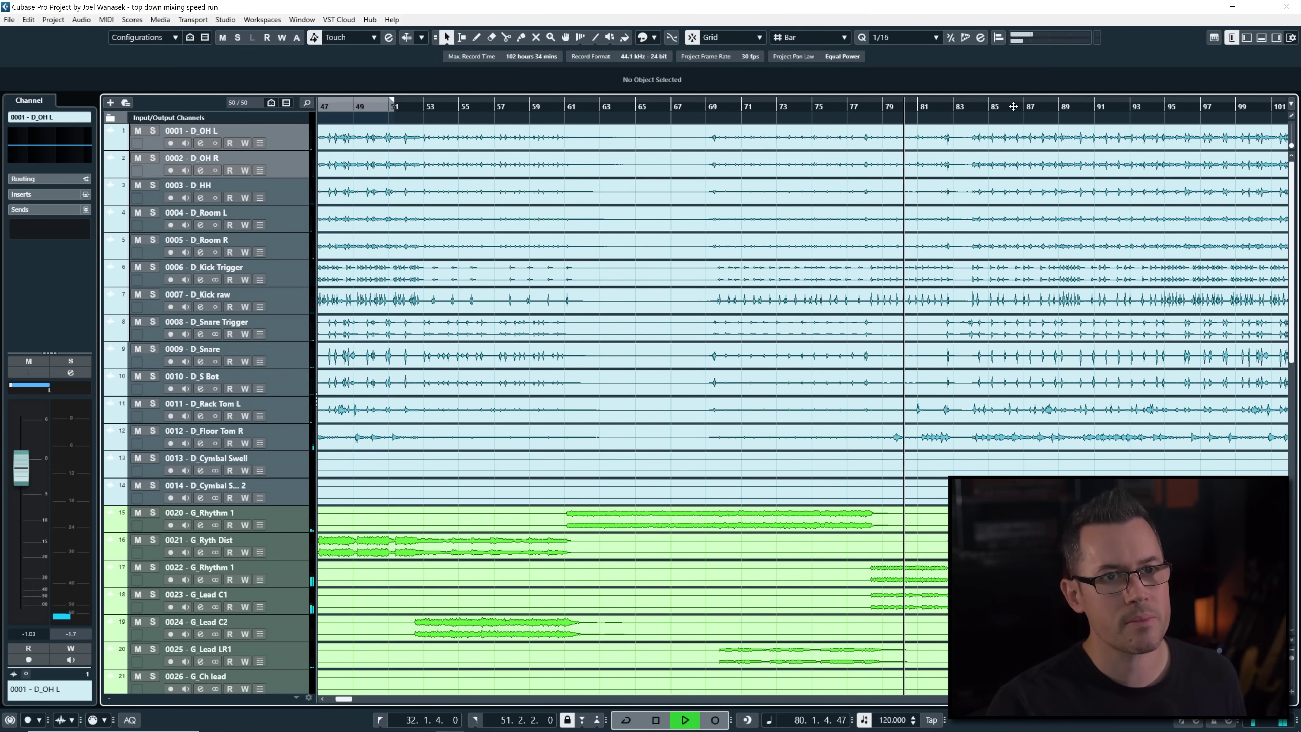
click(1013, 107)
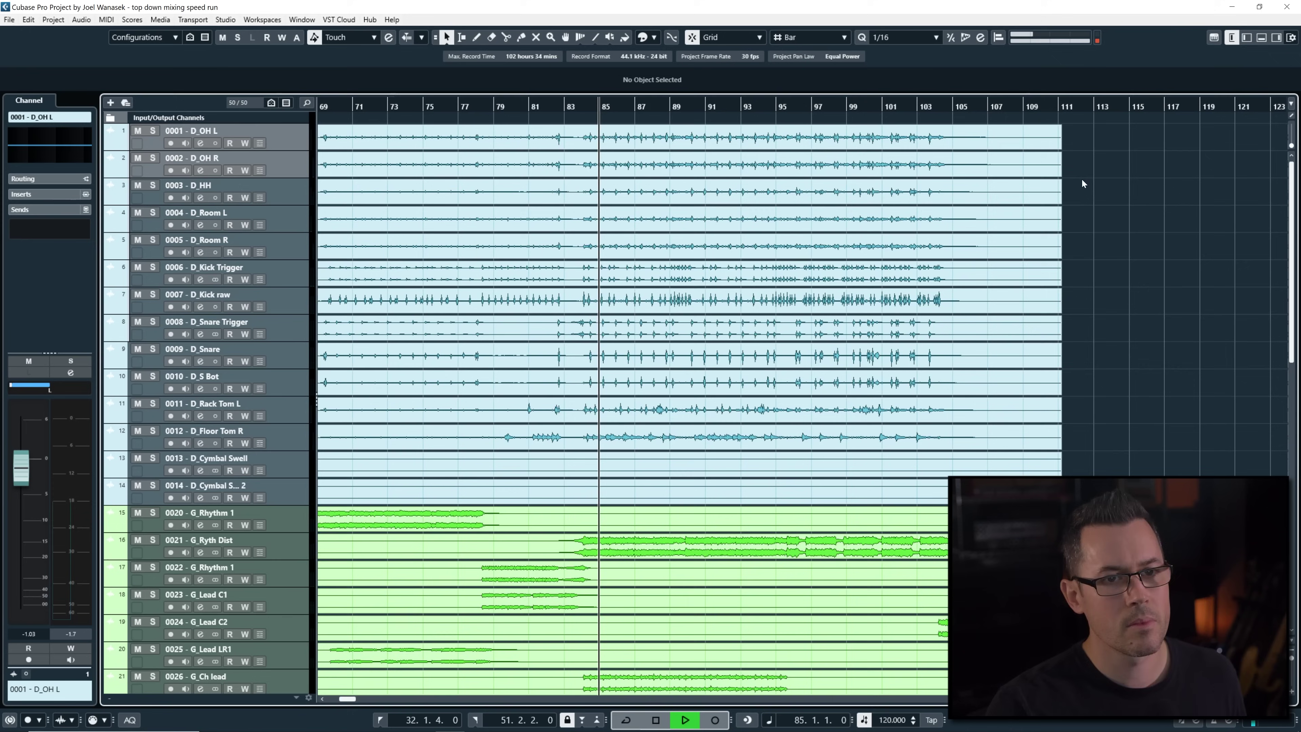
Adjust the volume of the D_Rack Tom L and D_Floor Tom R tracks together while listening from bar 85
click(280, 413)
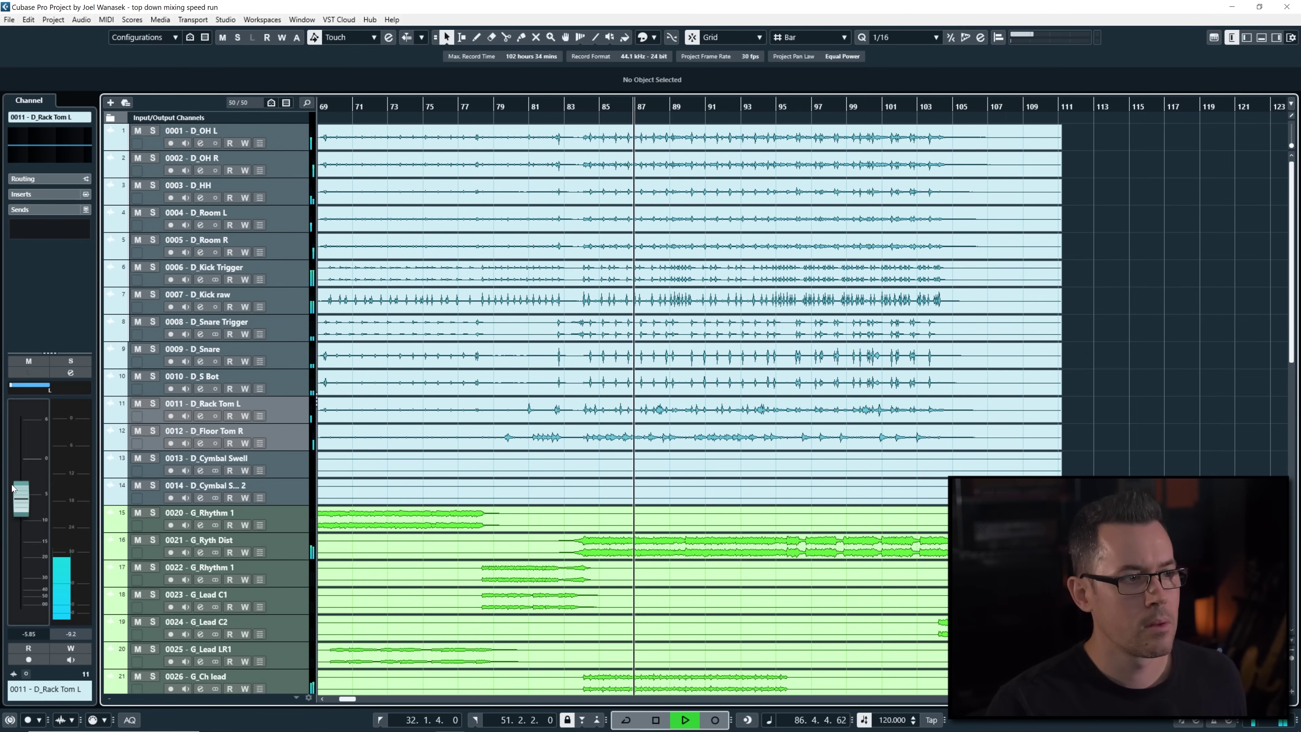
key(space)
drag(21, 495, 24, 496)
click(276, 432)
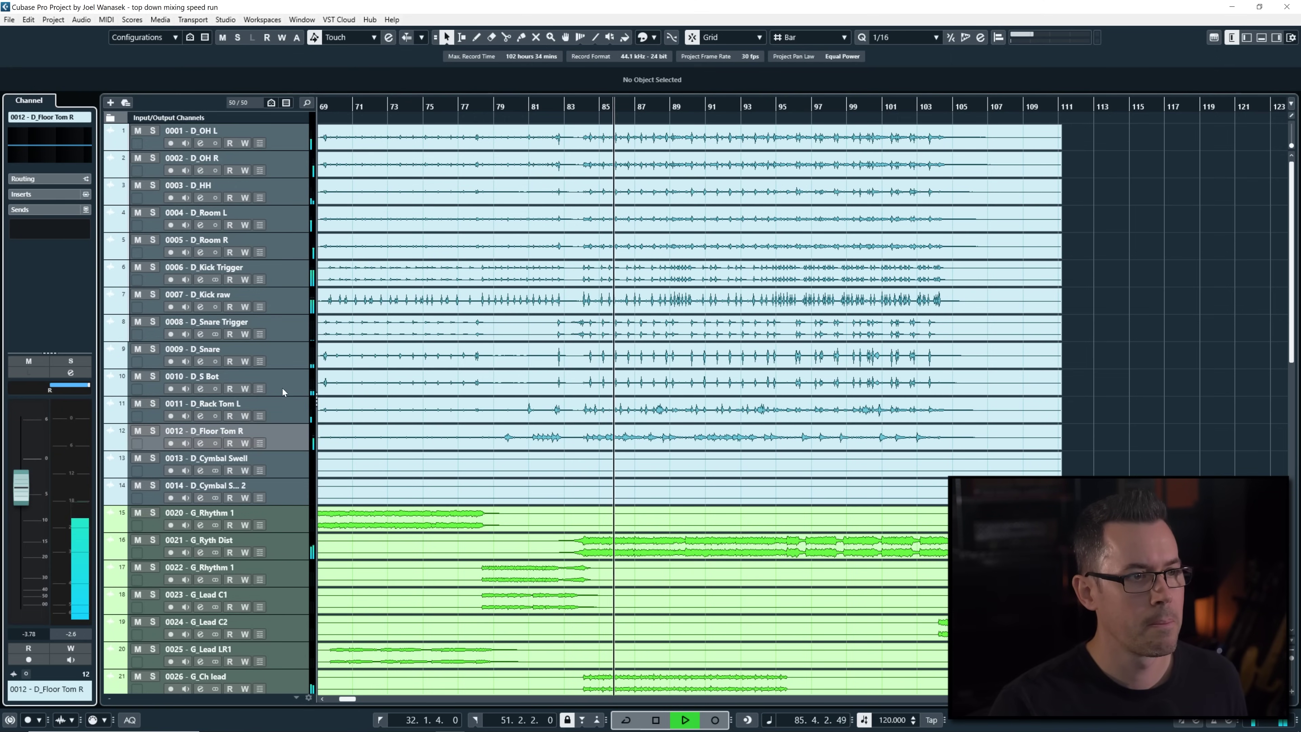
Raise the volume of the drum room tracks D_Room L and D_Room R to -2.01 dB during playback from bar 85
click(288, 294)
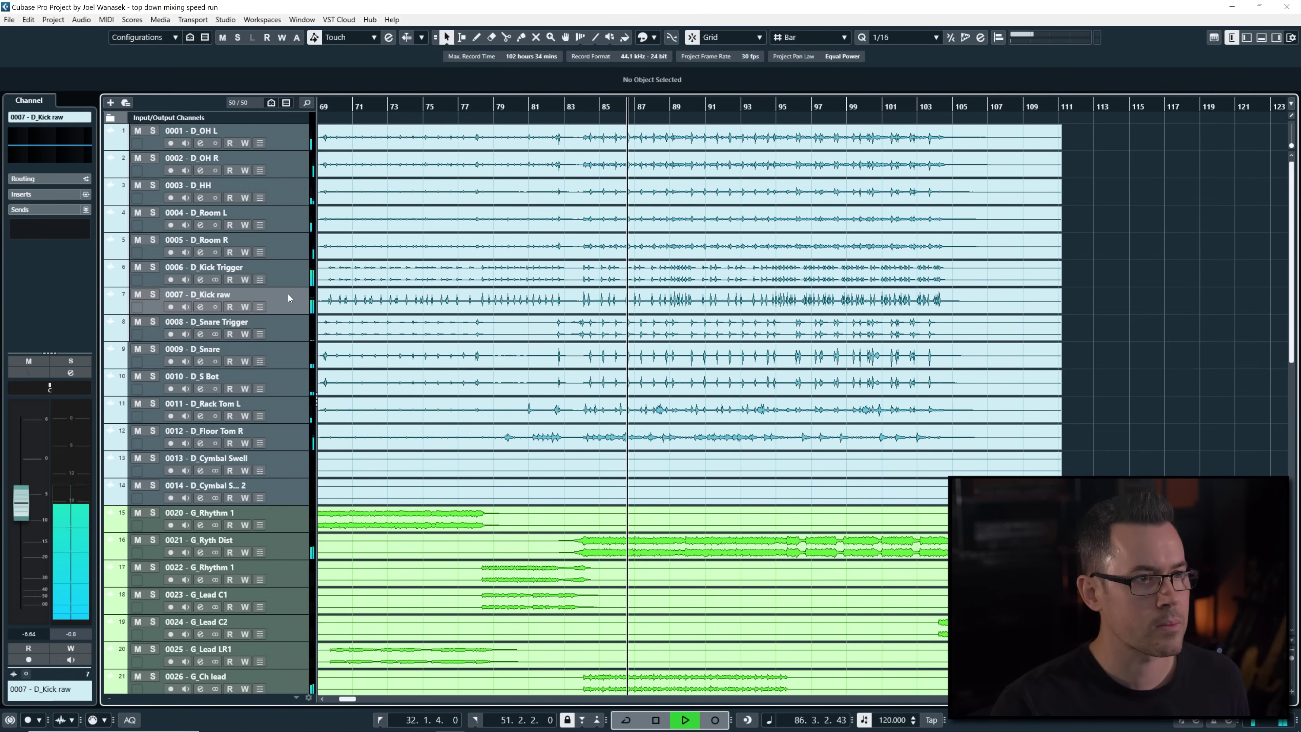
click(288, 270)
click(288, 248)
click(287, 229)
key(space)
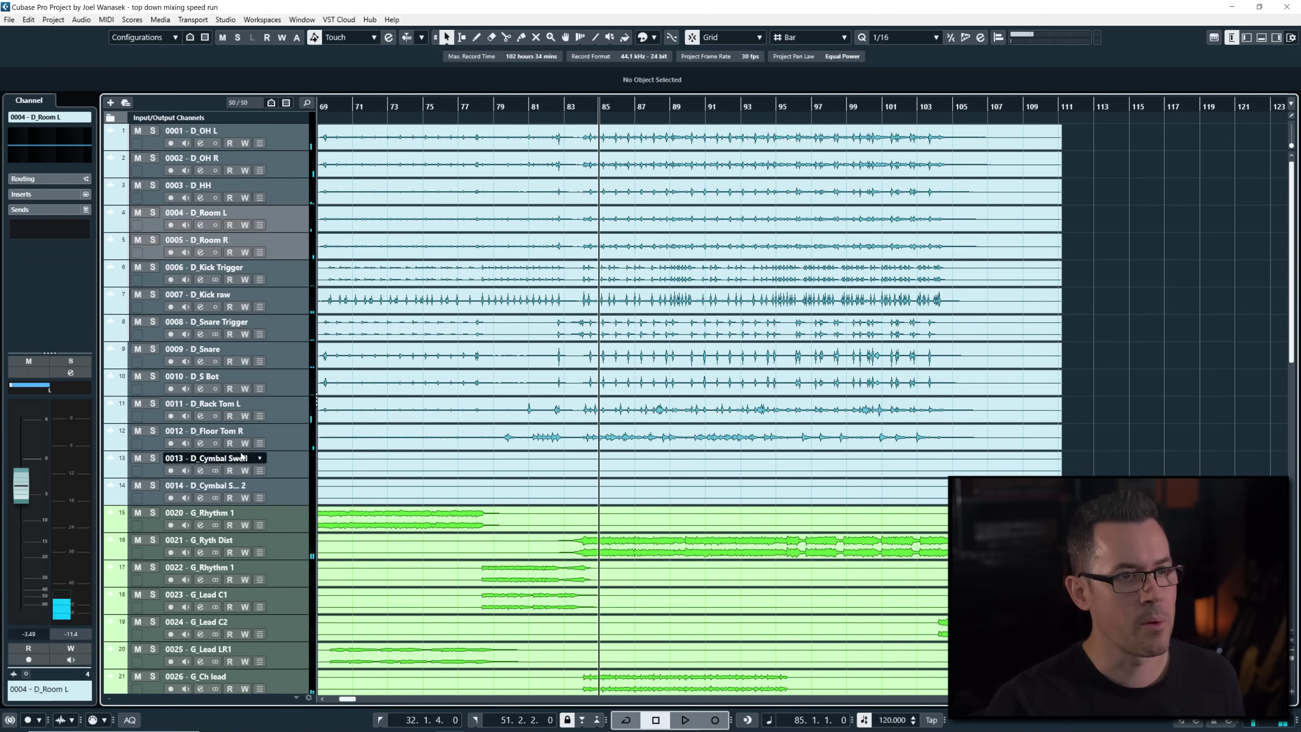
key(space)
mouse_move(33, 490)
mouse_down()
mouse_move(28, 449)
mouse_move(29, 480)
mouse_up()
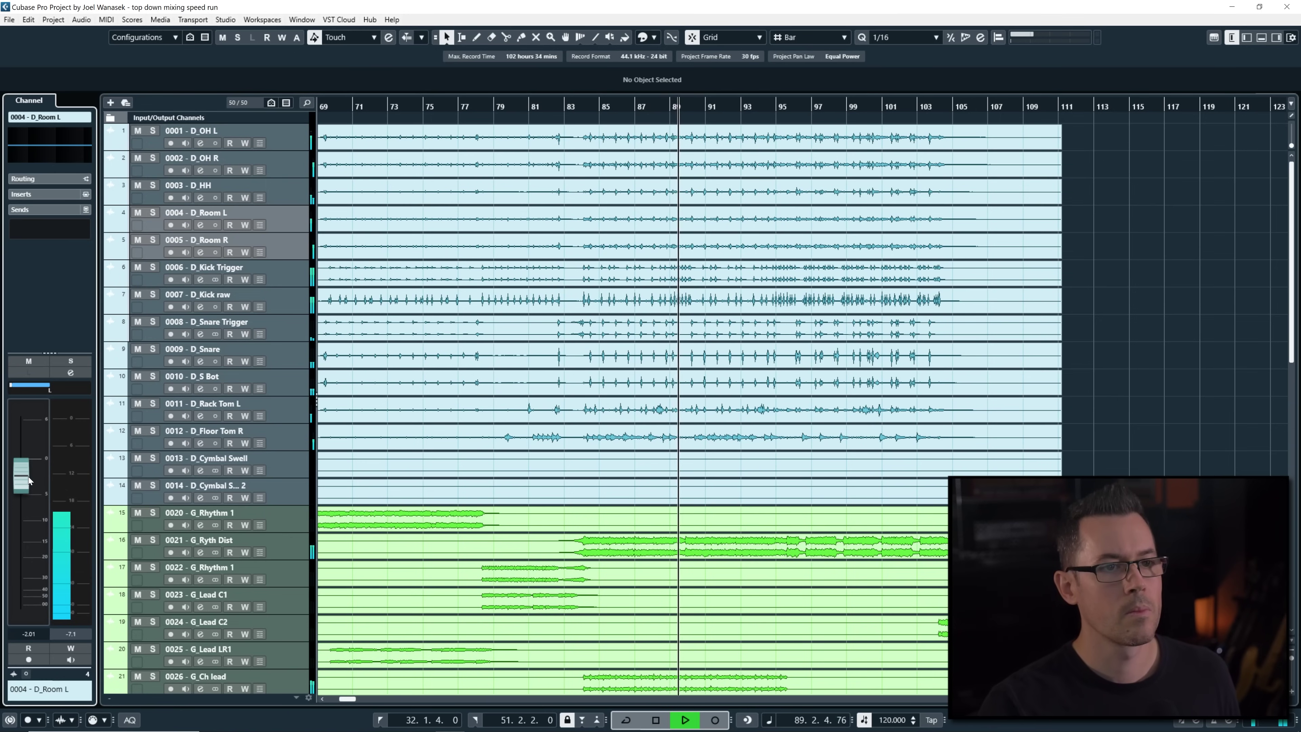
scroll(570, 420, left, 10)
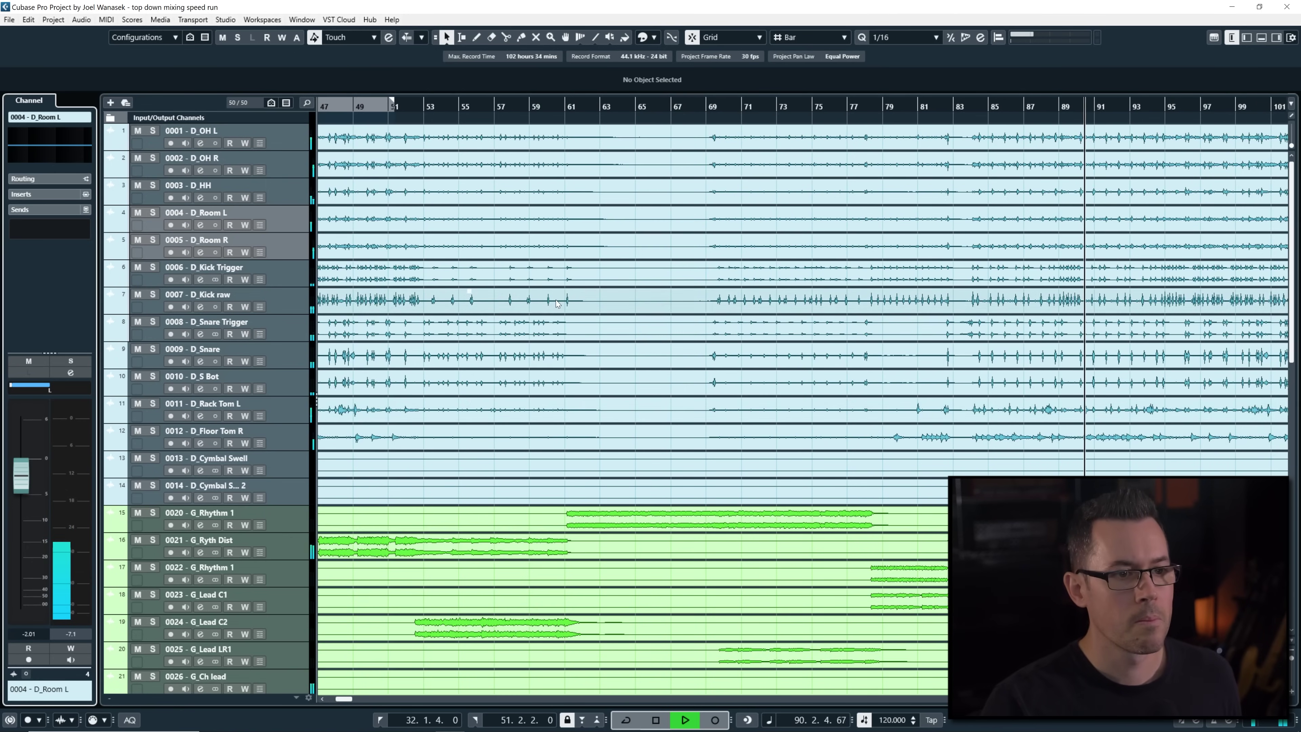
key(space)
Select the tracks from G_Rhythm 1 to Bass Rumble and play from bar 85, briefly muting and unmuting G_Lead LR1
scroll(801, 171, down, 5)
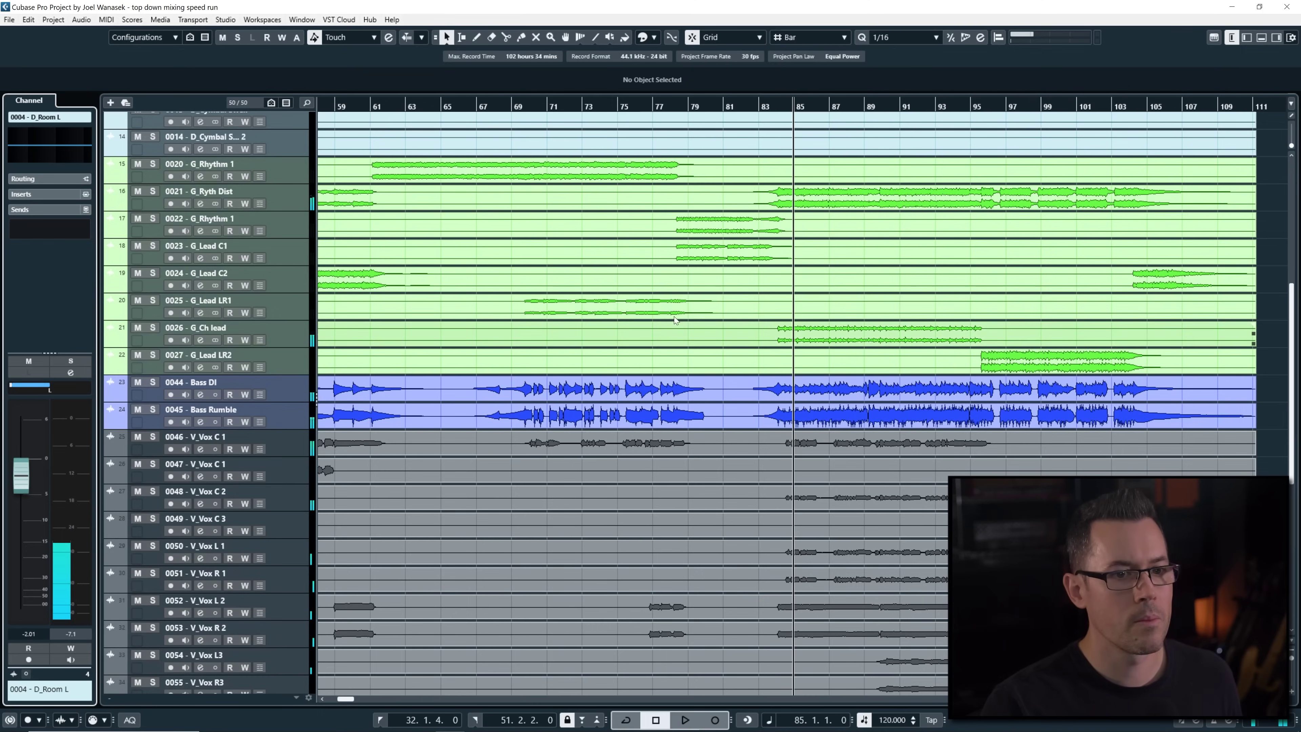
scroll(801, 171, right, 6)
click(287, 180)
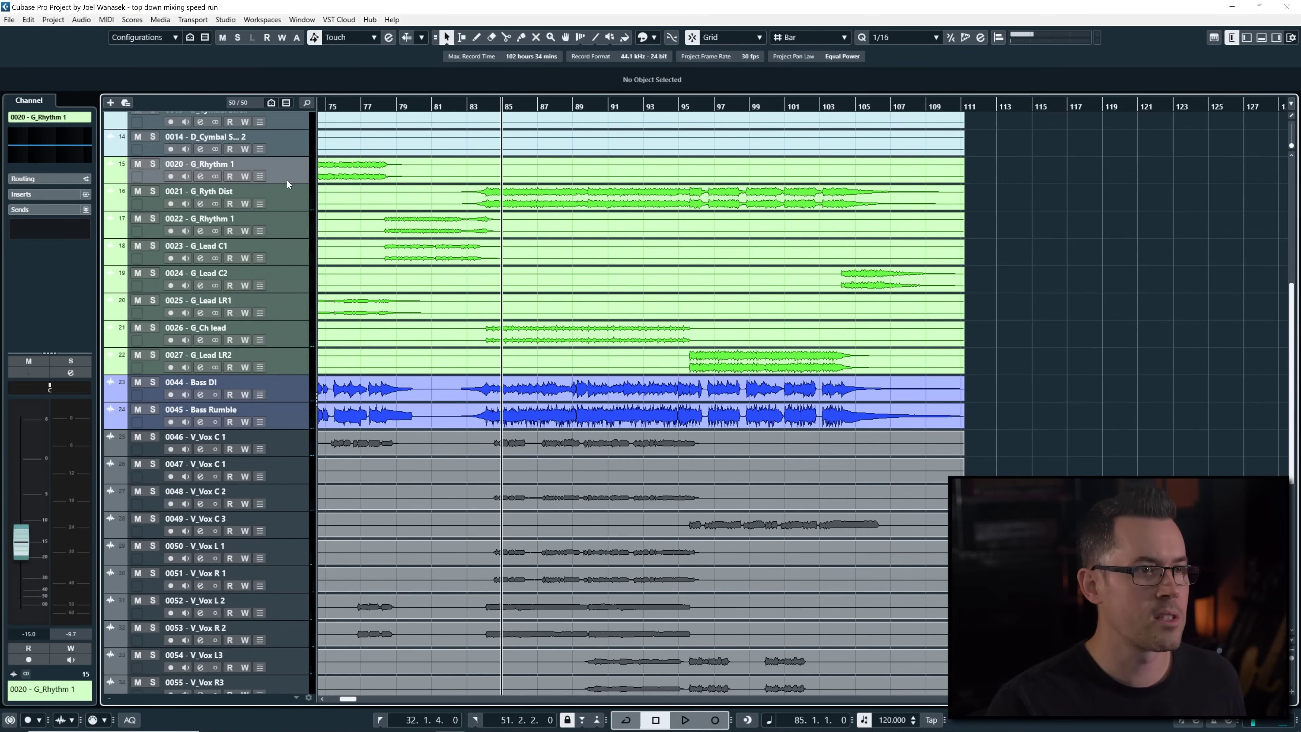
shift+click(281, 409)
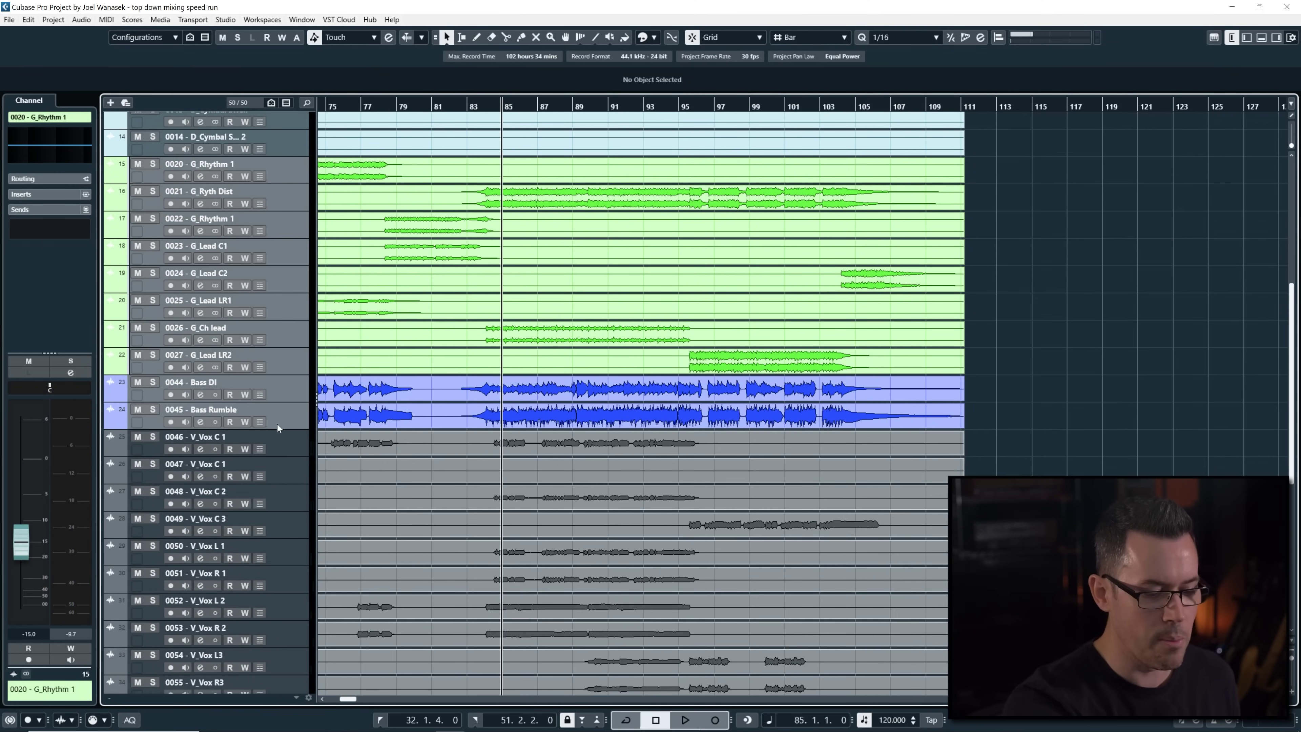
key(space)
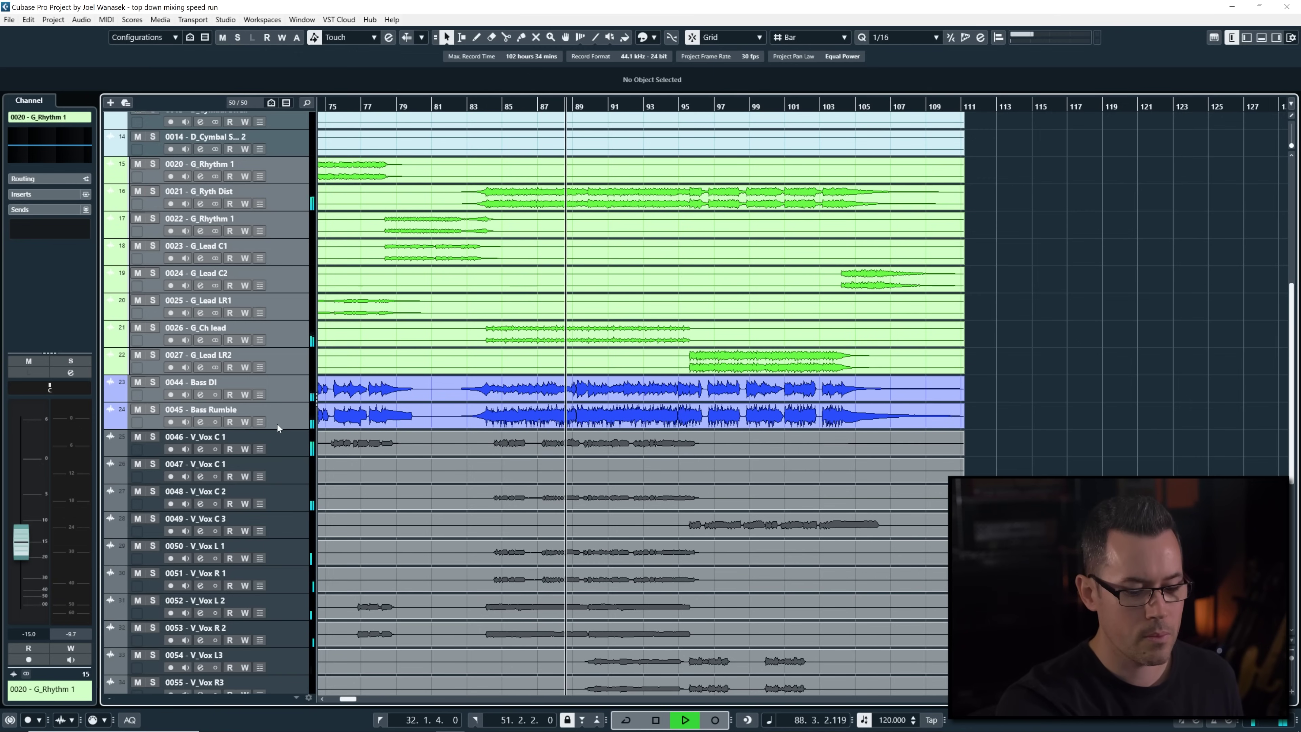
key(s)
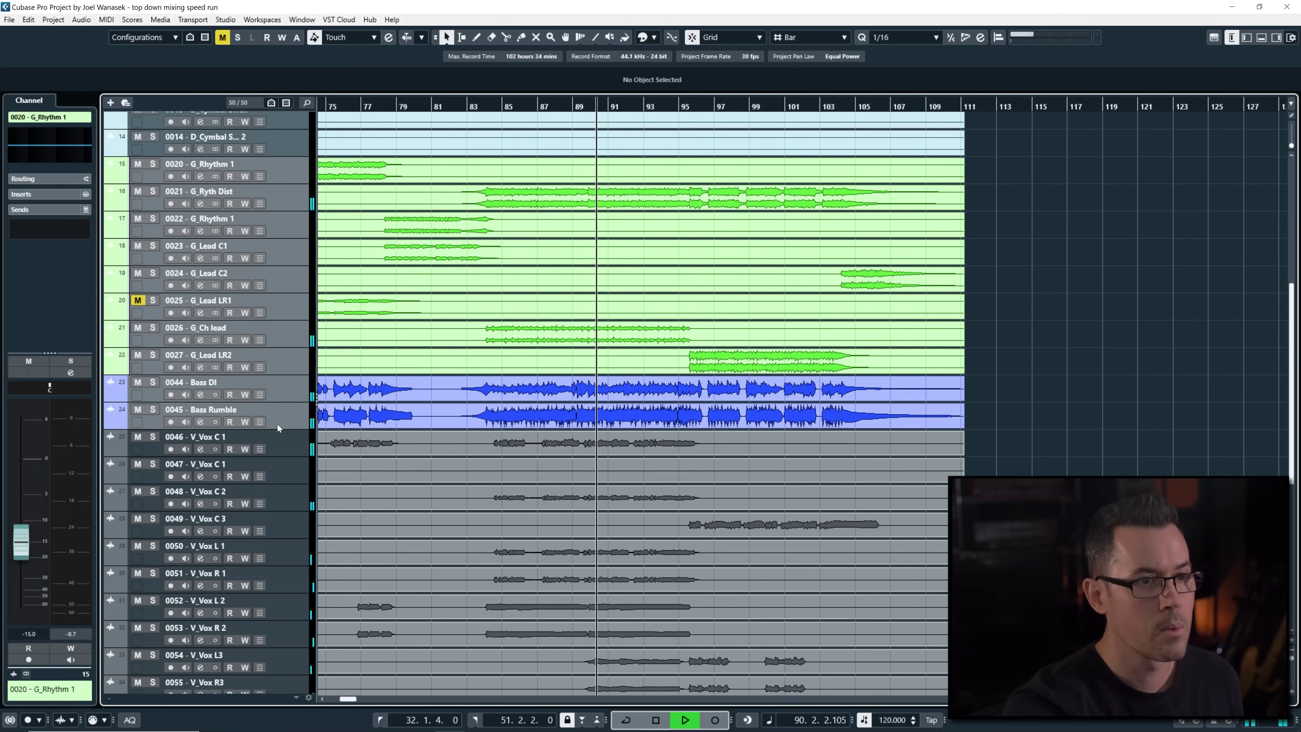
key(s)
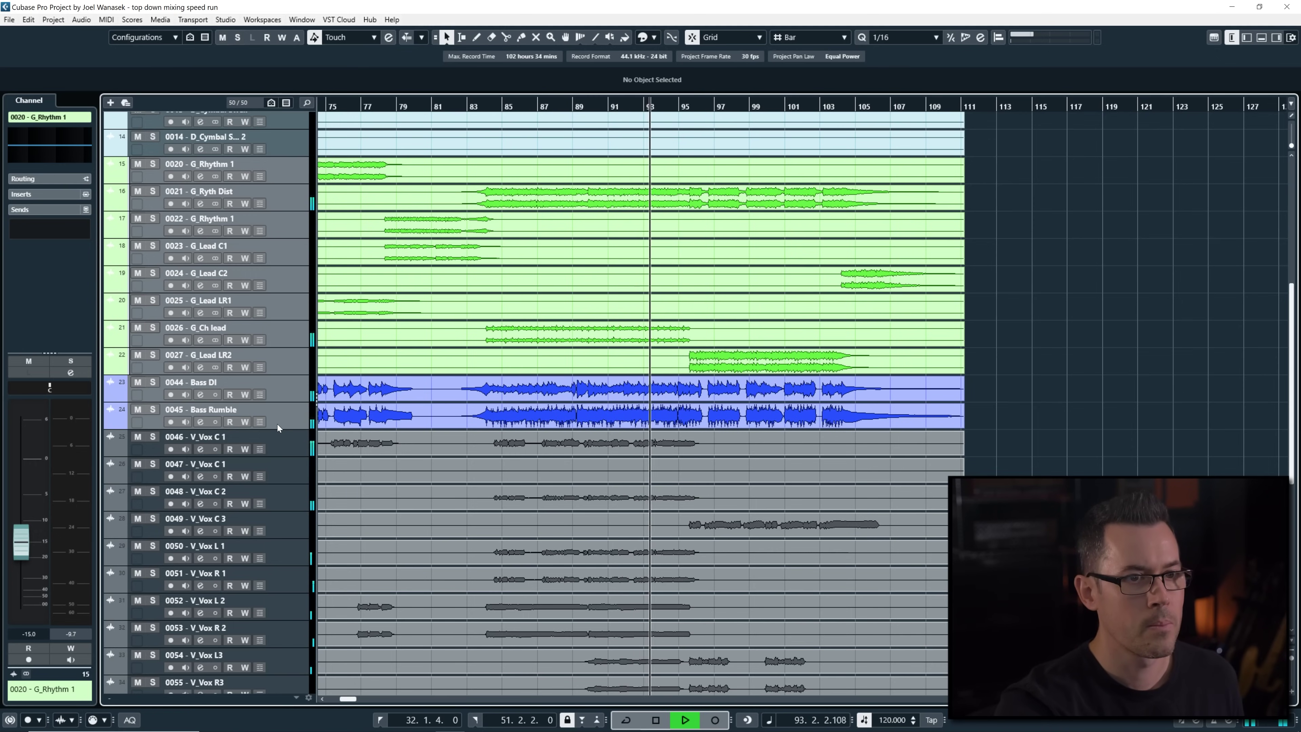
key(space)
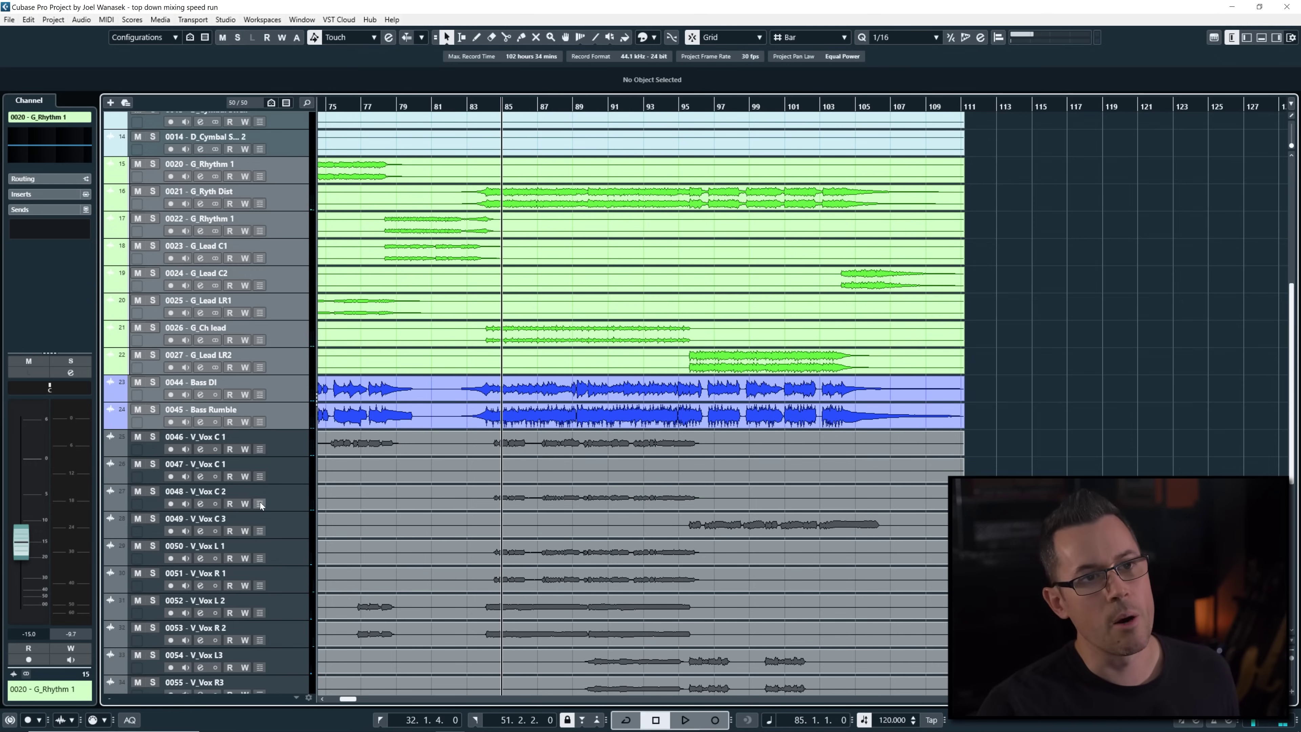
Set the G_Lead LR2 track's volume to -17.3 dB while playing the mix from bar 96
scroll(916, 199, up, 3)
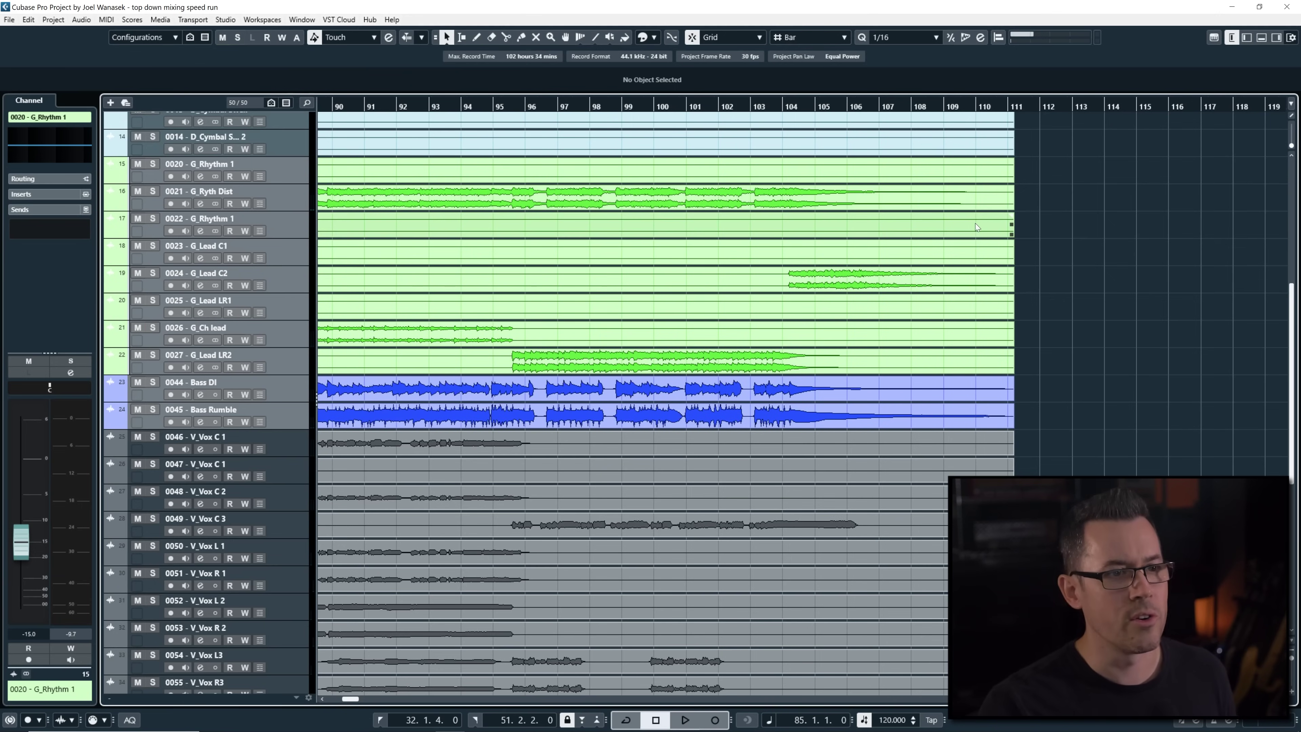
click(290, 366)
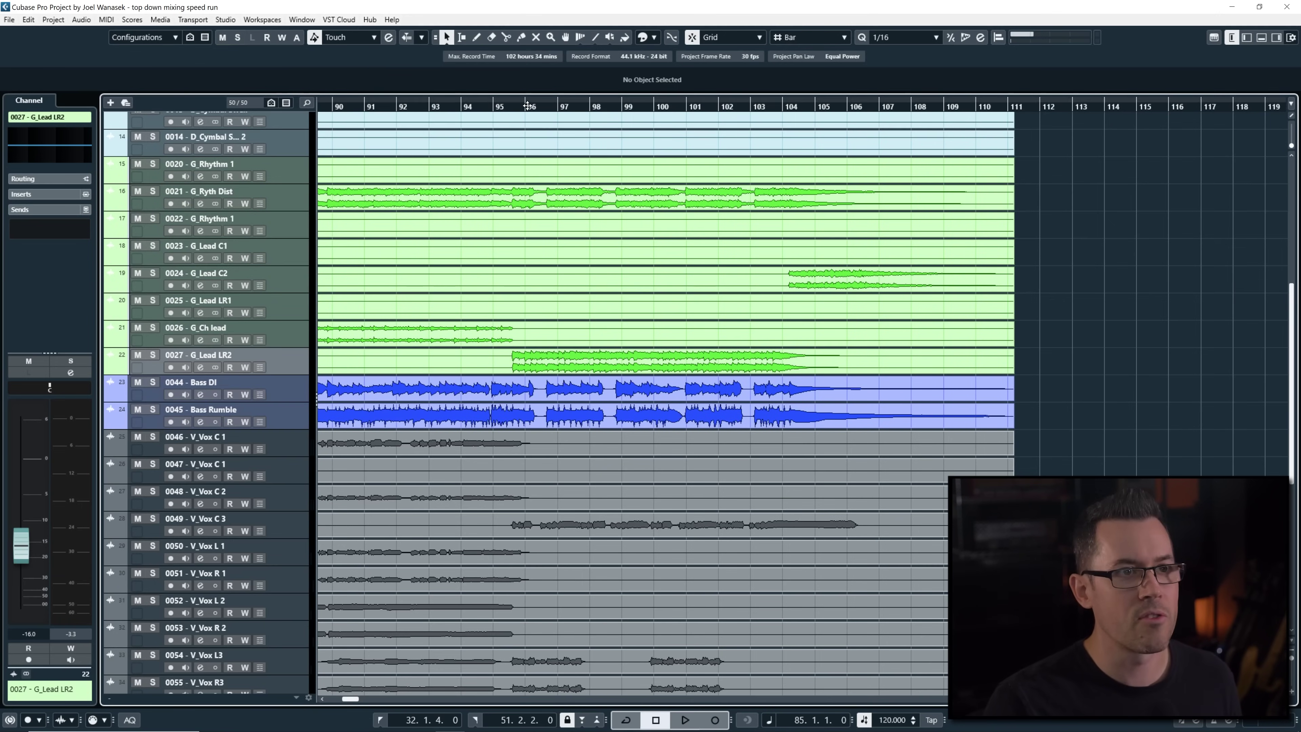
click(526, 107)
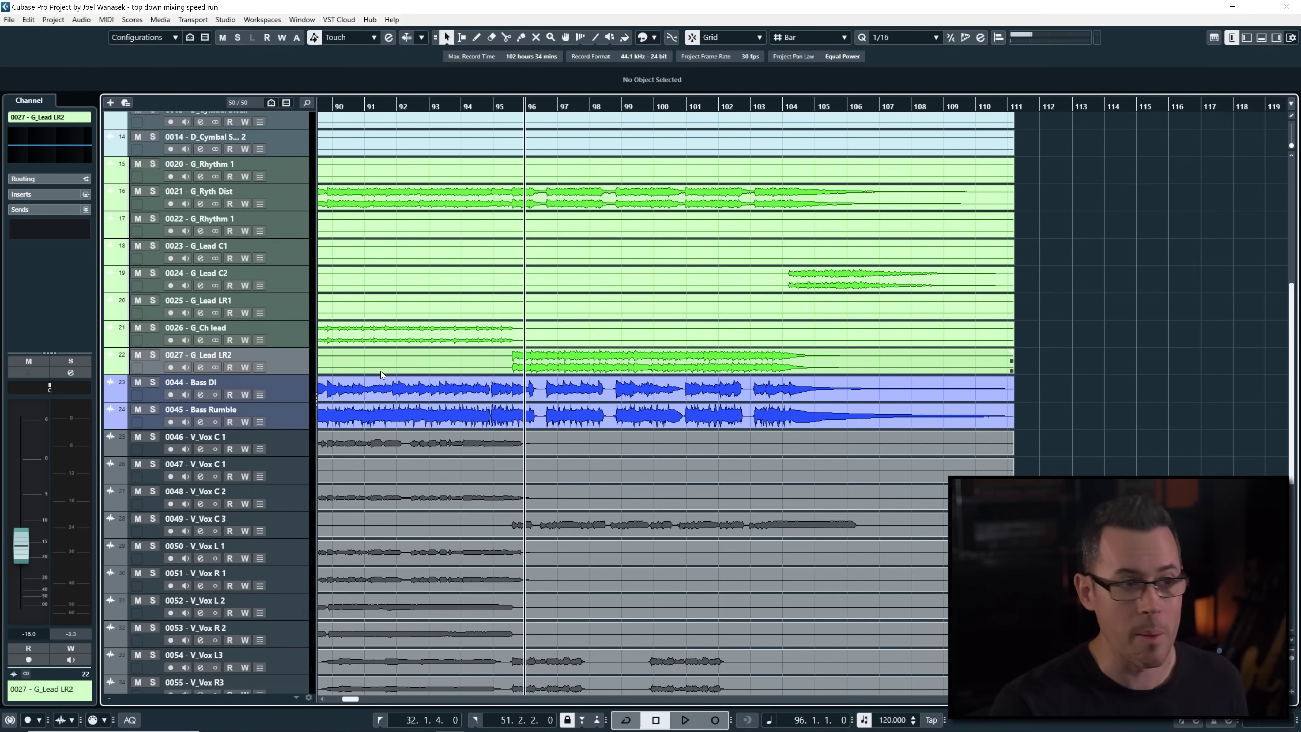
key(space)
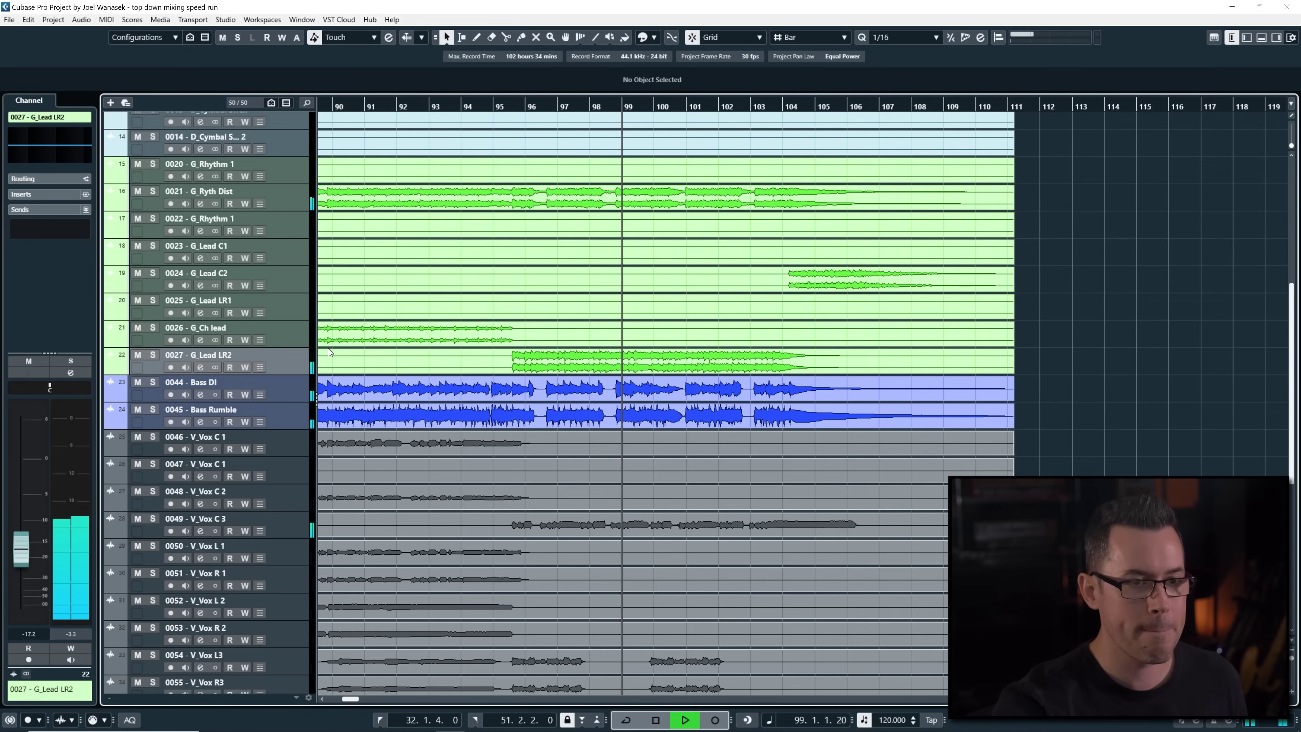
key(space)
key(g)
key(g)
key(g)
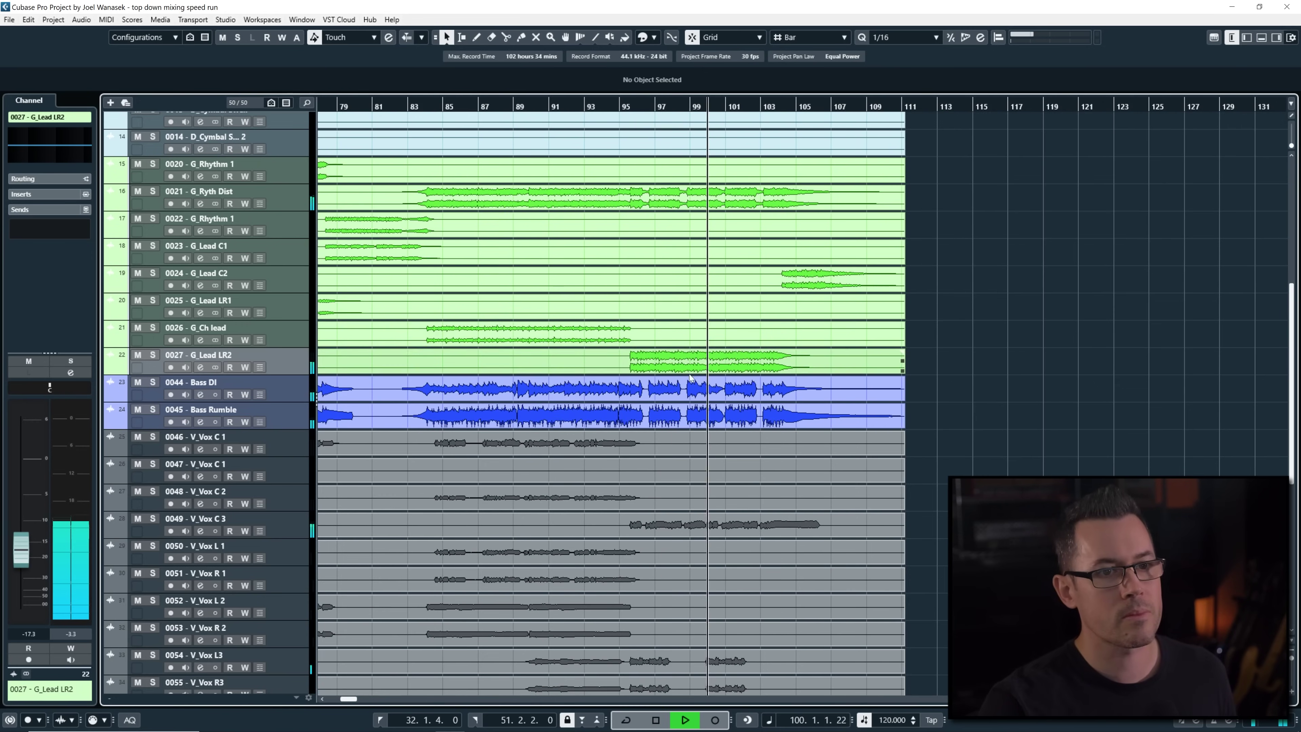
scroll(580, 248, left, 5)
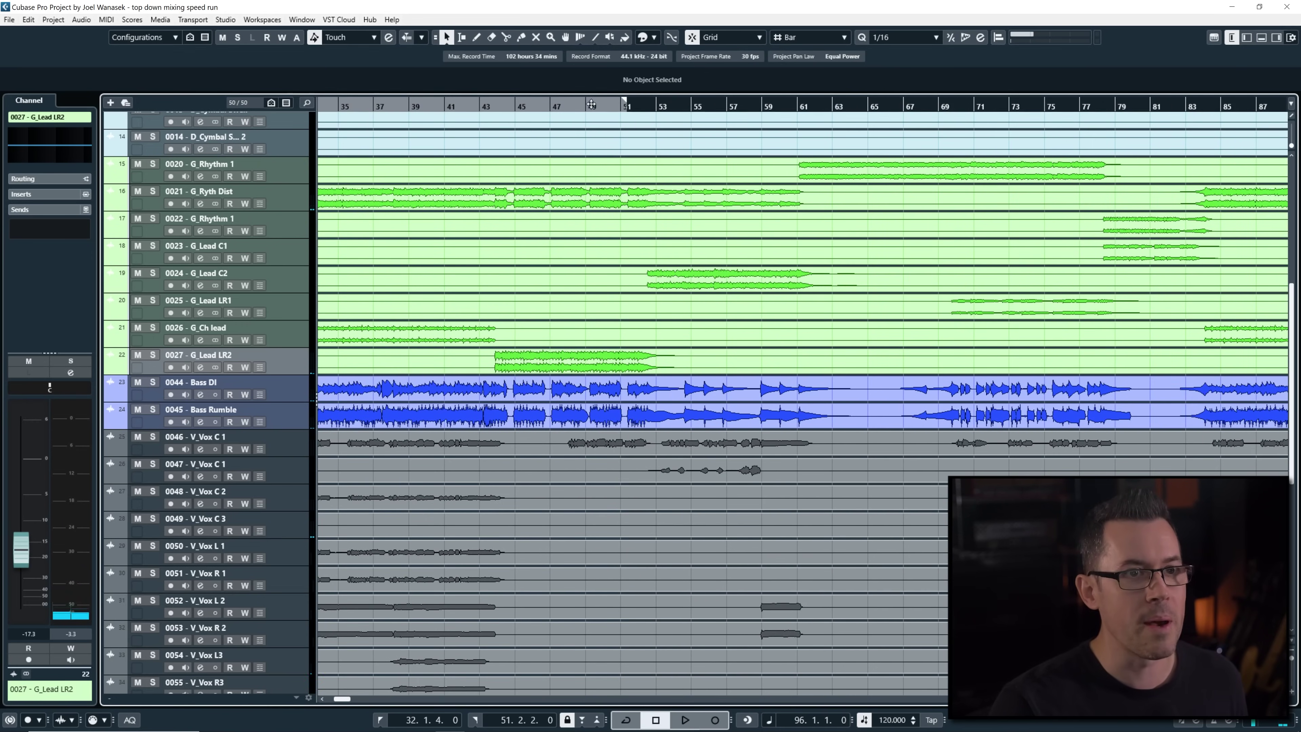
Play the mix around bar 36 to check the guitars against the drums in the earlier section
key(space)
scroll(846, 336, up, 3)
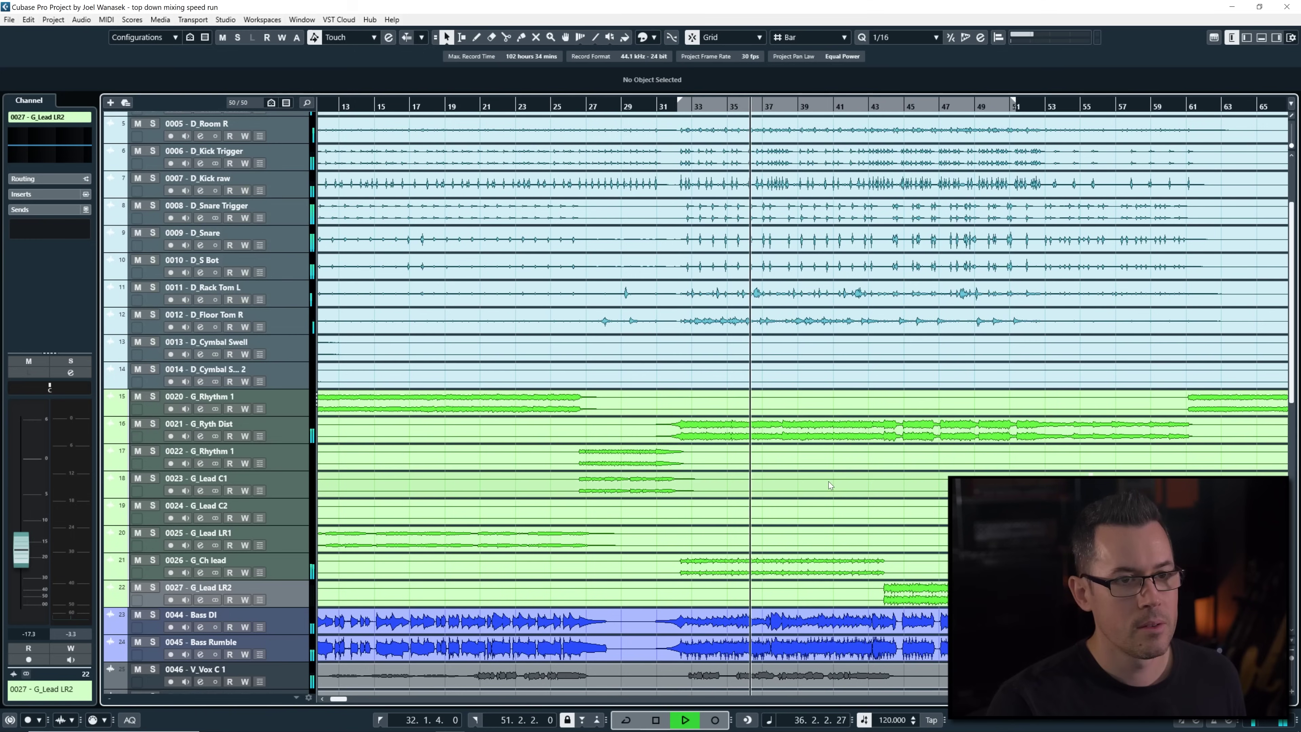
key(g)
key(g)
key(space)
Set the volume of track 0020 G_Rhythm 1 to -16.1 dB while playing the mix from bar 12, briefly soloing it
click(418, 107)
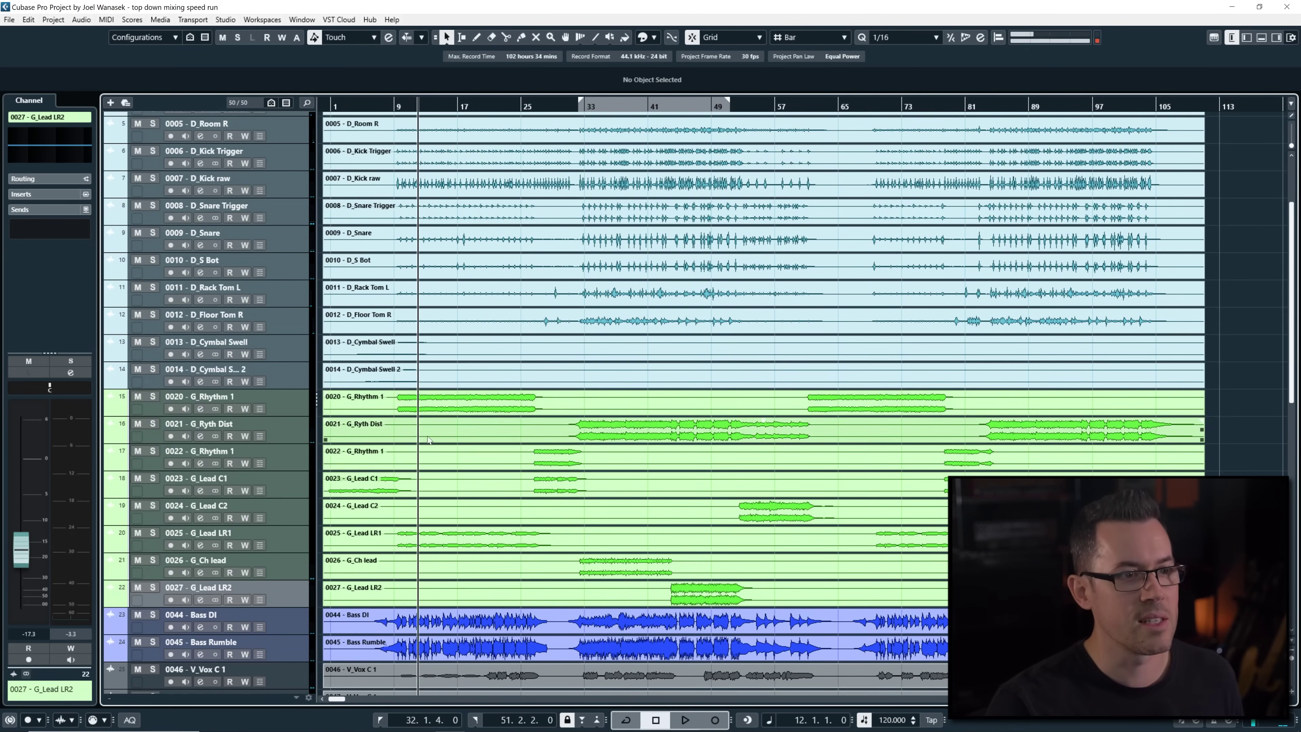
key(h)
key(h)
click(284, 410)
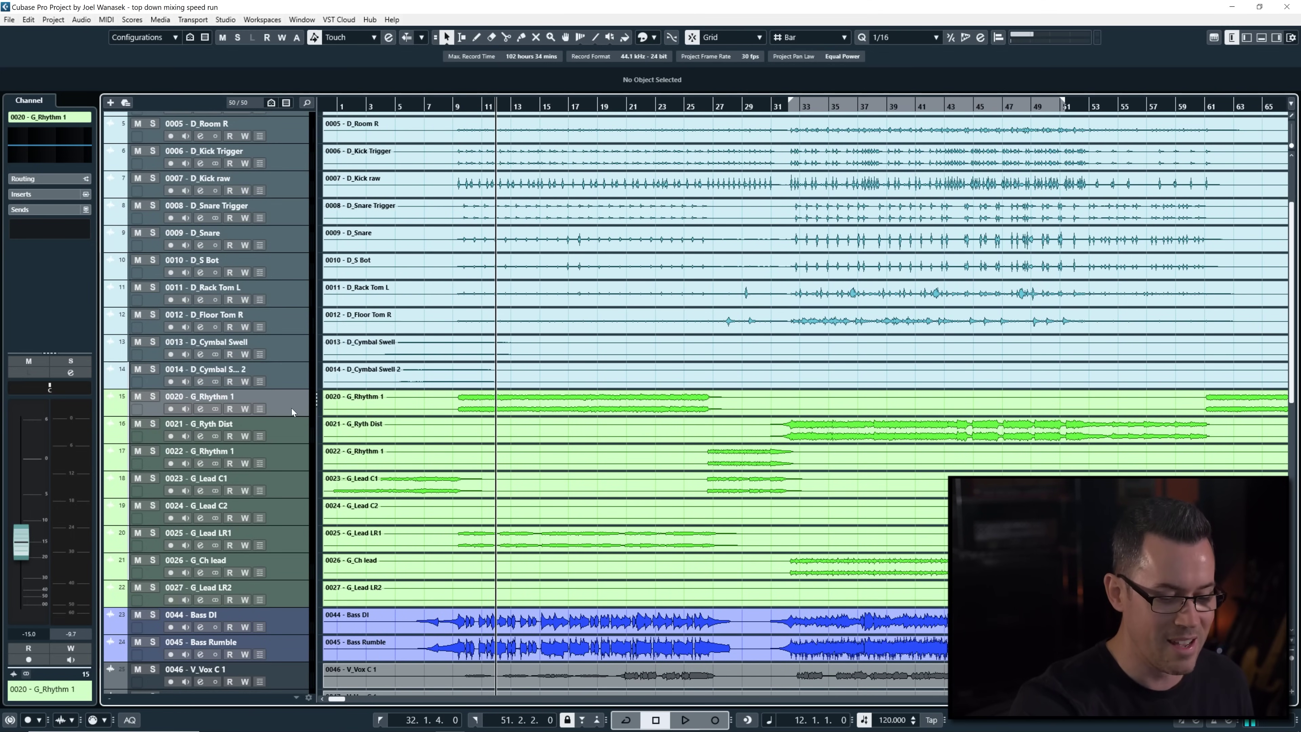
key(space)
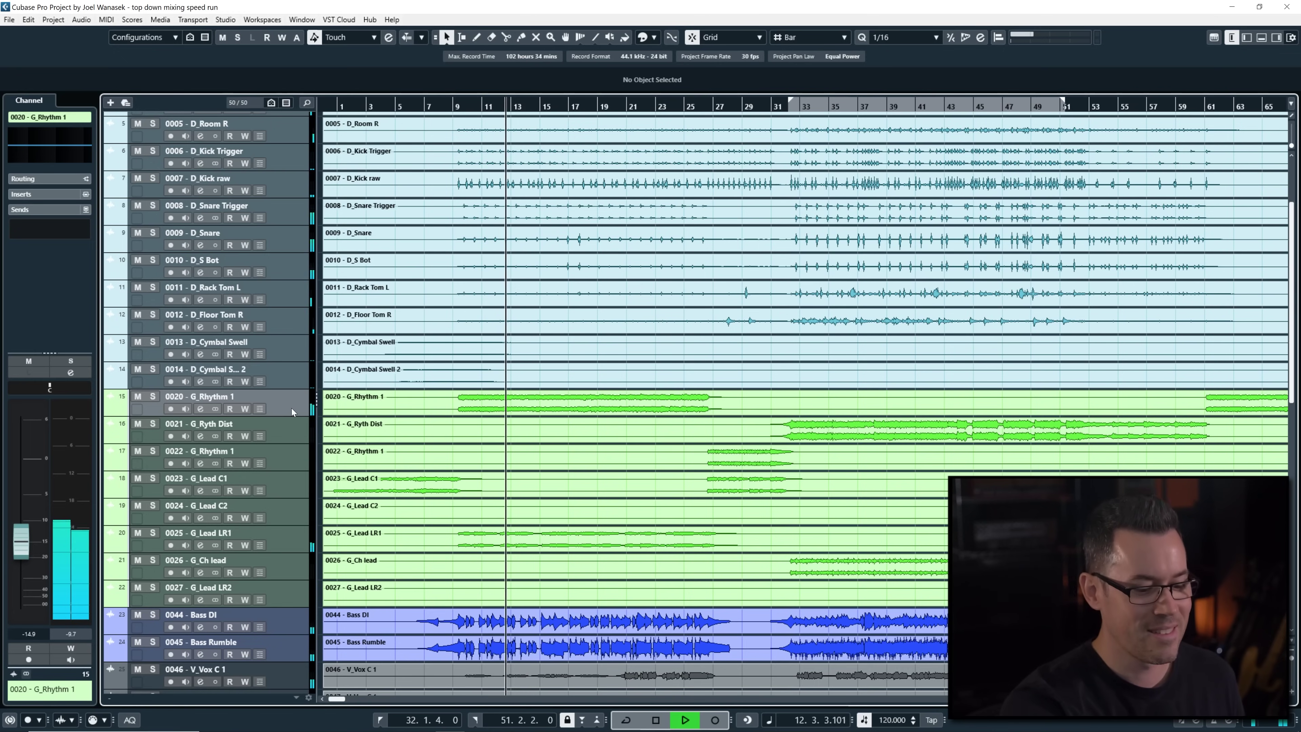
key(s)
key(s)
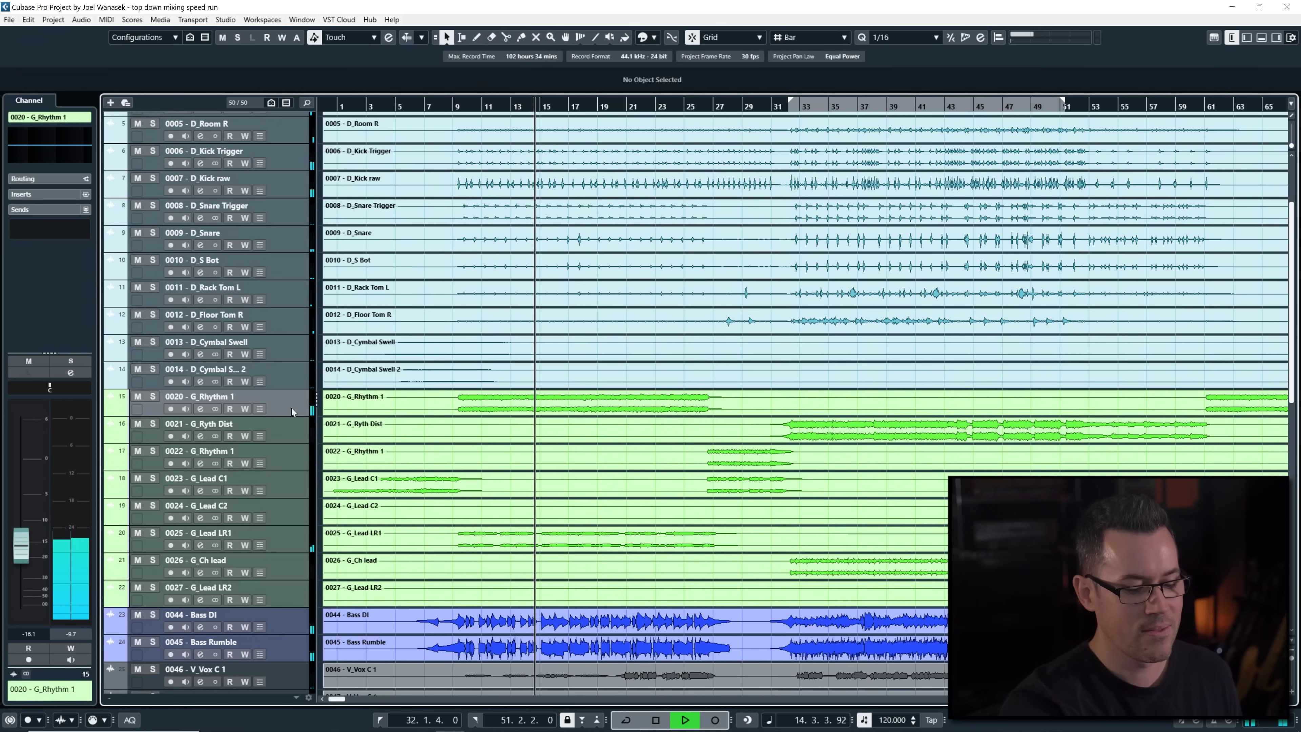
Select the G_Lead LR1 track, check its level against the rest of the mix during playback, and stop
key(Down)
key(Down)
key(Down)
key(Down)
key(Down)
key(Down)
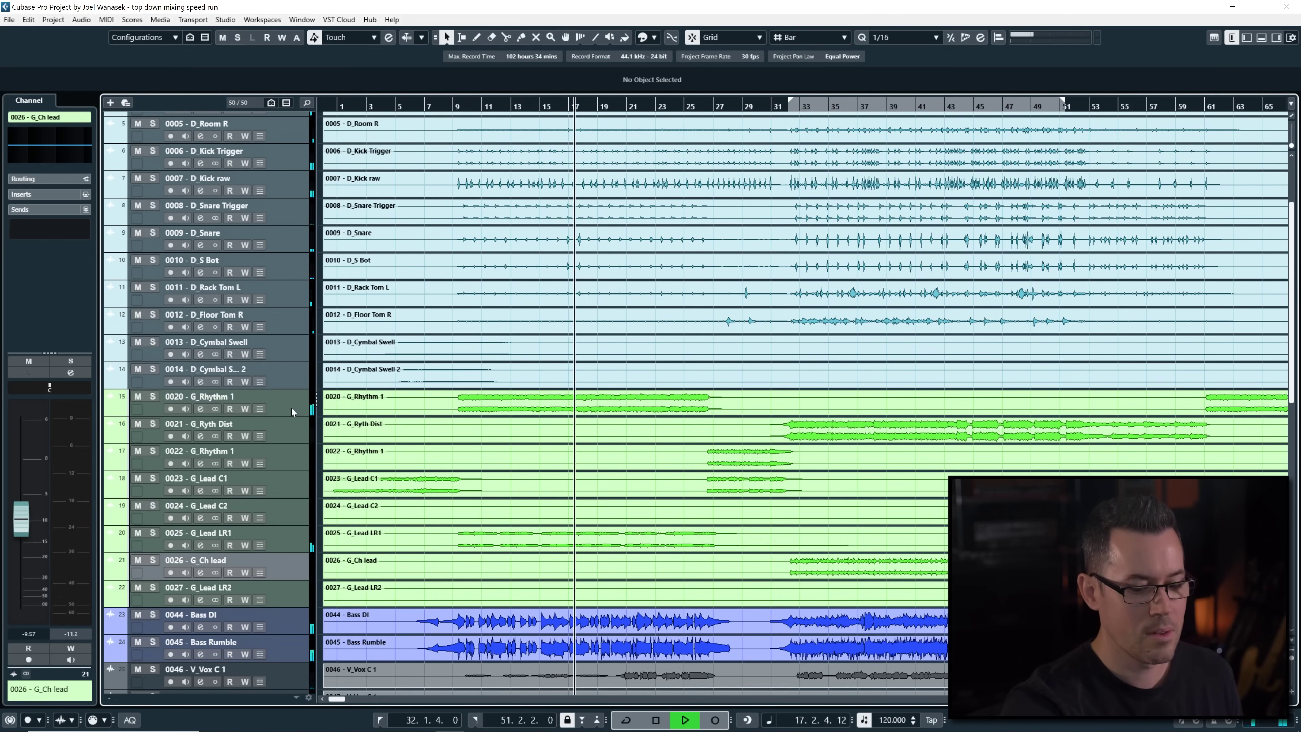
key(Up)
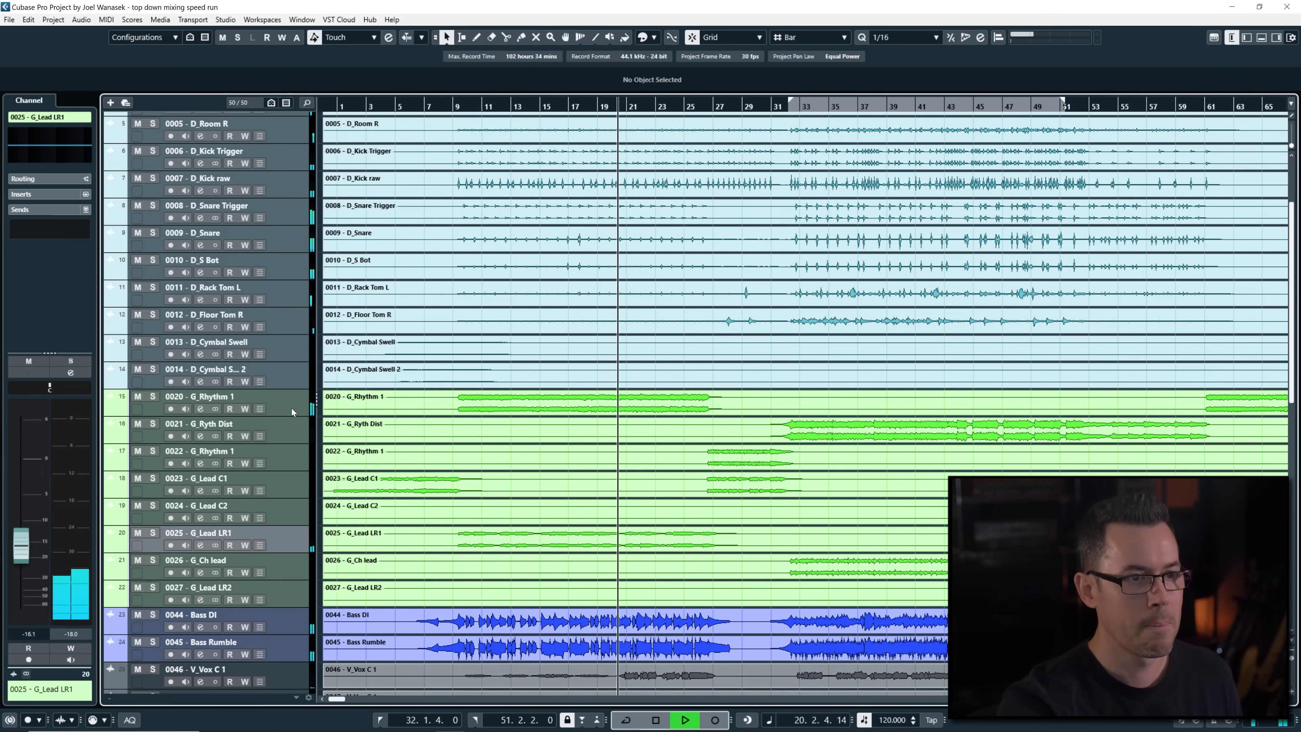
key(space)
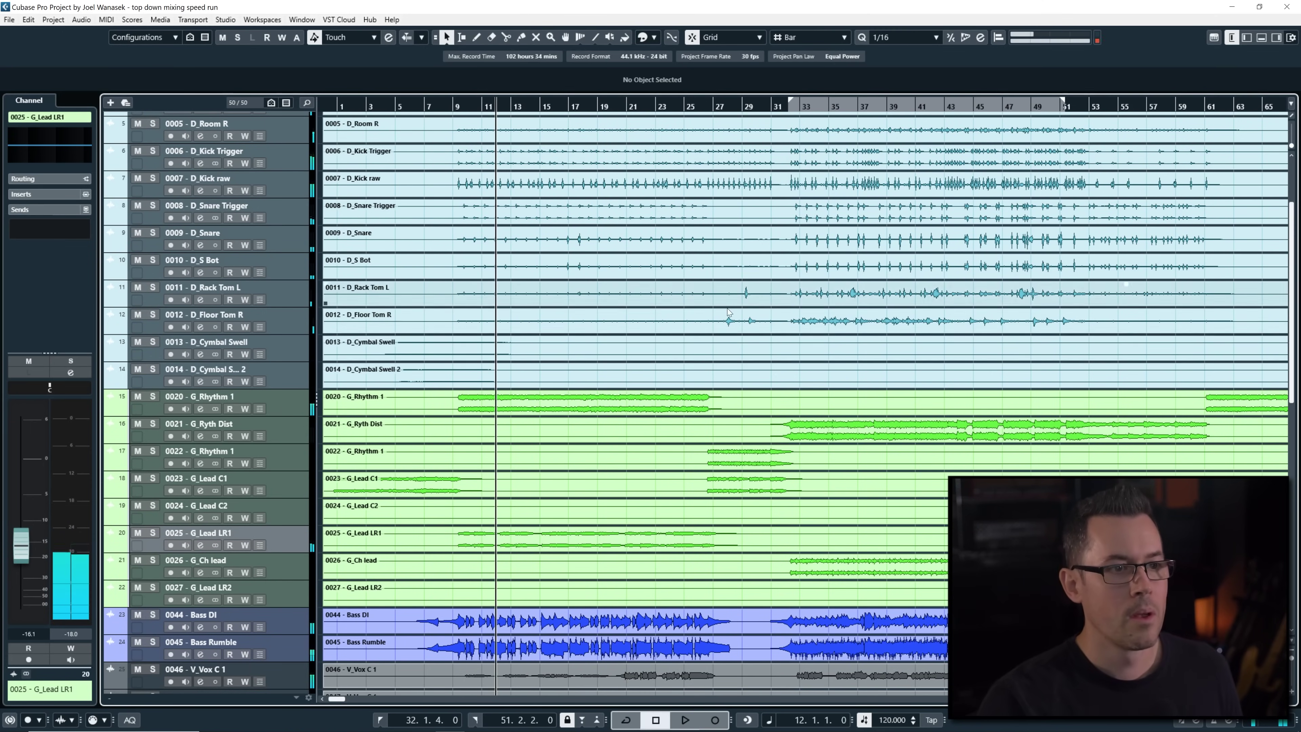
Select V_Vox C 1, V_Vox C 2, V_Vox L 1 and V_Vox R 1 and bring V_Vox C 1 to -2.34 dB with the group, playing from bar 33
scroll(717, 400, down, 4)
click(801, 106)
scroll(588, 432, right, 5)
scroll(588, 435, down, 4)
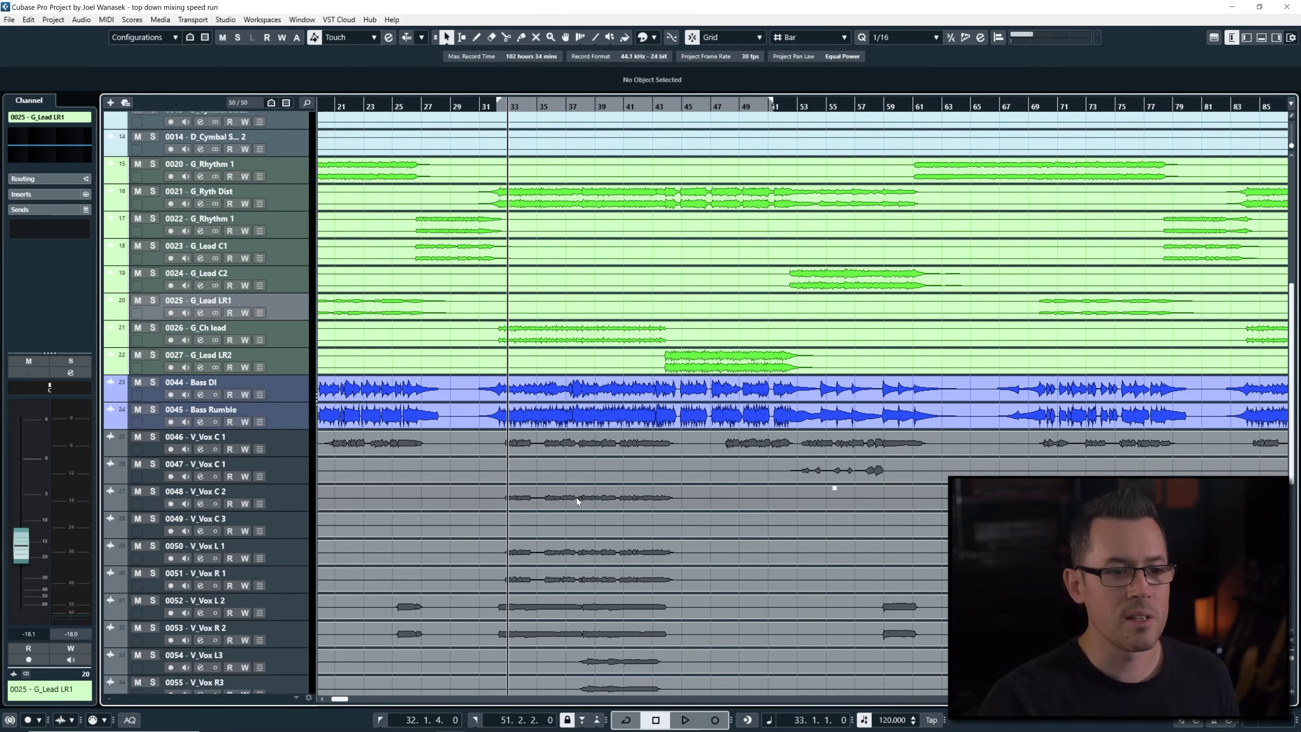
click(297, 439)
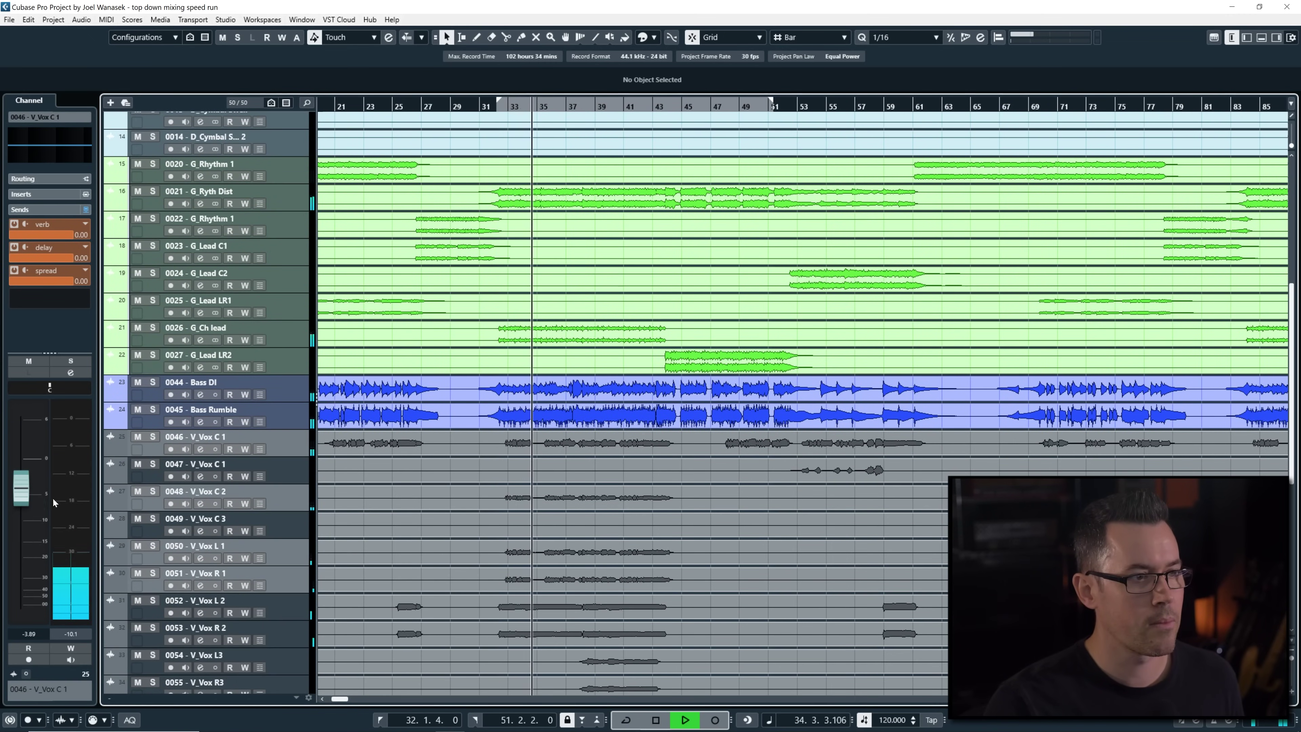
click(27, 488)
drag(26, 488, 27, 487)
key(space)
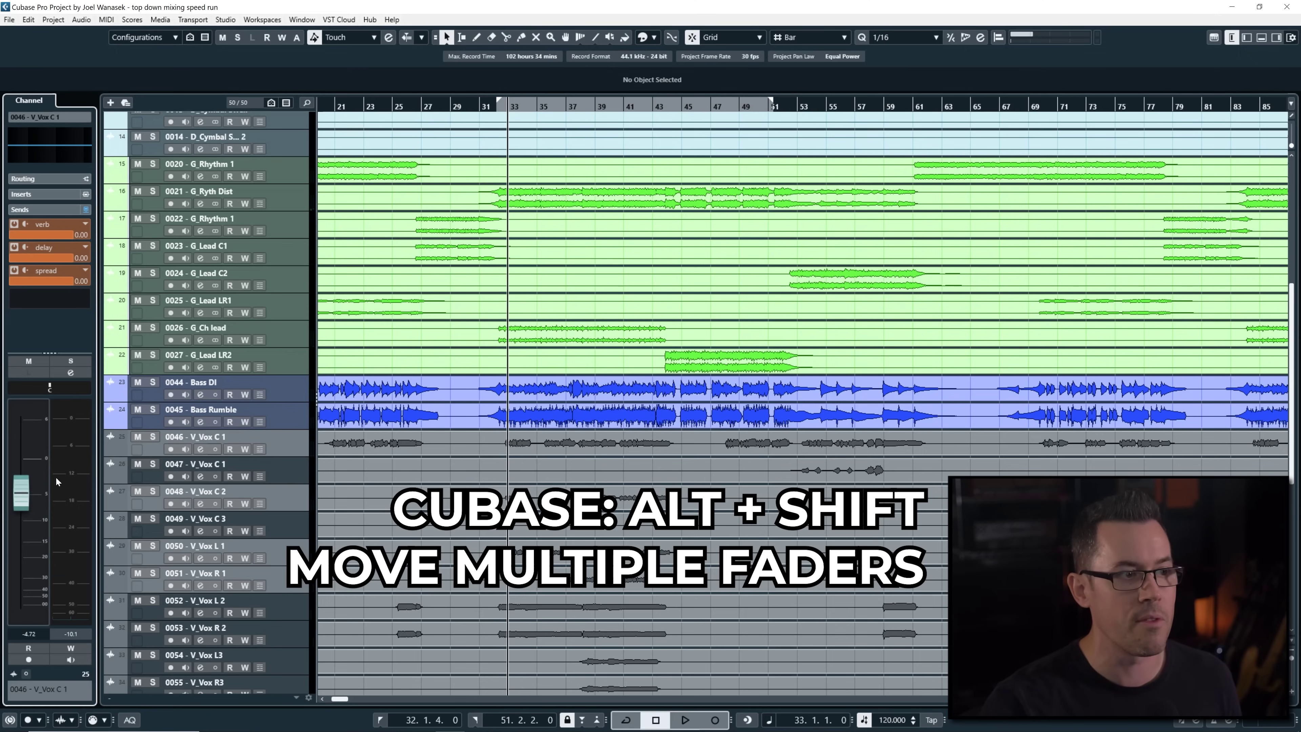
key(space)
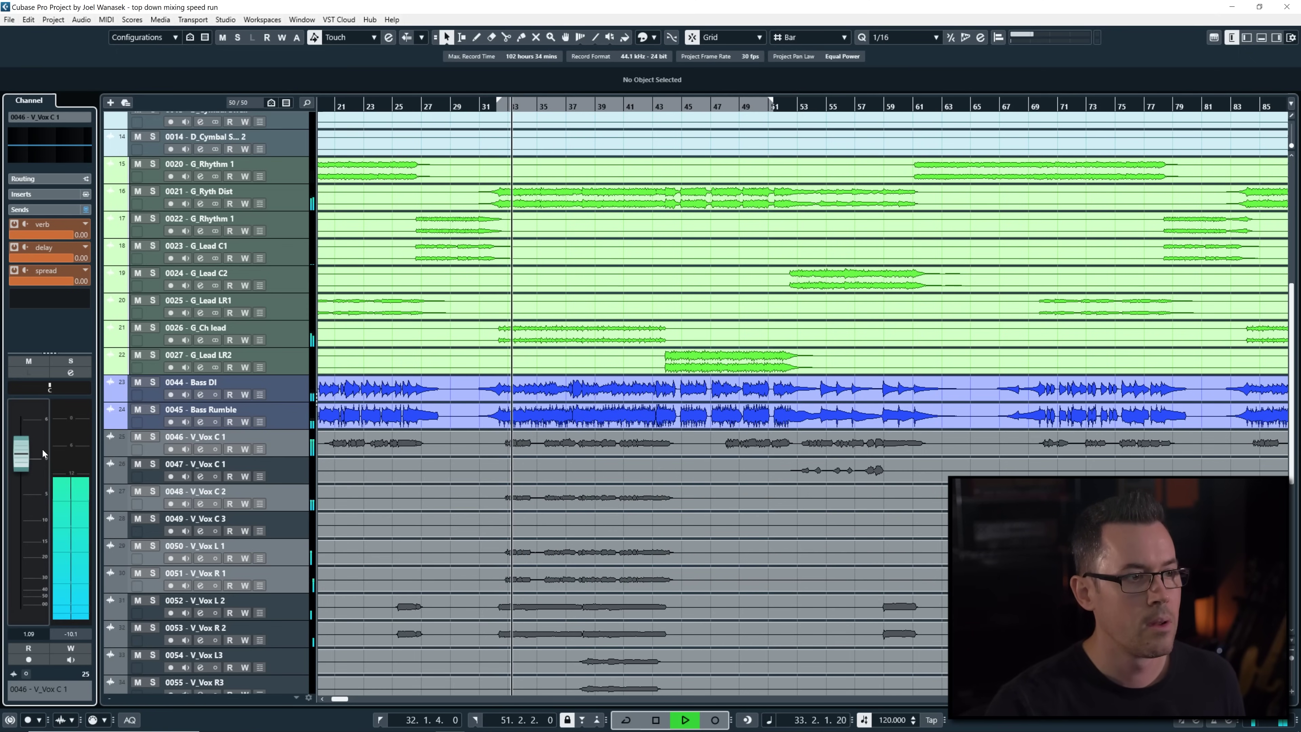
drag(42, 449, 28, 485)
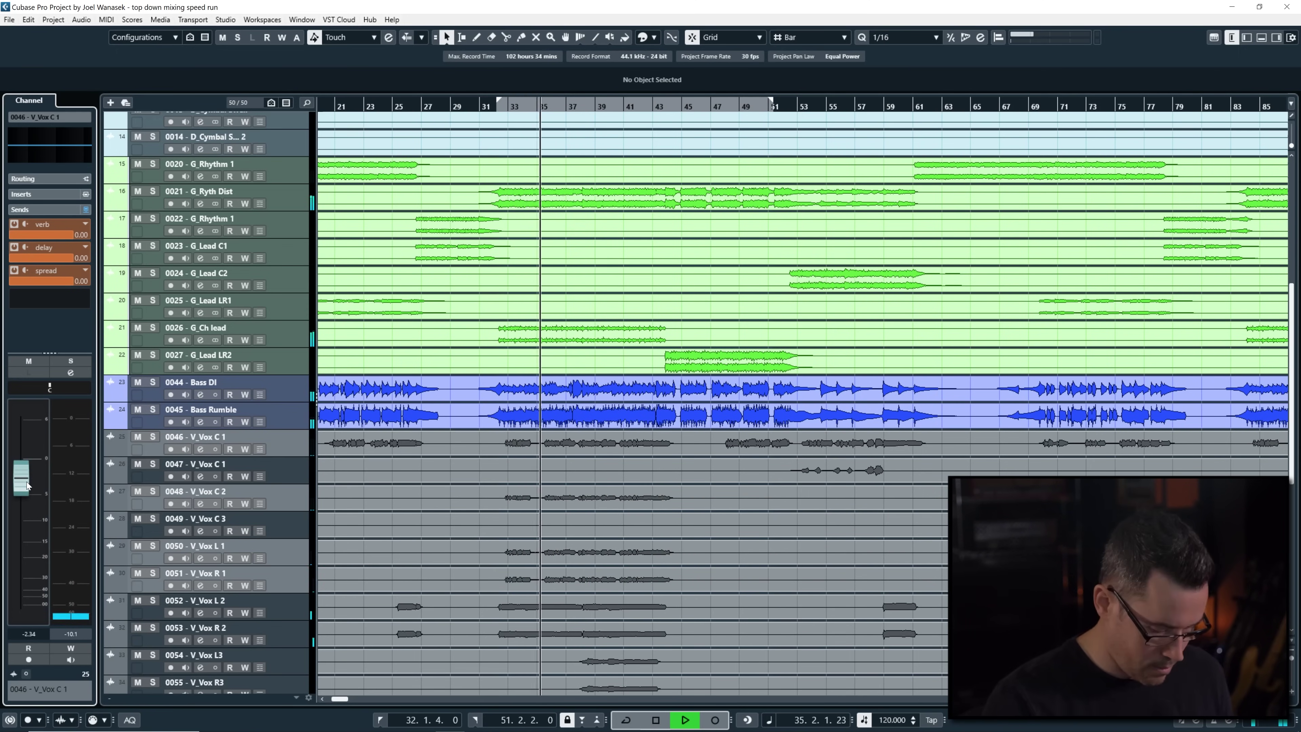
Raise V_Vox R 1 separately to about -8.15 dB in the MixConsole and move the selected vocal group until V_Vox C 1 is at -2.78 dB
key(F3)
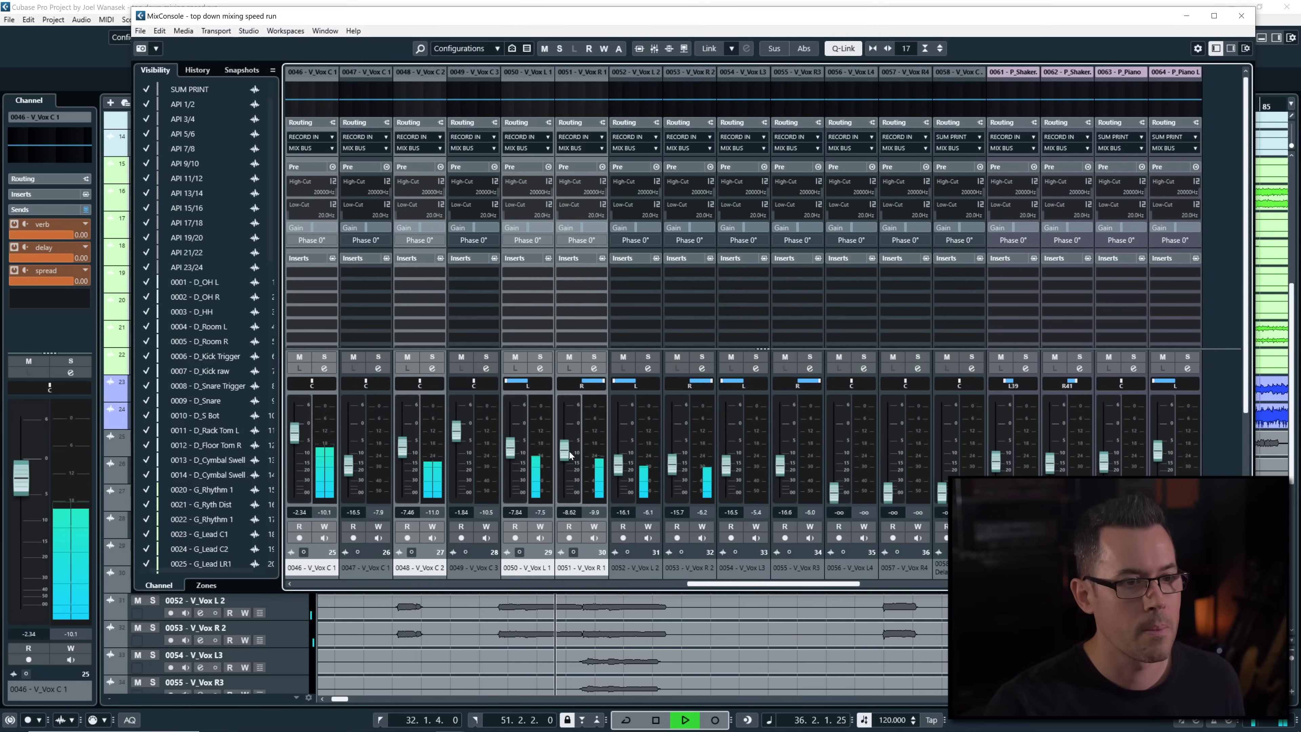
mouse_move(570, 454)
mouse_down()
mouse_move(572, 474)
mouse_move(576, 452)
mouse_up()
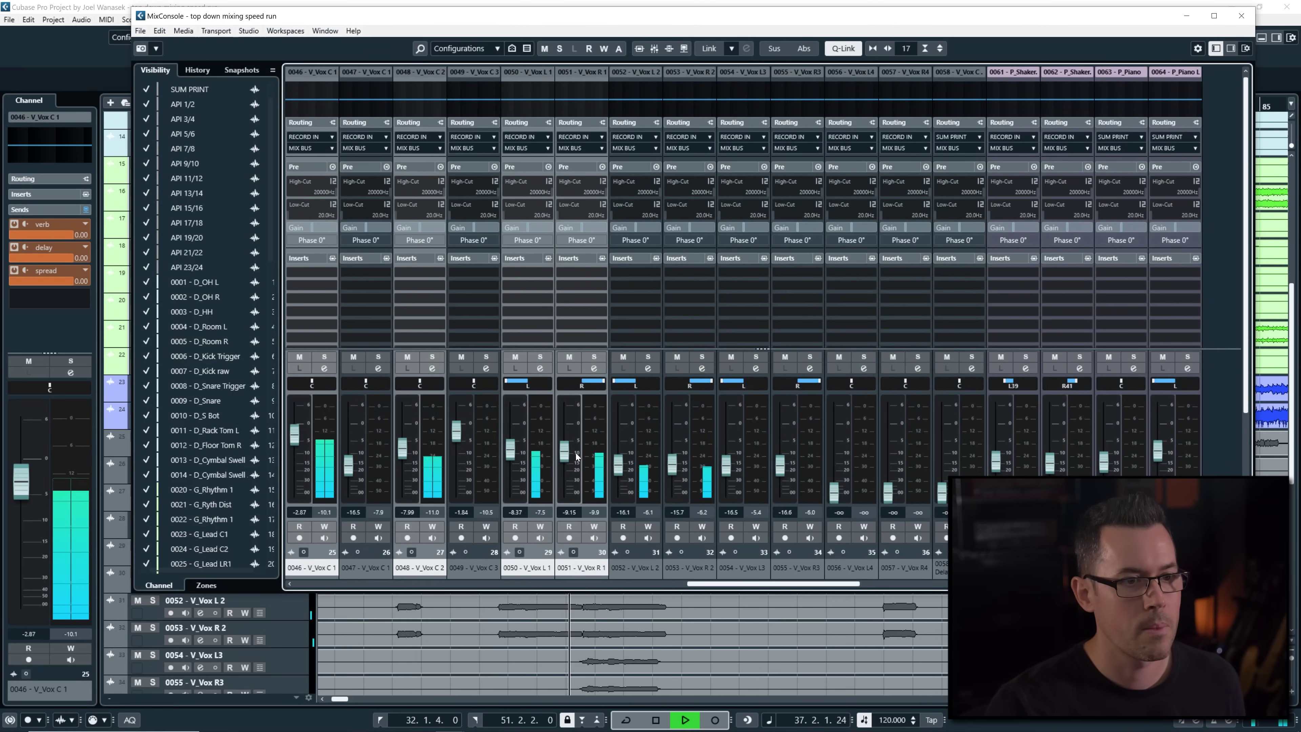
key(space)
key(F3)
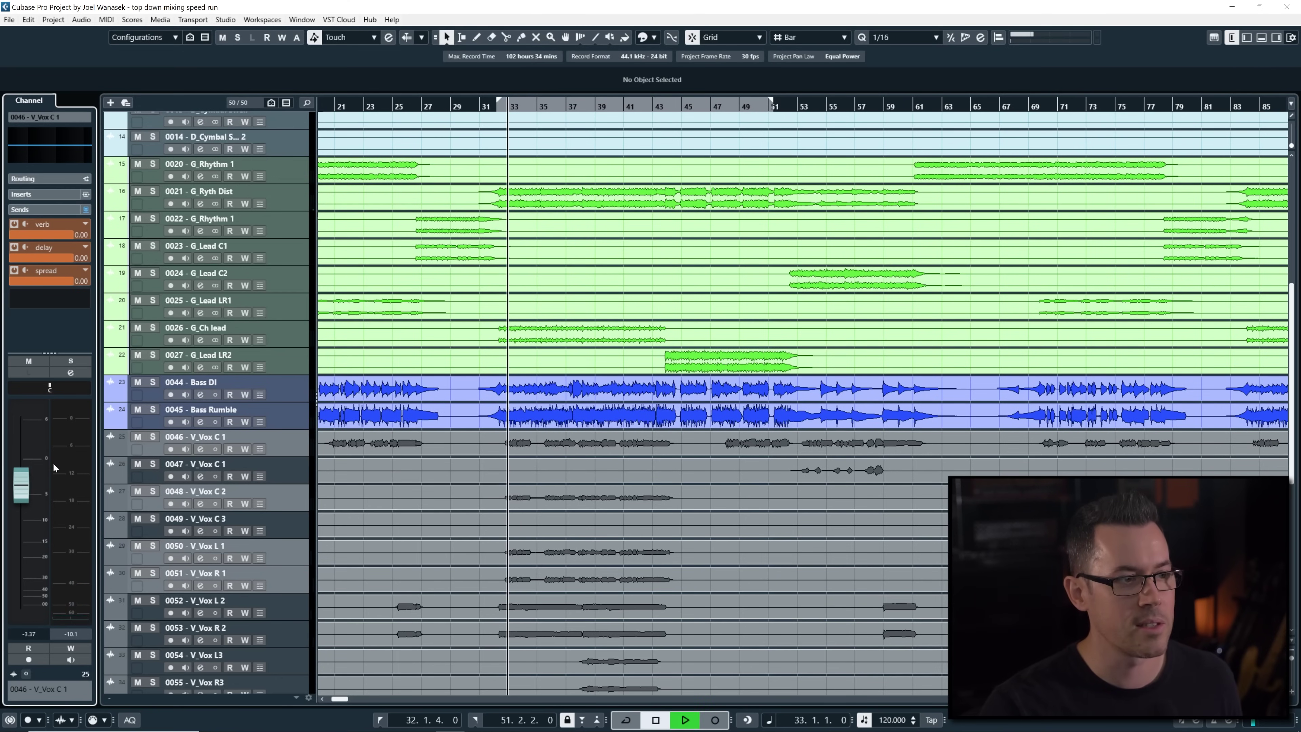
key(space)
drag(32, 477, 31, 473)
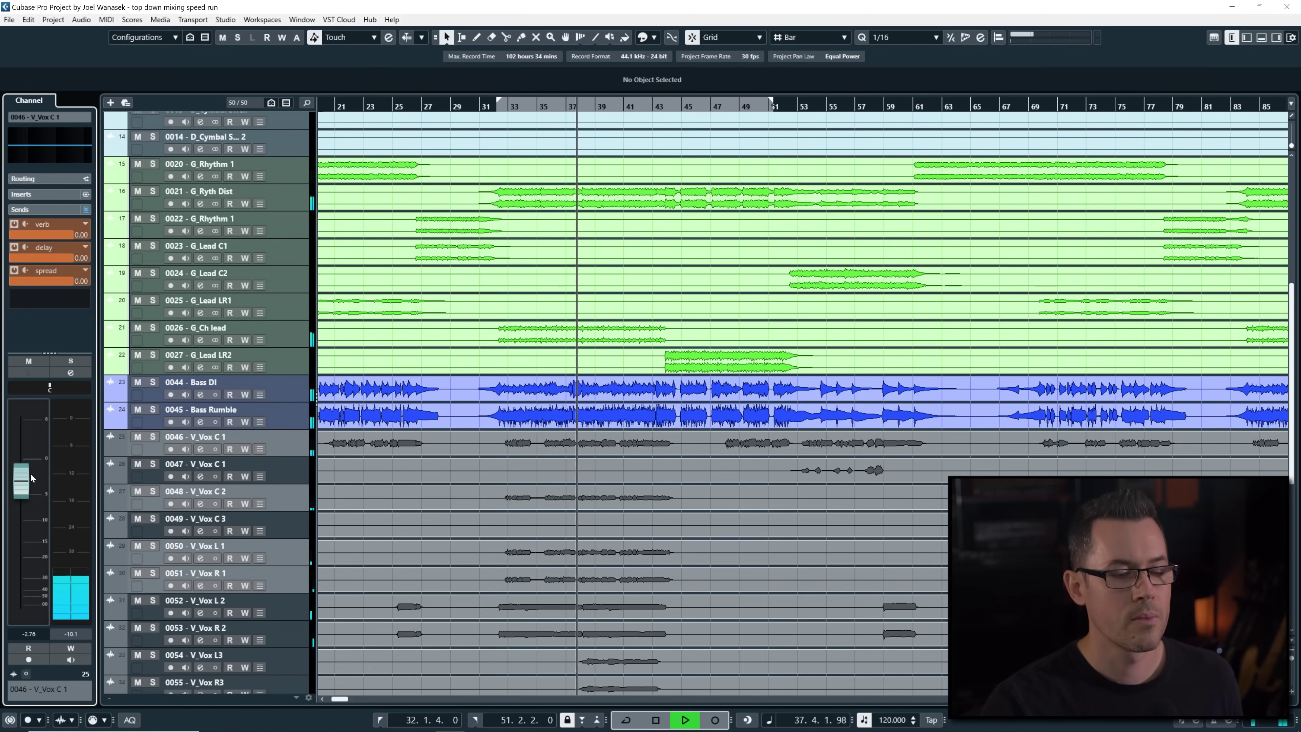
Raise the V_Vox C Delay Throws track to -11.5 dB while playing from bar 33
scroll(502, 552, down, 5)
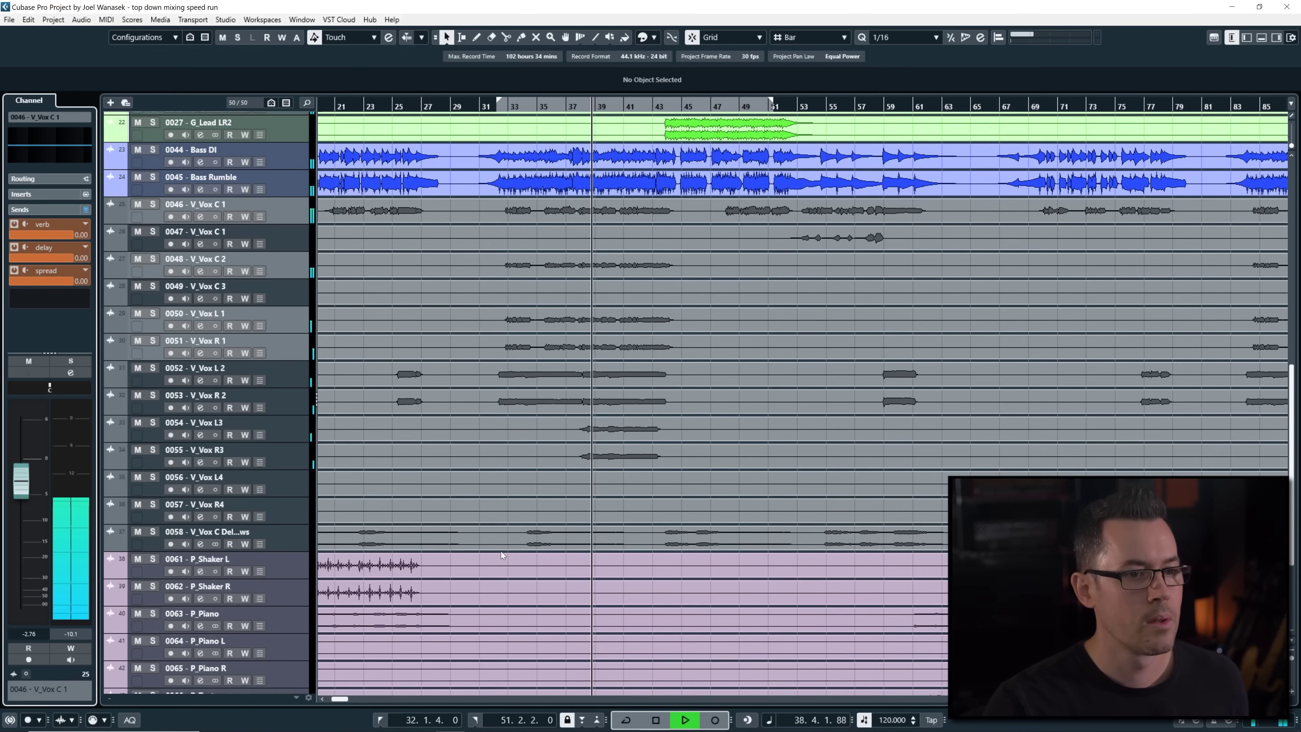
click(507, 547)
key(h)
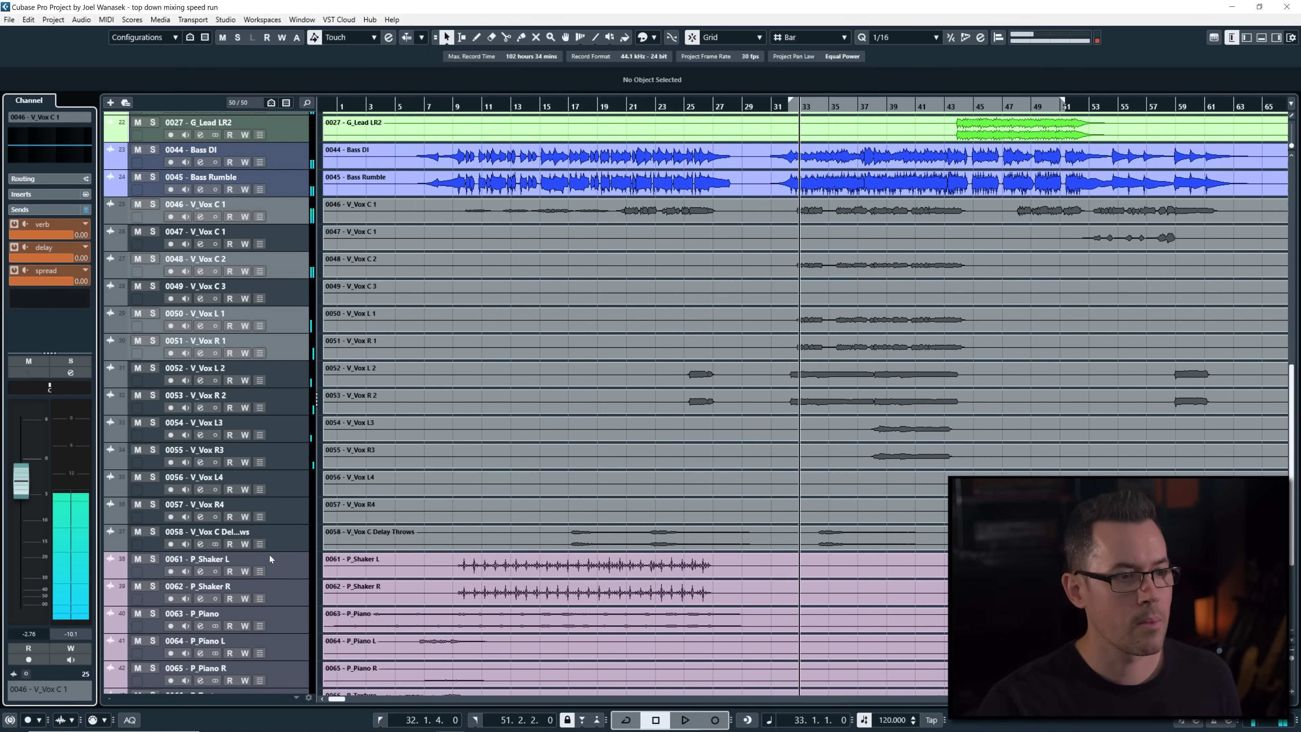
key(space)
key(space)
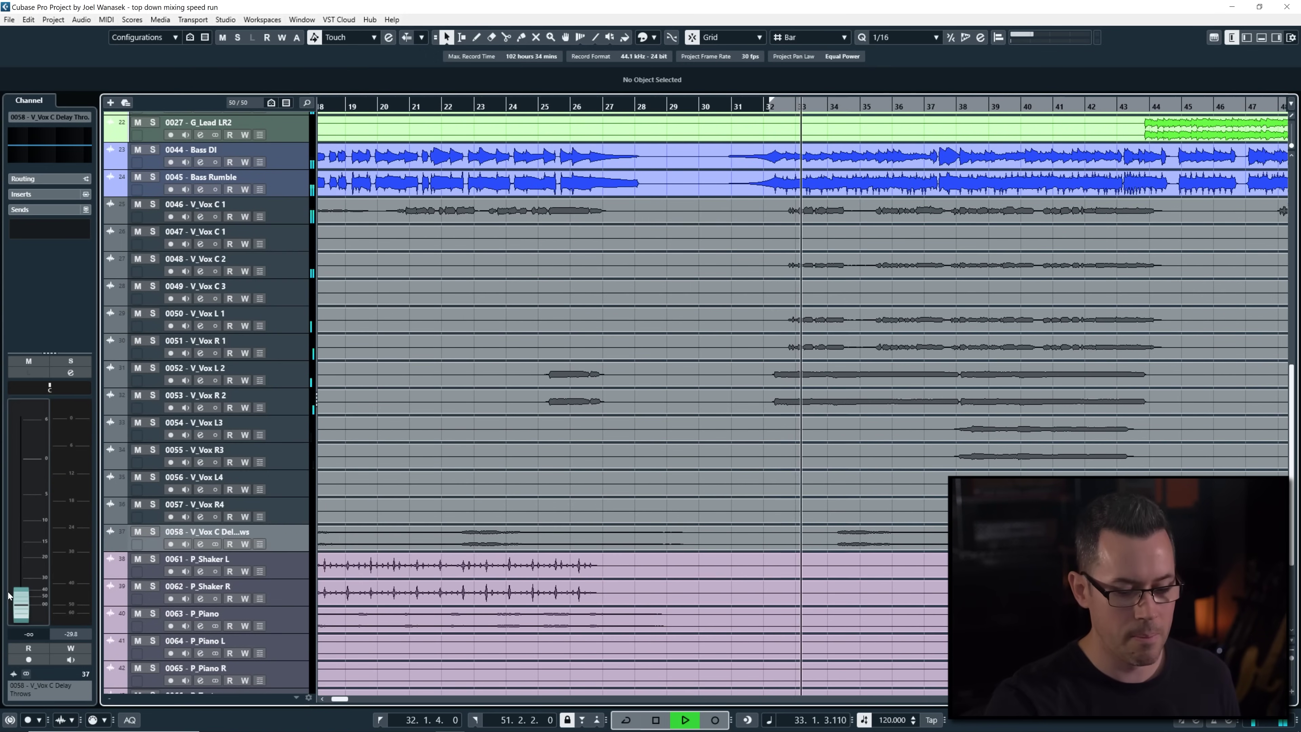
drag(21, 601, 27, 528)
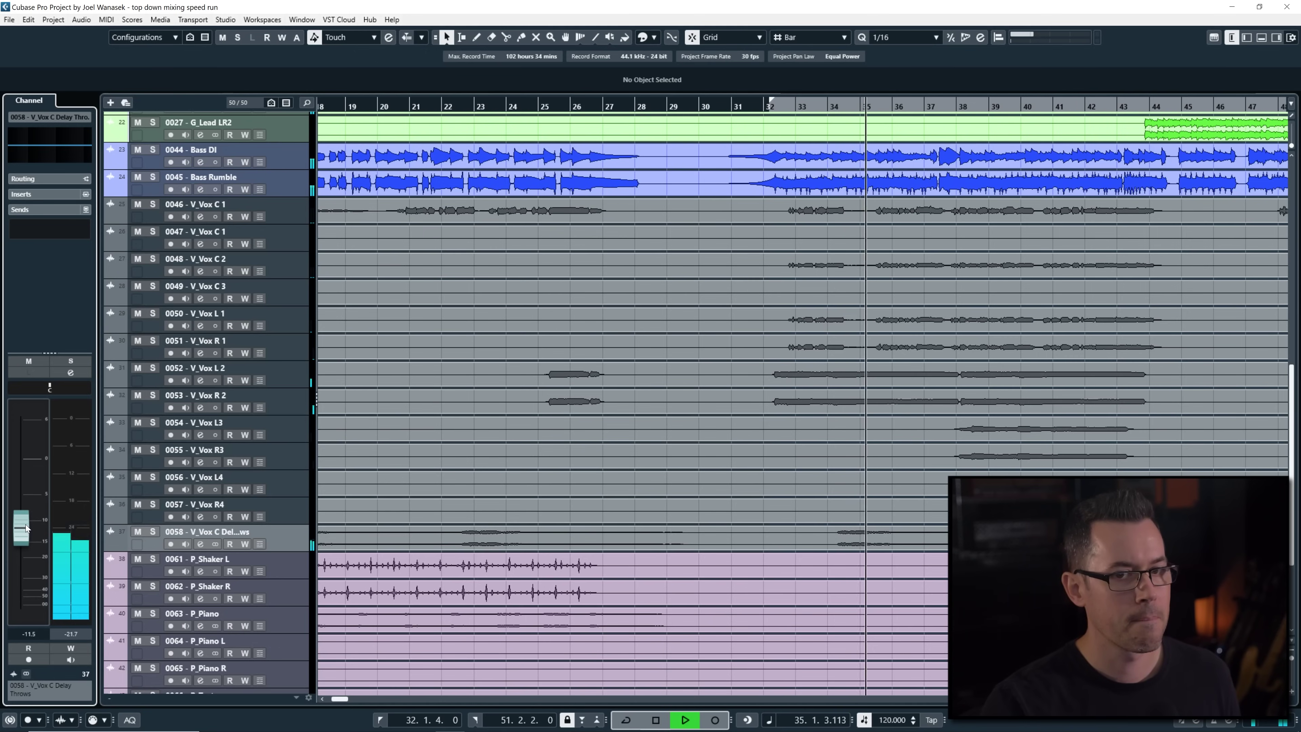
key(KP_Subtract)
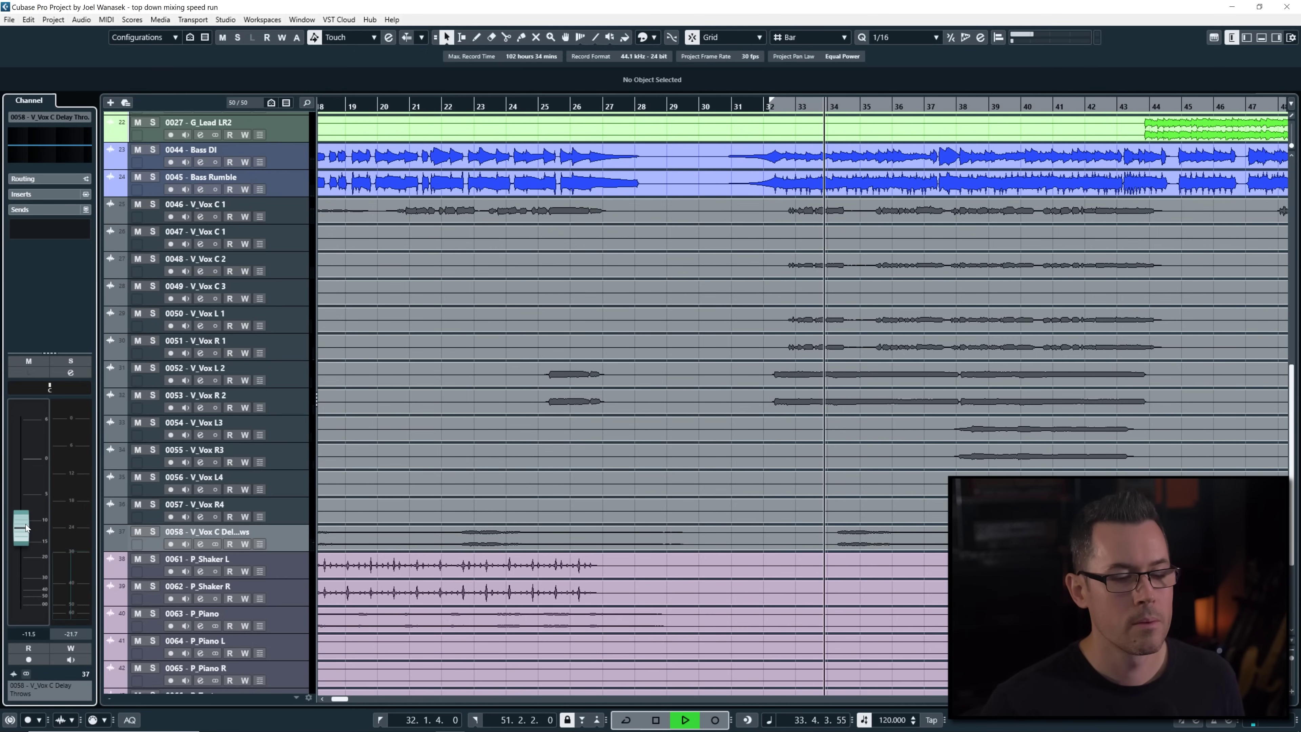
Select the V_Vox L4 and V_Vox R4 tracks and place the playback position at bar 97, just before their parts
key(g)
key(g)
key(g)
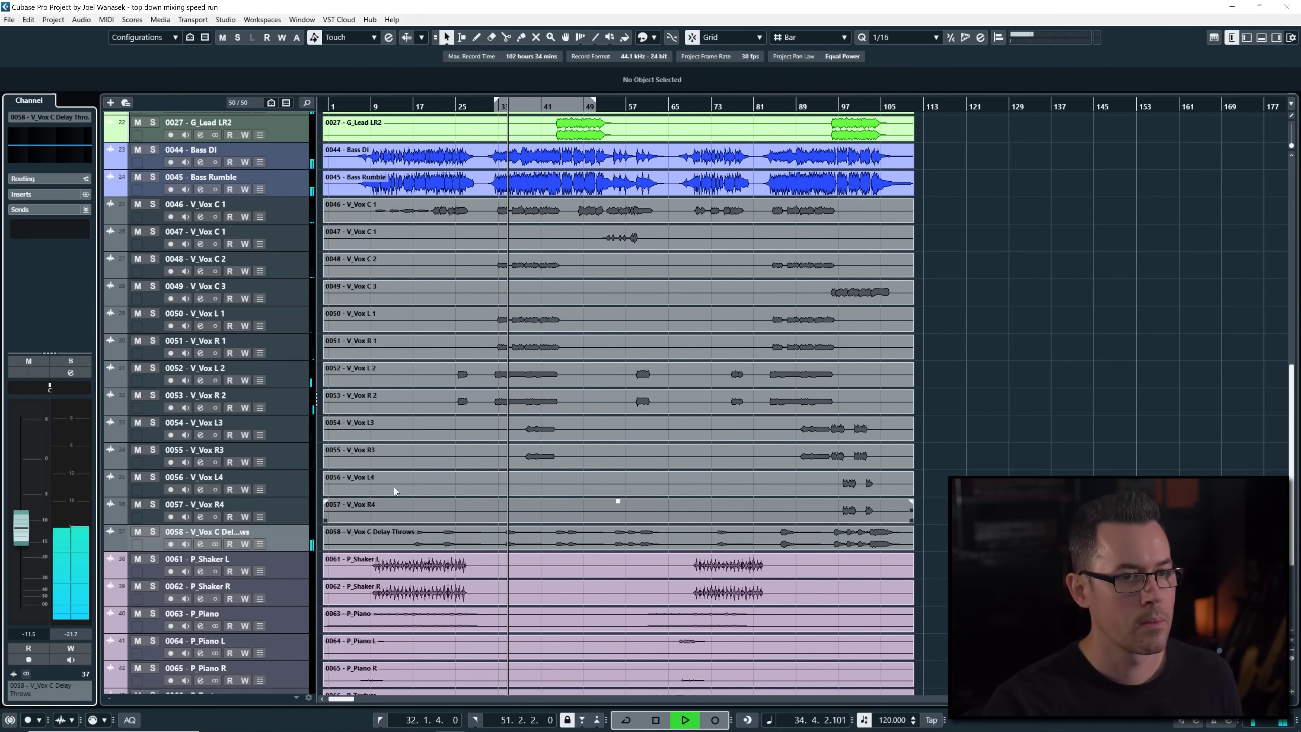
click(395, 491)
key(space)
key(h)
key(h)
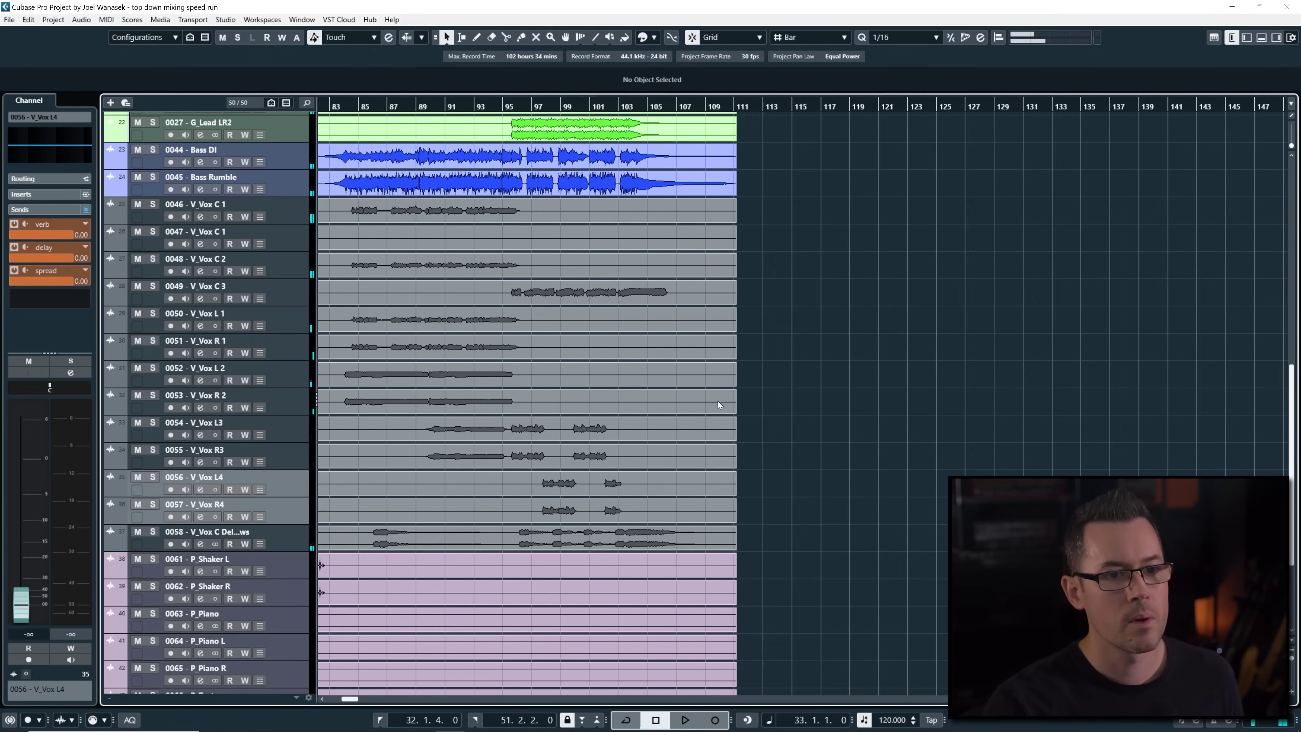
scroll(574, 414, up, 3)
click(417, 106)
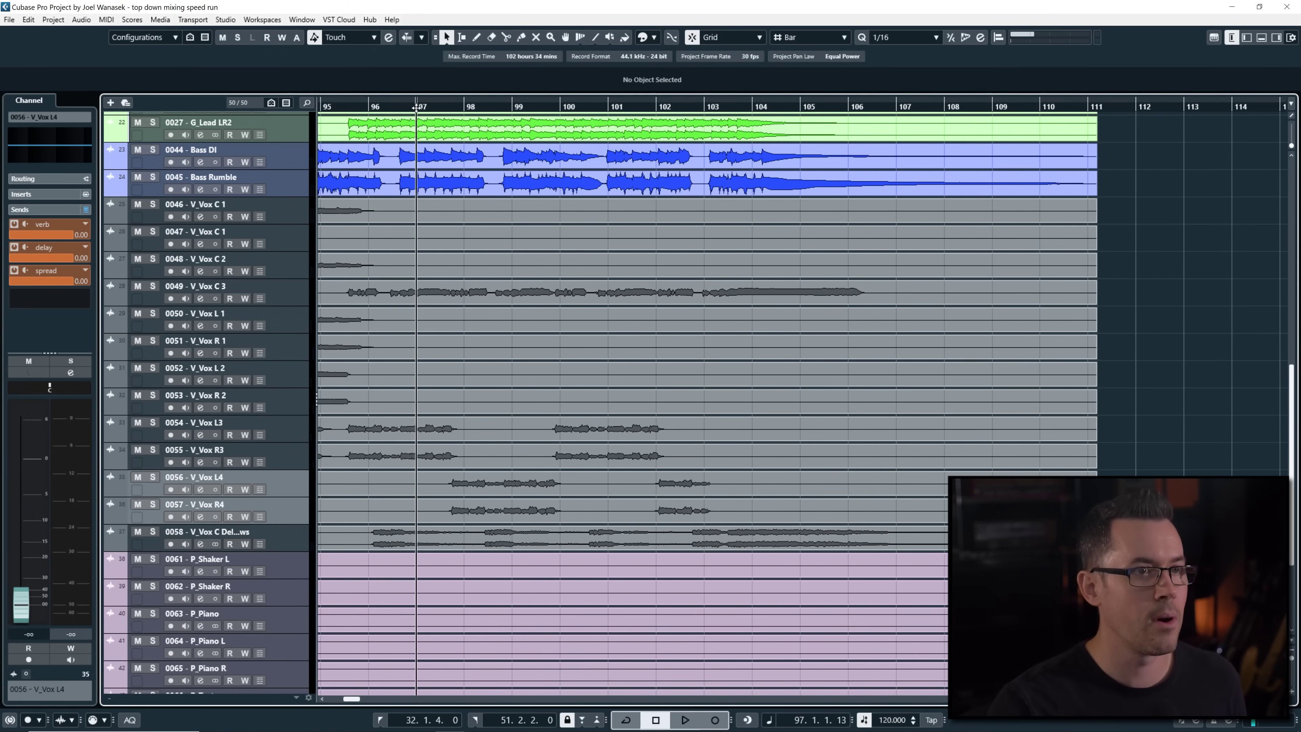
Play from bar 97 and raise V_Vox L4 and V_Vox R4 together to -18.5 dB
click(284, 429)
click(281, 456)
click(287, 484)
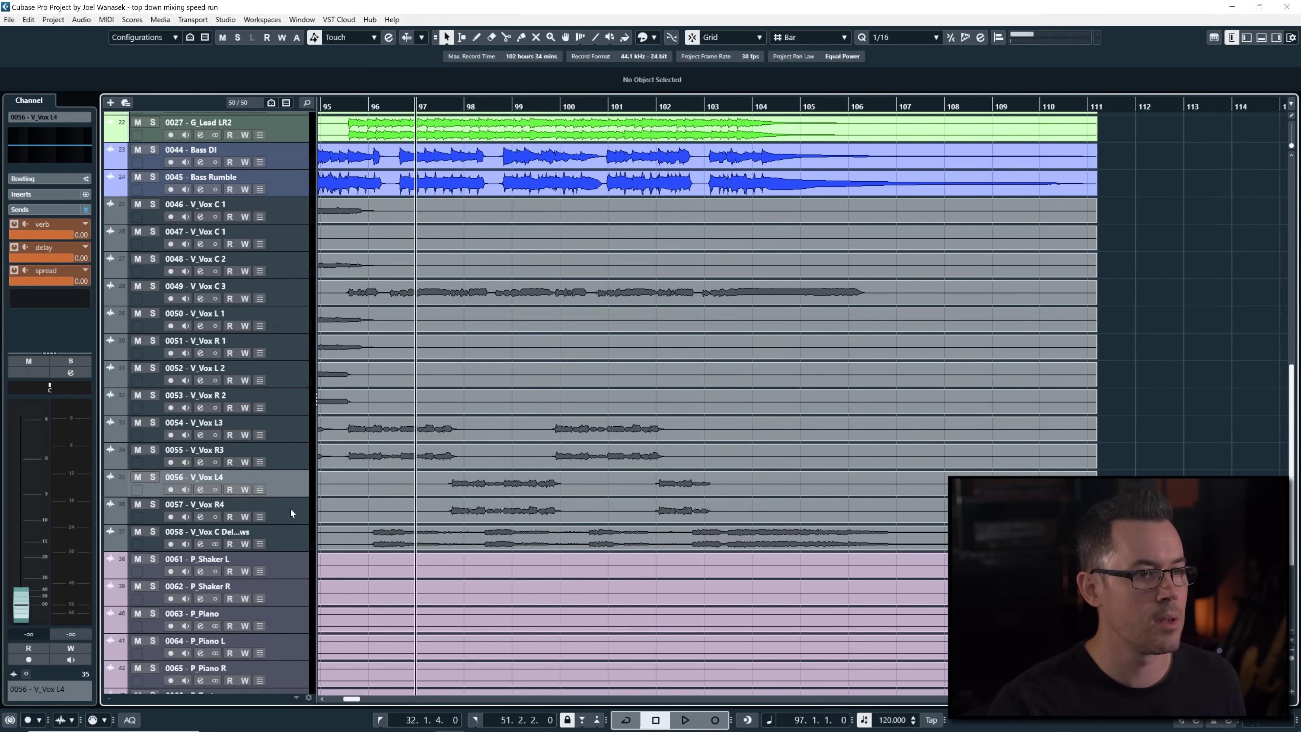
key(space)
drag(21, 604, 28, 552)
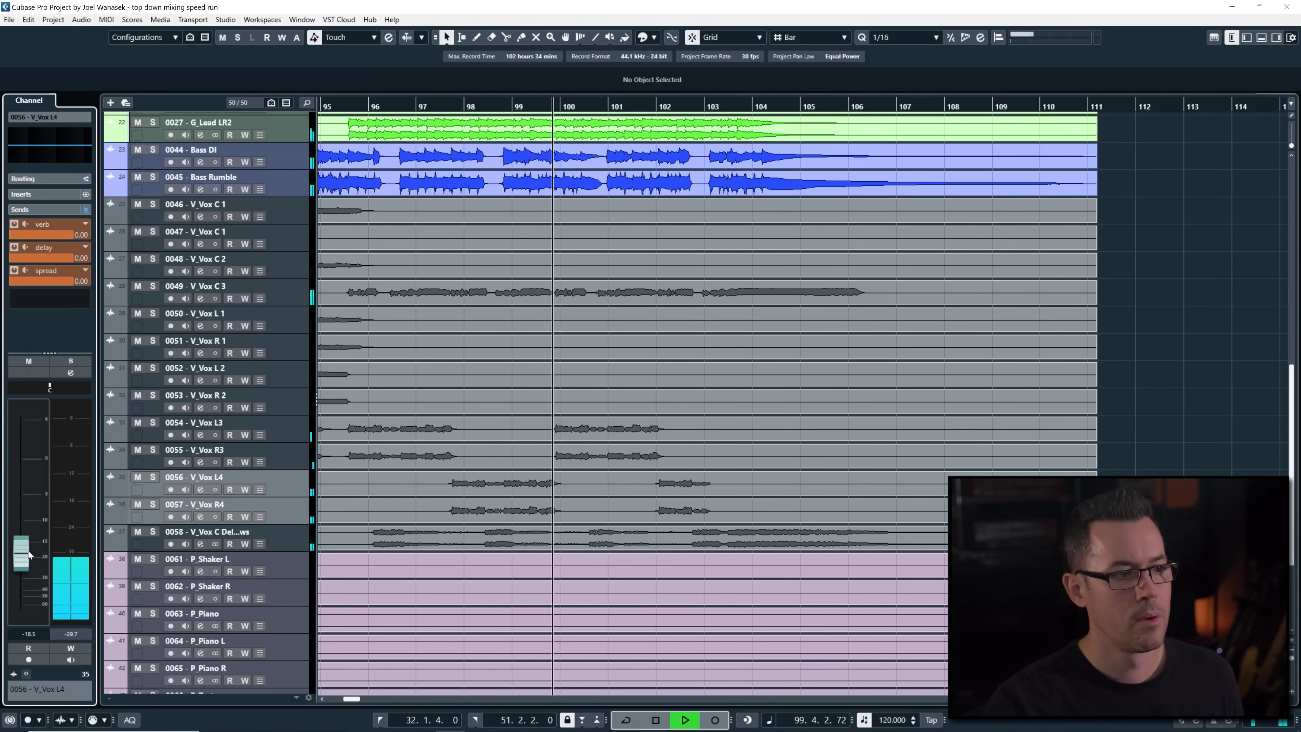
Stop playback, return to the start of the project and play the full mix from bar 1
key(g)
key(g)
key(g)
key(g)
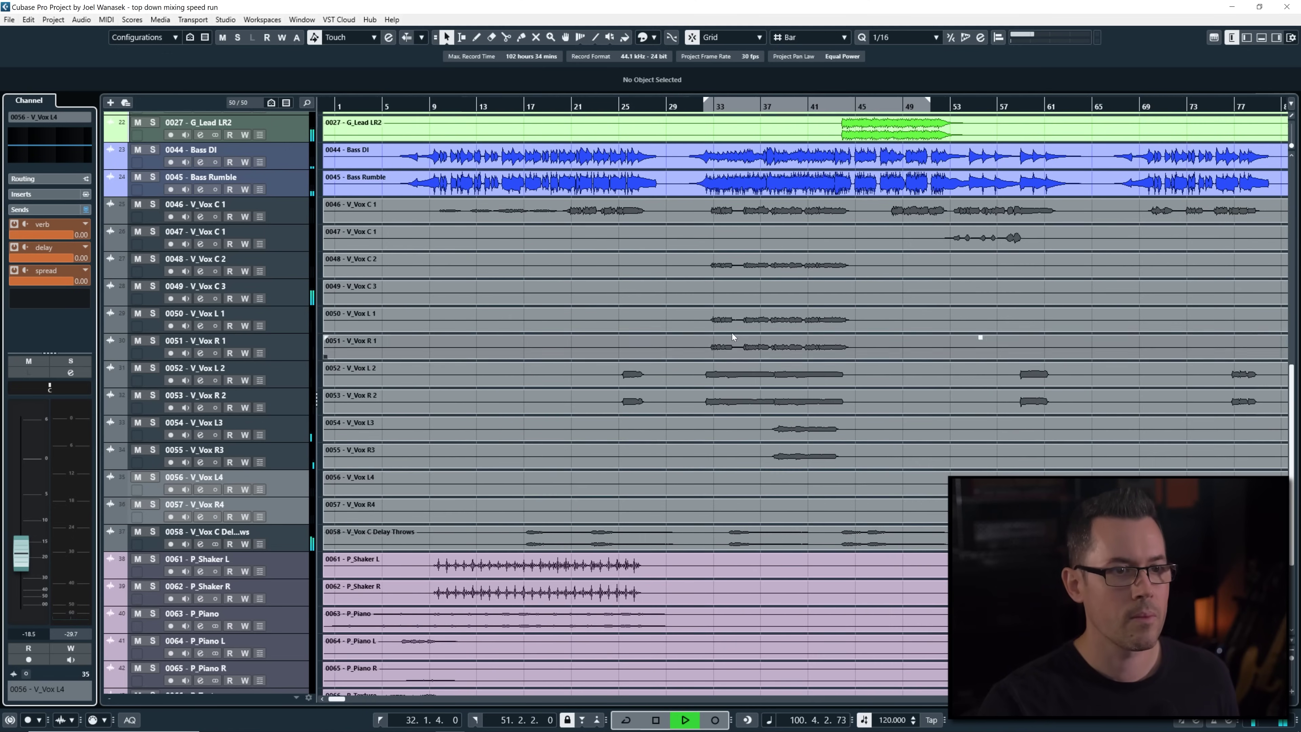
key(space)
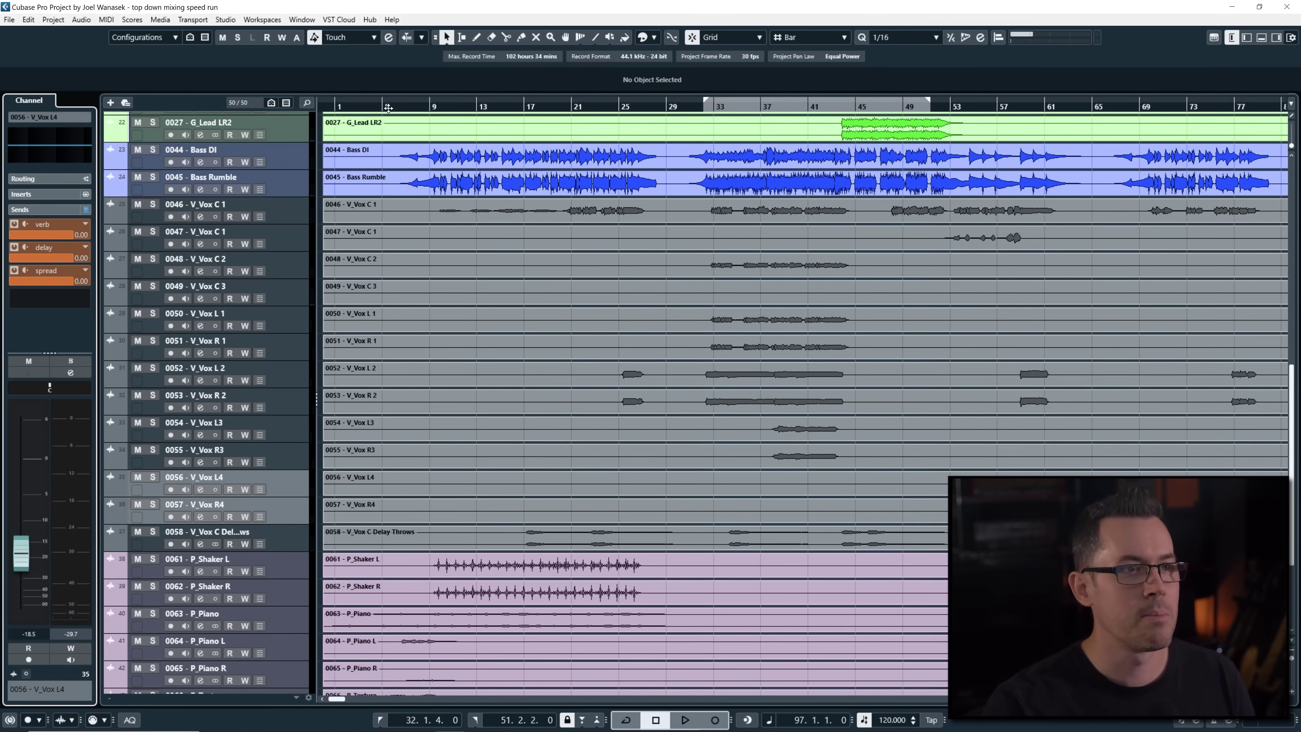
key(Home)
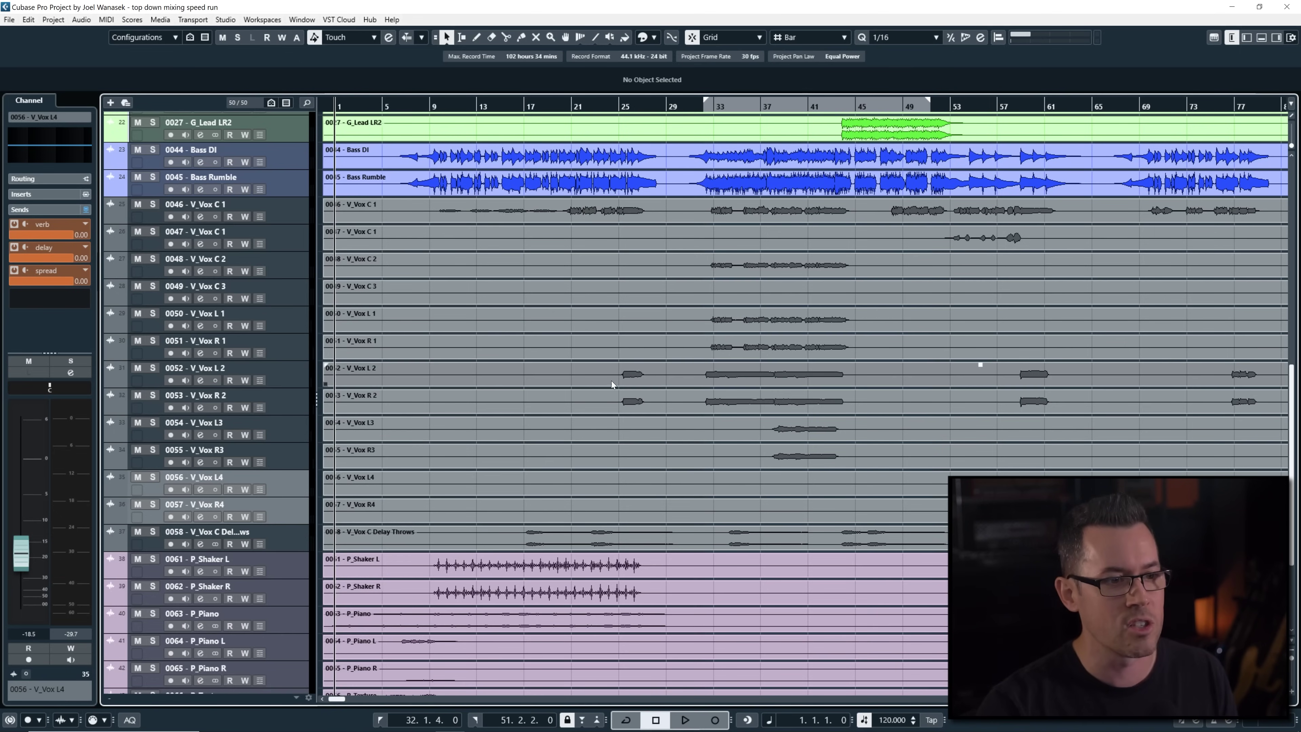
scroll(612, 385, up, 5)
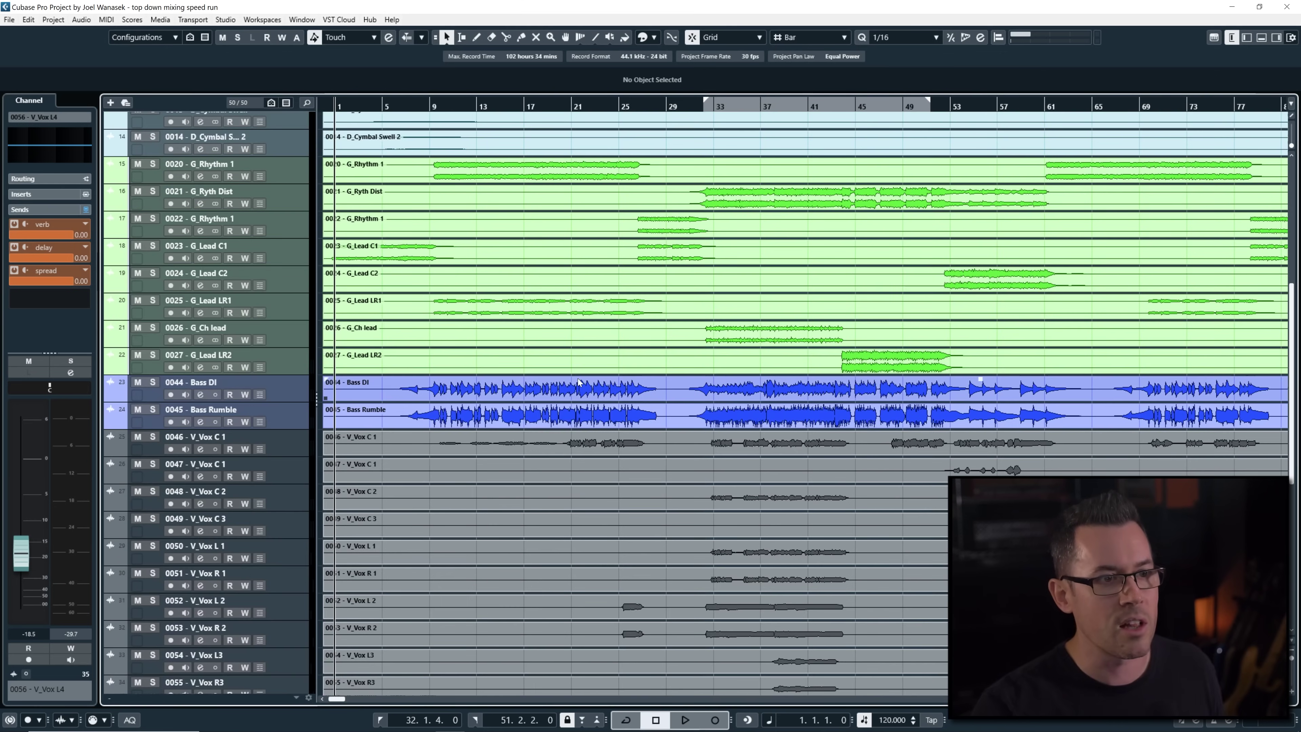
key(space)
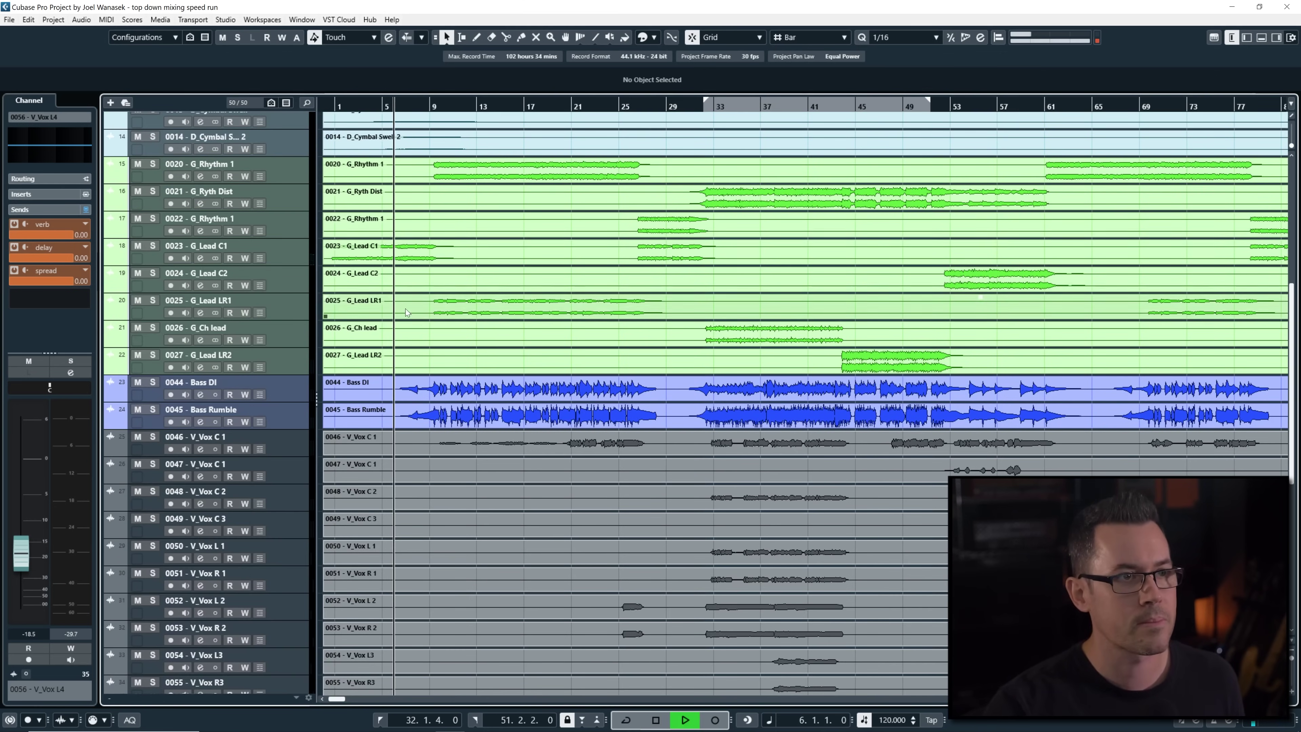
Split the G_Lead C1 clip at bar 13 and lower the clip volume of its intro part to -5 dB
scroll(405, 308, up, 3)
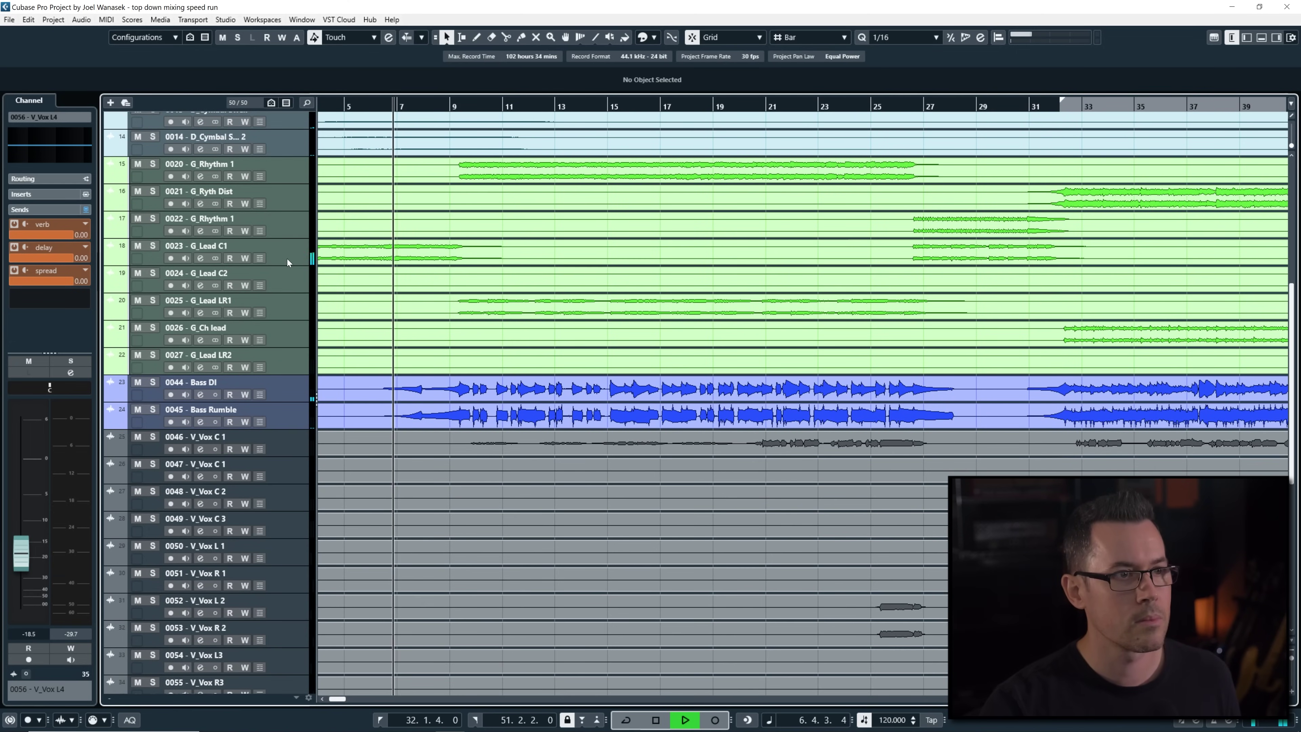
click(571, 288)
click(572, 254)
scroll(742, 256, left, 4)
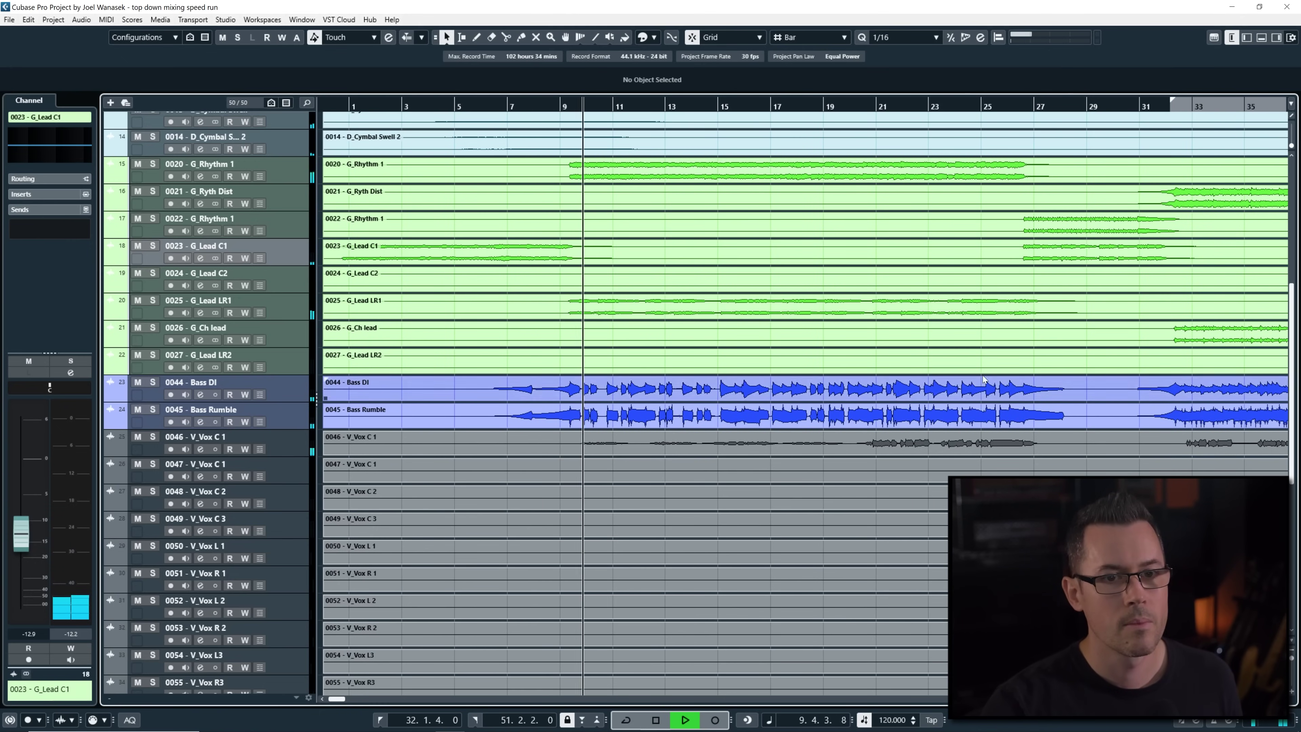
key(space)
alt+click(672, 249)
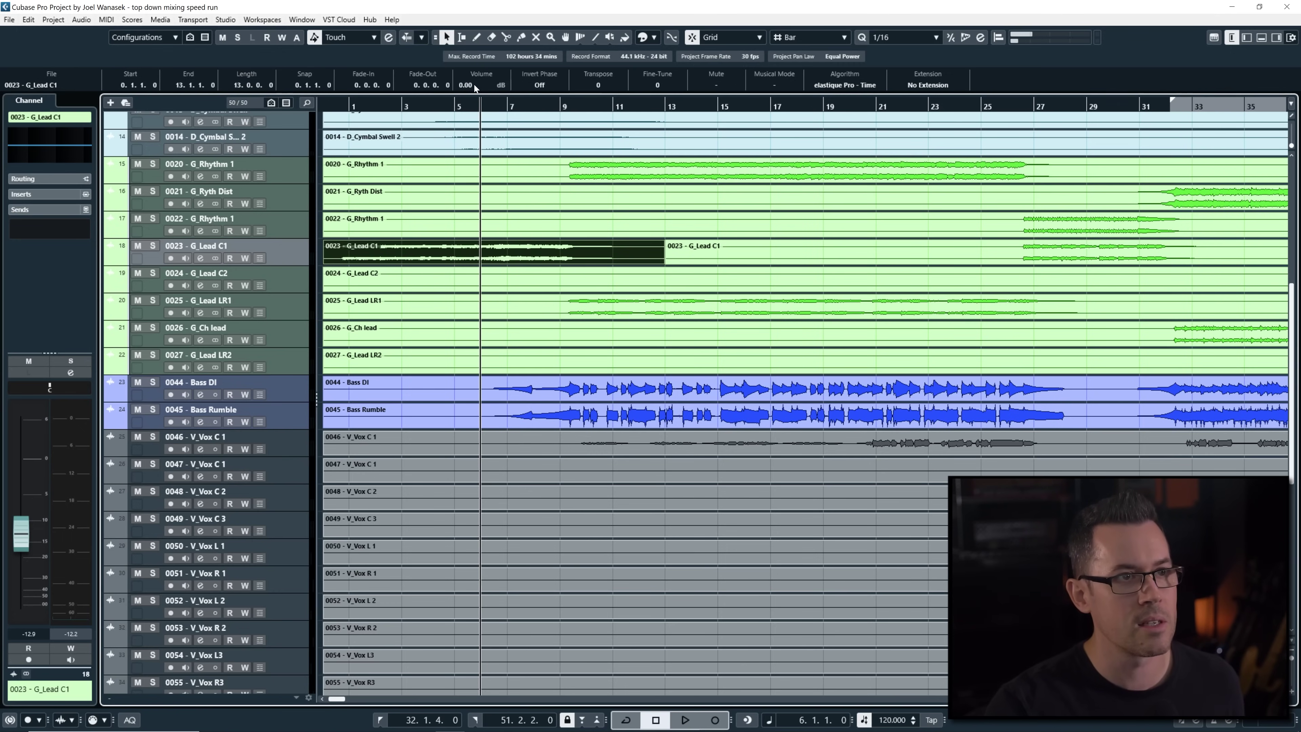
scroll(473, 84, down, 4)
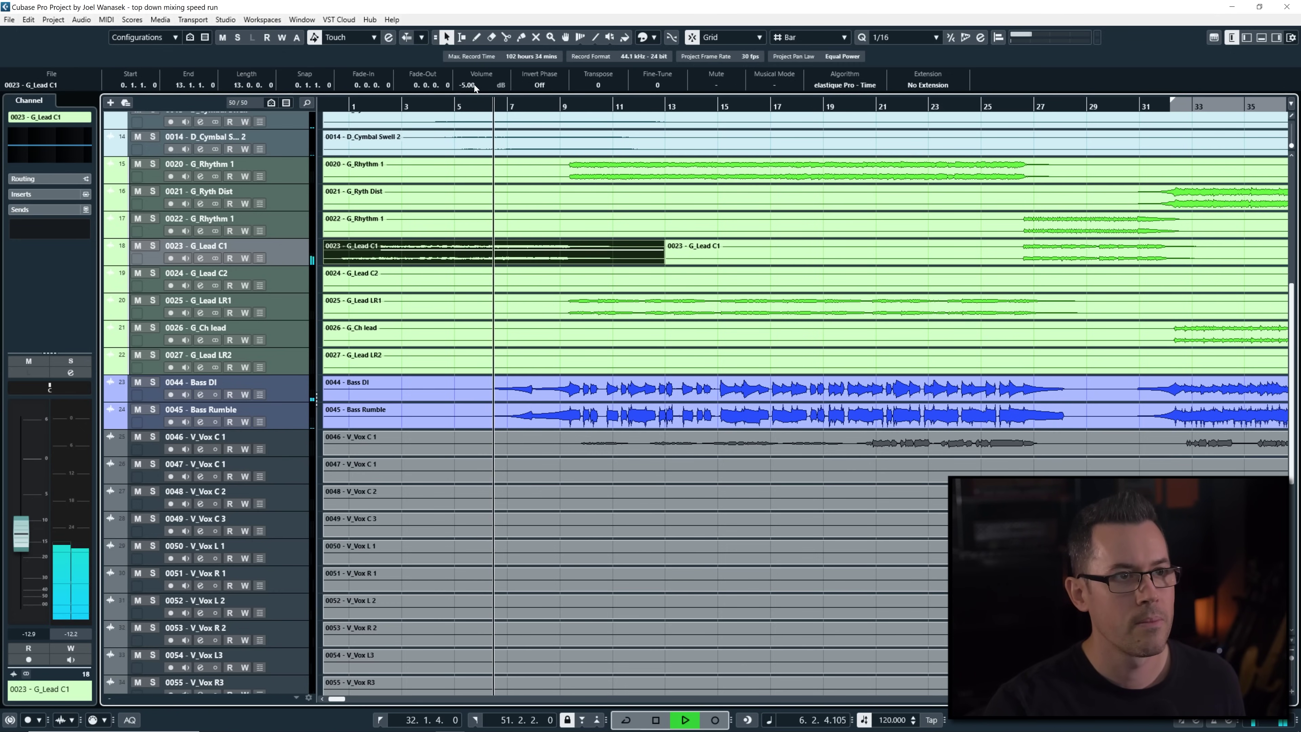
Split the P_Texture clip at bar 13 and lower the clip volume of its intro part to -4 dB during playback
scroll(451, 364, down, 10)
key(space)
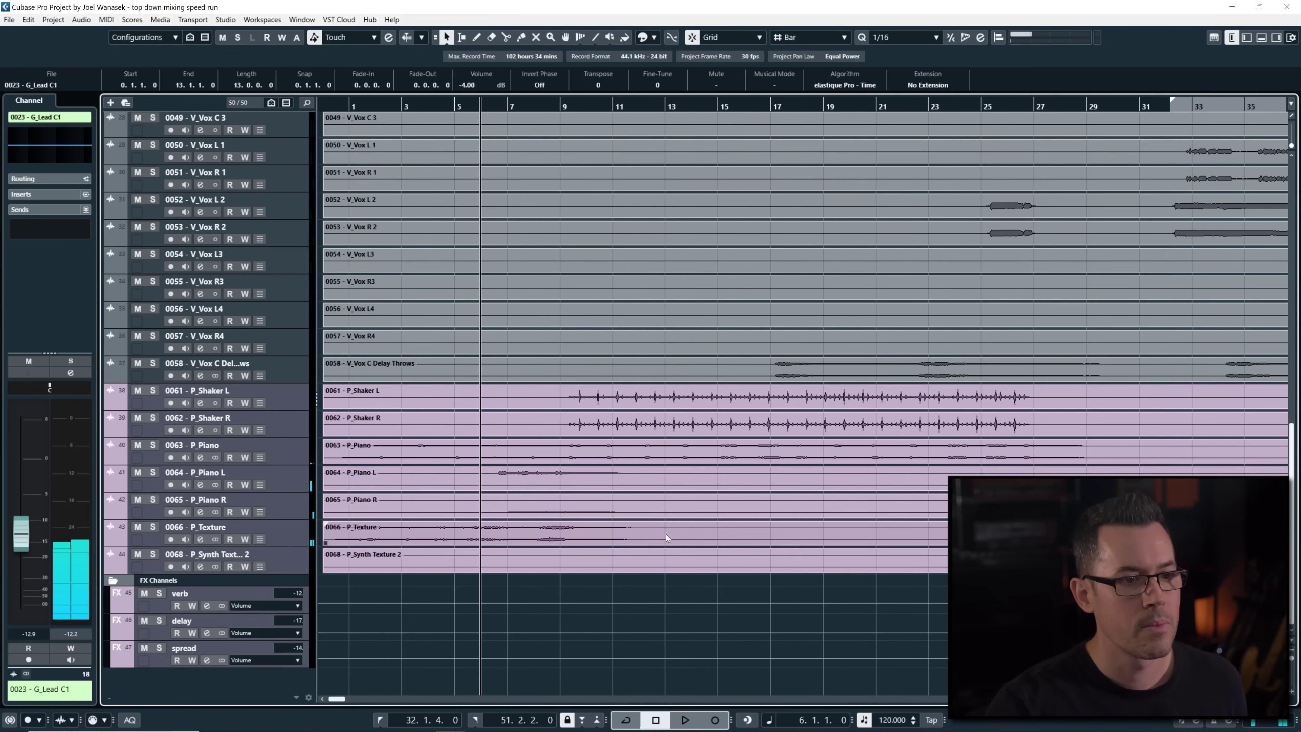
click(645, 524)
alt+click(645, 524)
key(shift+f)
click(357, 542)
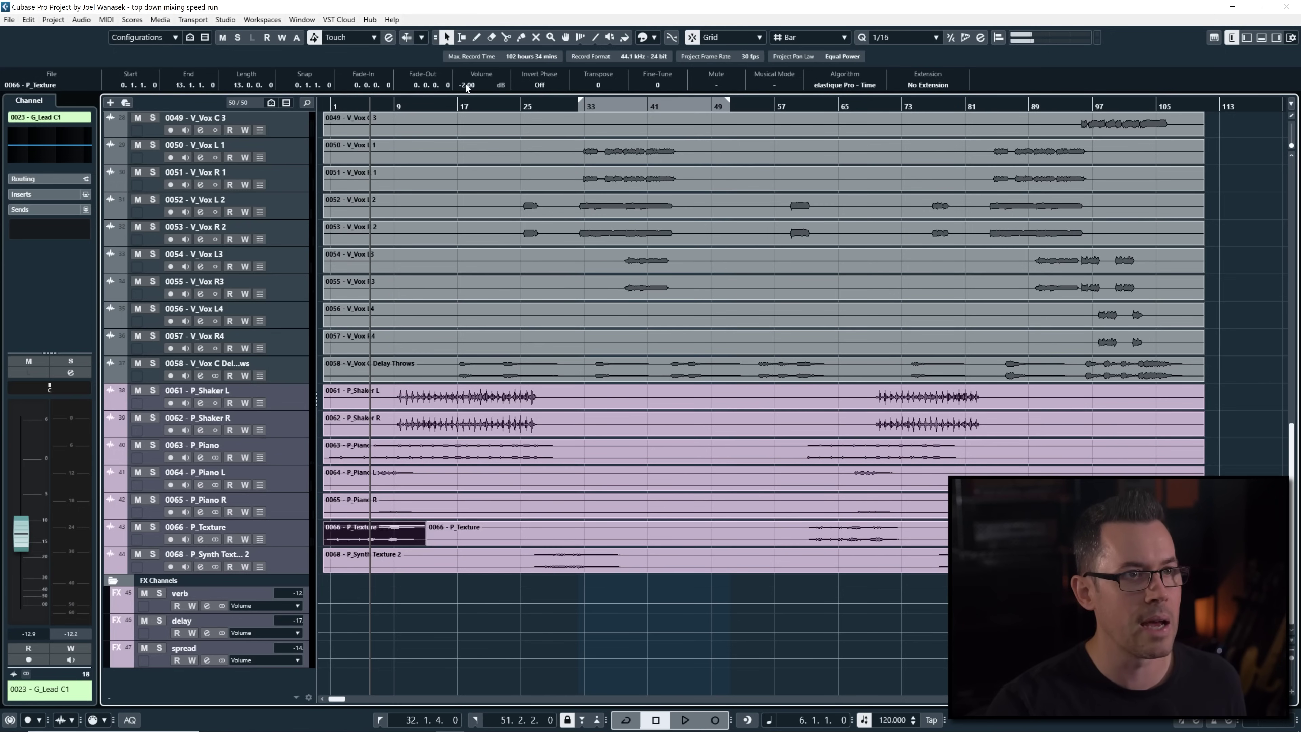
scroll(466, 87, down, 1)
key(space)
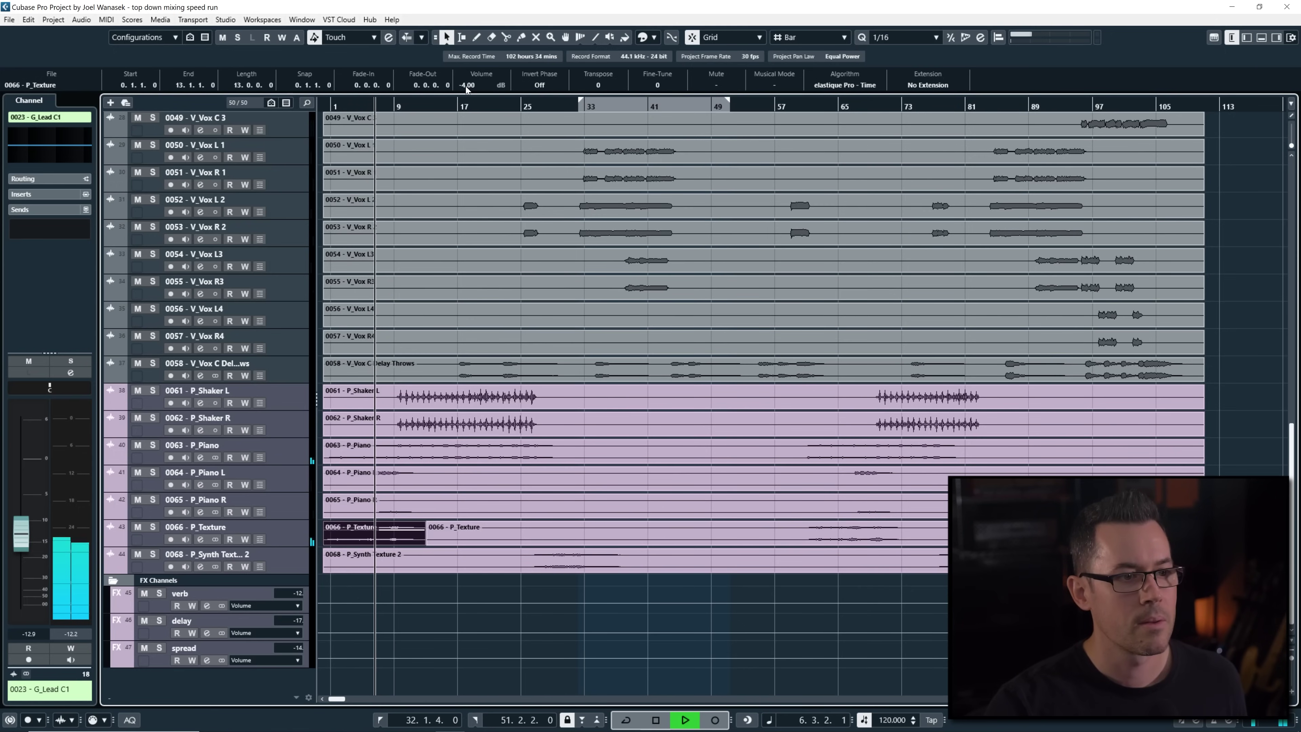
Split the P_Piano L and P_Piano R clips at bar 16 and lower the clip volume of their first parts to -3 dB
click(446, 476)
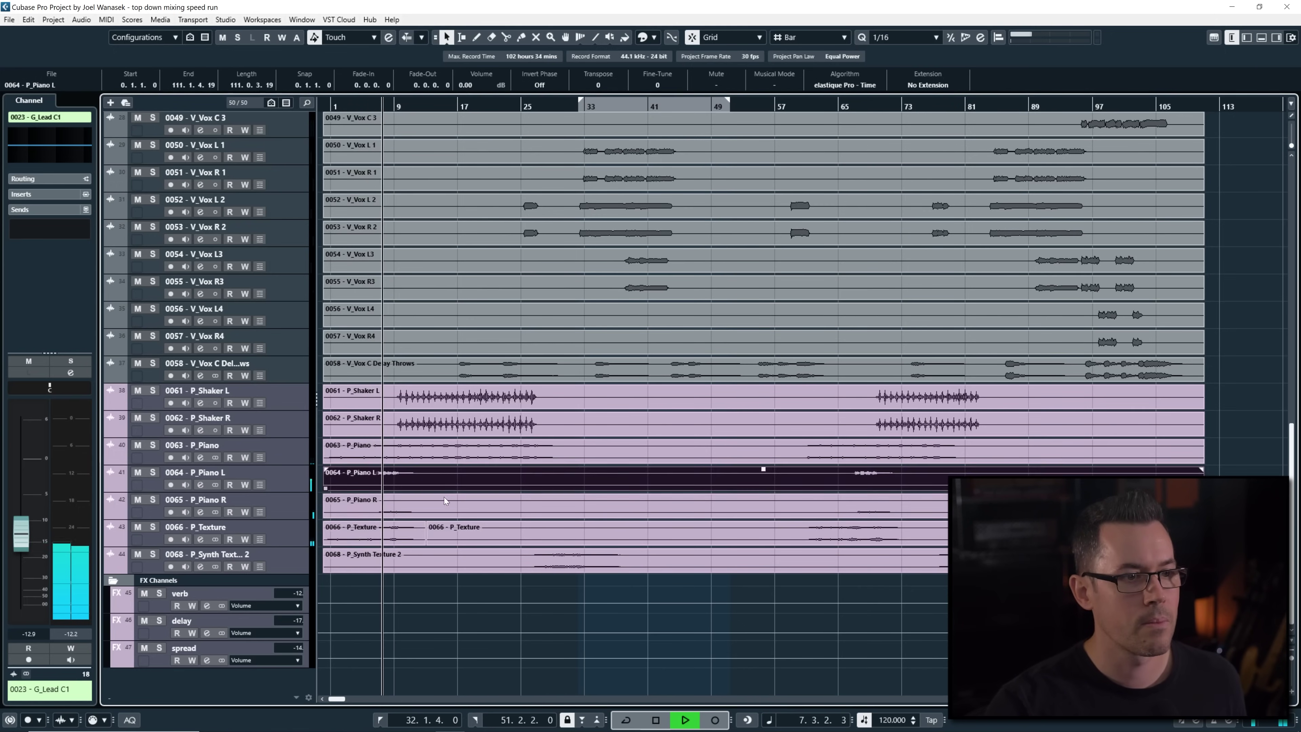
shift+click(446, 504)
alt+click(446, 504)
key(space)
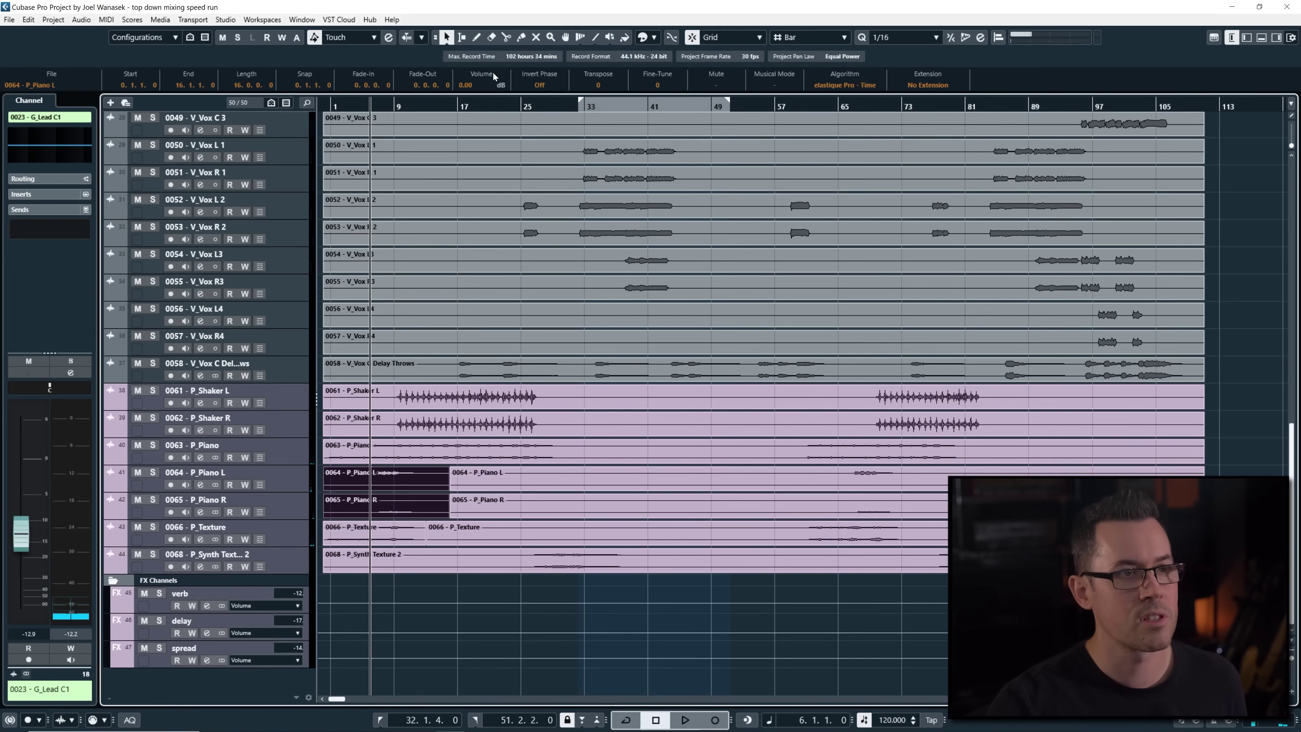
scroll(468, 86, down, 1)
key(space)
scroll(427, 439, up, 3)
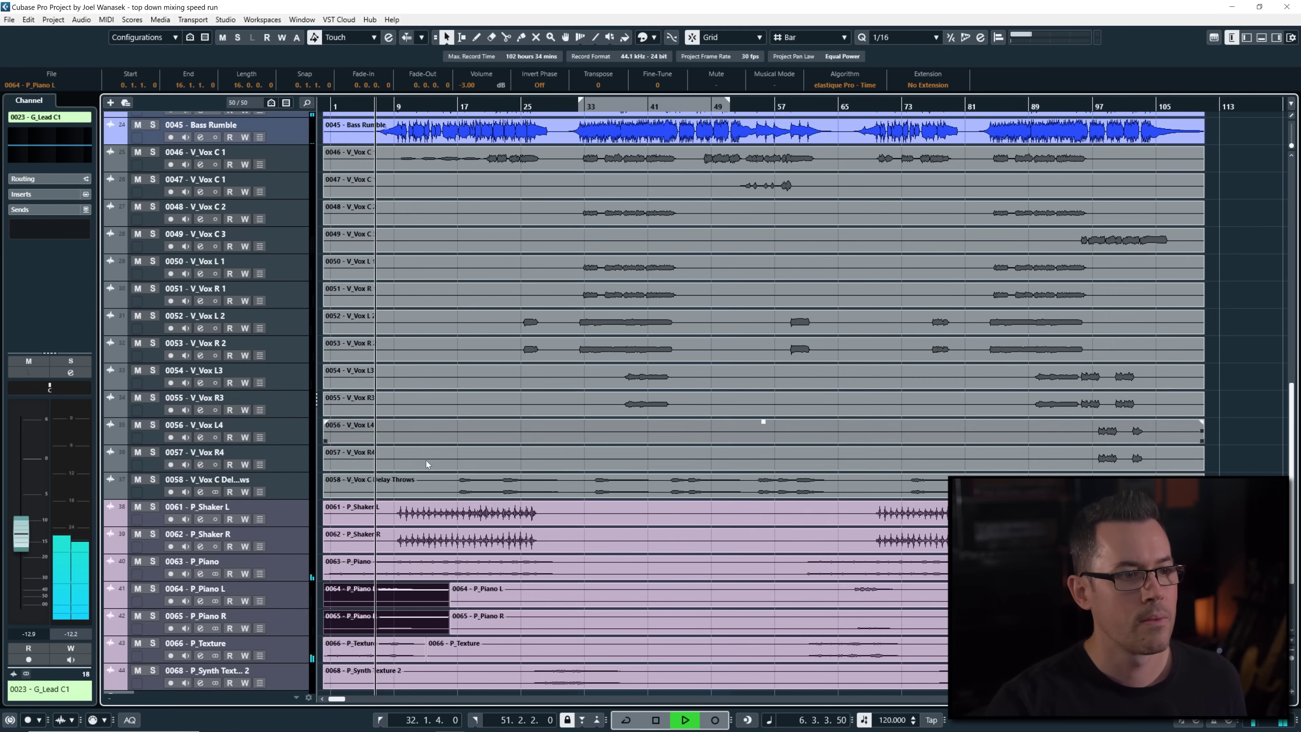
key(space)
Play from bar 6 and split the Bass DI and Bass Rumble clips together at bar 29
scroll(390, 566, up, 3)
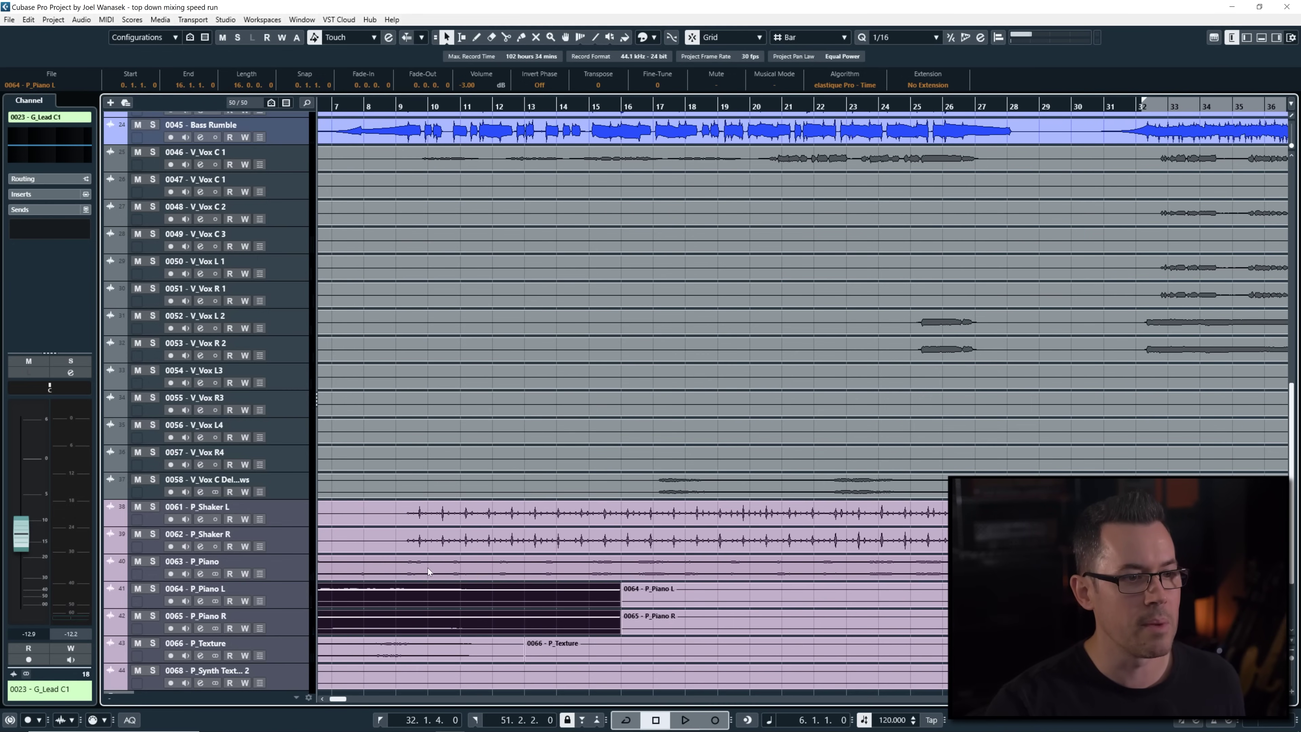
scroll(540, 513, left, 3)
scroll(600, 493, up, 5)
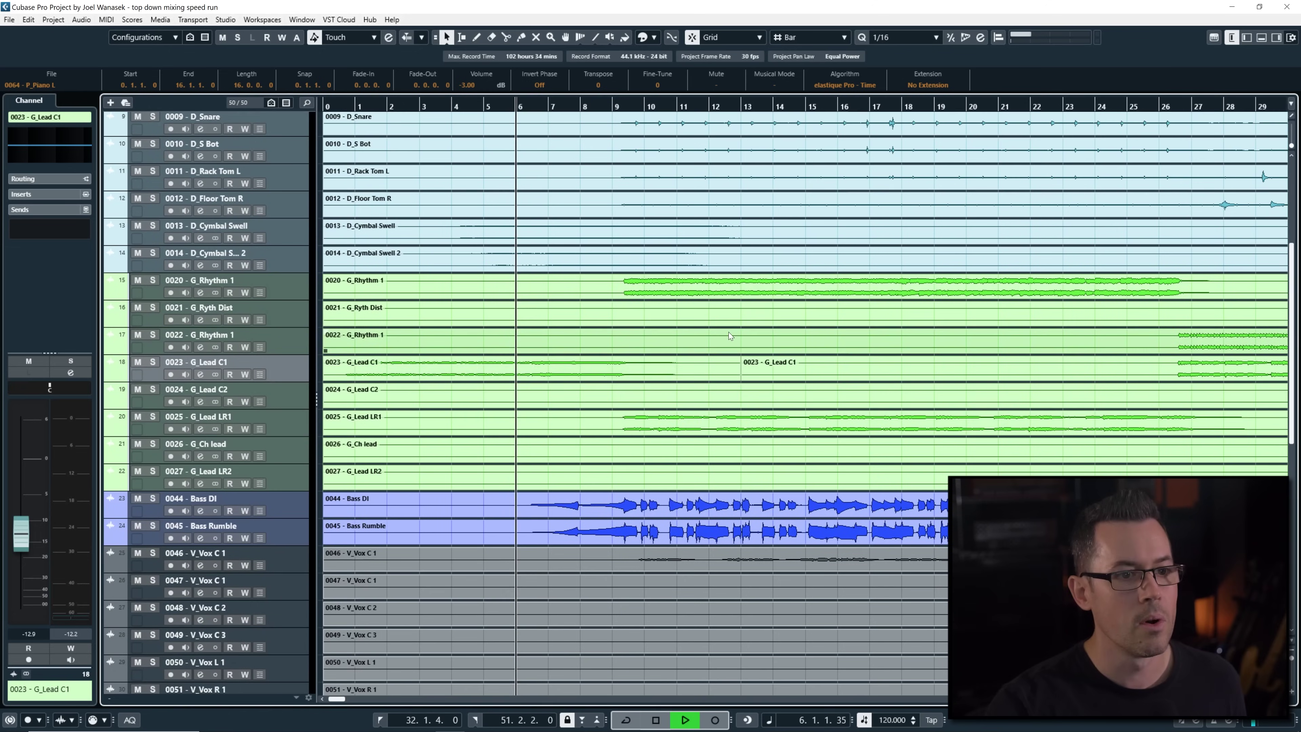
key(space)
scroll(621, 453, up, 2)
scroll(621, 453, down, 2)
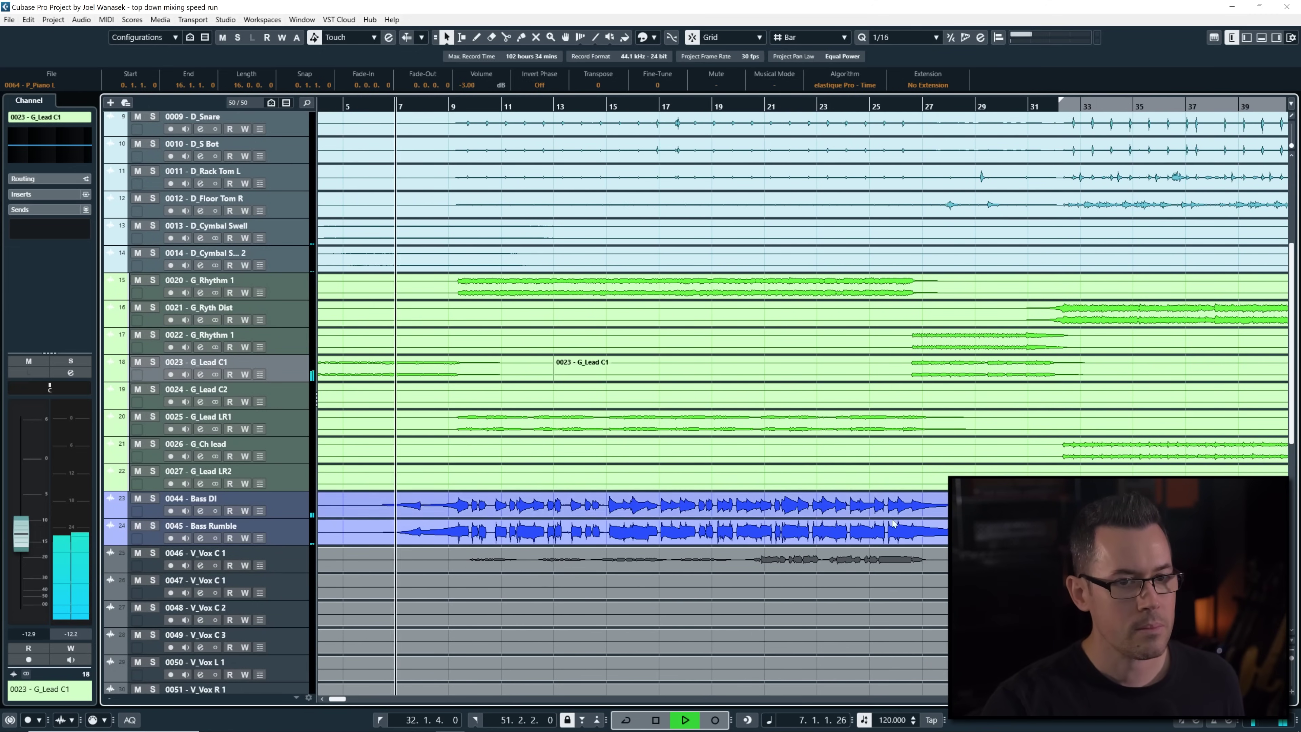
key(space)
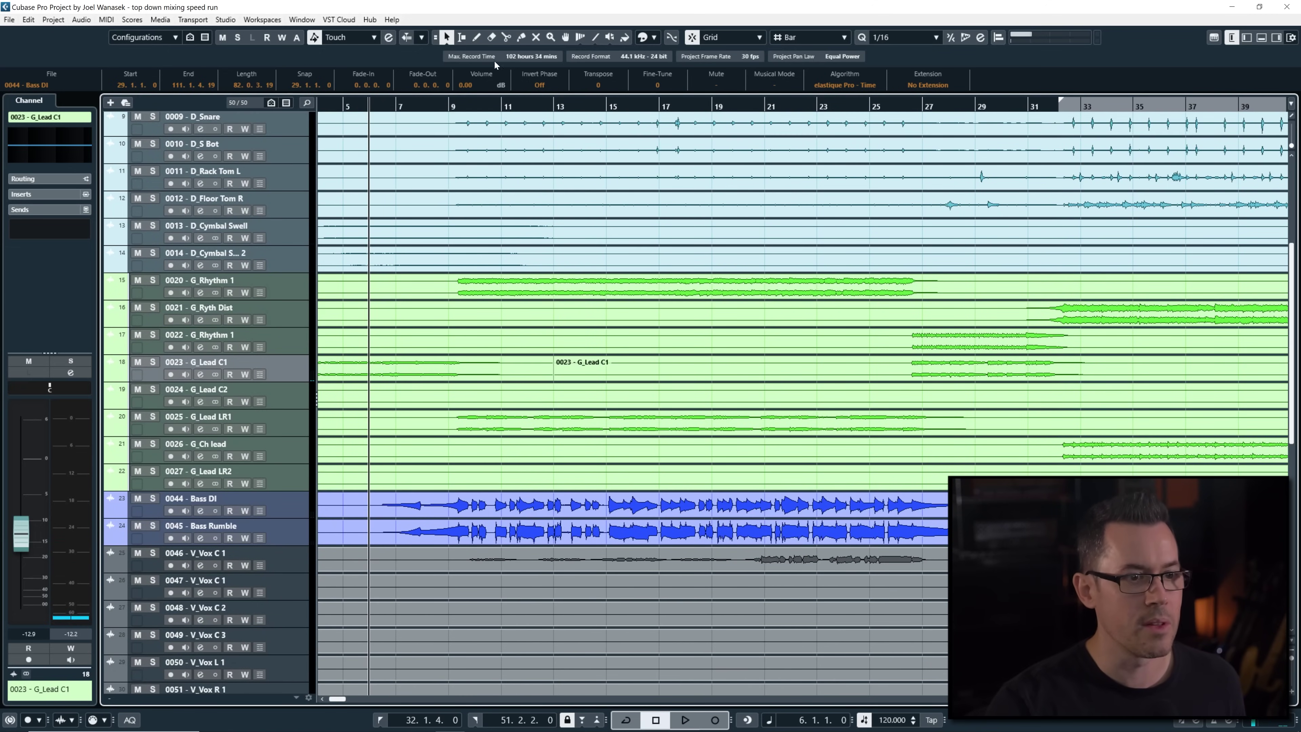
Play from bar 9 and lower the clip volume of the Bass DI and Bass Rumble parts before bar 29 to -3 dB
click(446, 106)
key(space)
click(808, 524)
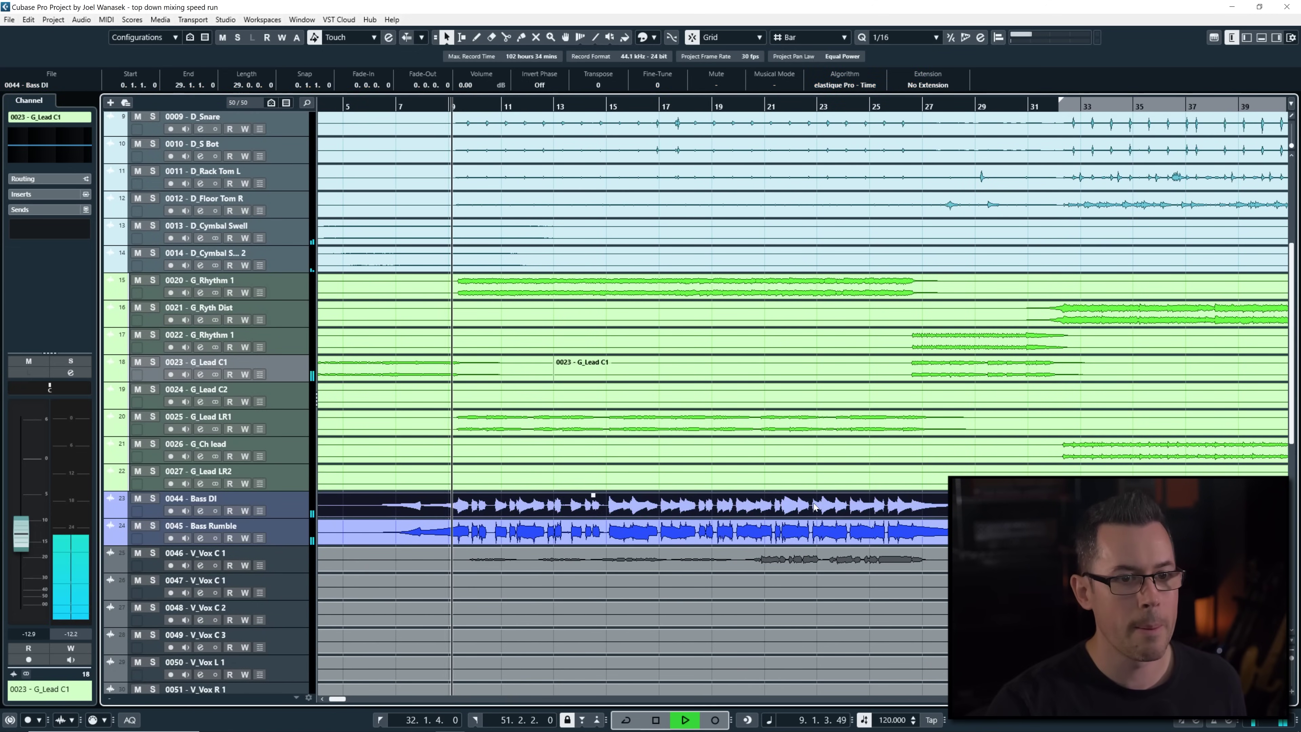
scroll(462, 86, down, 3)
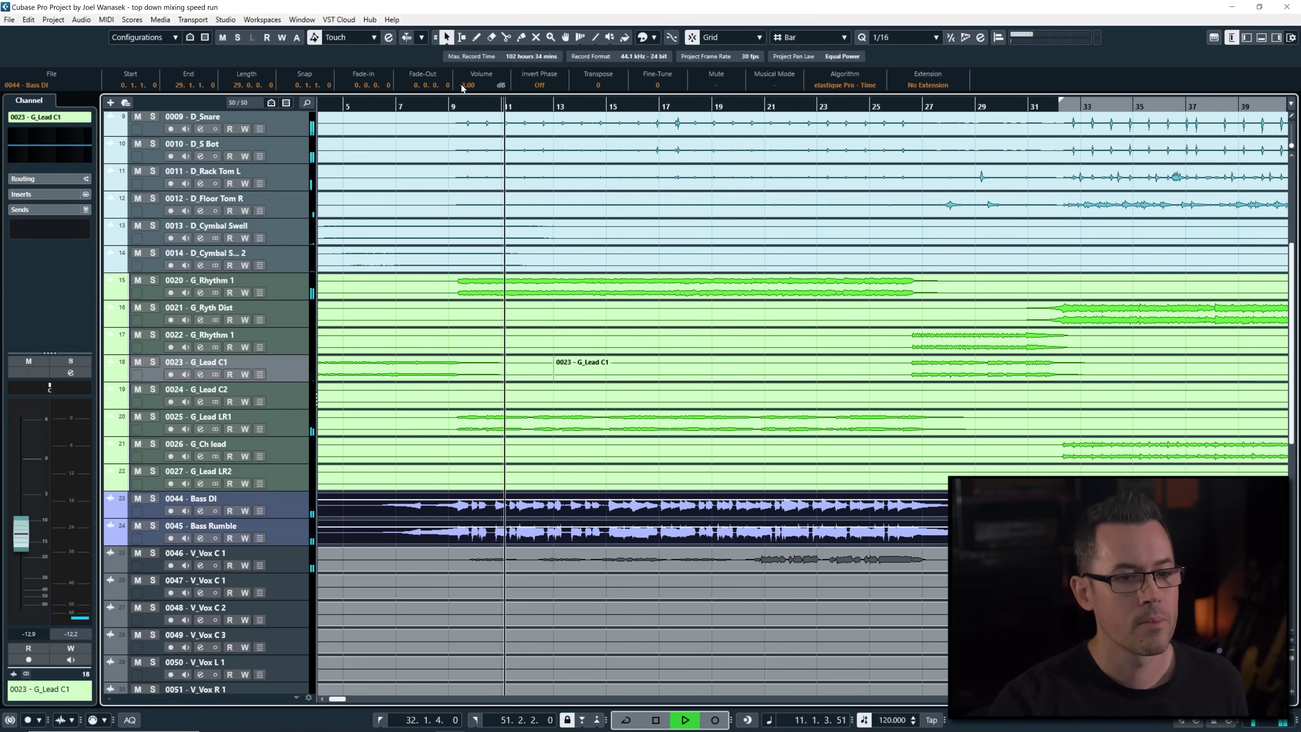
scroll(866, 200, up, 5)
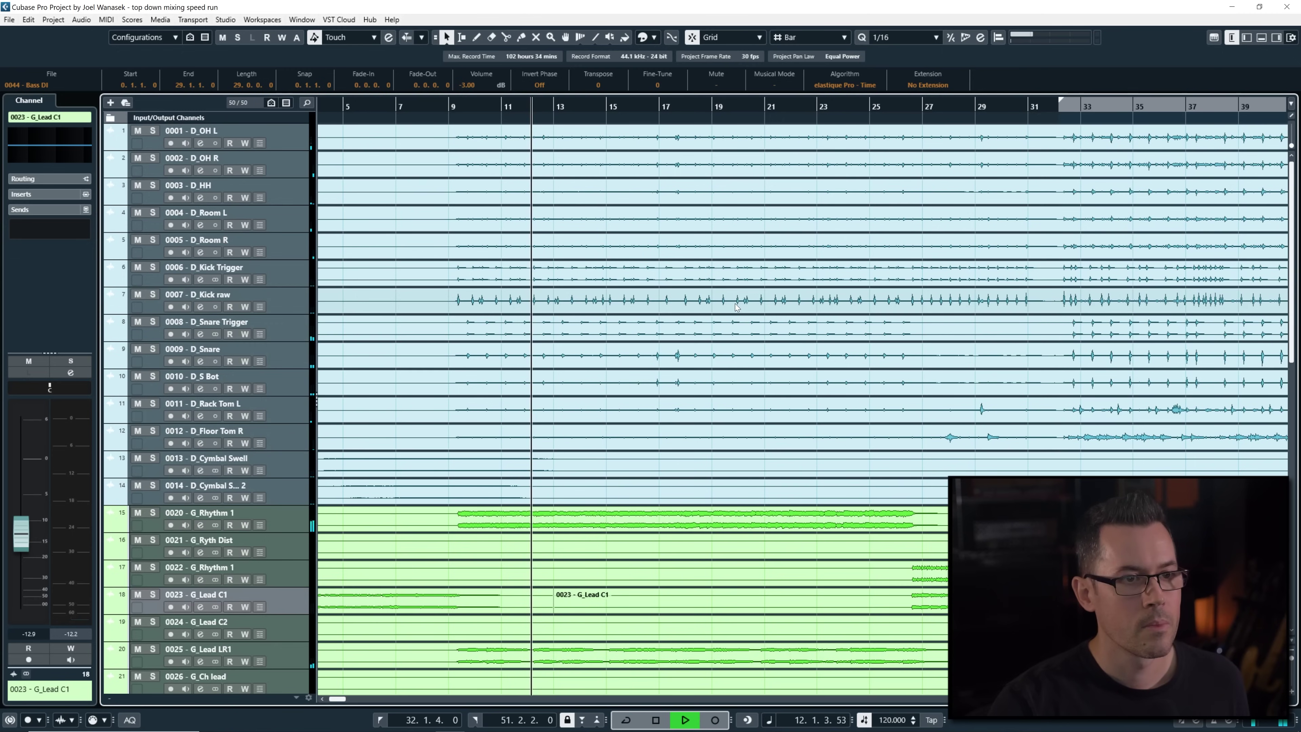
key(space)
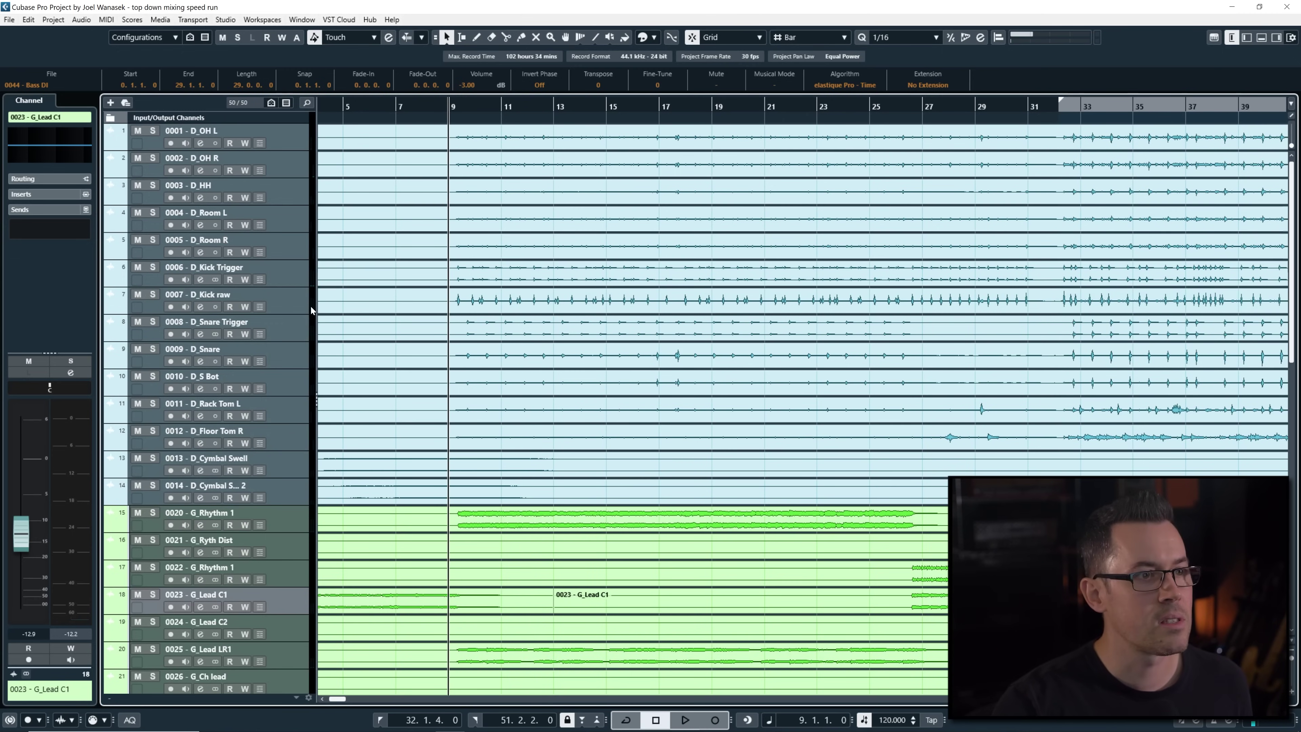
Split the Kick Trigger, Kick raw, Snare Trigger, Snare and S Bot clips at bar 32 and select their first parts
click(365, 337)
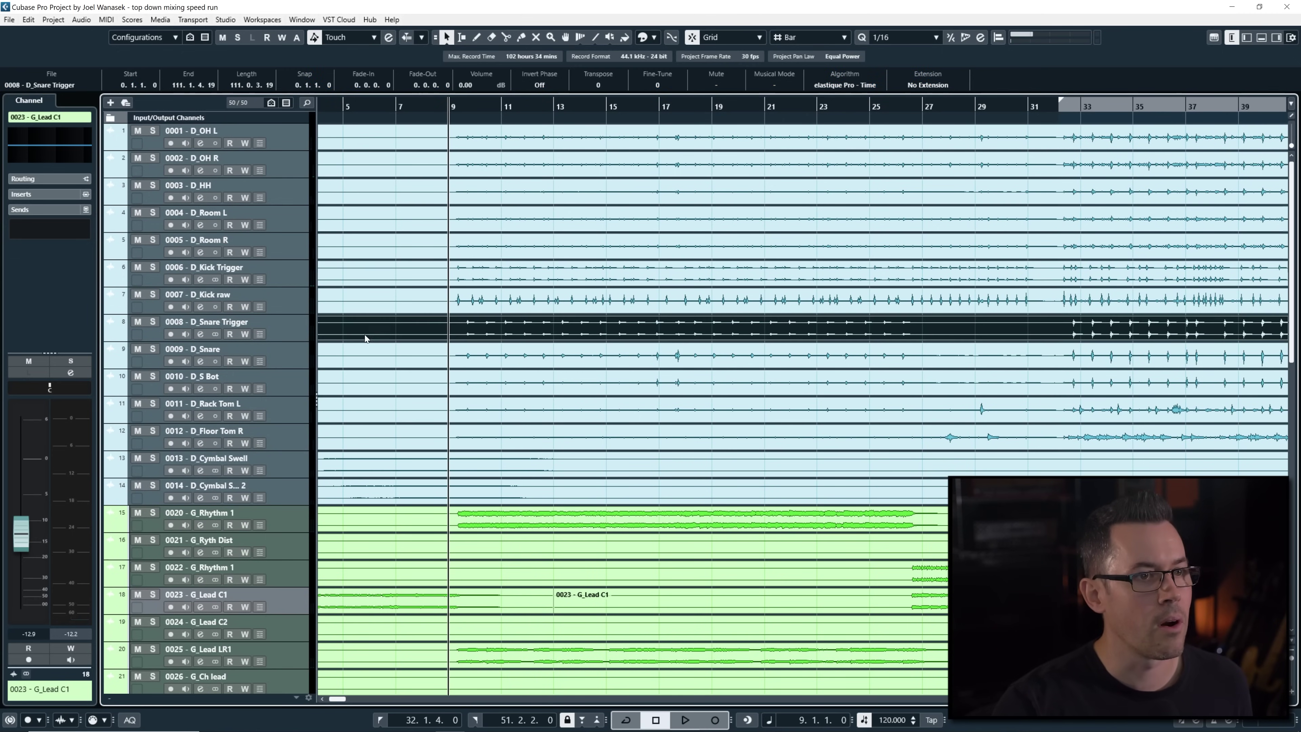
shift+click(663, 361)
shift+click(740, 309)
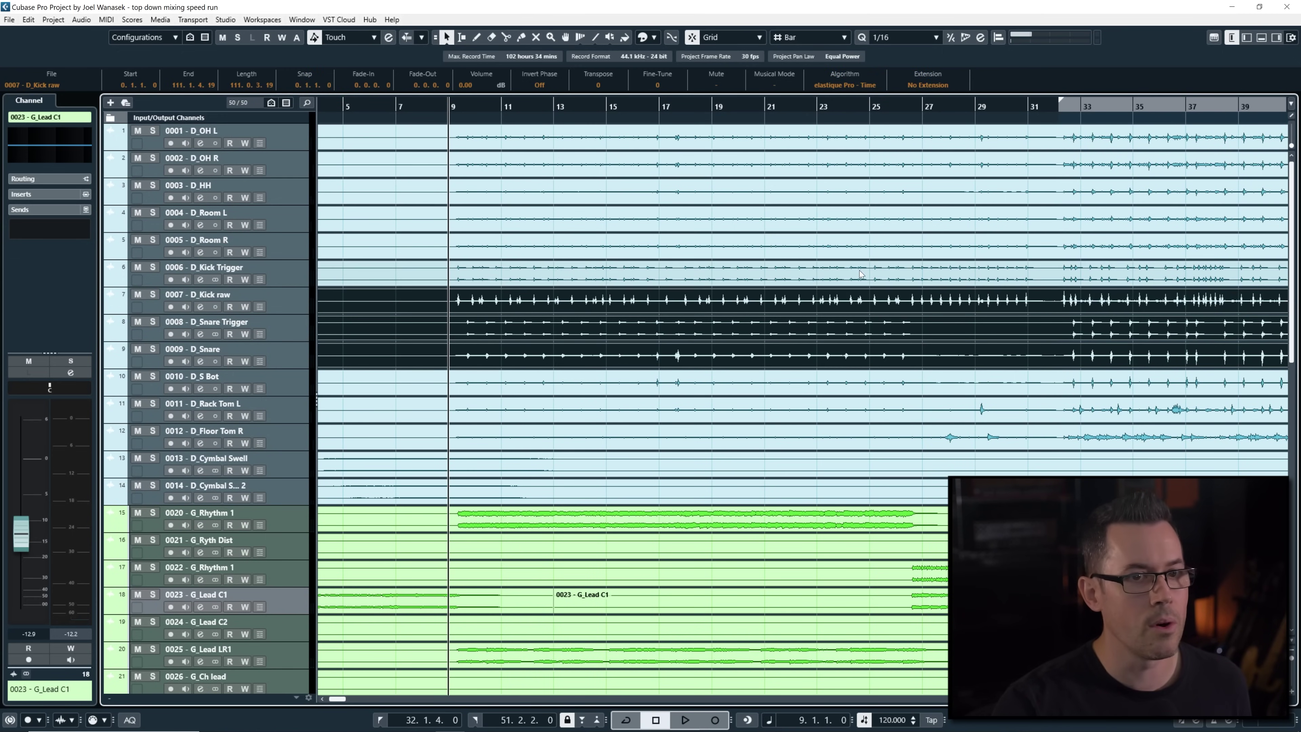
shift+click(1086, 272)
alt+click(1054, 270)
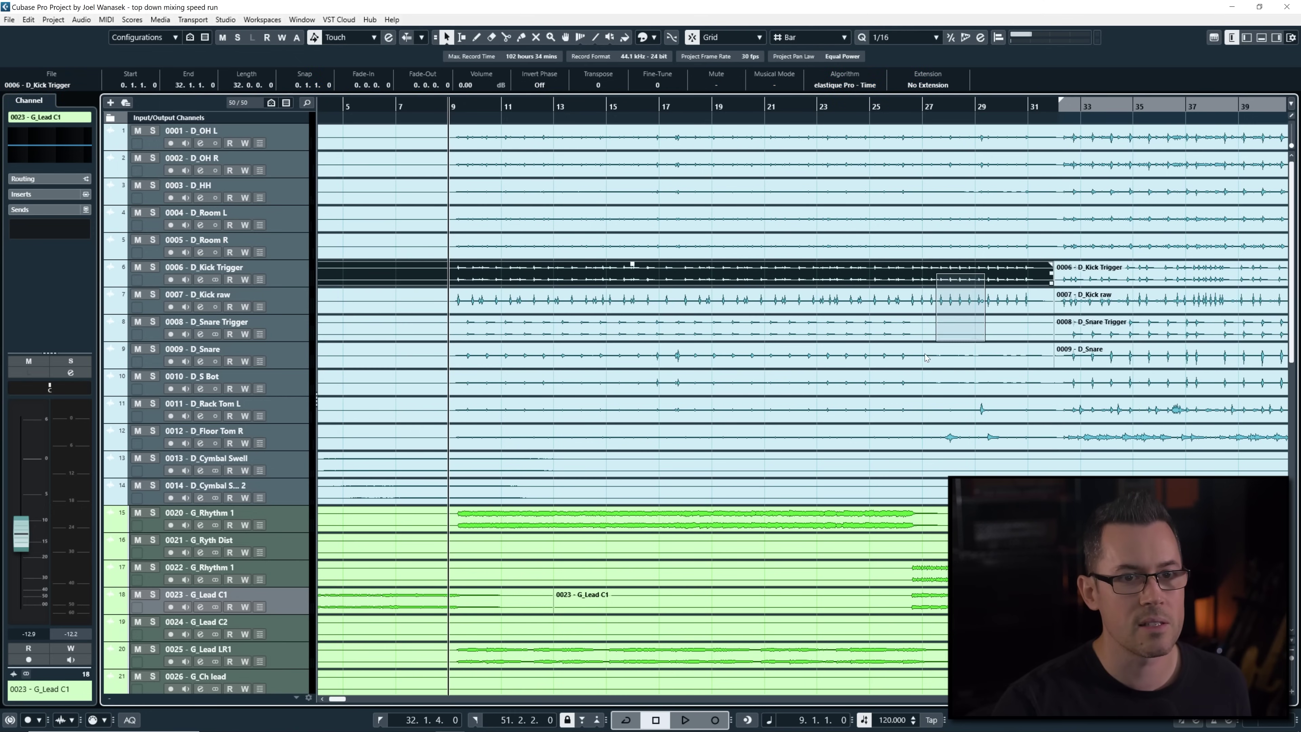
drag(926, 357, 922, 360)
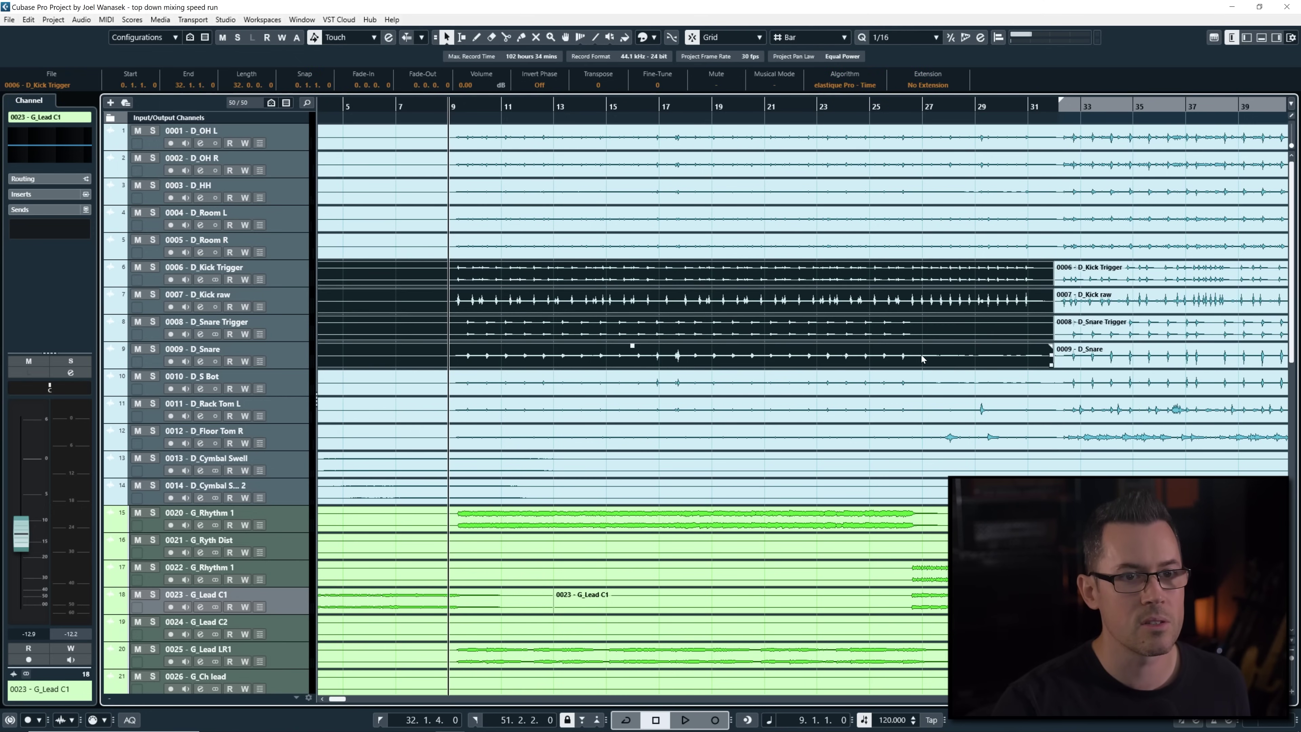
alt+click(1067, 377)
shift+click(915, 274)
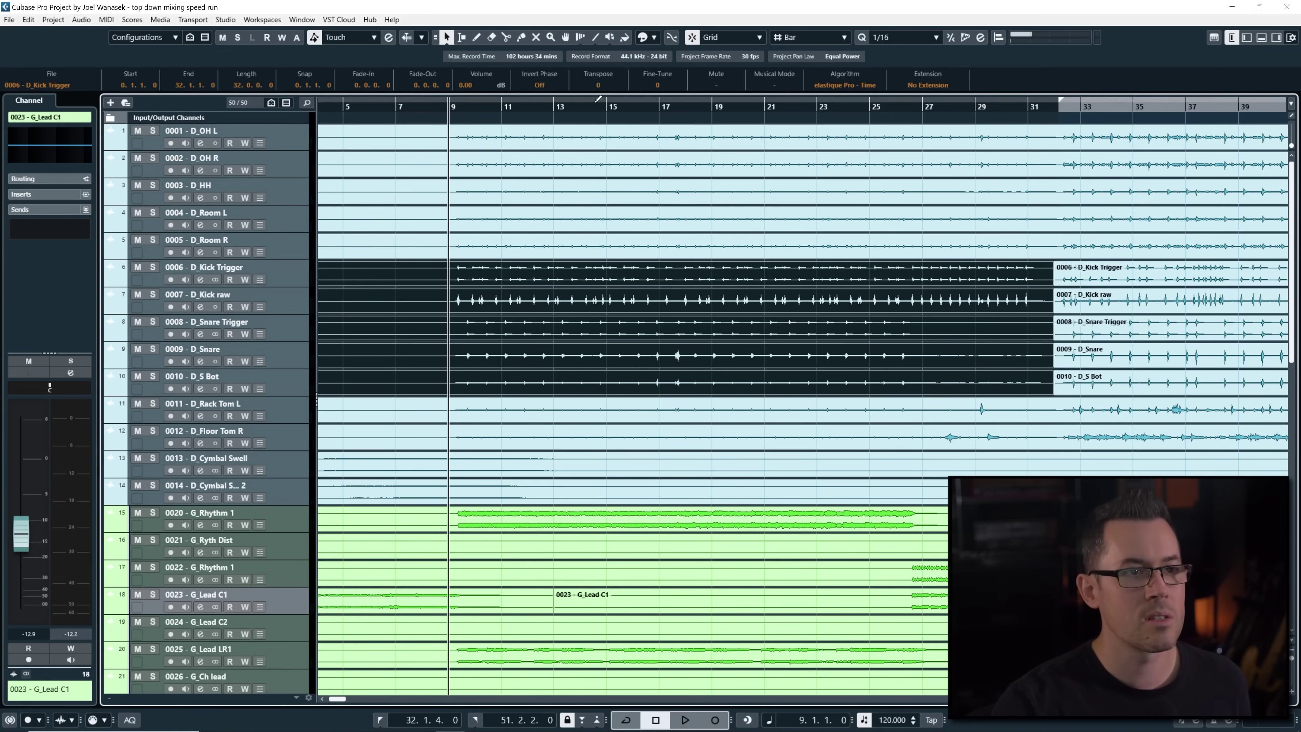
Play from bar 12 and lower the clip volume of the selected kick and snare parts to -3 dB
click(516, 106)
key(space)
scroll(472, 84, down, 3)
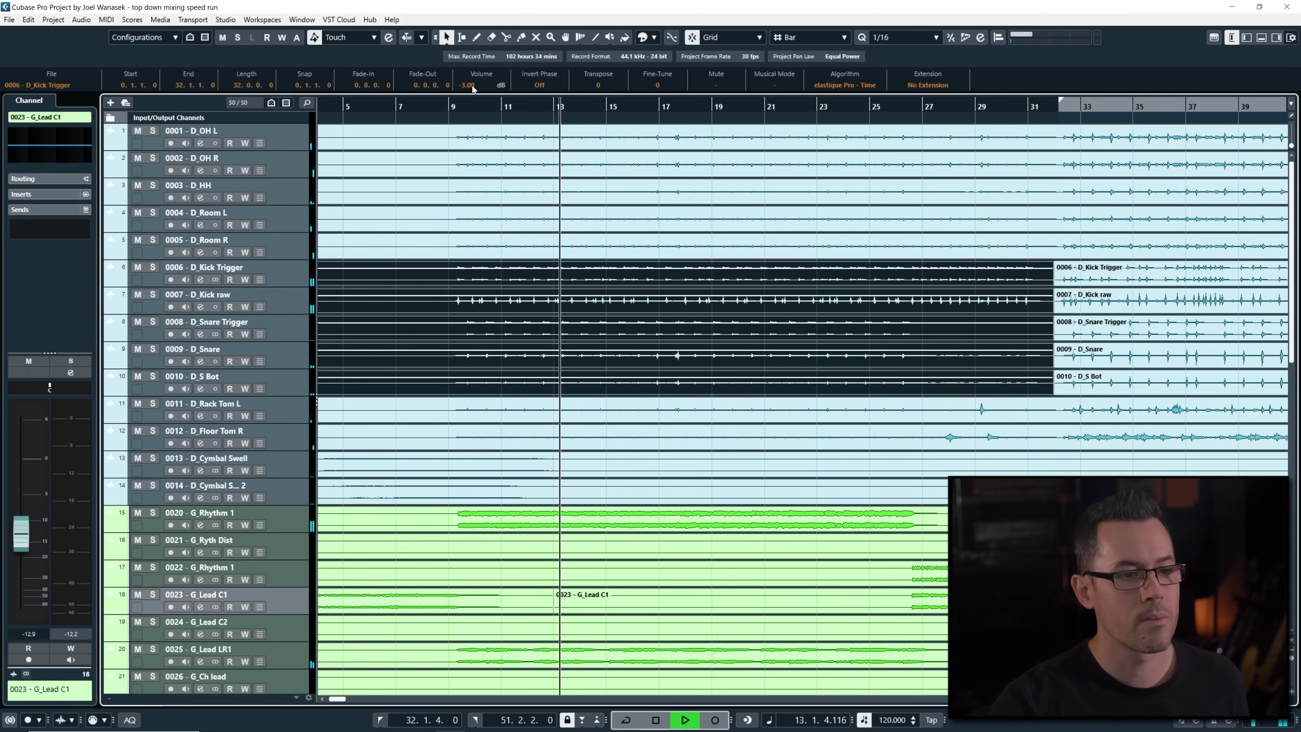
scroll(733, 434, down, 8)
key(space)
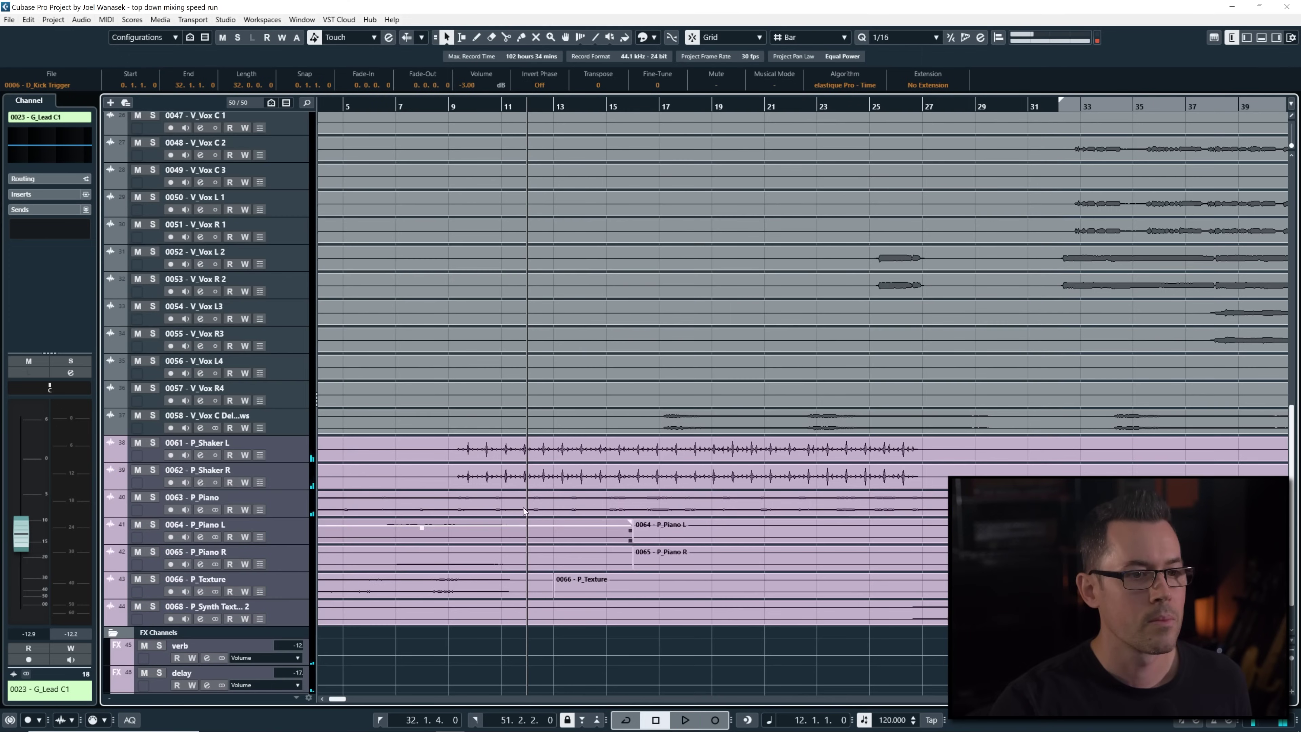
Select the P_Shaker L and P_Shaker R tracks and lower their level together to -16.2 dB during playback
click(294, 454)
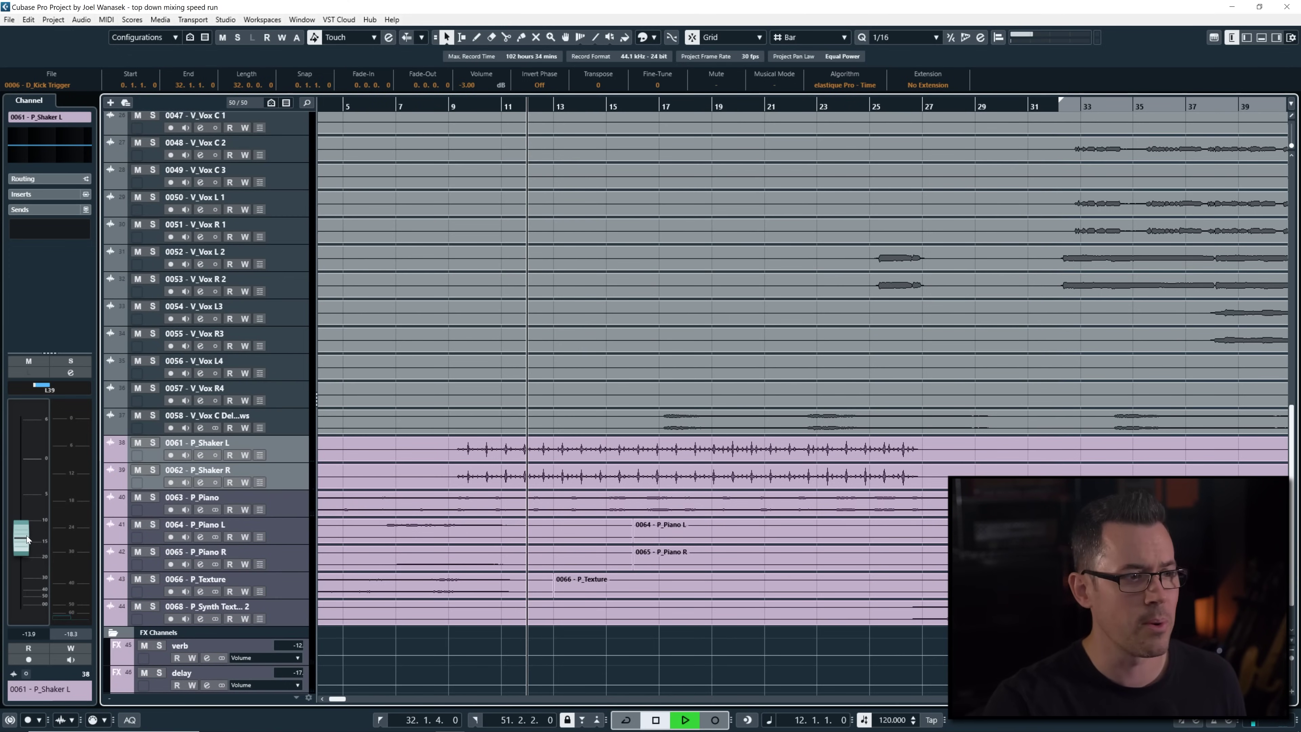
drag(27, 539, 27, 547)
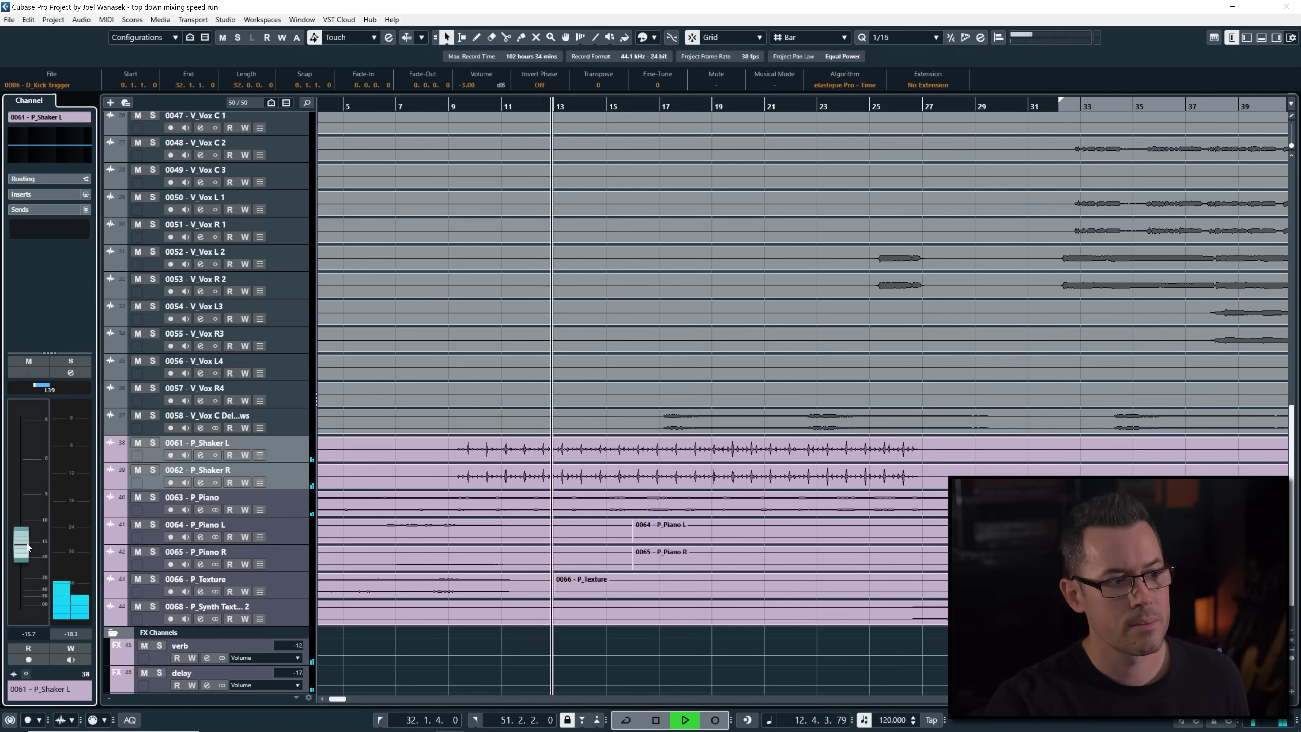
scroll(422, 494, up, 10)
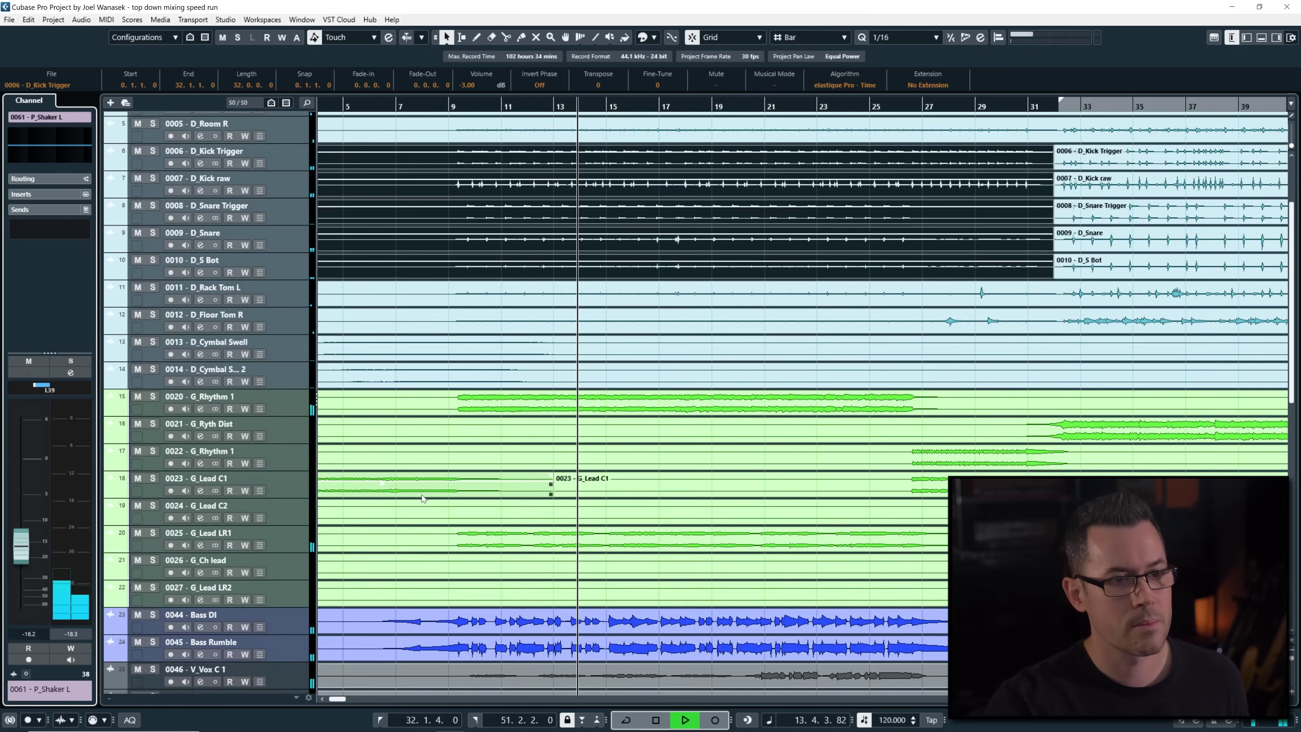
key(space)
Split the first V_Vox C 1 clip at bar 20 and raise the clip volume of its earlier part to 4 dB
scroll(837, 459, down, 6)
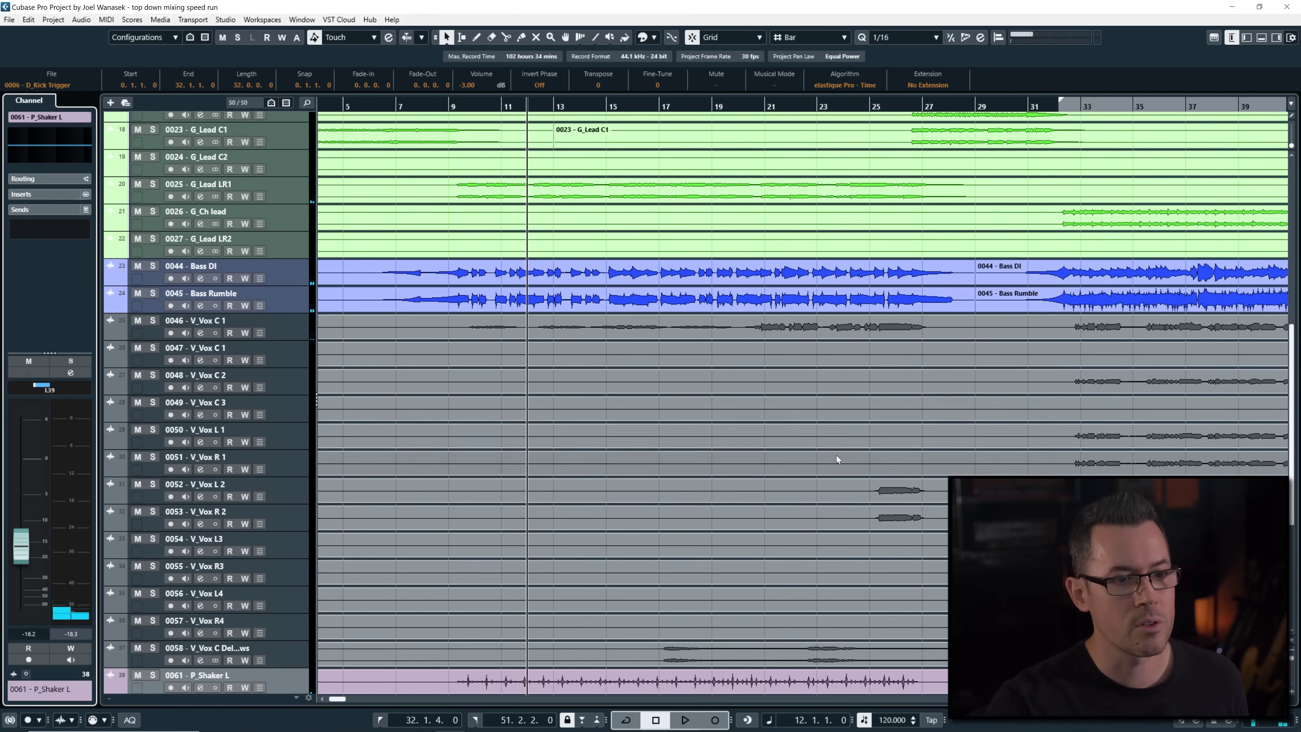
alt+click(750, 336)
key(space)
scroll(474, 87, up, 4)
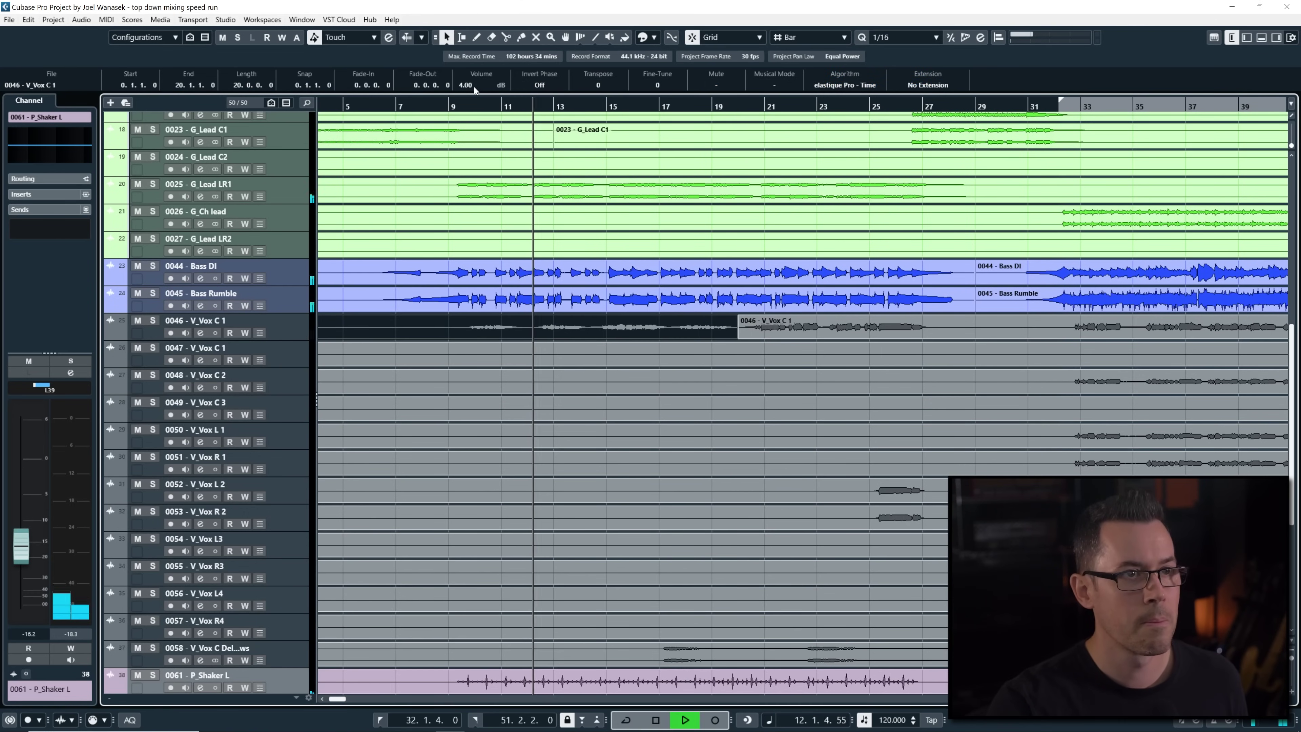
scroll(474, 87, down, 1)
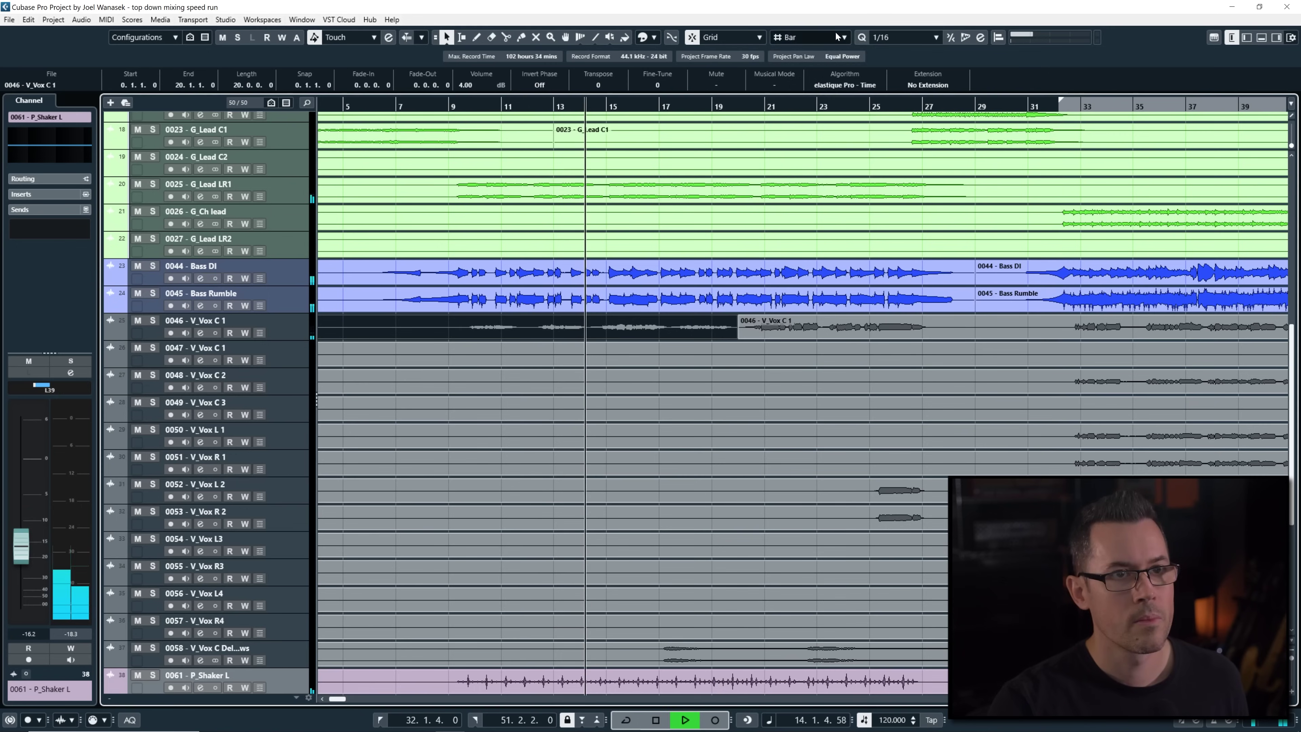
Change the snap grid type from Bar to Use Quantize, and stop and resume playback
click(815, 37)
click(804, 80)
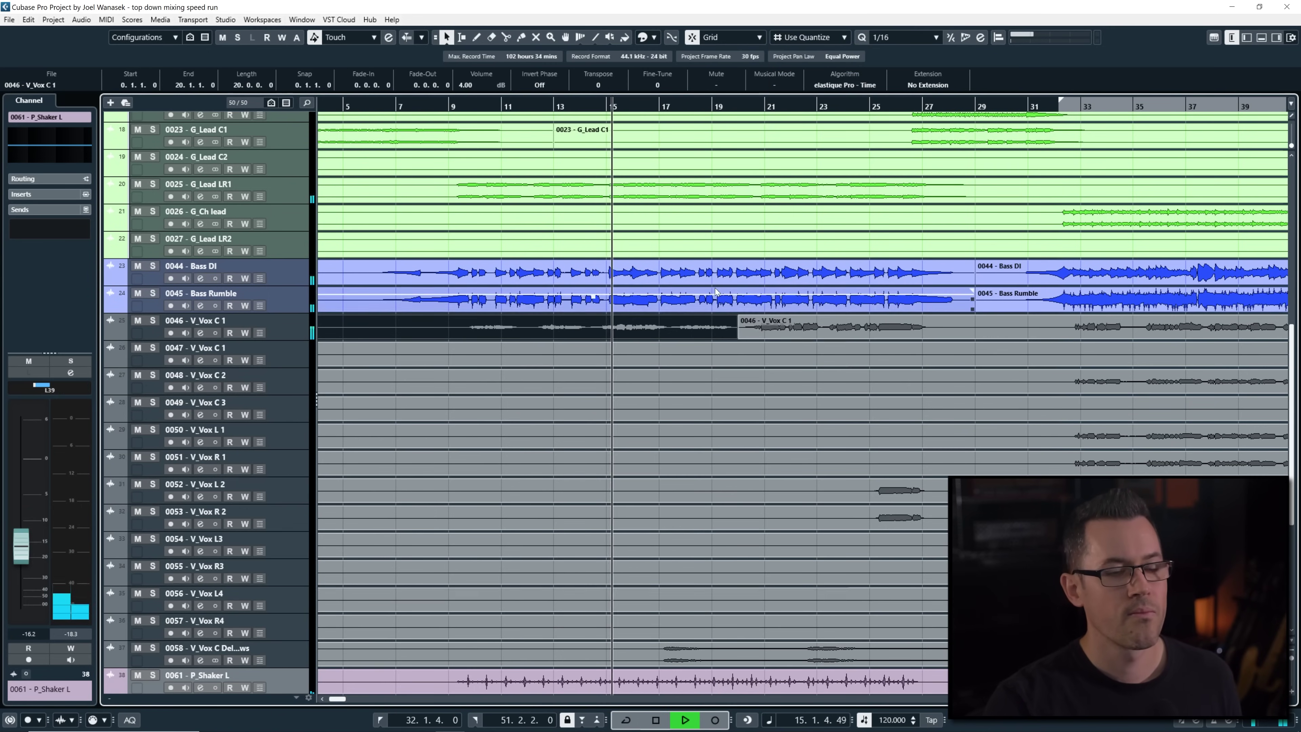
key(space)
key(space)
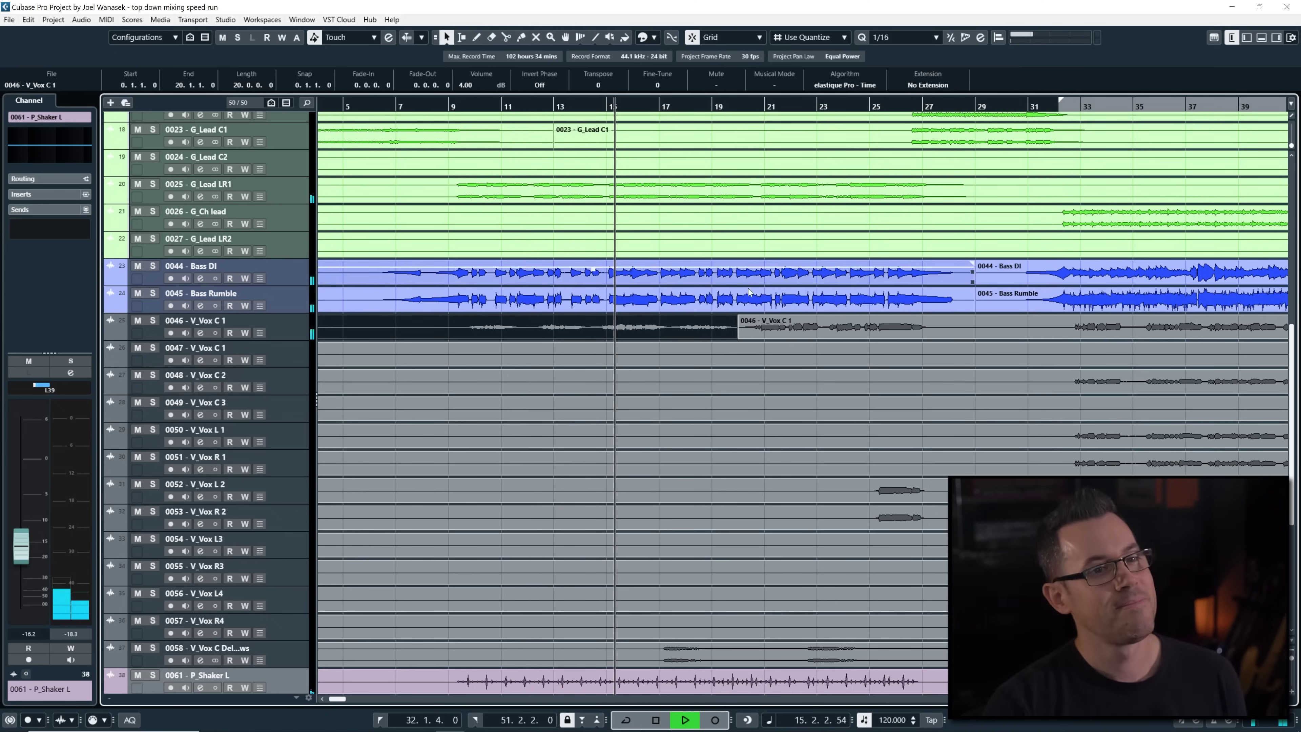
Split the V_Vox C Delay Throws clip at position 21.2.3 and lower the clip volume of its first part to -2 dB
scroll(797, 317, up, 5)
scroll(796, 320, up, 2)
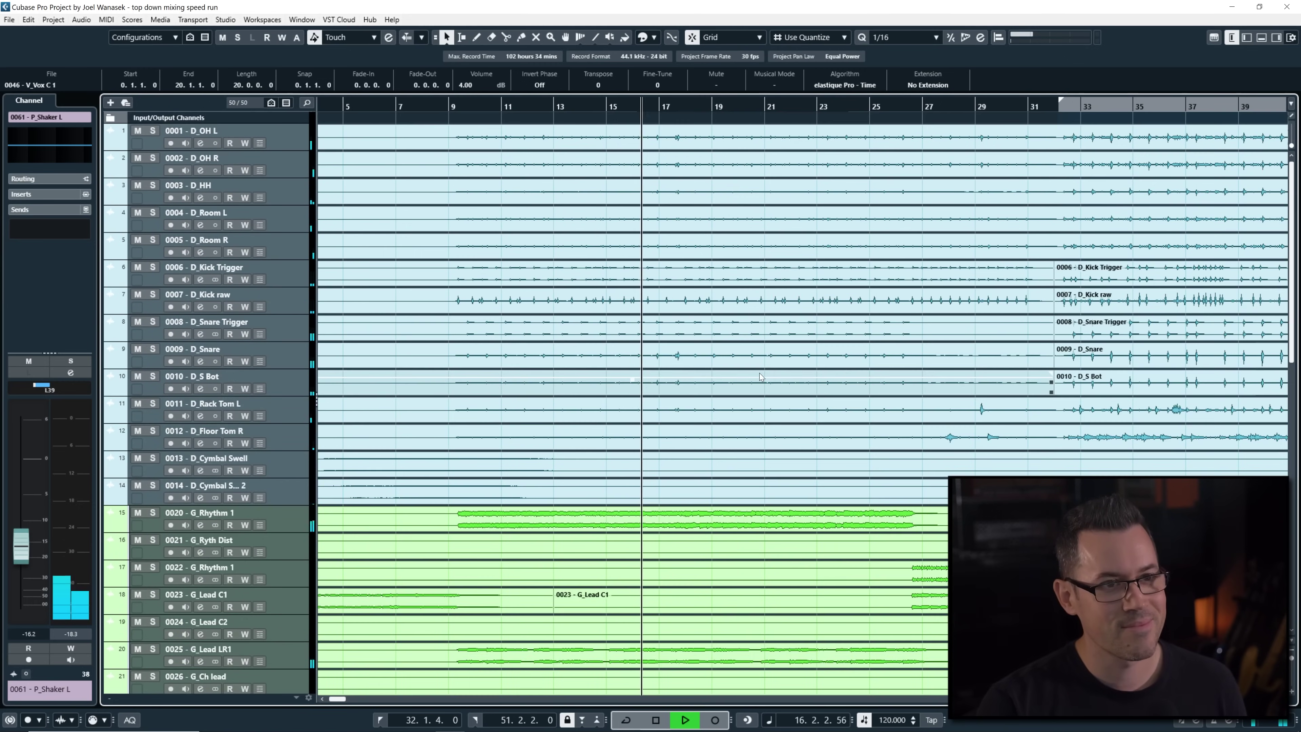
scroll(743, 390, right, 4)
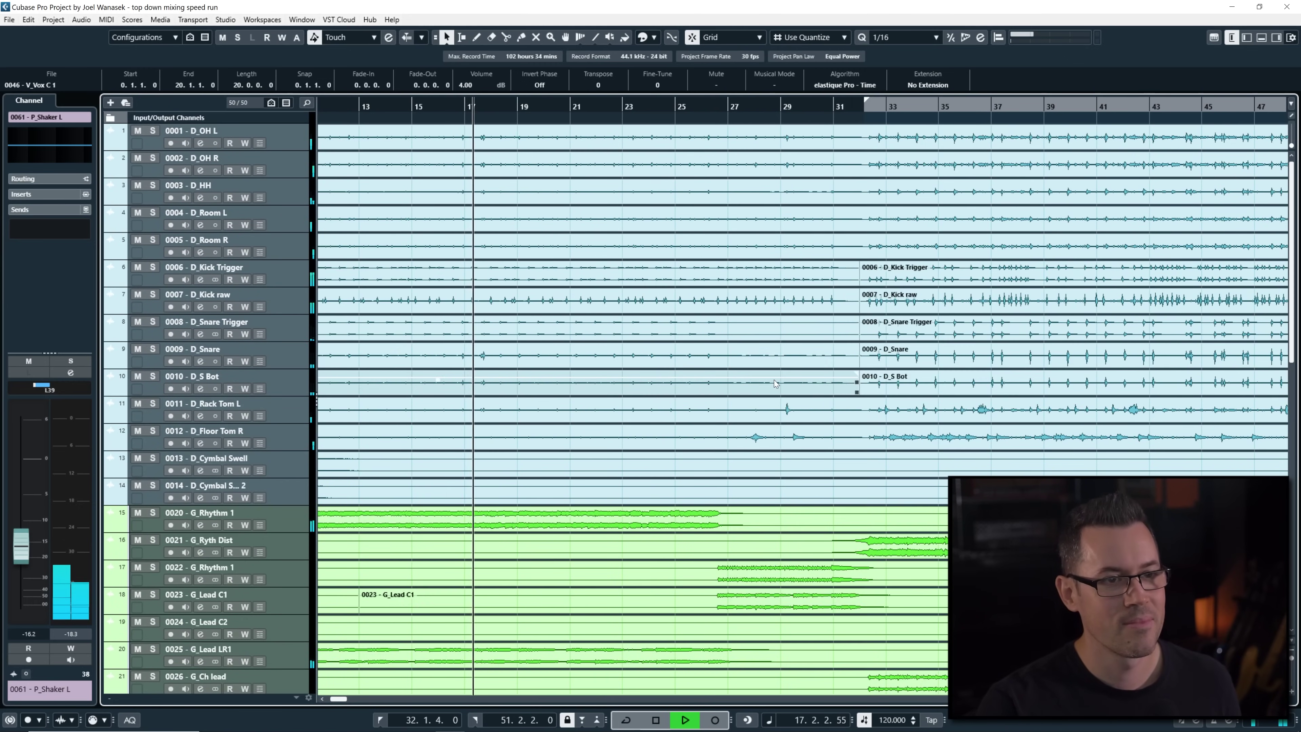
scroll(717, 390, down, 2)
scroll(727, 400, down, 2)
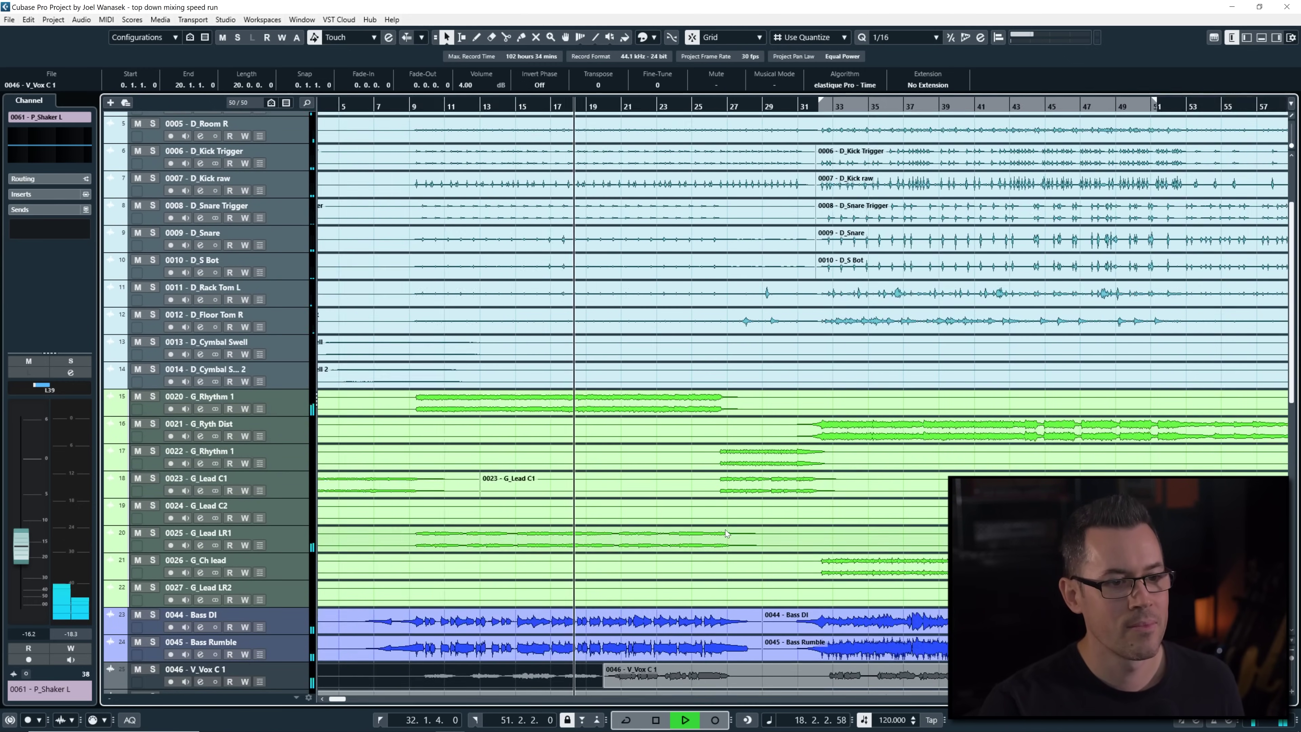
scroll(661, 487, down, 5)
click(617, 648)
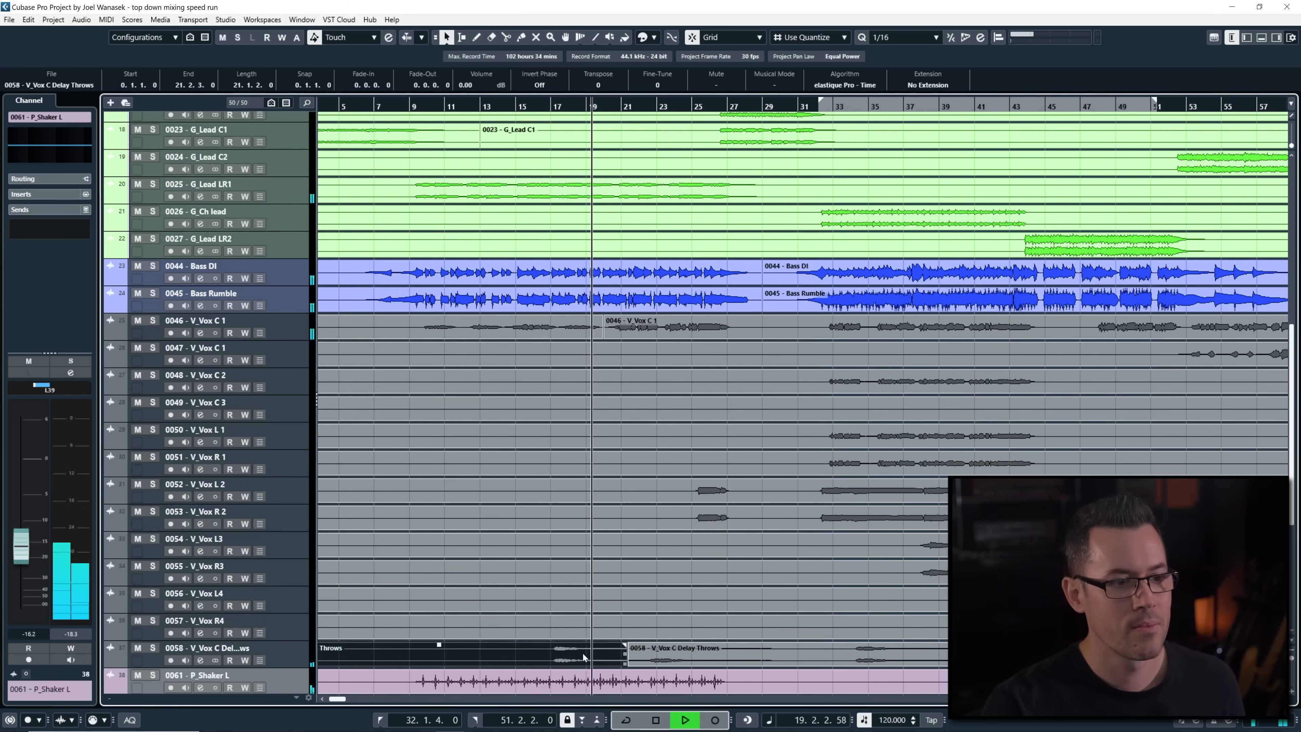
scroll(467, 85, down, 2)
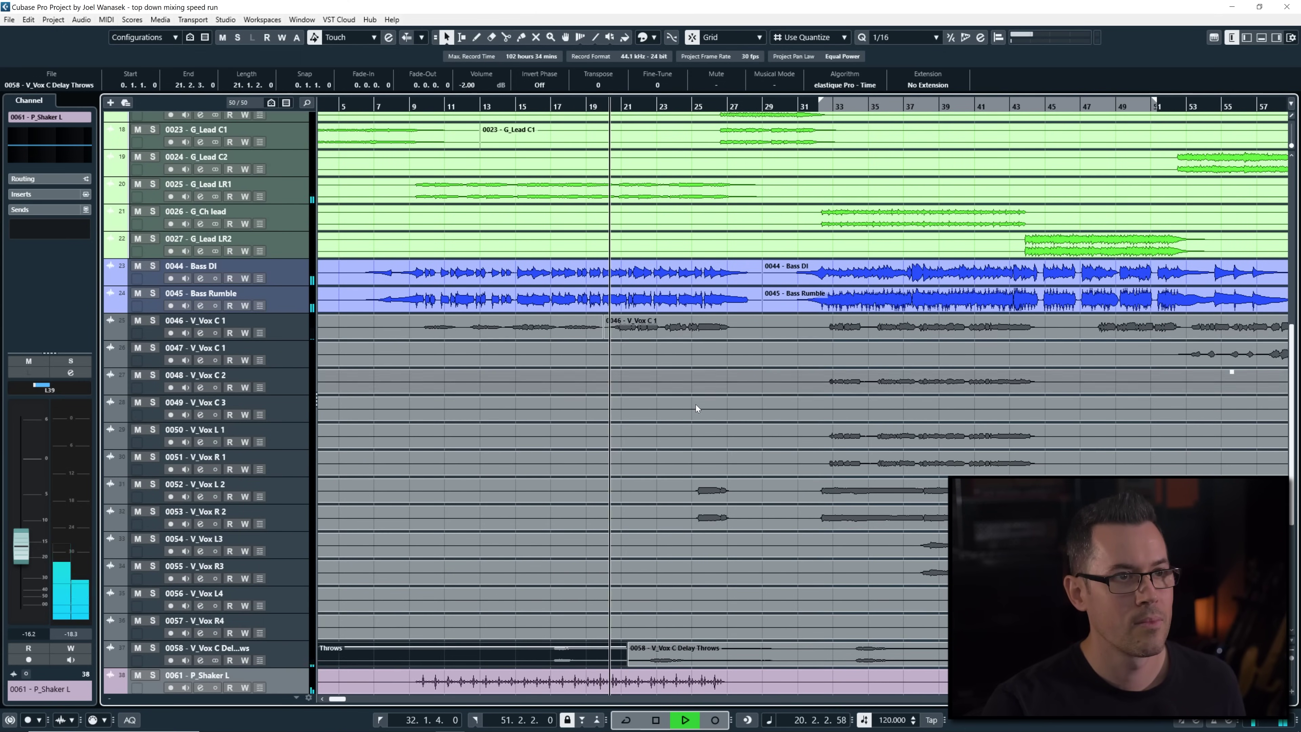
scroll(696, 461, down, 2)
scroll(665, 486, right, 3)
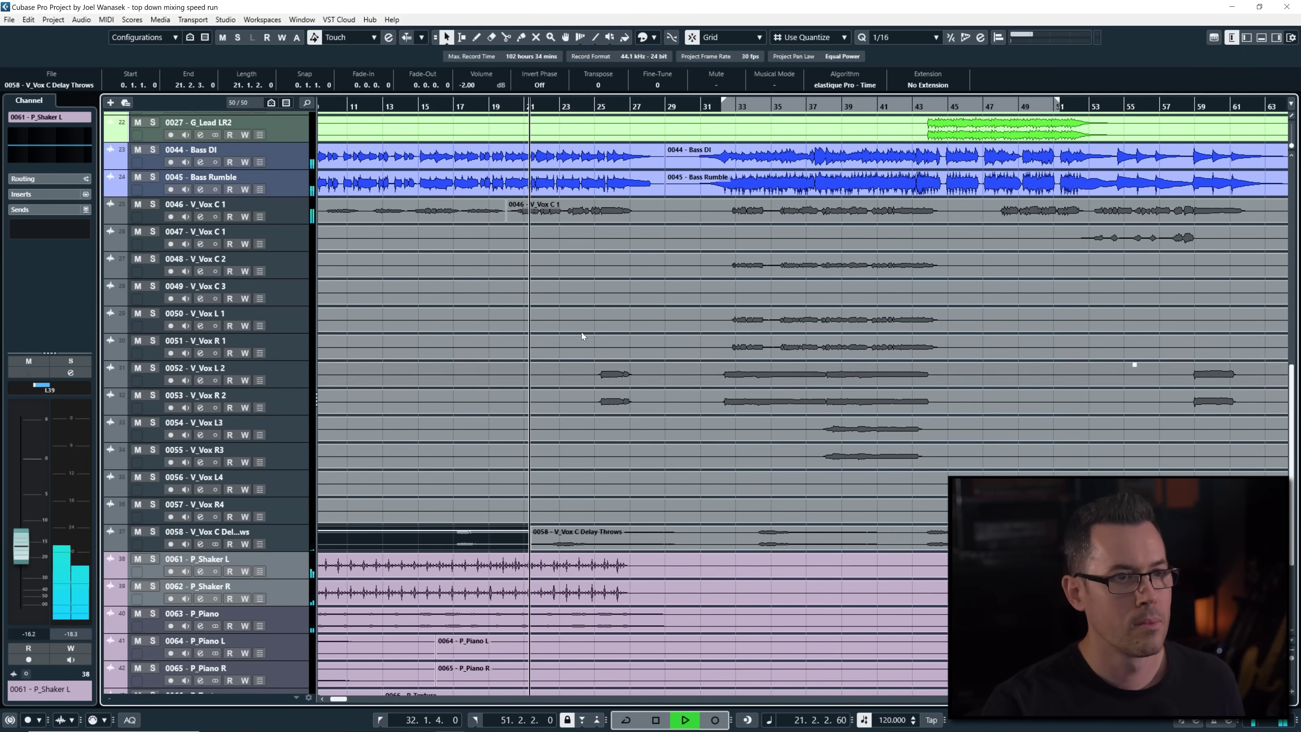
Split the V_Vox C 1 clip at 28.4.1 and lower the clip volume of the part starting at bar 20 to -2 dB
click(594, 208)
scroll(466, 82, down, 2)
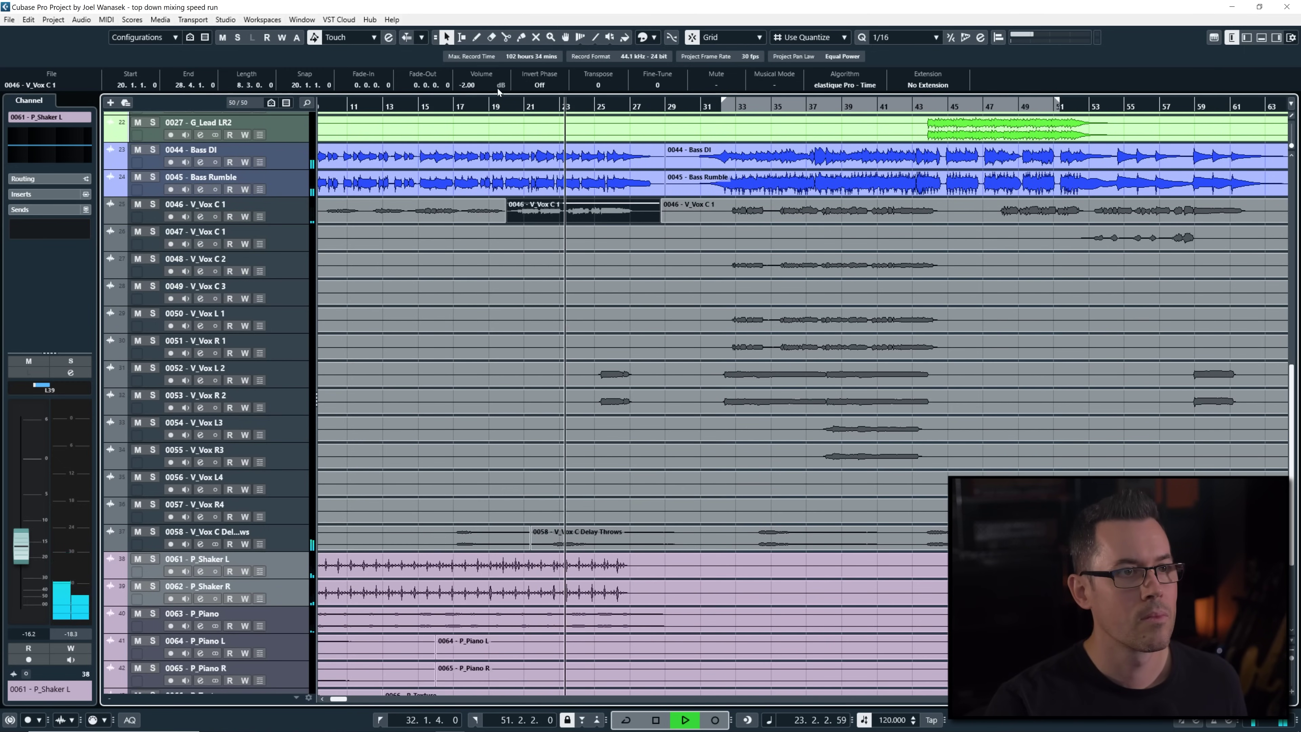
Split the V_Vox C Delay Throws clip that starts at 21.2.3 at position 30.4.3
click(654, 537)
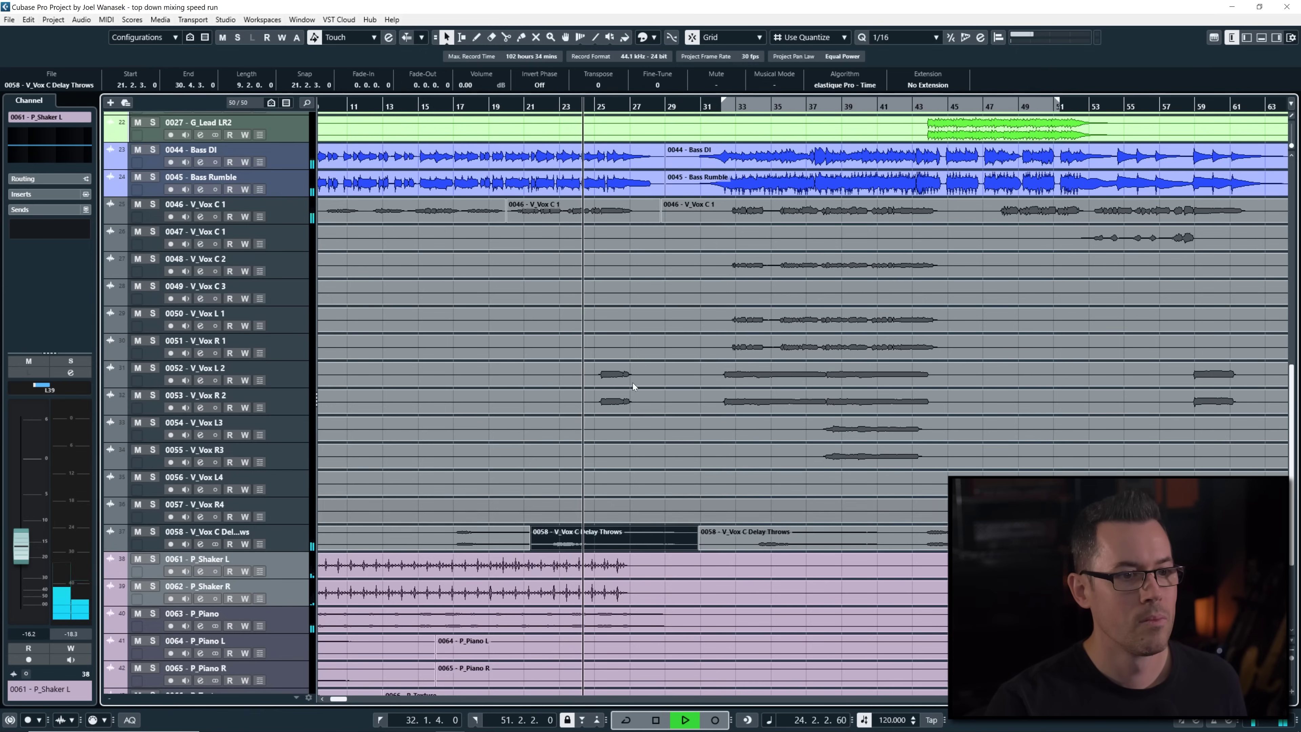
scroll(465, 88, down, 1)
scroll(465, 88, down, 1)
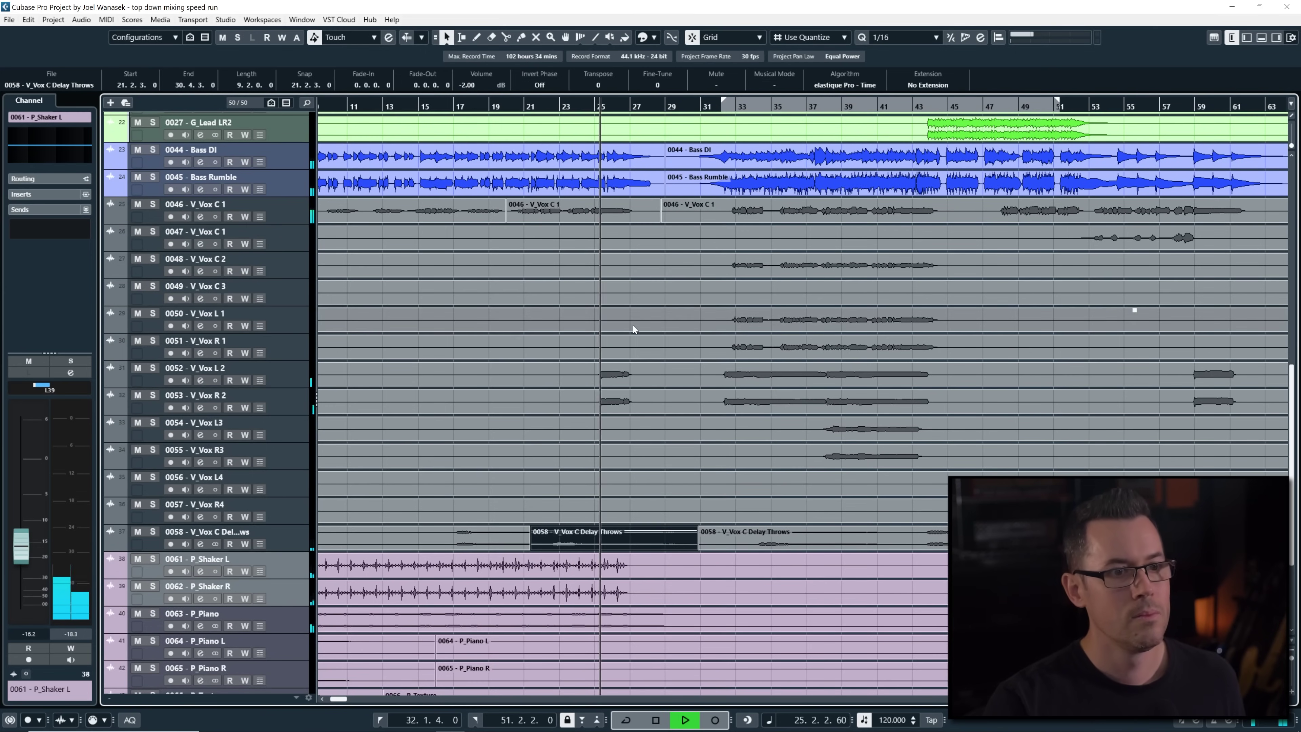
Split the V_Vox L 2 and V_Vox R 2 clips together at 28.4.3, stop playback, and lower the clip volume of their earlier parts
key(h)
click(660, 371)
shift+click(666, 395)
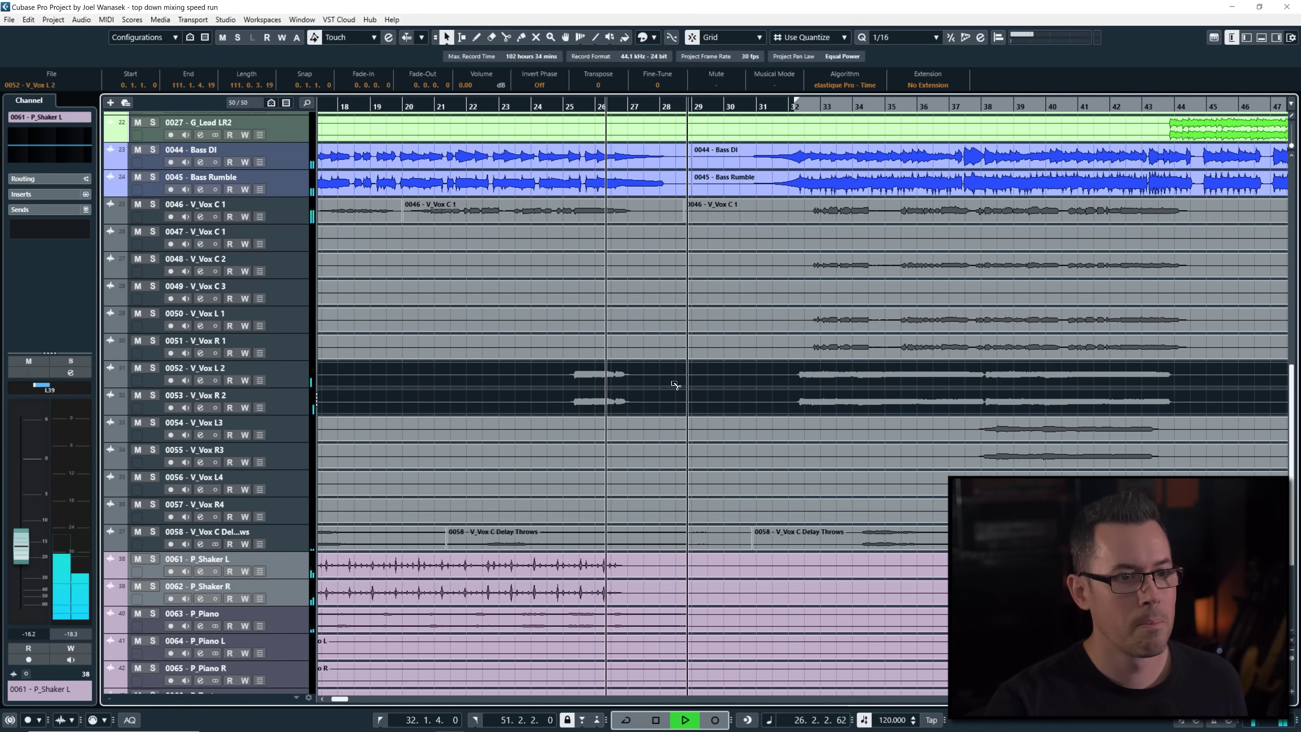
alt+click(687, 395)
key(space)
click(552, 105)
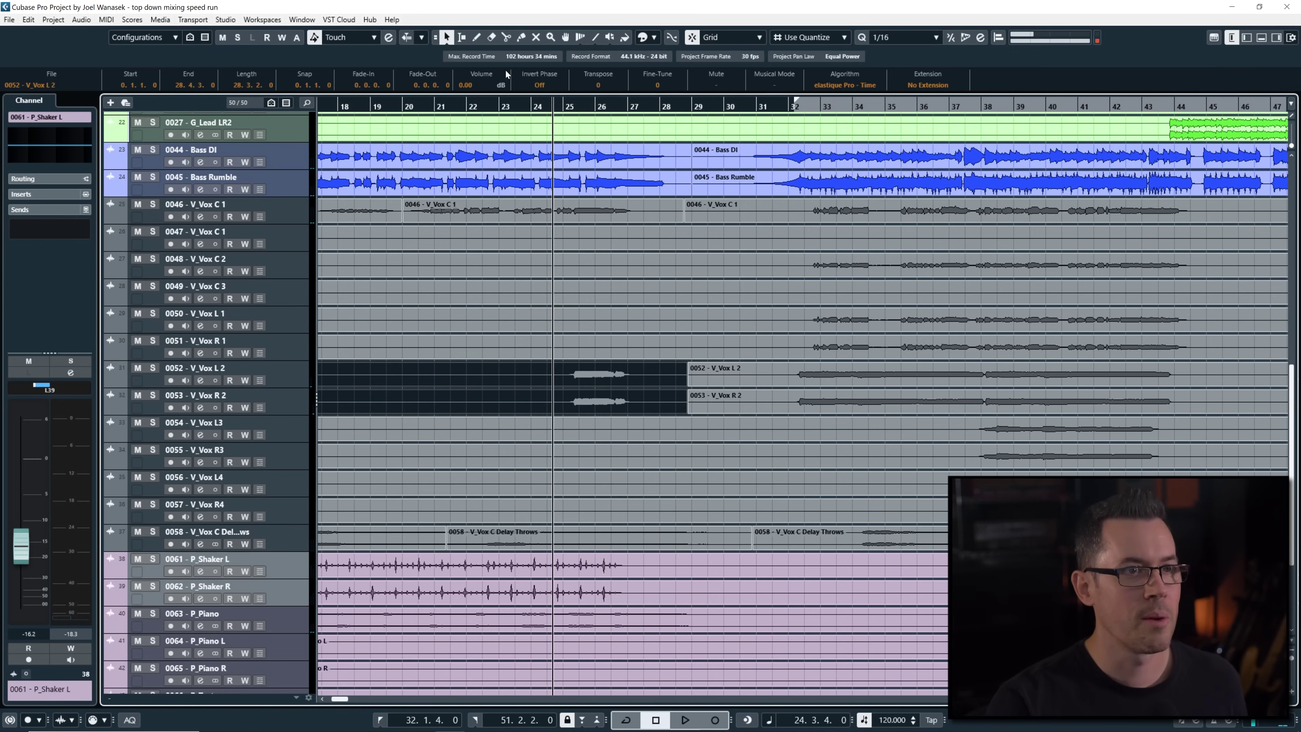
scroll(465, 86, down, 1)
Move the playback position back to about bar 20, resume playback, and select the V_Vox C 1 clip starting at bar 20
click(405, 105)
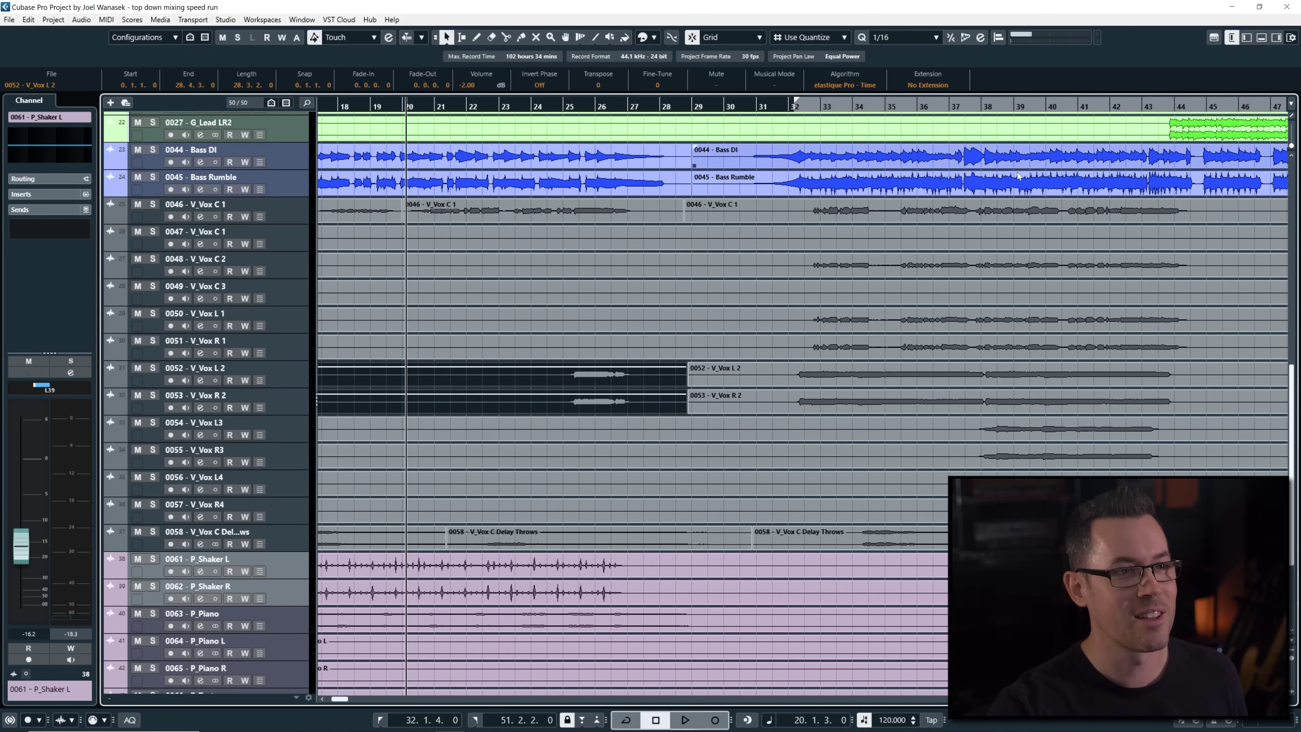
key(space)
click(668, 208)
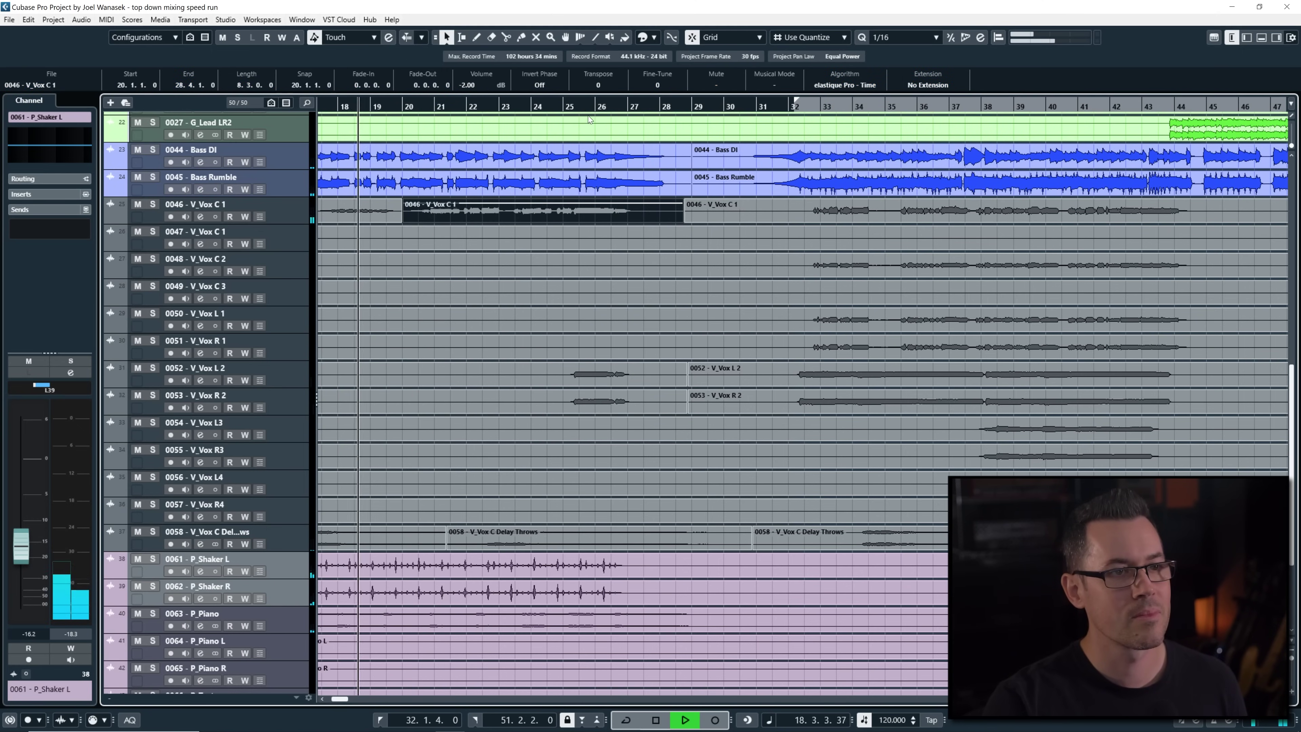
Select the 0022 G_Rhythm 1 and 0023 G_Lead C1 tracks and lower their faders together, bringing G_Rhythm 1 to -11.1 dB
scroll(662, 287, up, 5)
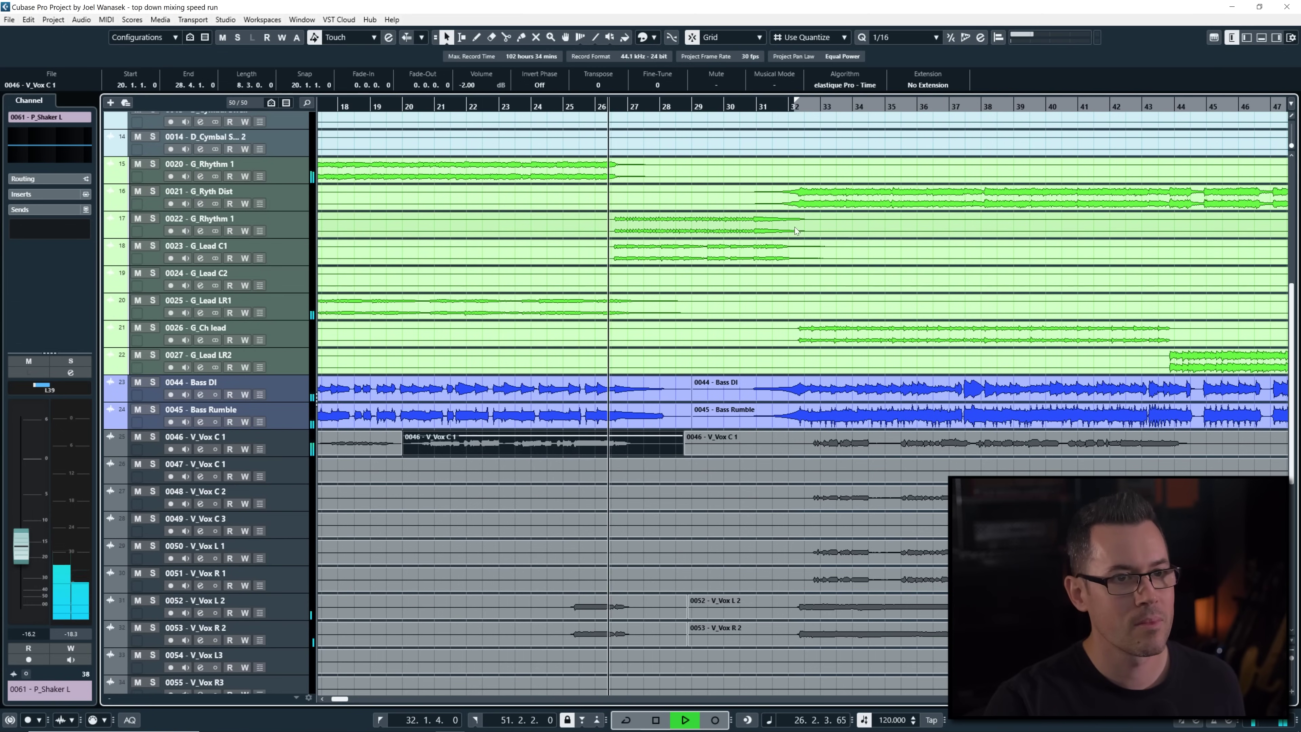
click(288, 233)
ctrl+click(292, 251)
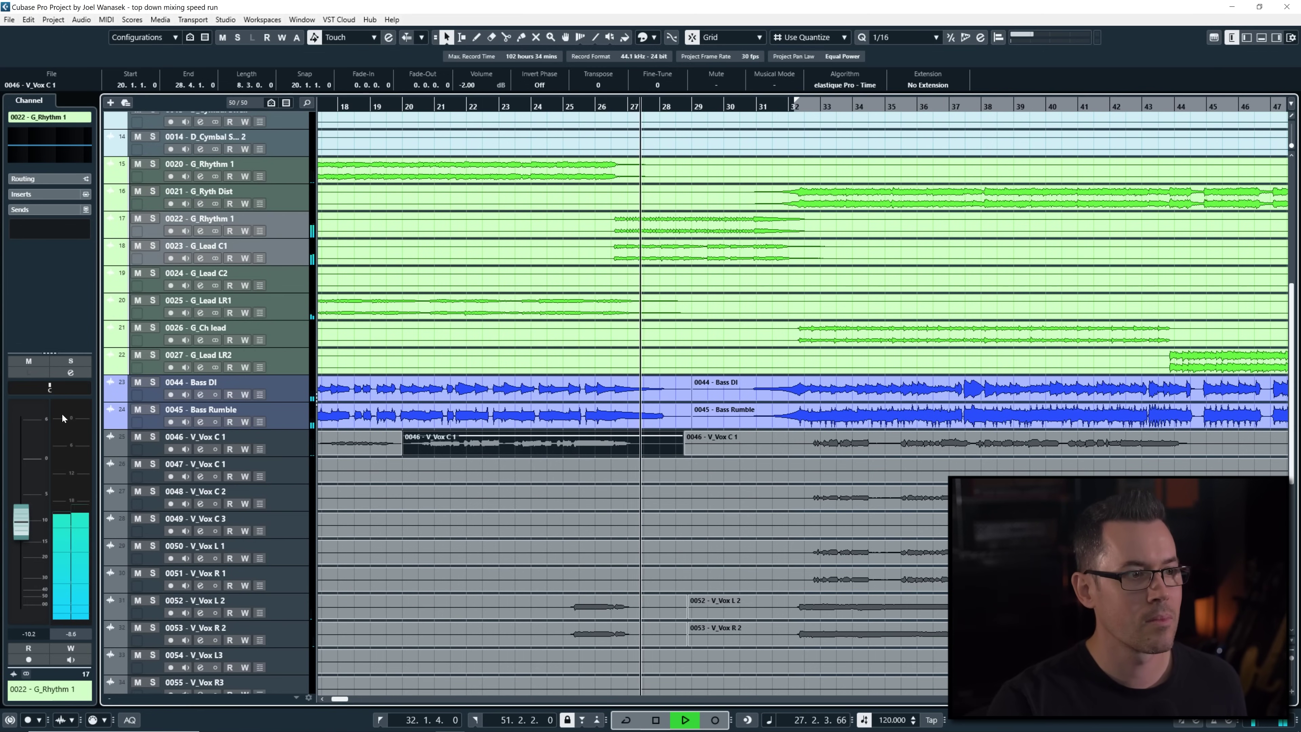
drag(25, 513, 27, 517)
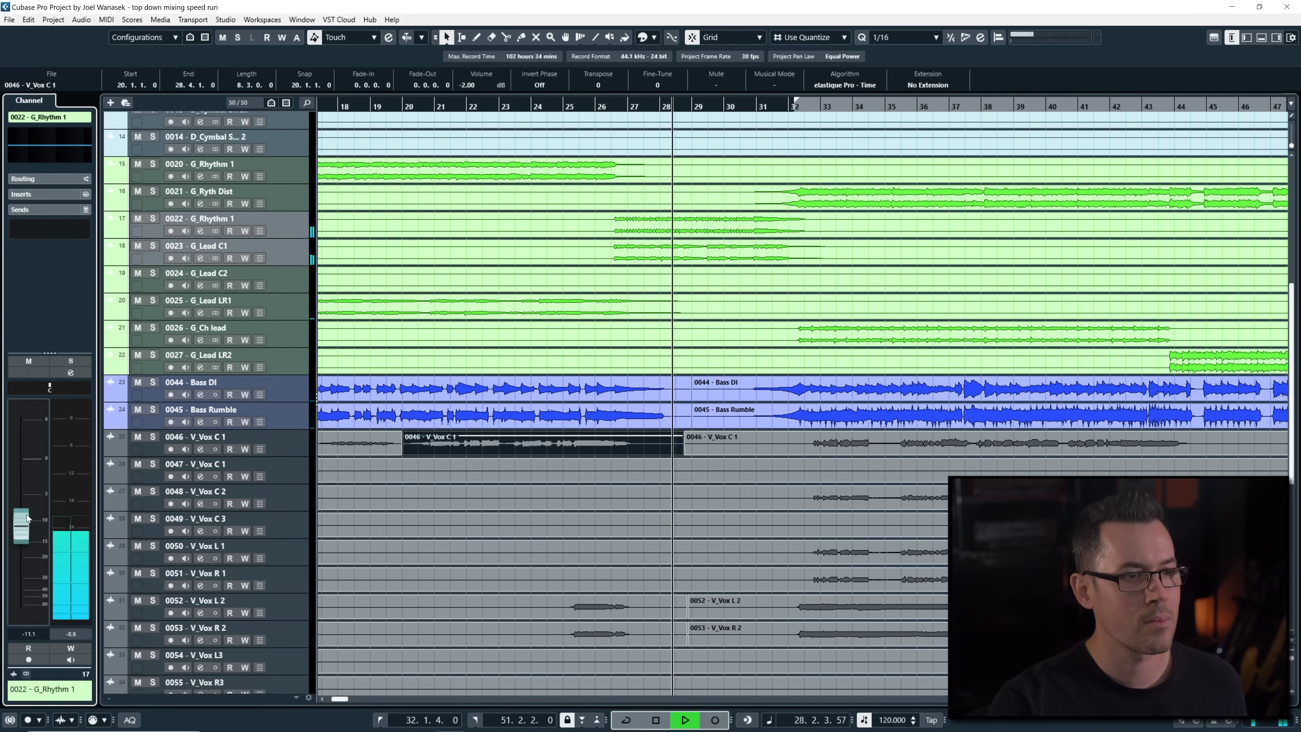
Solo the 0022 G_Rhythm 1 track briefly, then lower its fader to -12.6 dB with the full mix playing
click(153, 218)
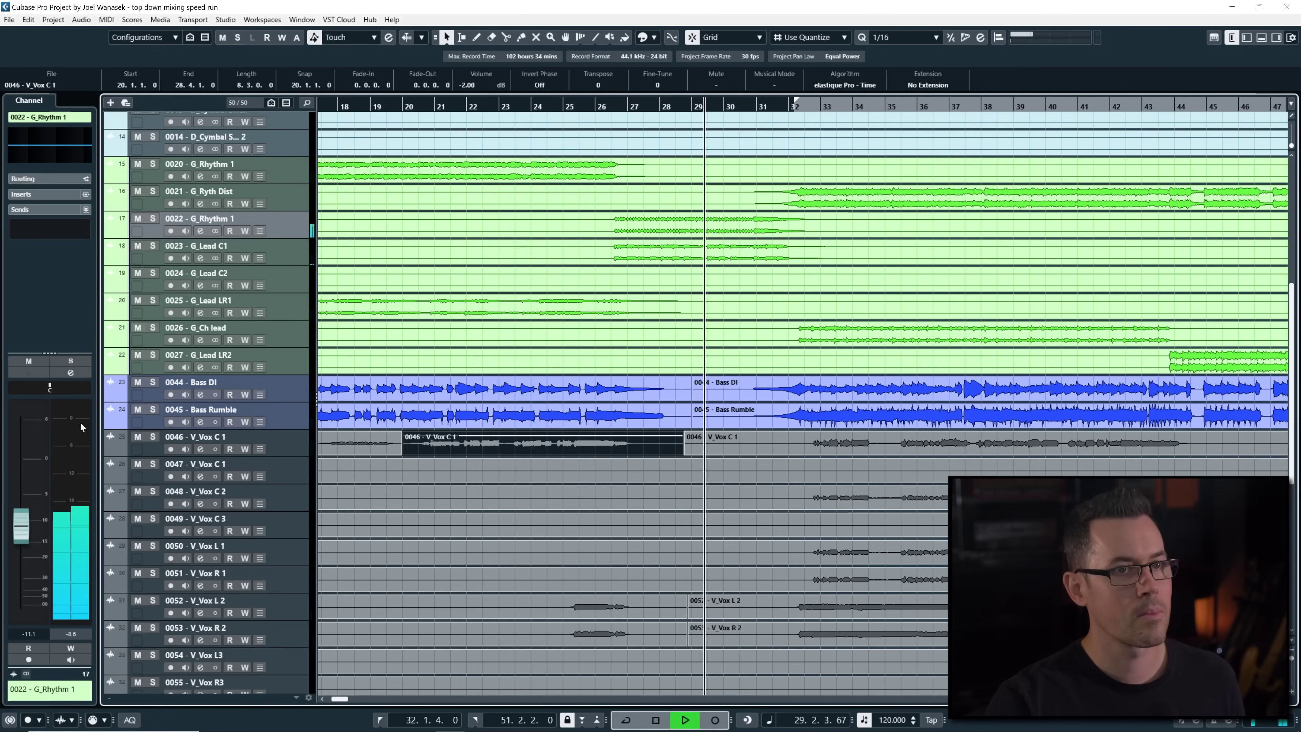
click(71, 361)
drag(21, 525, 25, 536)
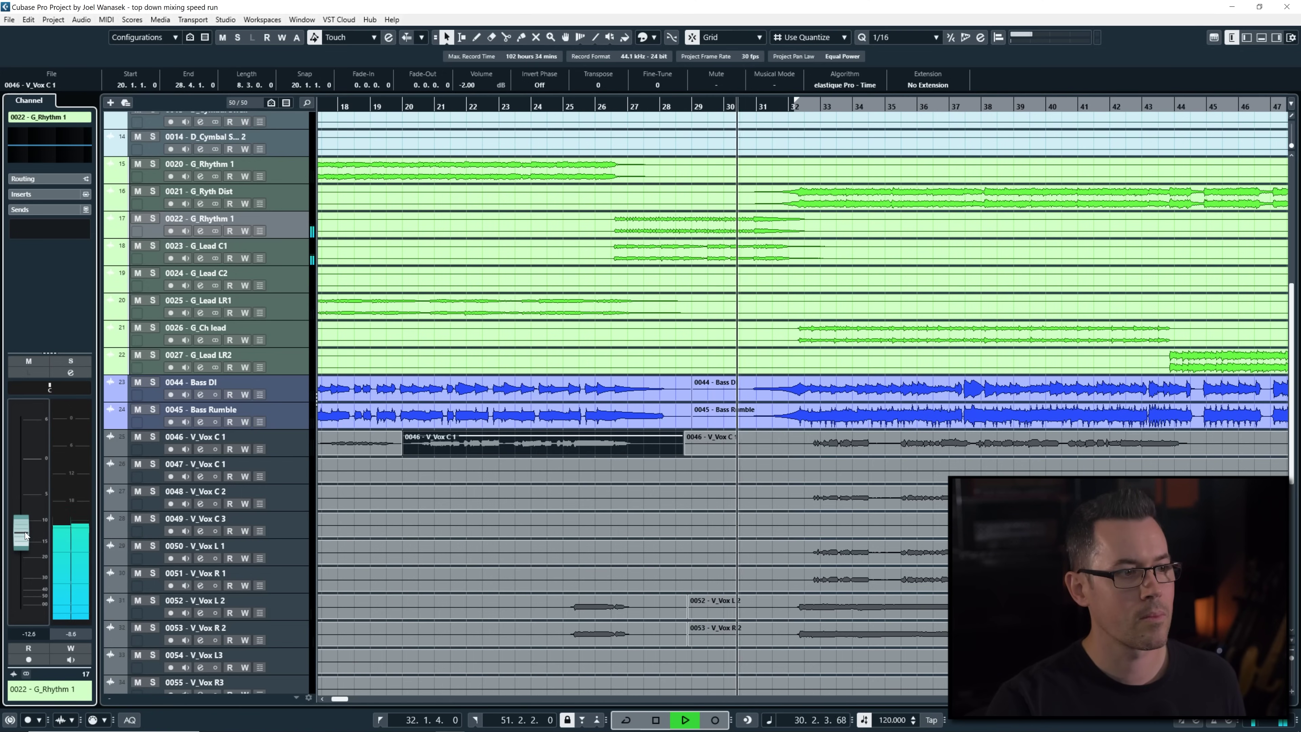
Select the V_Vox L 1 and V_Vox R 1 tracks and set their level together to -7.87 dB during the chorus
scroll(587, 230, up, 4)
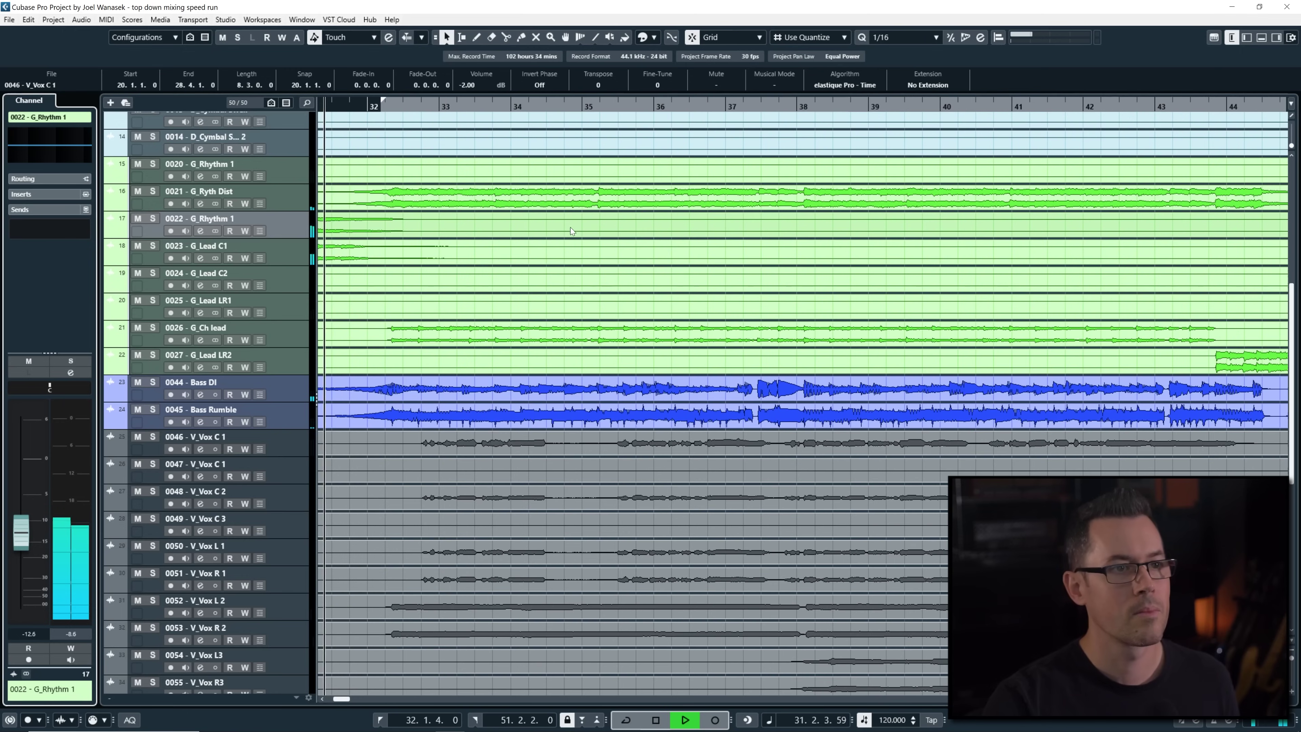
scroll(650, 244, left, 2)
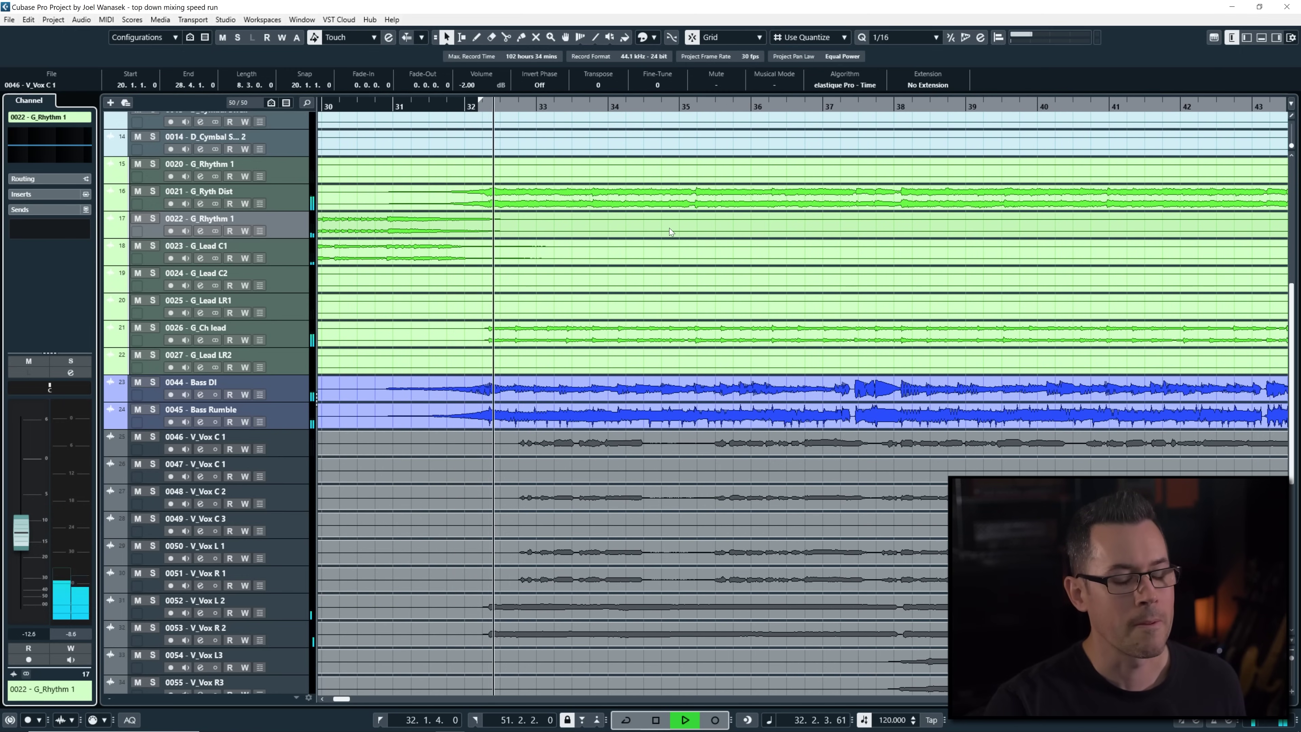
scroll(772, 257, down, 4)
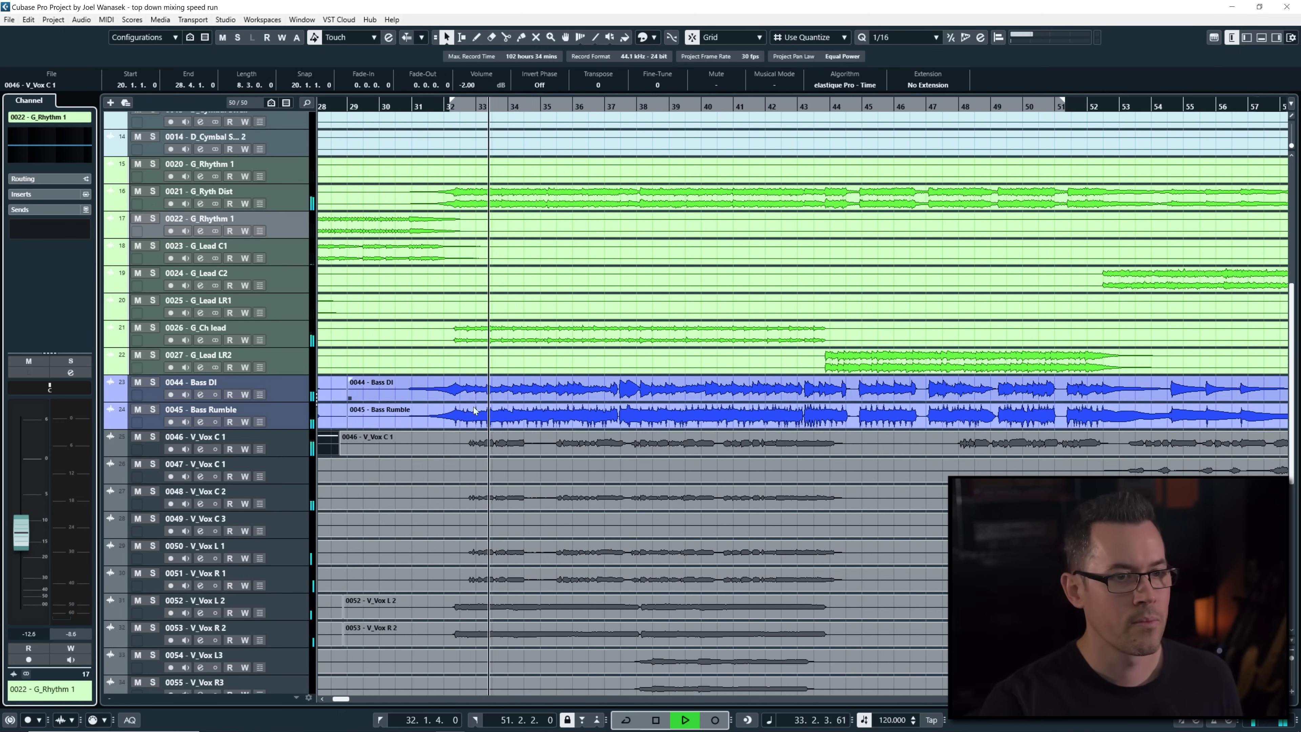
scroll(484, 430, up, 1)
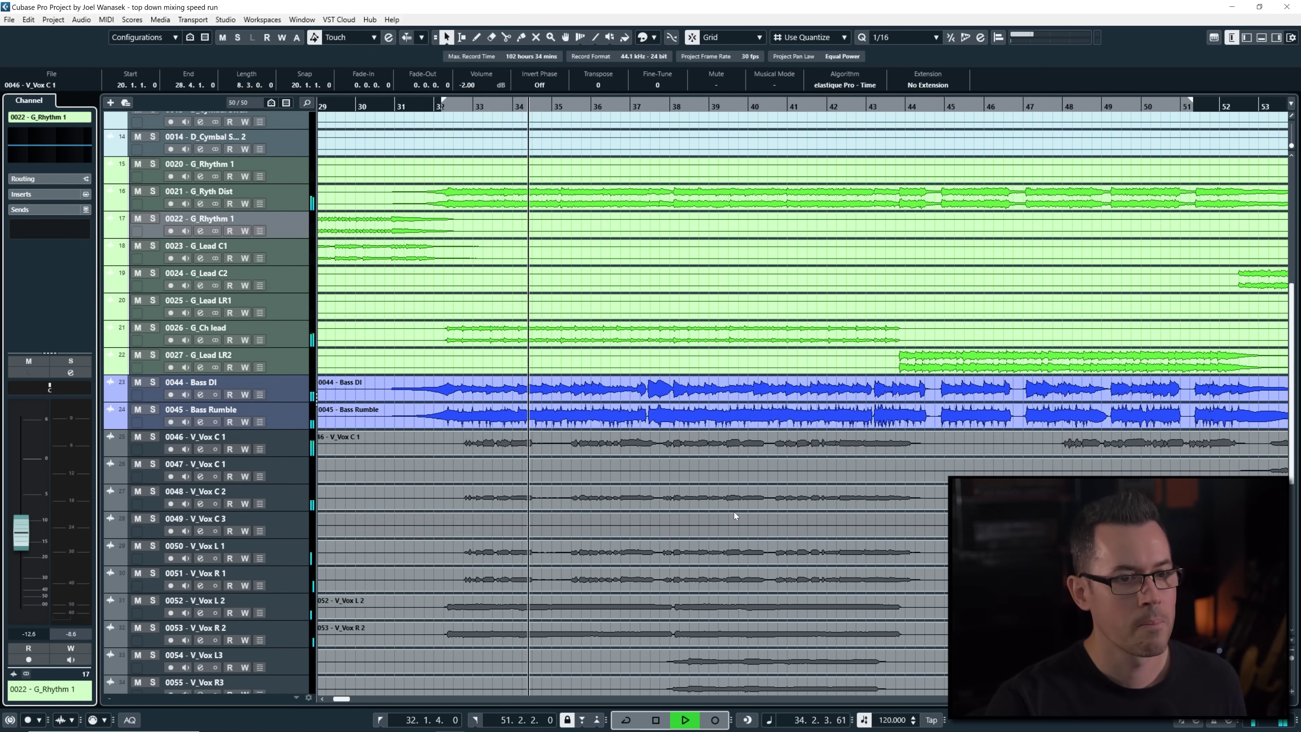
click(712, 505)
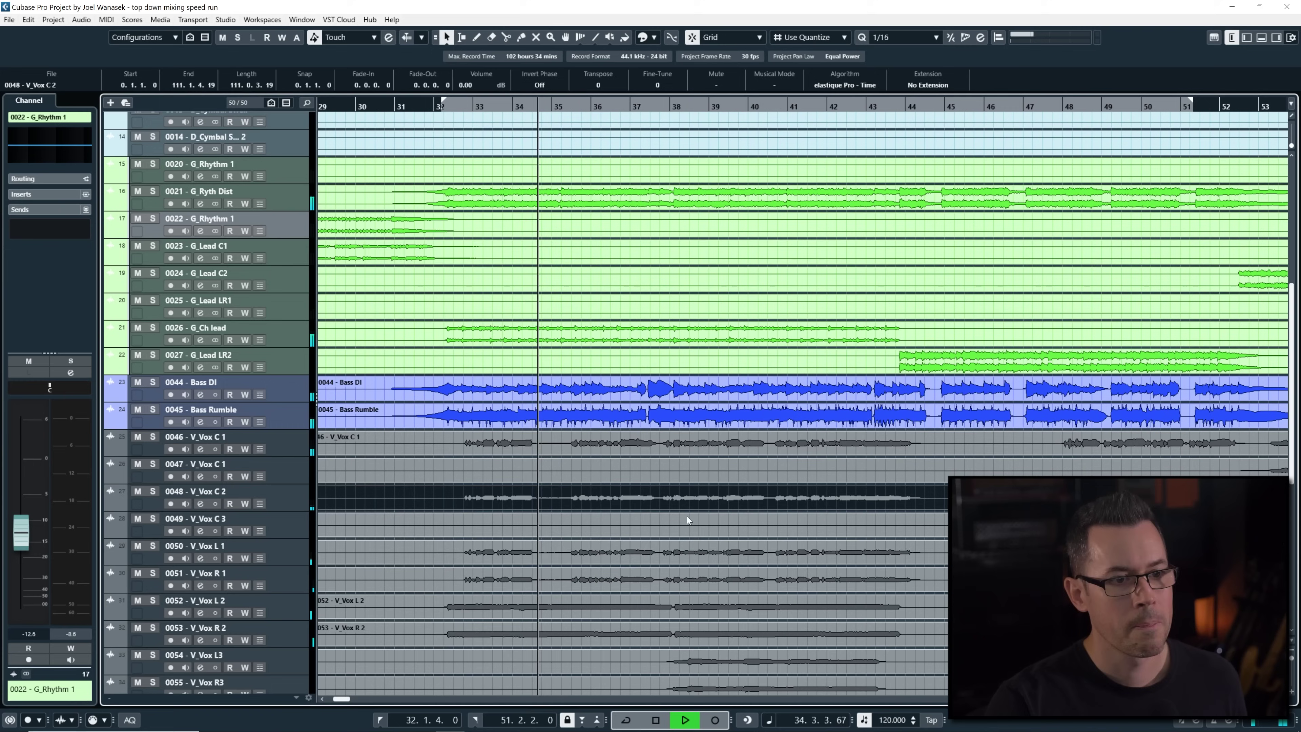
click(291, 558)
drag(27, 512, 26, 509)
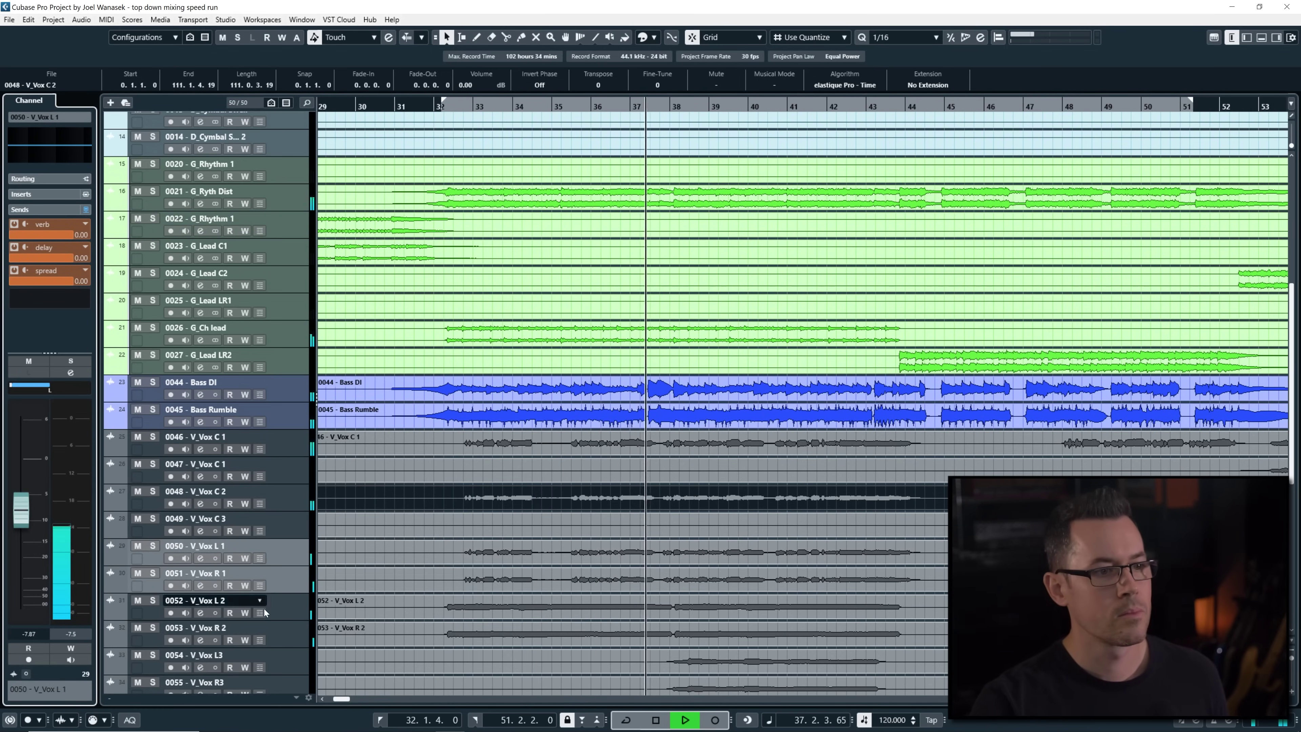
Select the V_Vox L 2, R 2, L3 and R3 tracks and raise their faders together, bringing V_Vox L 2 to -15.4 dB
click(366, 617)
scroll(366, 617, down, 5)
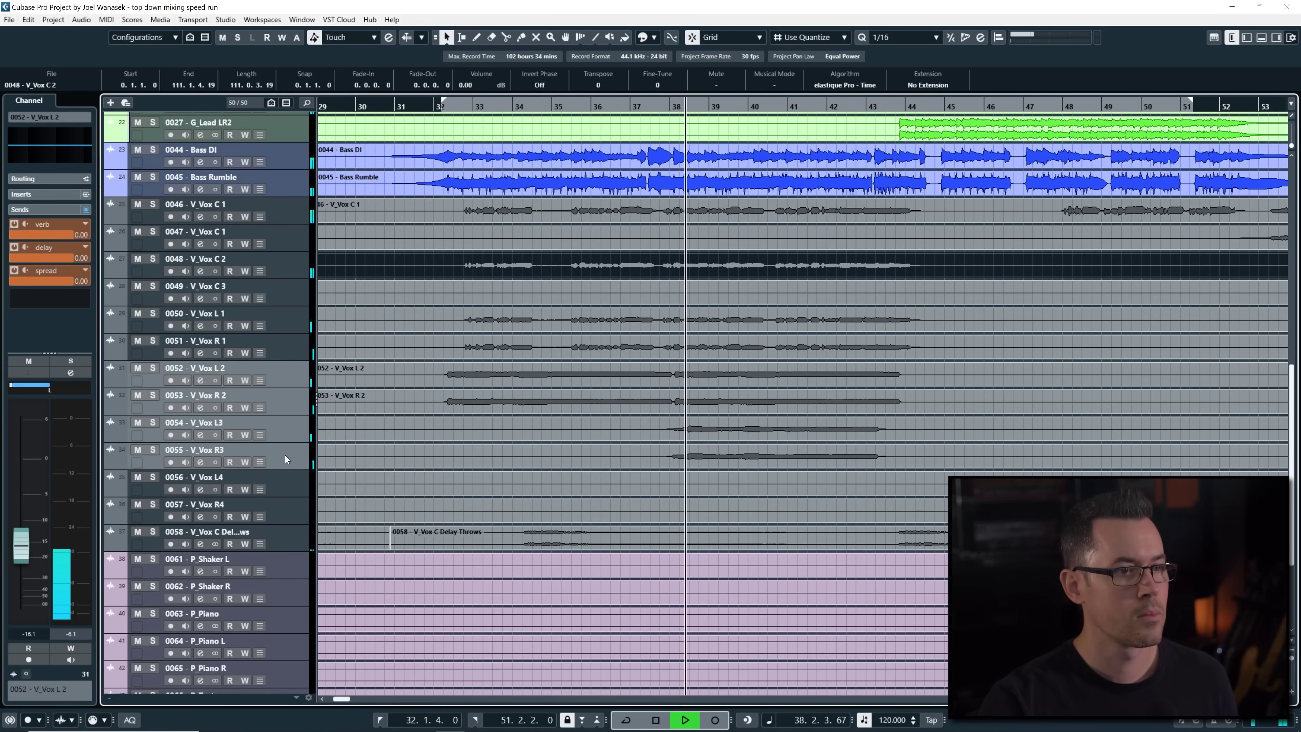
drag(21, 552, 21, 549)
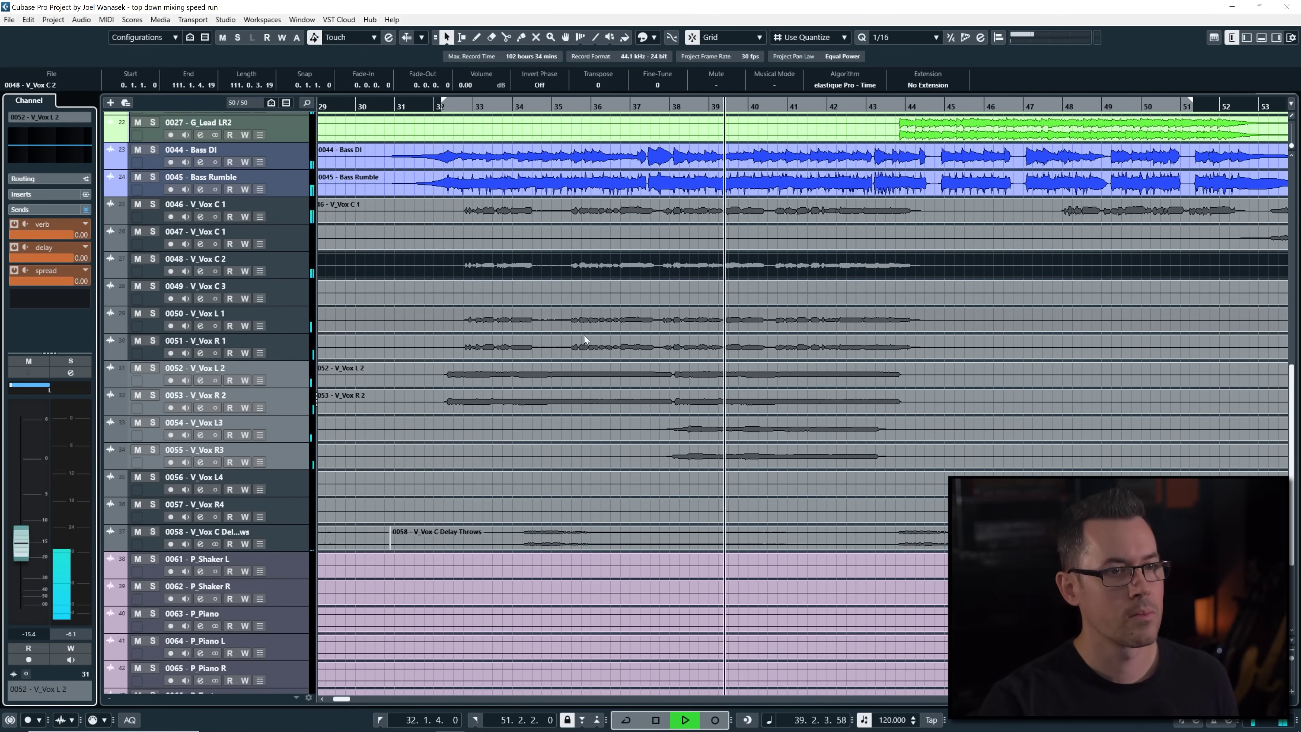
Solo the G_Ch lead track to audition it around bar 42, then unsolo it
scroll(585, 339, up, 12)
scroll(752, 390, down, 3)
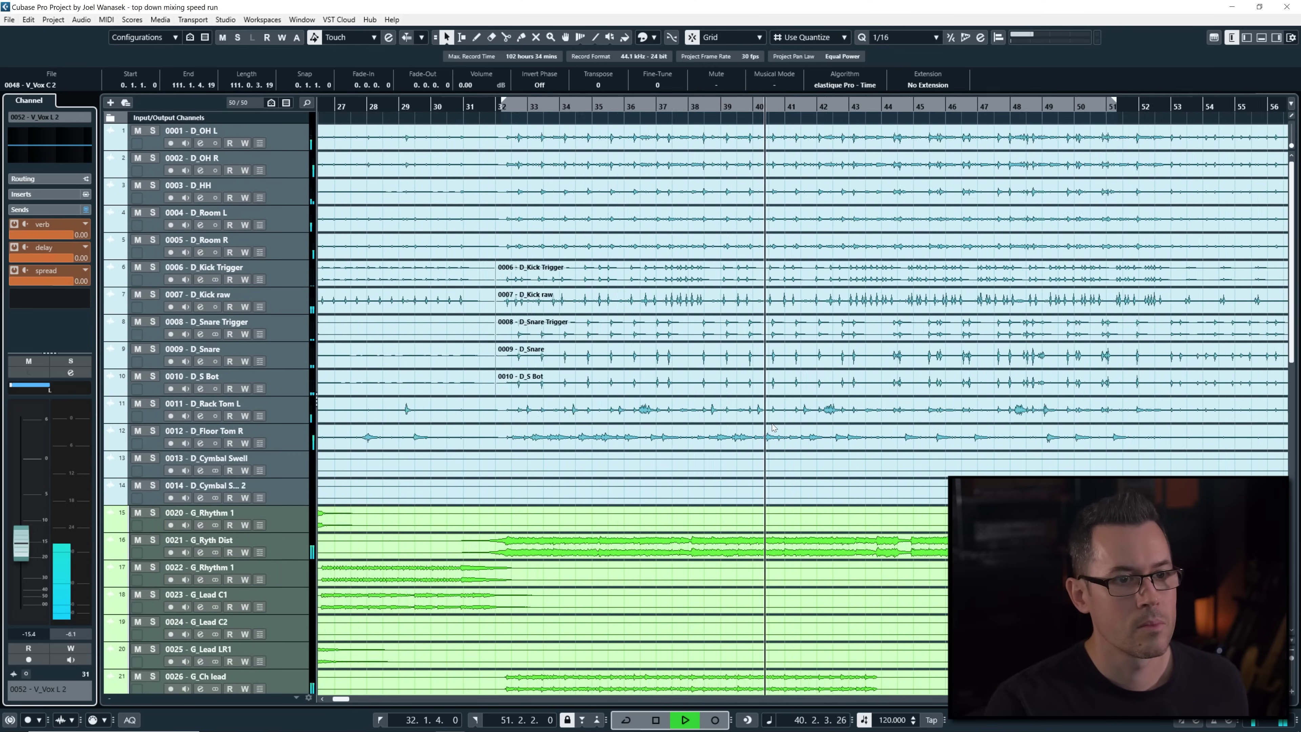
scroll(572, 467, down, 3)
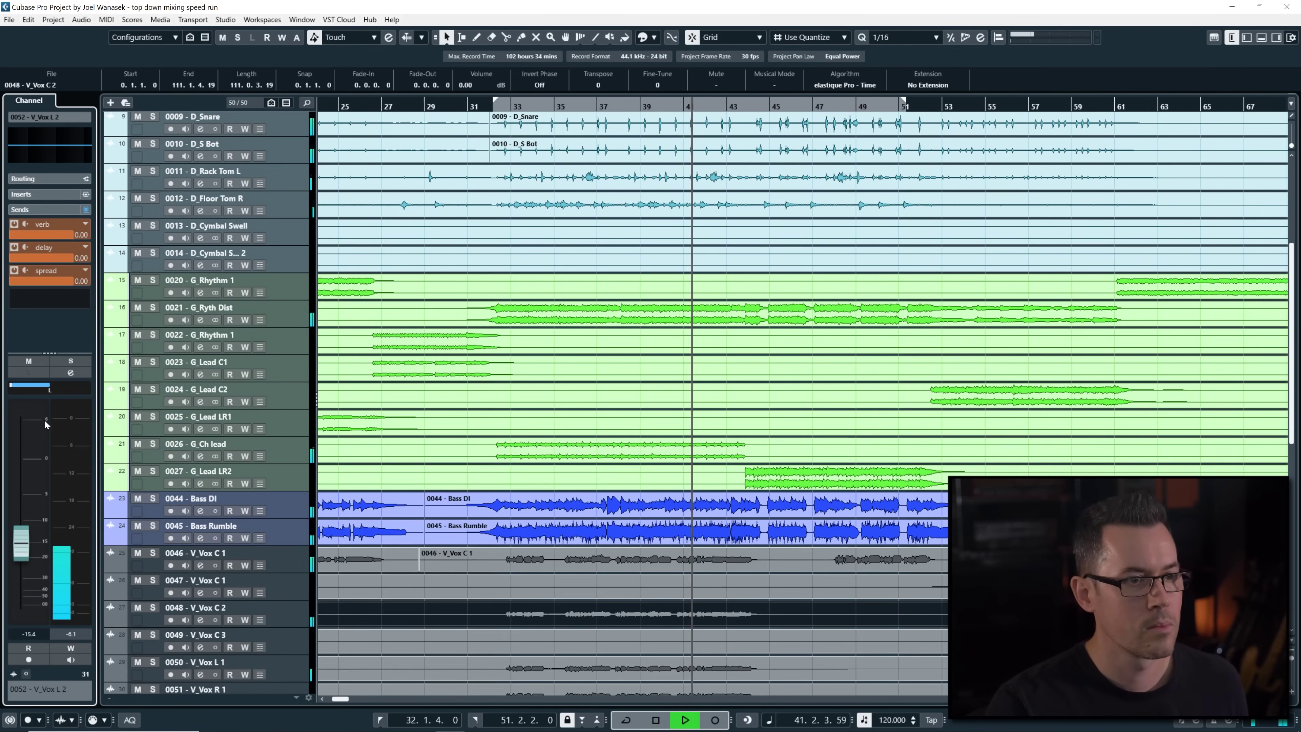
click(153, 444)
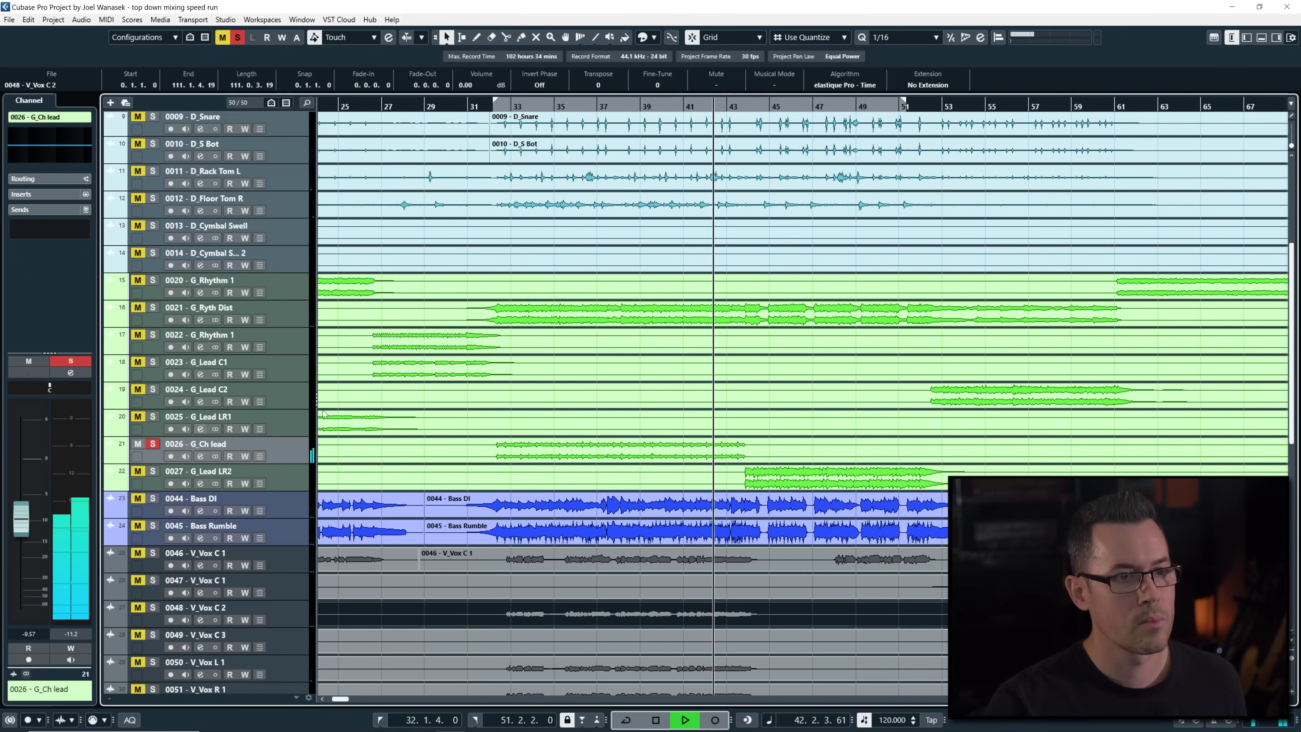
key(shift+f)
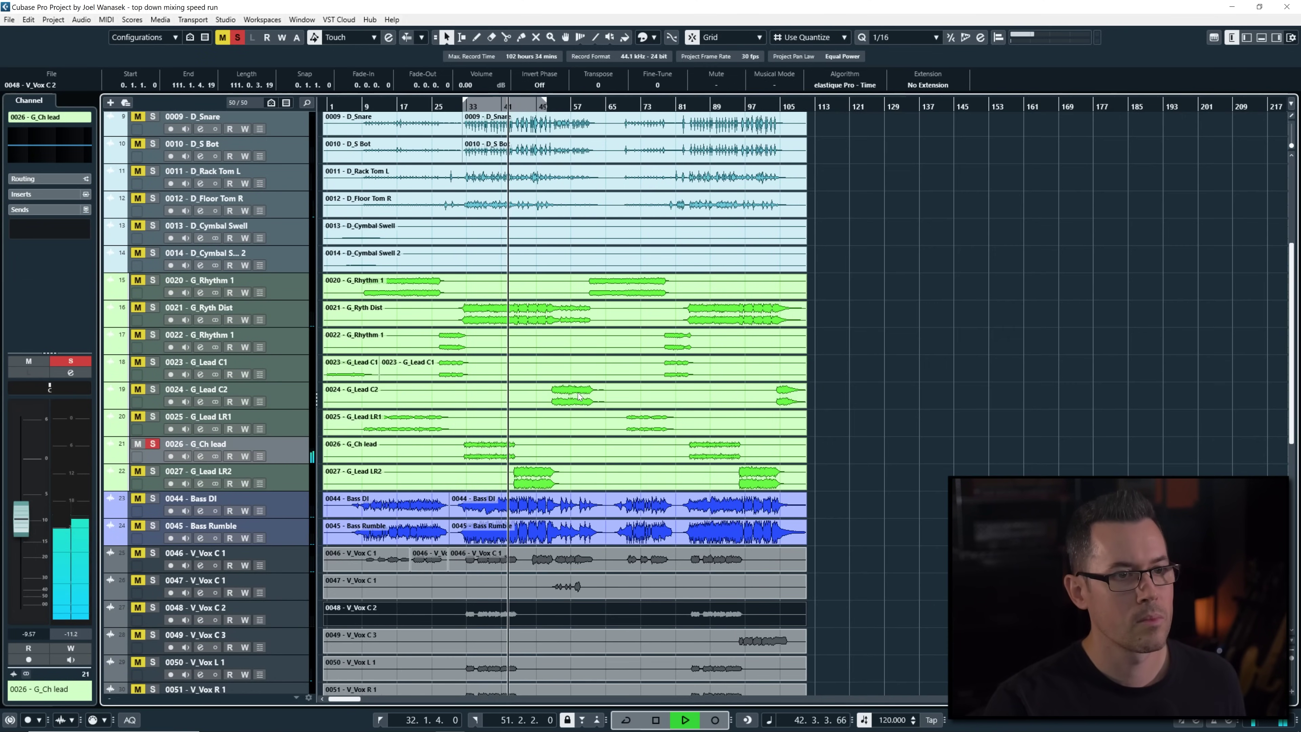
click(152, 444)
Select the G_Lead LR2 track and examine the guitar, vocal, production and drum tracks during playback from bar 44 to bar 53
key(h)
key(h)
key(h)
key(h)
key(h)
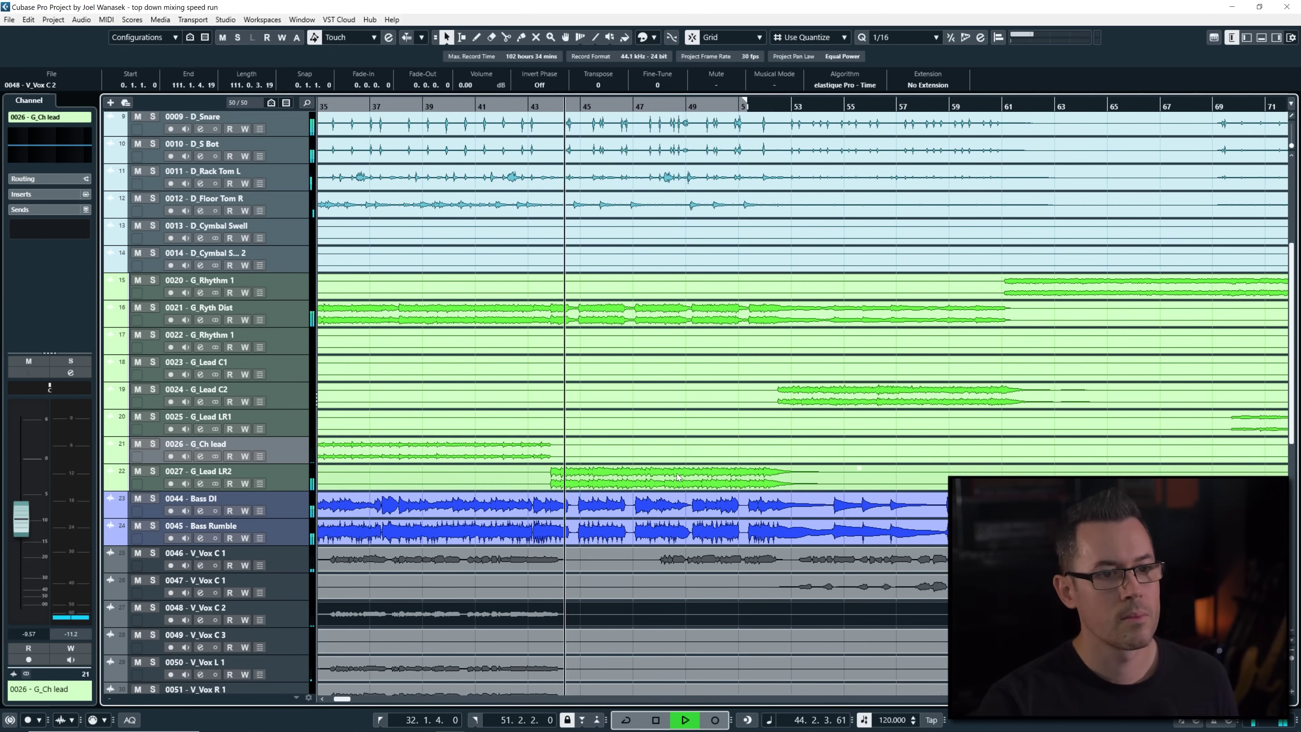
click(677, 477)
key(g)
key(g)
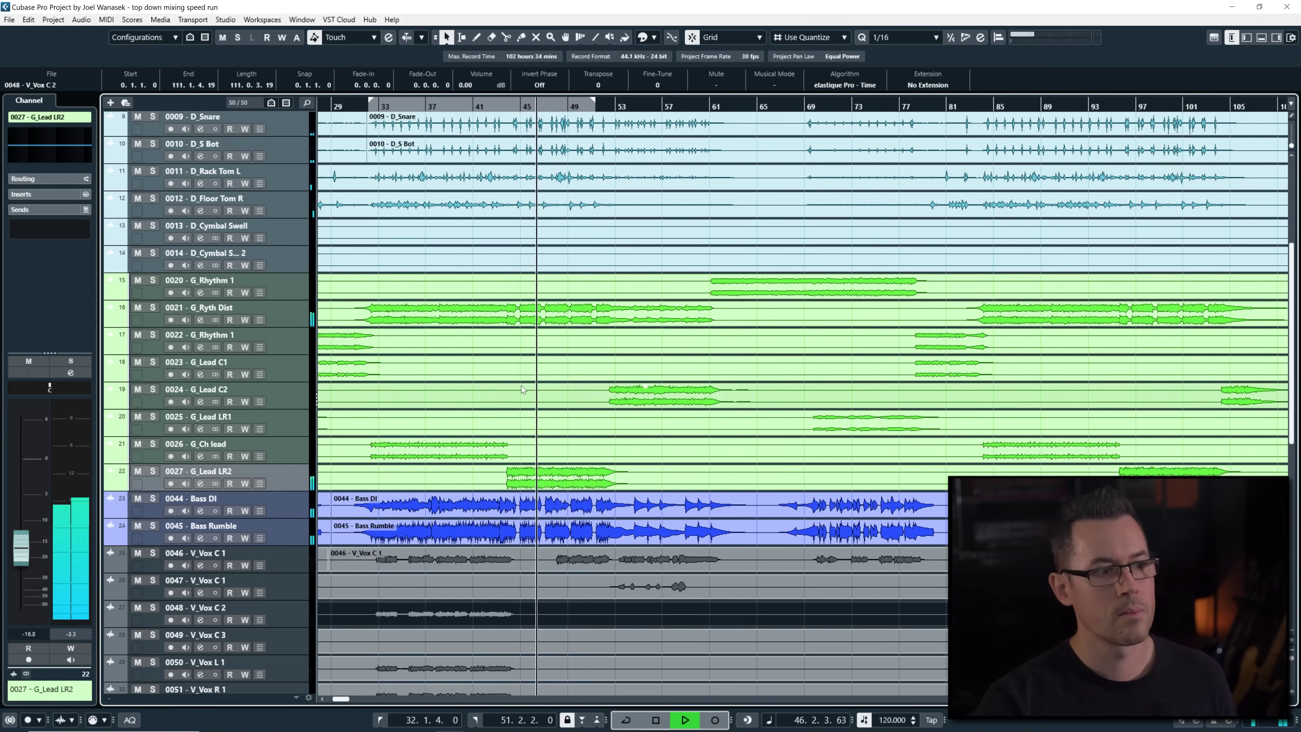
scroll(543, 378, down, 4)
scroll(555, 368, down, 10)
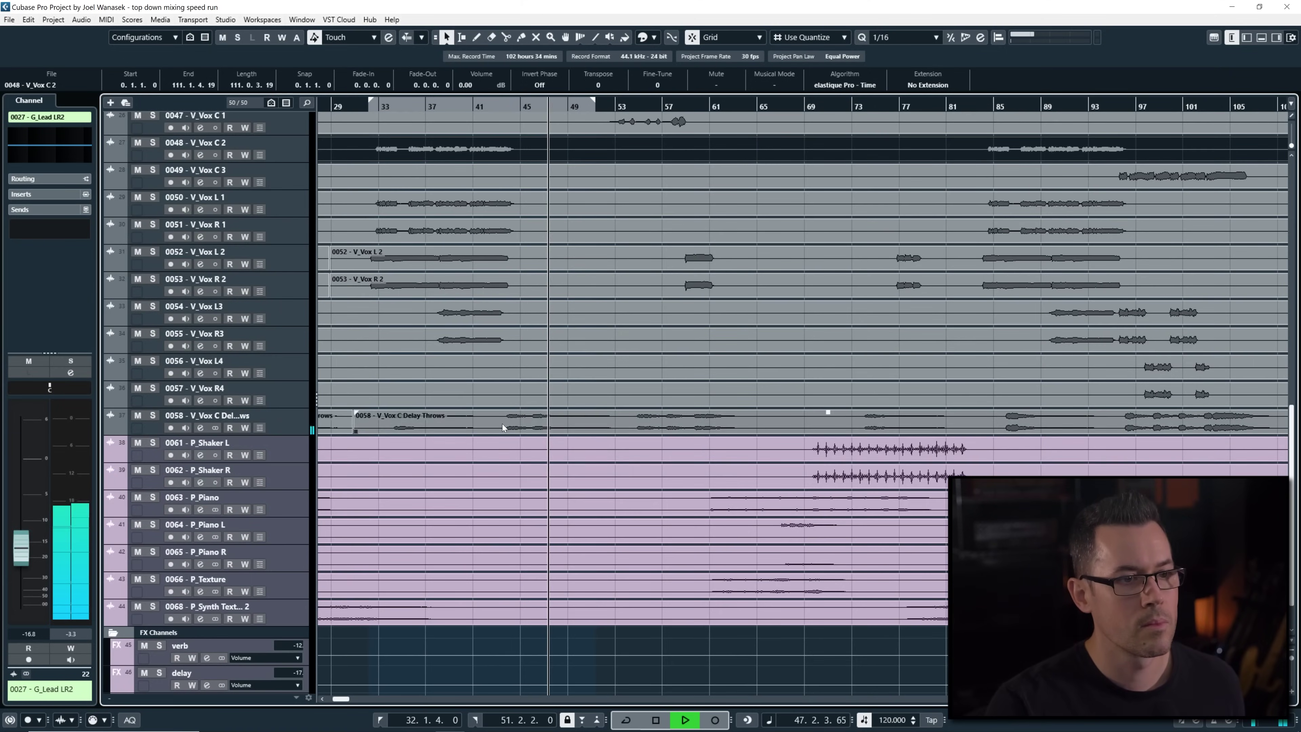
scroll(592, 383, up, 10)
key(h)
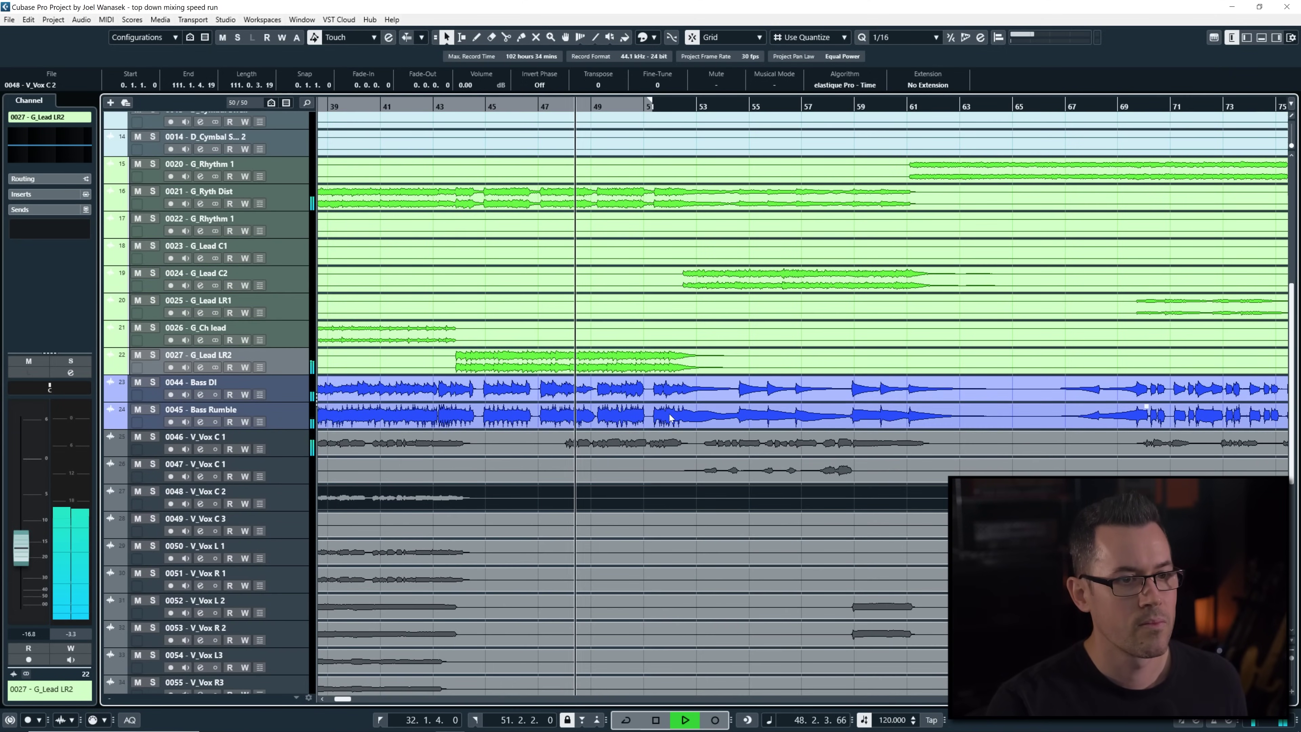
scroll(644, 409, down, 10)
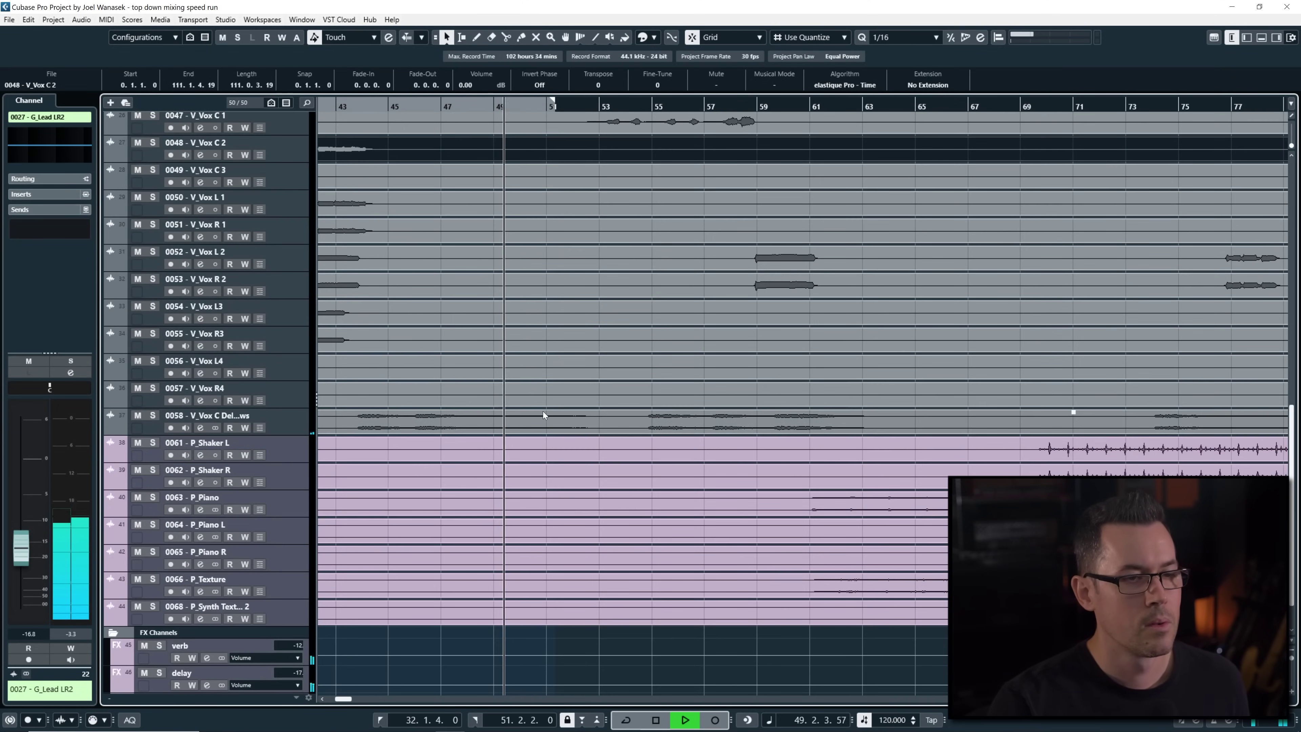
scroll(543, 413, up, 10)
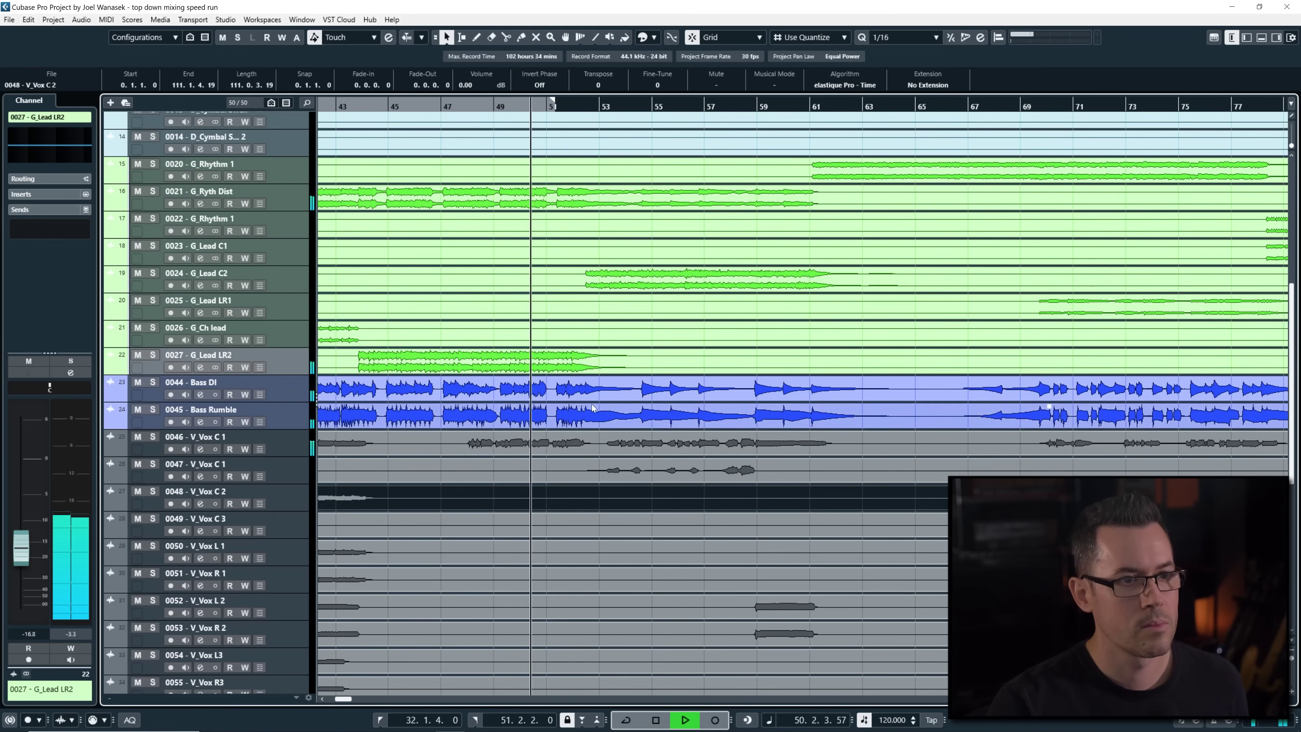
key(h)
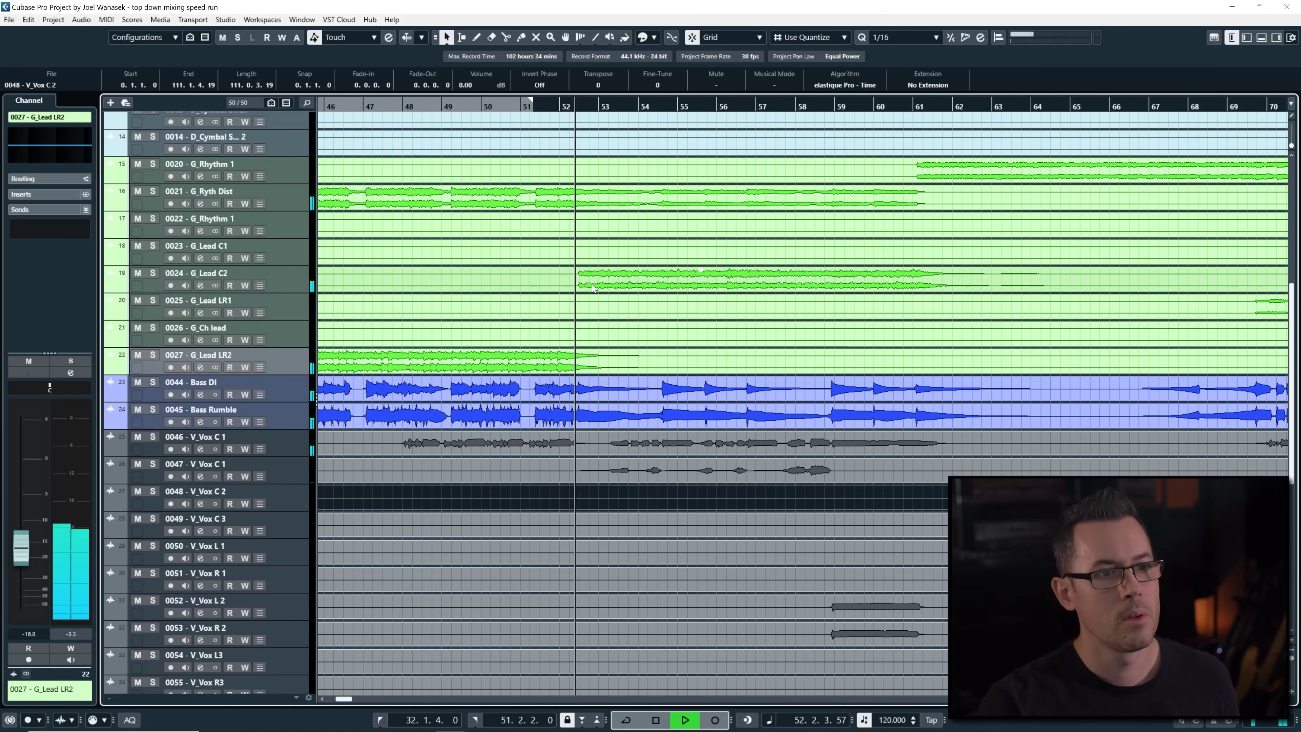
scroll(561, 359, up, 10)
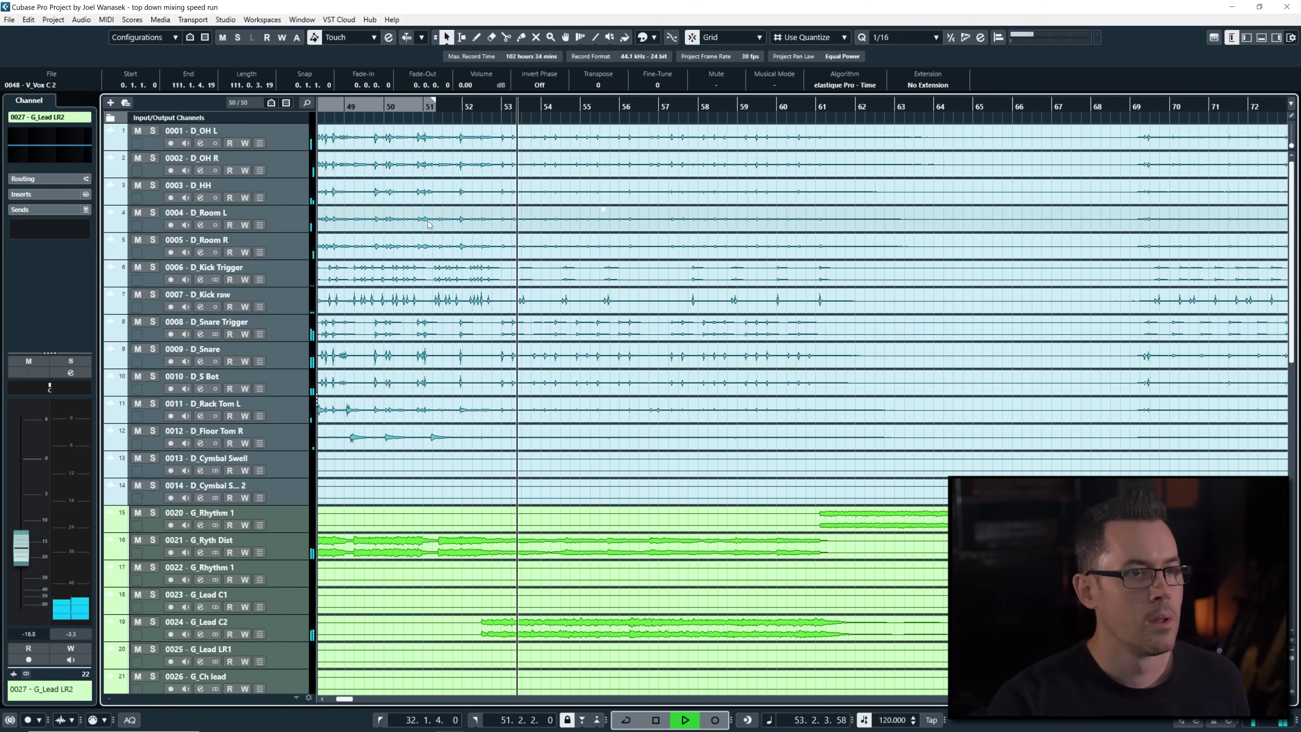
Switch the ruler's time display to seconds and play the section around bar 52
key(h)
key(h)
key(h)
right_click(570, 99)
click(600, 123)
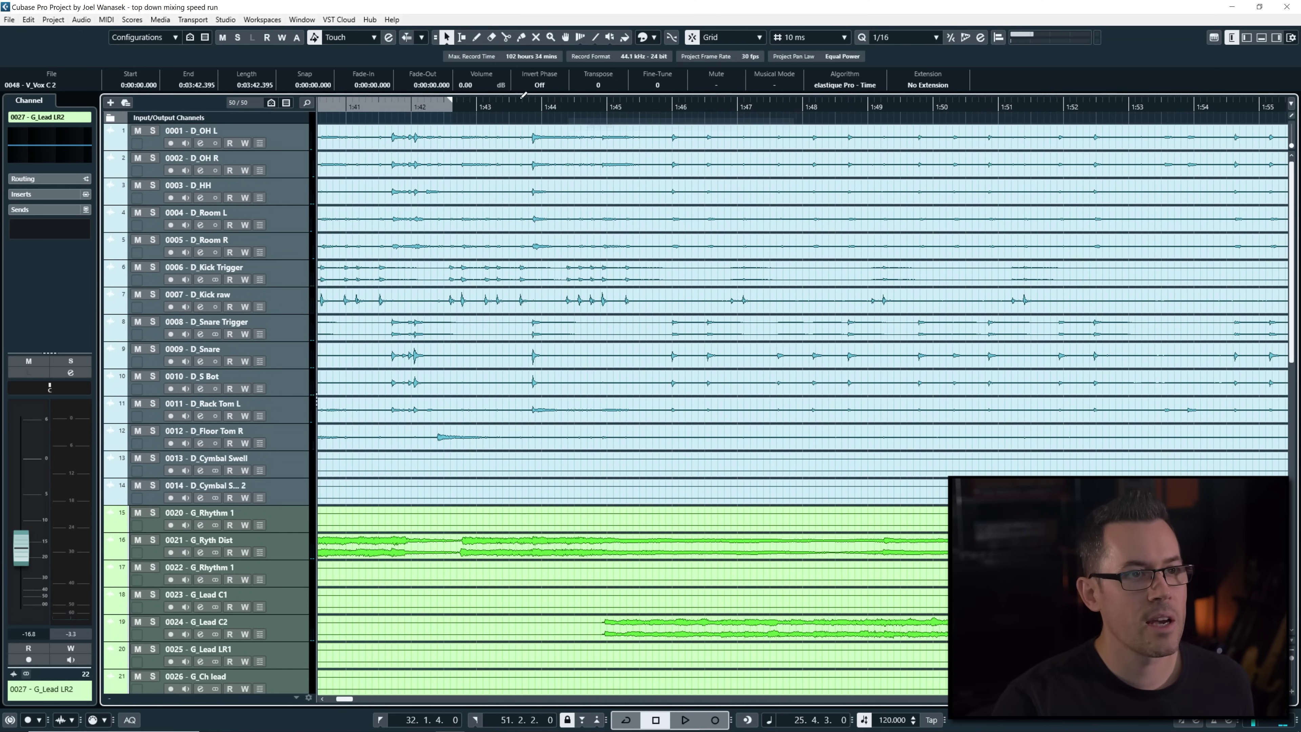
key(g)
key(g)
key(g)
key(g)
key(g)
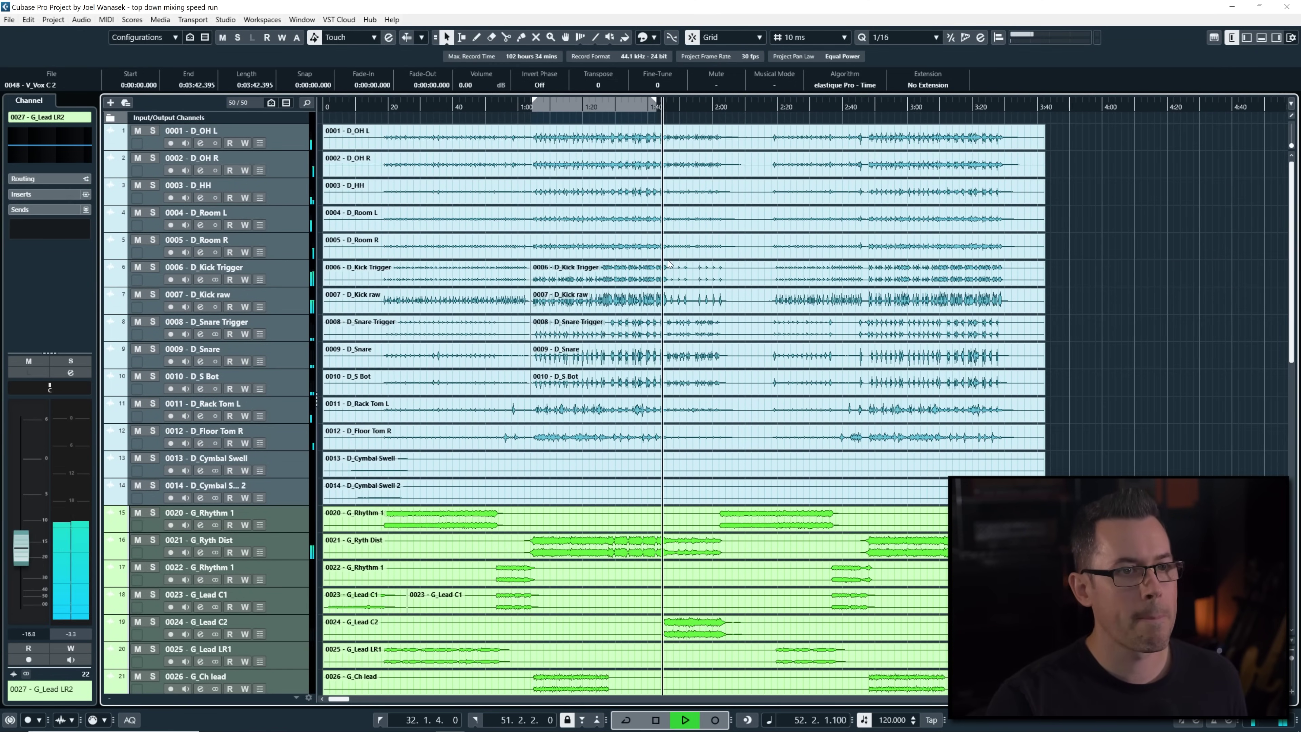
key(space)
scroll(564, 236, right, 4)
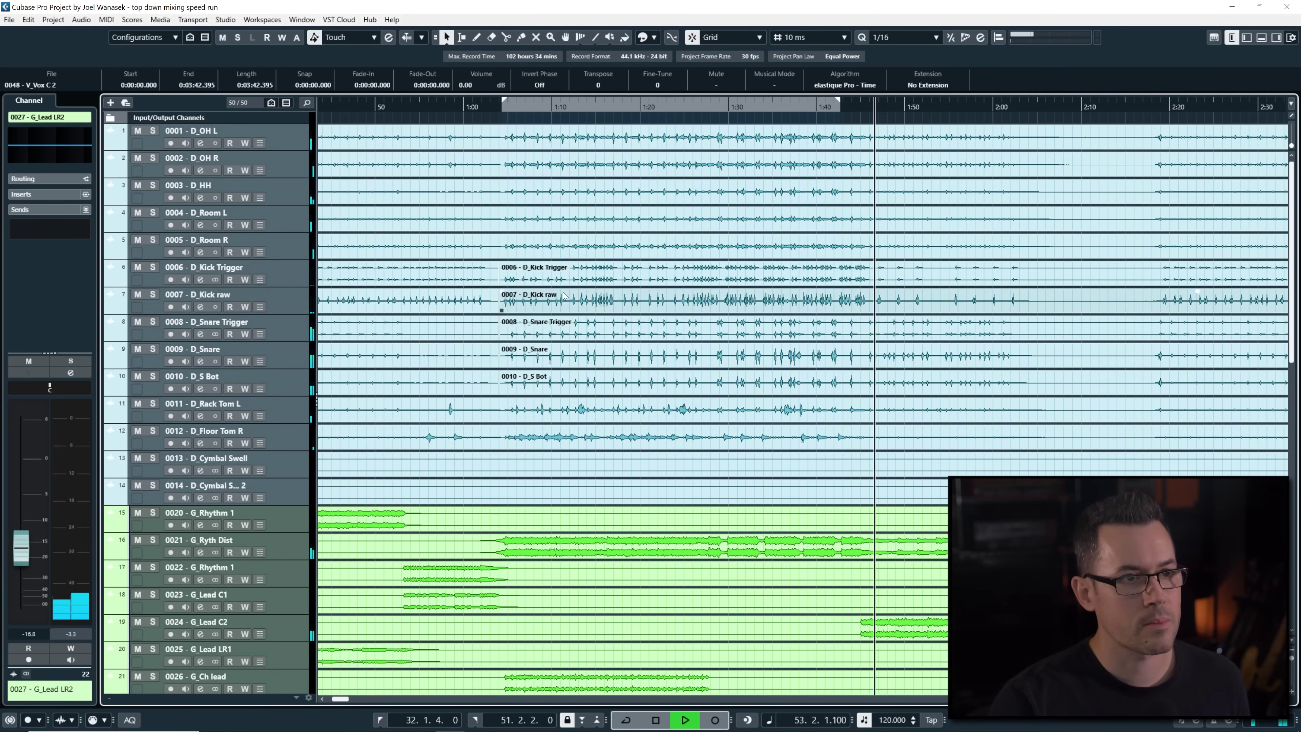
Split the clips on the five kick and snare tracks, from D_Kick Trigger to D_S Bot, at 1:44.910
click(474, 269)
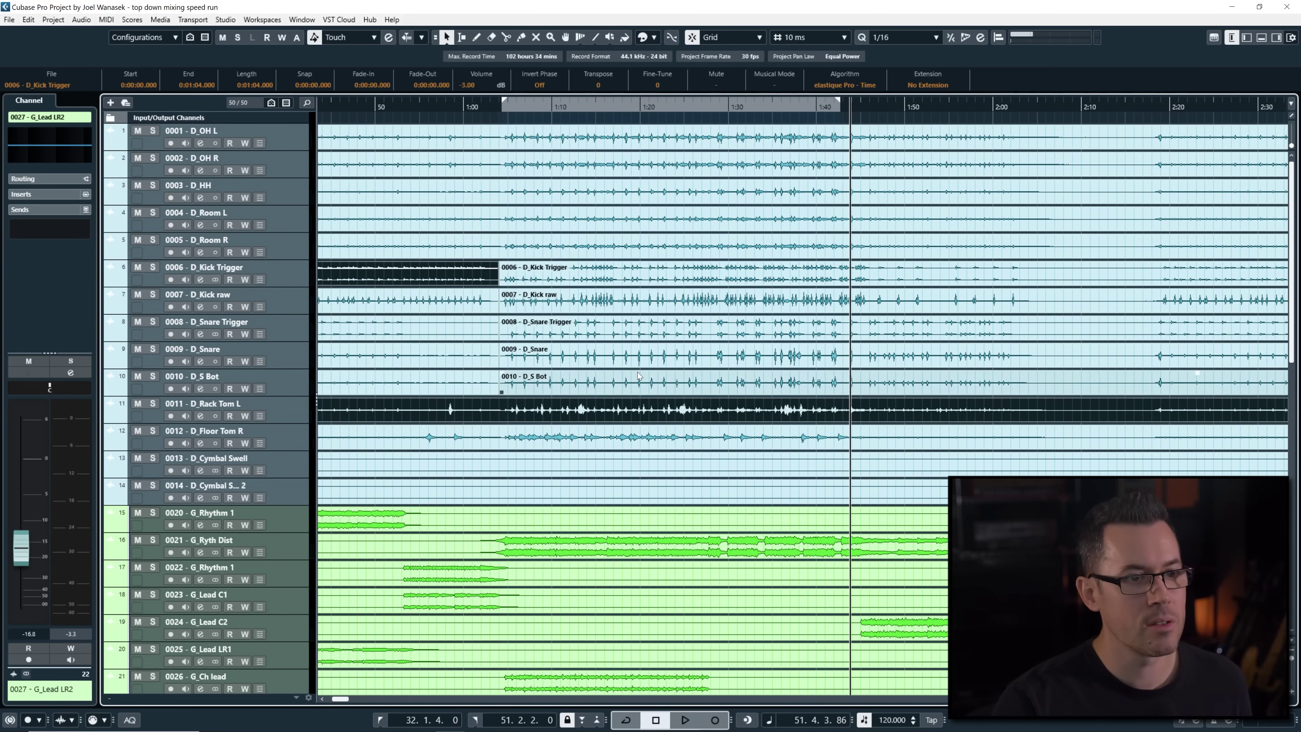
click(426, 379)
click(877, 382)
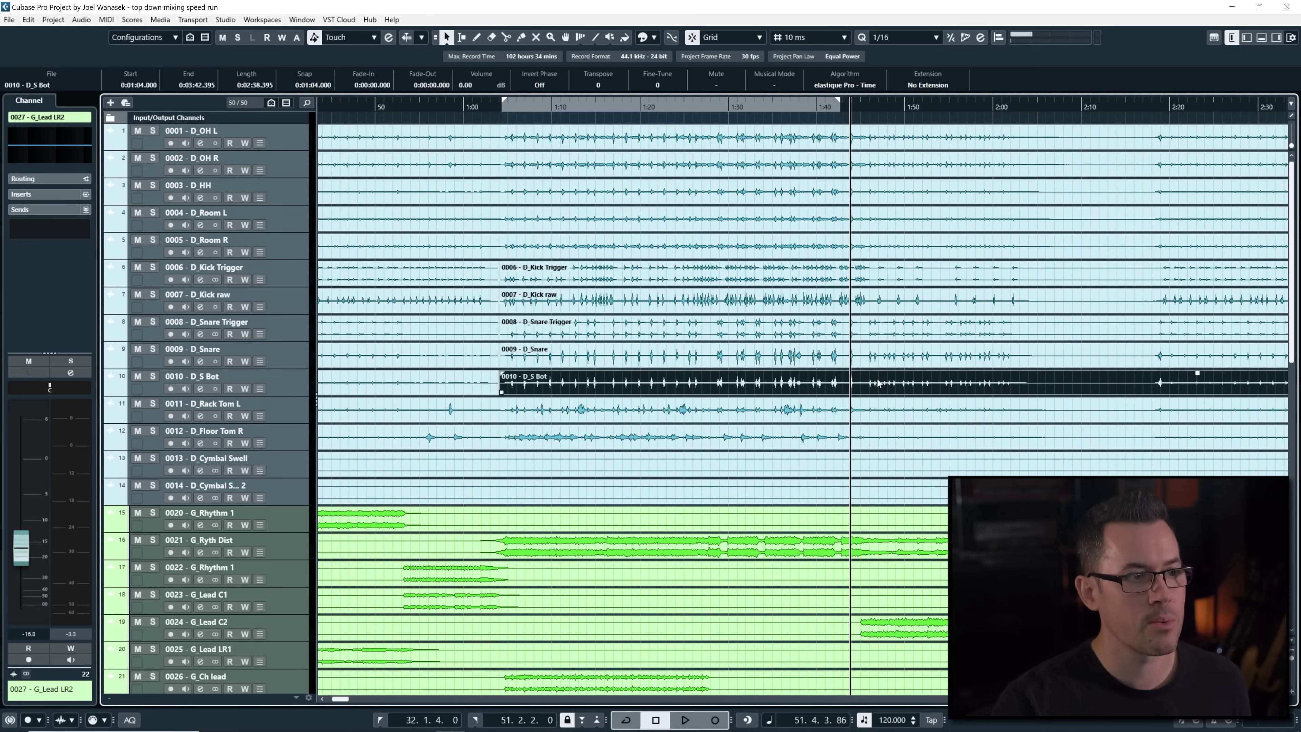
shift+click(878, 356)
shift+click(881, 328)
shift+click(879, 302)
shift+click(877, 277)
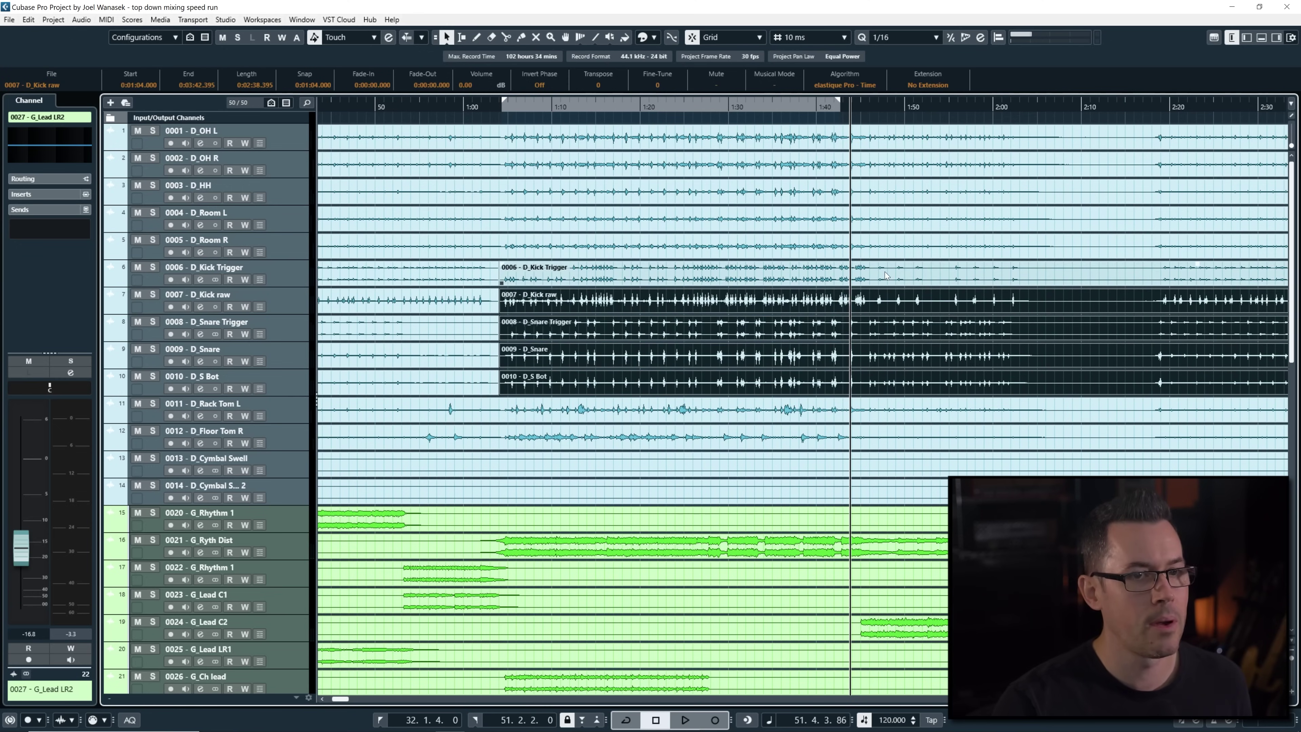
key(h)
key(h)
key(h)
key(h)
key(h)
key(h)
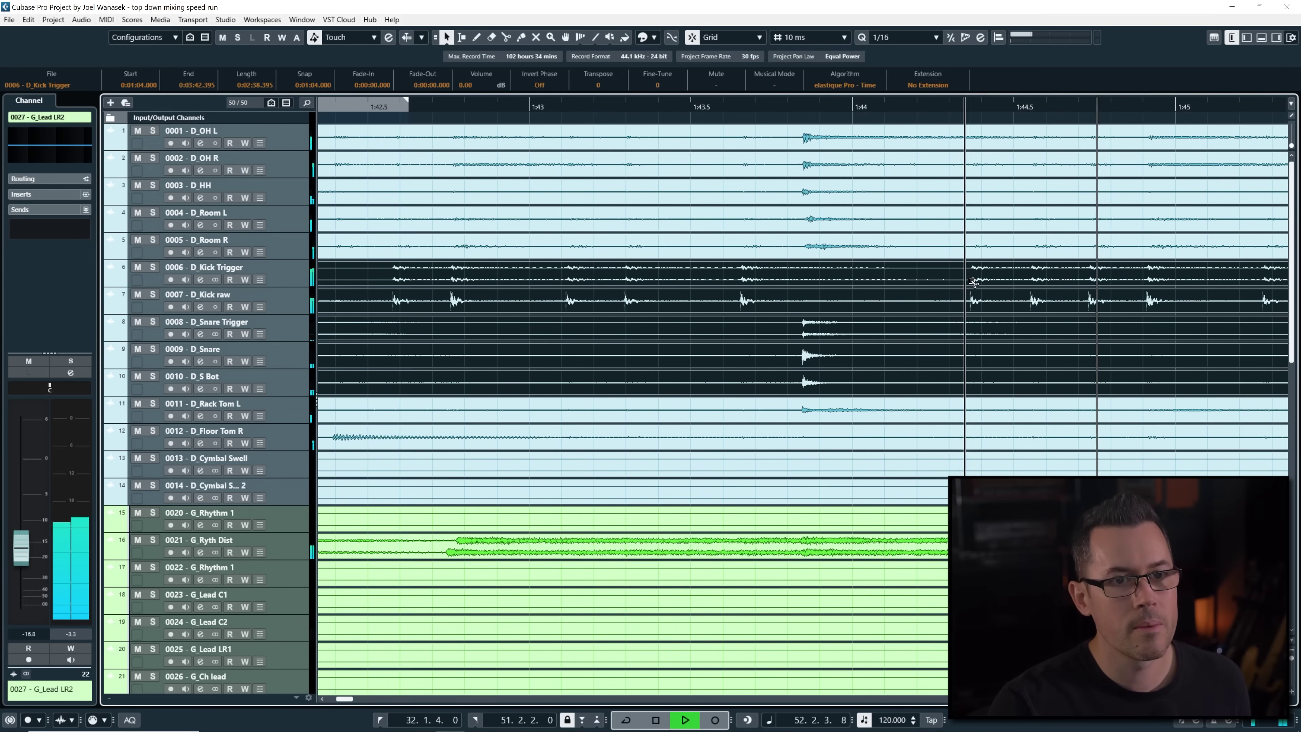
alt+click(1146, 279)
Split the same kick and snare clips again at 2:14.510
key(space)
key(g)
key(g)
key(g)
key(g)
key(g)
key(g)
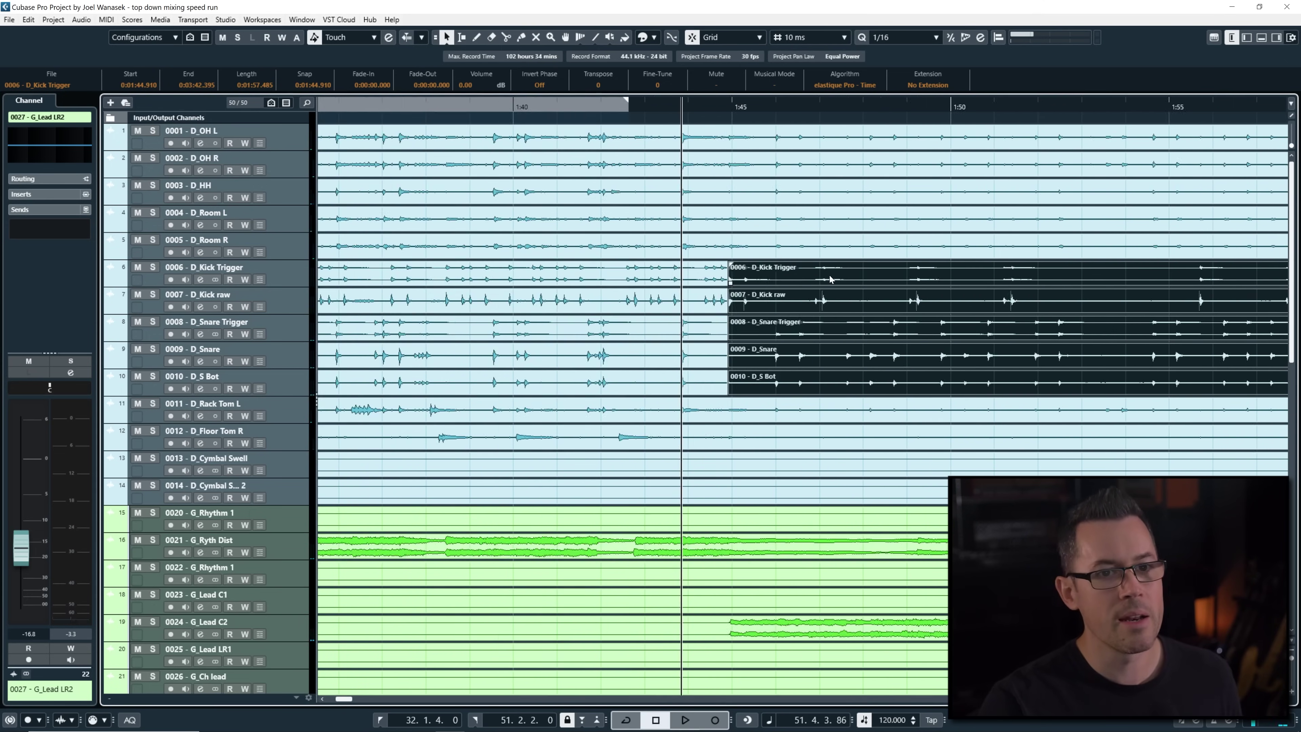
scroll(878, 267, right, 3)
alt+click(976, 283)
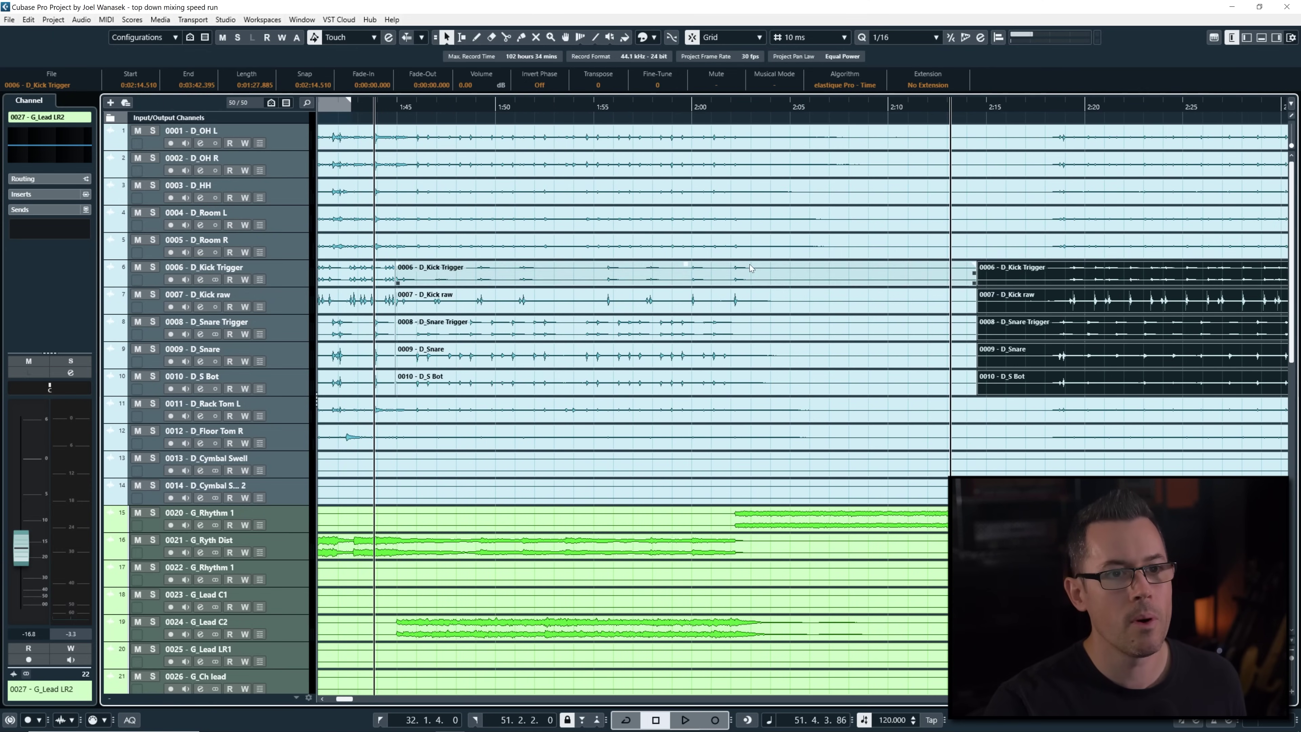
Set the clip volume of the kick and snare section between 1:44.910 and 2:14.510 to -3 dB
click(752, 265)
drag(795, 275, 643, 393)
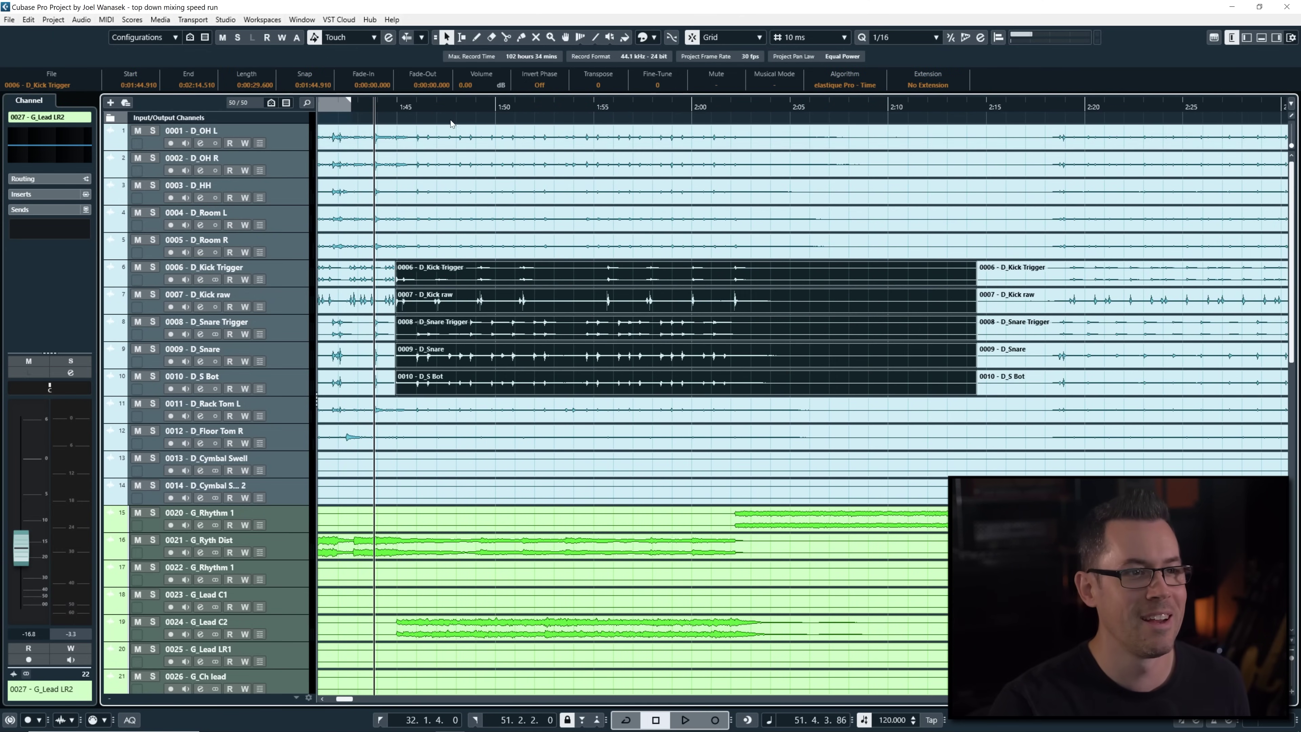
click(423, 106)
click(534, 277)
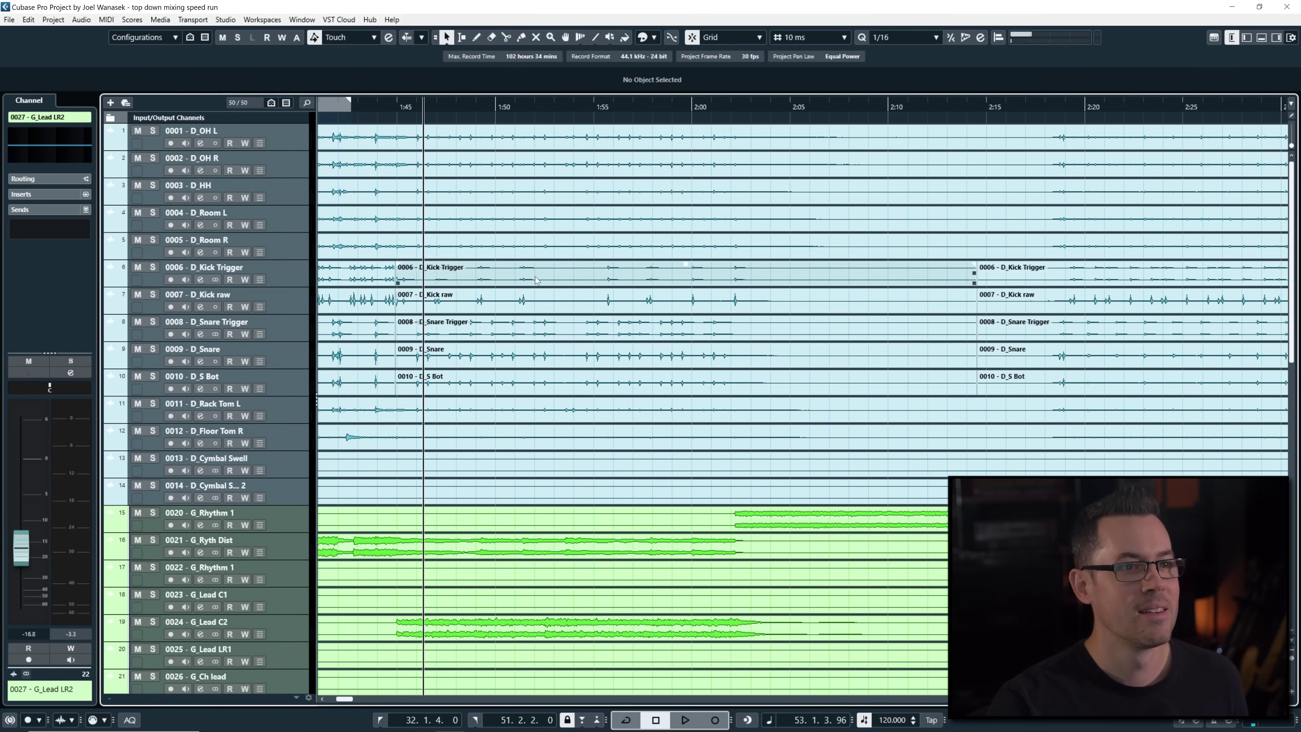
drag(490, 396, 489, 396)
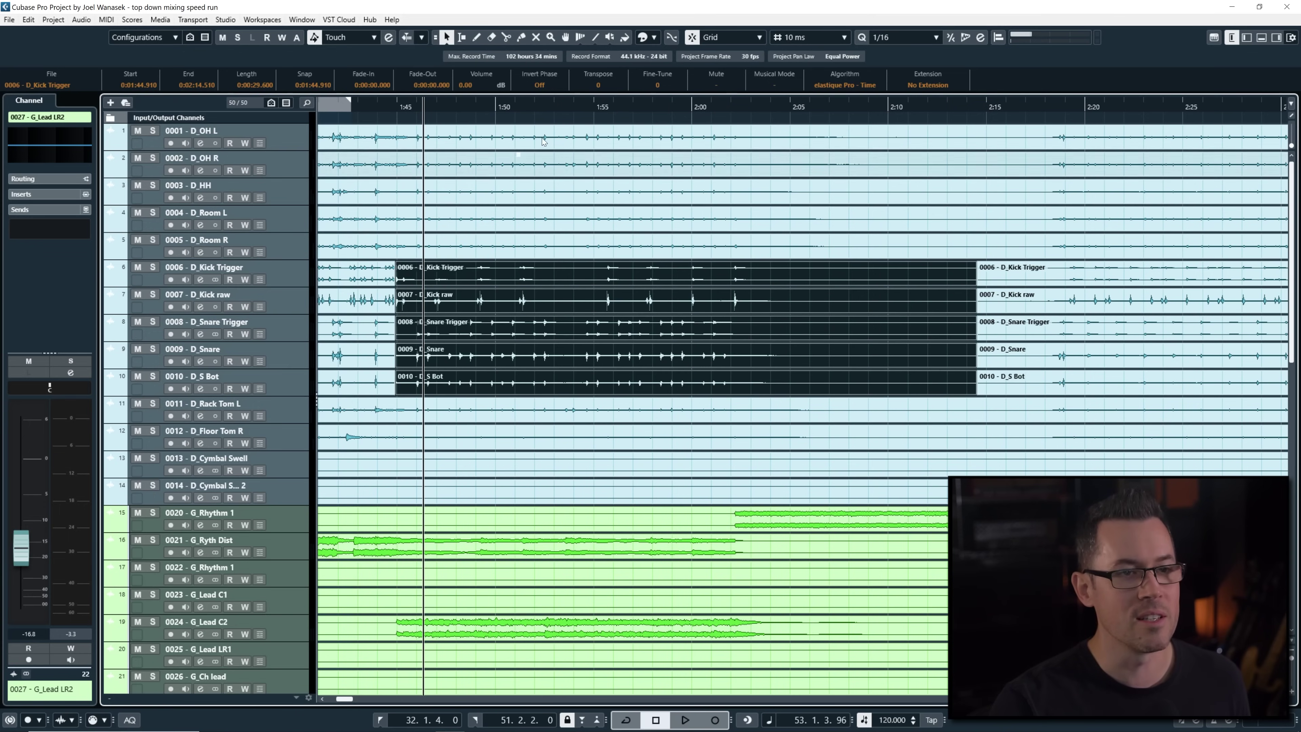
key(space)
scroll(472, 87, down, 3)
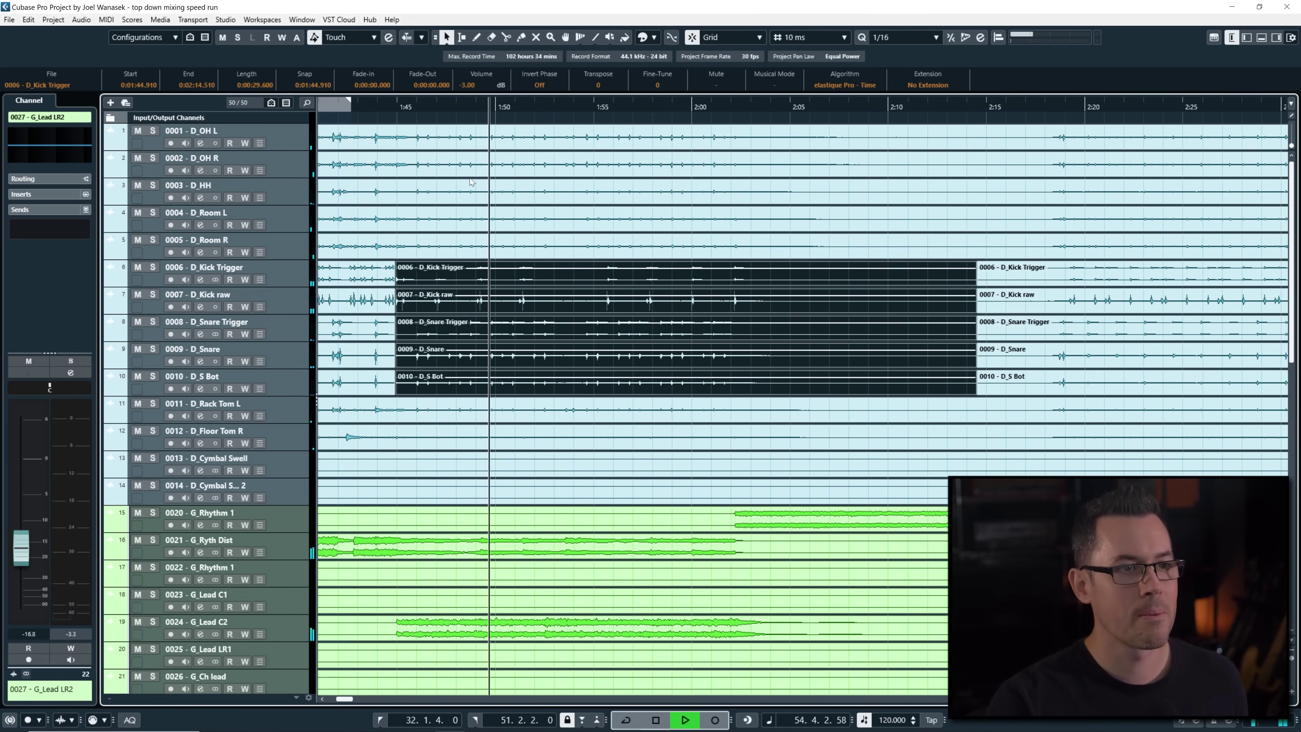
Split the D_OH L and D_OH R overhead clips together at 1:45.980
click(420, 135)
scroll(419, 123, up, 5)
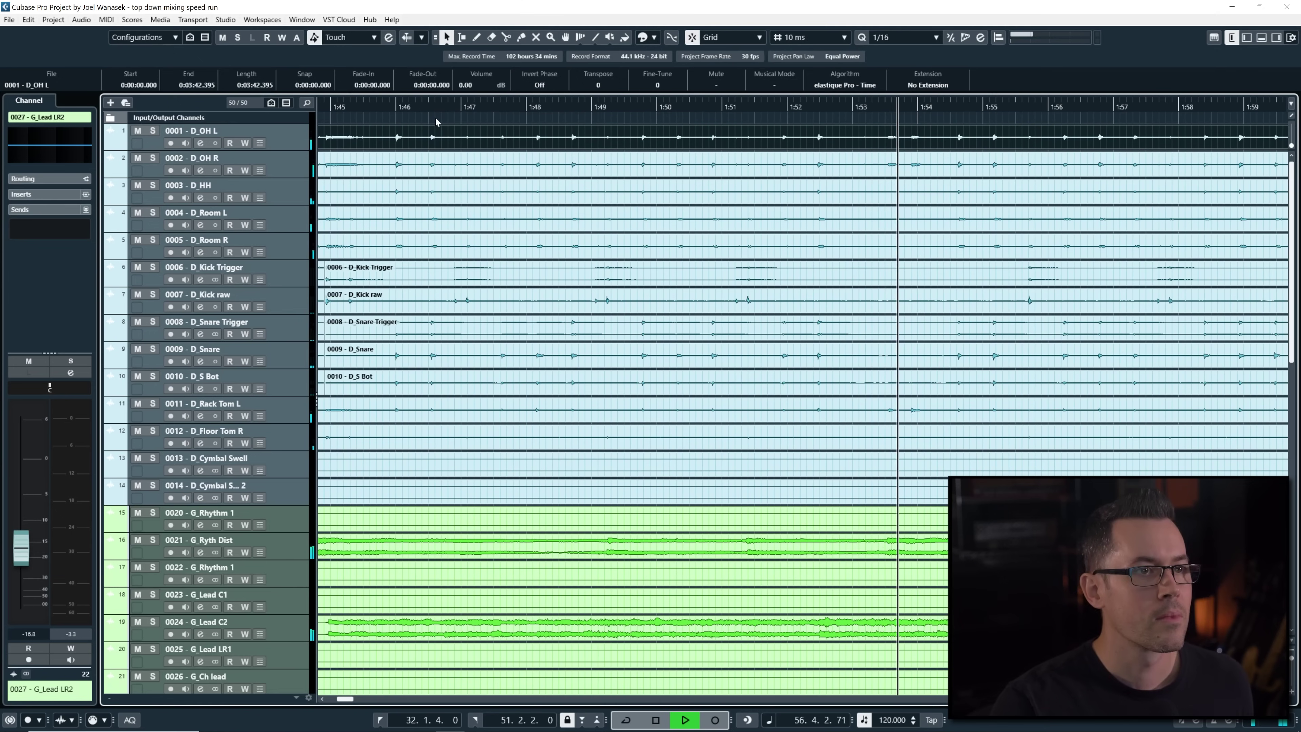
key(space)
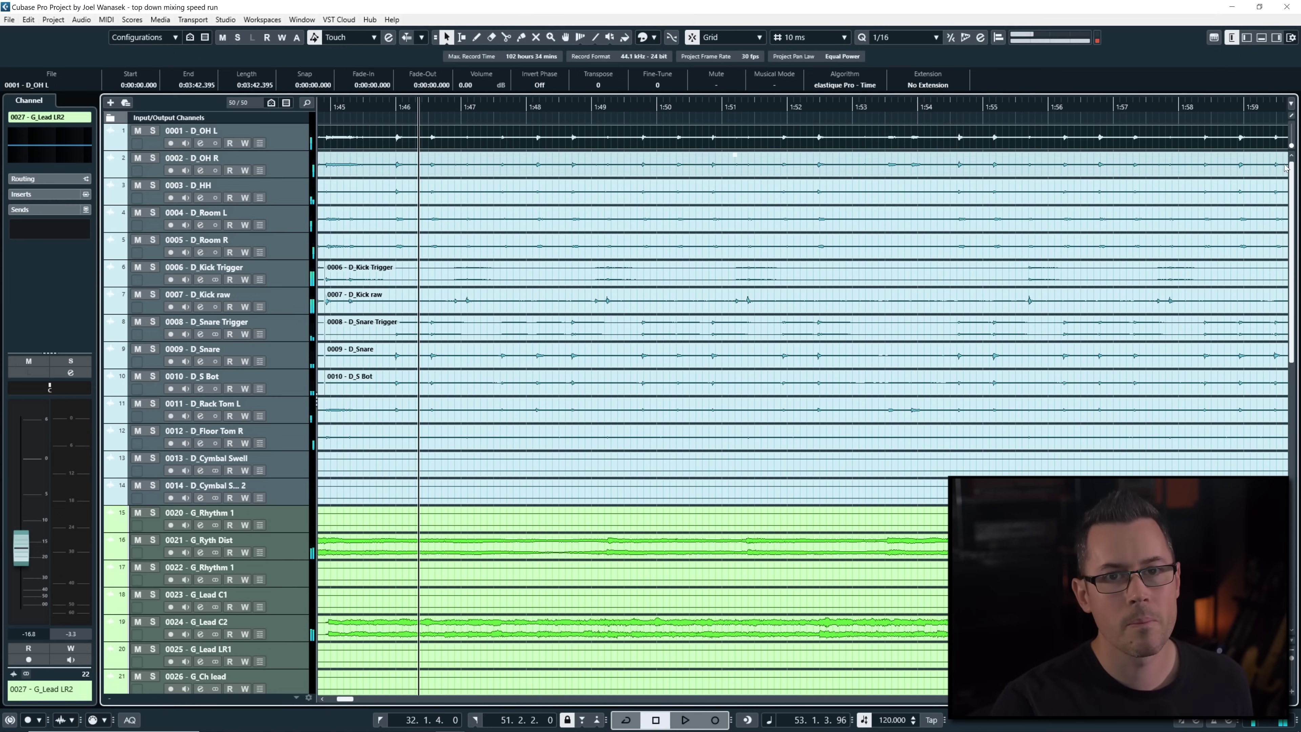
drag(1292, 146, 1292, 143)
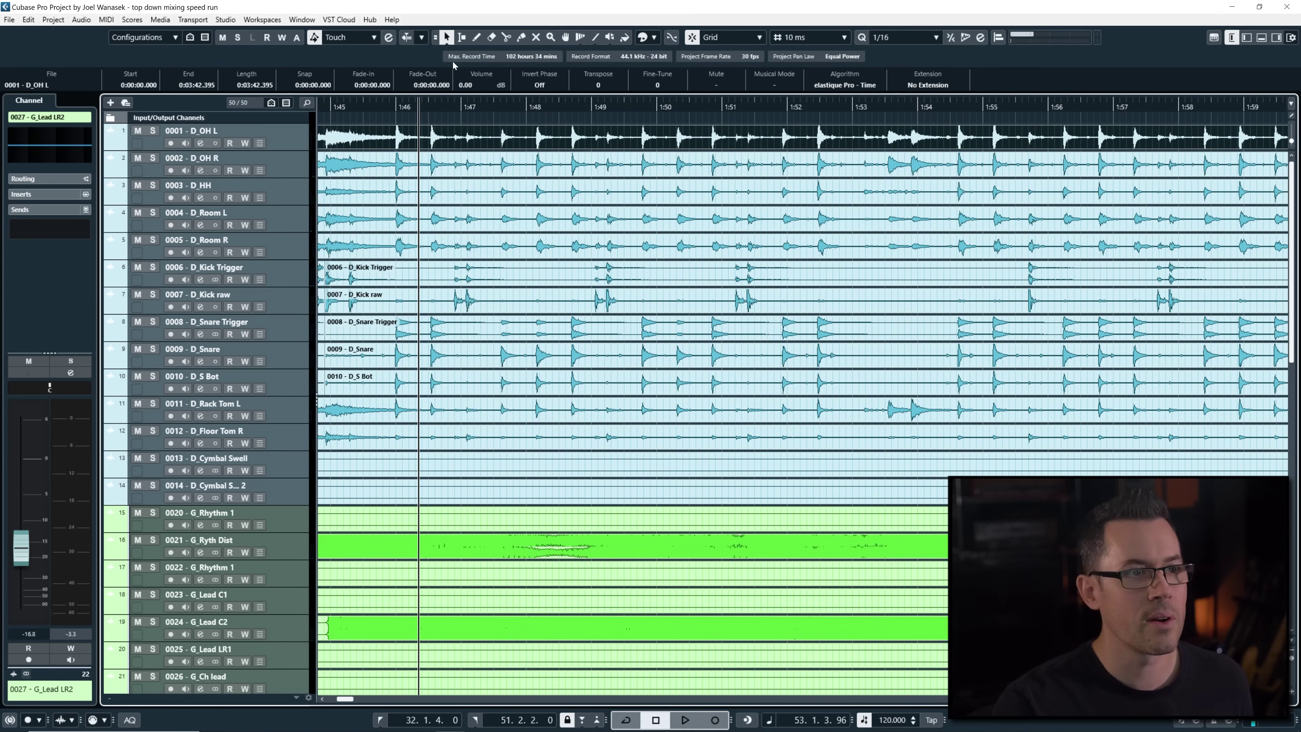
shift+click(391, 169)
drag(391, 108, 587, 108)
scroll(606, 156, right, 3)
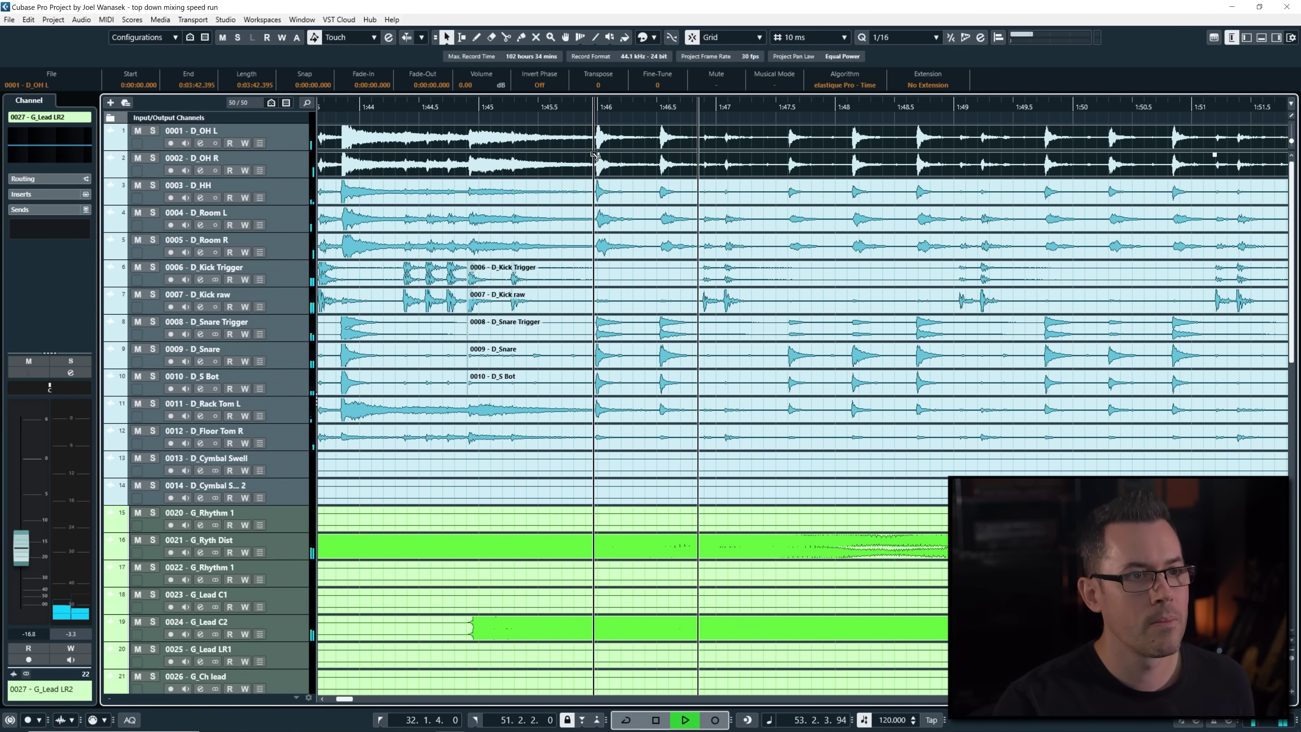
key(alt+space)
key(Escape)
key(space)
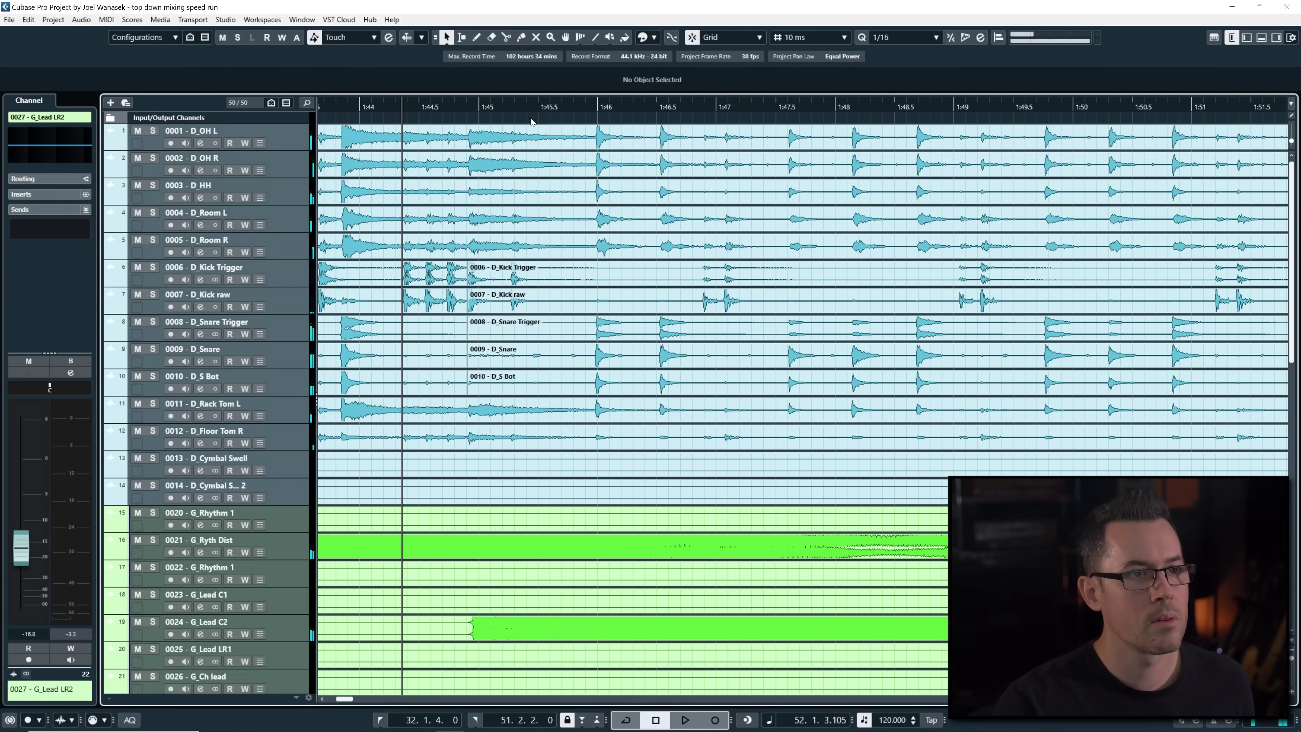
click(603, 171)
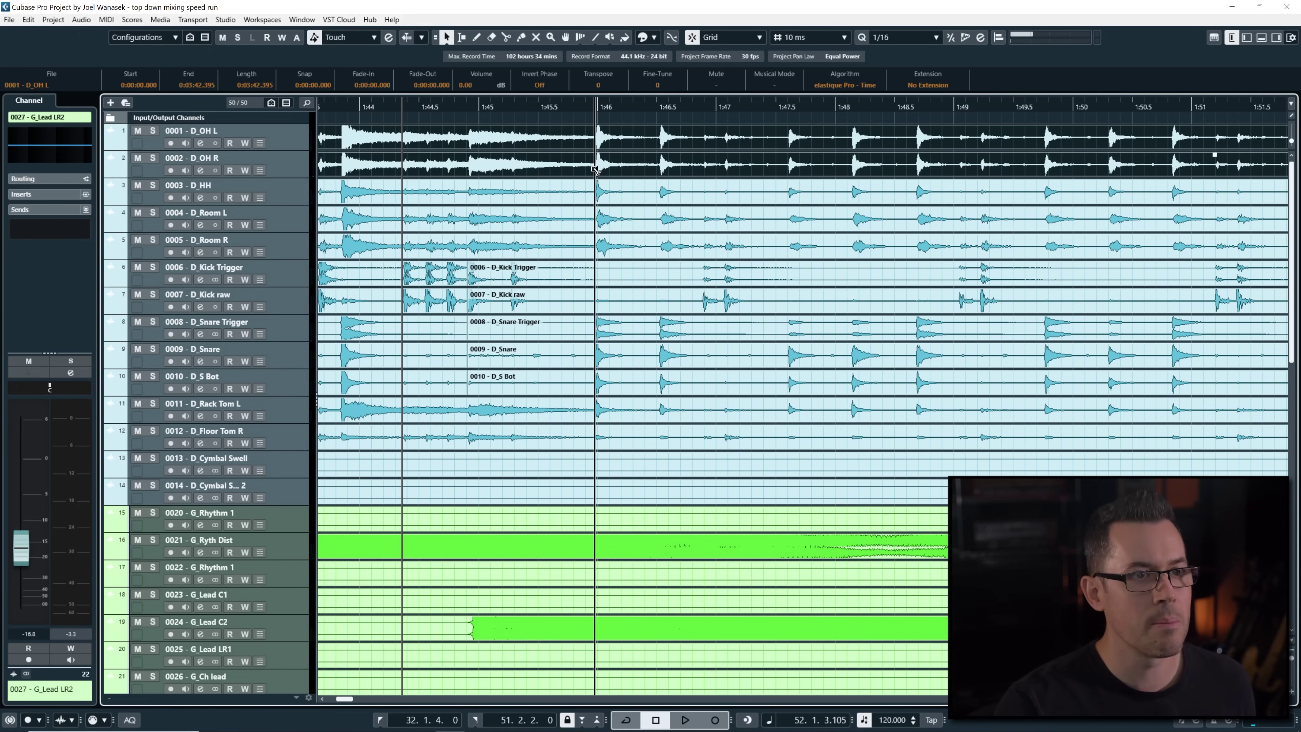
alt+click(594, 169)
Split both overhead clips around the rack tom fill, at 1:53.520 and 1:54.590
scroll(696, 174, right, 5)
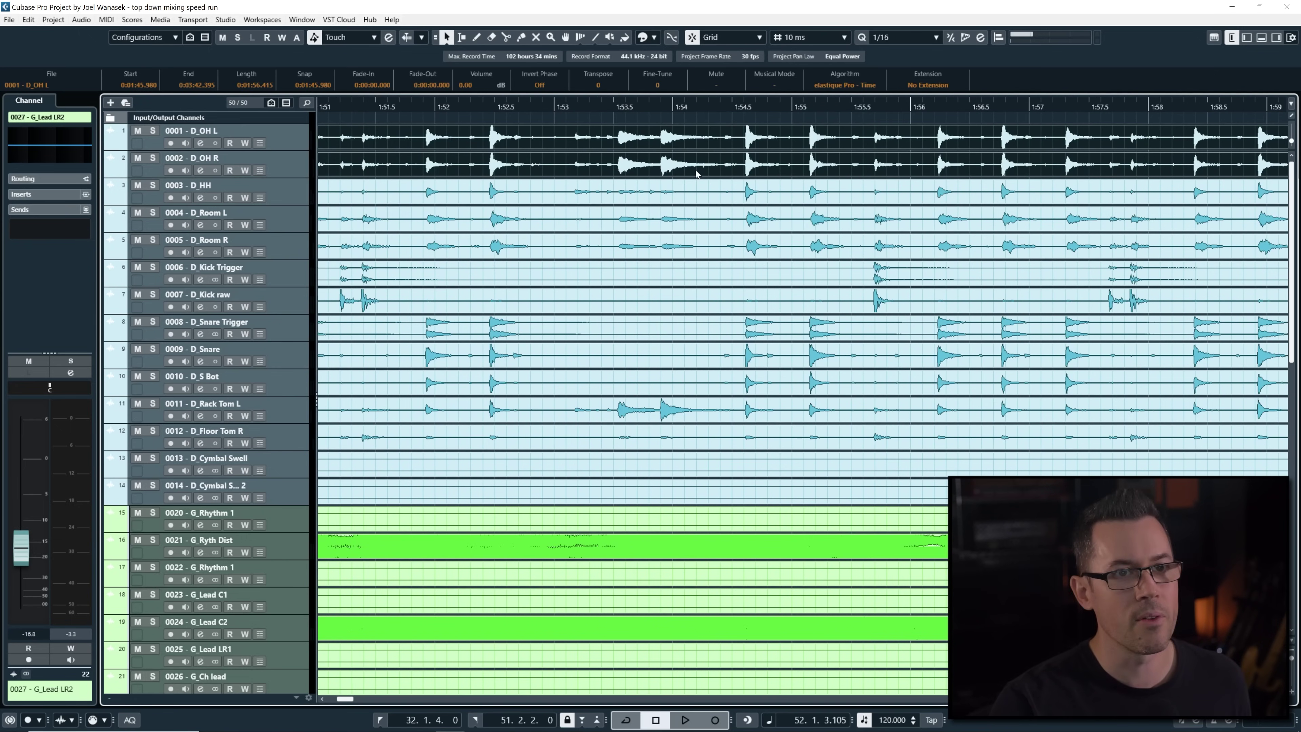
alt+click(616, 145)
click(771, 162)
alt+click(745, 154)
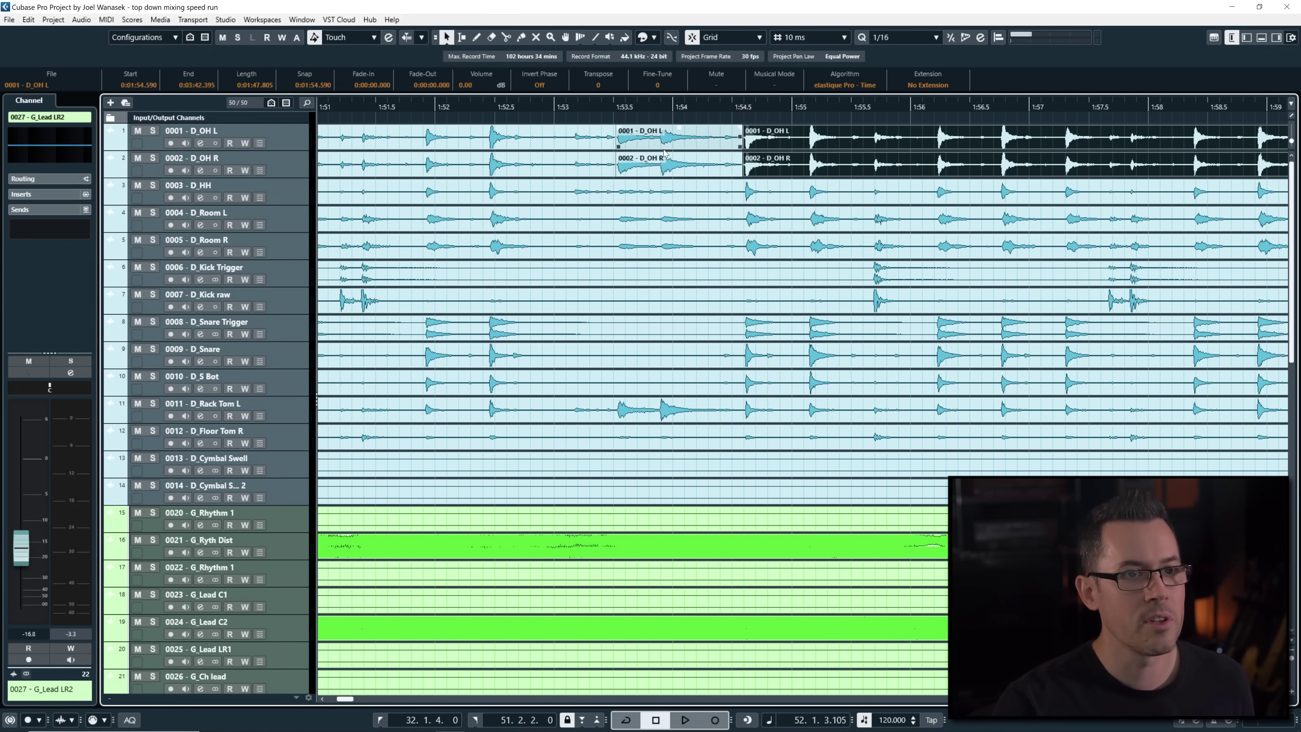
Set the clip volume of both overheads between 1:45.980 and 1:53.520 to 4 dB
key(g)
click(405, 136)
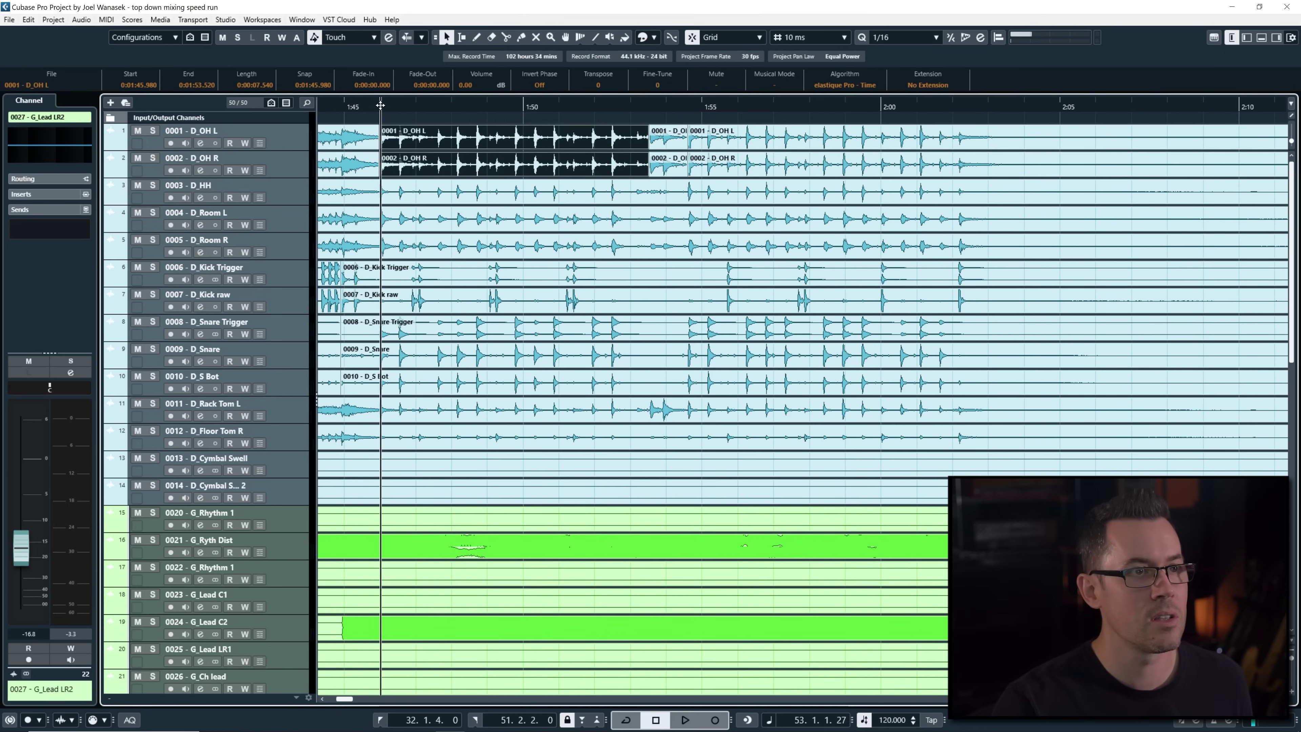
key(space)
scroll(476, 86, up, 3)
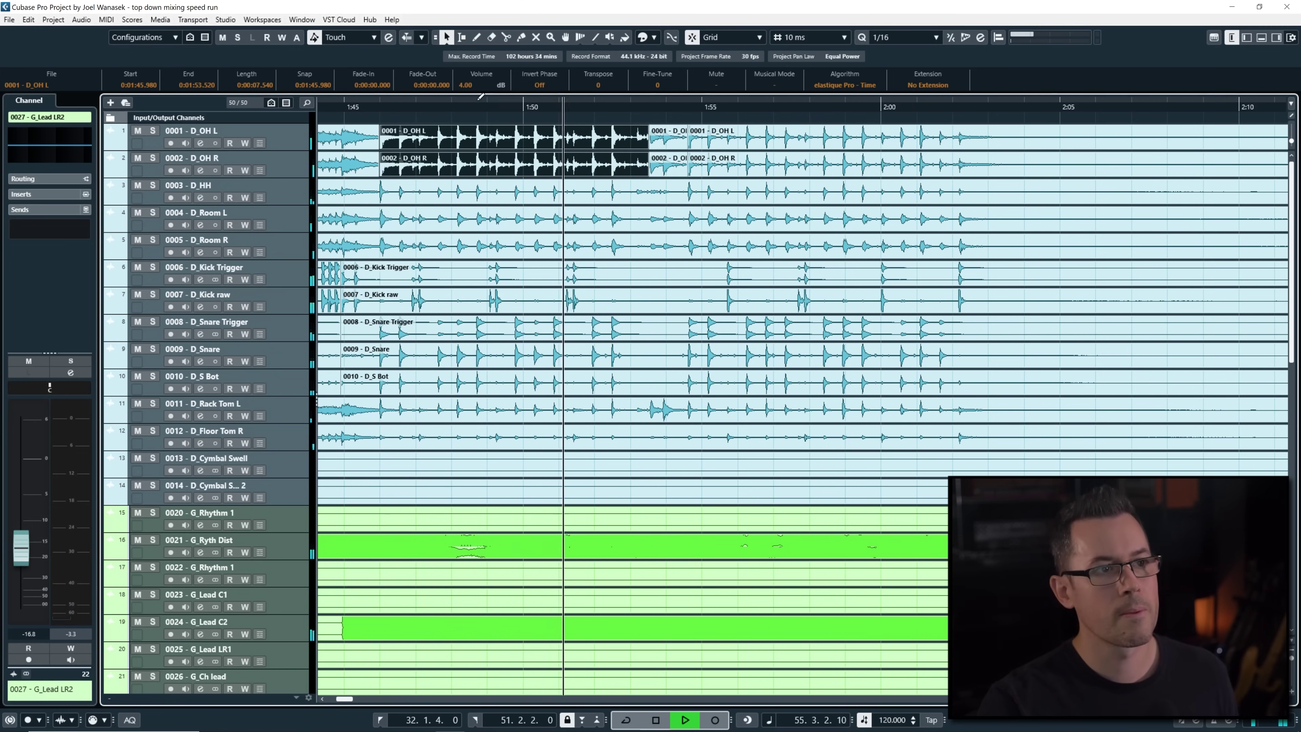
Split both overhead clips at 1:53.150 and set the short part just before the tom fill to -3 dB
key(h)
key(h)
key(h)
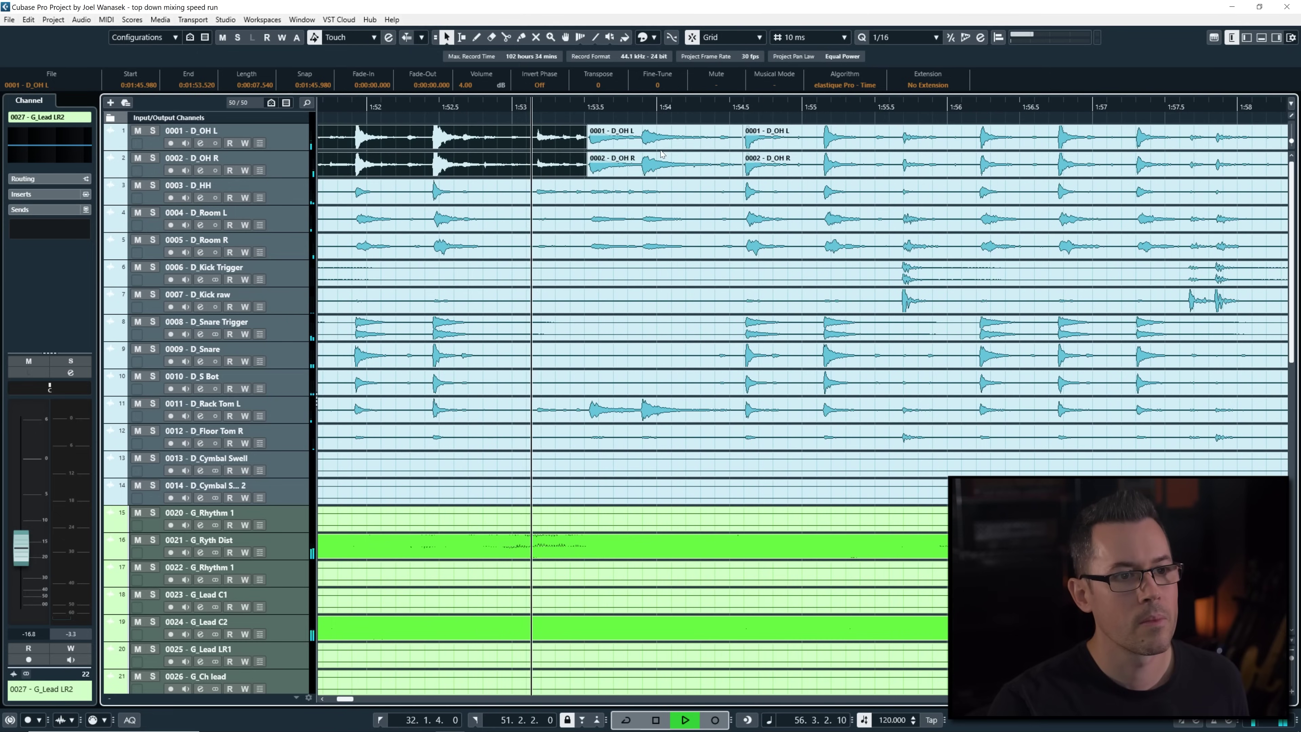
click(532, 139)
key(space)
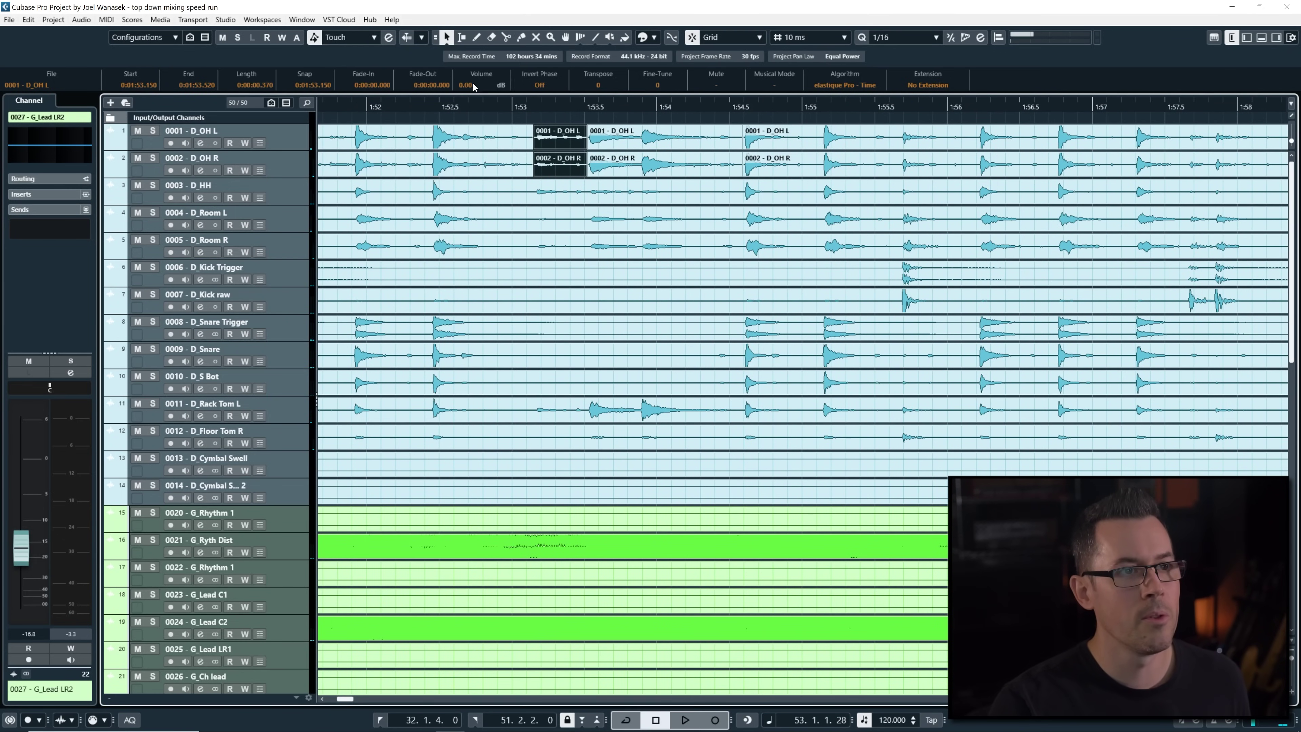
key(space)
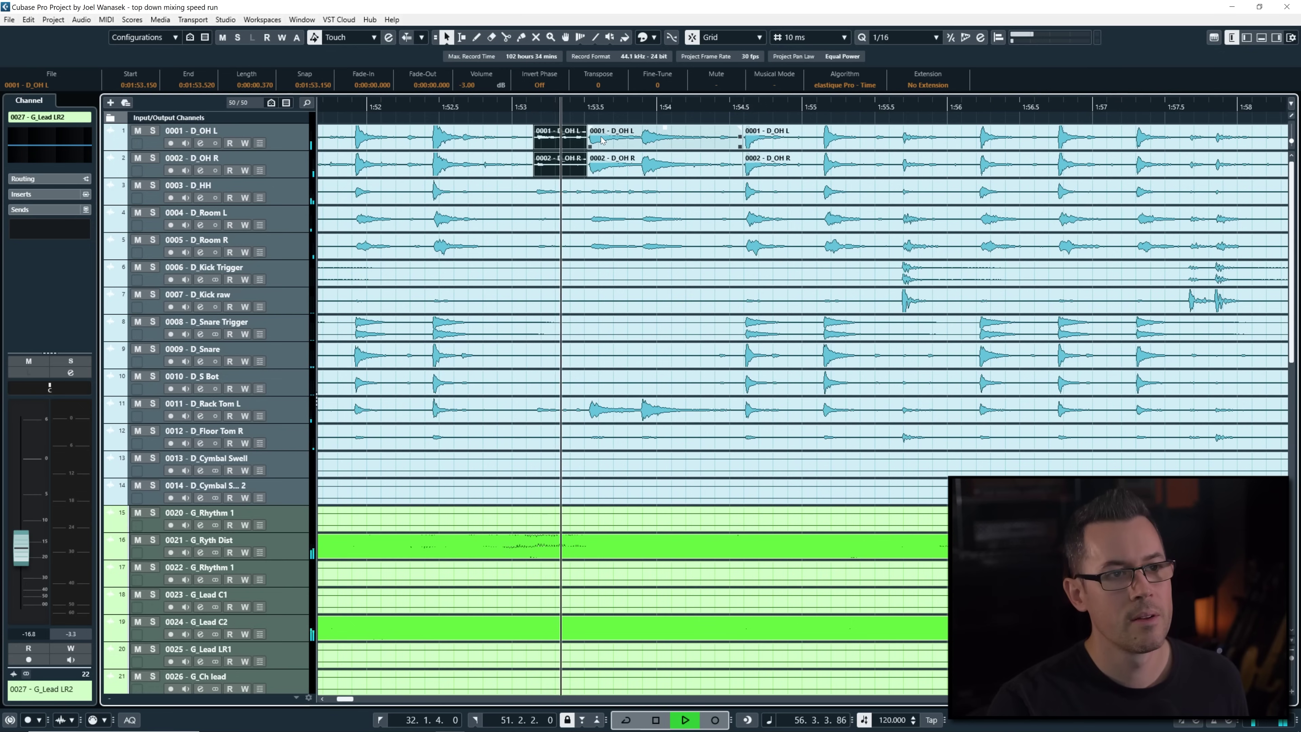
Set the clip volume of both overheads during the tom fill, from 1:53.520 to 1:54.590, to -5 dB
click(603, 144)
key(space)
shift+click(695, 174)
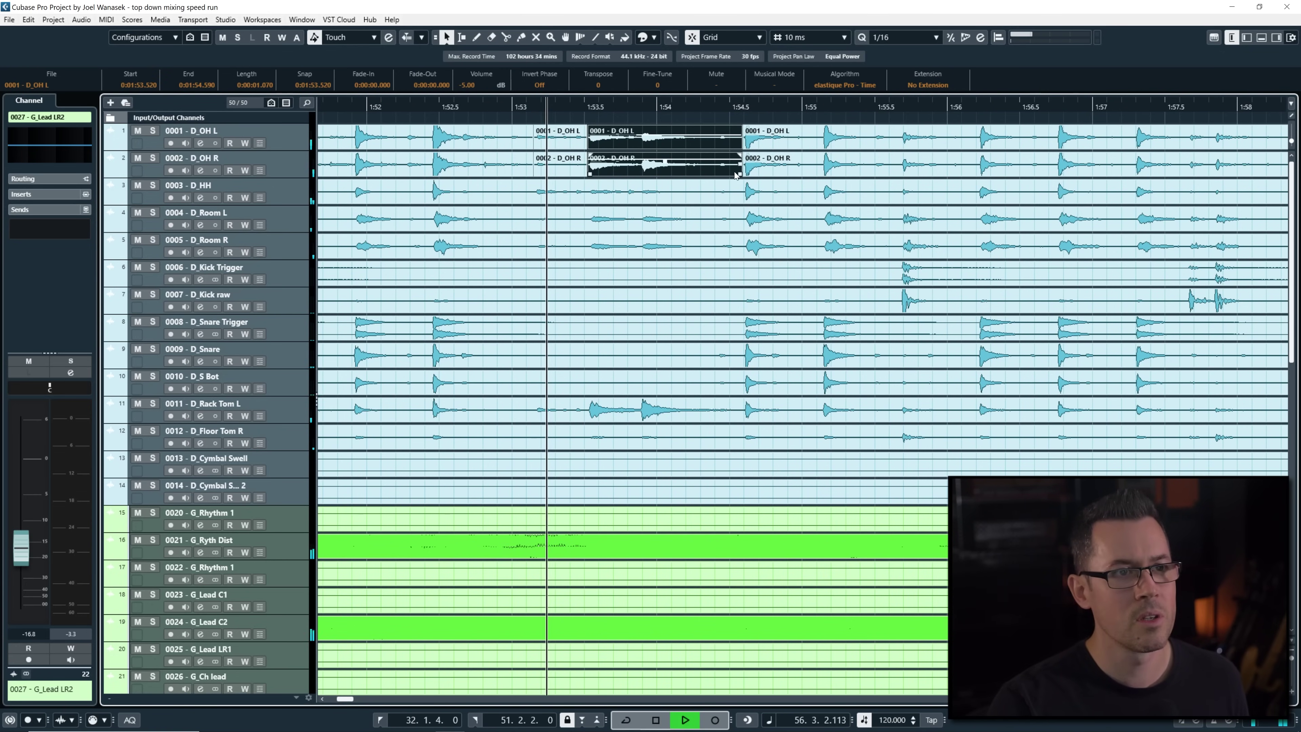
Split the overhead clips that follow the tom fill at 2:18.030
scroll(799, 196, down, 3)
scroll(798, 196, up, 1)
click(1019, 139)
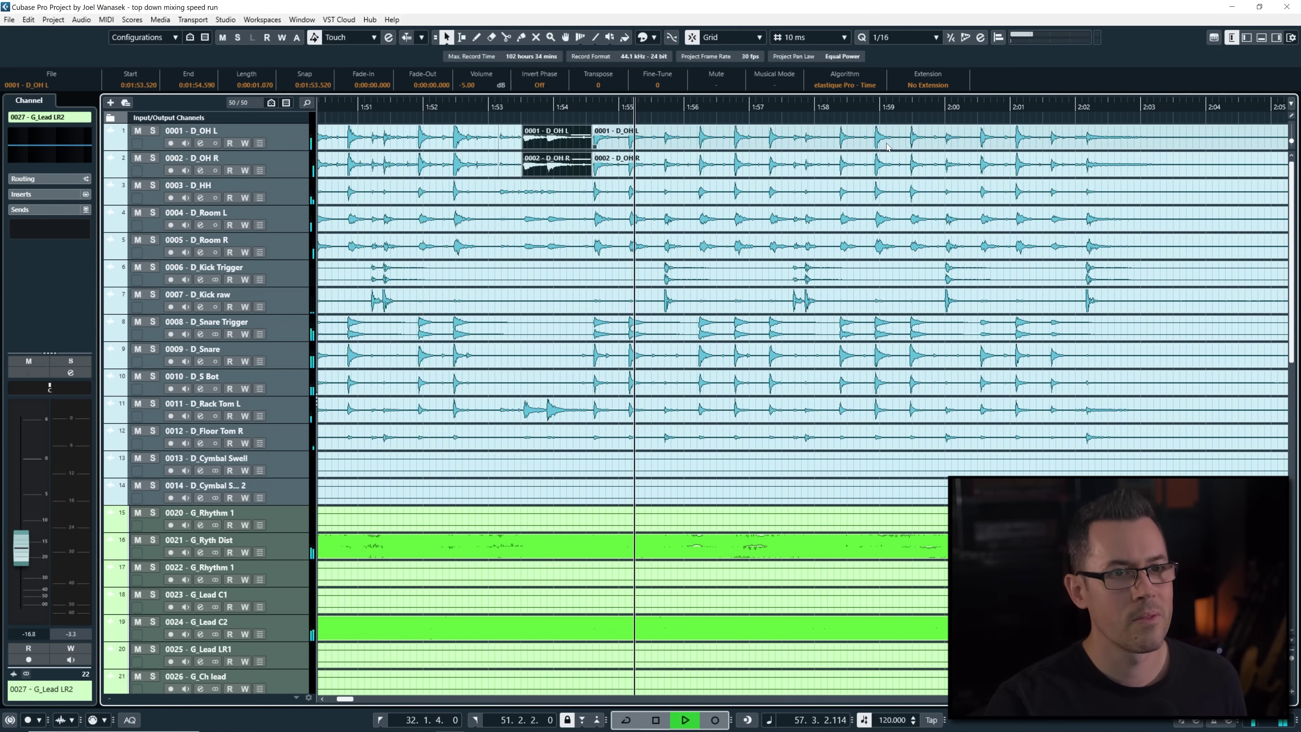
shift+click(1055, 165)
scroll(1096, 154, right, 8)
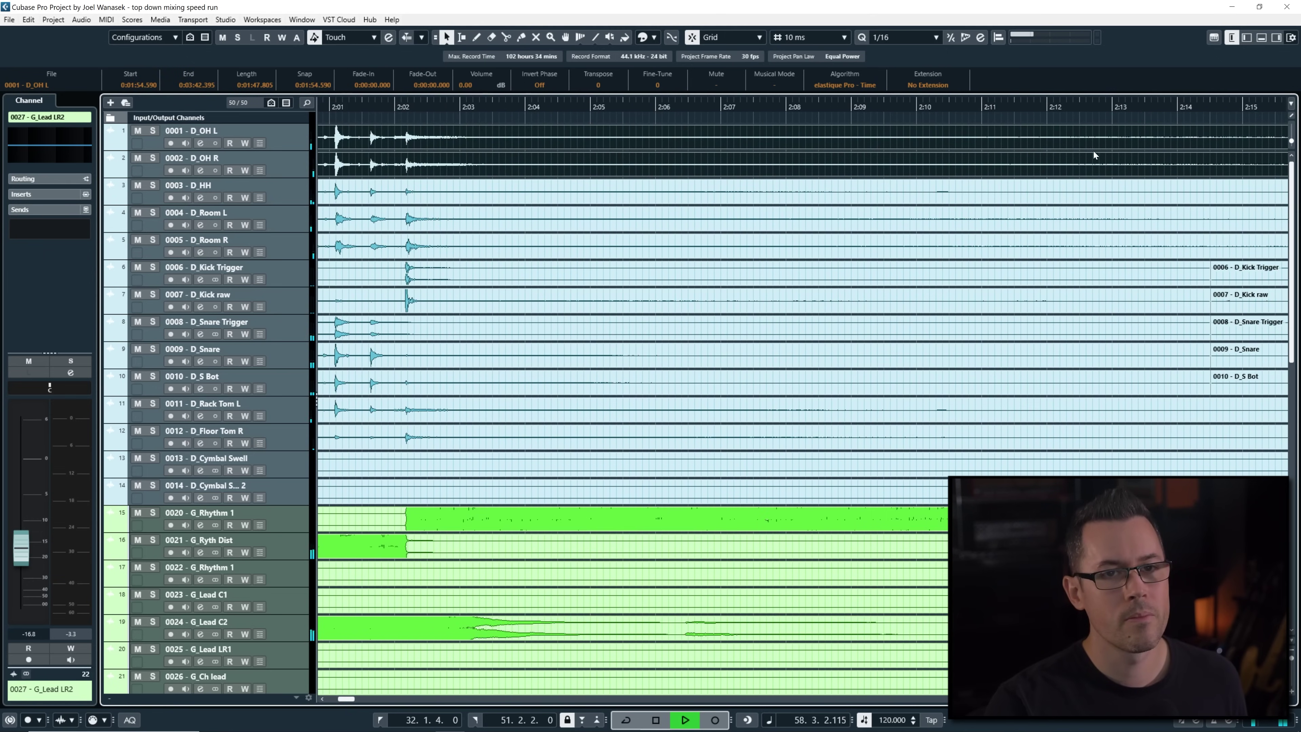
alt+click(1051, 167)
Set the clip volume of both overheads between 1:54.590 and 2:18.030 to 3 dB
click(988, 163)
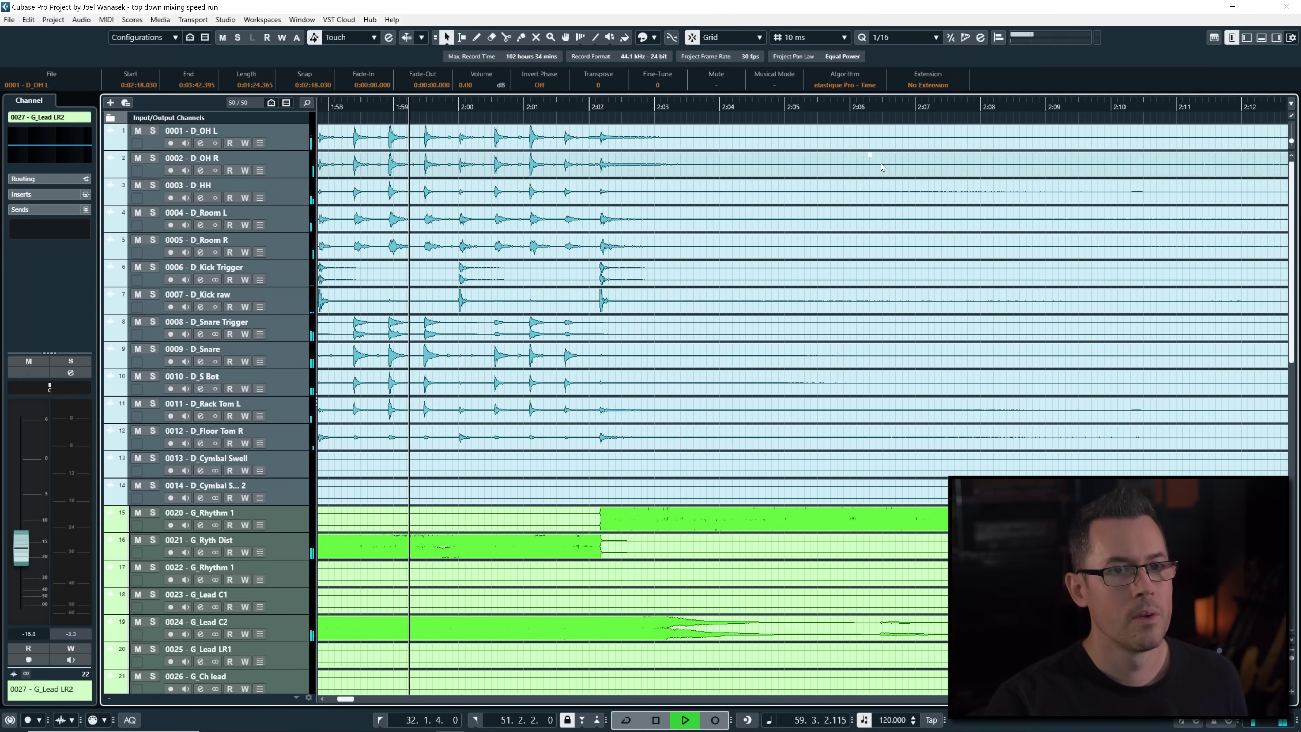
scroll(880, 163, down, 3)
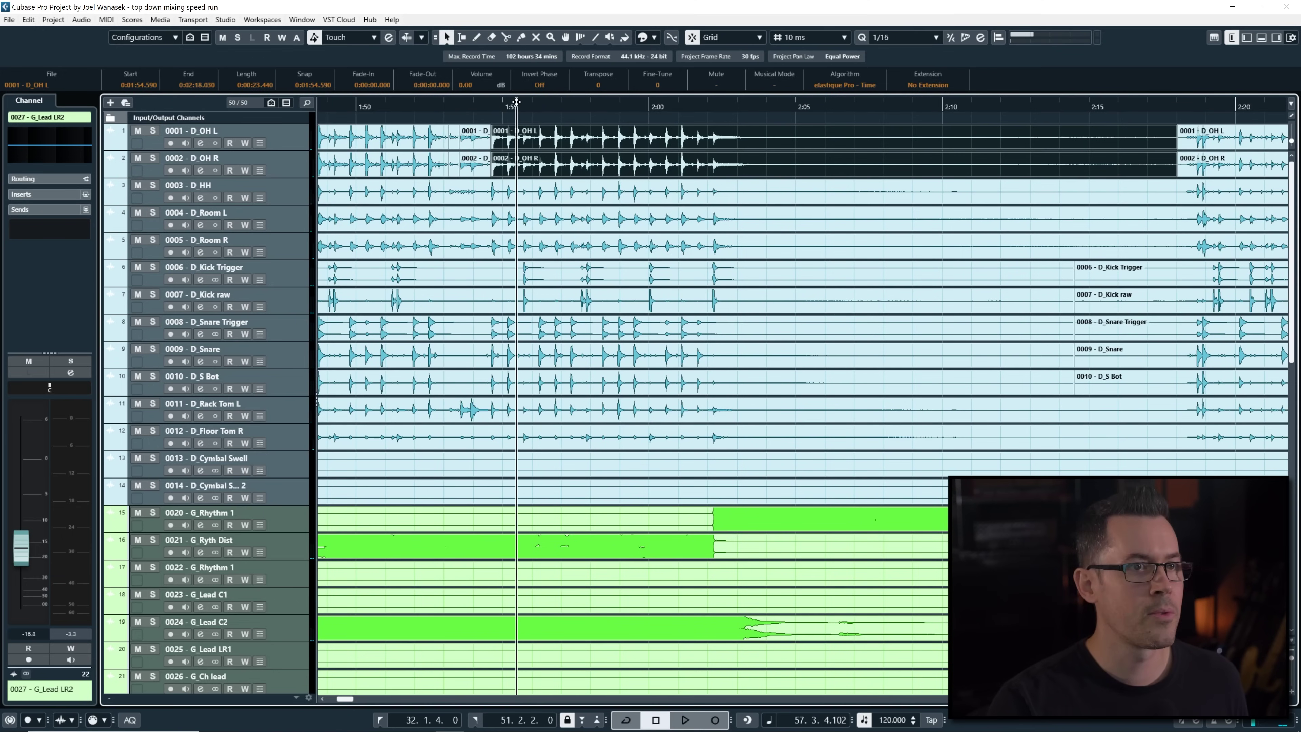
scroll(464, 85, down, 1)
scroll(466, 85, up, 2)
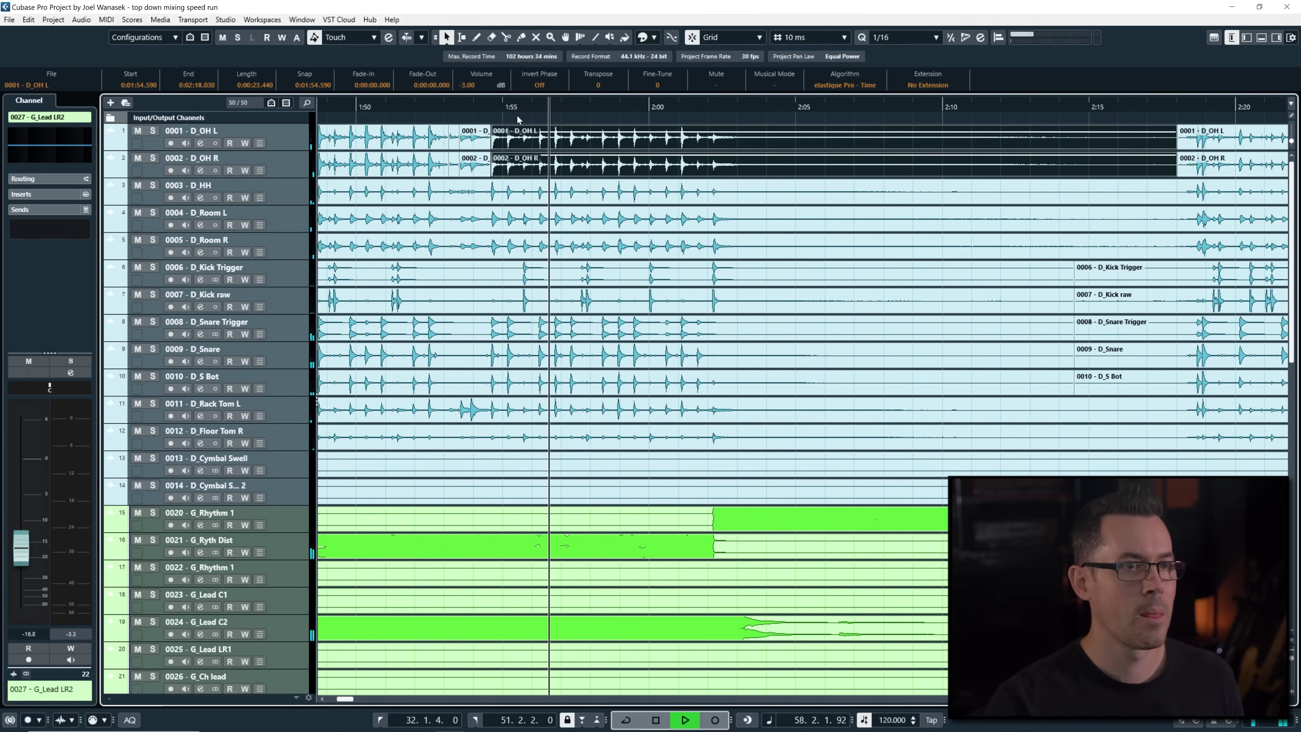
scroll(475, 88, up, 1)
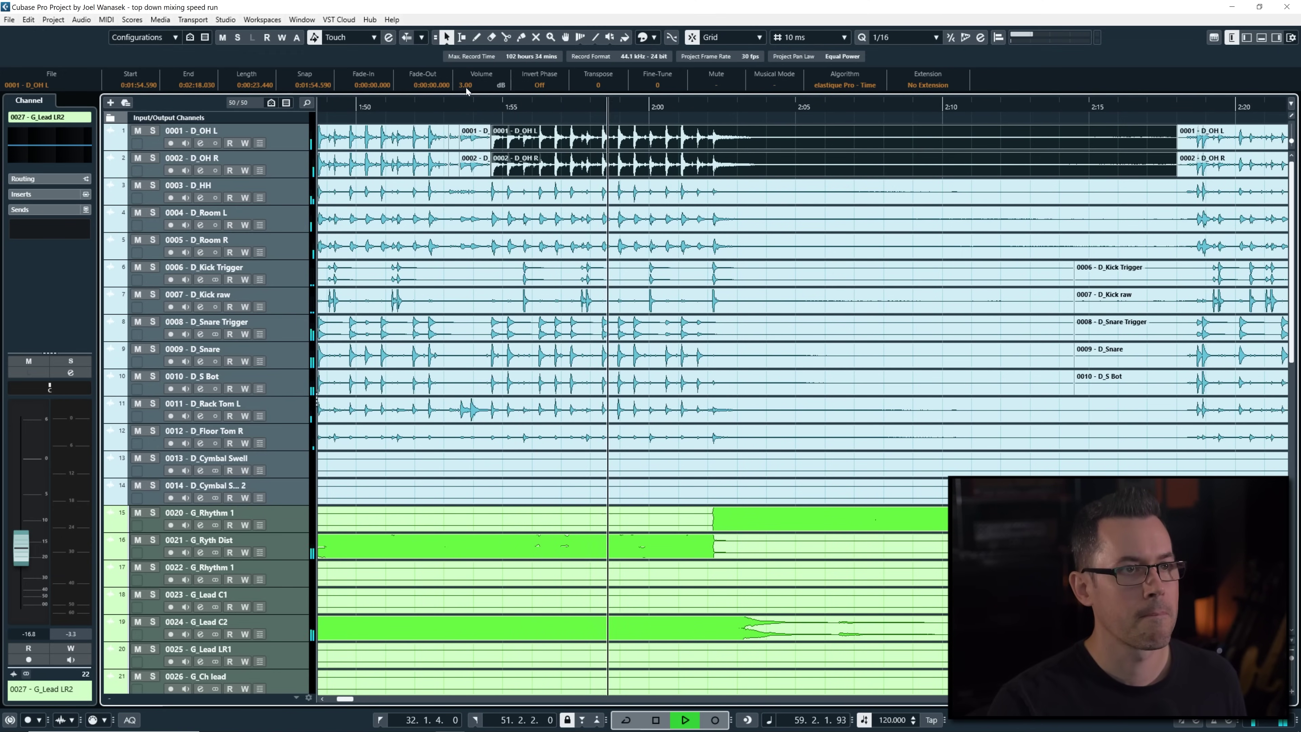
Split the track 0046 V_Vox C 1 clip at 1:46.140 and 2:07.040 and set the part in between to -2 dB
scroll(612, 324, down, 10)
scroll(647, 334, up, 5)
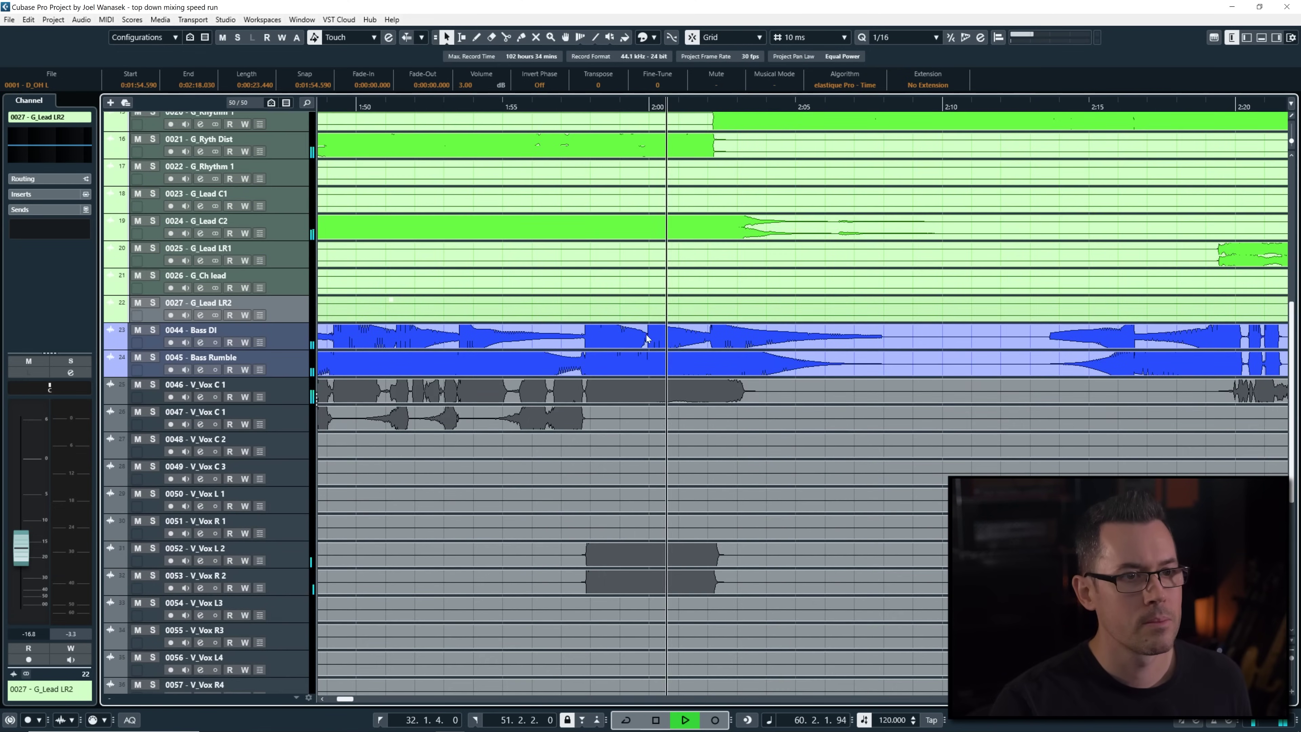
scroll(660, 404, down, 3)
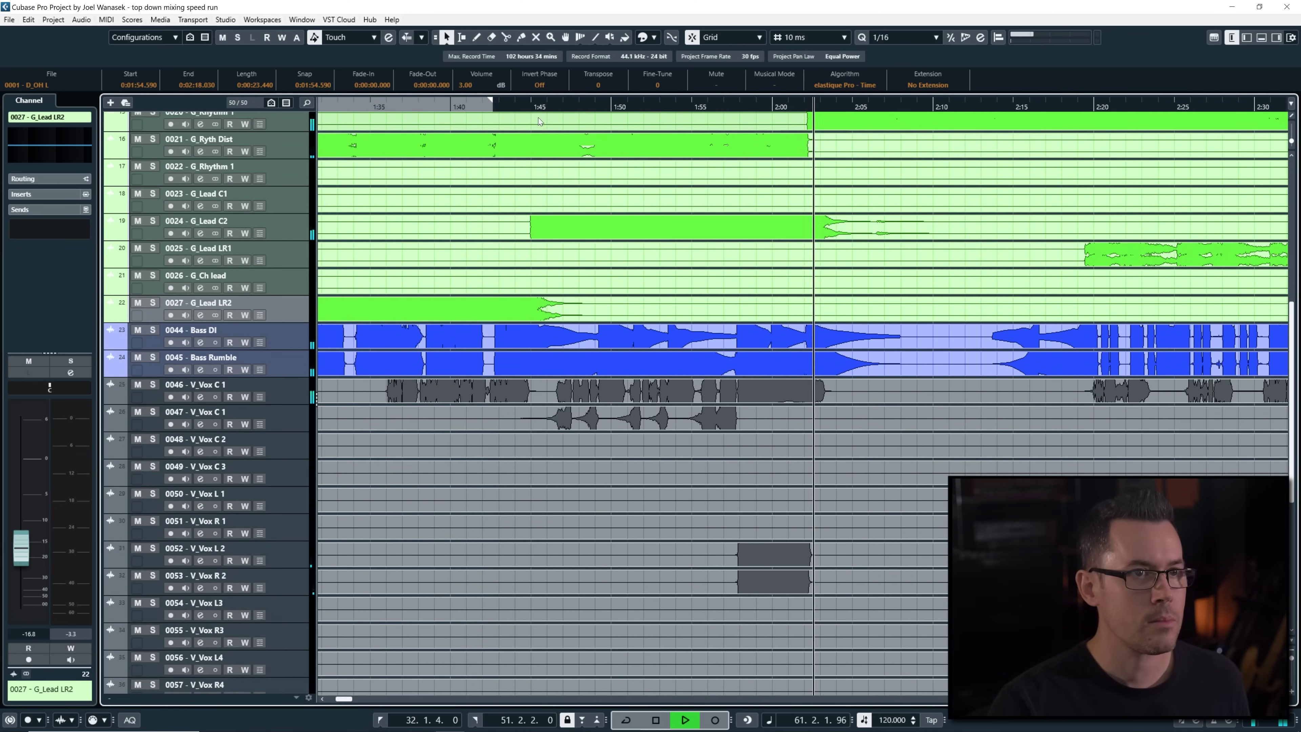
key(space)
drag(1291, 140, 1292, 192)
key(g)
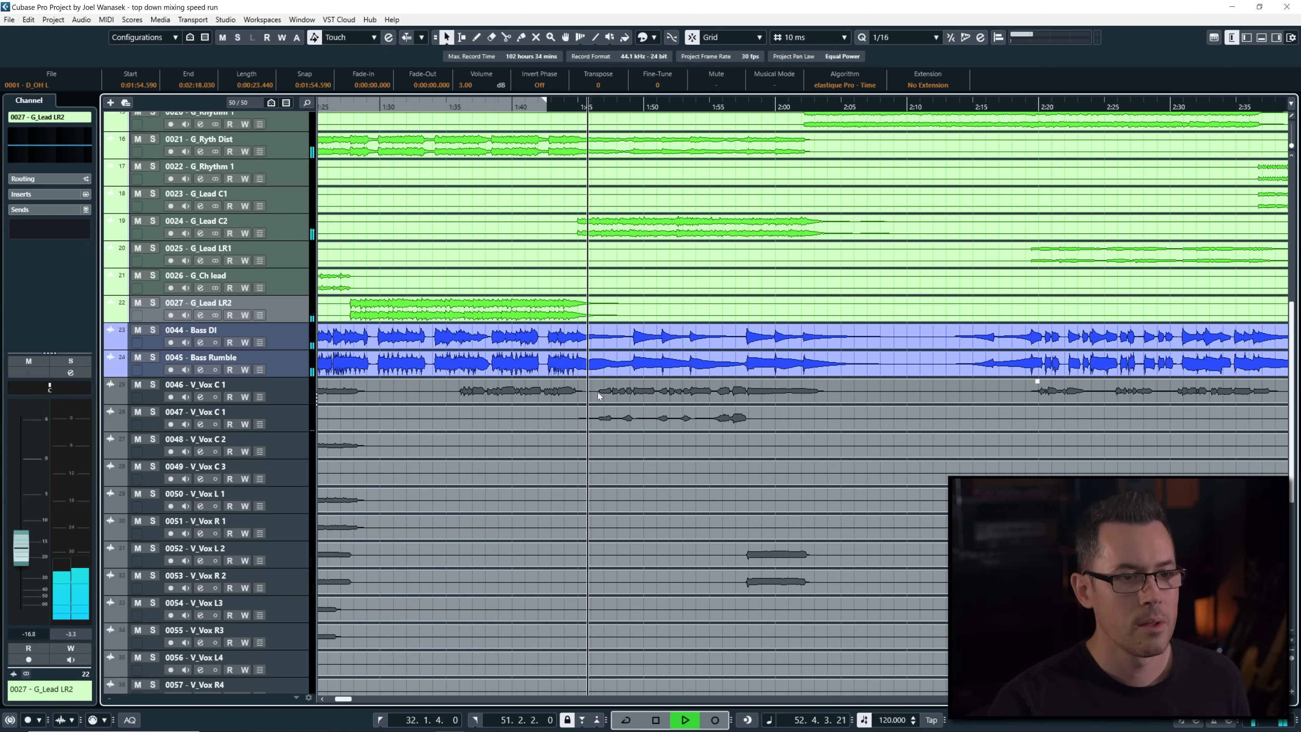
alt+click(868, 403)
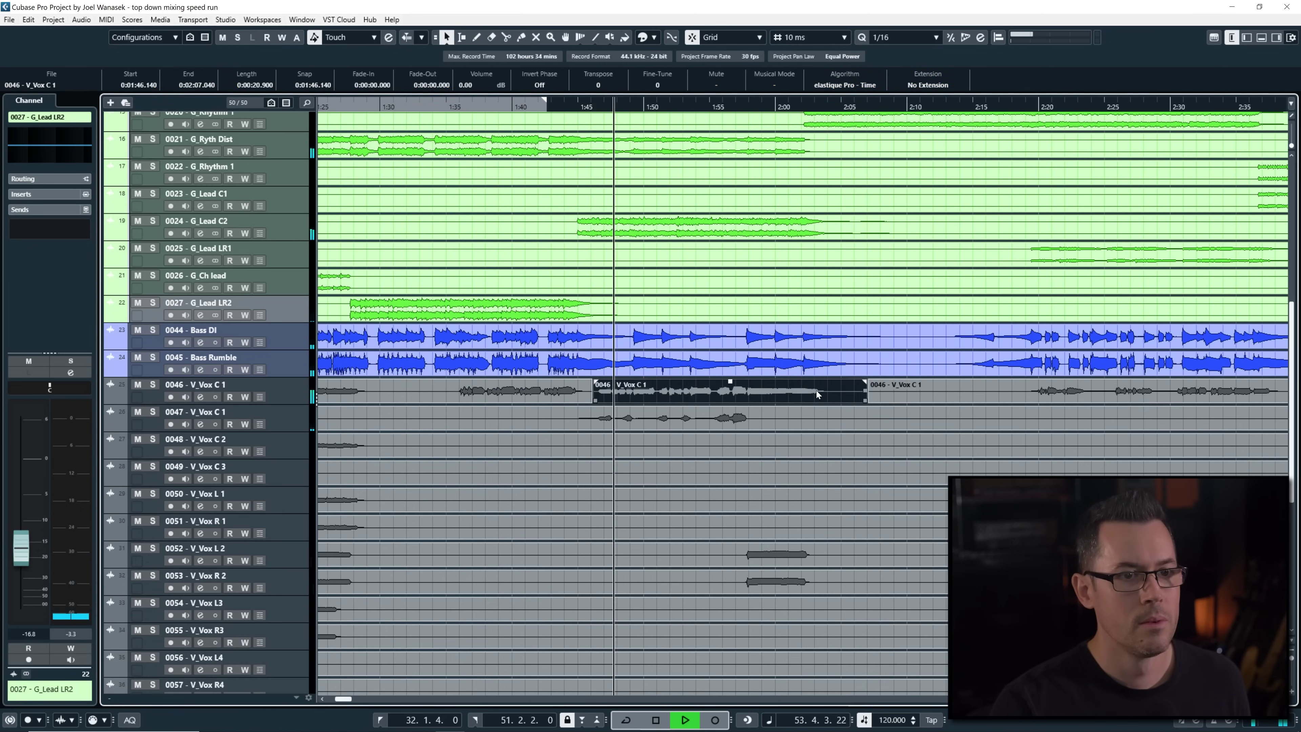
click(840, 394)
scroll(468, 86, down, 1)
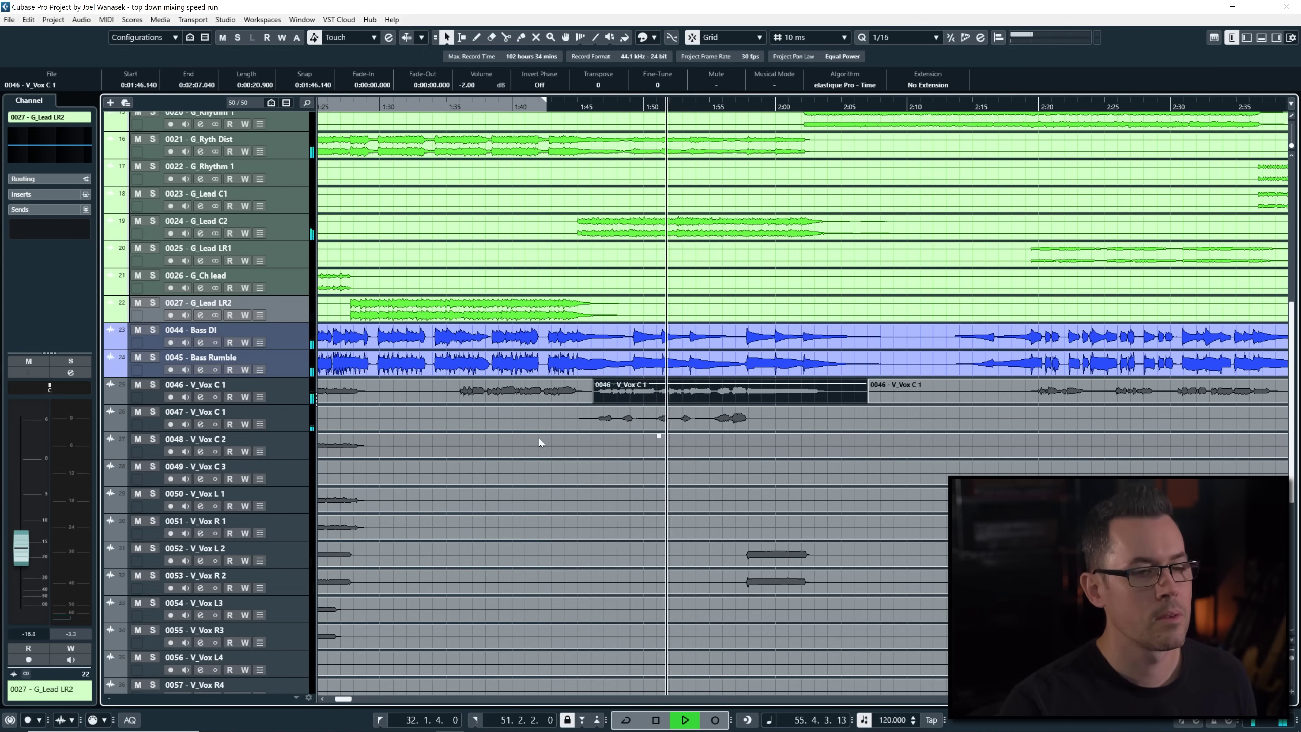
Split the 0052 V_Vox L 2 and 0053 V_Vox R 2 clips at 1:55.290 and 2:06.460 and set the middle parts to -3 dB
click(735, 560)
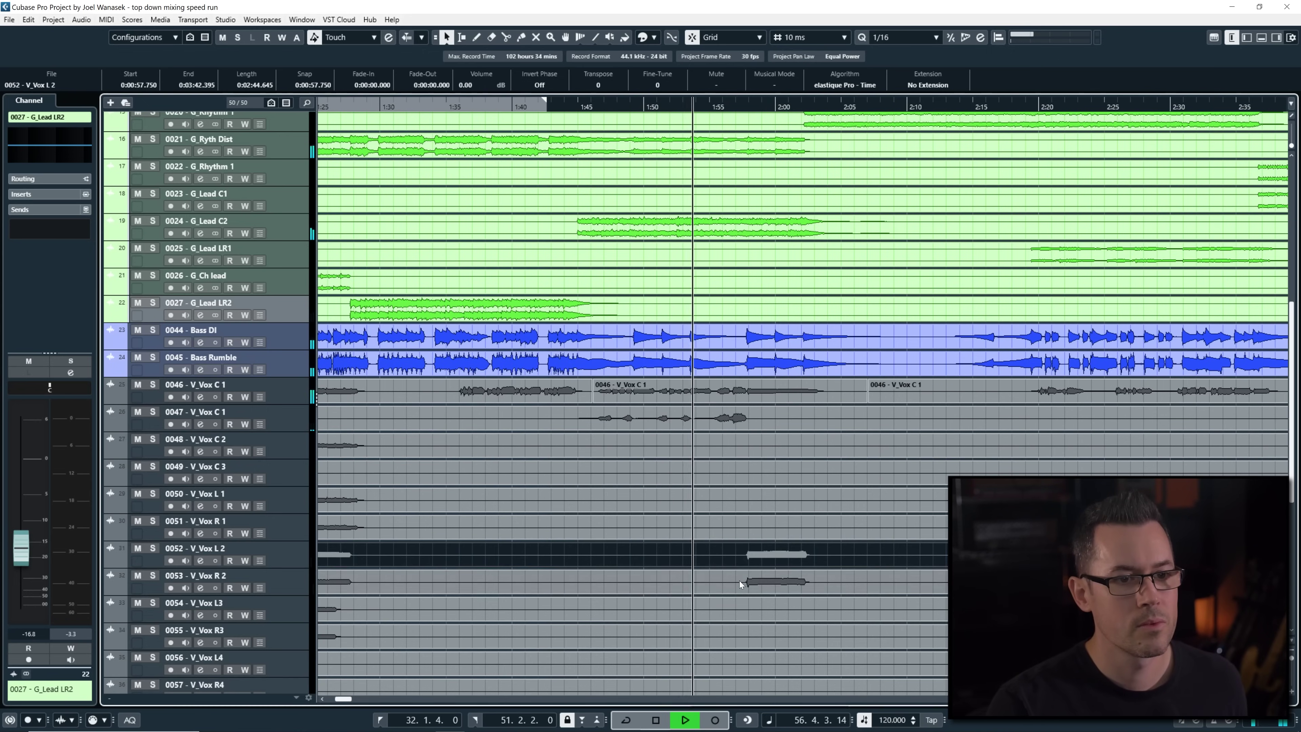
shift+click(739, 582)
alt+click(714, 583)
alt+click(860, 583)
click(783, 559)
shift+click(784, 580)
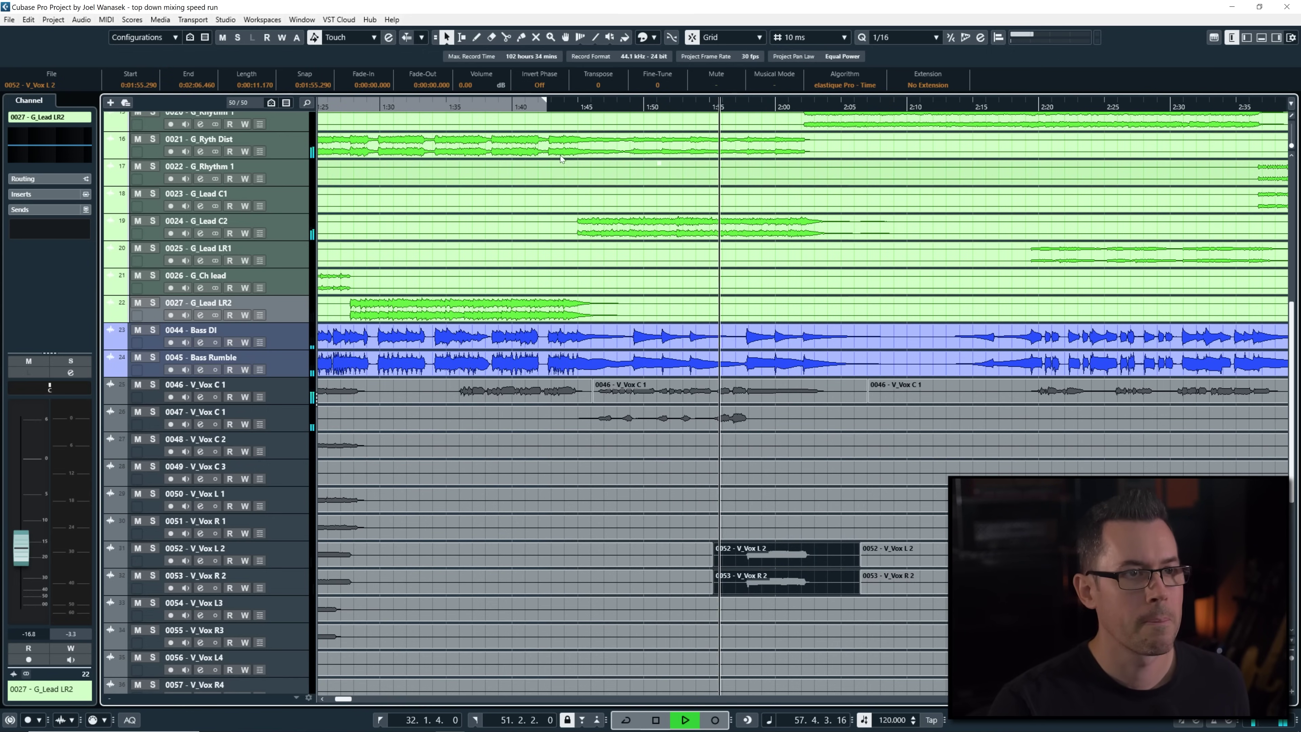
scroll(470, 86, down, 1)
scroll(470, 86, down, 2)
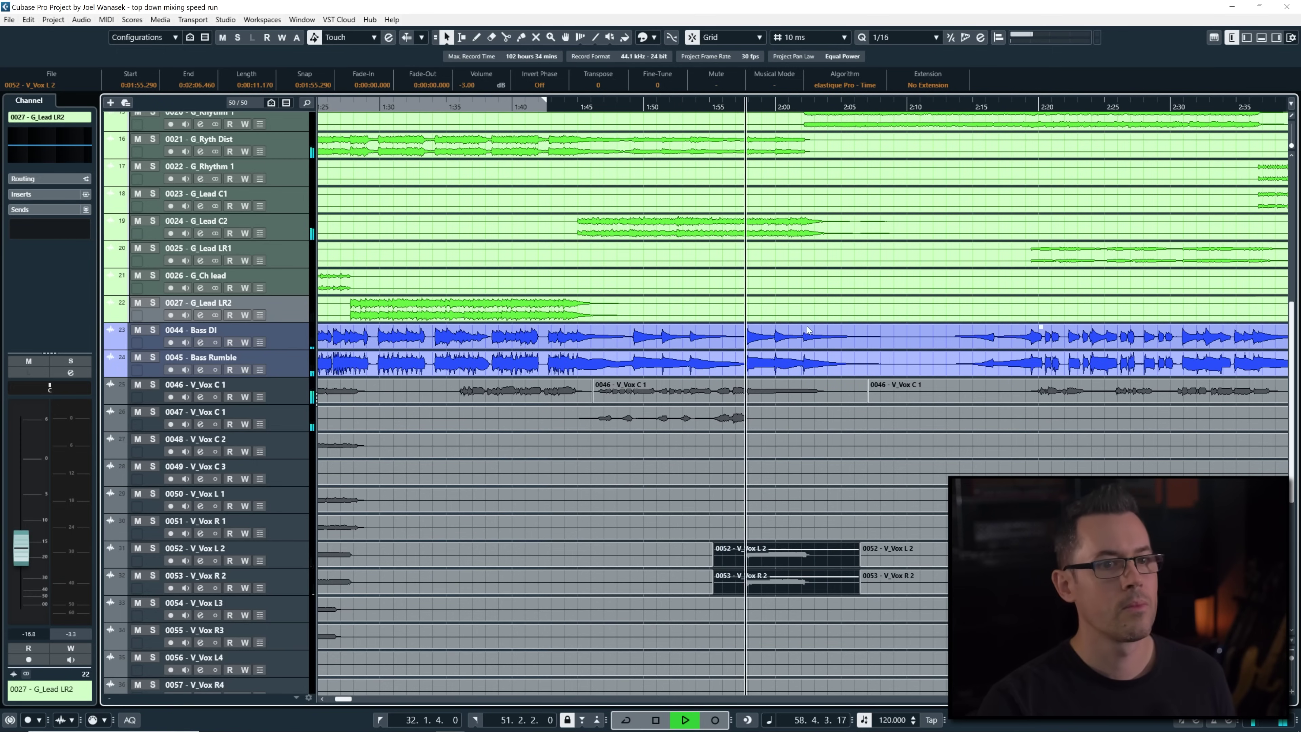
Split the 0020 G_Rhythm 1 clip at 2:00.600 and 2:19.400 and set the clip volume in between to -2 dB
scroll(880, 431, down, 5)
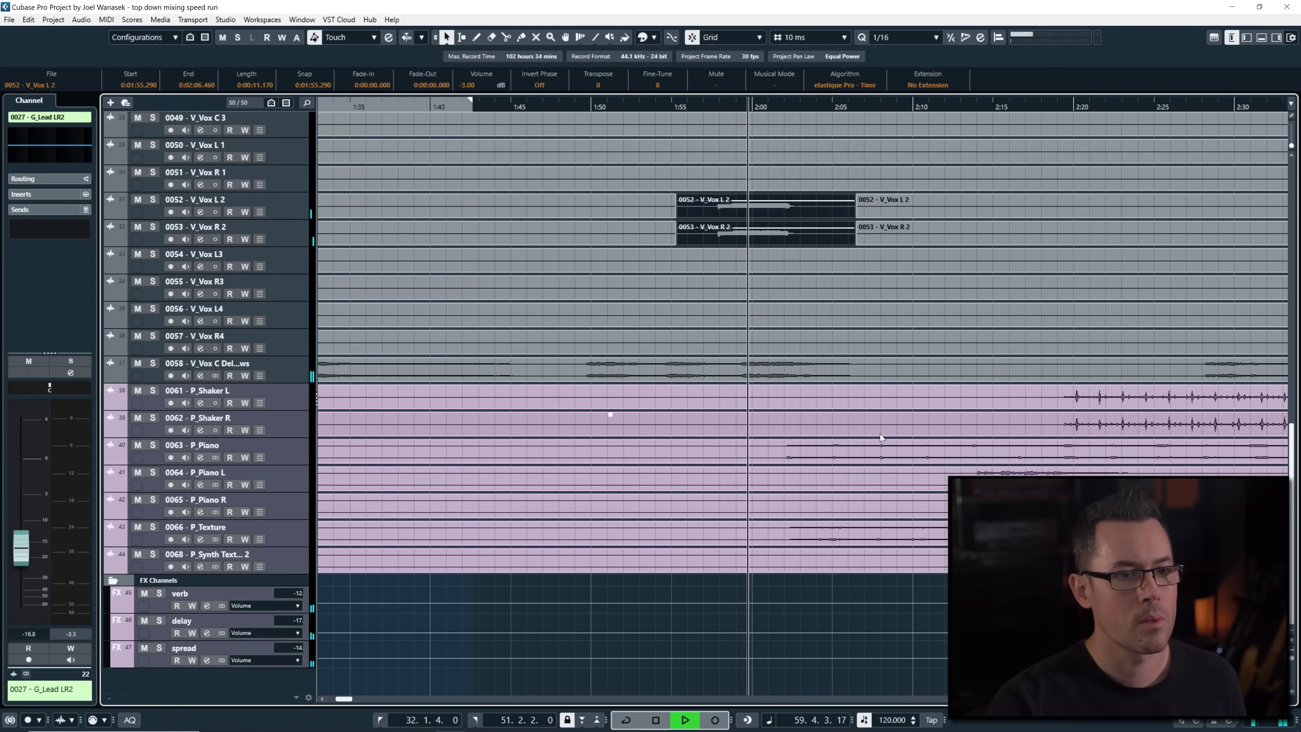
scroll(826, 358, up, 8)
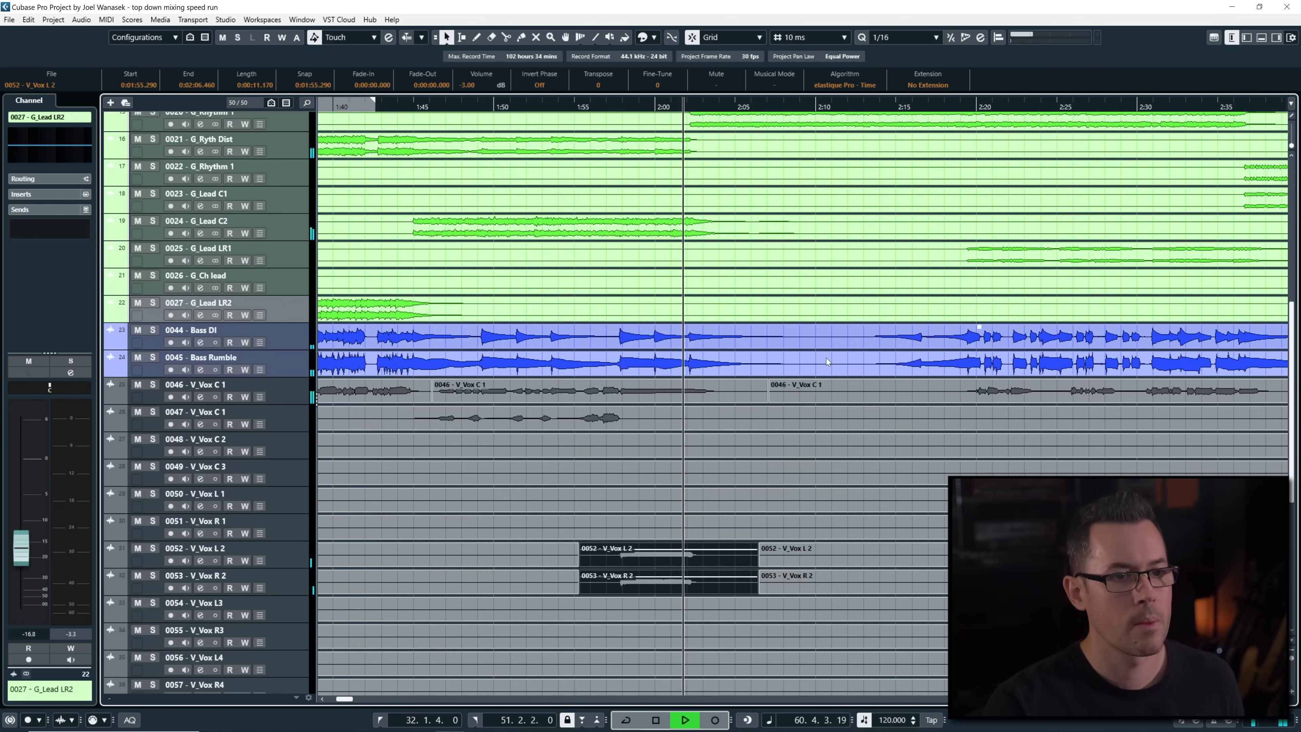
scroll(798, 295, up, 2)
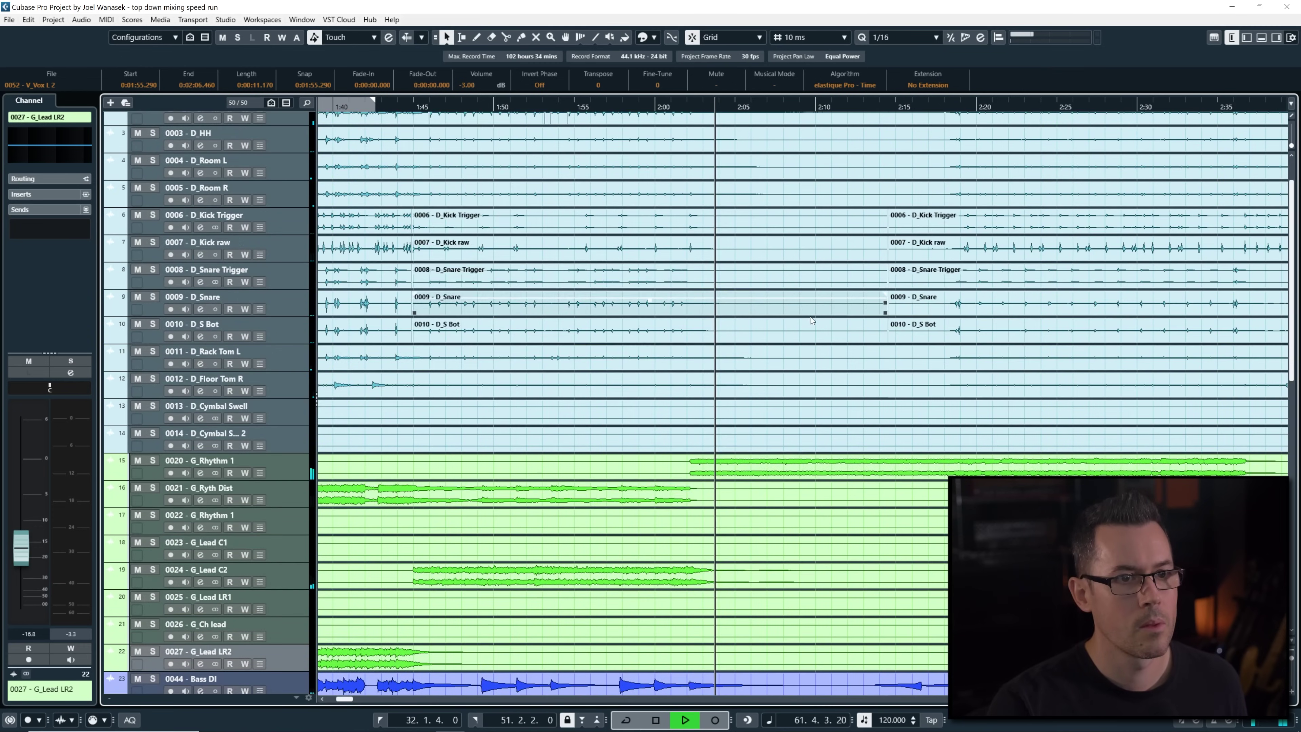
scroll(810, 316, right, 5)
scroll(440, 454, up, 3)
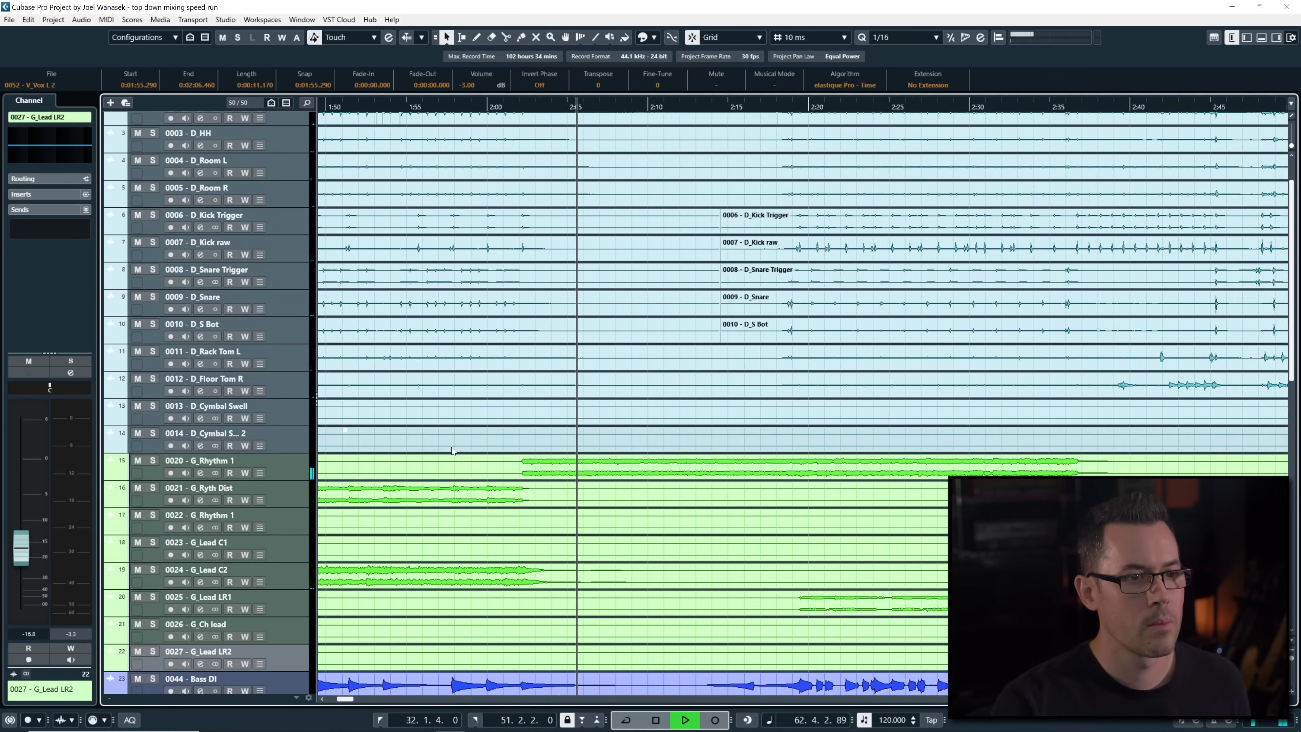
alt+click(511, 467)
key(space)
scroll(752, 277, up, 3)
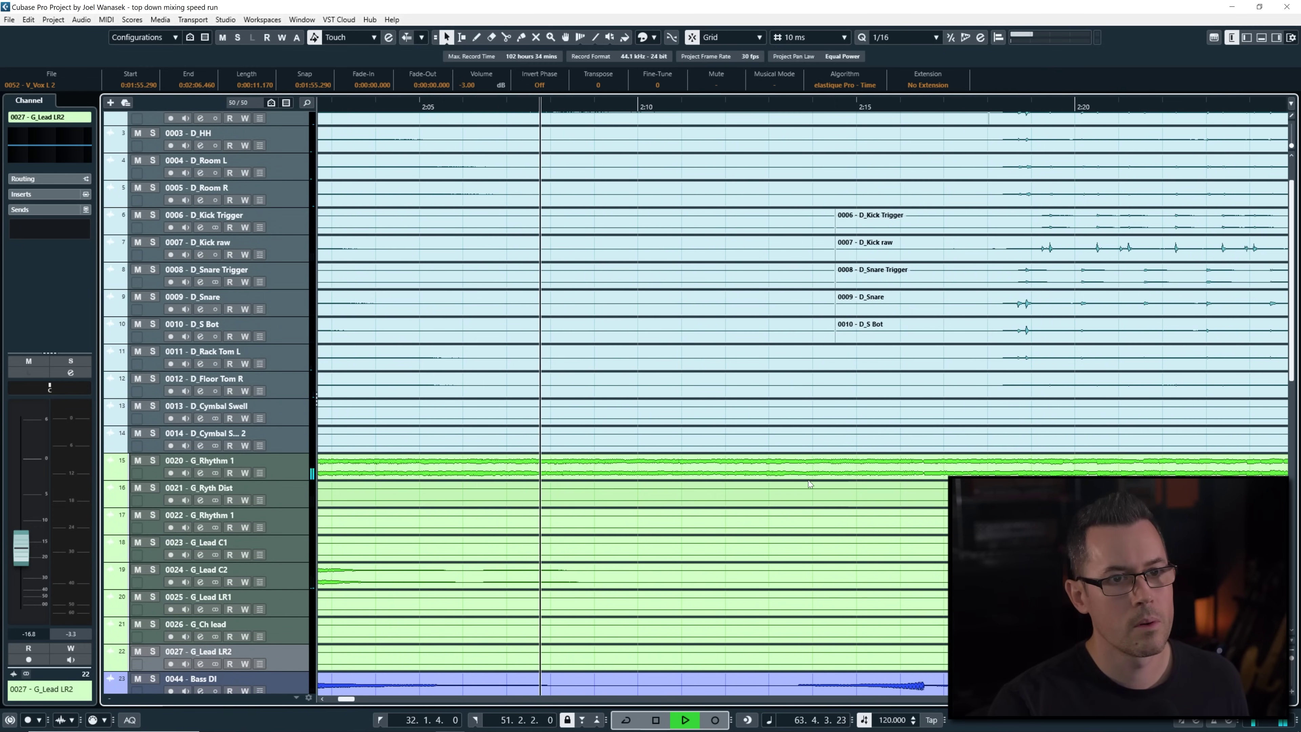
key(space)
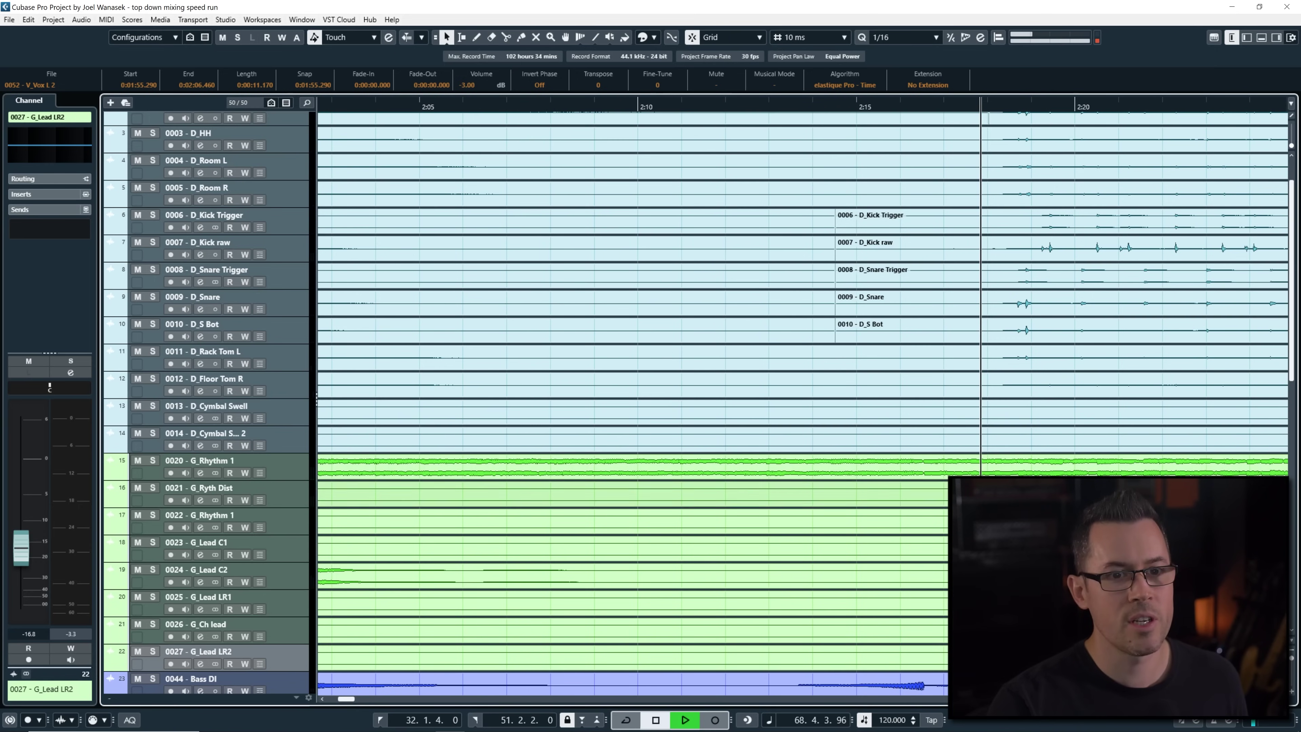
alt+click(1047, 467)
key(space)
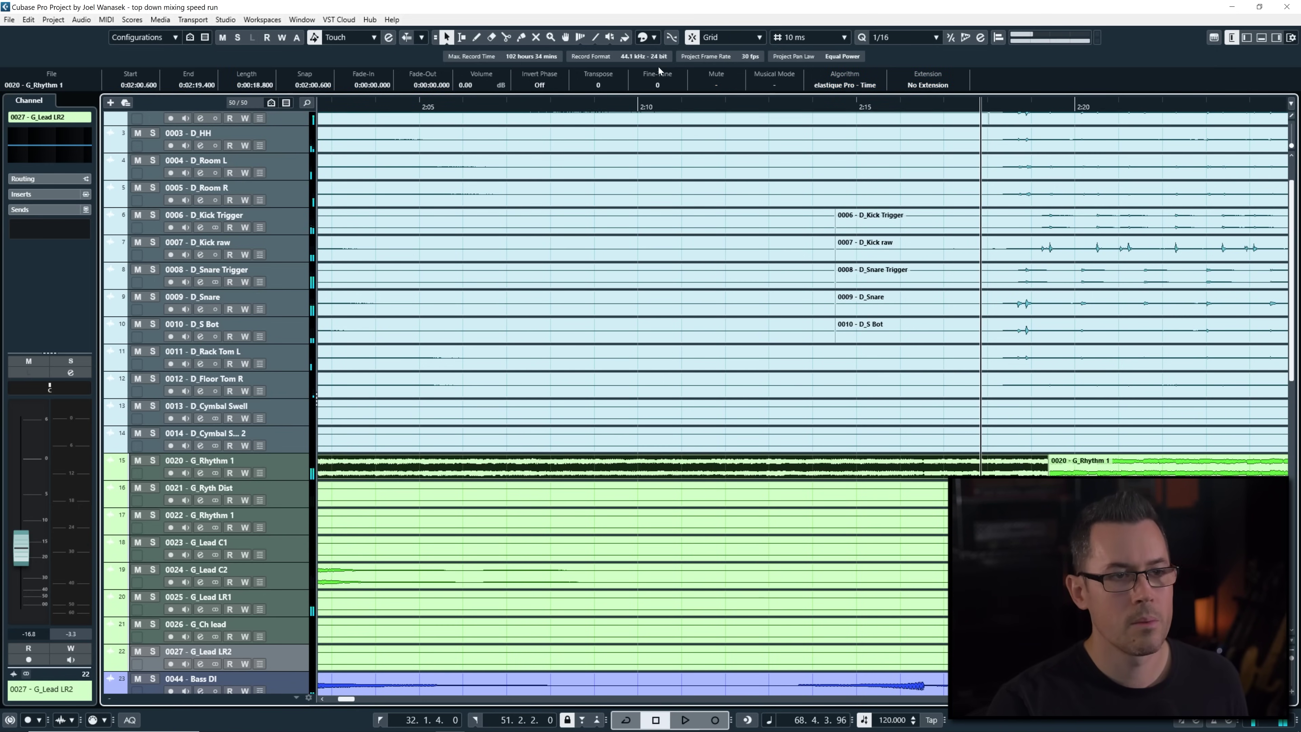
scroll(464, 86, down, 2)
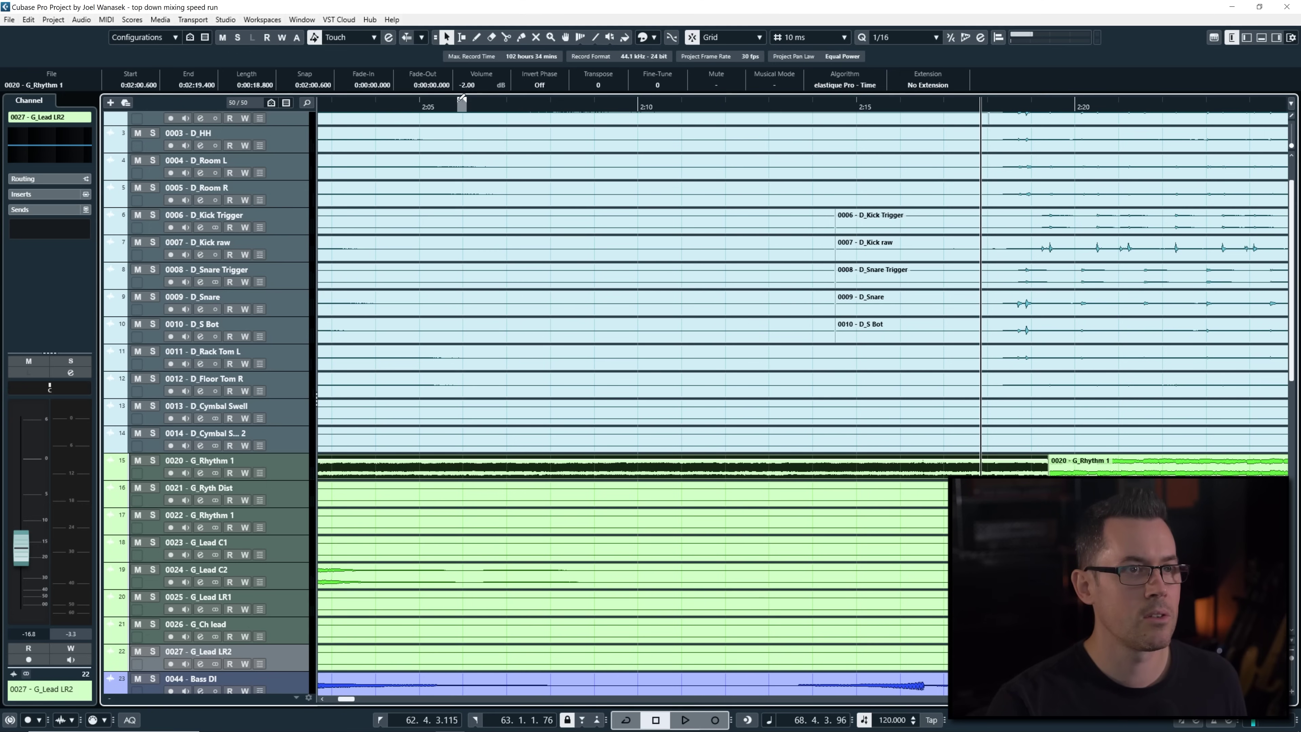
Split the Bass DI and Bass Rumble clips at 2:10.770 and 2:42.780 and set the parts in between to -2 dB
key(g)
key(g)
key(g)
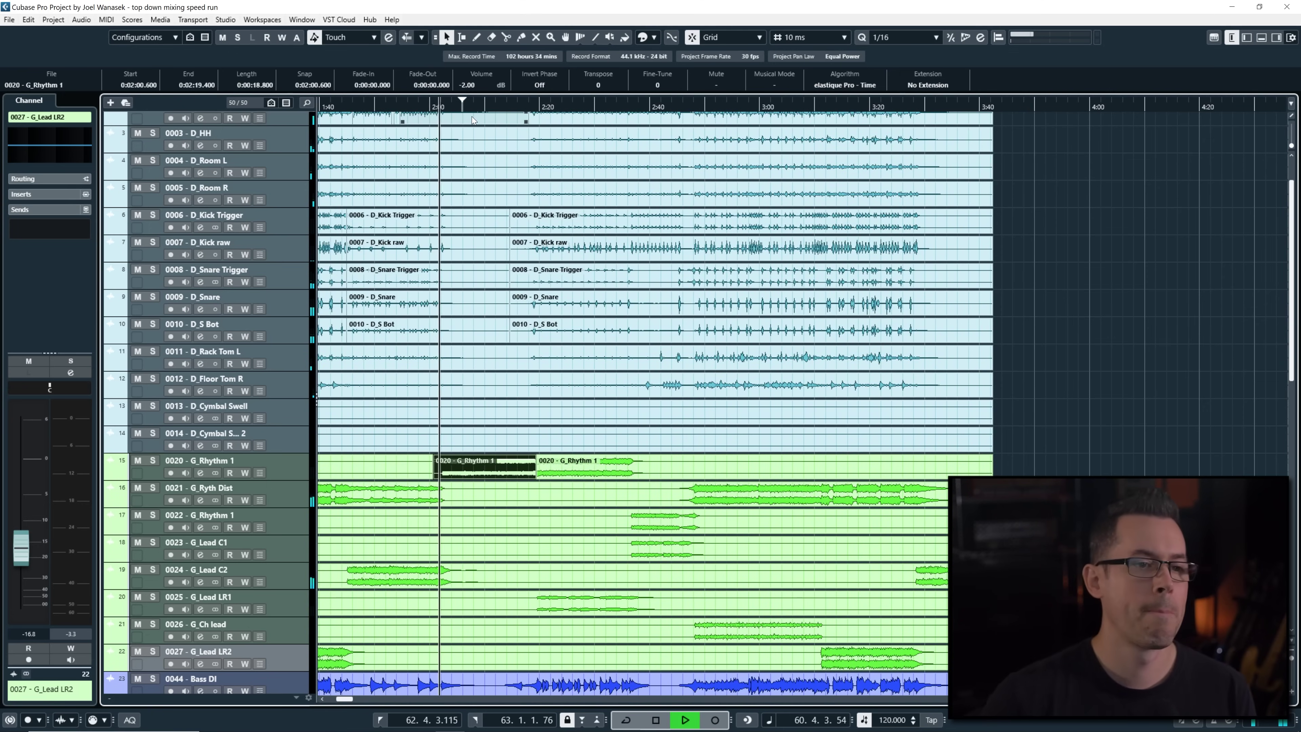
key(shift+KP_Add)
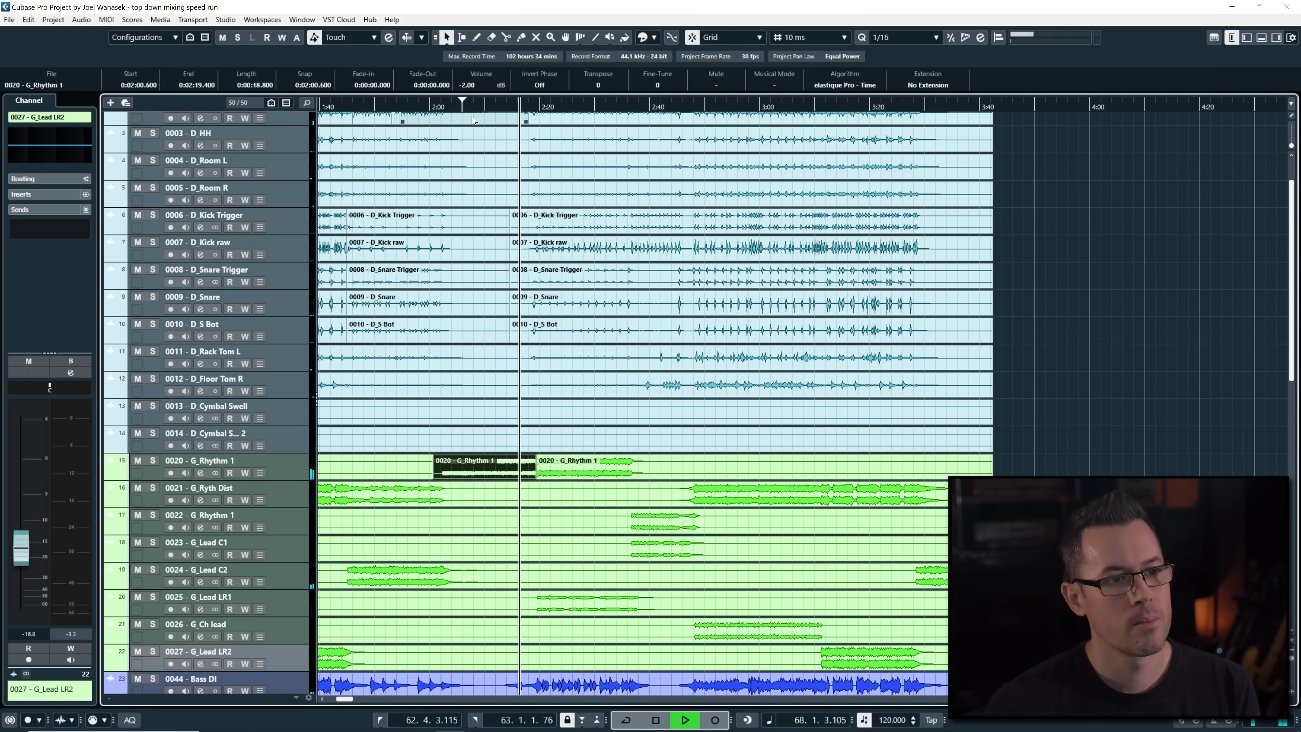
key(h)
key(h)
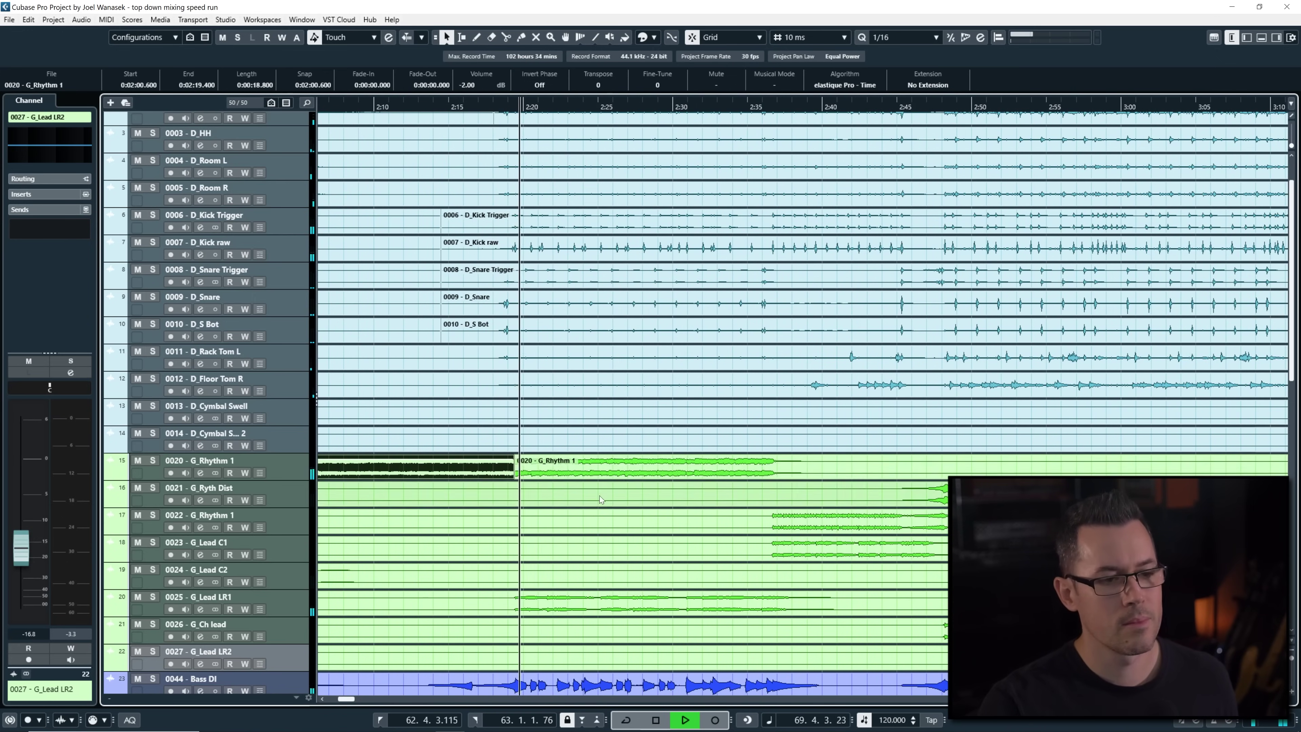
scroll(665, 456, down, 4)
click(688, 465)
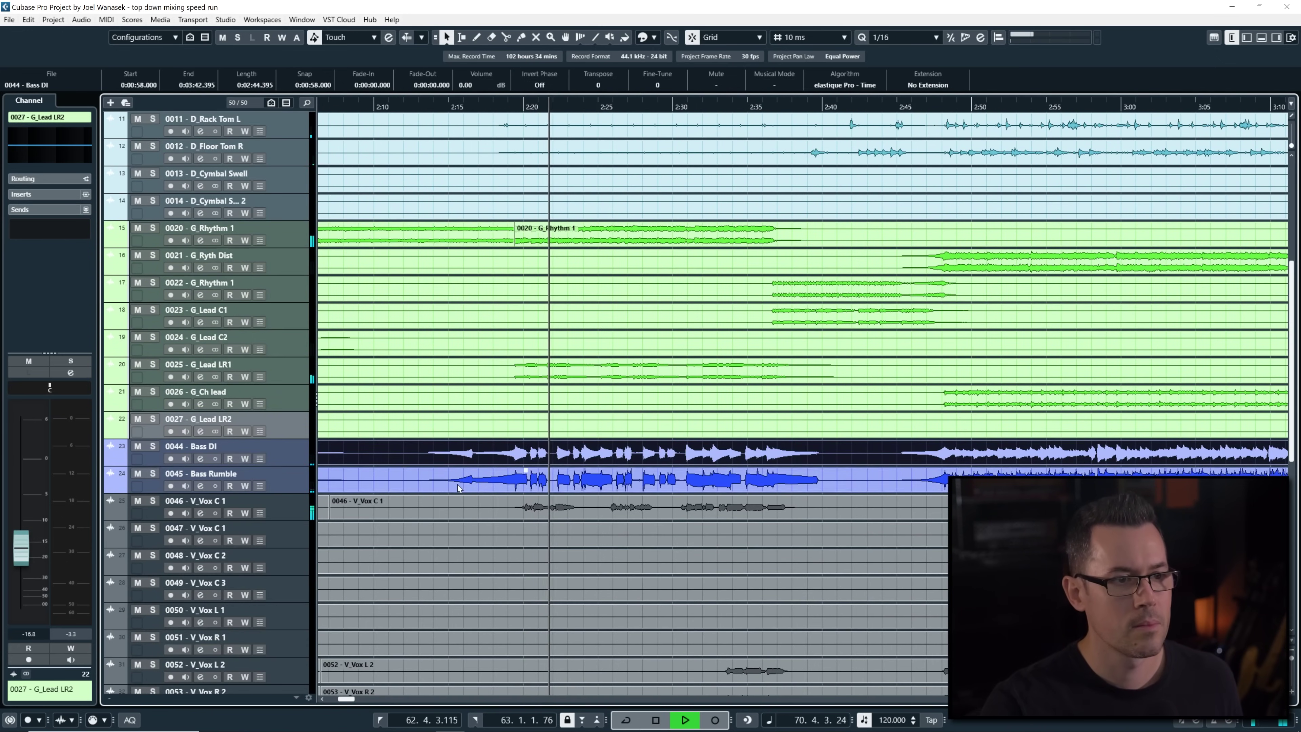
click(863, 469)
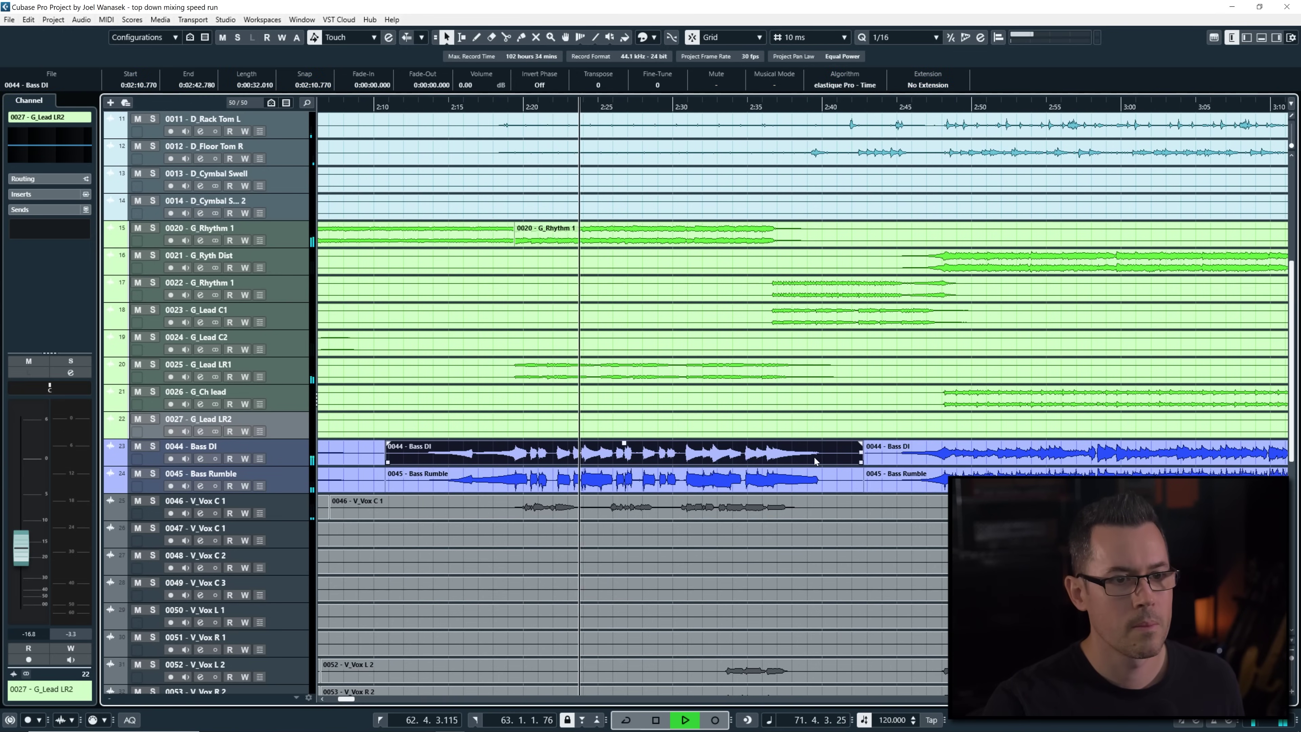
scroll(499, 88, down, 2)
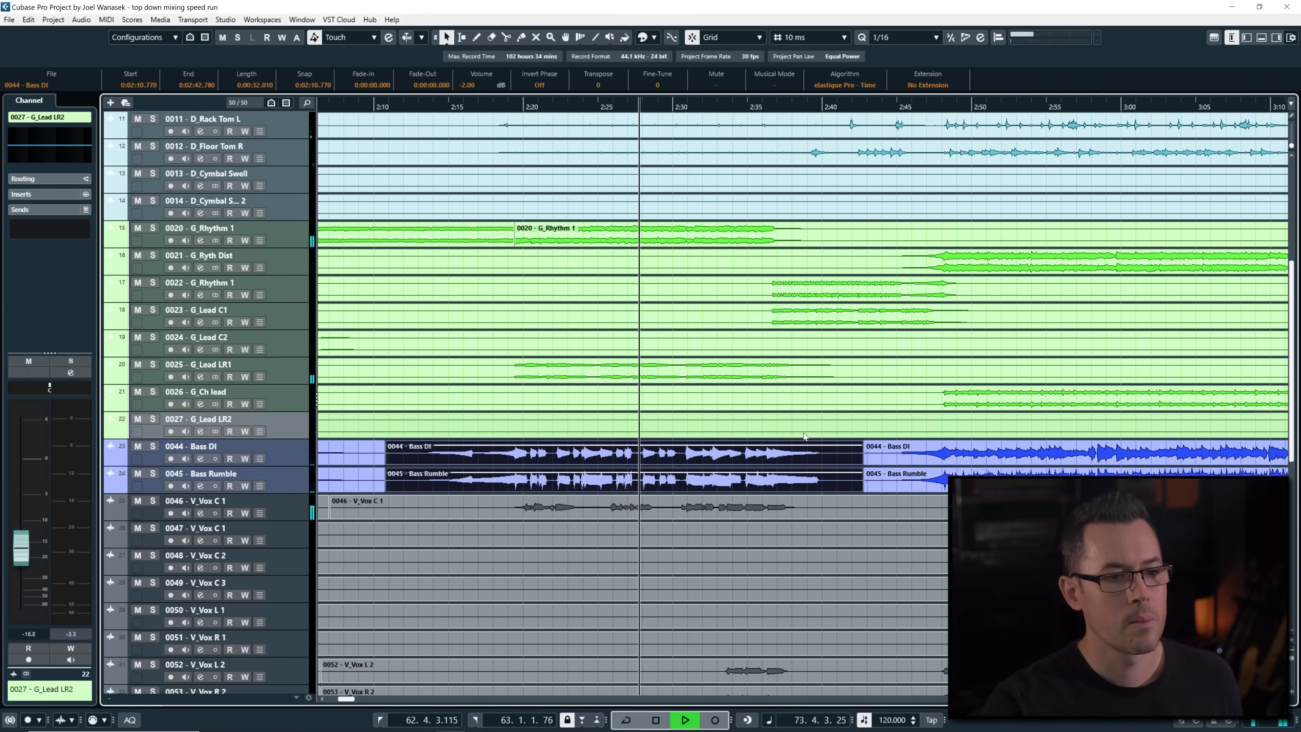
Split the 0058 V_Vox C Delay Throws clip at 2:27.270 and 2:44.210, set the middle part to -2 dB and play it back
scroll(712, 505, right, 3)
scroll(713, 505, down, 5)
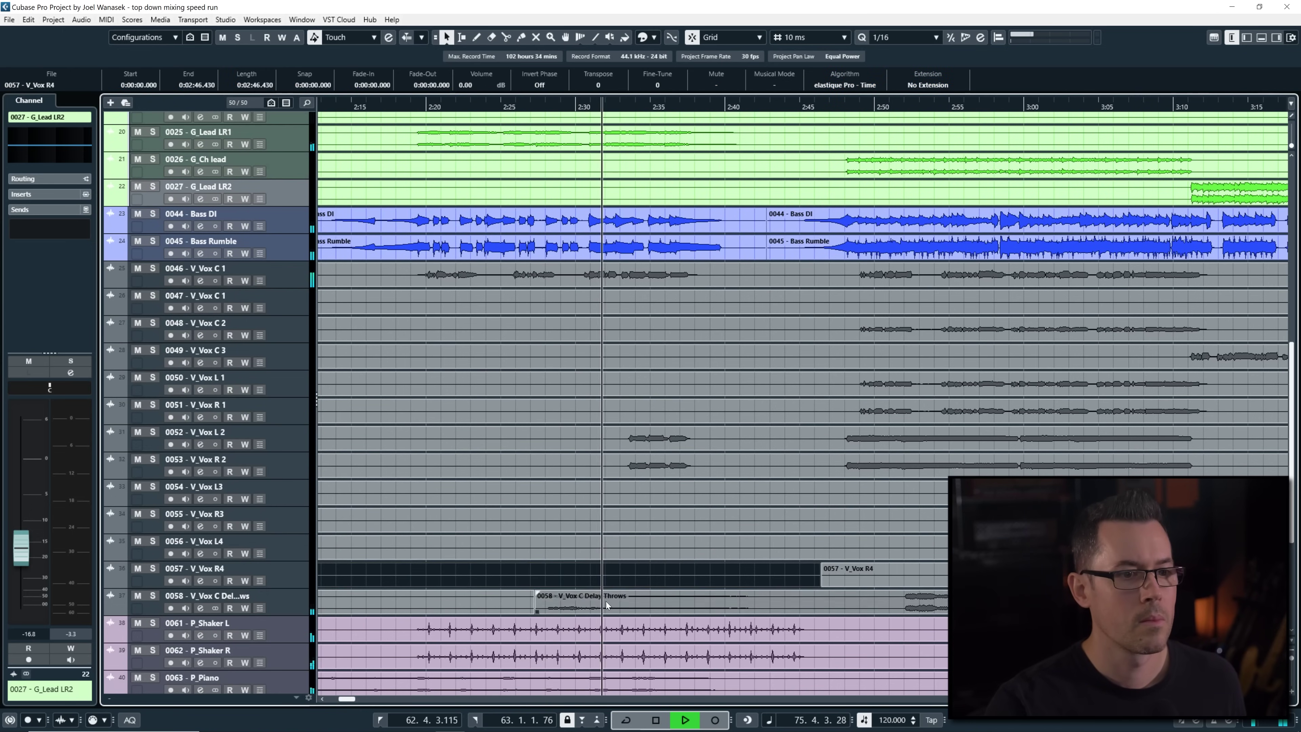
click(760, 597)
alt+click(788, 600)
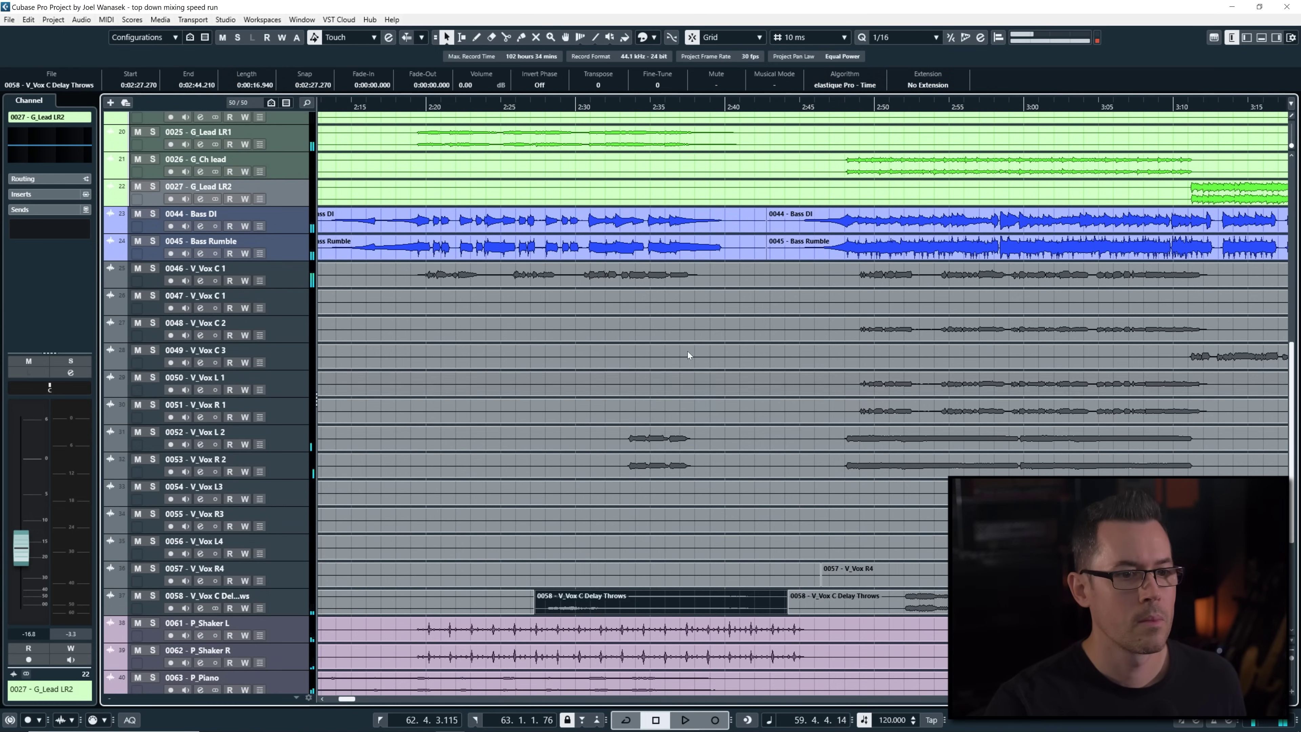
key(space)
scroll(472, 83, down, 2)
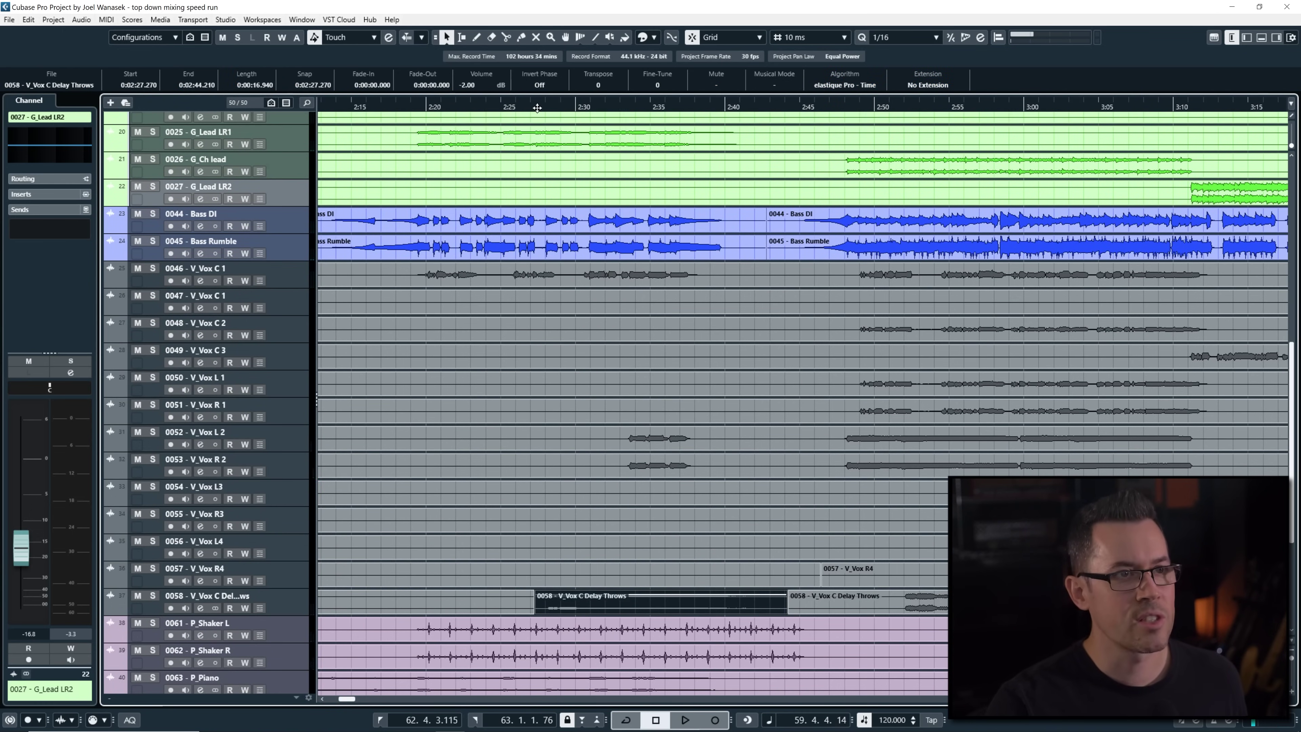
click(548, 105)
key(space)
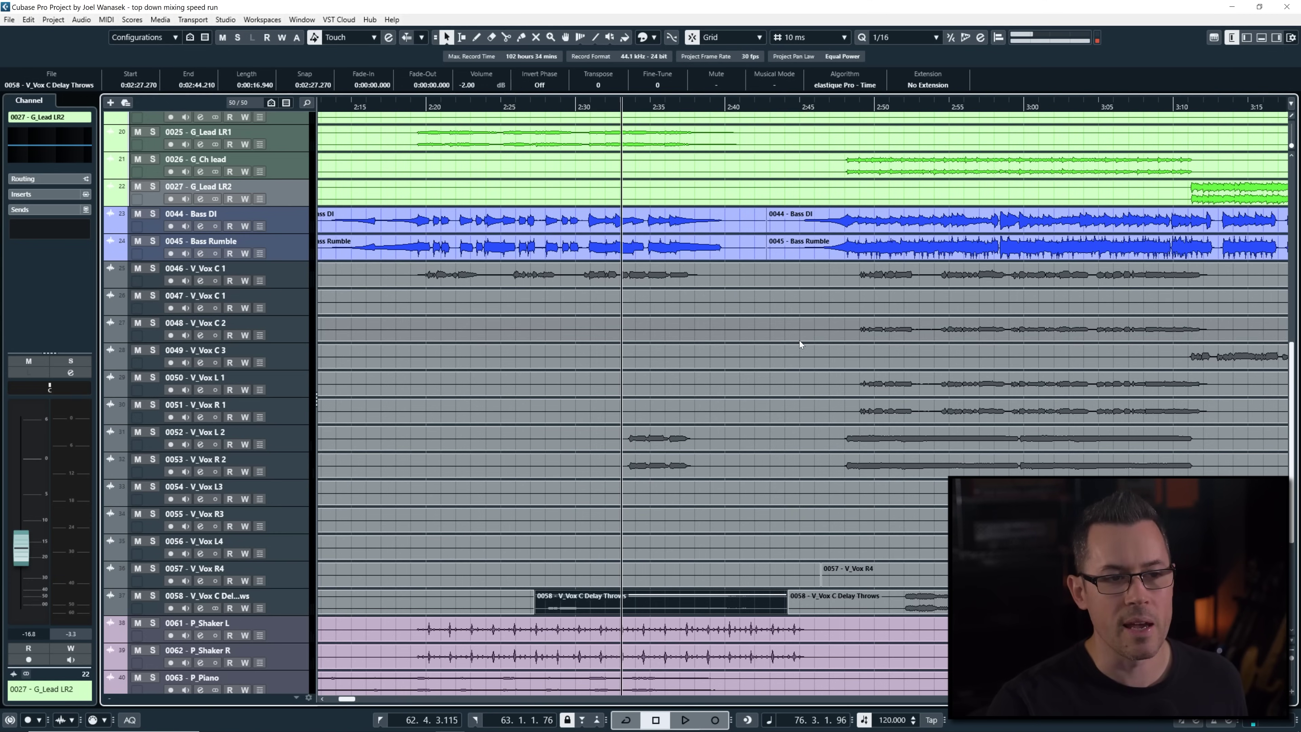
Split the V_Vox L 2 and R 2 clips at 2:31.750 and 2:41.750 and set the clip volume in between to -2 dB
click(701, 450)
shift+click(689, 472)
alt+click(601, 468)
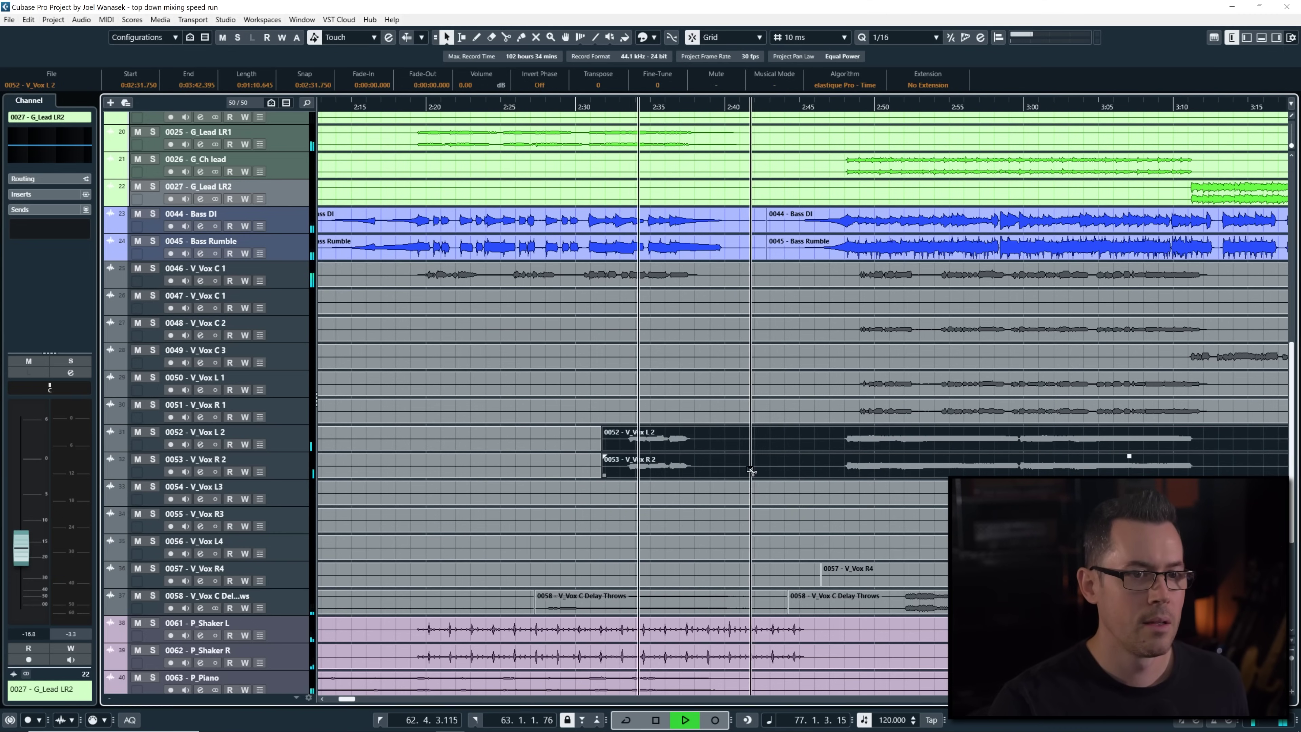
alt+click(751, 470)
click(703, 469)
shift+click(693, 445)
scroll(465, 85, down, 2)
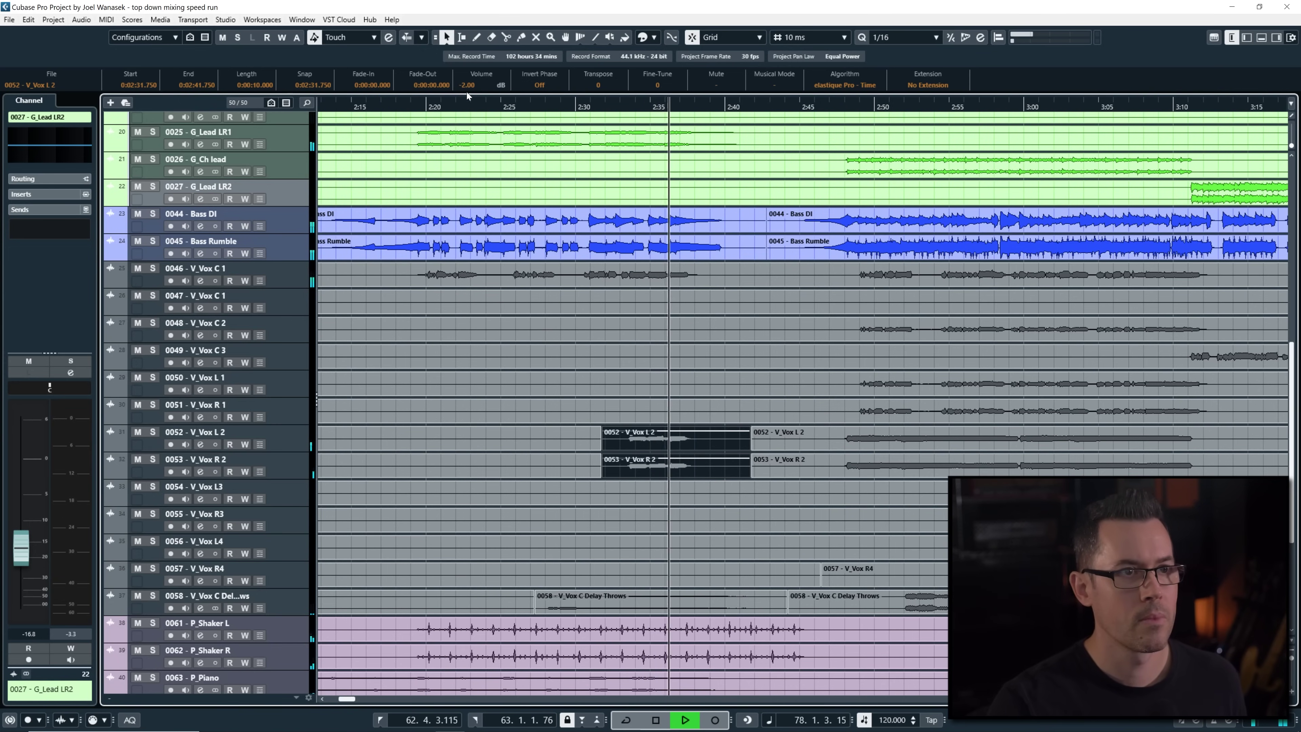
Split the 0011 D_Rack Tom L clip at 2:41.450 and 2:46.330 and set the part in between to -5 dB
scroll(665, 179, up, 12)
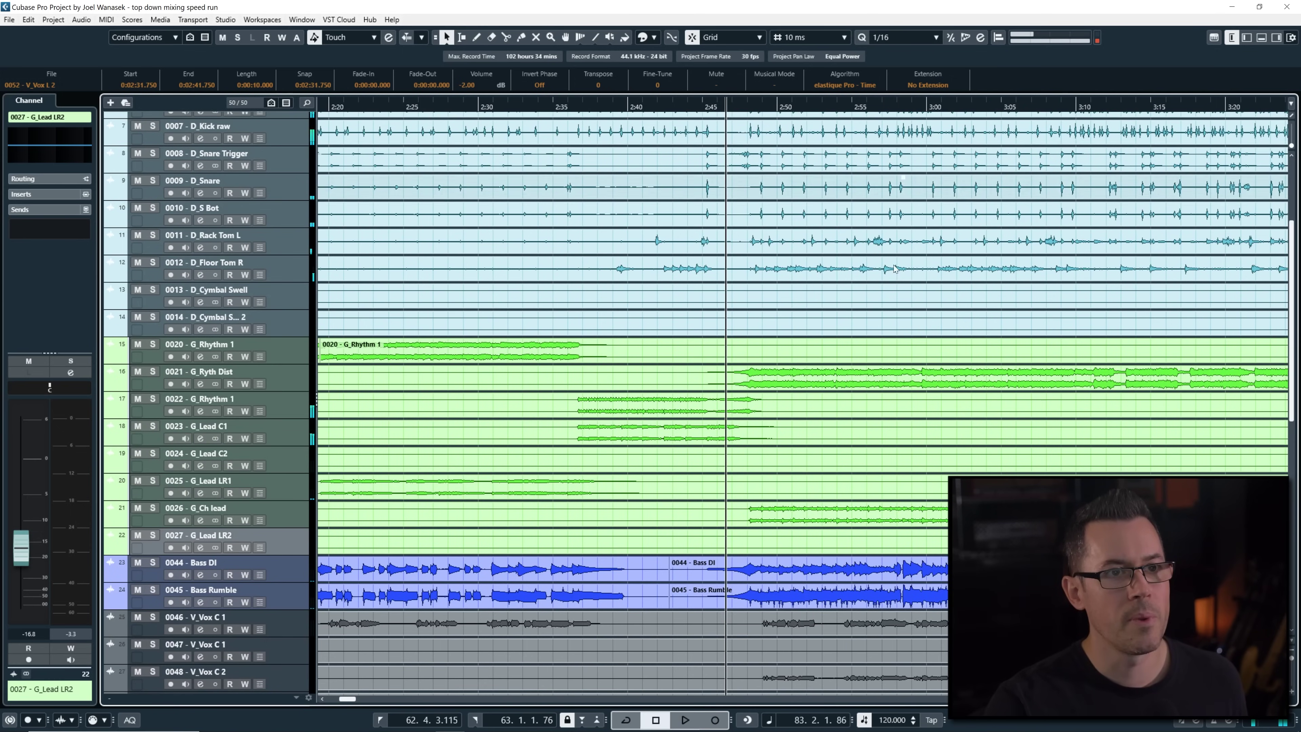
scroll(793, 241, right, 3)
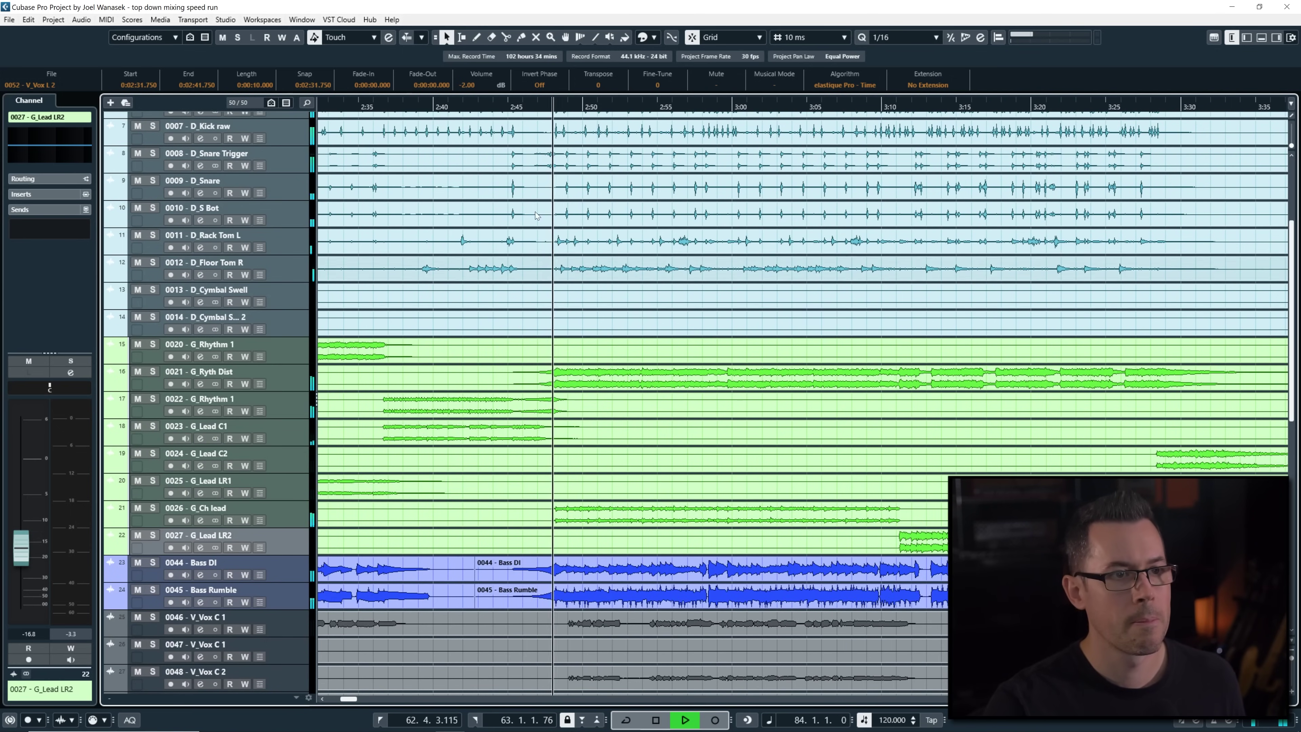
drag(477, 108, 511, 240)
alt+click(525, 237)
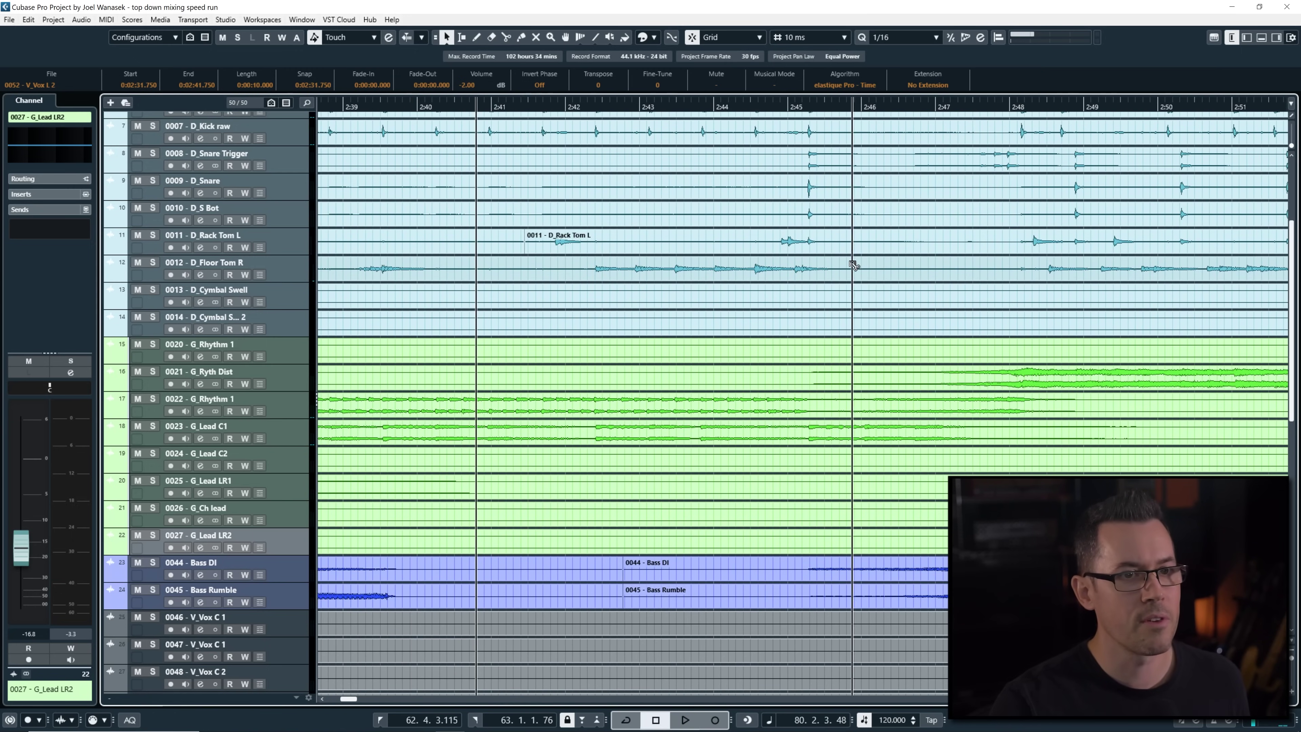
alt+click(886, 242)
click(761, 243)
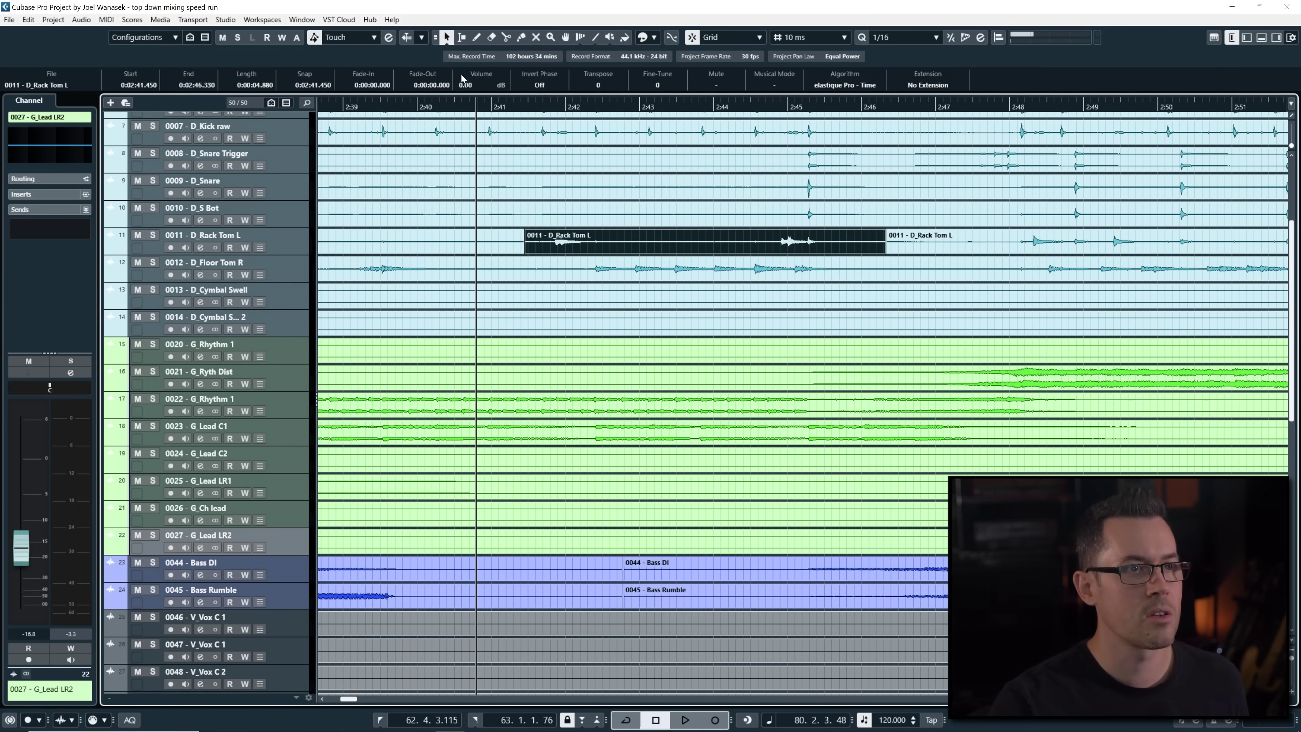
scroll(465, 85, down, 3)
scroll(464, 86, down, 1)
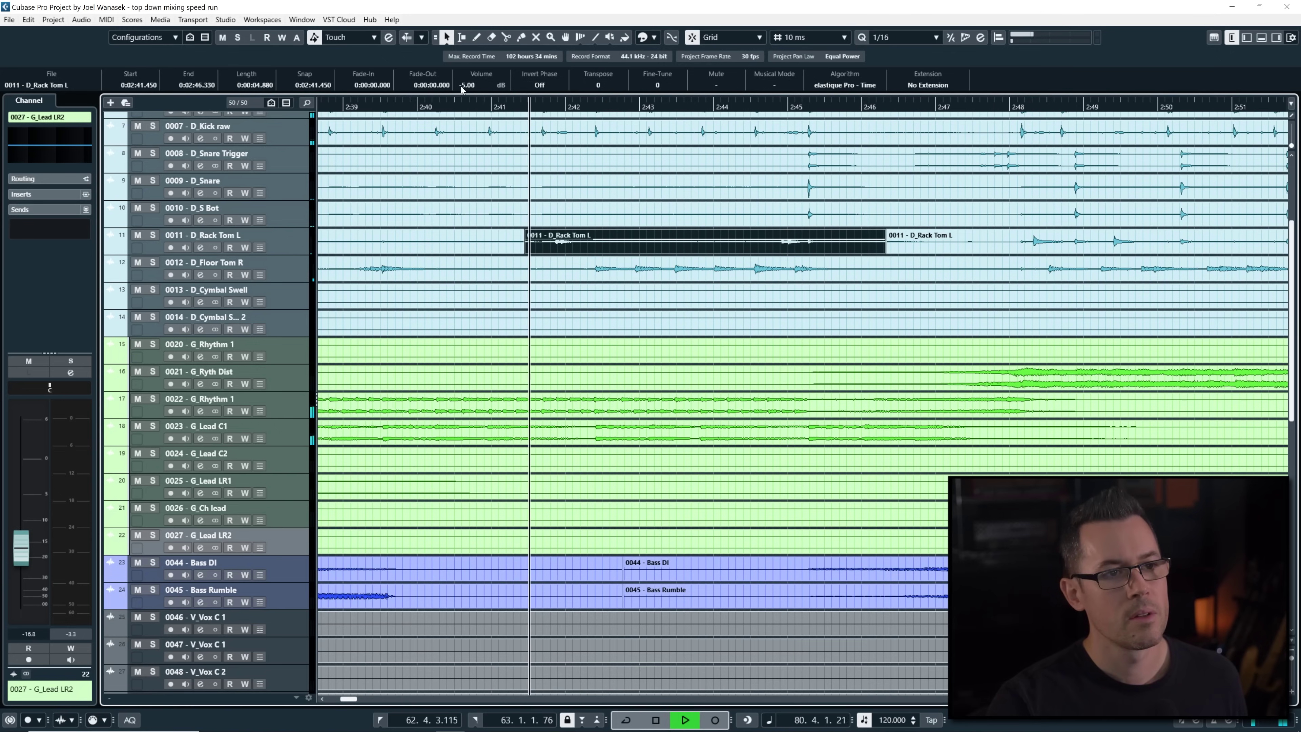
scroll(740, 278, down, 6)
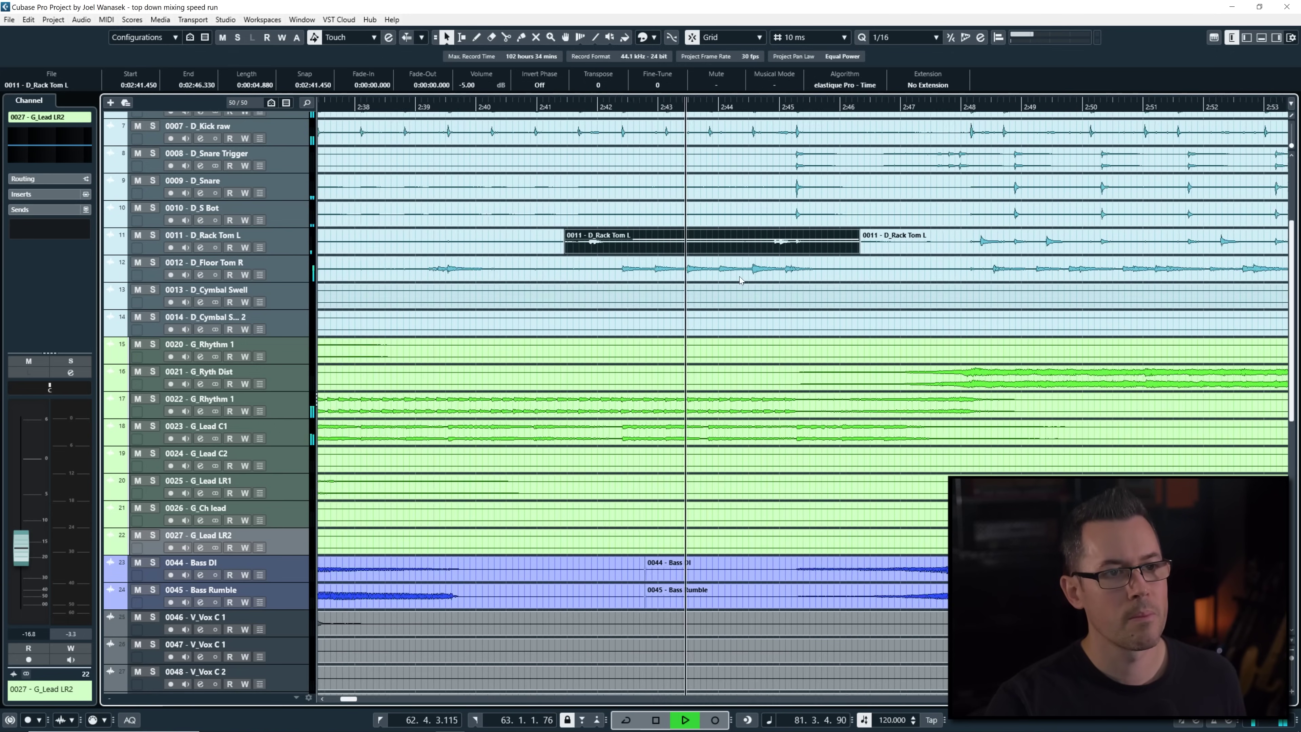
Split the D_Rack Tom L and D_Floor Tom R clips at 0:54.800 and 1:04.290, ahead of the first chorus
scroll(739, 278, left, 5)
key(space)
scroll(733, 277, left, 5)
scroll(731, 280, left, 5)
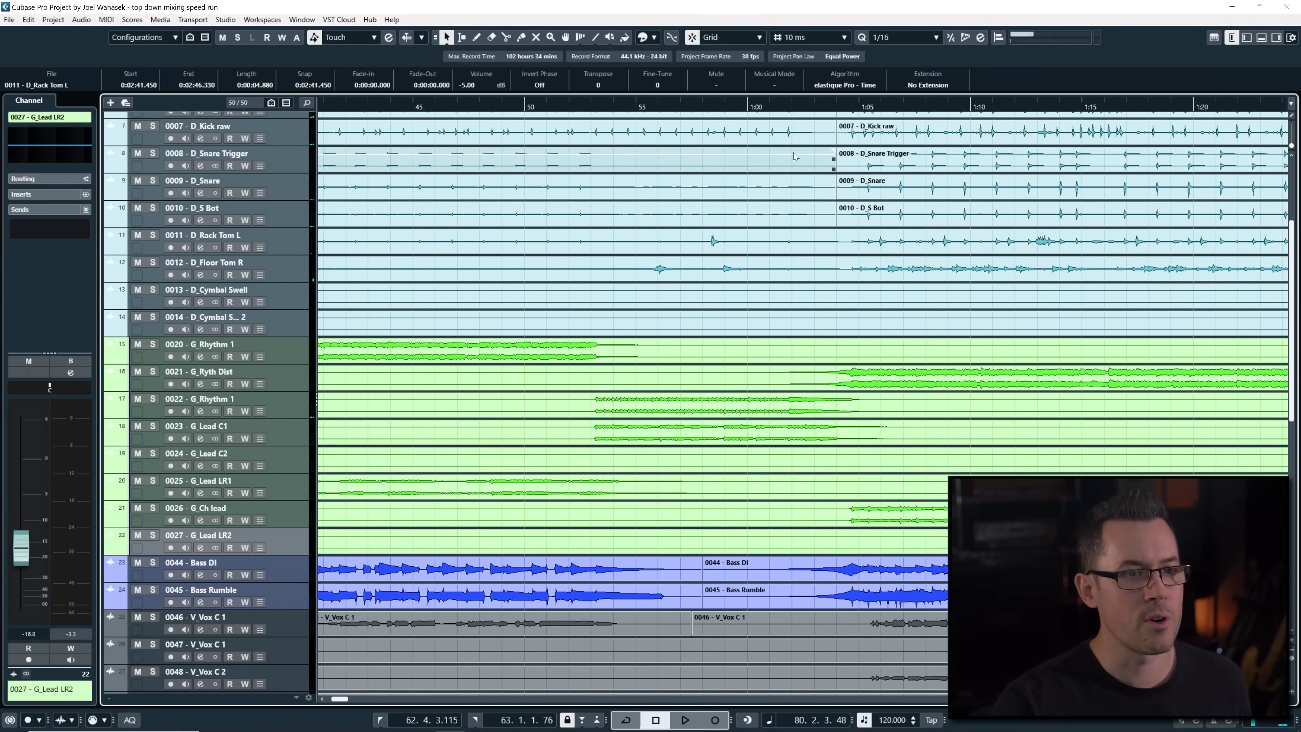
click(627, 107)
click(648, 236)
shift+click(648, 268)
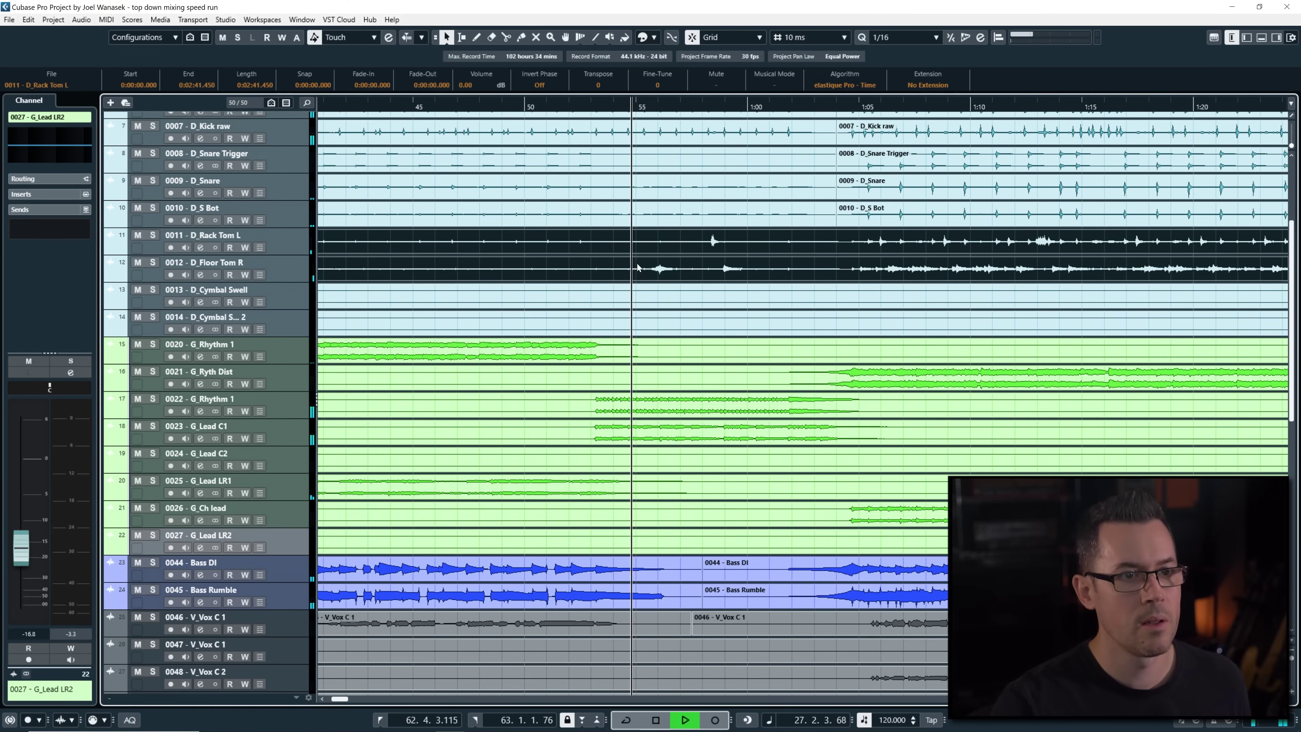
key(space)
alt+click(633, 256)
alt+click(842, 268)
Set the clip volume of the D_Rack Tom L part between 0:54.800 and 1:04.290 to -6 dB
drag(713, 231, 713, 239)
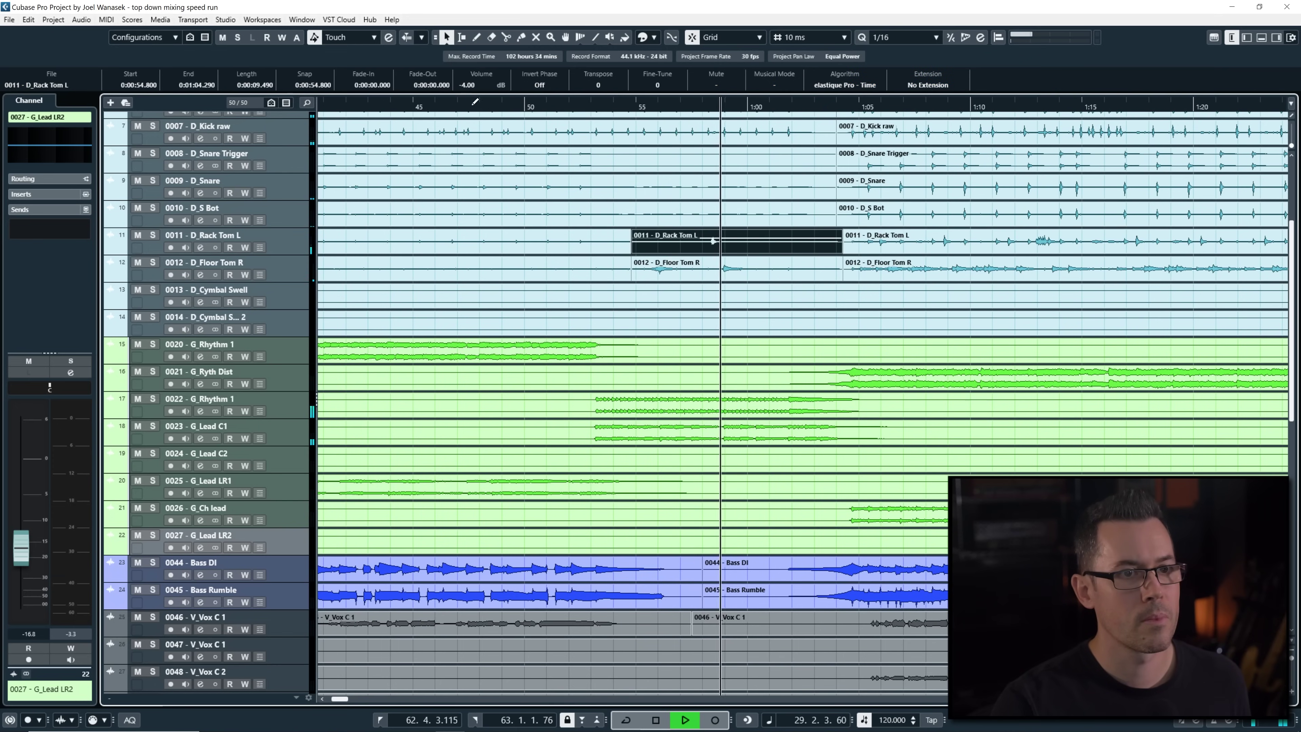
drag(736, 240, 737, 242)
click(626, 108)
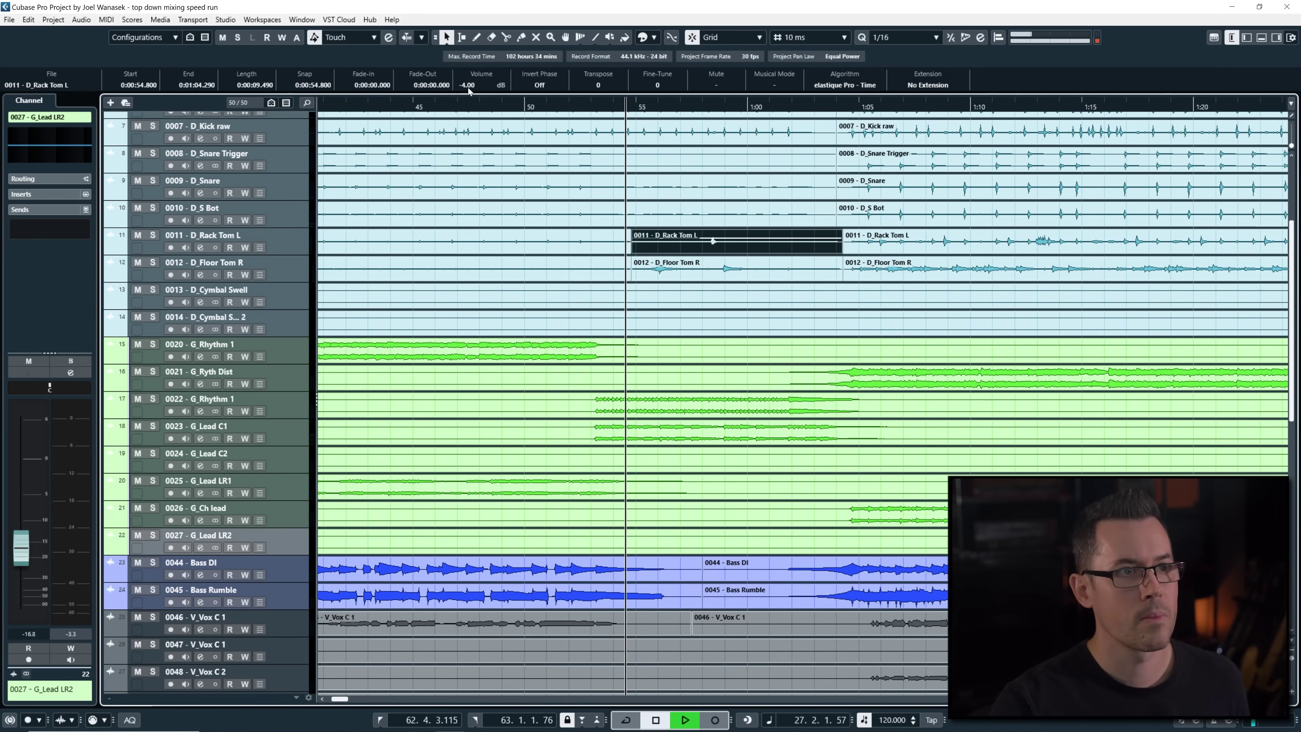
click(686, 108)
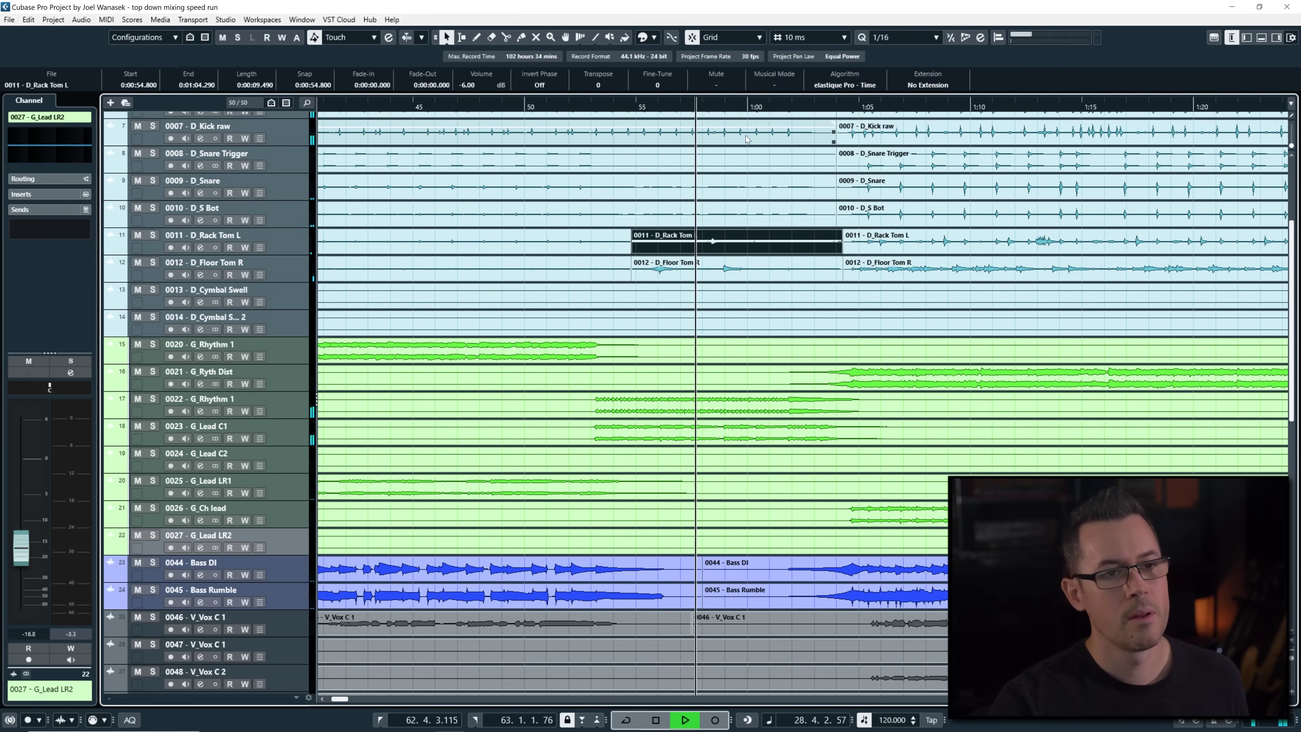
key(shift+f)
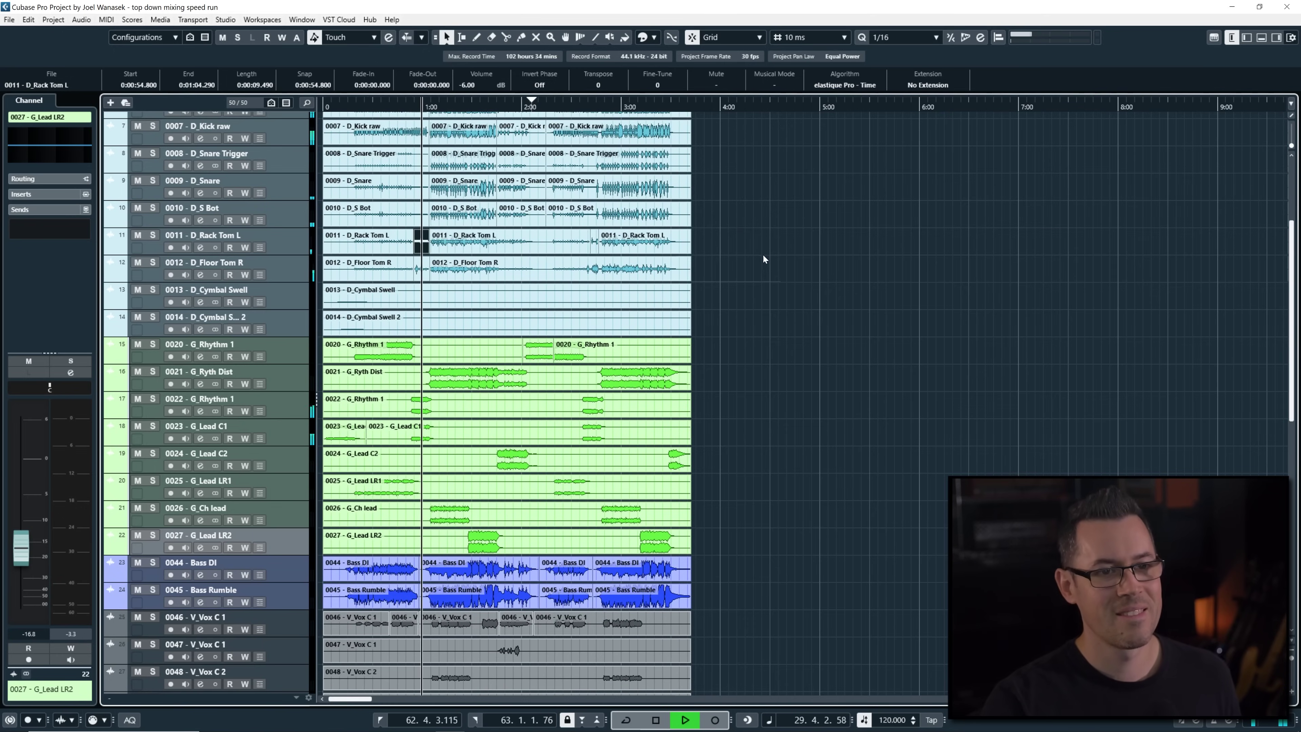
Listen to the mix from about 2:39 into the last chorus, and again from about 3:10
key(space)
click(588, 106)
key(space)
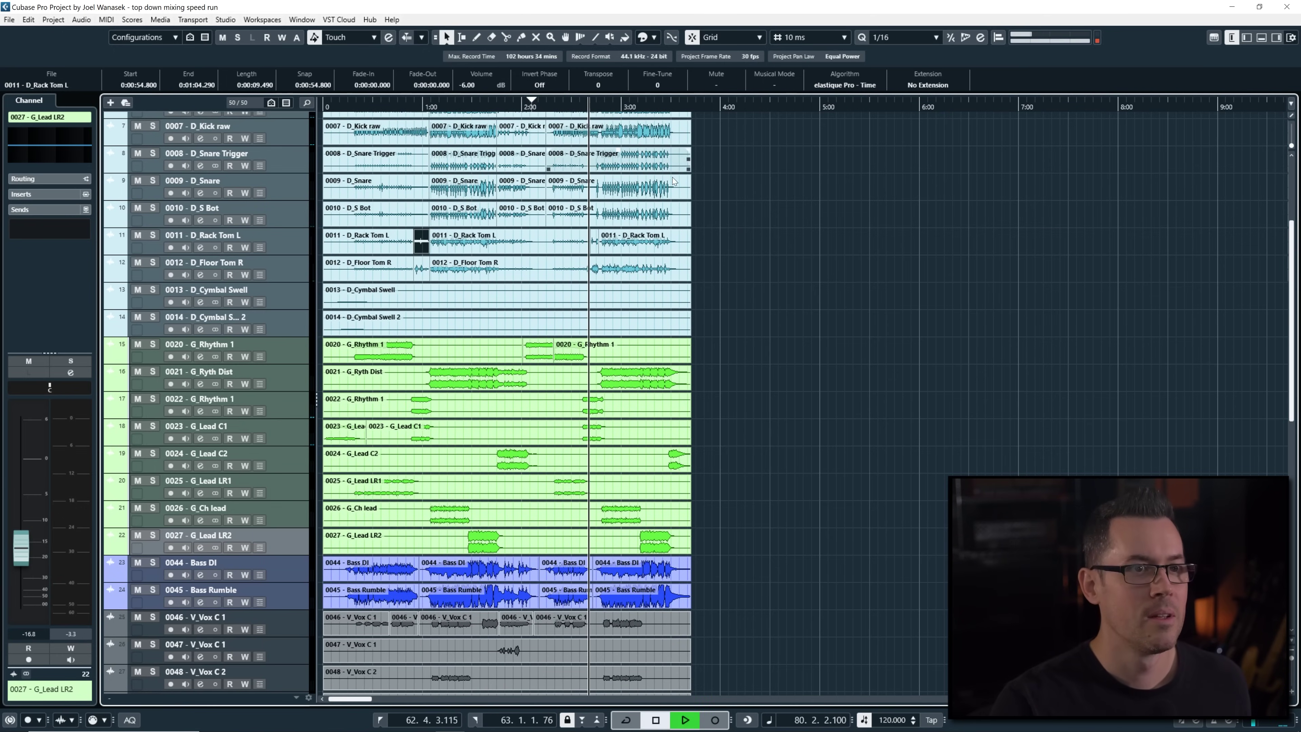
key(h)
key(h)
key(h)
key(h)
key(h)
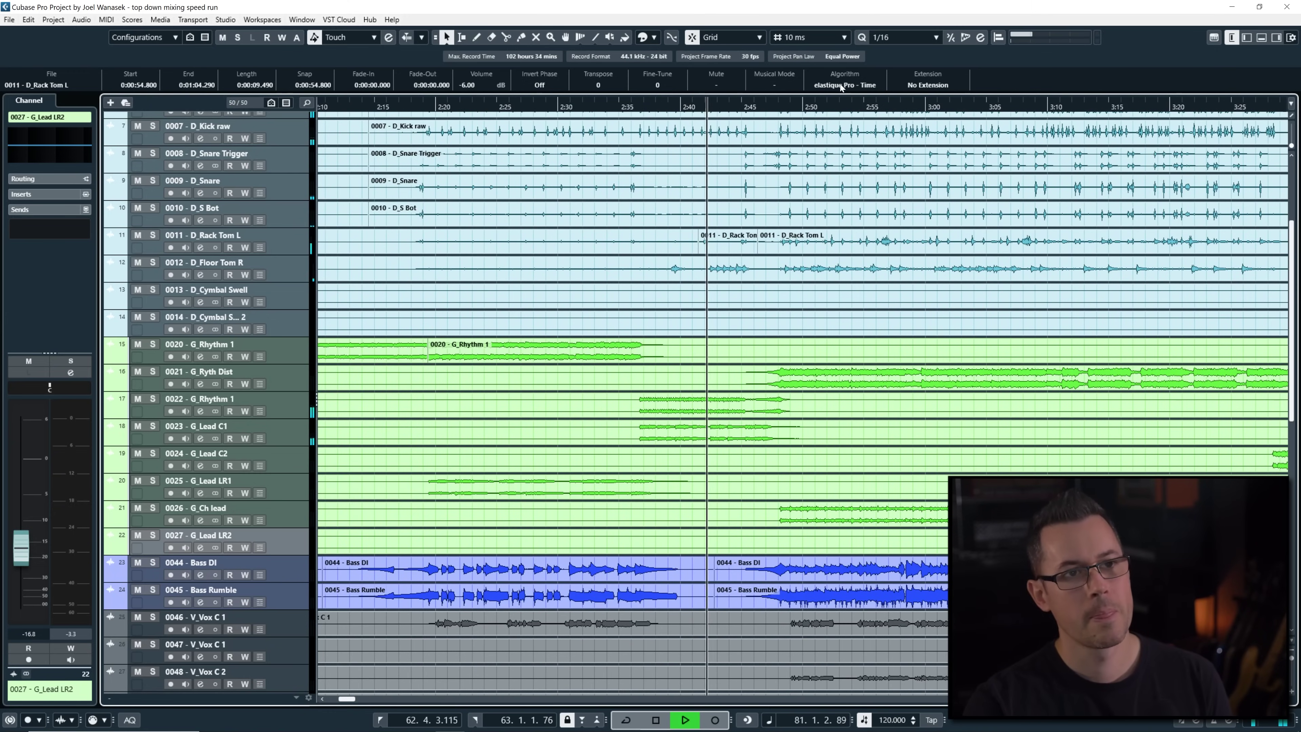
scroll(952, 308, down, 6)
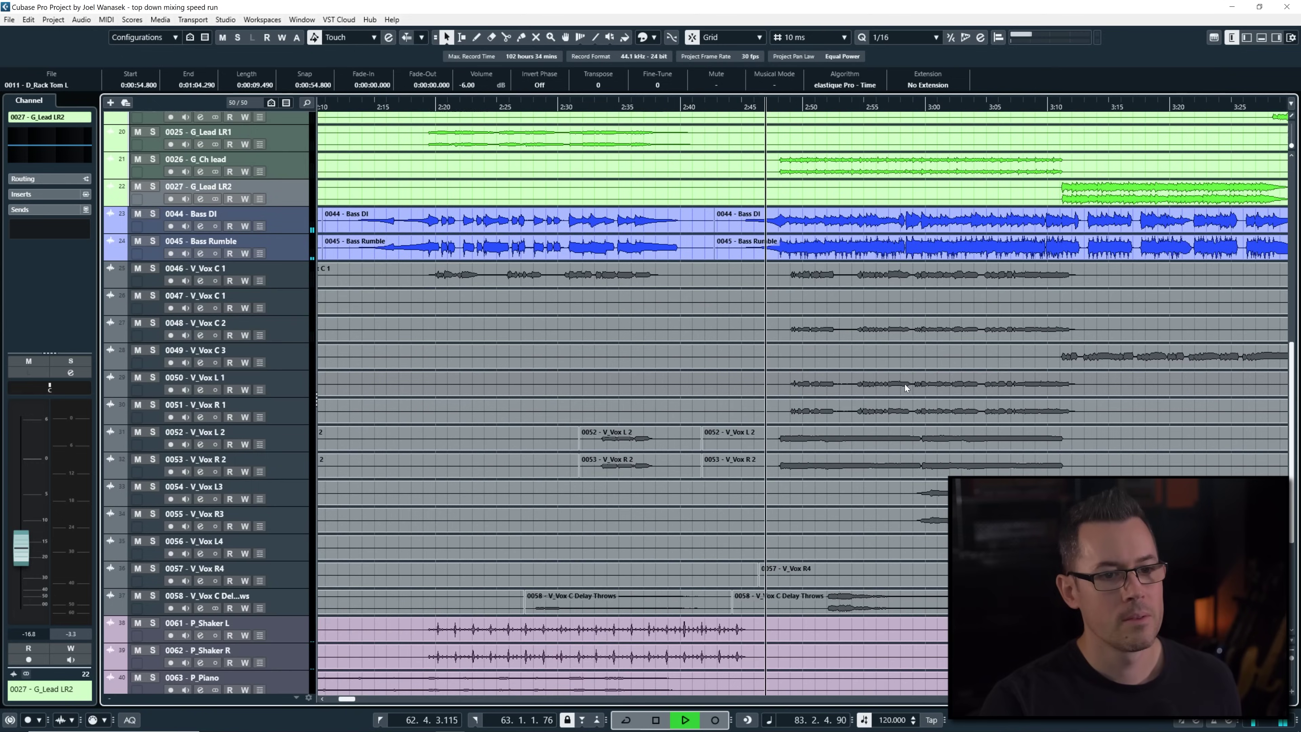
scroll(1027, 425, right, 4)
key(ctrl+shift+a)
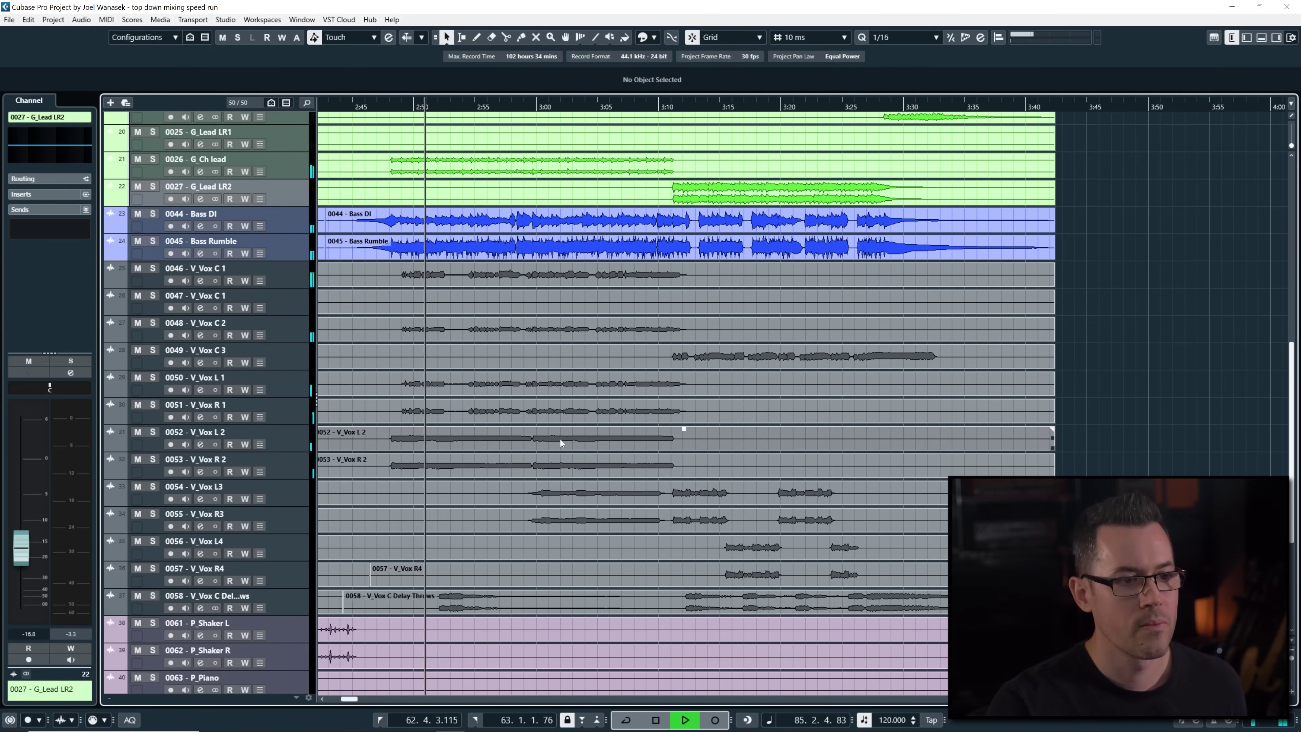
scroll(666, 308, down, 4)
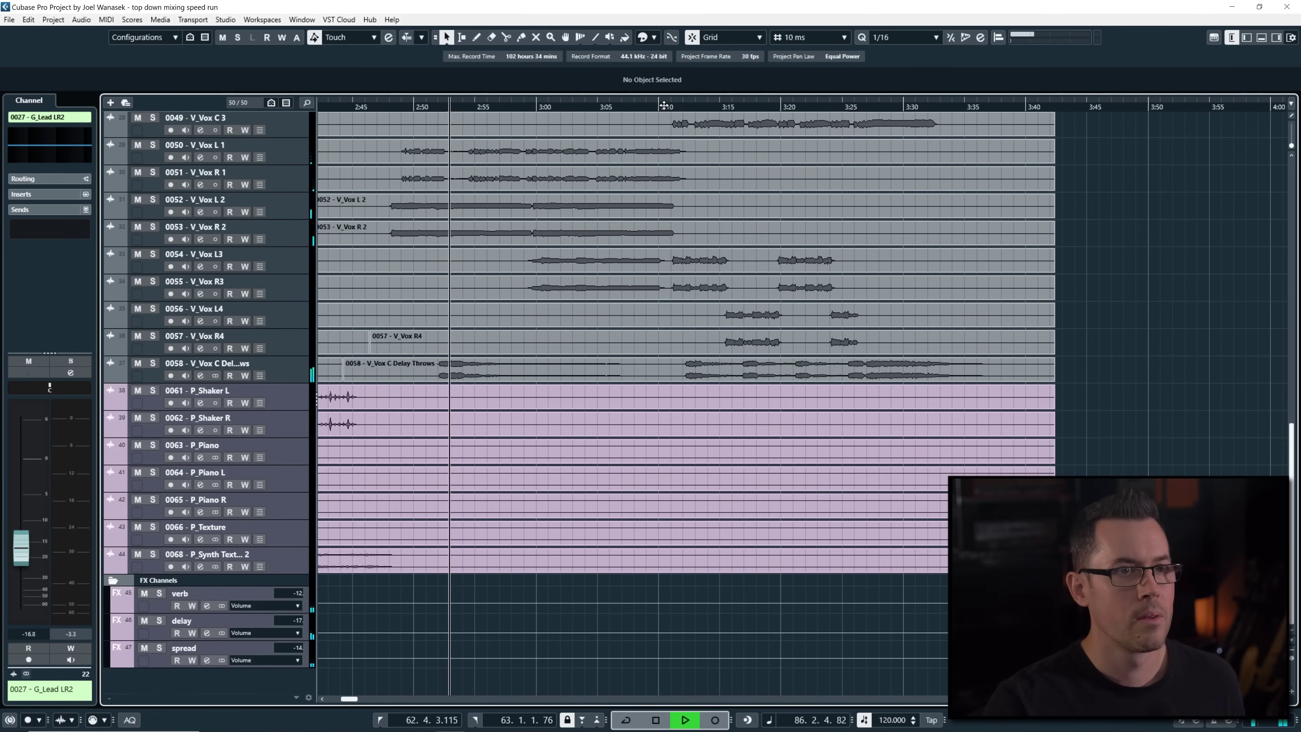
click(665, 105)
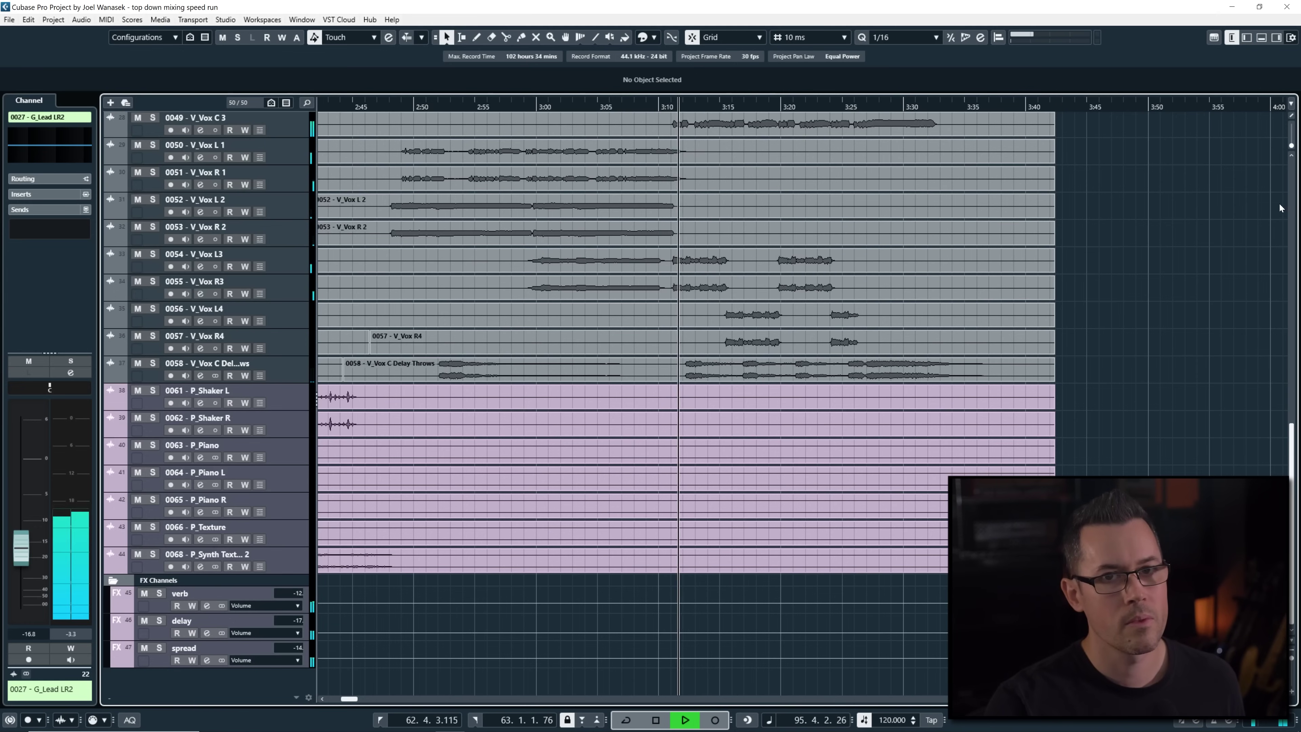
key(space)
Switch the ruler to bars and beats and place the playback position at bar 85
key(g)
key(g)
scroll(776, 231, left, 5)
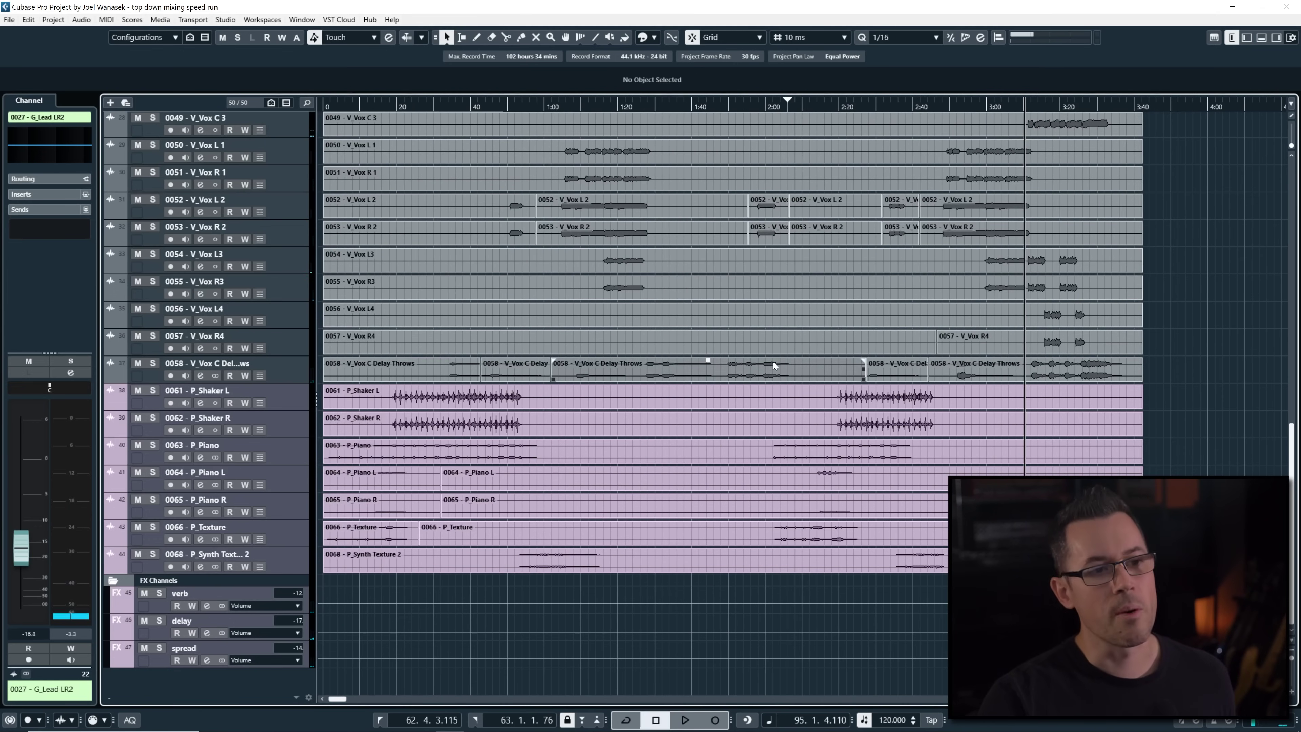
scroll(774, 365, up, 10)
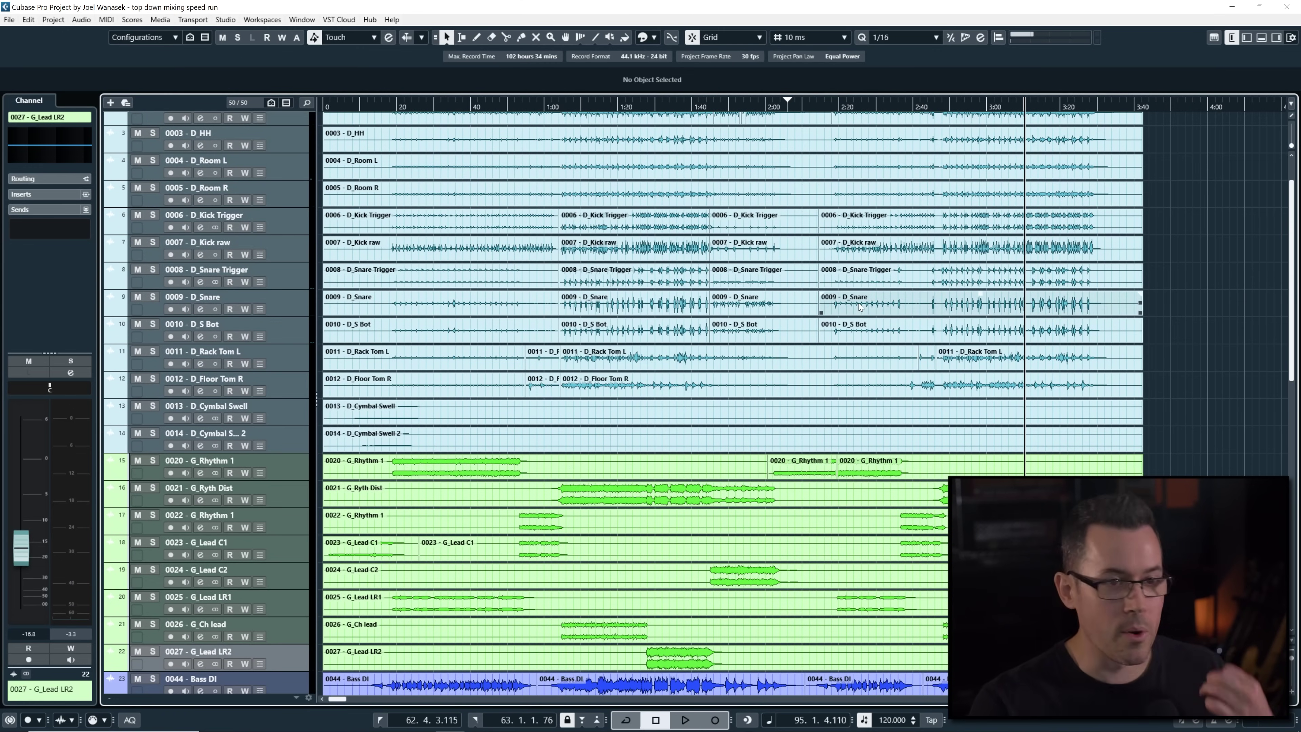
scroll(1019, 338, up, 2)
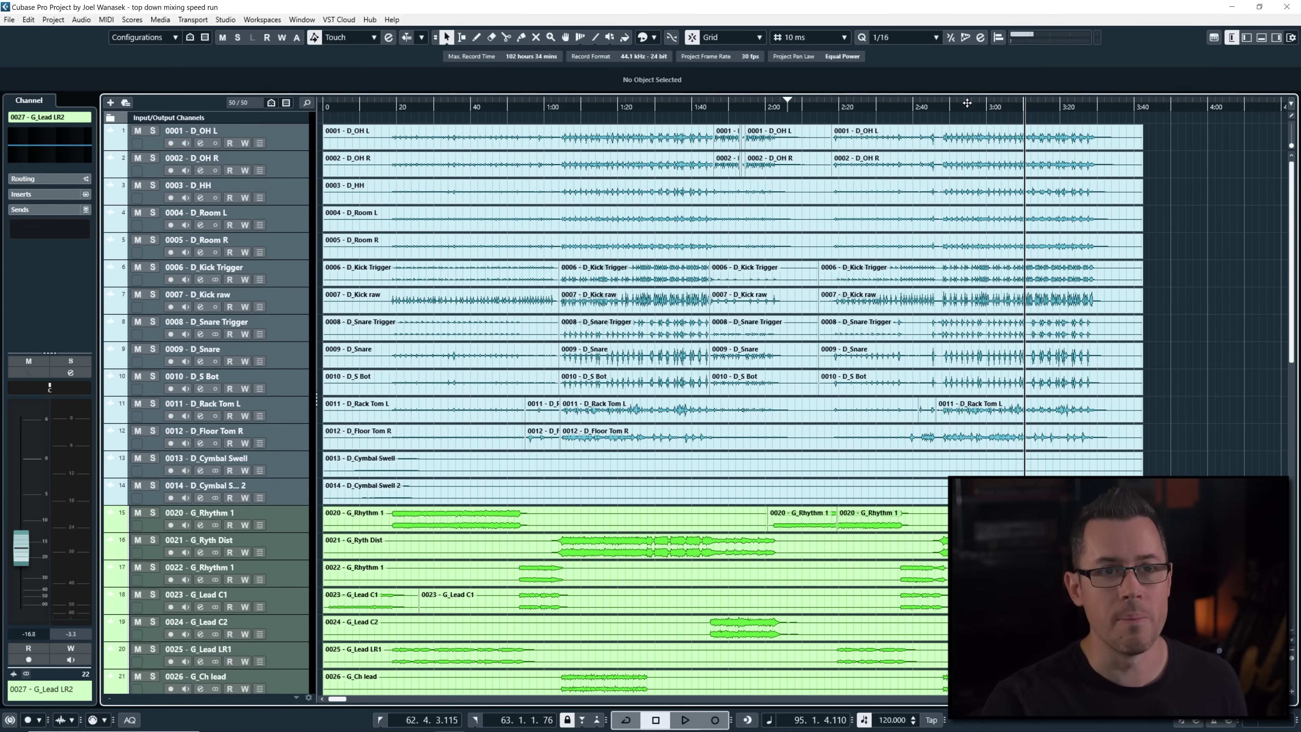
right_click(966, 103)
click(976, 113)
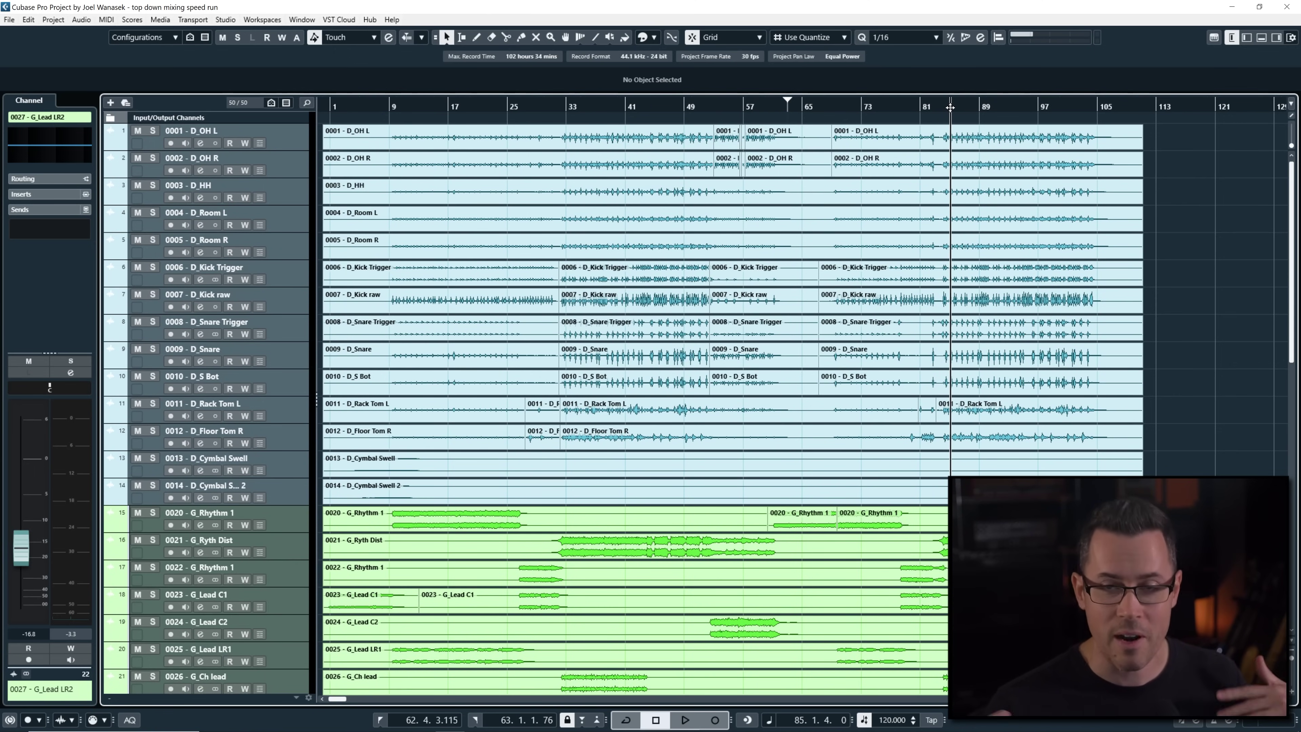
Open the MixConsole at the MIX BUS channel, switch off every insert except Flatline 2 and Muteomatic, and start playback from bar 85
key(F3)
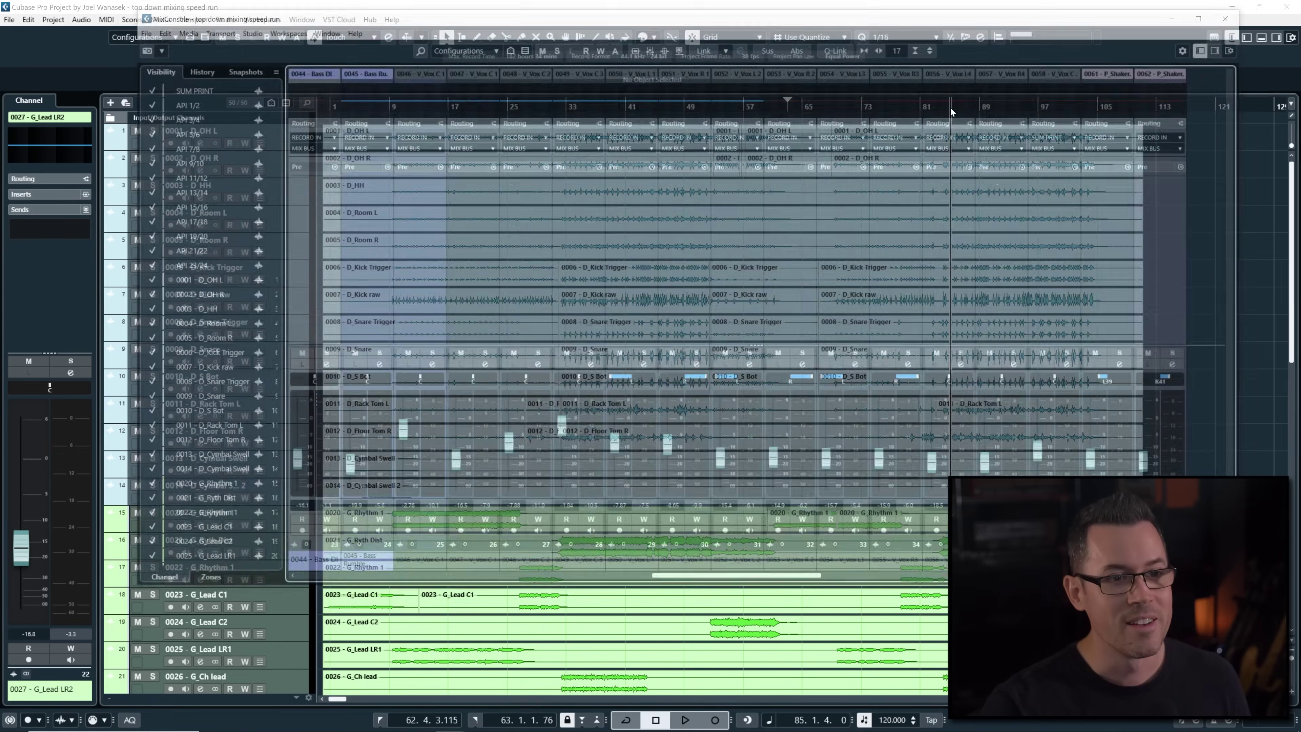
drag(770, 585, 955, 585)
scroll(768, 254, down, 4)
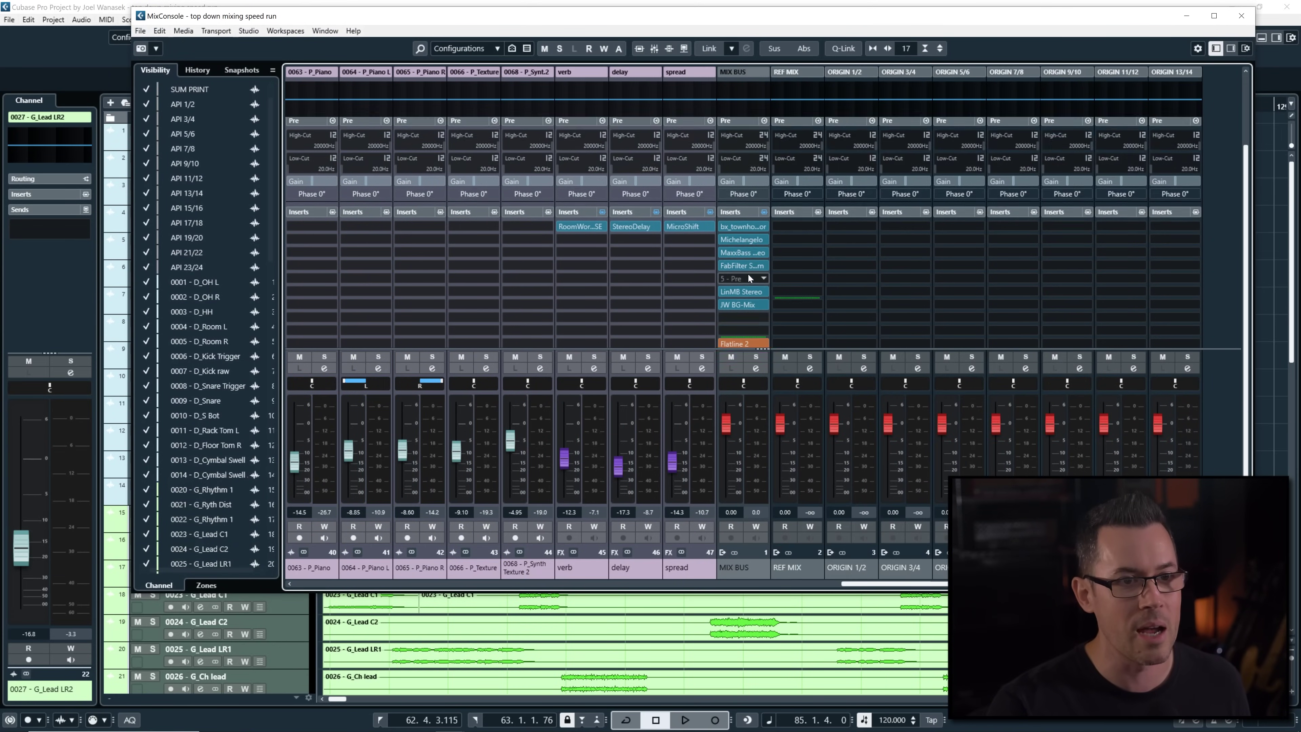
key(space)
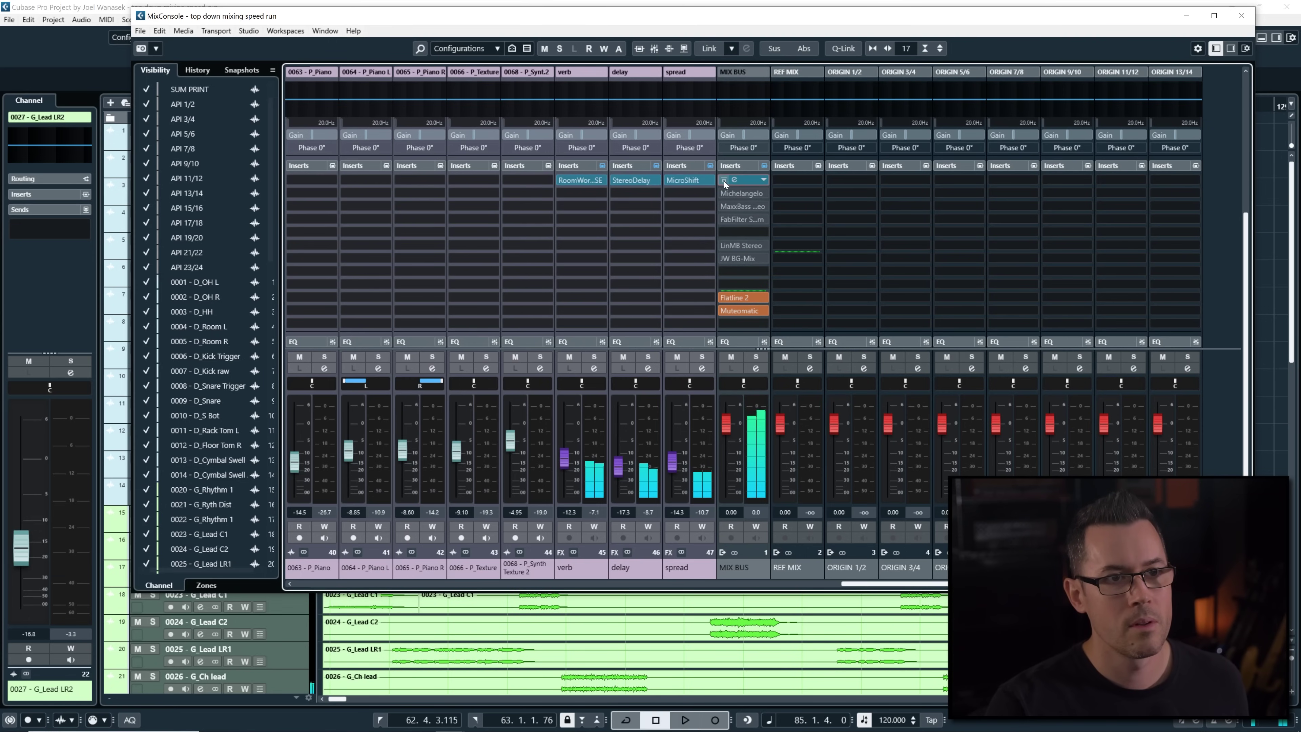
Switch the bx_townhouse Buss Compressor back on in MIX BUS, view its settings during playback, and close it
click(742, 184)
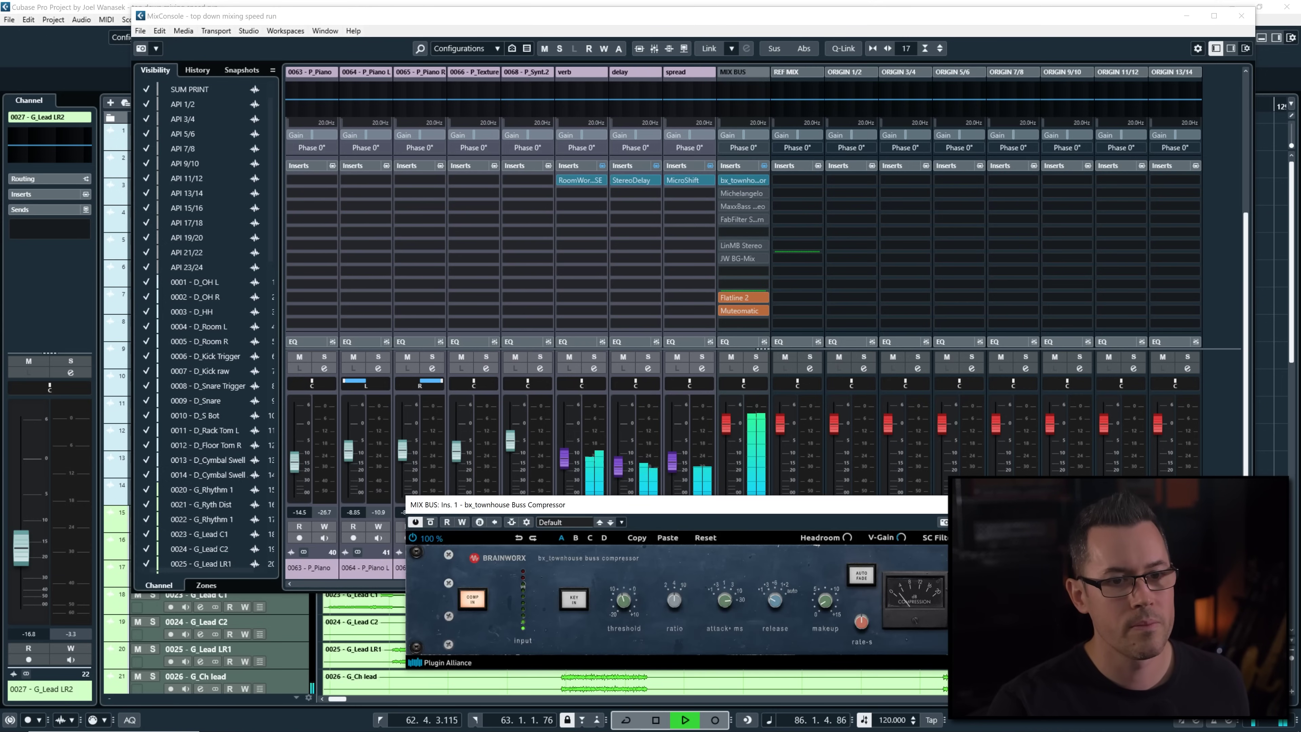
key(space)
key(Escape)
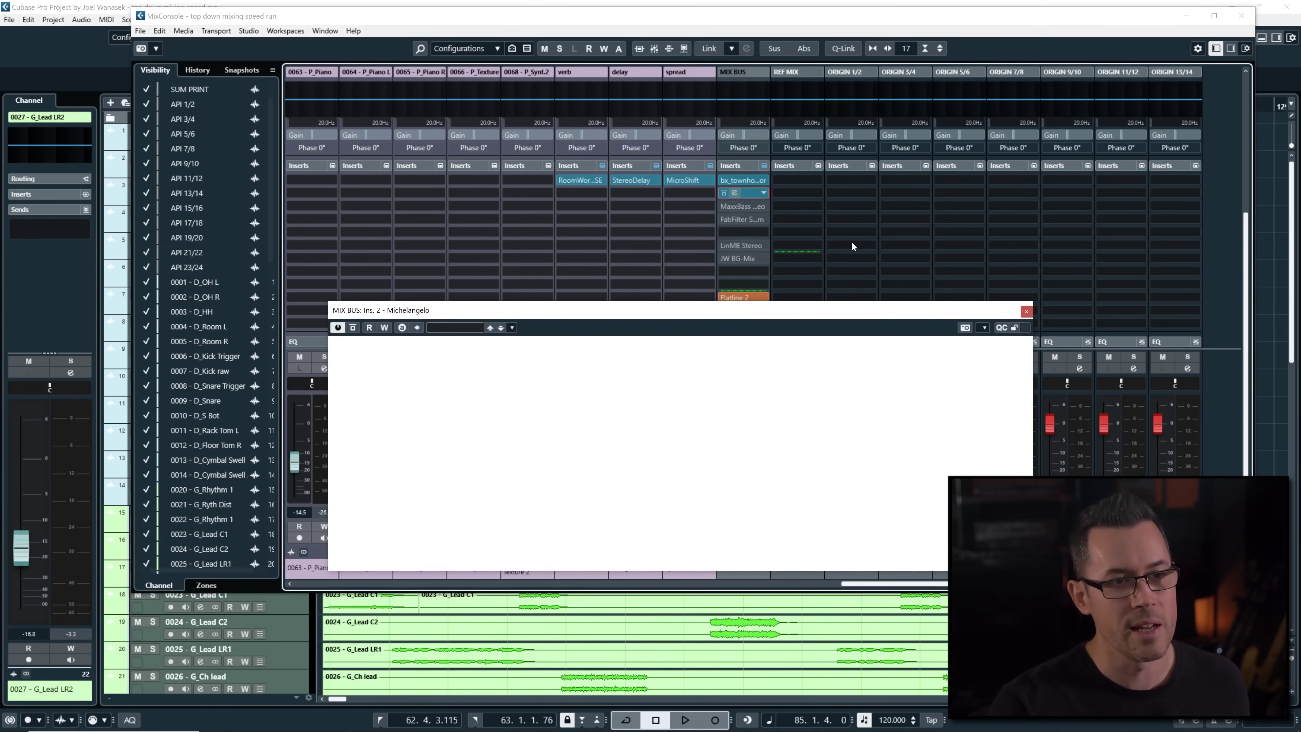
With the Michelangelo EQ switched on in MIX BUS, compare the chorus with it active and bypassed
key(space)
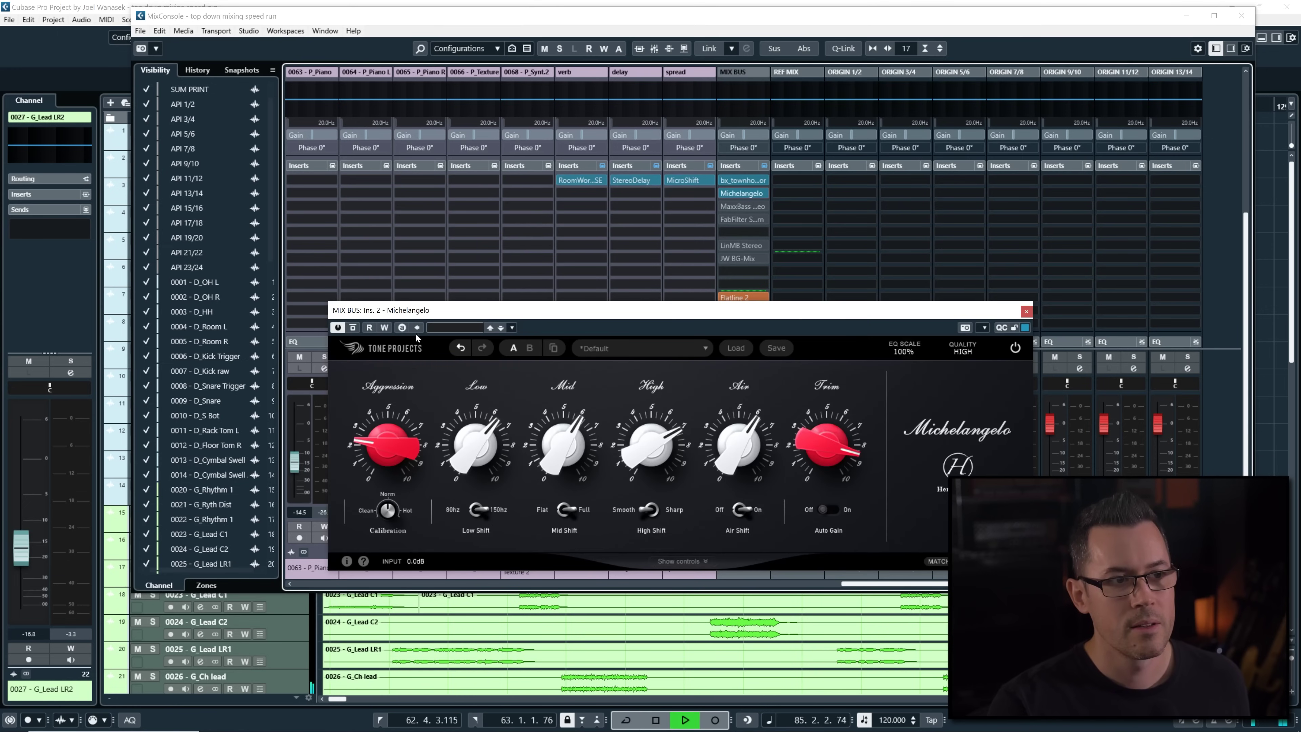
click(359, 330)
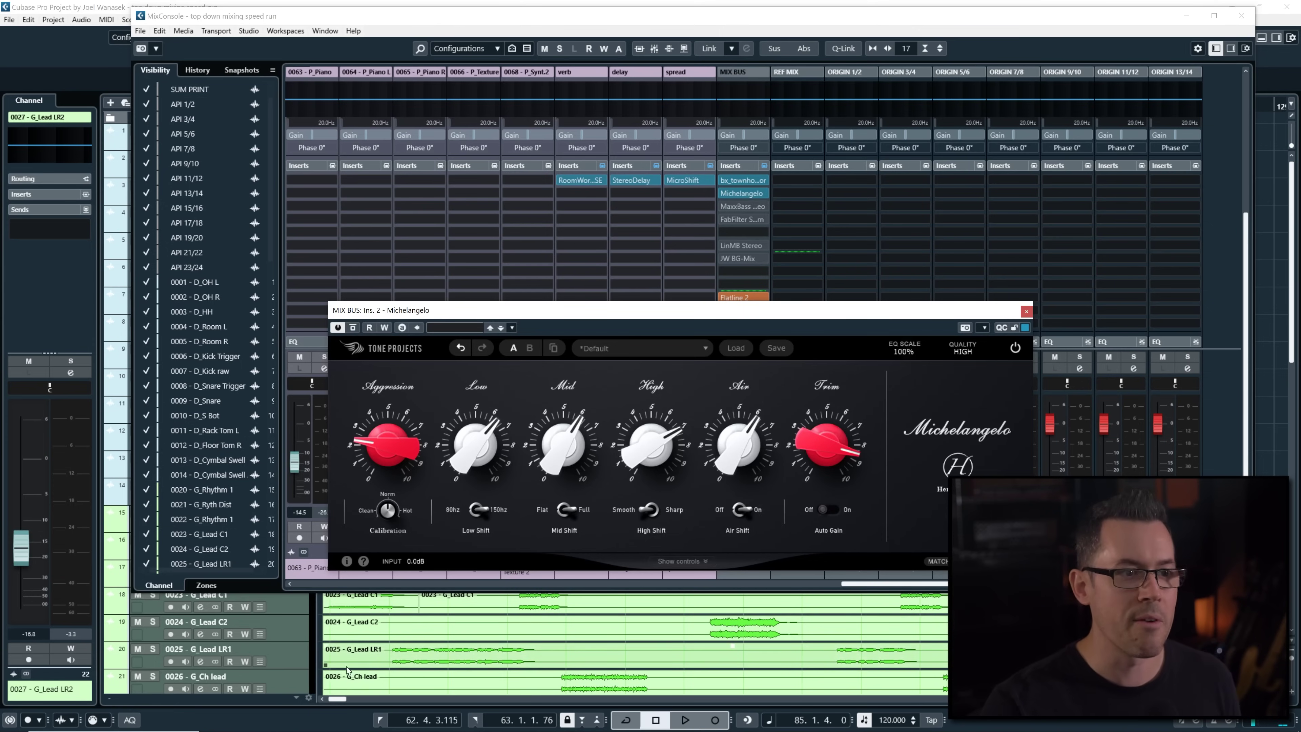
click(1025, 311)
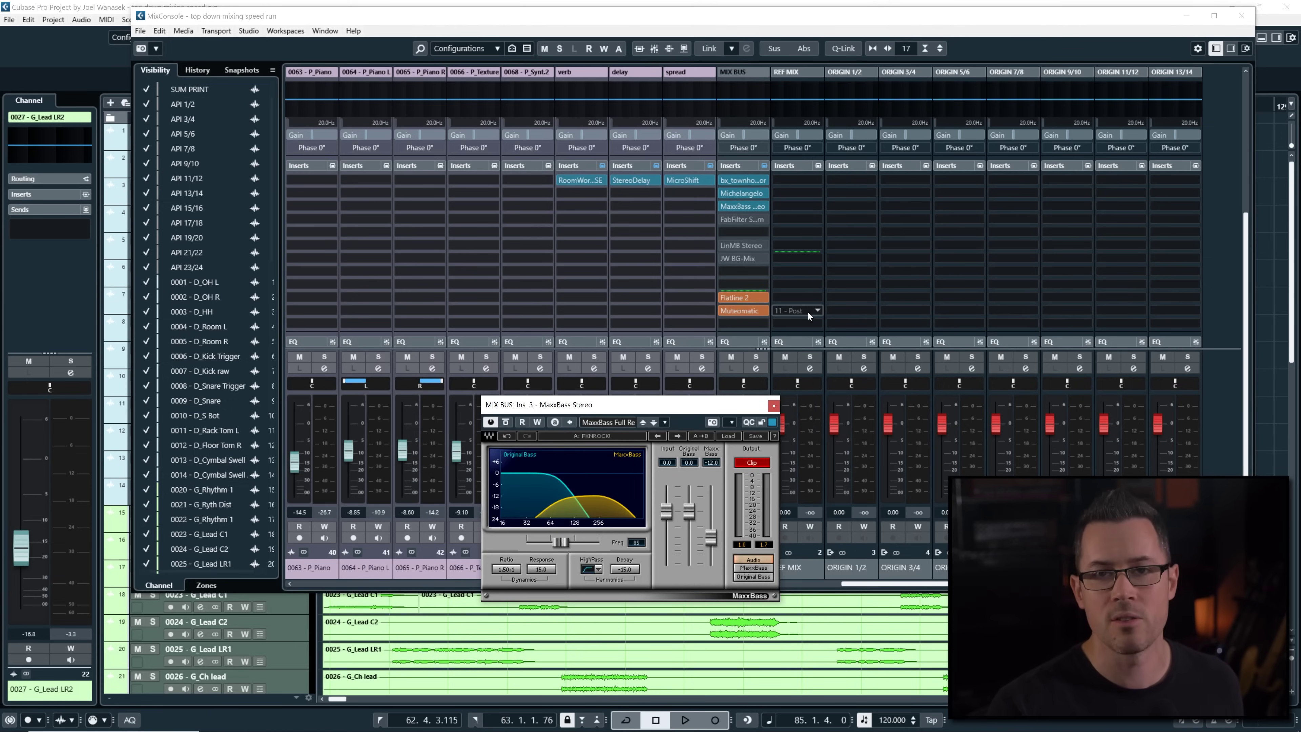
With MaxxBass switched on in MIX BUS, play the chorus and compare it with the plug-in active and bypassed
key(space)
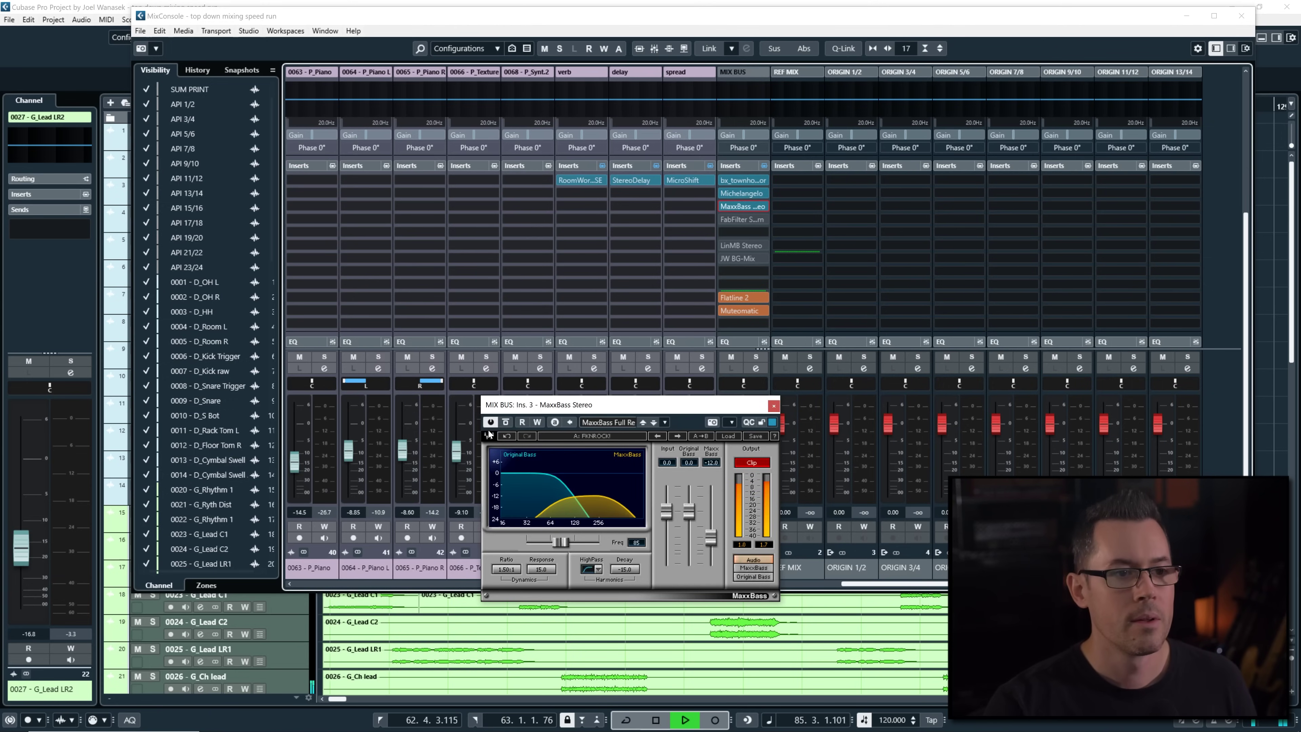
click(507, 422)
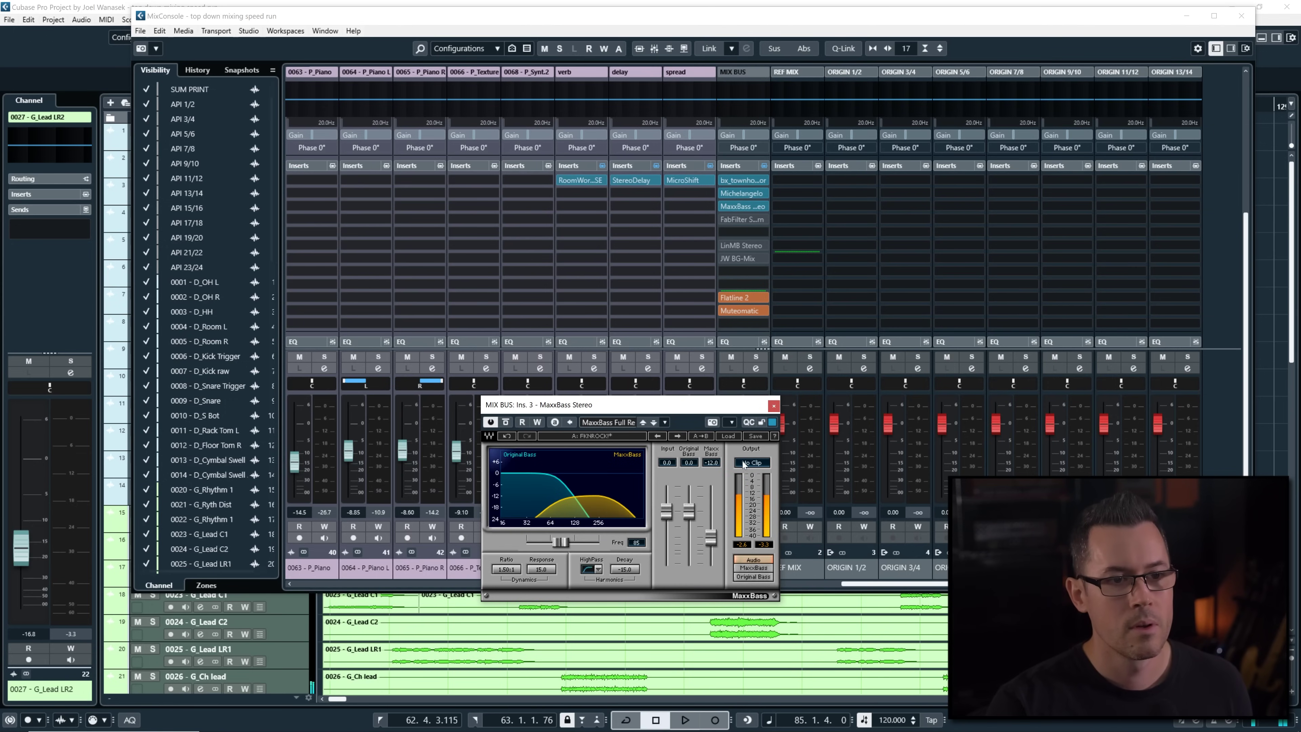
click(772, 406)
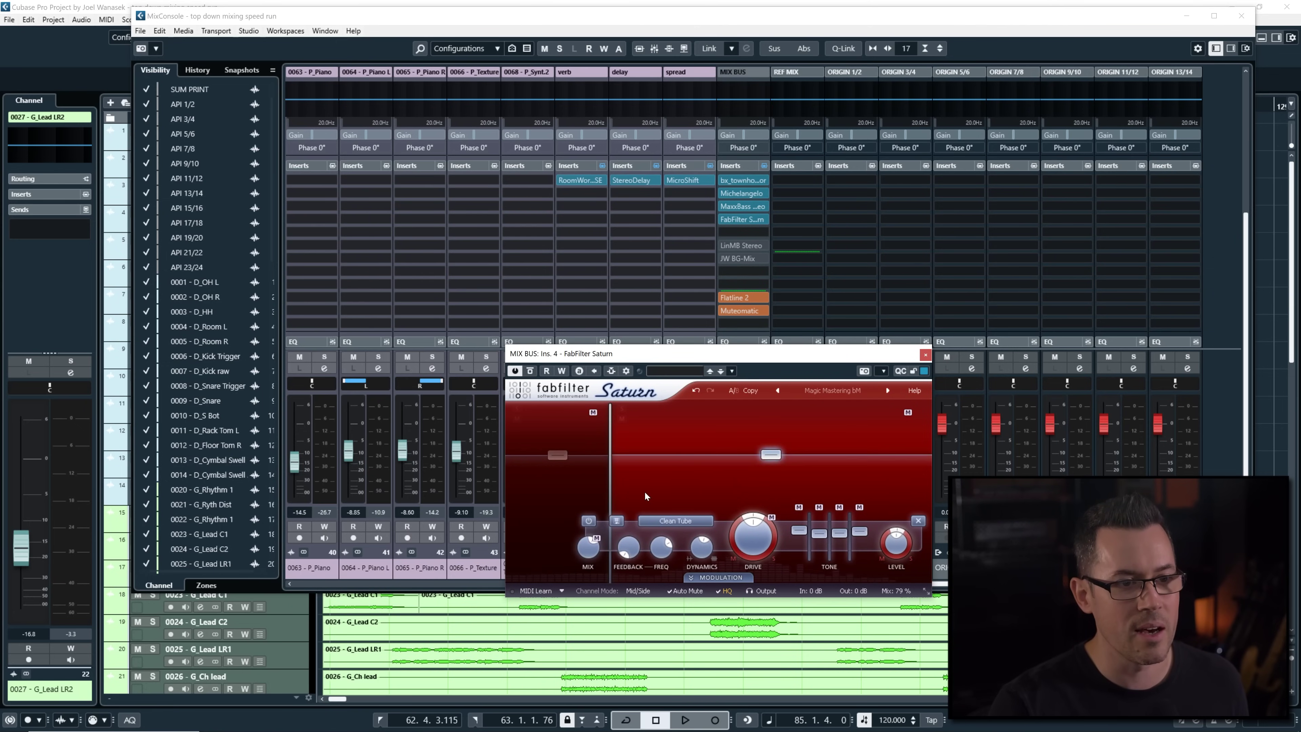
Switch on FabFilter Saturn in MIX BUS, review its drive settings, and audition the chorus through it
mouse_move(735, 548)
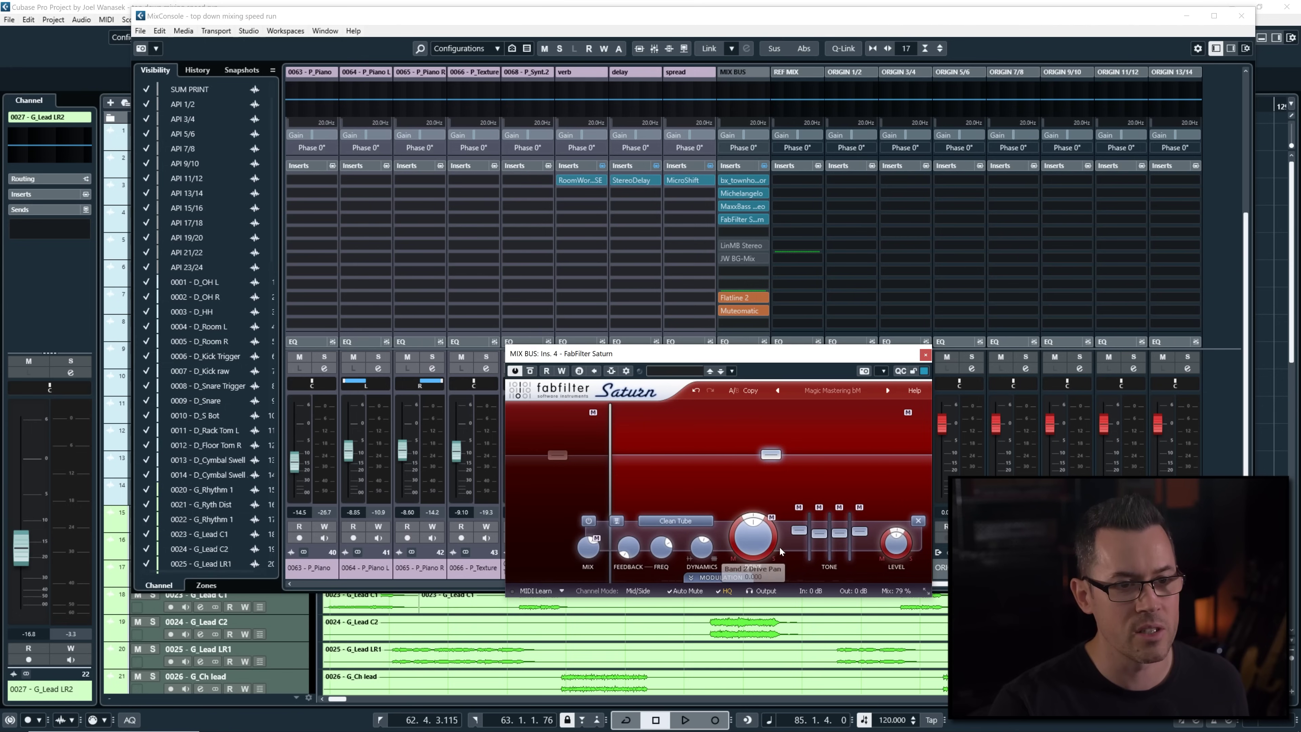
key(space)
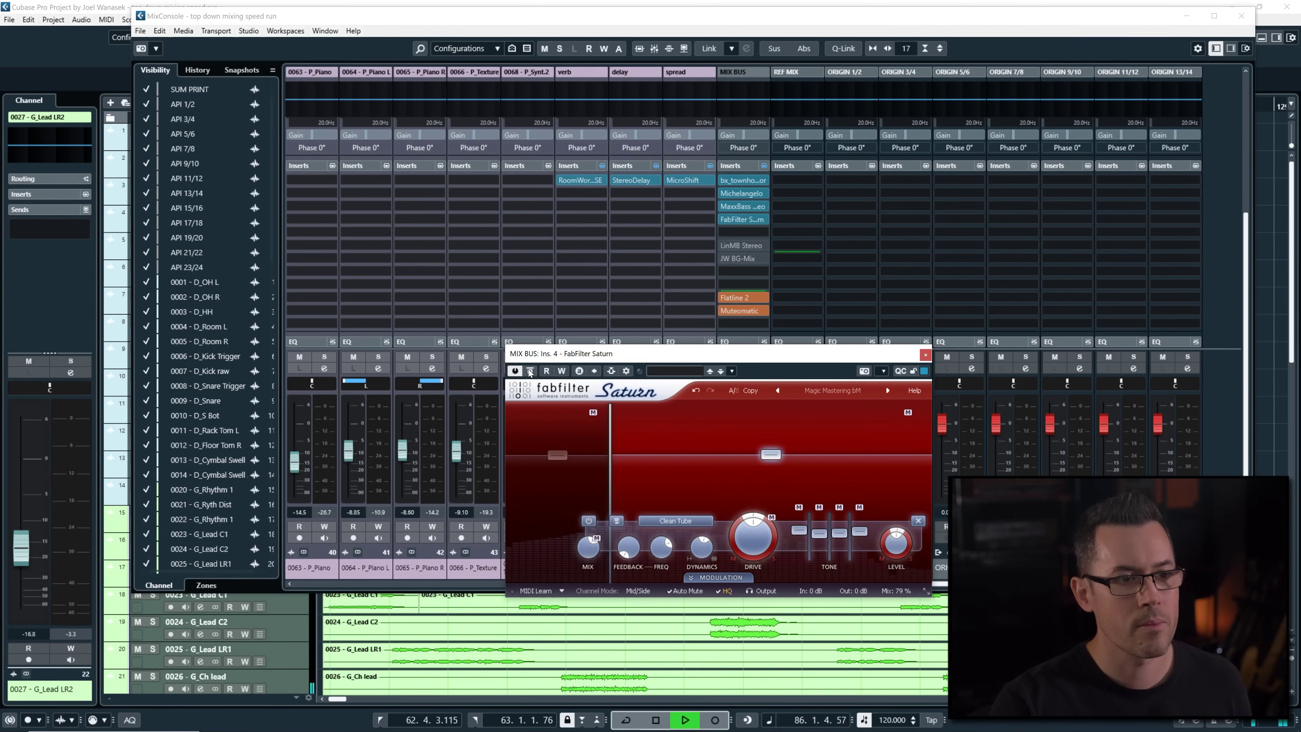
click(925, 354)
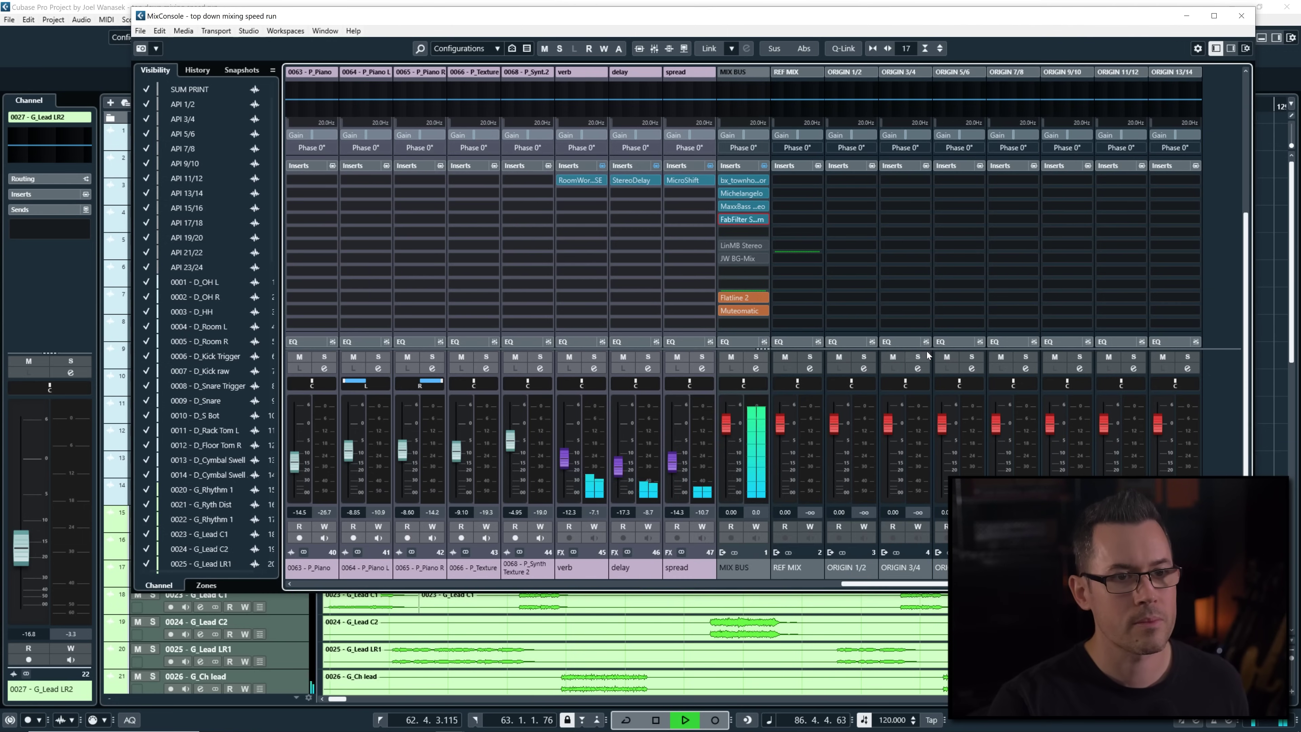
Switch the LinMB multiband compressor back on in MIX BUS, review its band settings, and audition the chorus through it
click(746, 249)
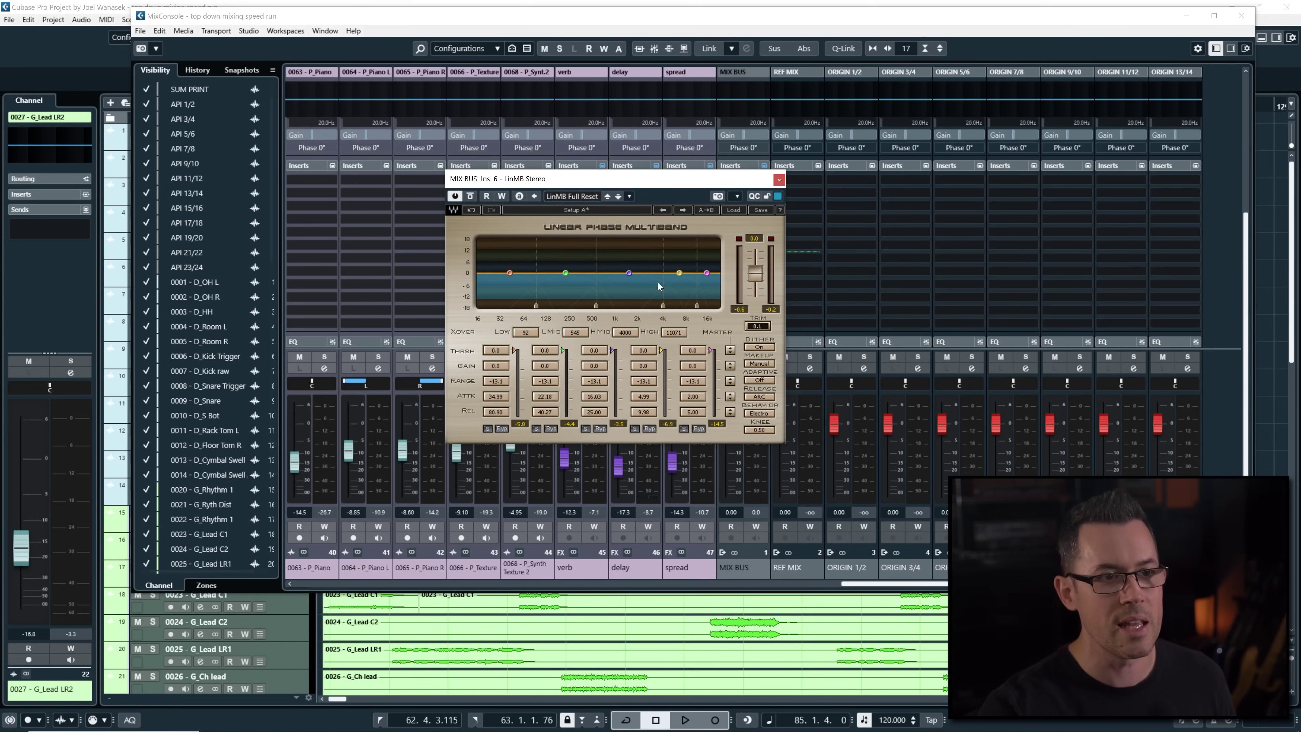
key(space)
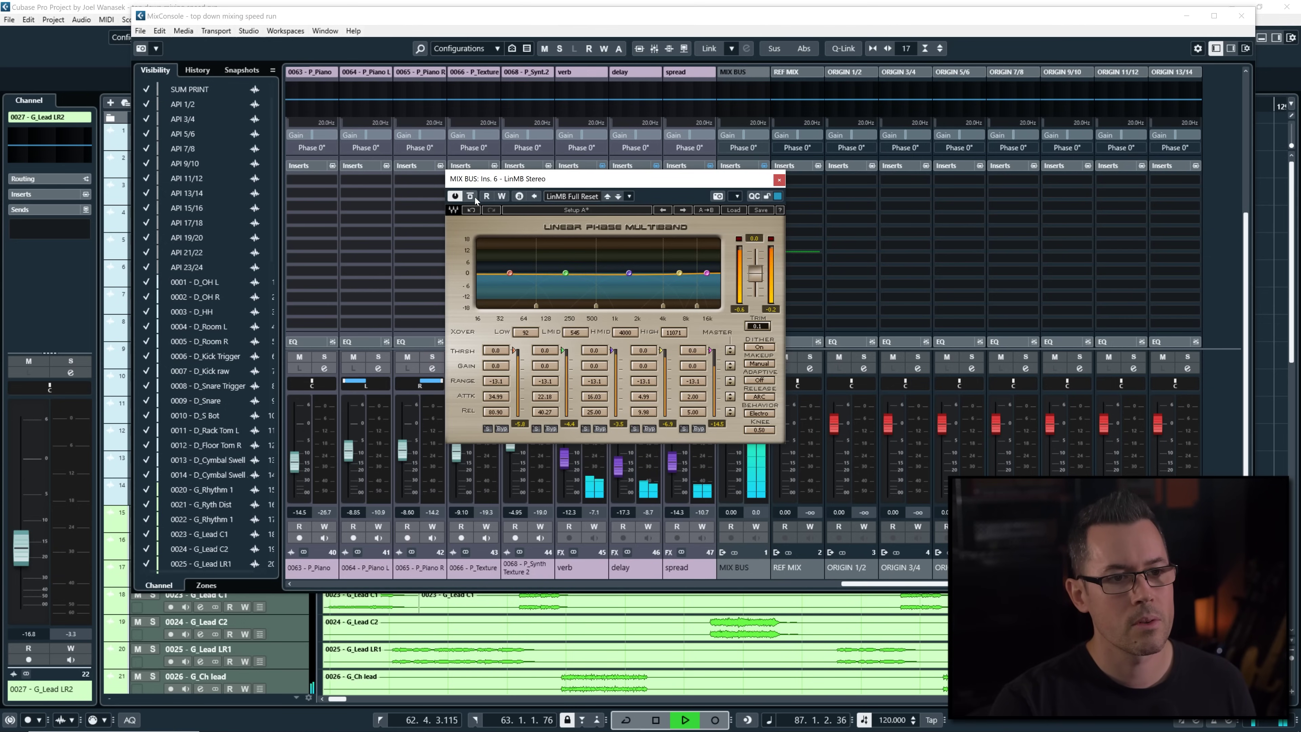
click(779, 183)
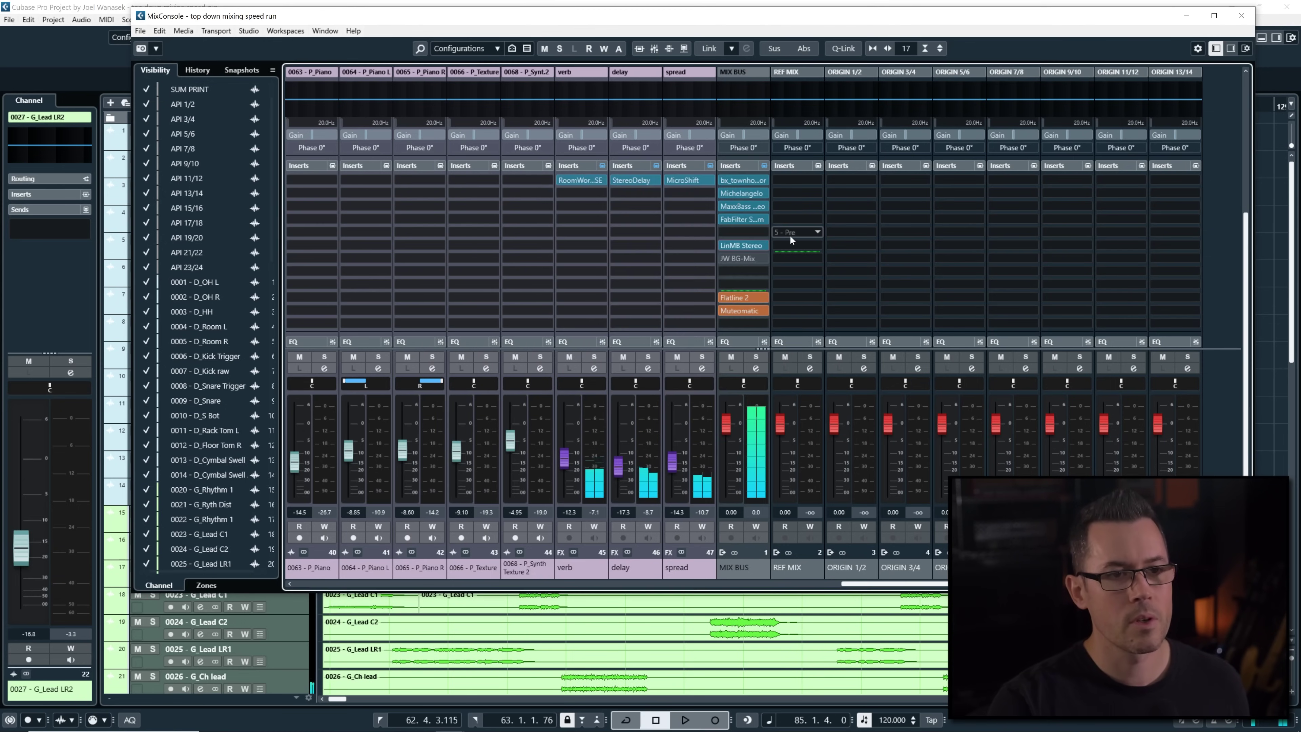
Switch JW BG-Mix back on in MIX BUS and compare the chorus with it active and bypassed, leaving it active
key(space)
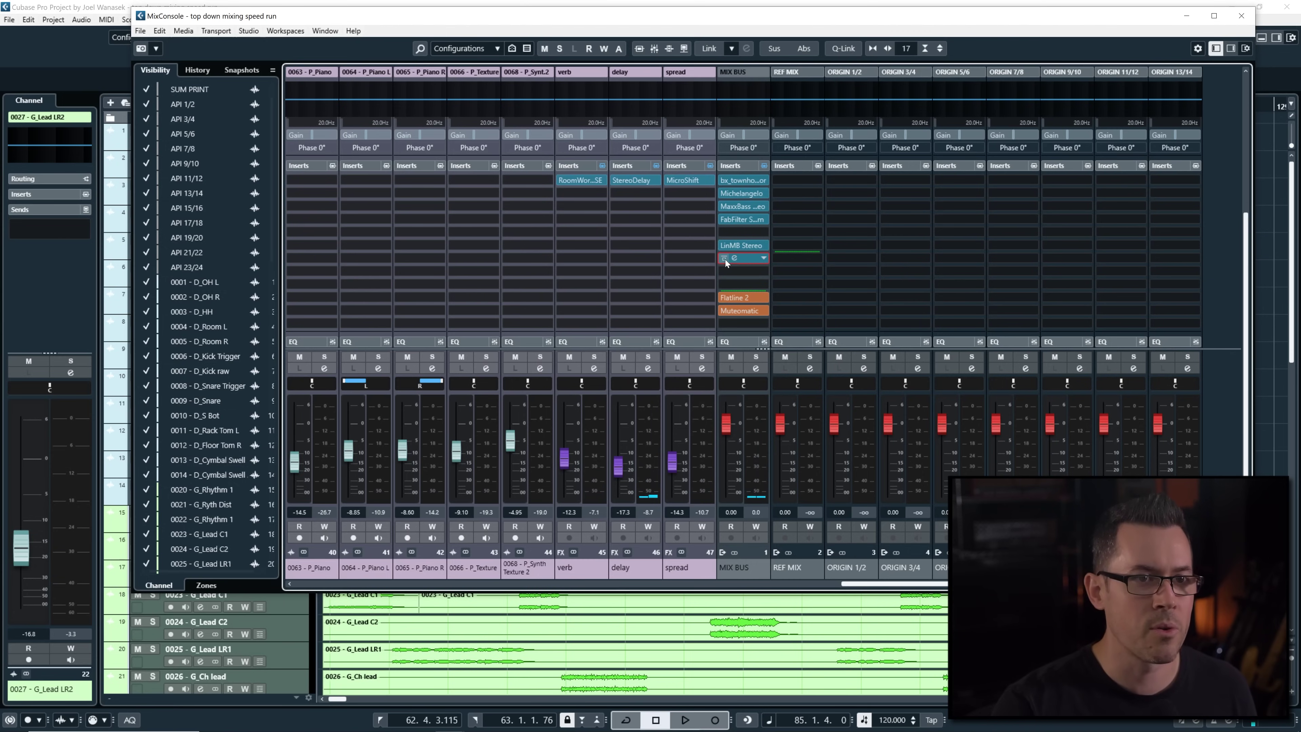
click(743, 258)
key(space)
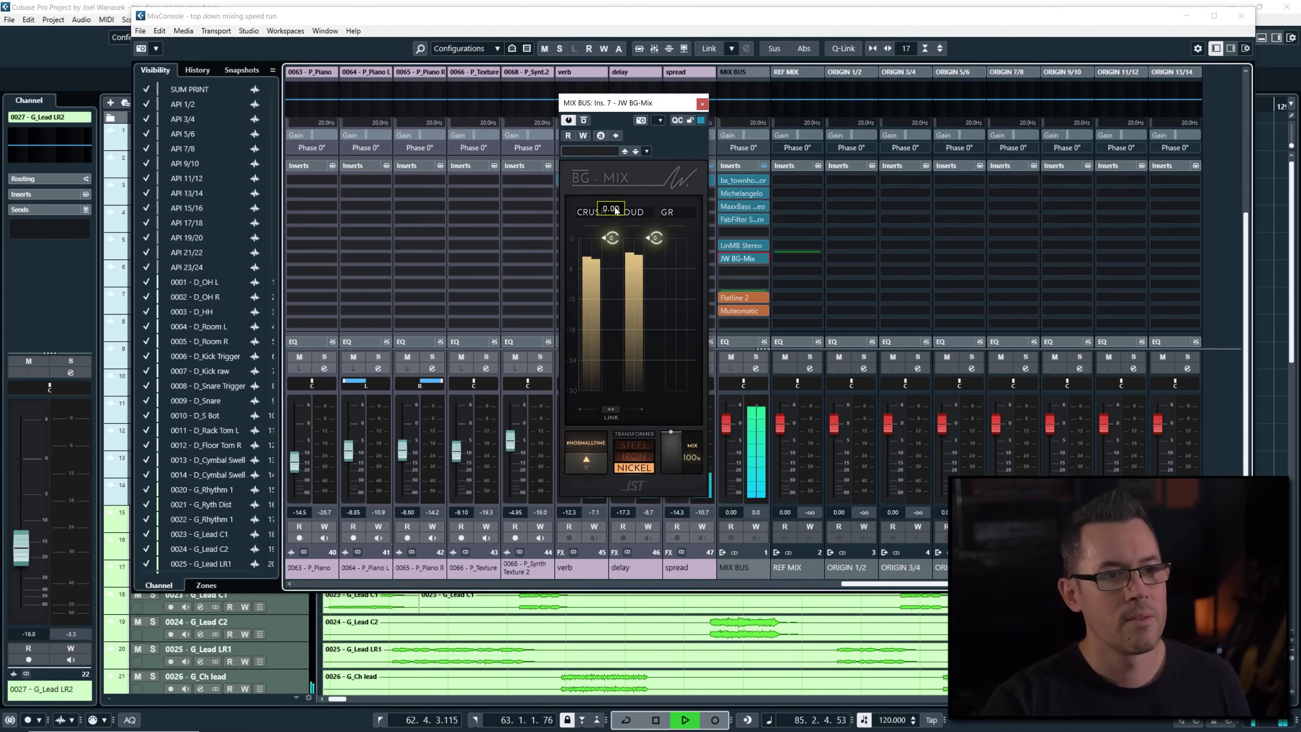
click(583, 120)
click(584, 120)
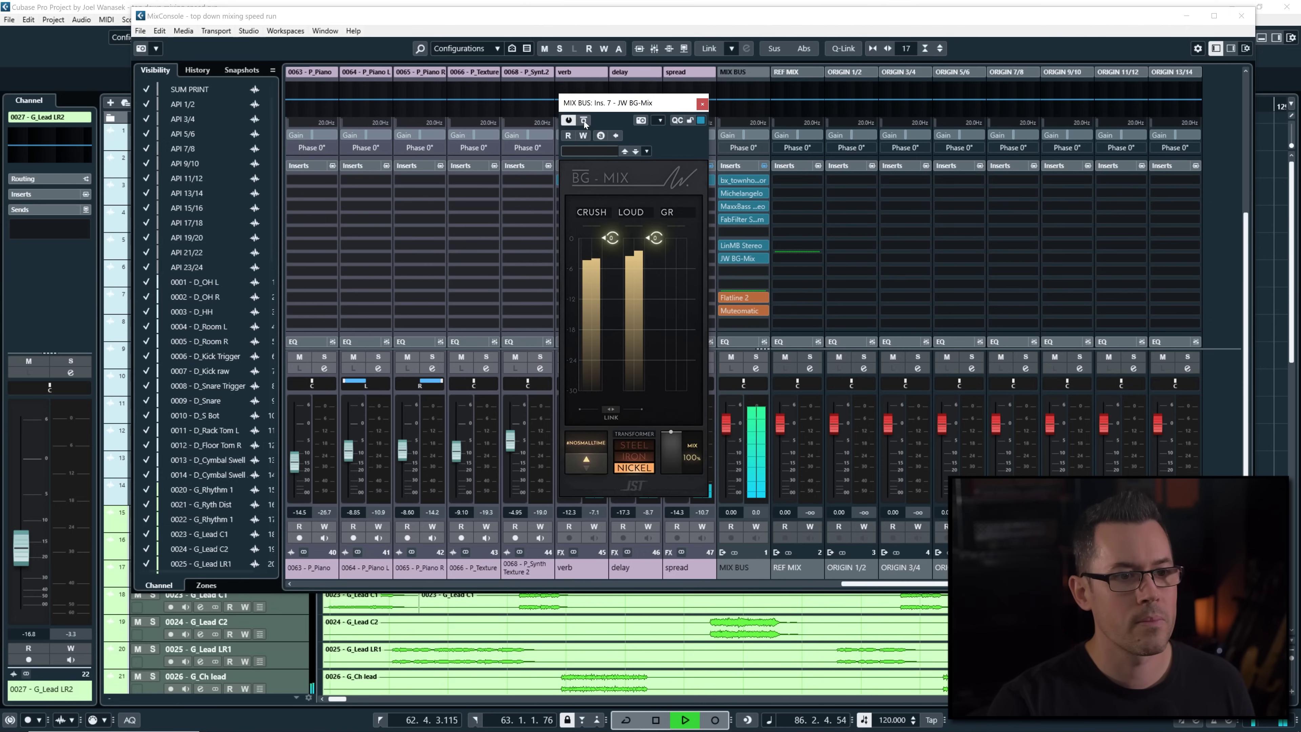
click(583, 120)
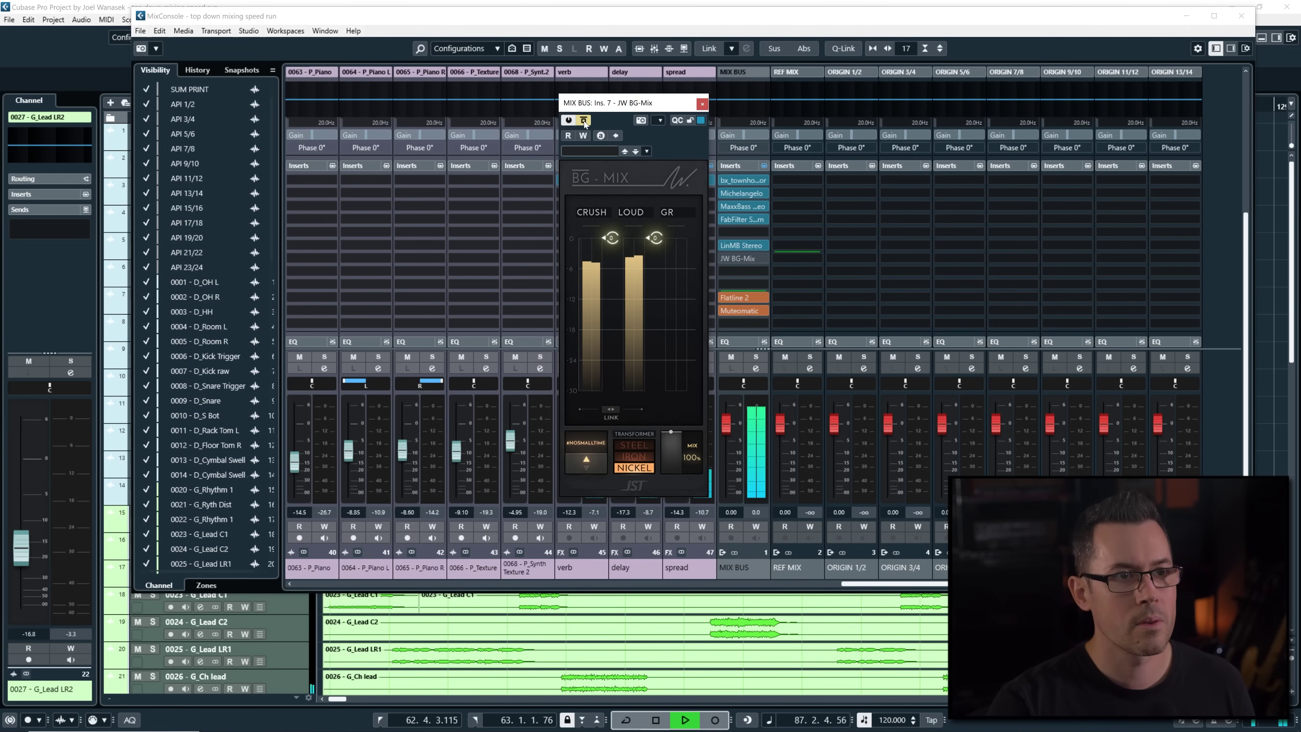
click(583, 120)
click(742, 258)
key(space)
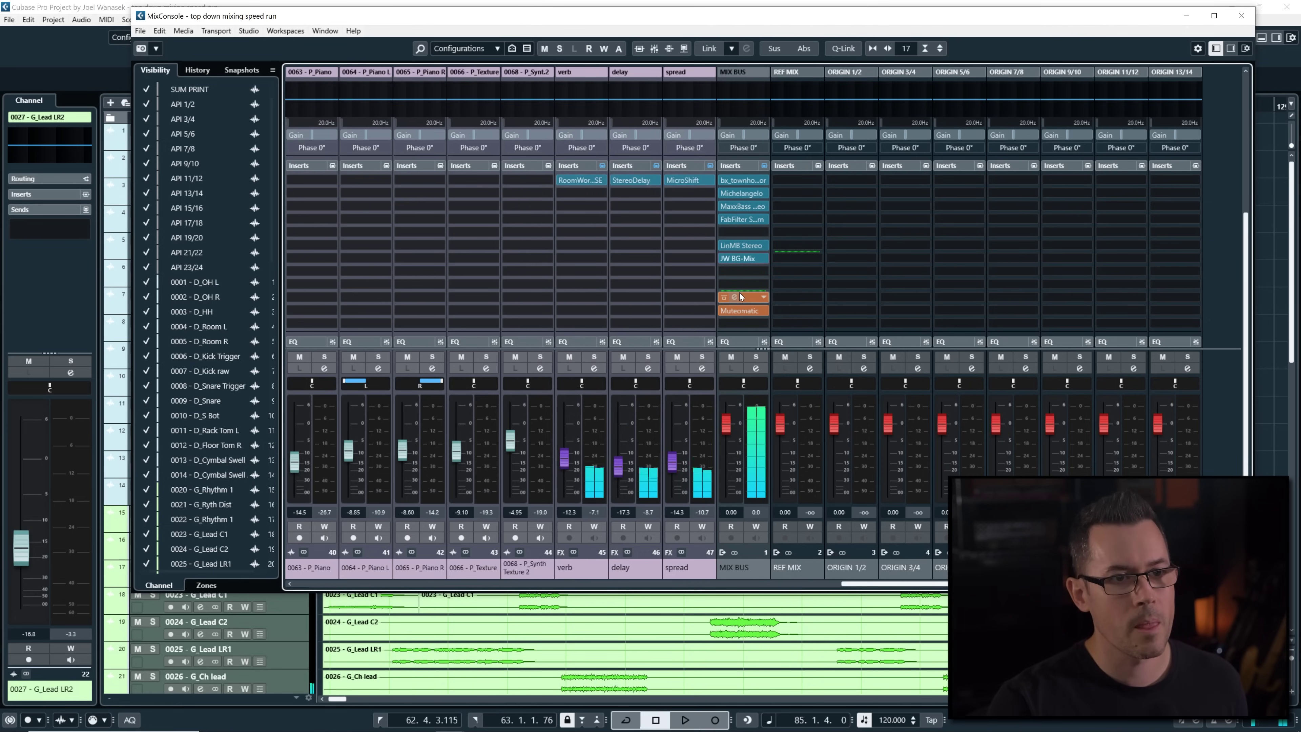
Set the main level knob of Flatline 2 in MIX BUS to -9.00 dB while the chorus plays, and close the plug-in
click(739, 296)
key(space)
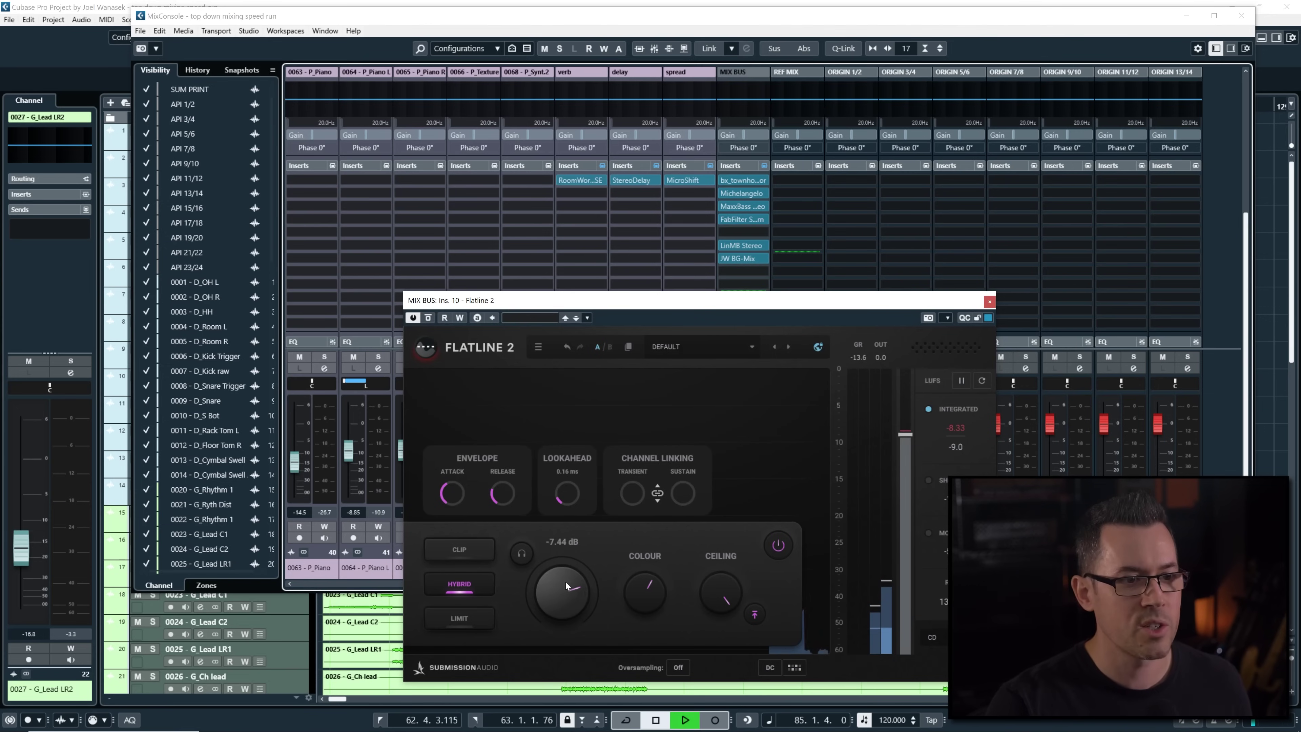
drag(565, 582, 562, 601)
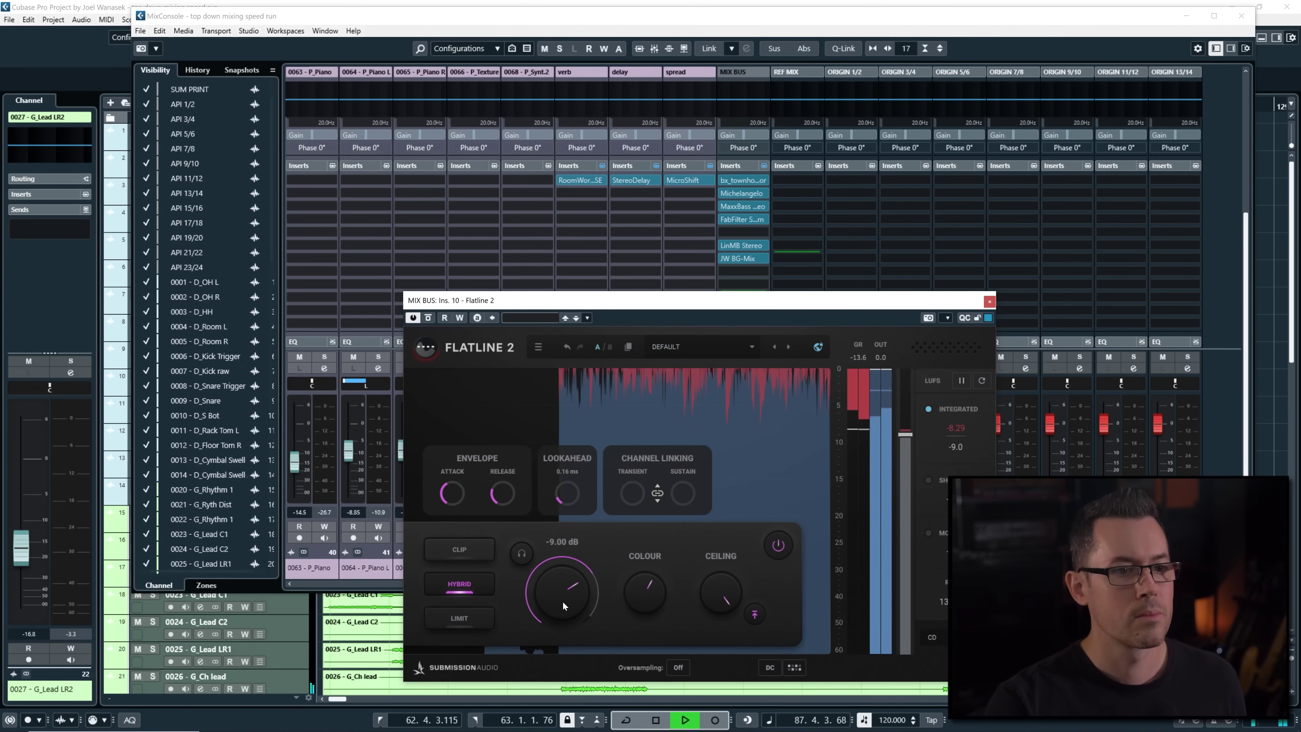
click(644, 247)
key(space)
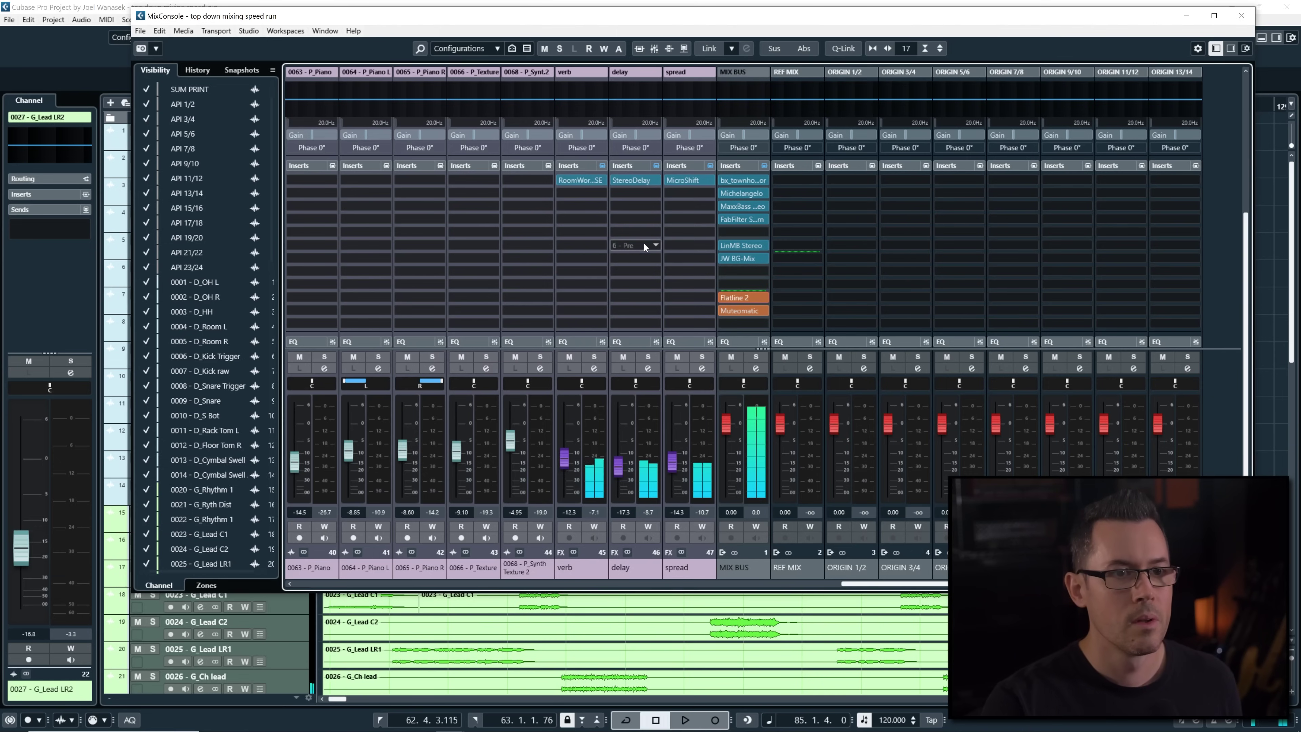
Switch off all six MIX BUS processors ahead of Flatline 2, from JW BG-Mix up to bx_townhouse, and play the chorus without them
click(722, 257)
click(723, 245)
click(721, 220)
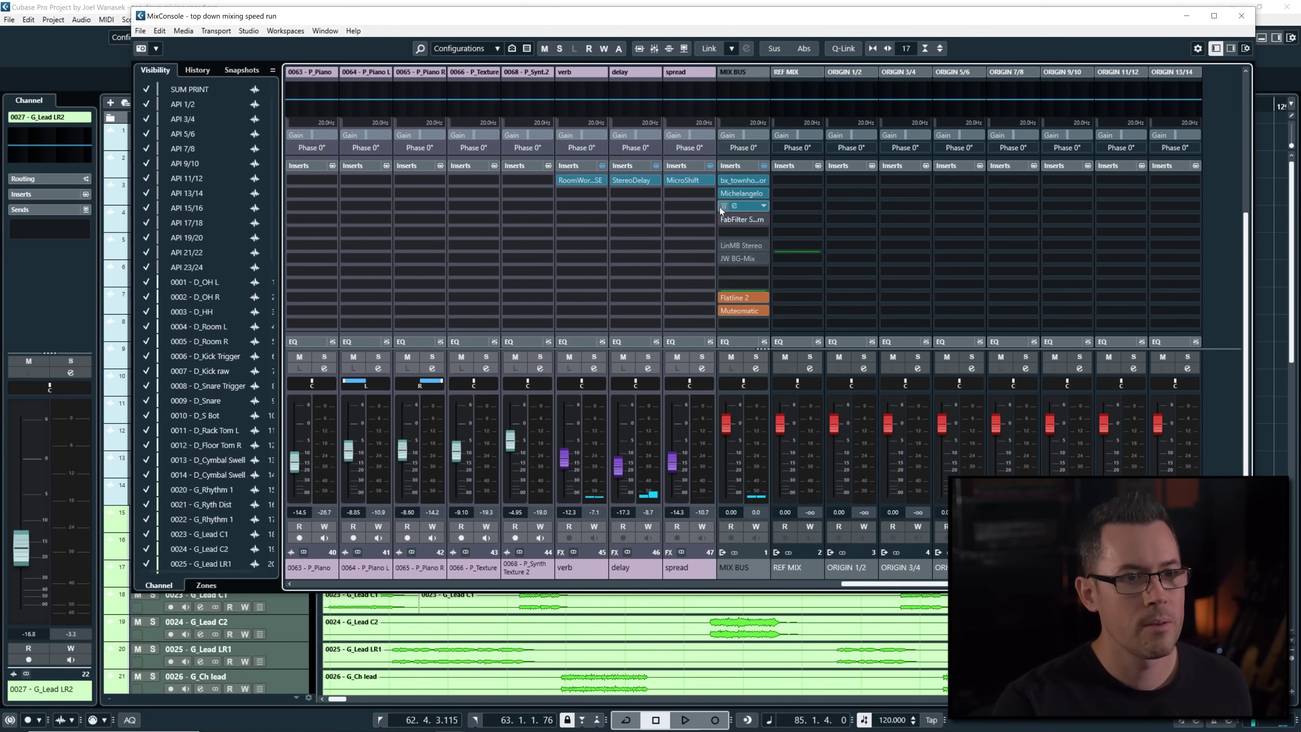
click(722, 206)
click(723, 193)
click(723, 181)
key(space)
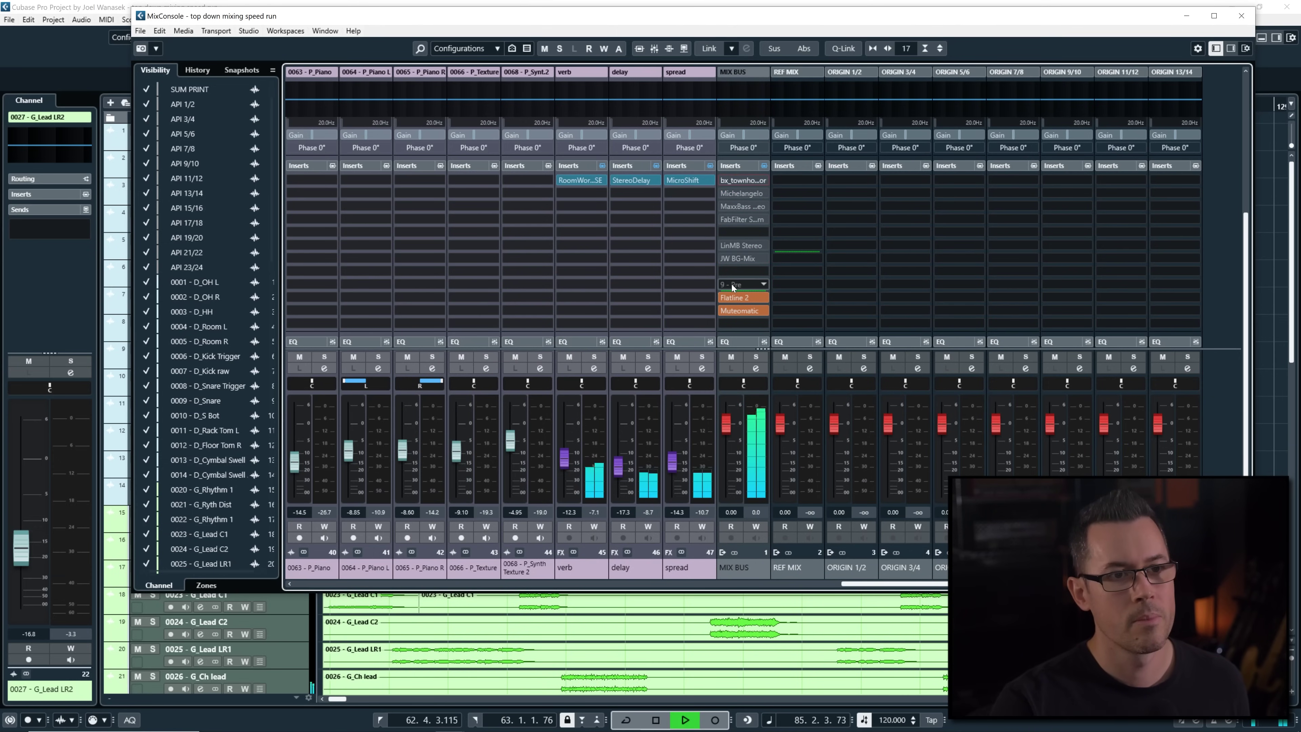
Switch the six MIX BUS processors back on one by one during playback, from JW BG-Mix up to bx_townhouse, to hear the full chain
click(722, 258)
click(722, 245)
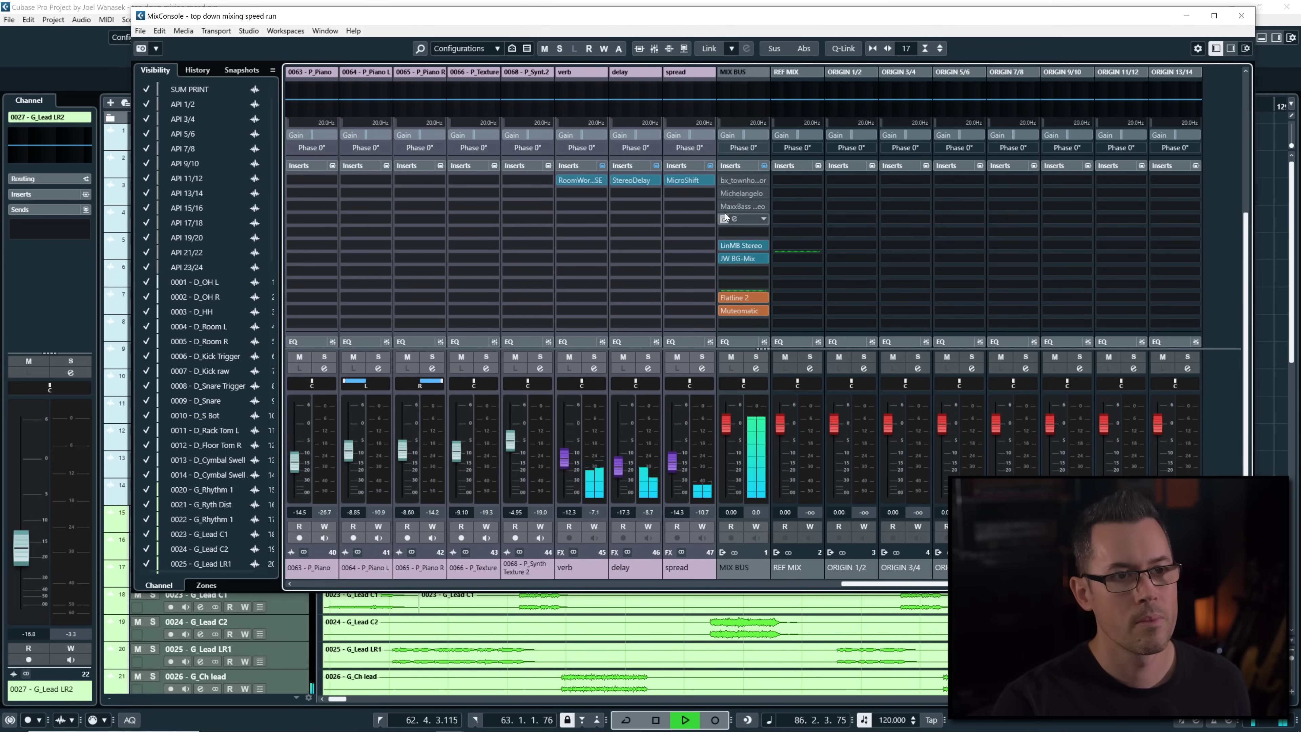
click(723, 219)
click(722, 206)
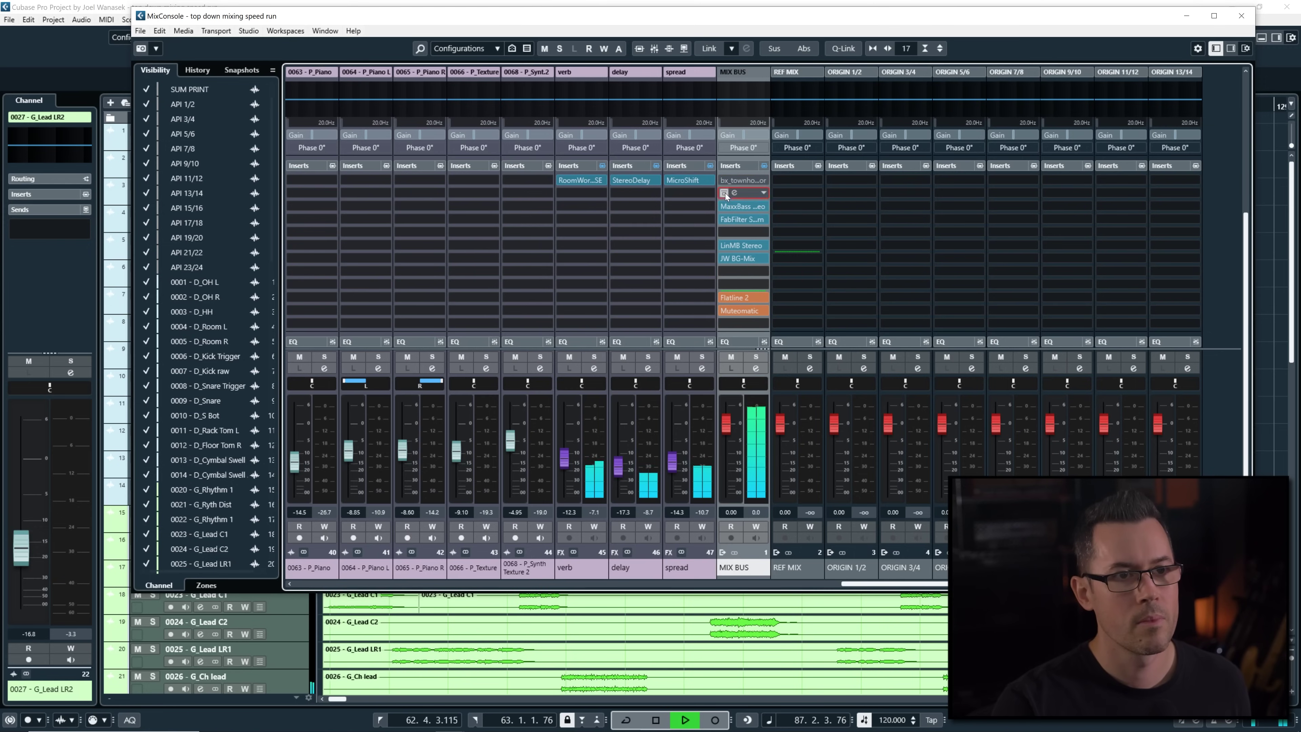
click(724, 193)
click(724, 180)
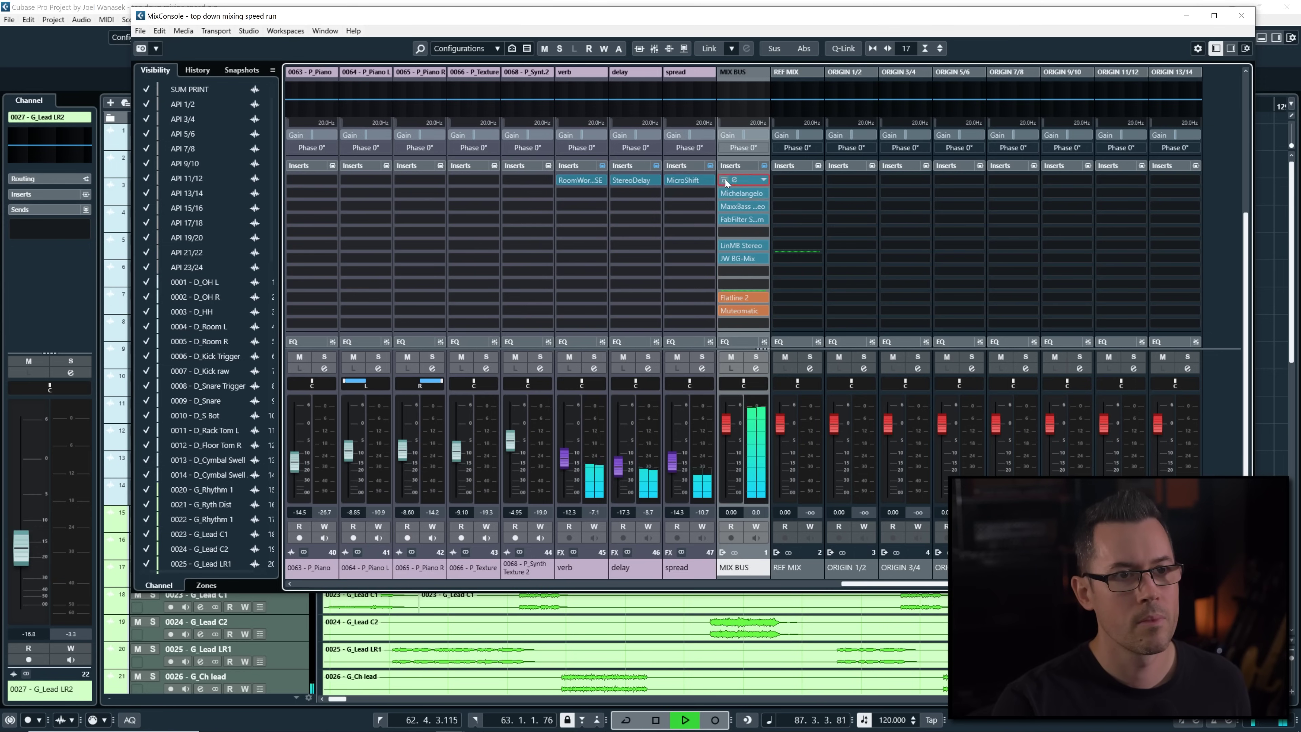
Close the MixConsole, stop playback, and place the project cursor at about bar 33, near the start of the distorted rhythm guitar
click(1241, 16)
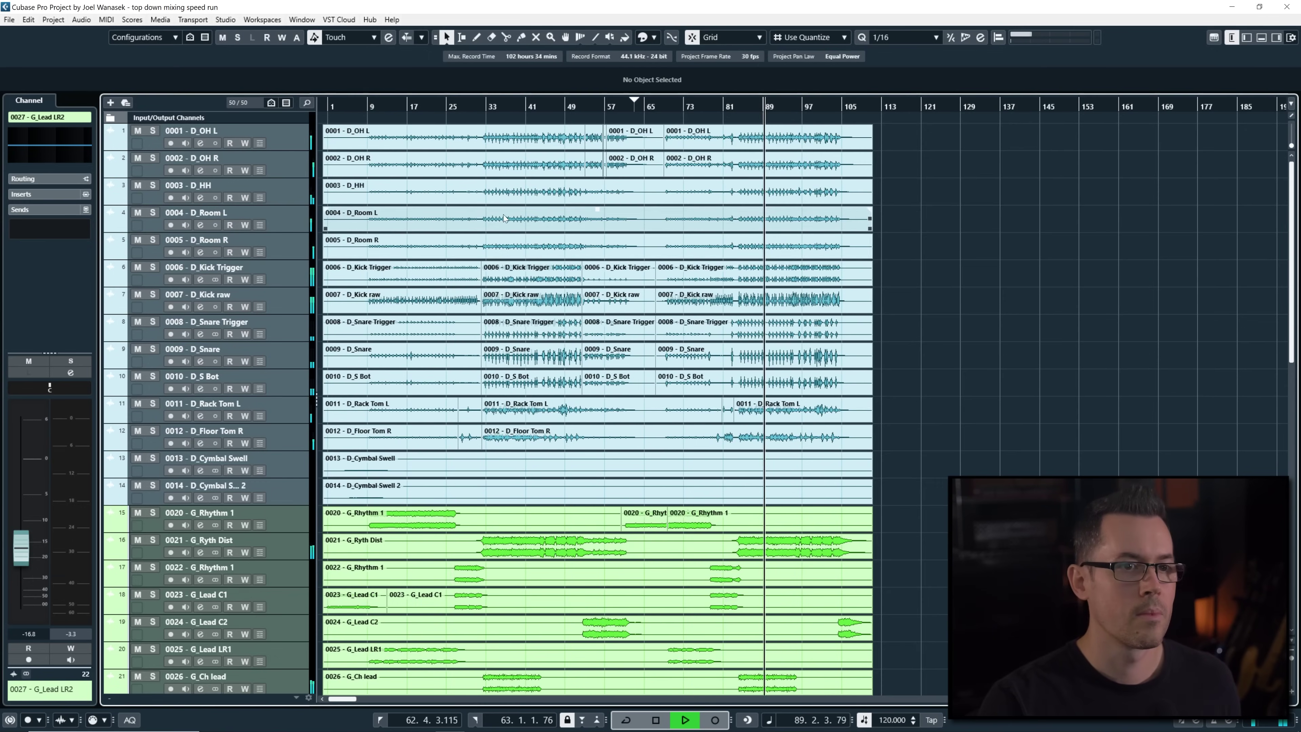
key(h)
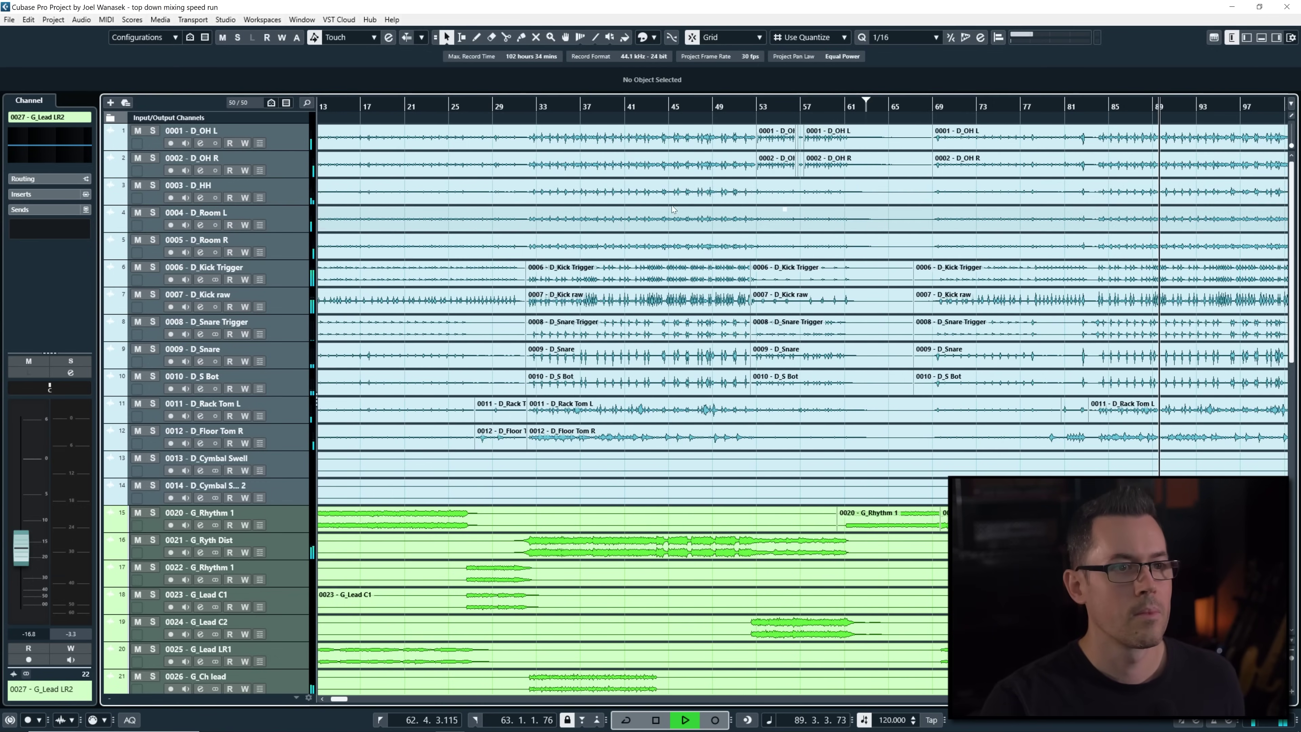
key(space)
click(543, 107)
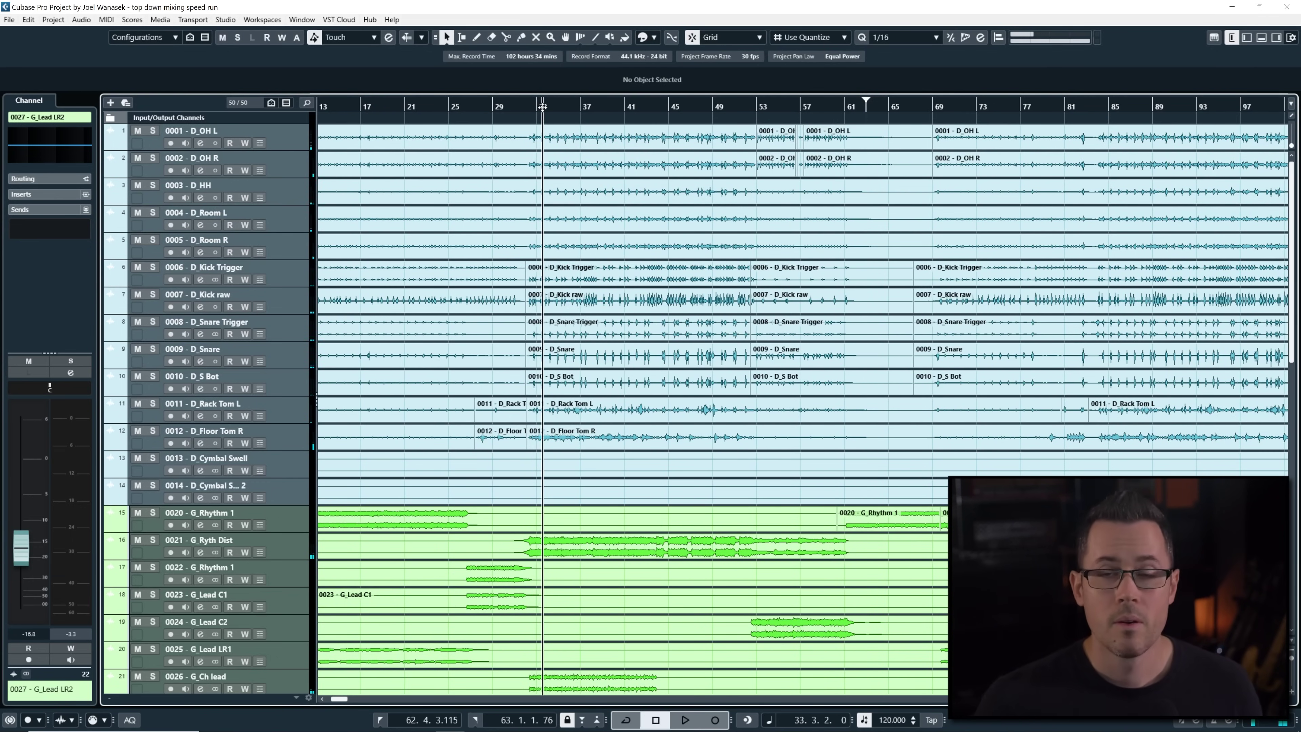